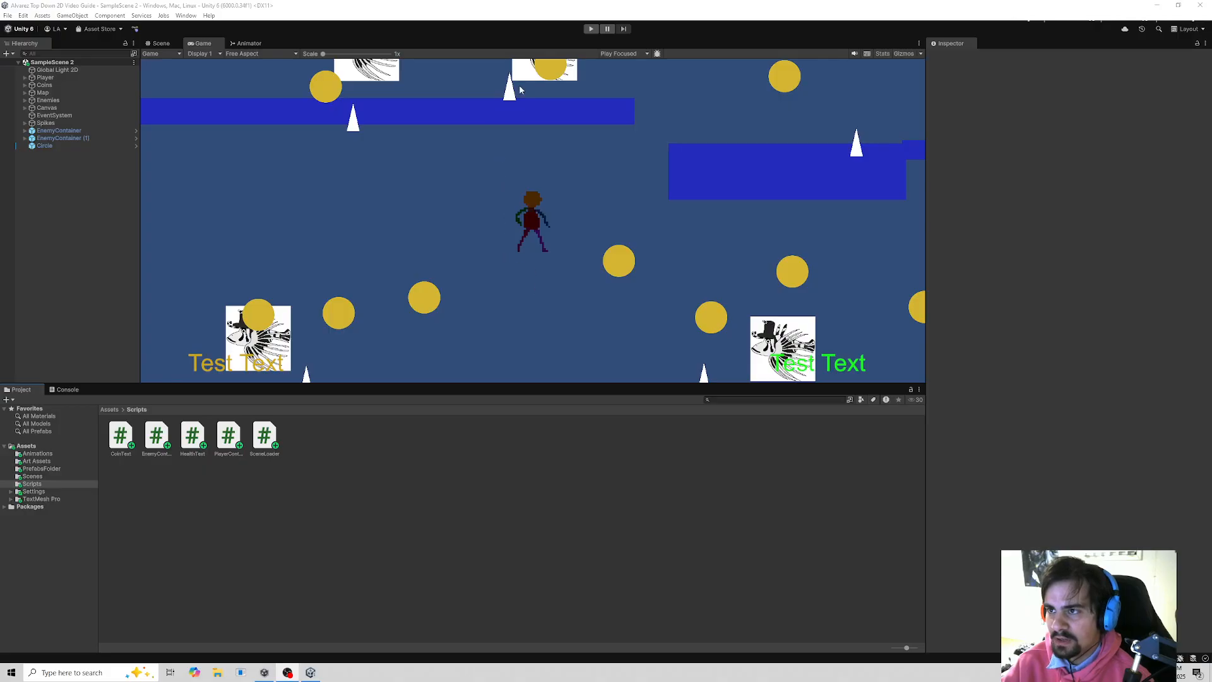
- Bring the whole level into view in the Scene view and open the Unity Asset Store website
left_click(159, 43)
scroll(585, 293, "up", 3)
middle_click_drag(567, 315, 497, 274)
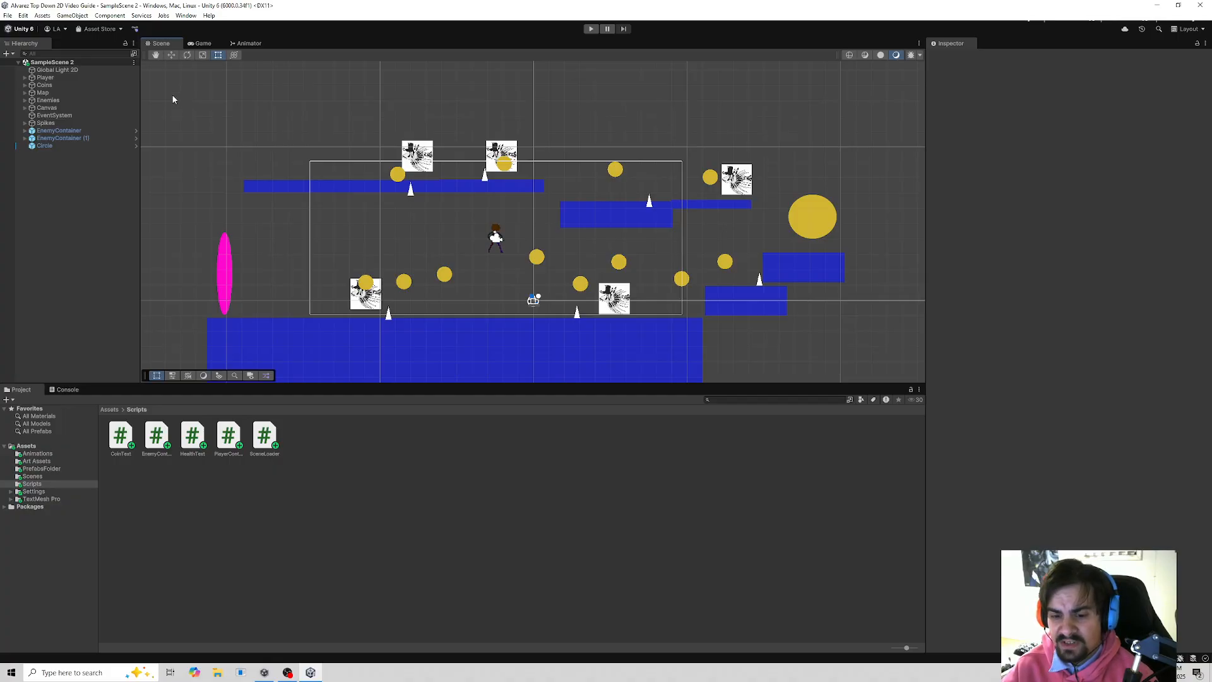
left_click(101, 29)
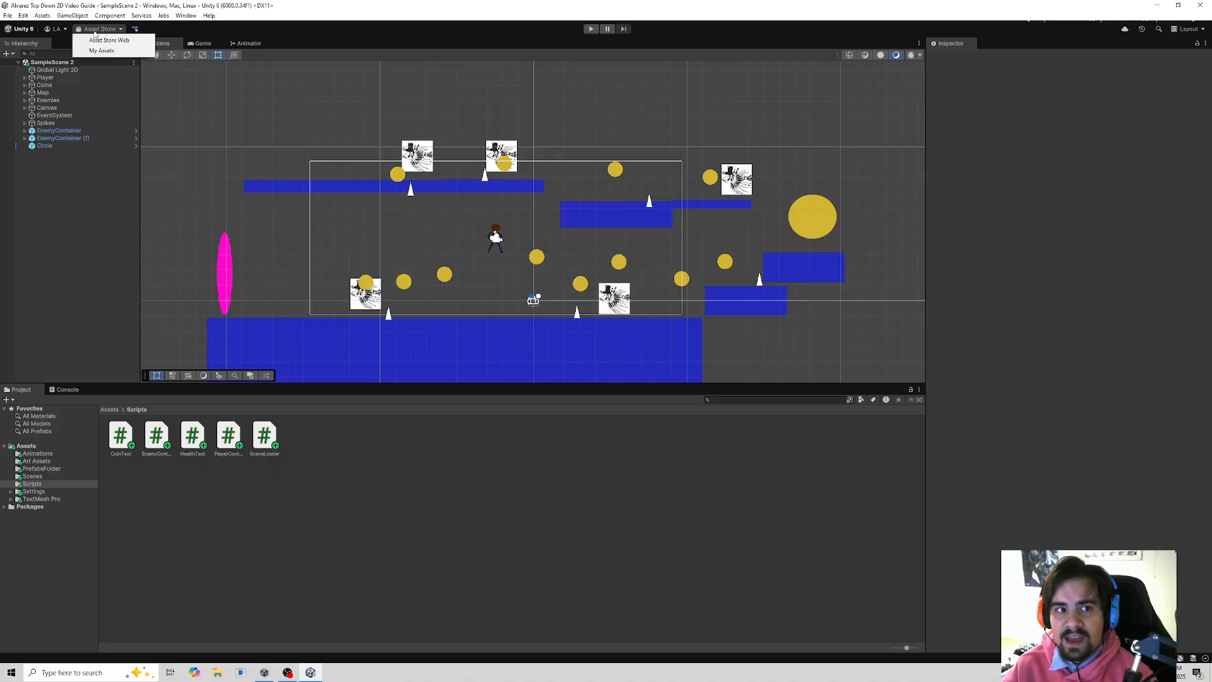
left_click(109, 40)
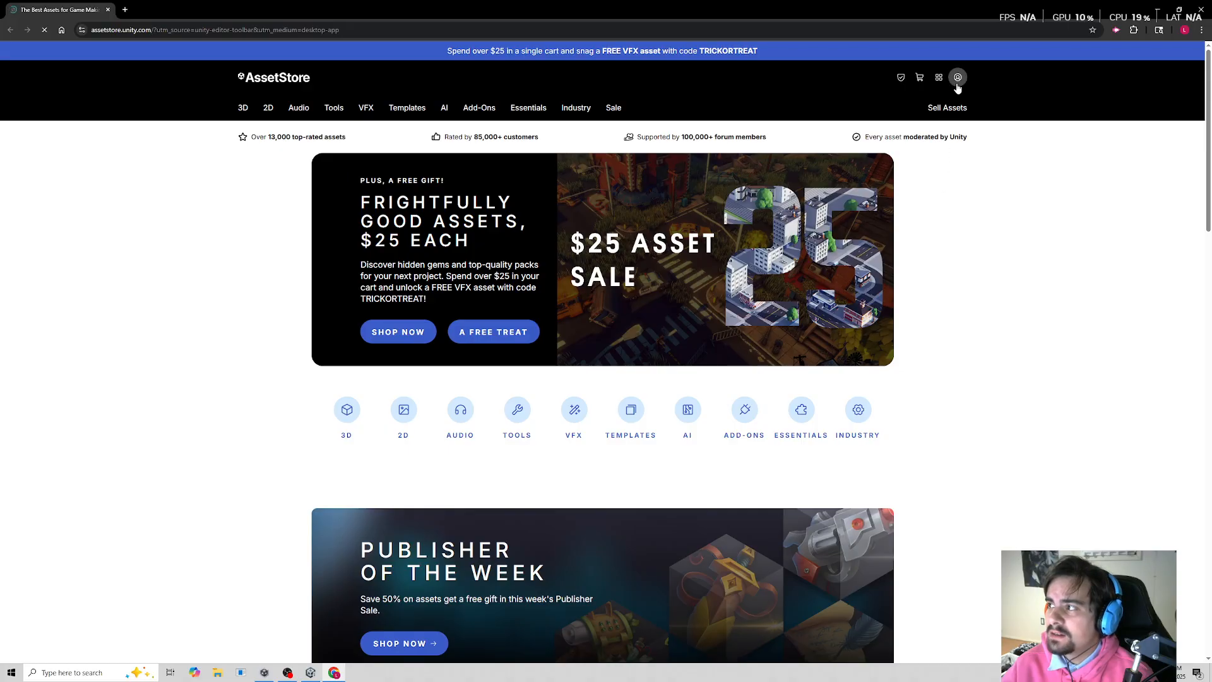
- Open the store's 2D category and sign in to the Unity account
left_click(269, 109)
left_click(957, 77)
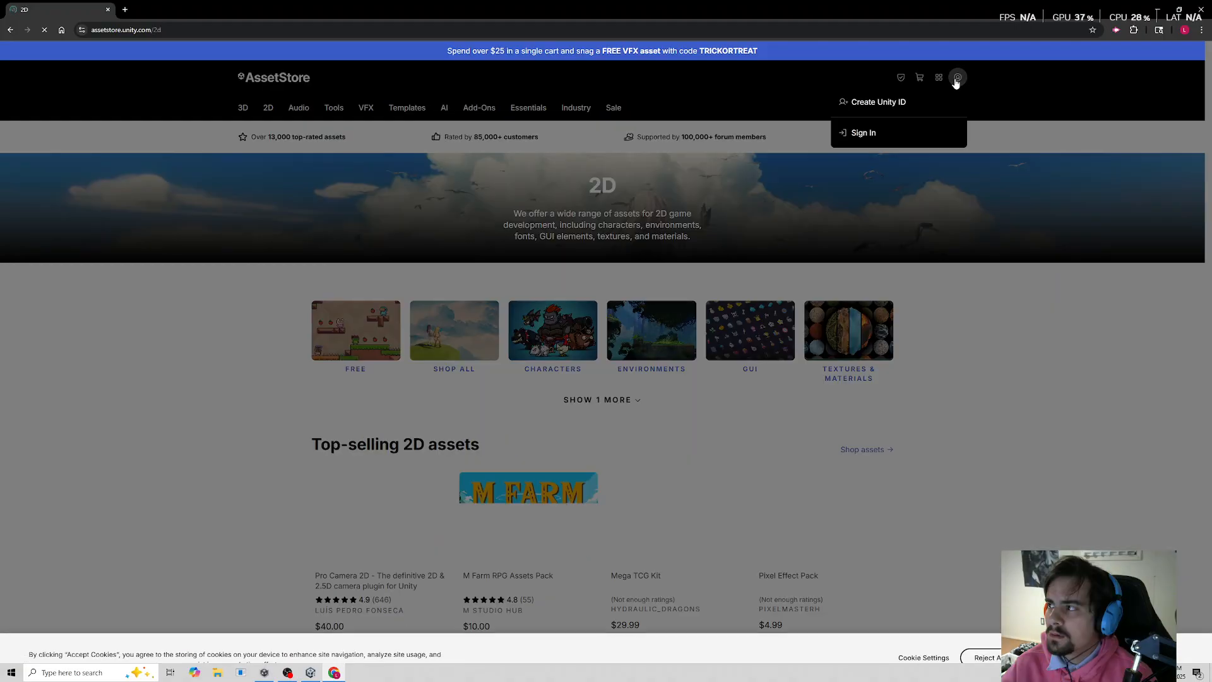
left_click(878, 134)
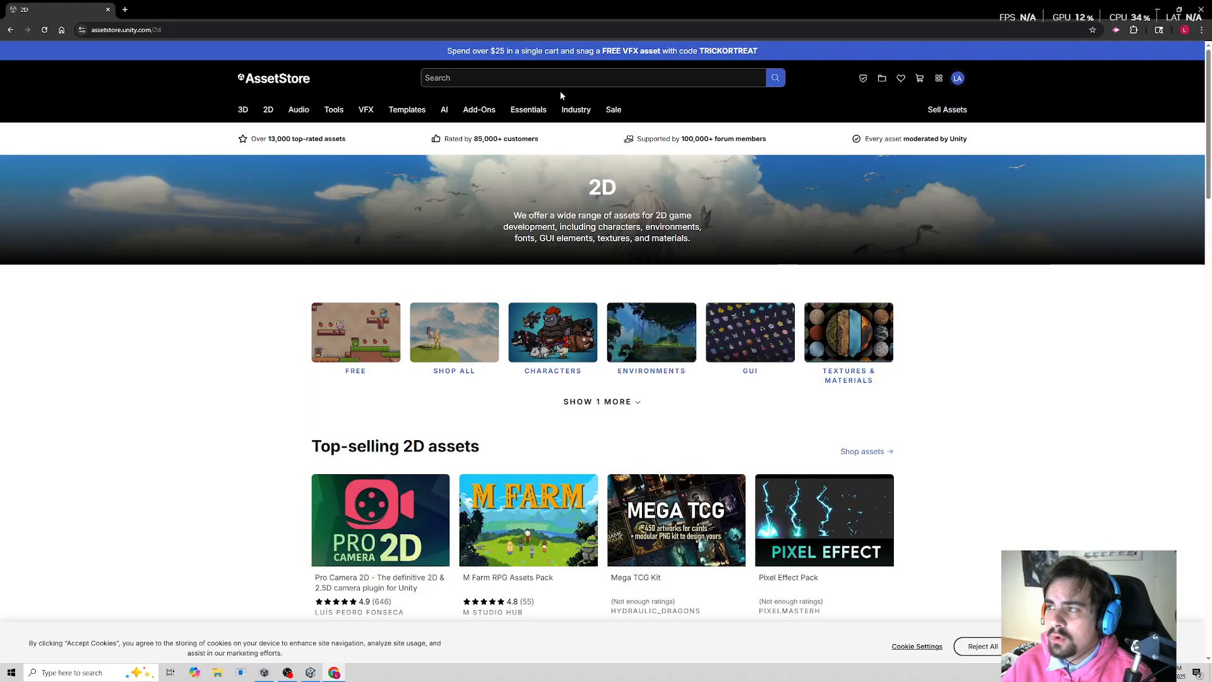
- List the free 2D assets and open the Pixel Adventure 1 asset page
mouse_move(269, 111)
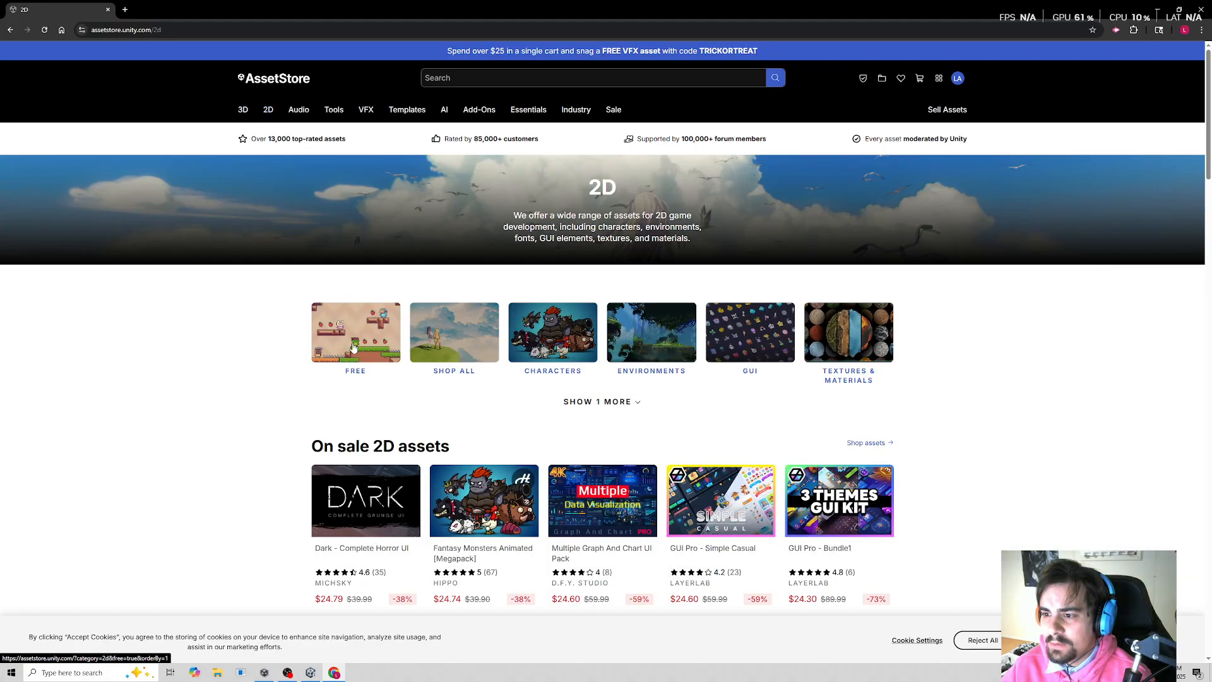
left_click(357, 345)
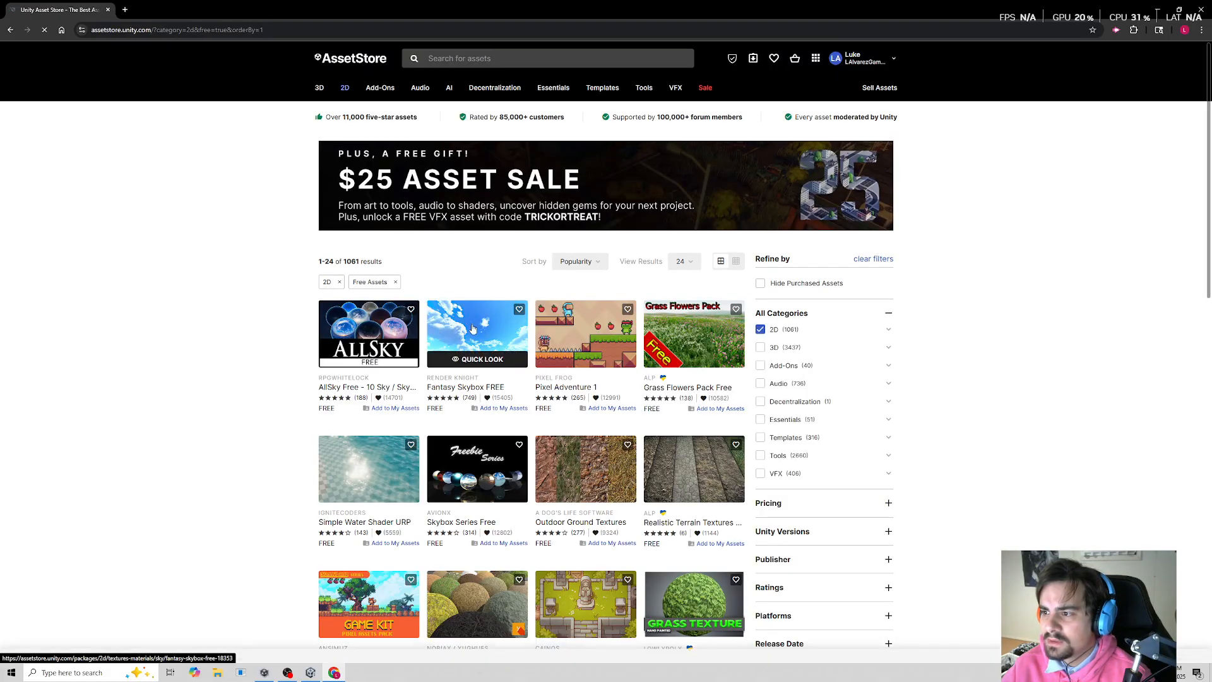
left_click(587, 341)
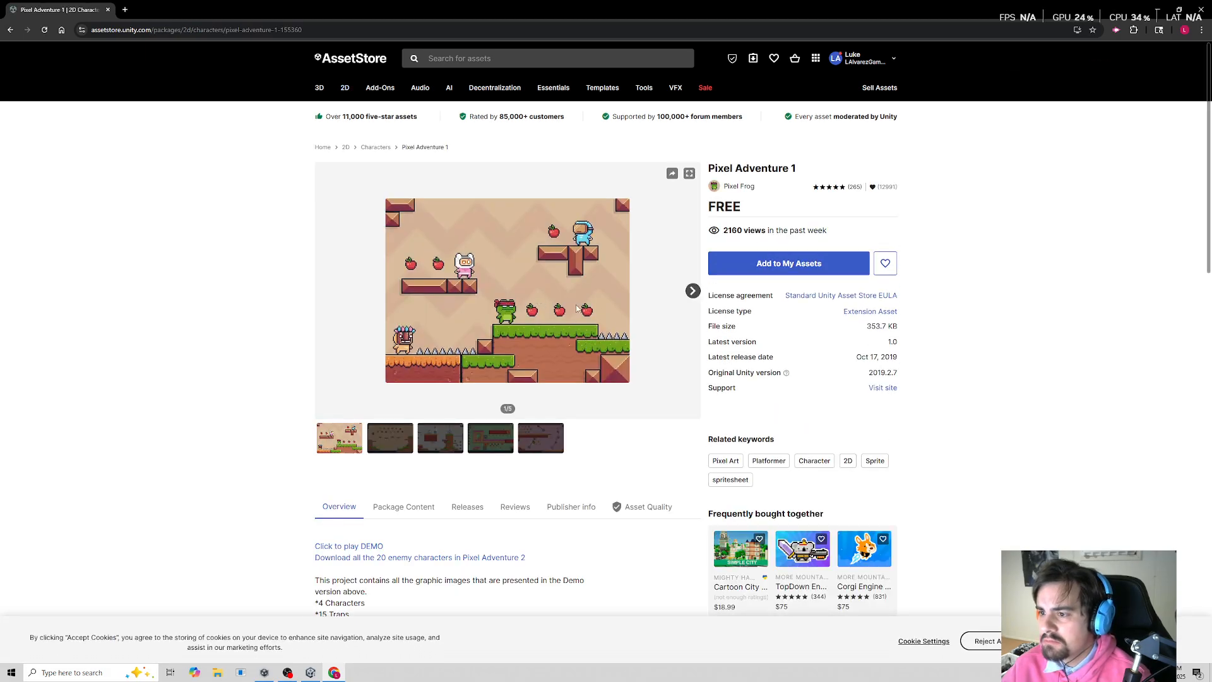
- Add Pixel Adventure 1 to My Assets, accepting the terms of service, and open it in the Unity Editor
left_click(791, 266)
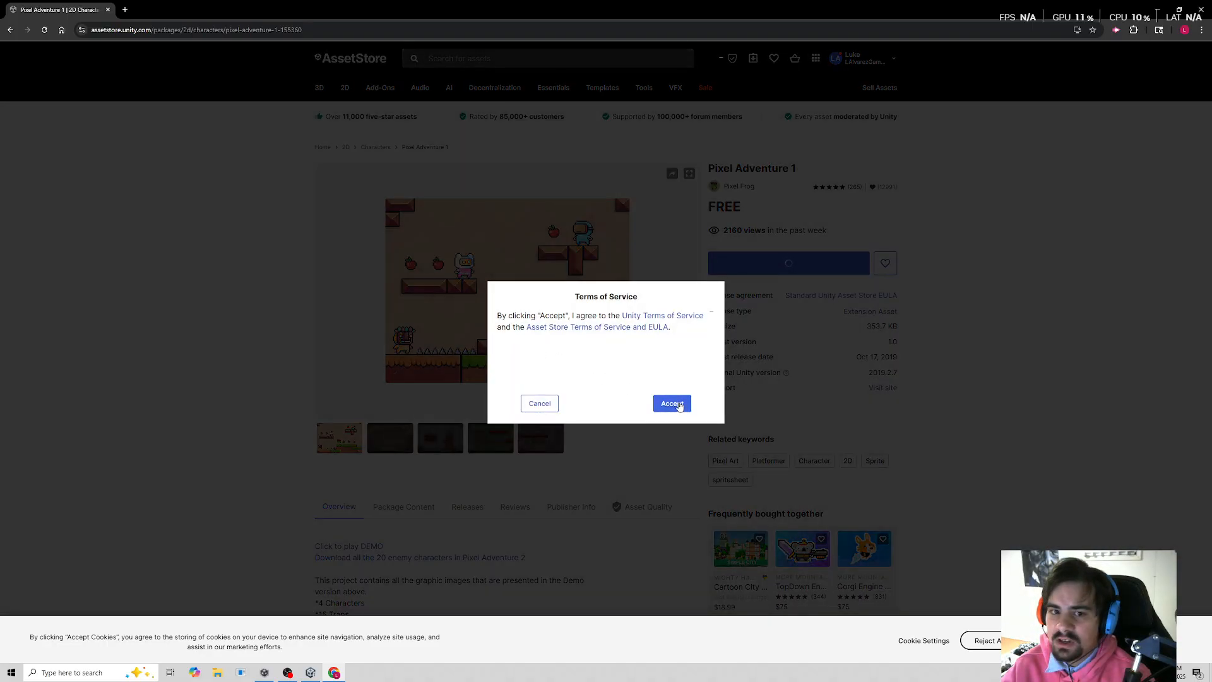
left_click(678, 404)
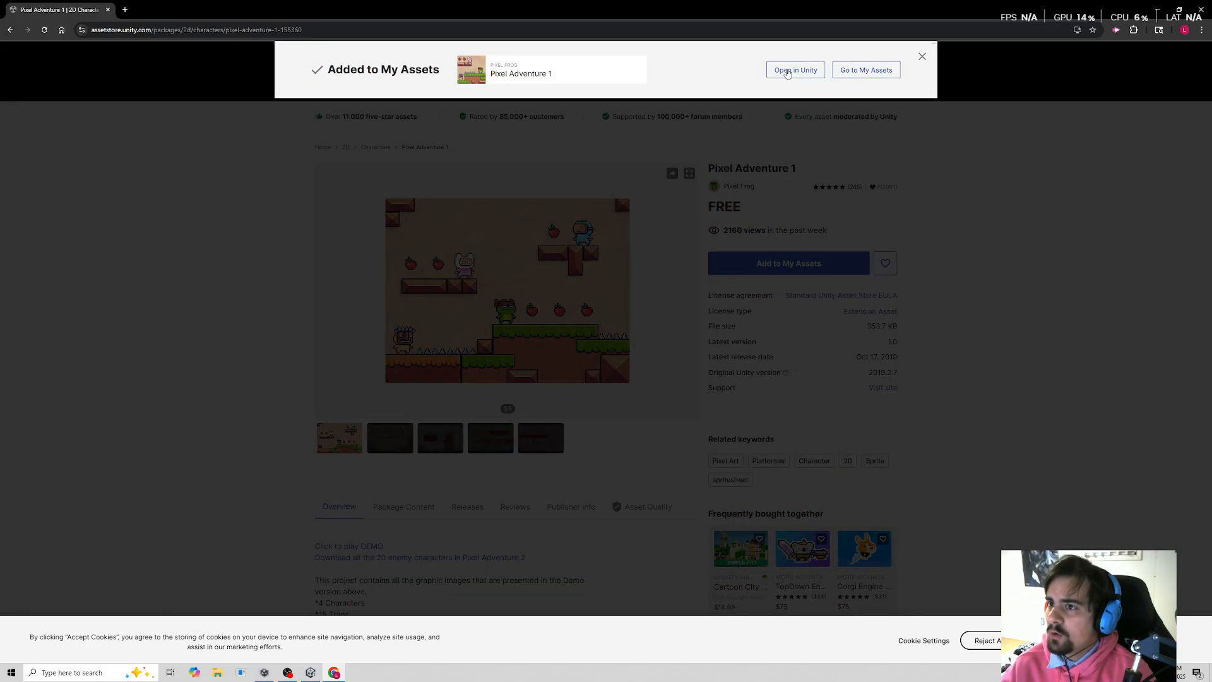
left_click(787, 73)
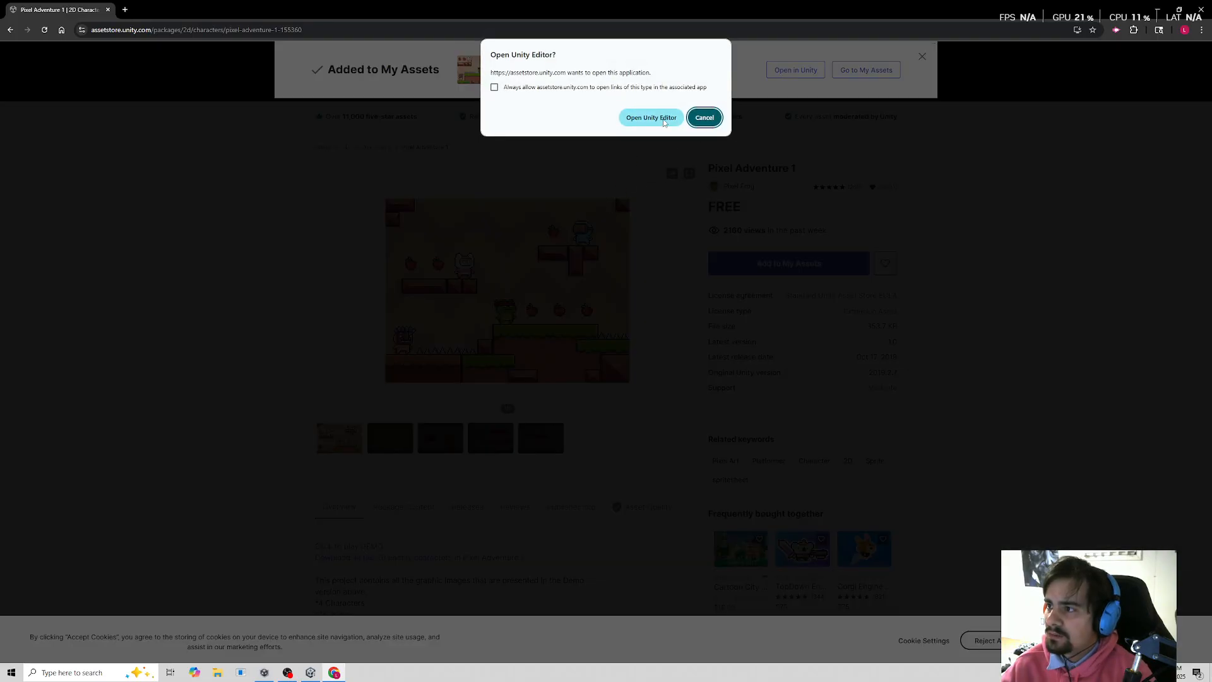
key("Return")
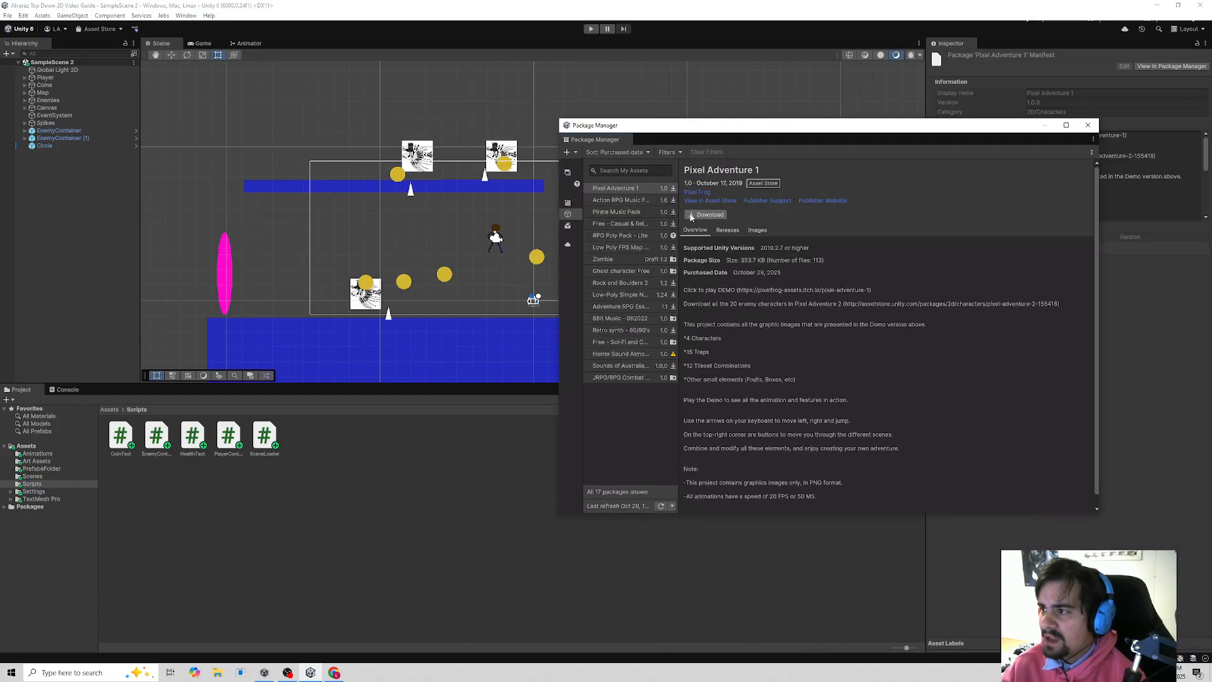
- Download and import the Pixel Adventure 1 package, and open its folder in the project assets
left_click(704, 215)
left_click(720, 214)
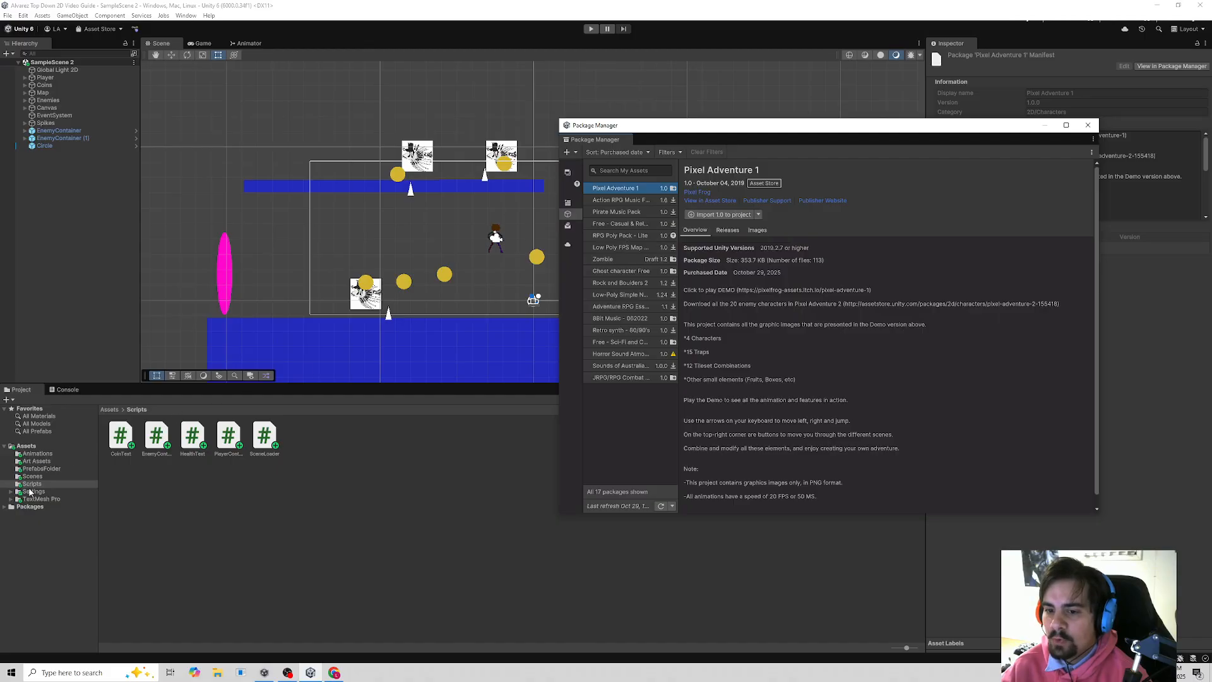
left_click(706, 215)
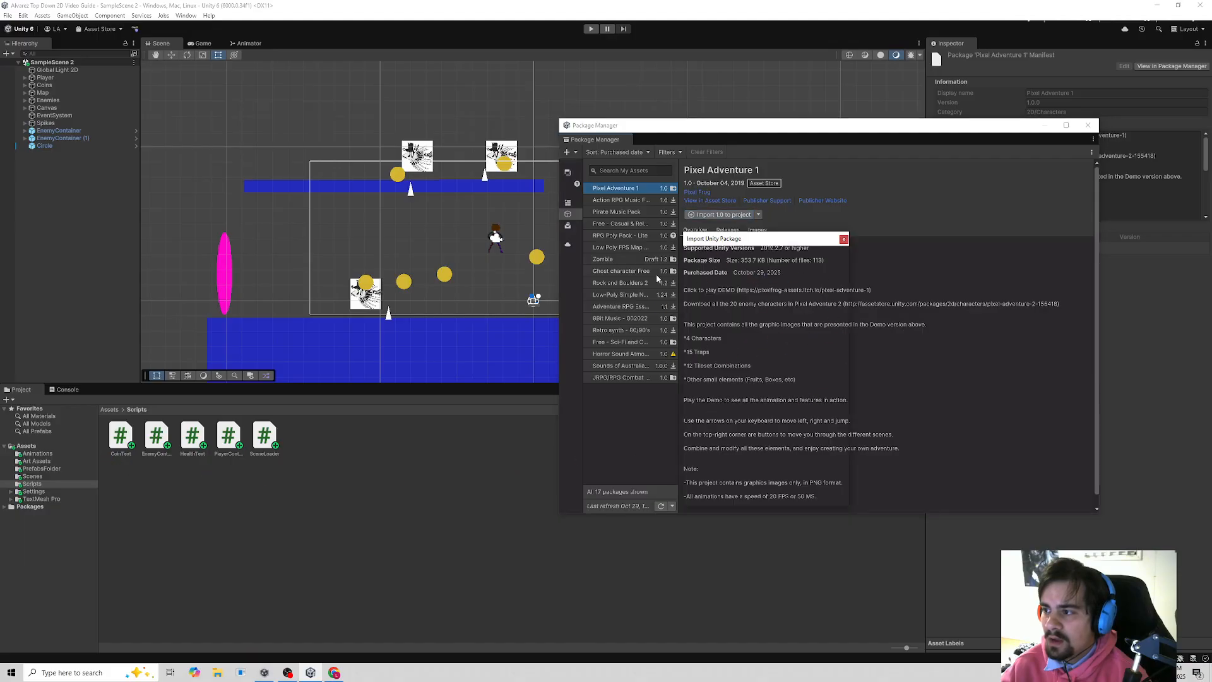
left_click(831, 498)
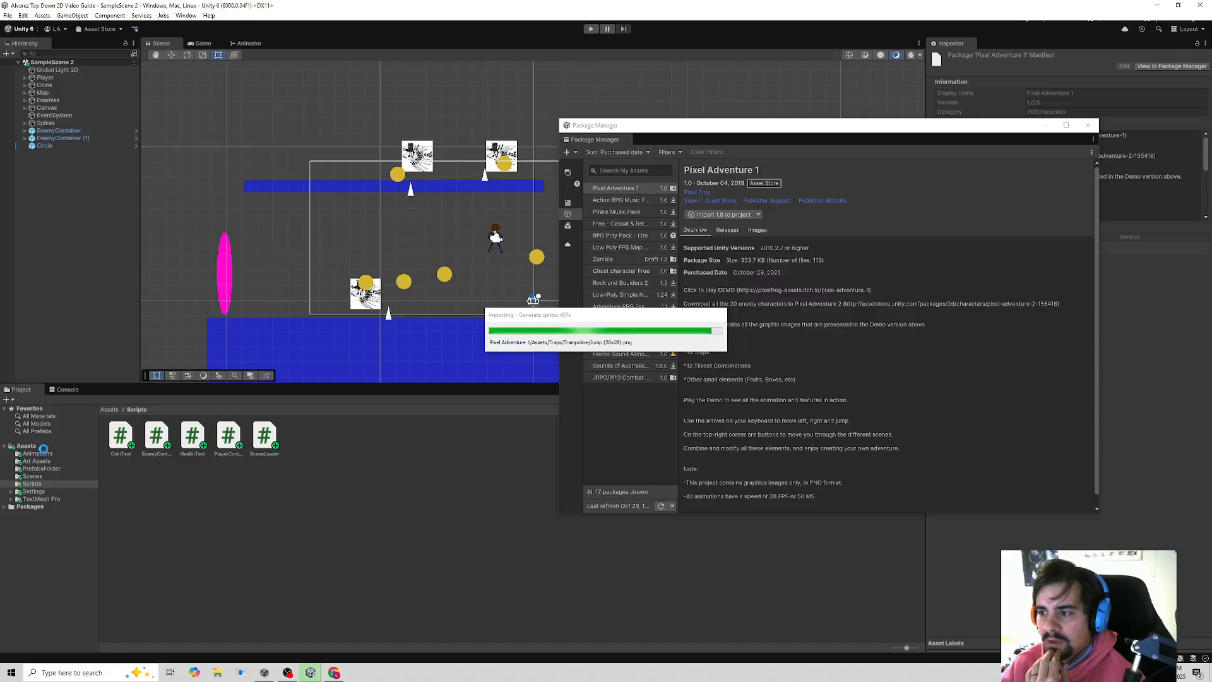
left_click(46, 469)
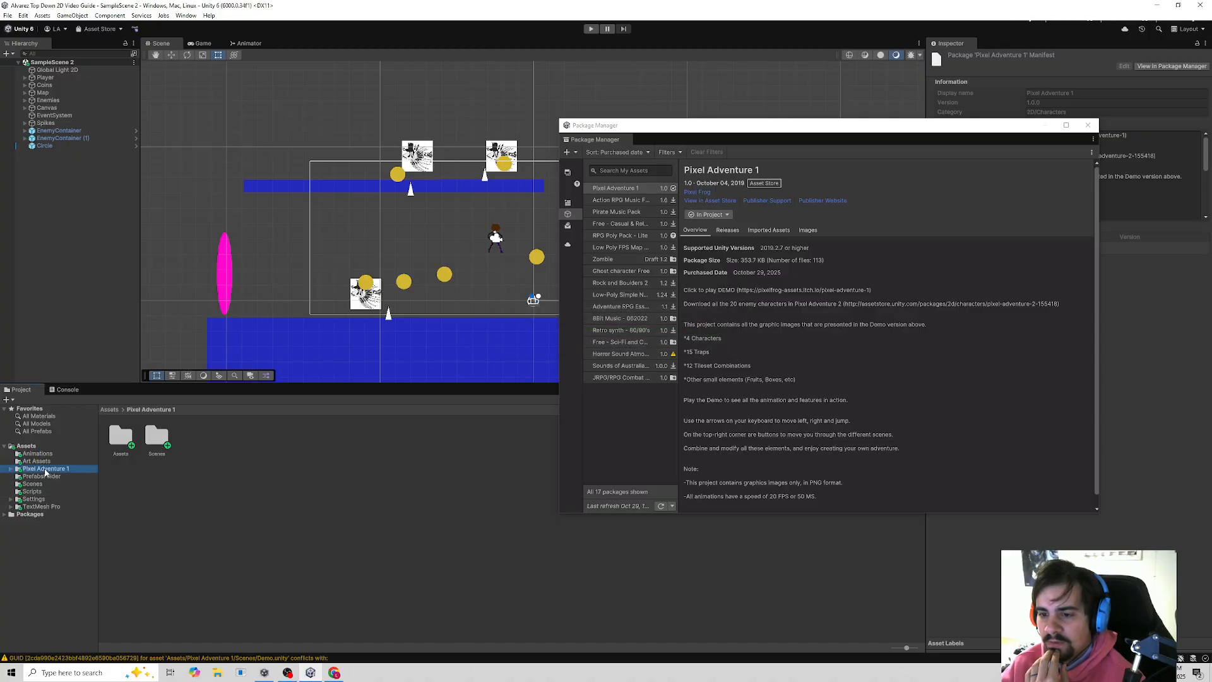
- Switch to the browser to view the Pixel Adventure 1 store page without the added-asset notice, and return to Unity
left_click(334, 673)
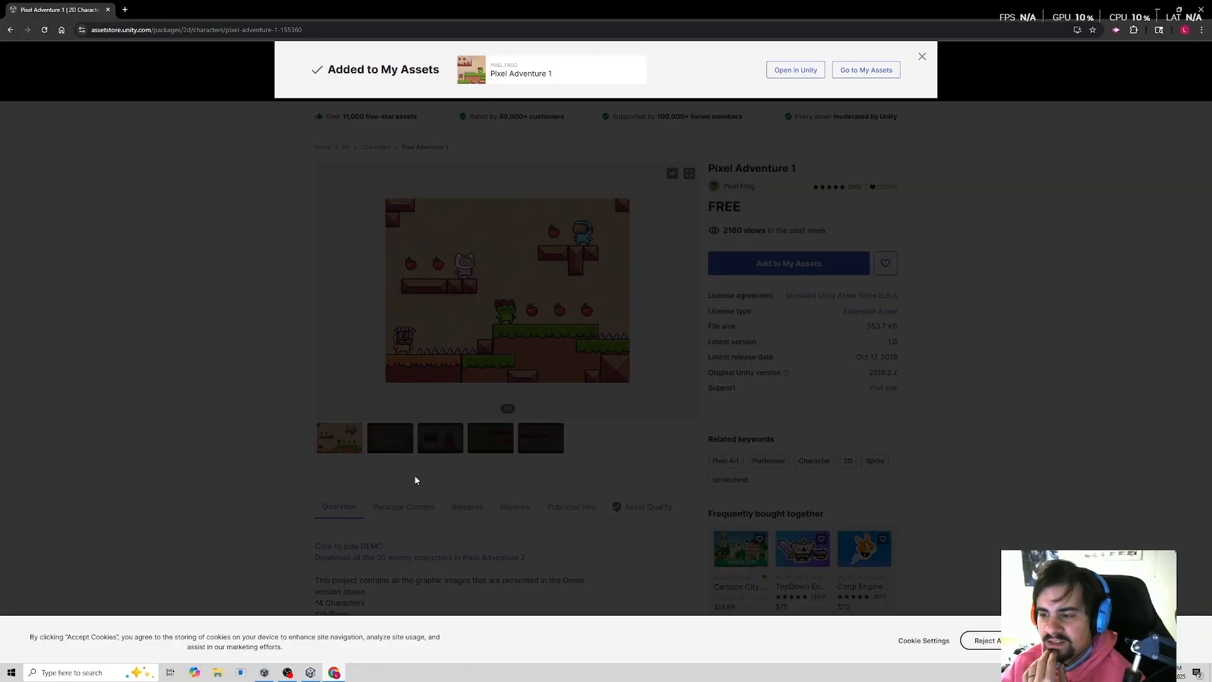
left_click(252, 403)
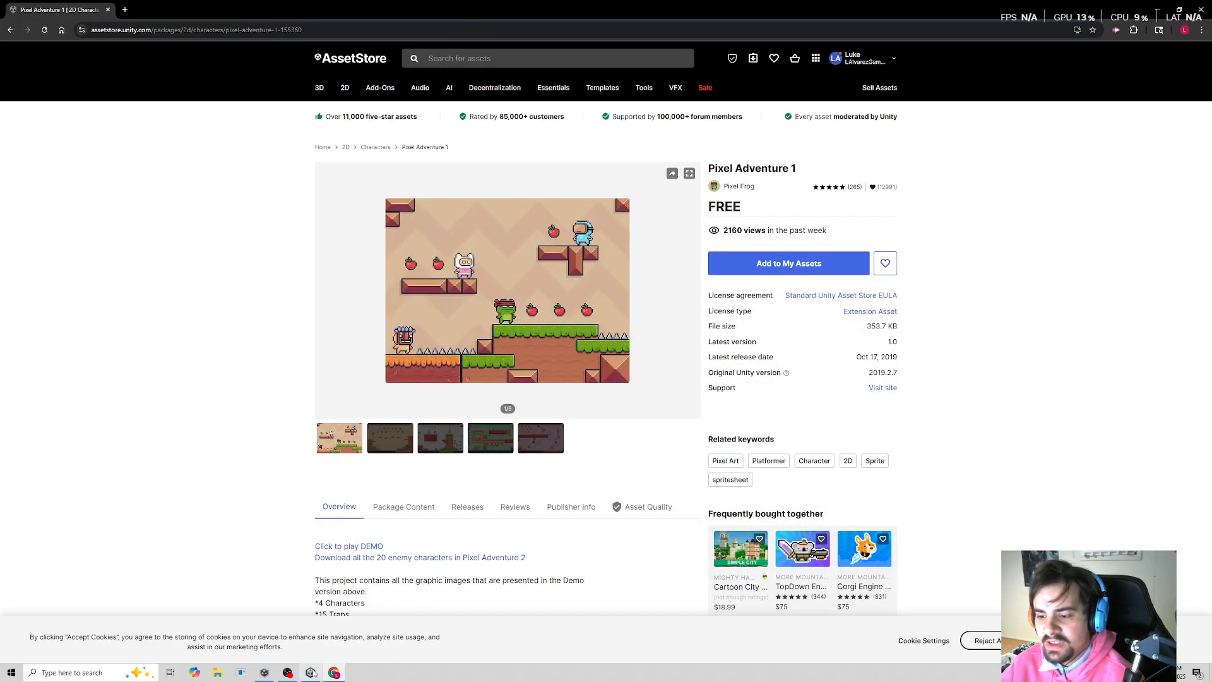
left_click(312, 673)
left_click(459, 309)
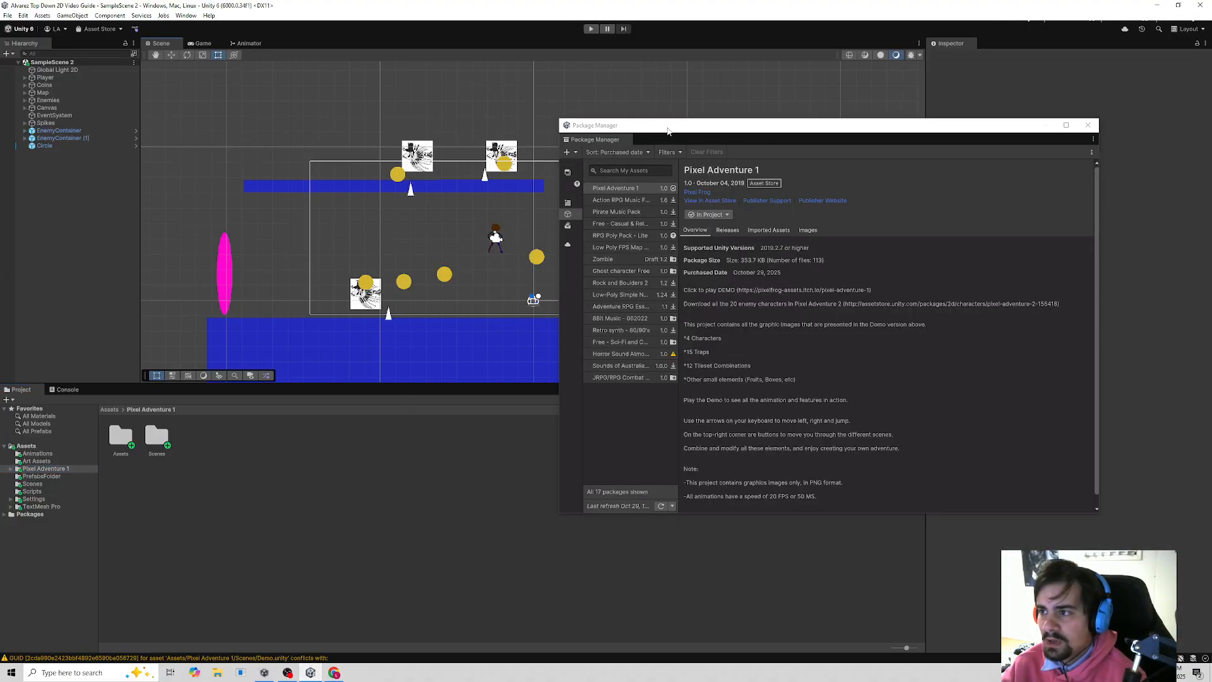
- Move the Package Manager window out of the way and open the Background folder inside Pixel Adventure 1's Assets folder
left_click_drag(668, 130, 819, 342)
double_click(120, 436)
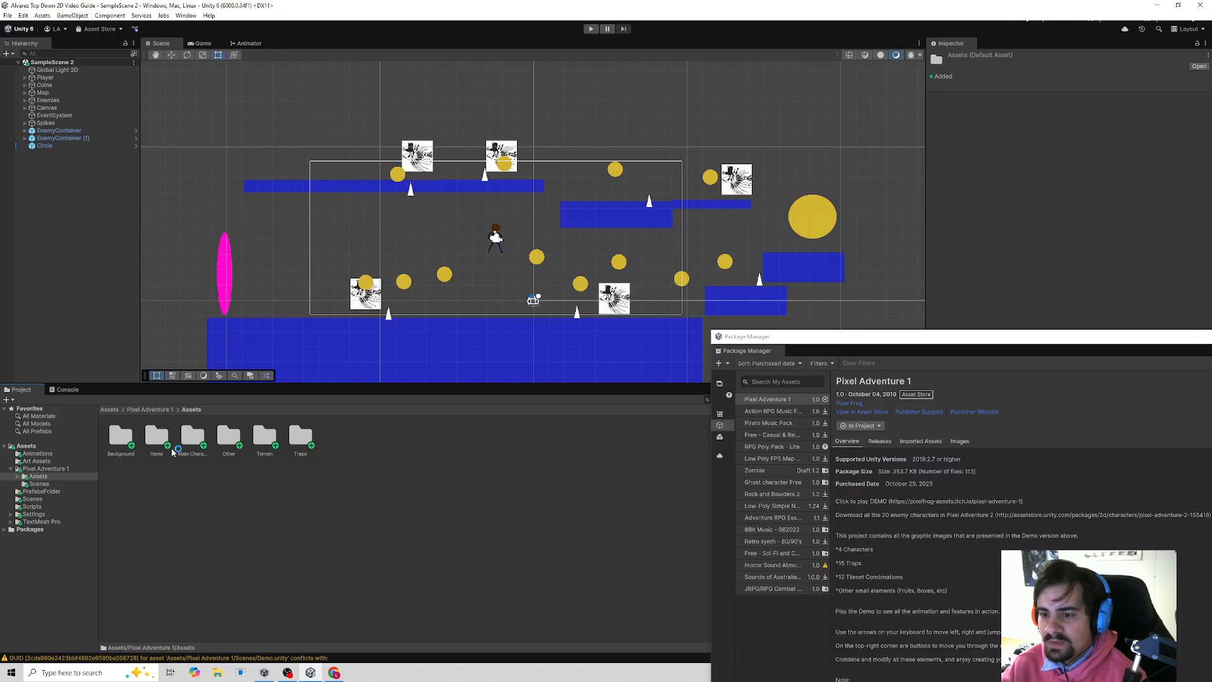
double_click(122, 437)
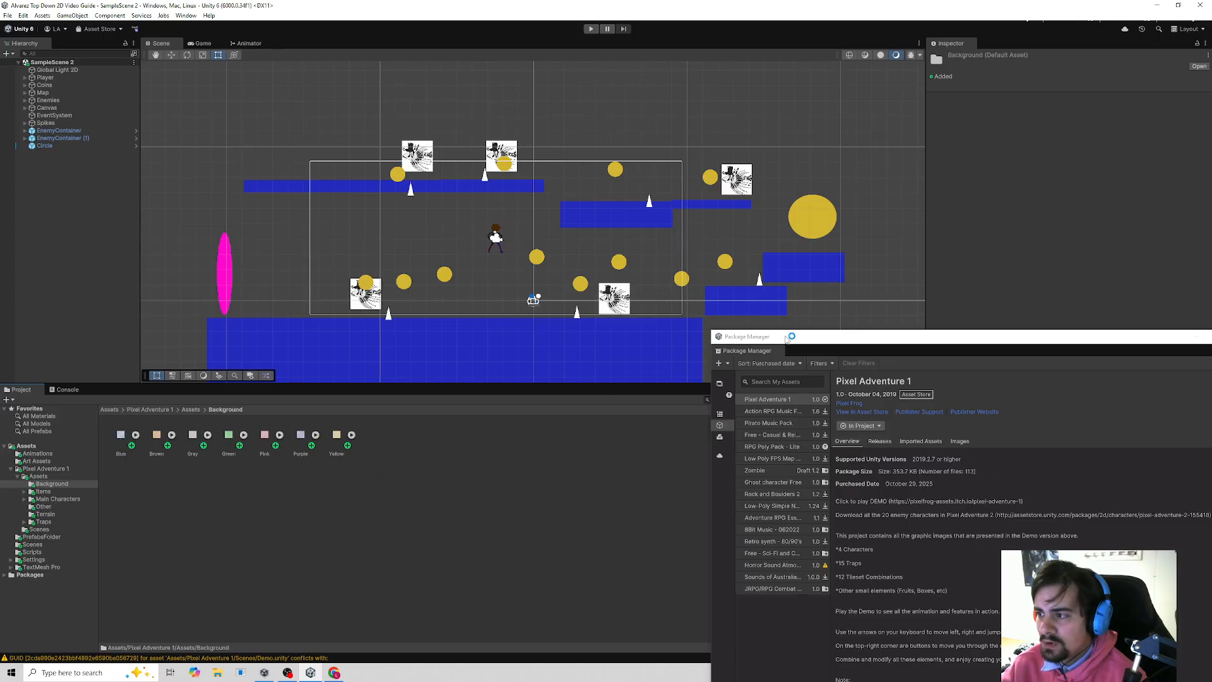
left_click_drag(787, 340, 891, 536)
- Try placing the Purple background sprite in the scene beyond the level's upper platform, and undo the placement
left_click(315, 435)
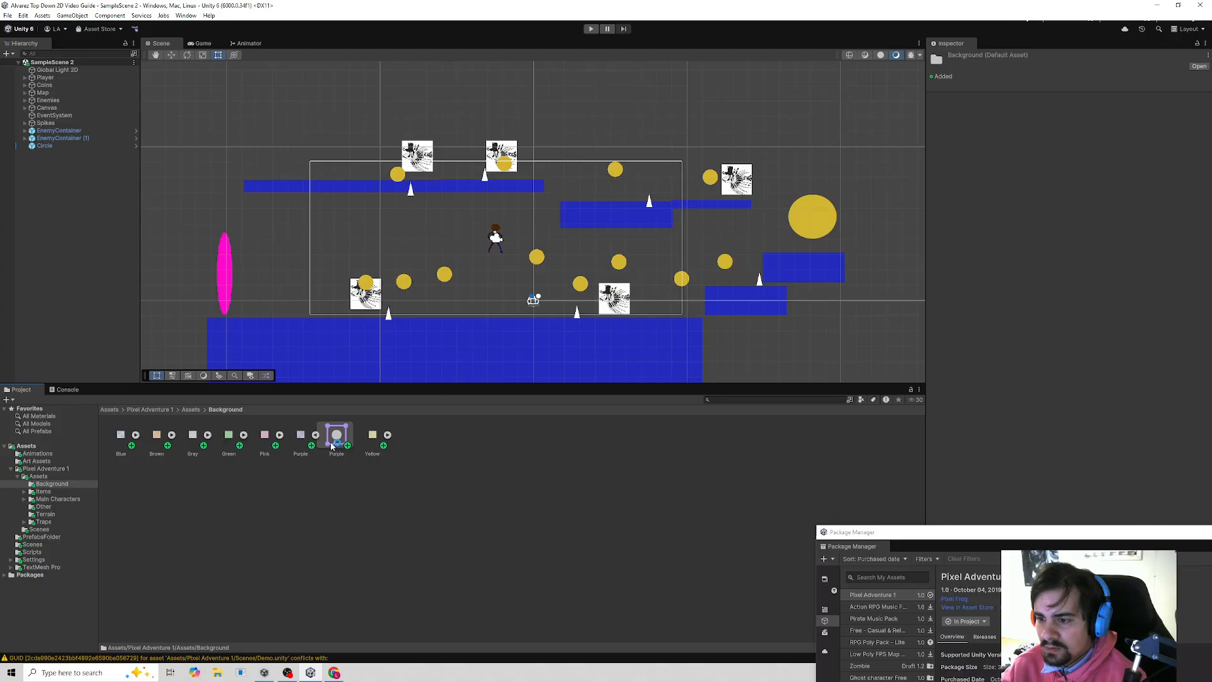
left_click_drag(337, 436, 191, 184)
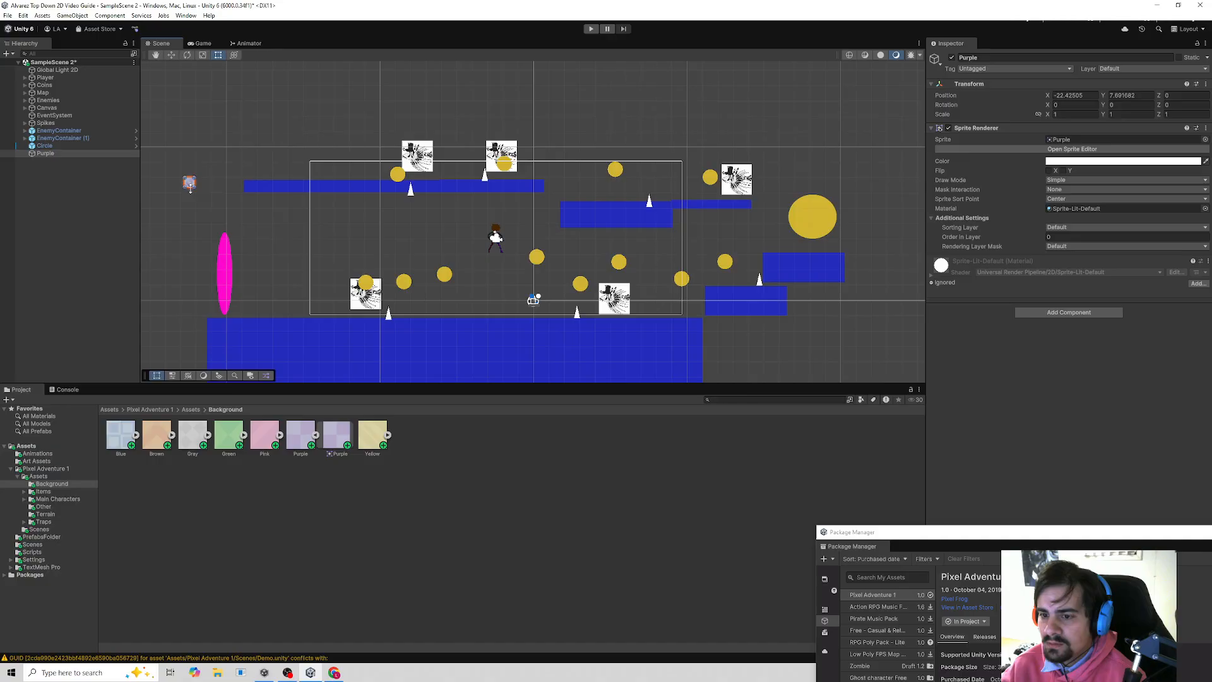
key("ctrl+z")
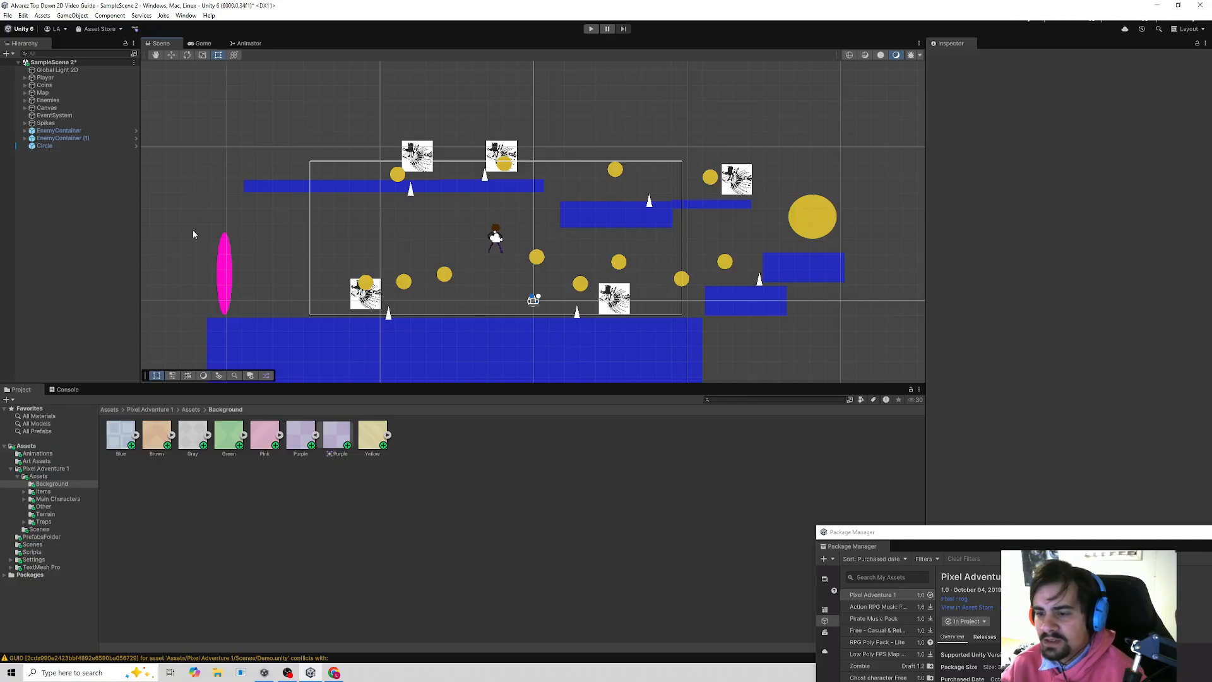
- Examine the sprites in Pixel Adventure 1's Terrain folder and in the Platforms folder under Traps
left_click(191, 411)
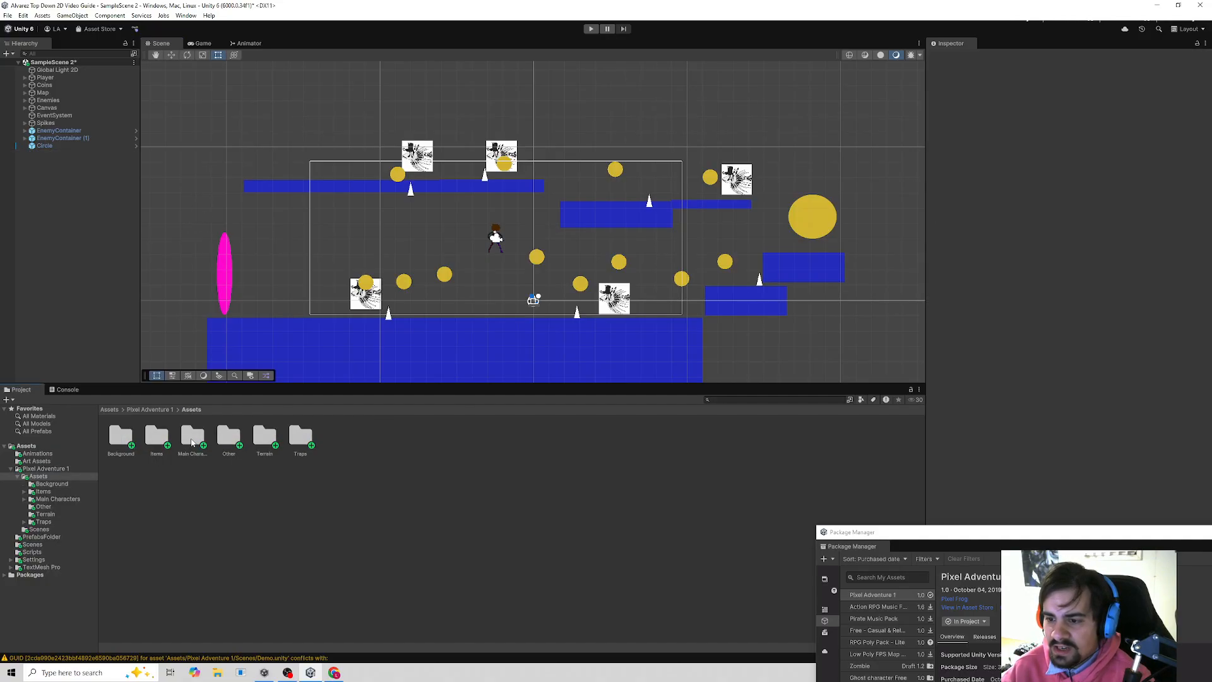
double_click(262, 438)
left_click(172, 437)
left_click(172, 437)
left_click(134, 437)
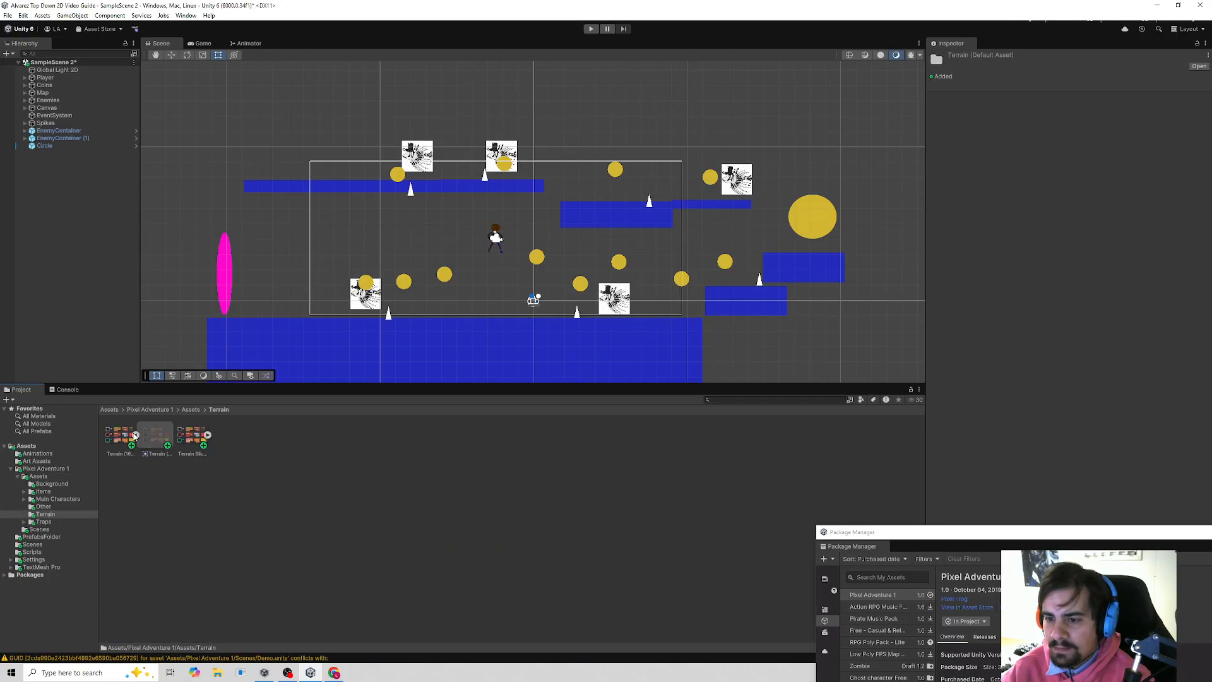
left_click(192, 410)
left_click(298, 442)
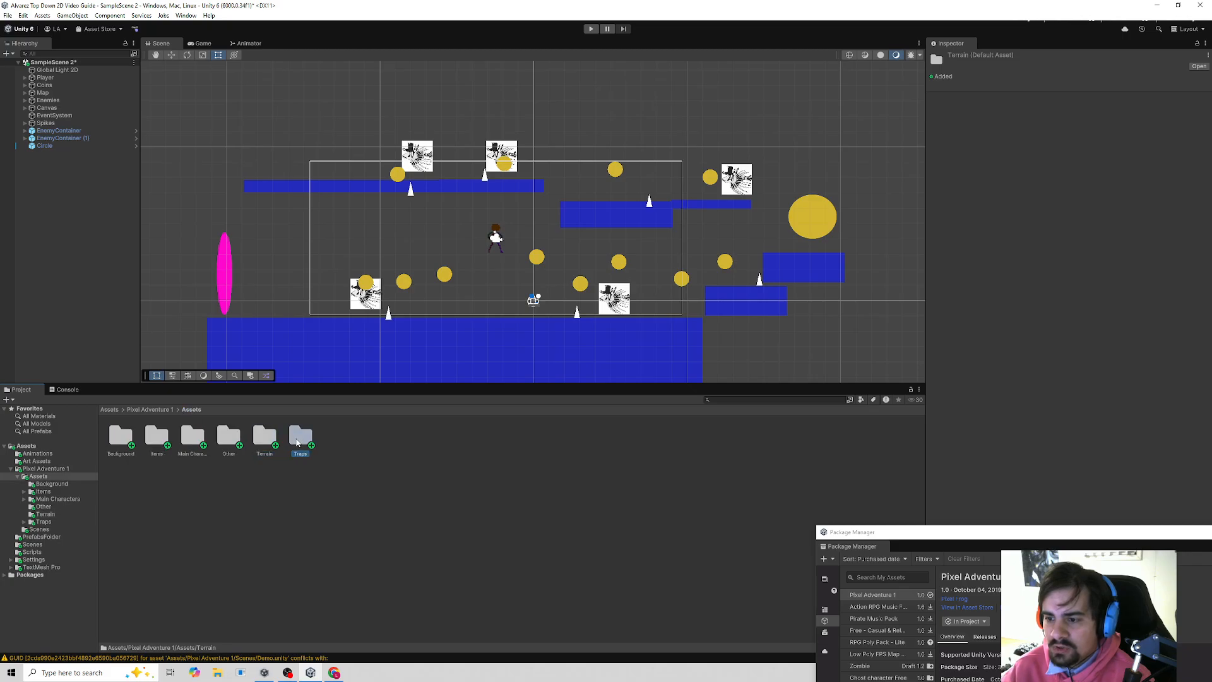
double_click(298, 442)
double_click(301, 439)
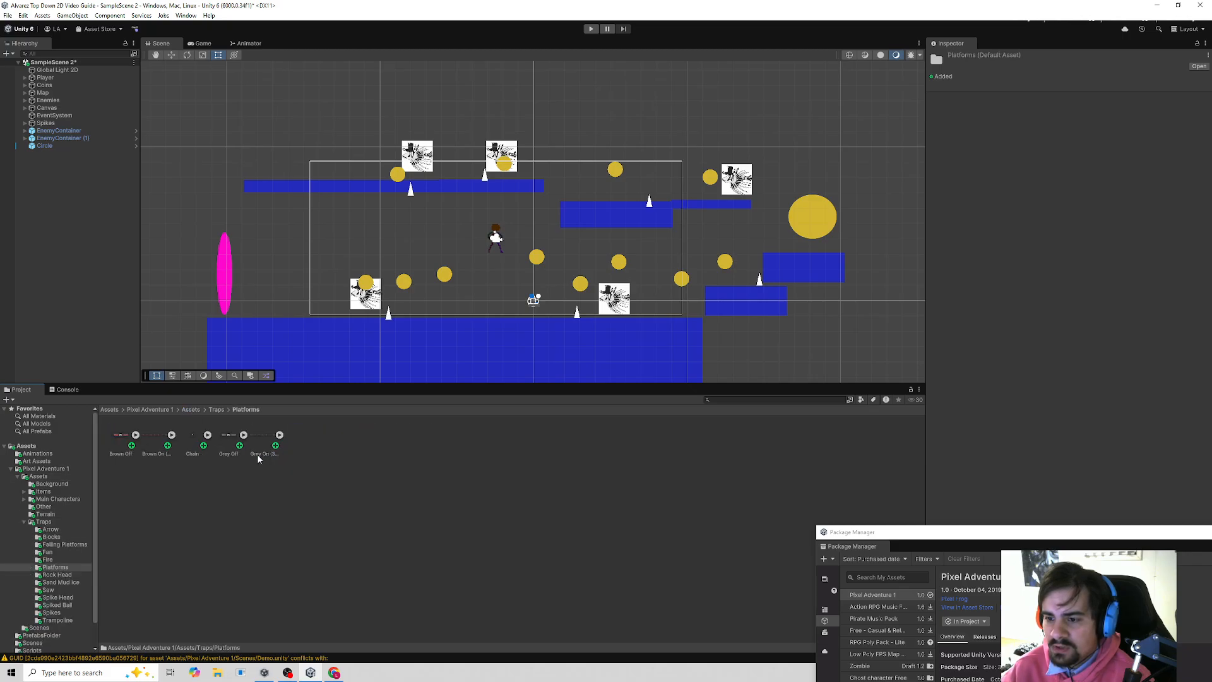
left_click(133, 436)
left_click(135, 436)
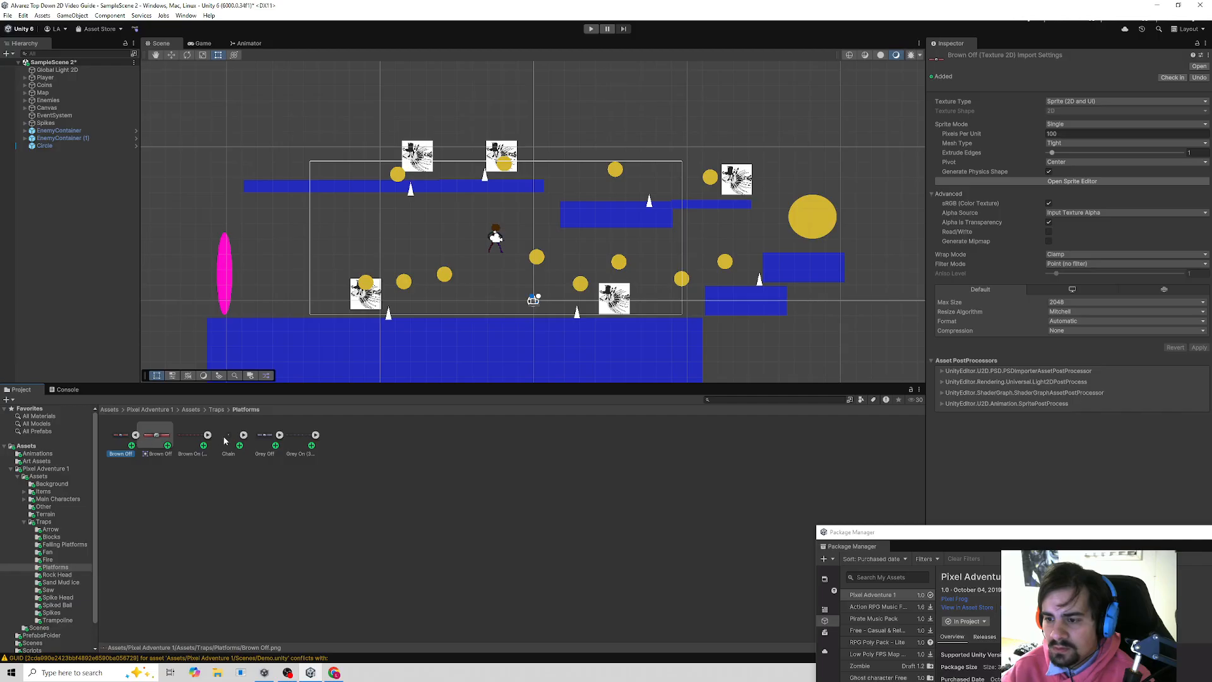
- Open the Ninja Frog folder under Main Characters, expand its Jump and Run sprite sheets, and select the first Run frame
left_click(191, 410)
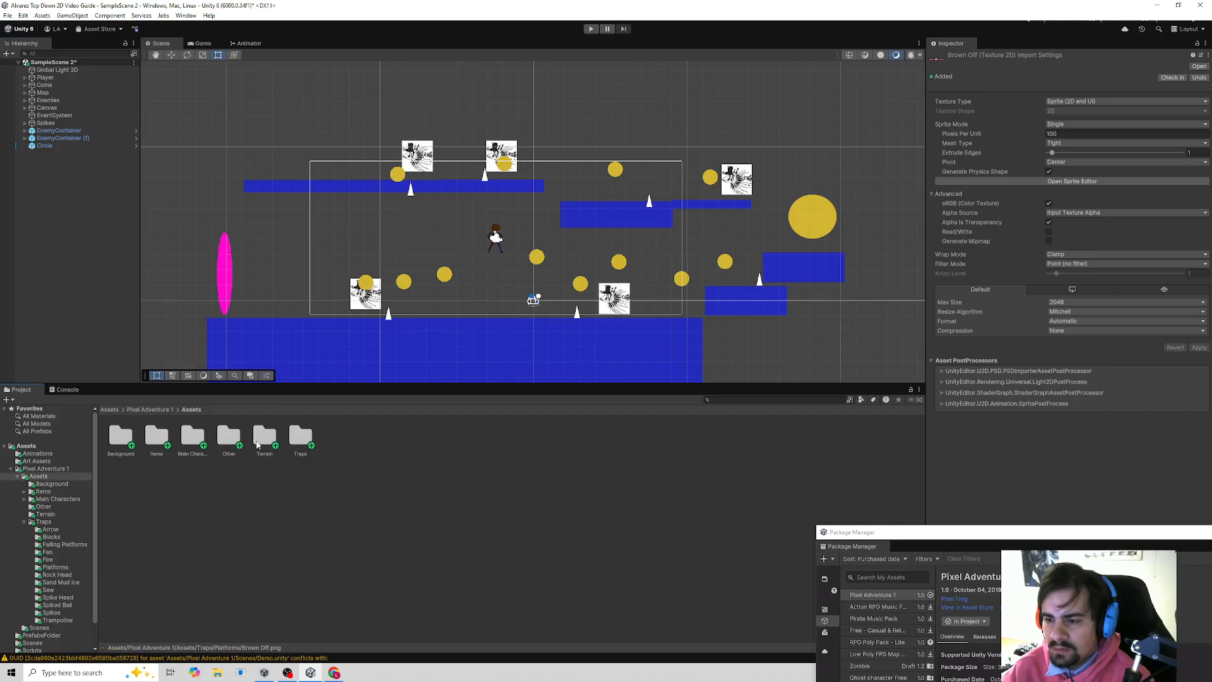
double_click(198, 440)
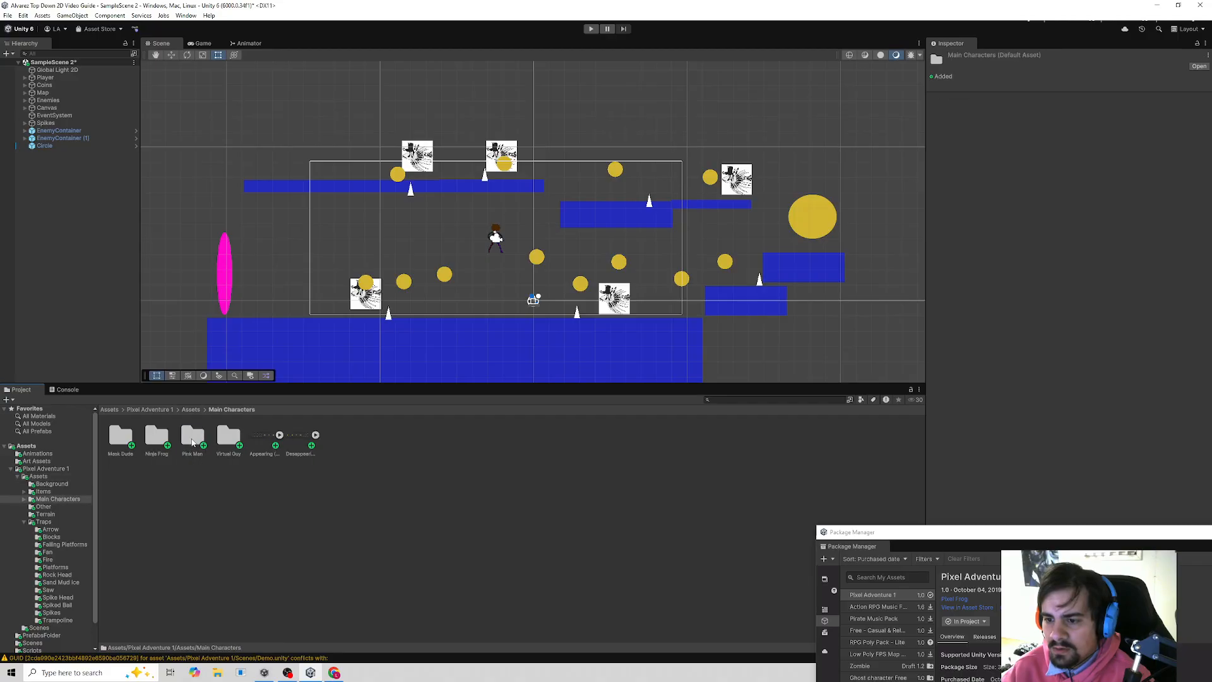
double_click(156, 439)
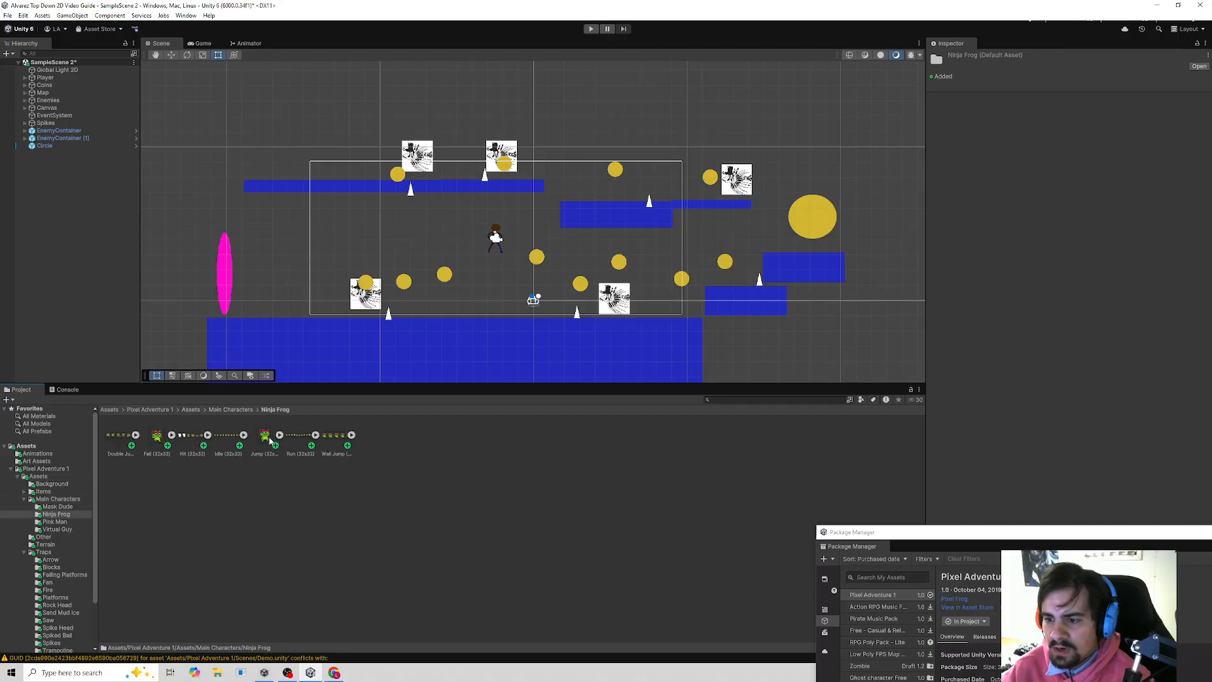
left_click(279, 436)
left_click(352, 435)
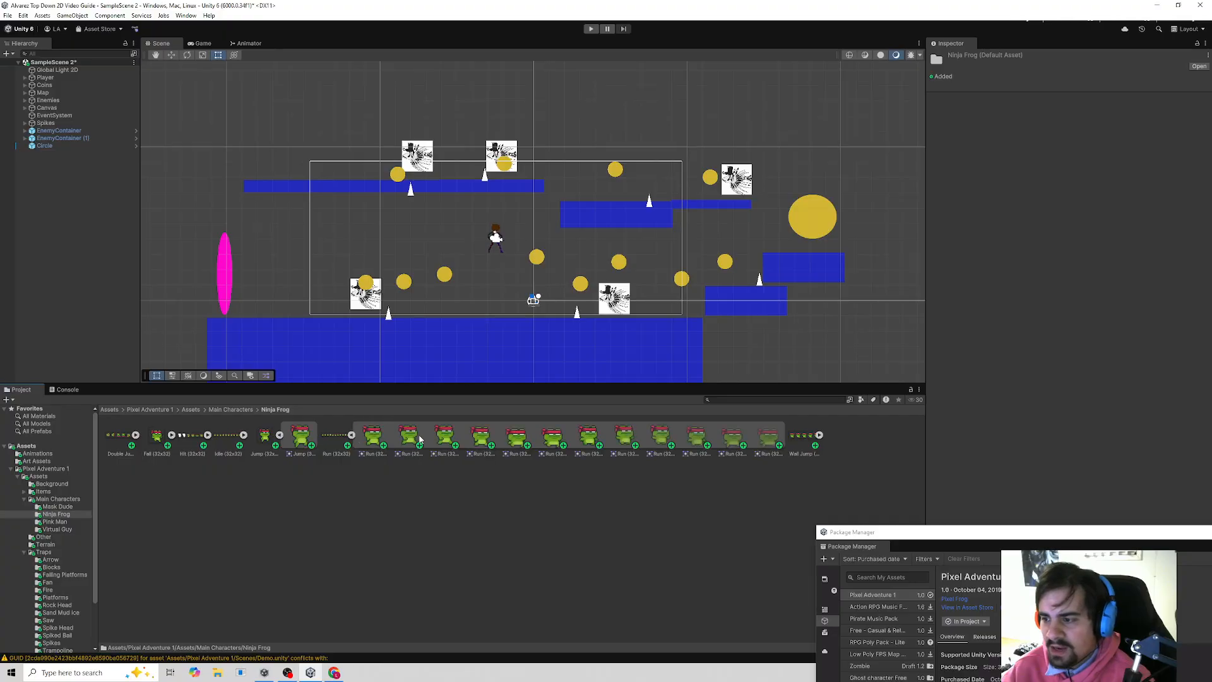
left_click_drag(877, 533, 439, 568)
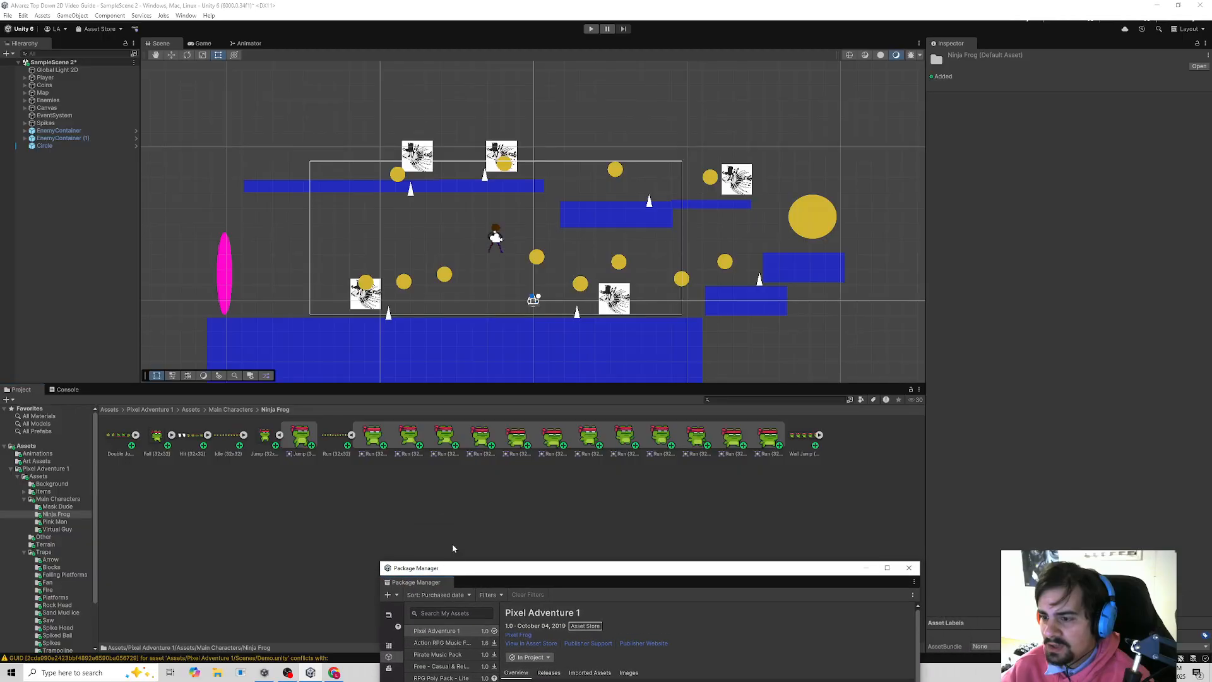
left_click(370, 444)
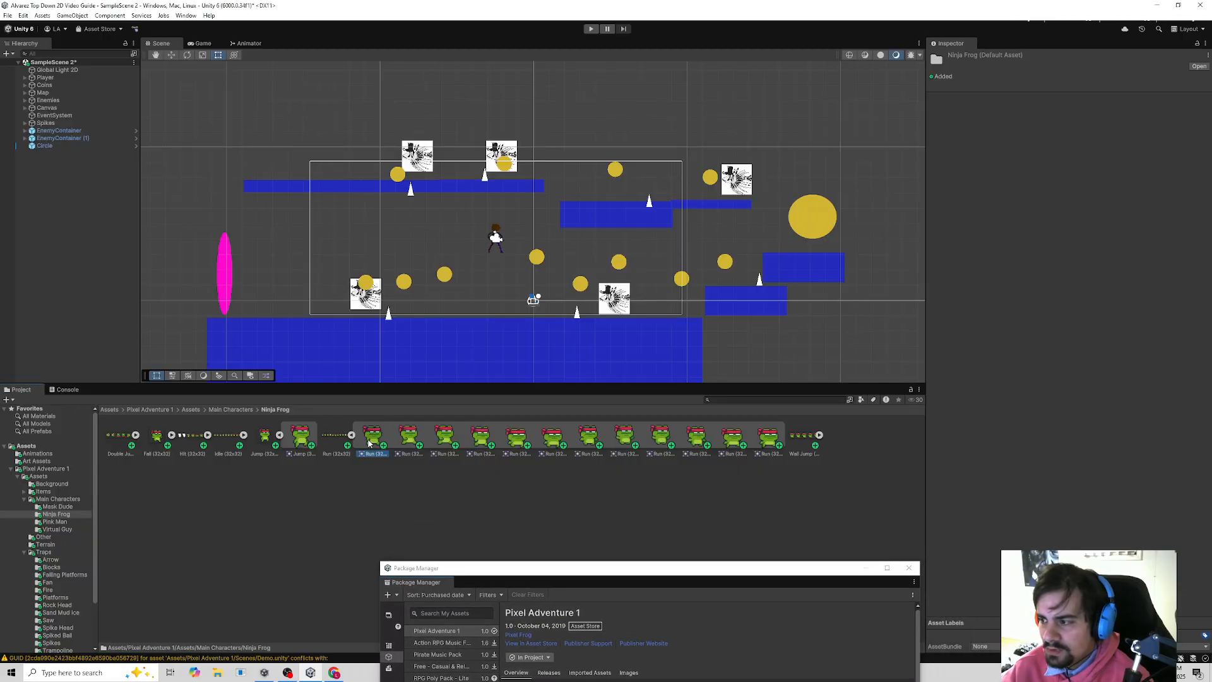
- Go back up to Pixel Adventure 1's Assets folder and reopen the Ninja Frog folder under Main Characters
left_click(221, 411)
left_click(191, 410)
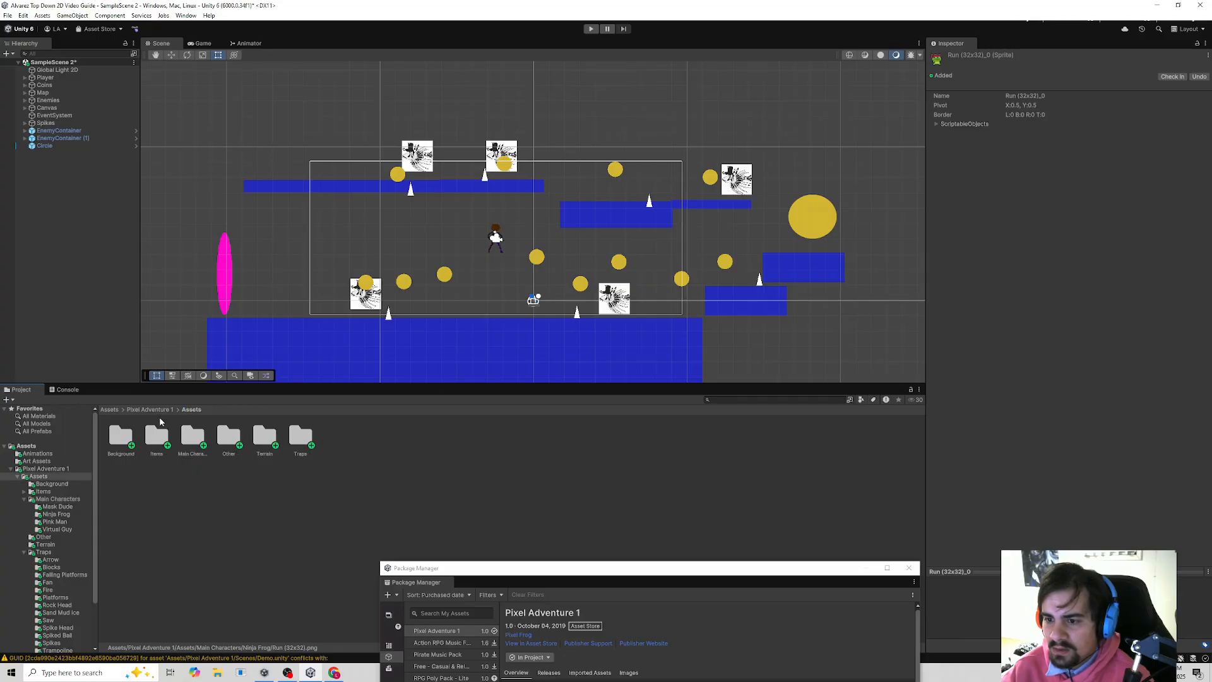
double_click(191, 437)
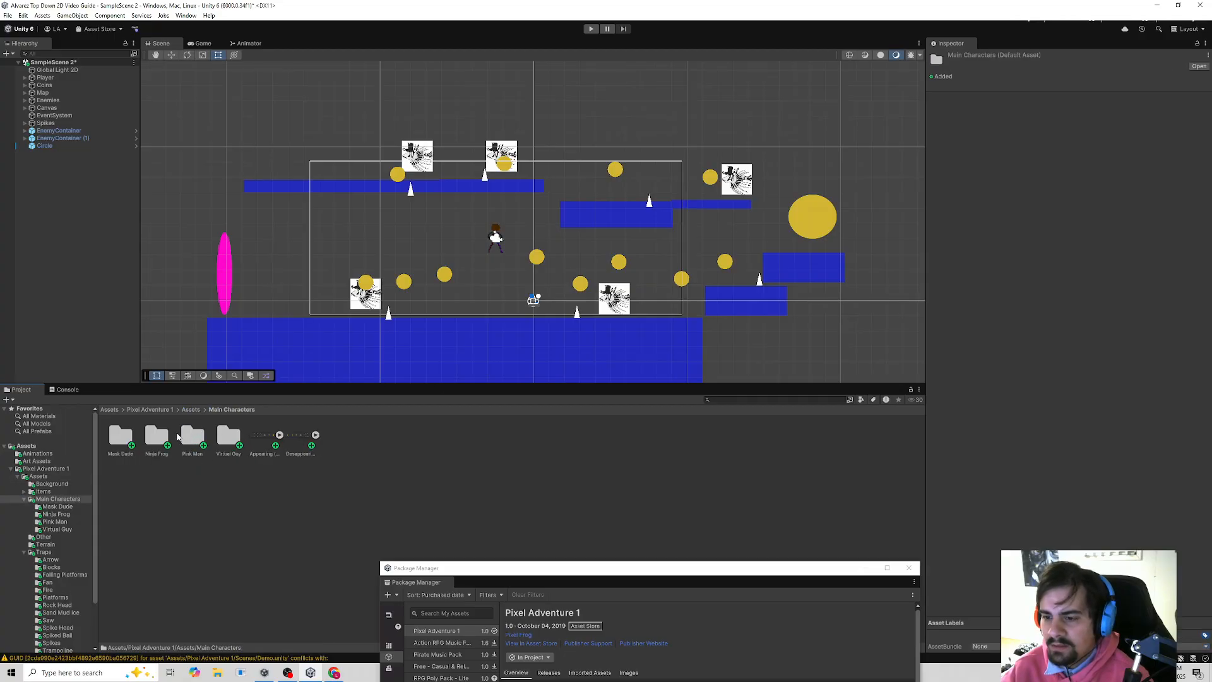
double_click(158, 436)
- Place all twelve Ninja Frog Run frames together in the empty area beyond the ground and save the animation as rUN
left_click(367, 437)
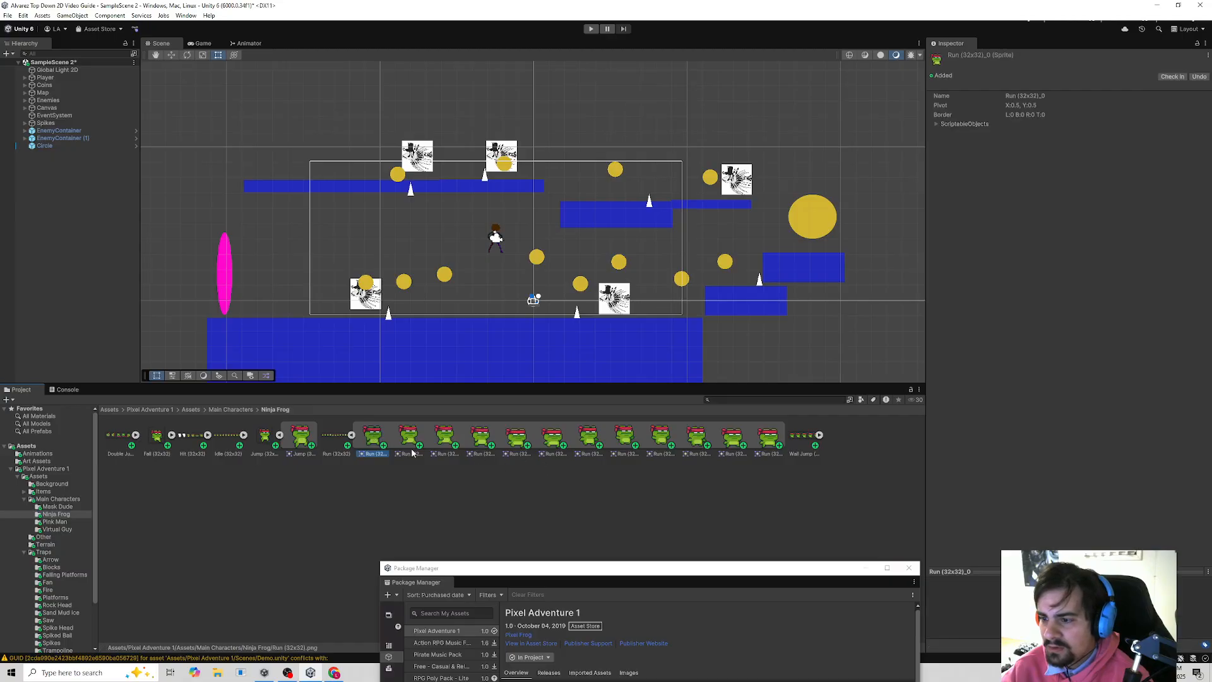
left_click(768, 442, "shift")
left_click_drag(816, 376, 799, 358)
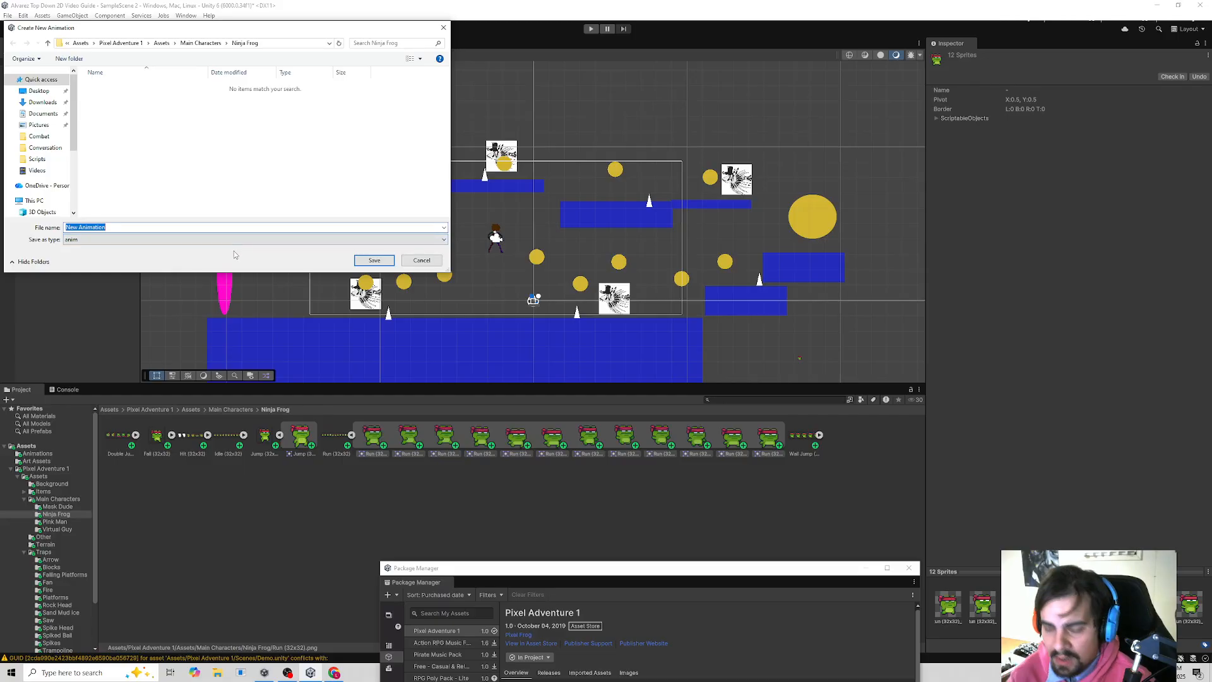
type("Run")
key("Return")
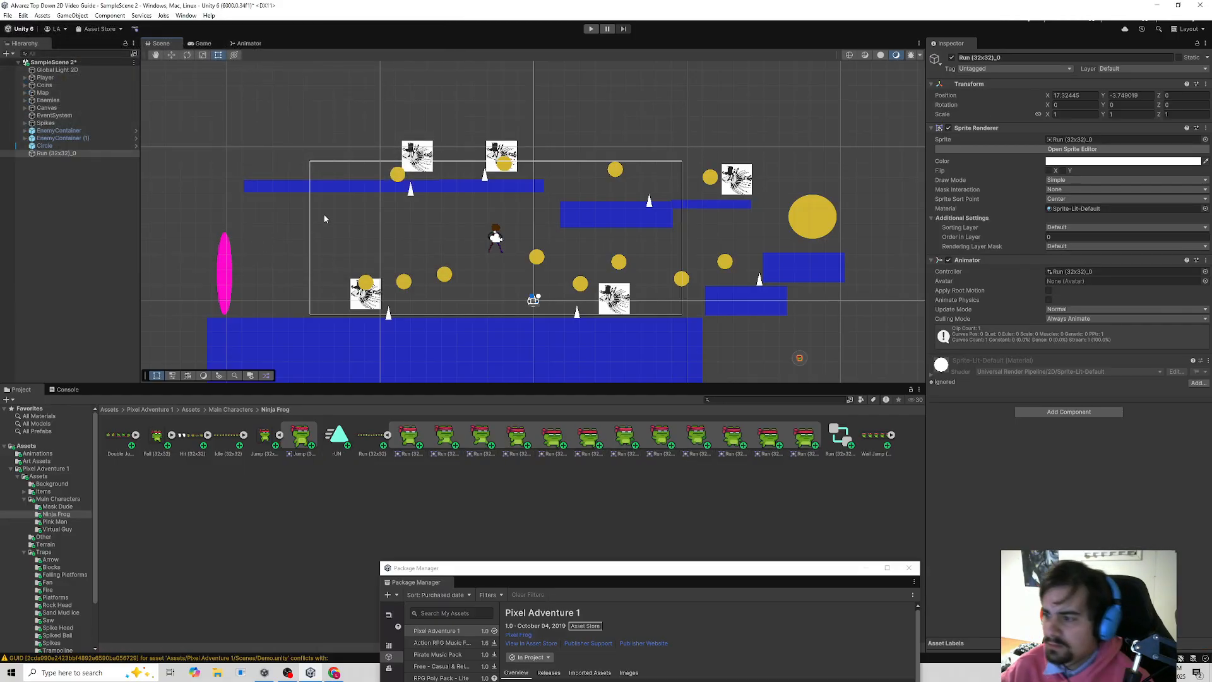
- Move the placed Run sprite beside the player and set the Run sprite sheet's Pixels Per Unit to 32, saving the import settings
left_click_drag(800, 360, 504, 258)
left_click(372, 437)
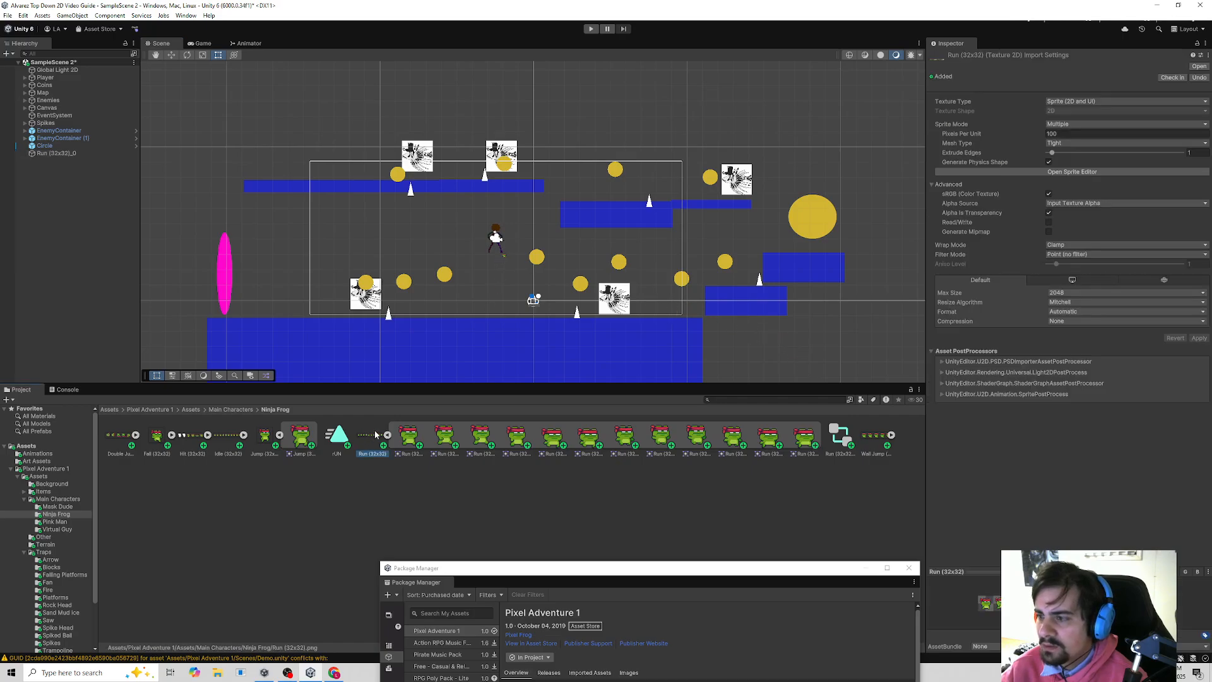
left_click(1065, 134)
type("3")
key("BackSpace")
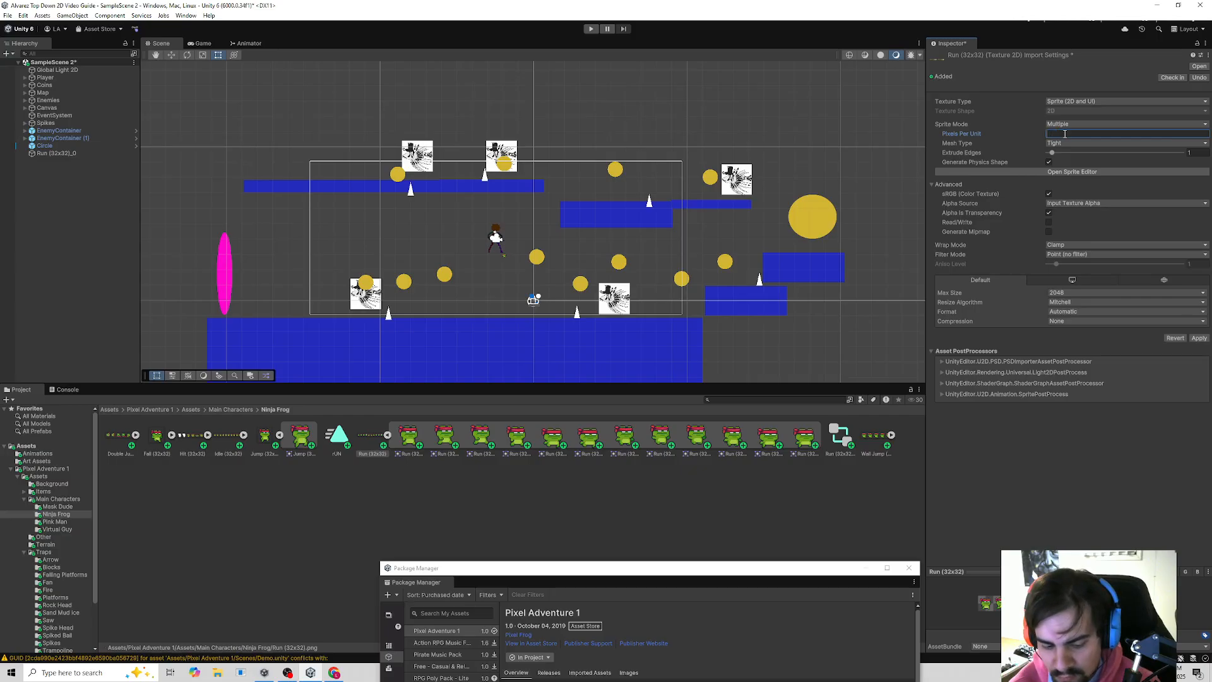
type("32")
left_click(601, 350)
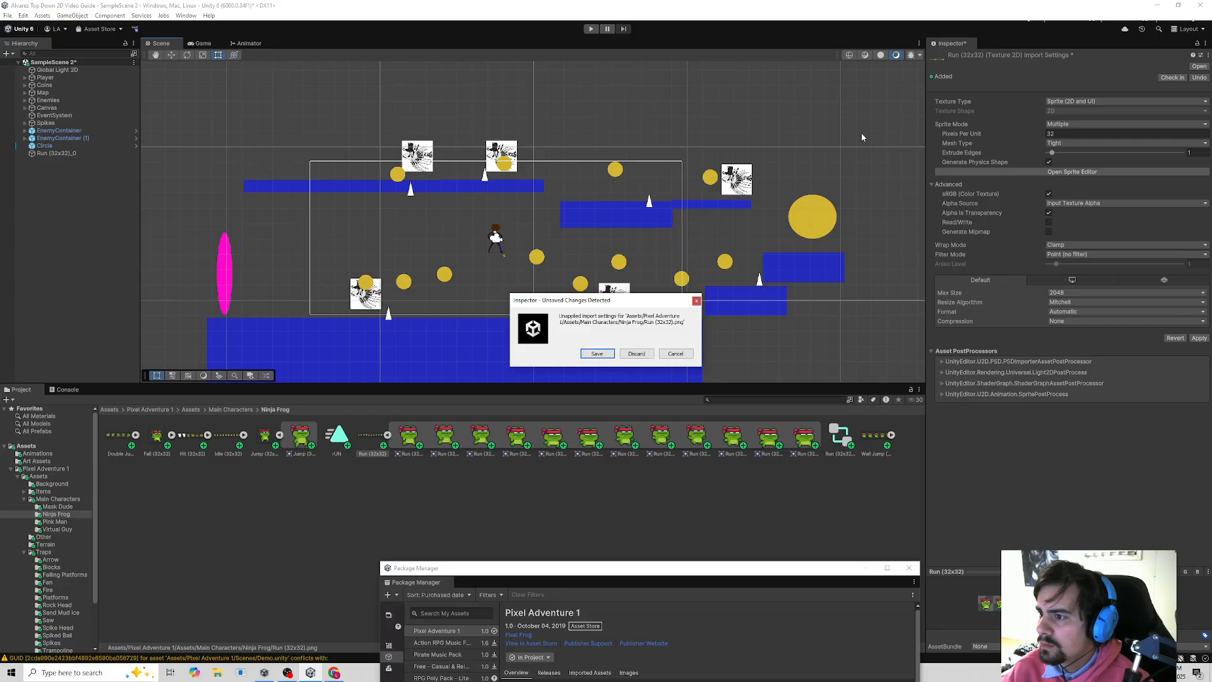
left_click(590, 352)
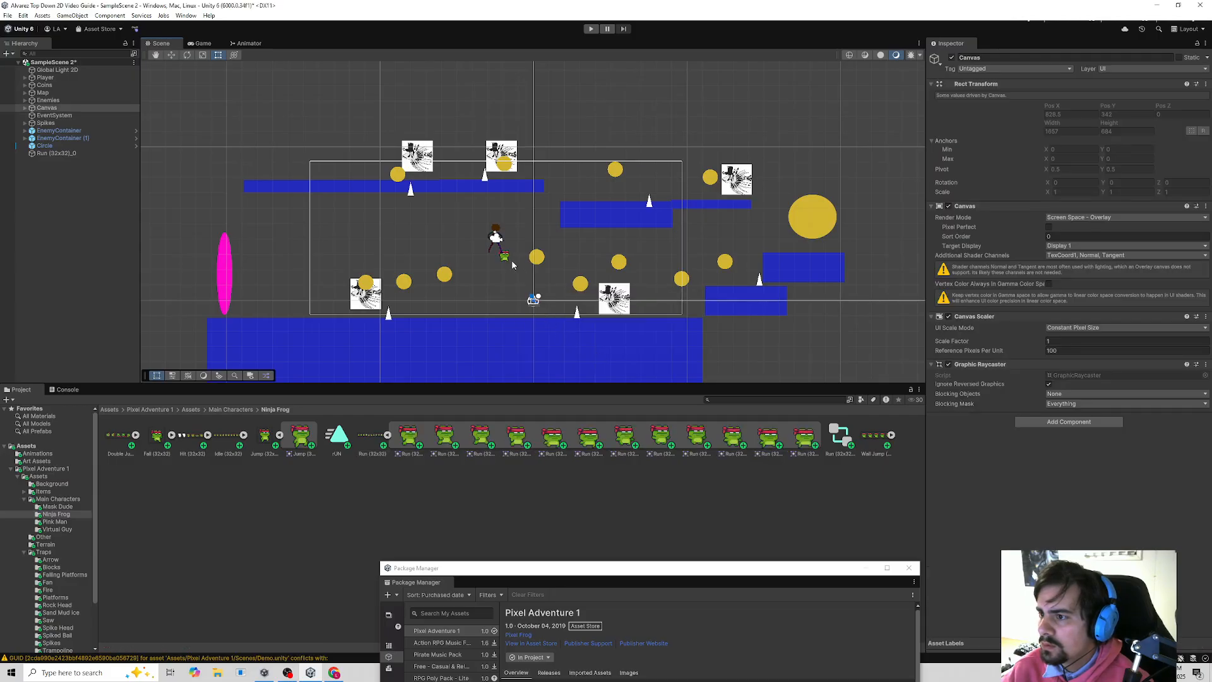
- Move the Run sprite to about X 17.94, Y -4.52, away from the level, and open the player's Animator controller
left_click(505, 256)
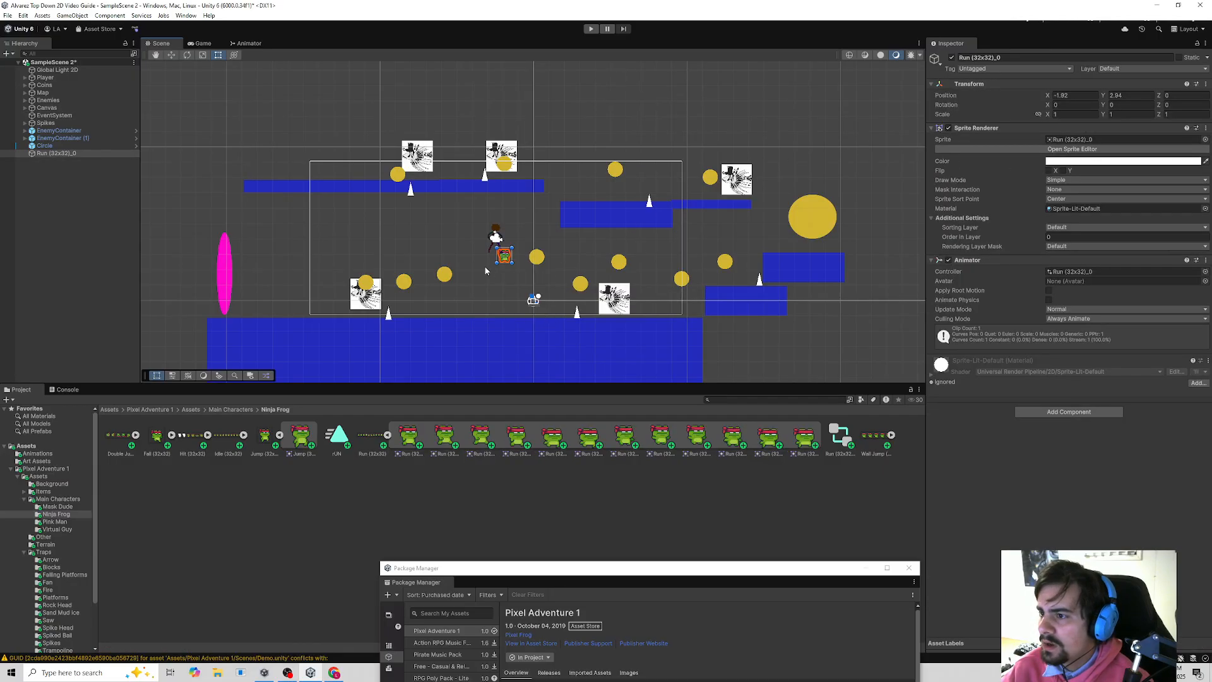
left_click_drag(506, 257, 811, 372)
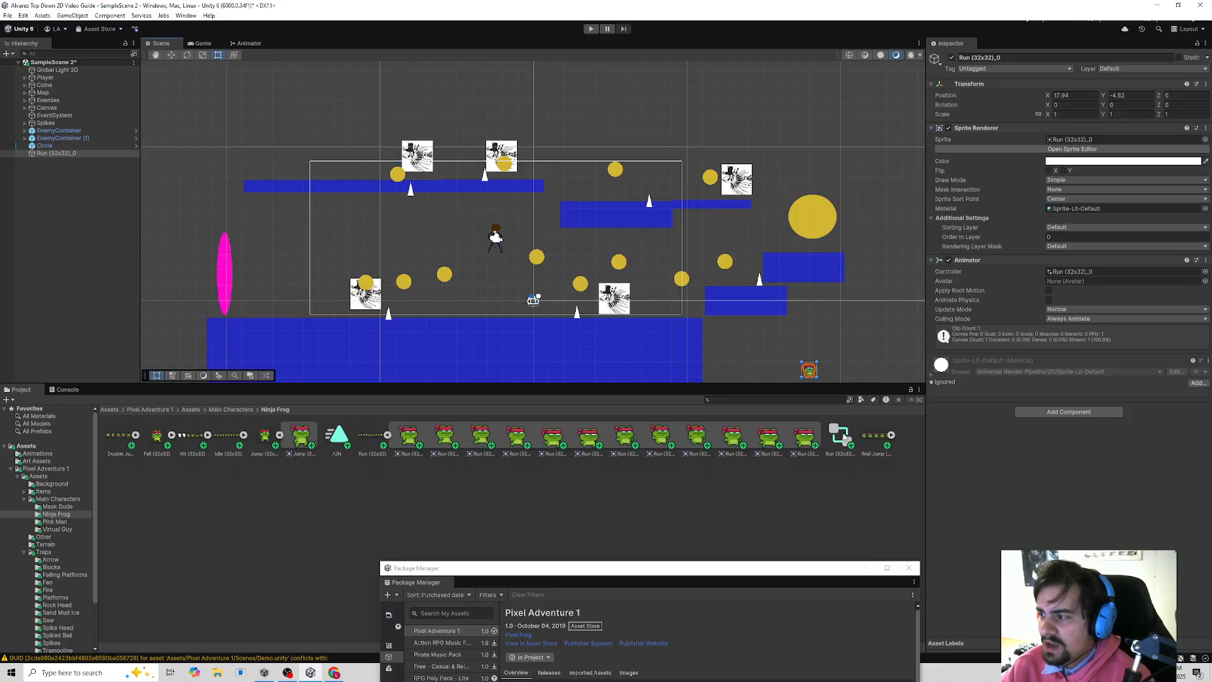
left_click(496, 237)
scroll(991, 485, "down", 4)
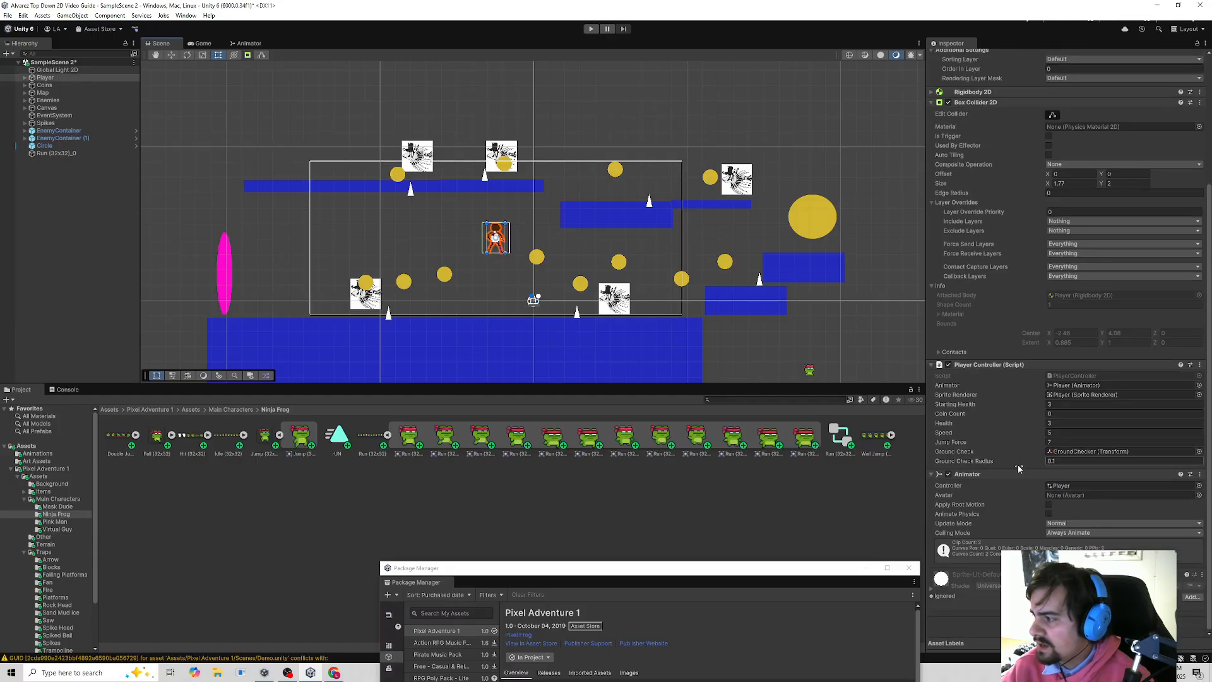
double_click(1061, 485)
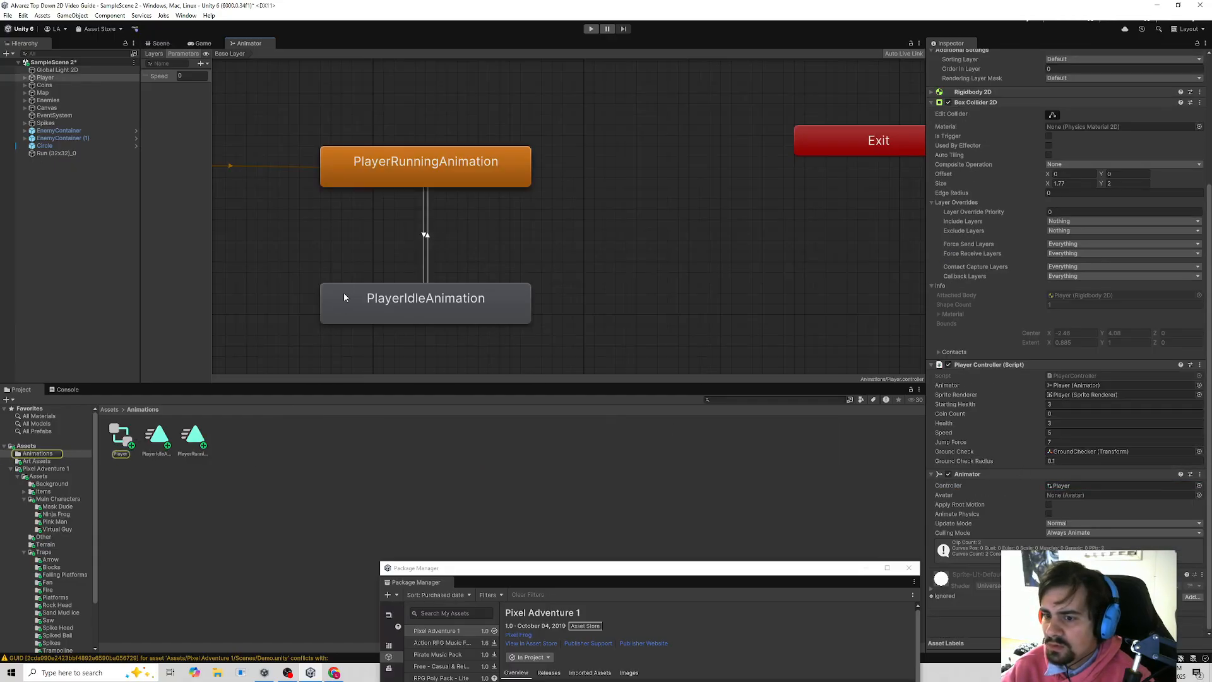
- Return to the Ninja Frog folder and add the rUN clip as a separate state in the player's Animator controller
left_click(42, 468)
left_click(45, 477)
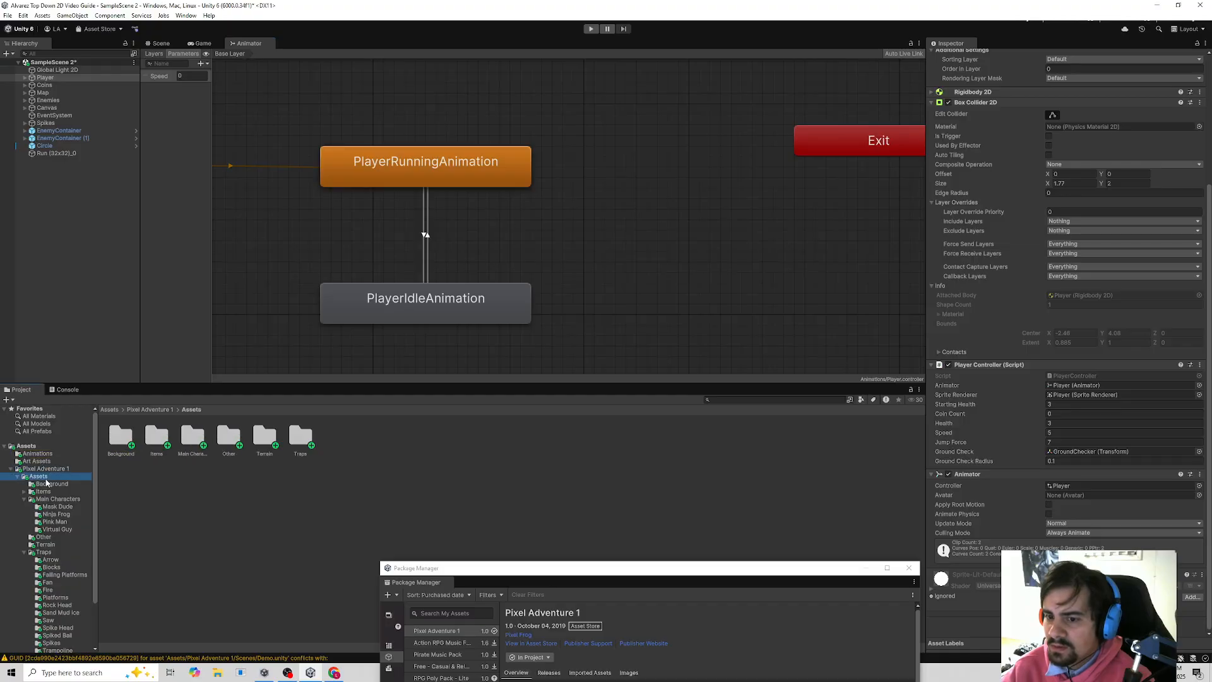
left_click(57, 492)
left_click(55, 507)
left_click(57, 500)
left_click(59, 506)
left_click(63, 515)
left_click_drag(340, 437, 609, 204)
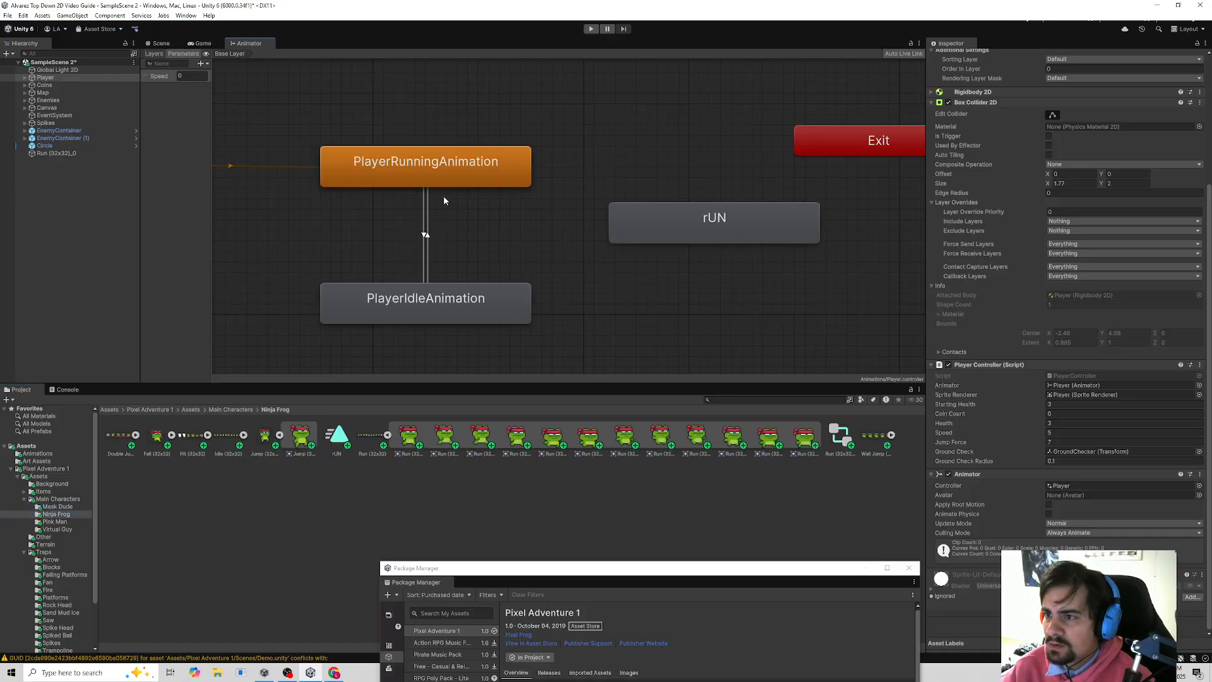
- Delete the separate rUN state and assign the rUN clip as the motion of the PlayerRunningAnimation state
left_click(458, 181)
left_click(427, 237)
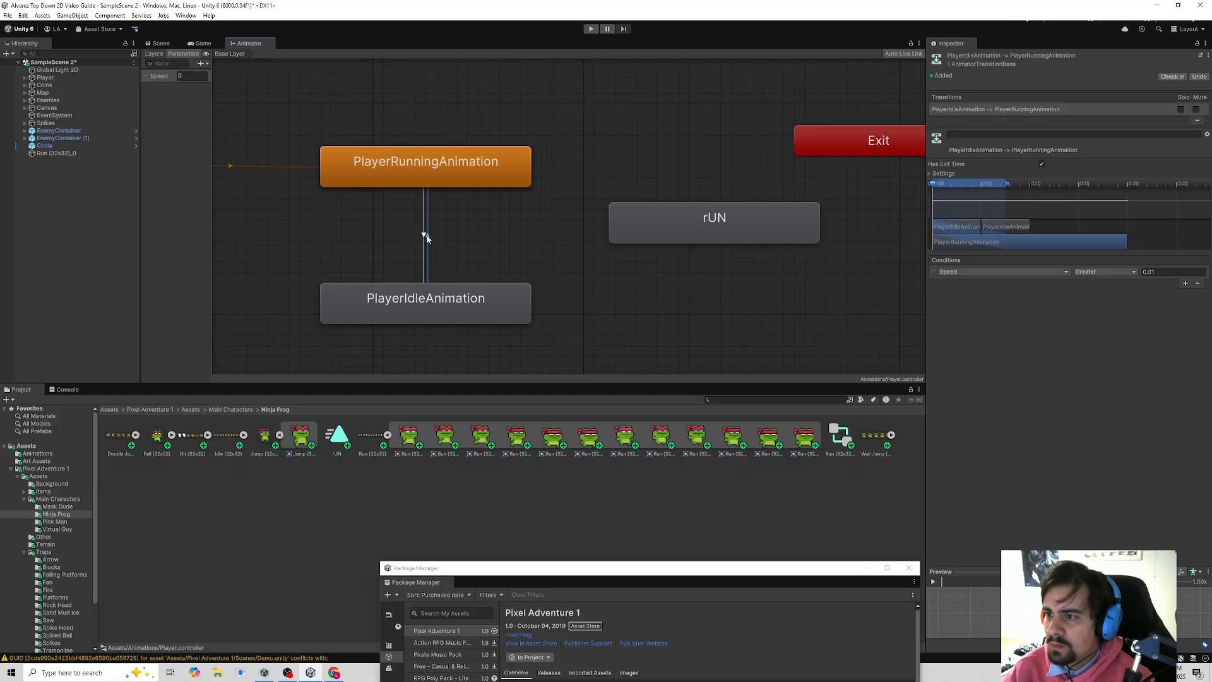
right_click(427, 238)
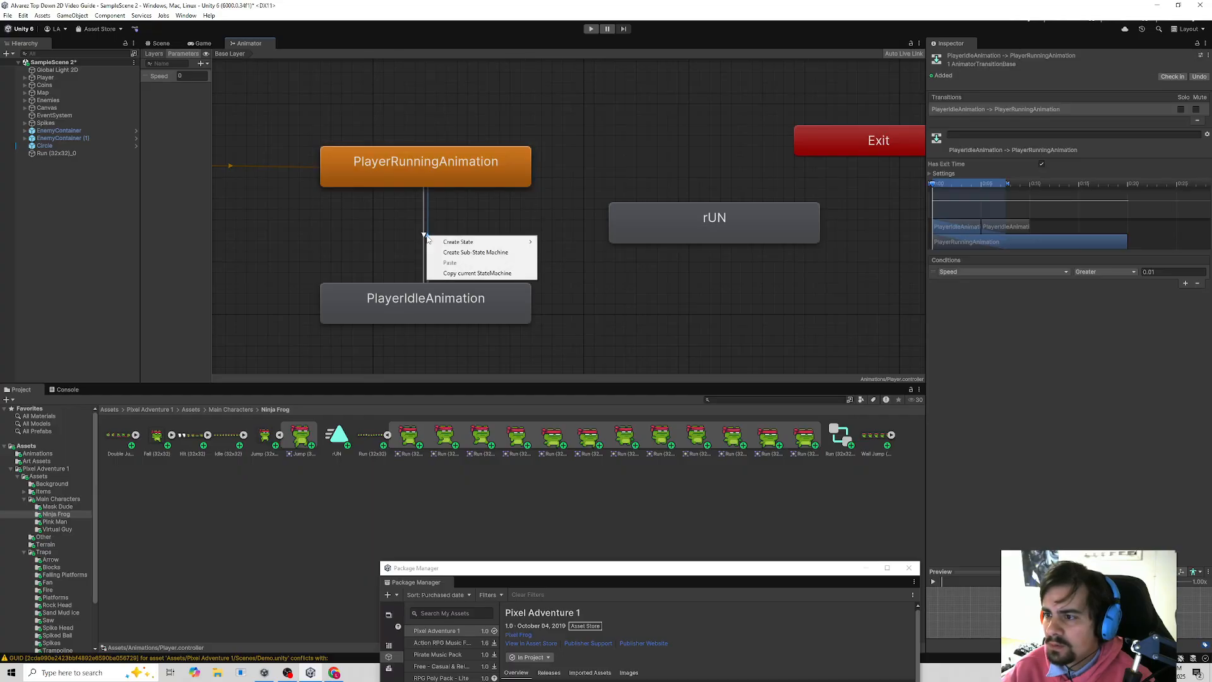
left_click(469, 173)
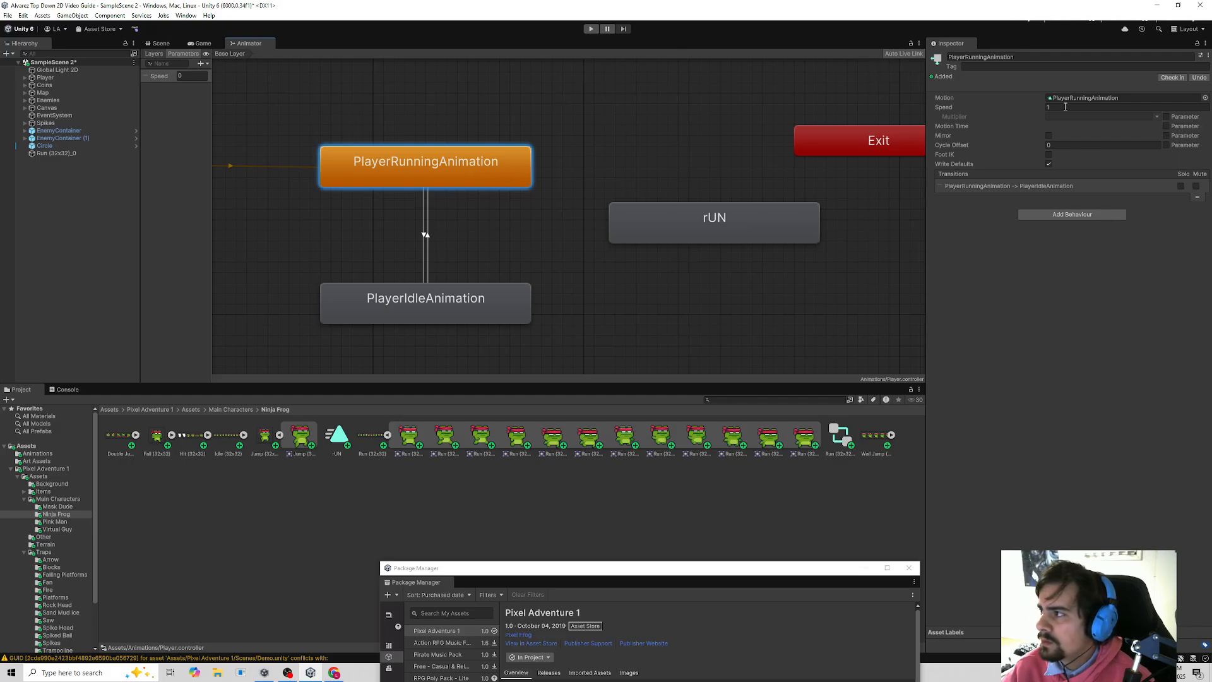
left_click(754, 219)
key("Delete")
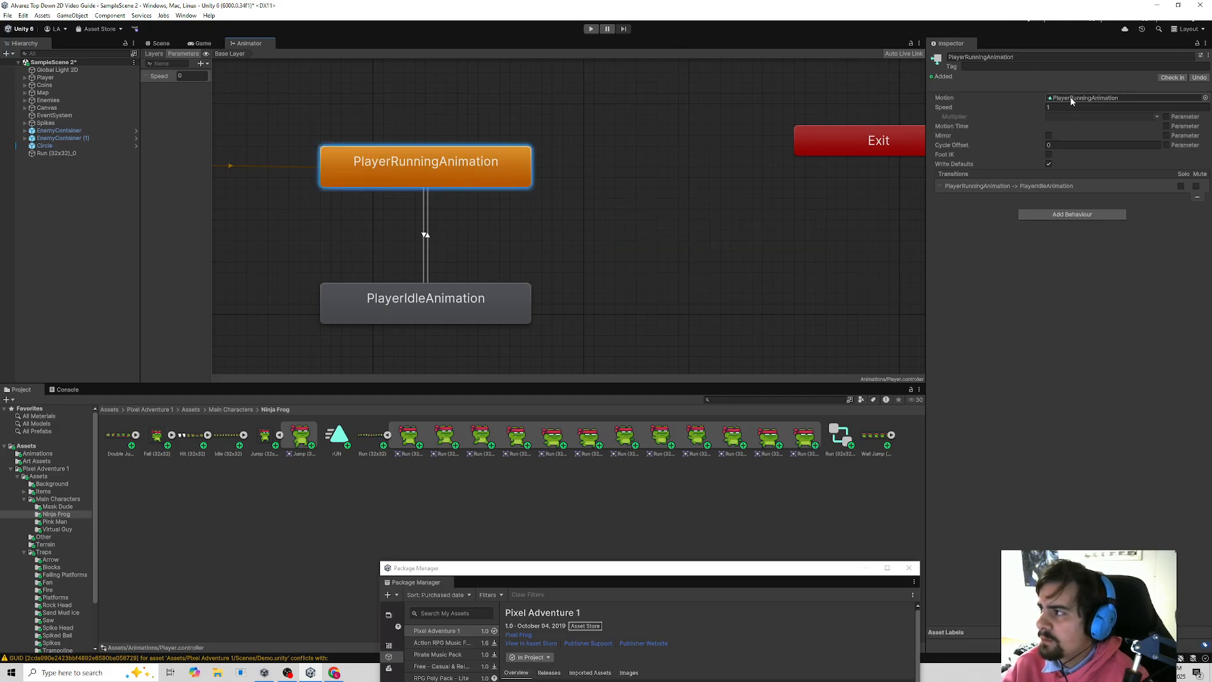
left_click_drag(336, 438, 1086, 99)
- Play-test the level by running and jumping the player across the platforms to check the running animation, and stop the game
left_click(591, 29)
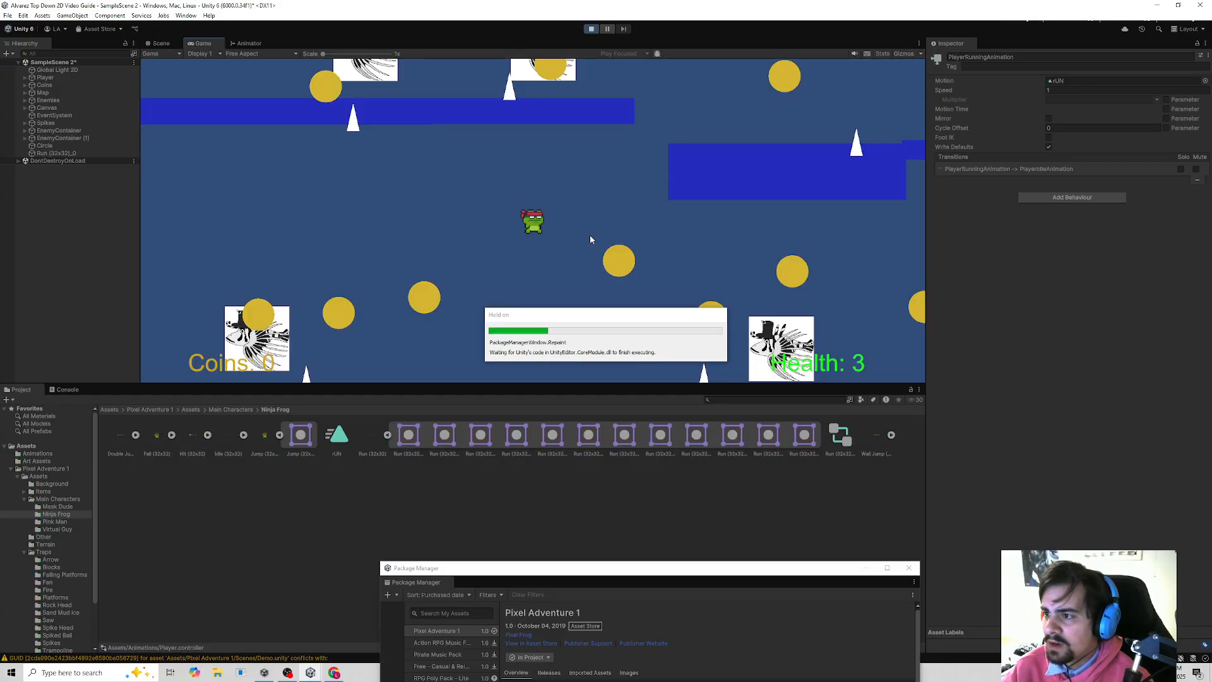
key("a")
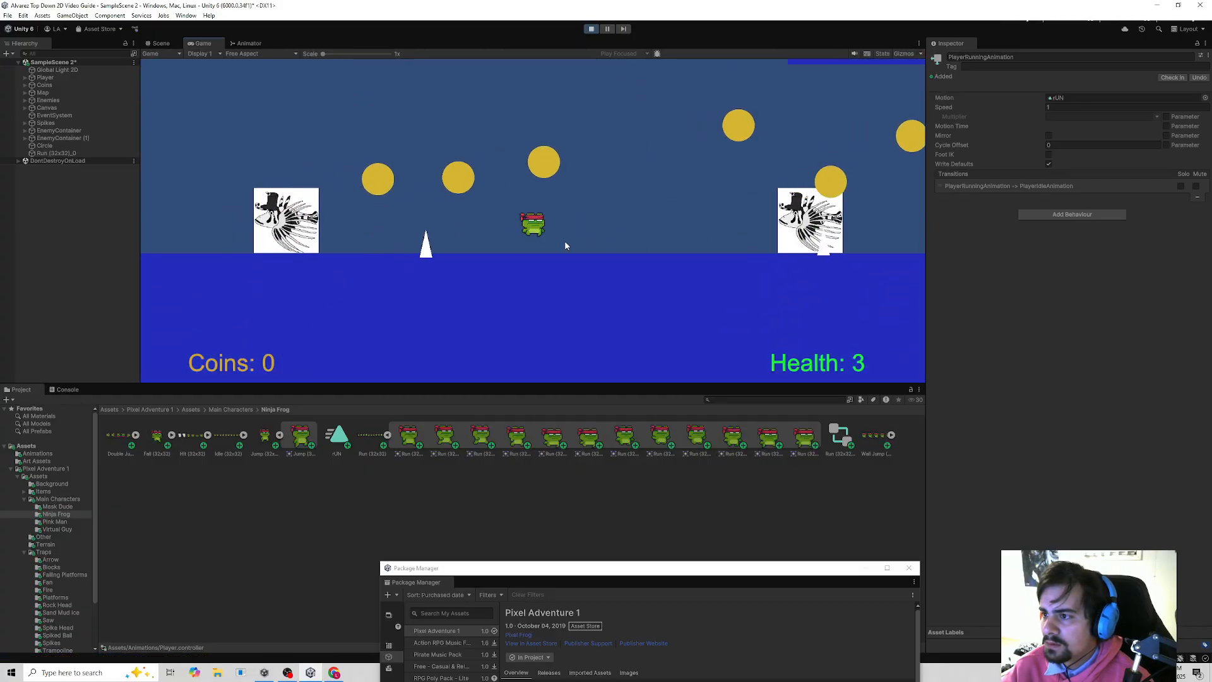
key("d")
key("a")
key("space")
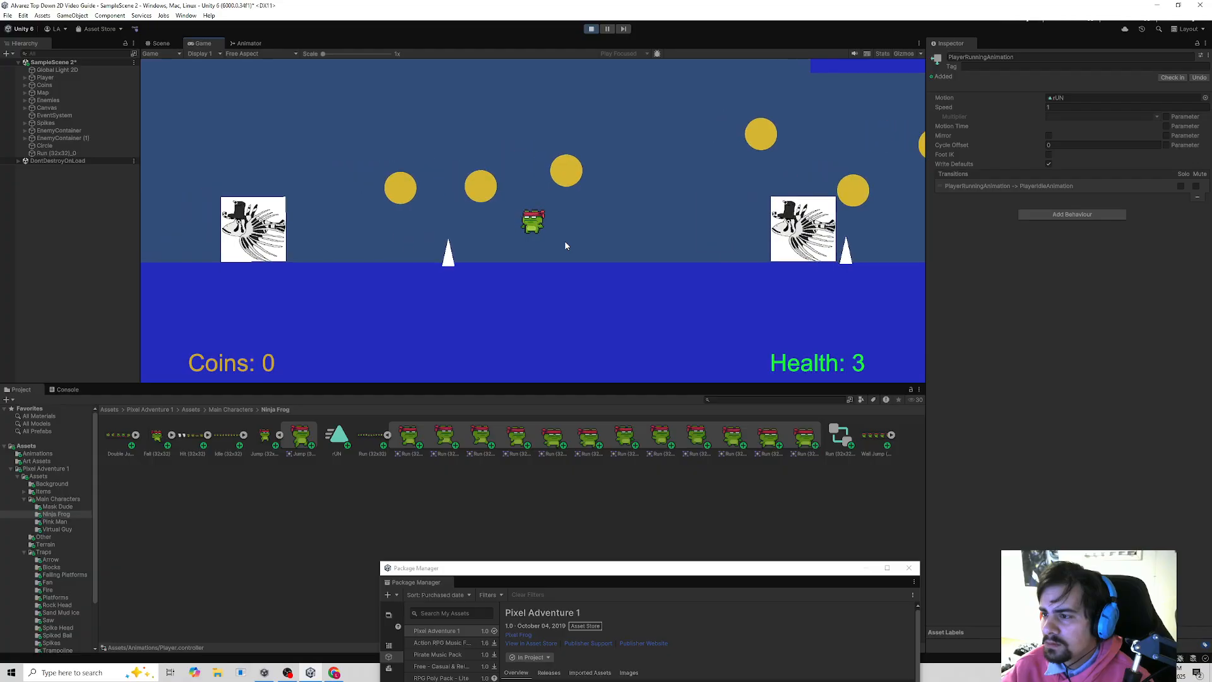
key("d")
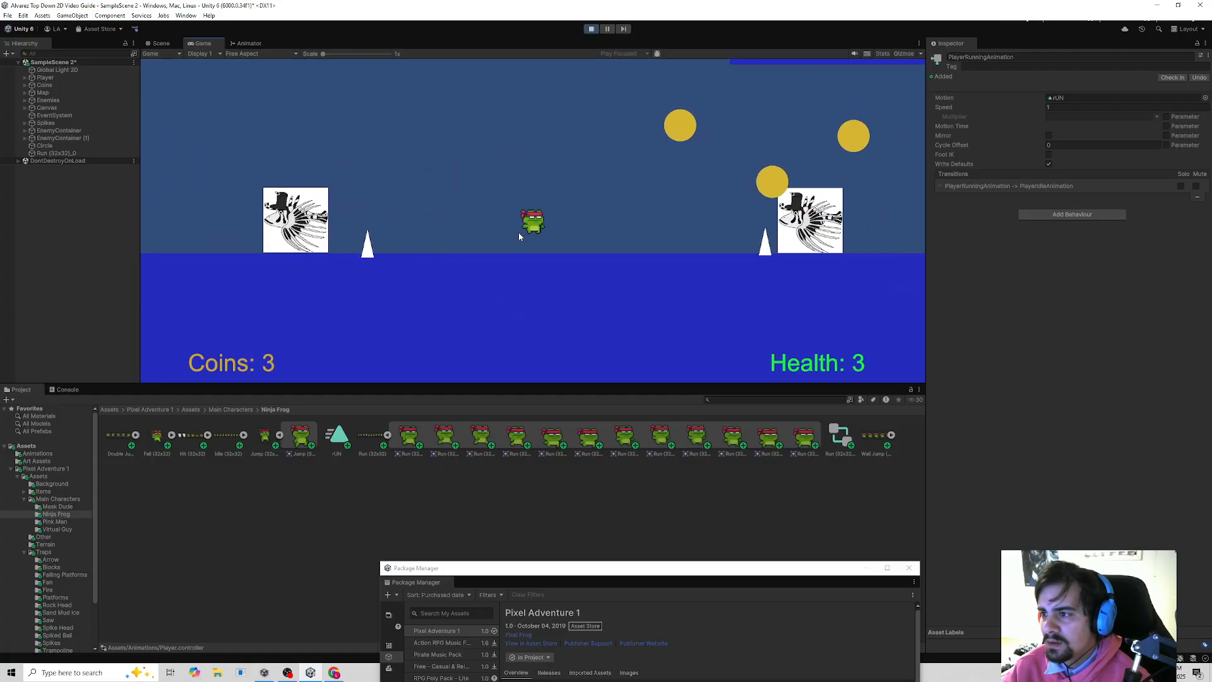
key("space")
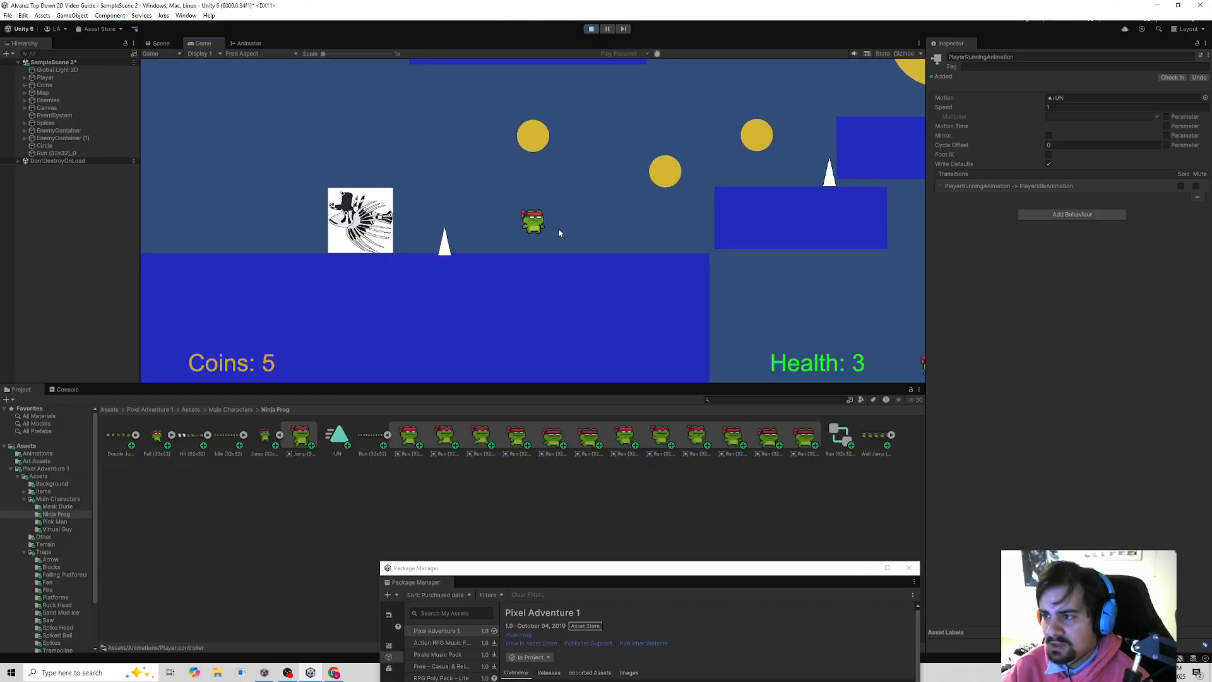
key("space")
key("space")
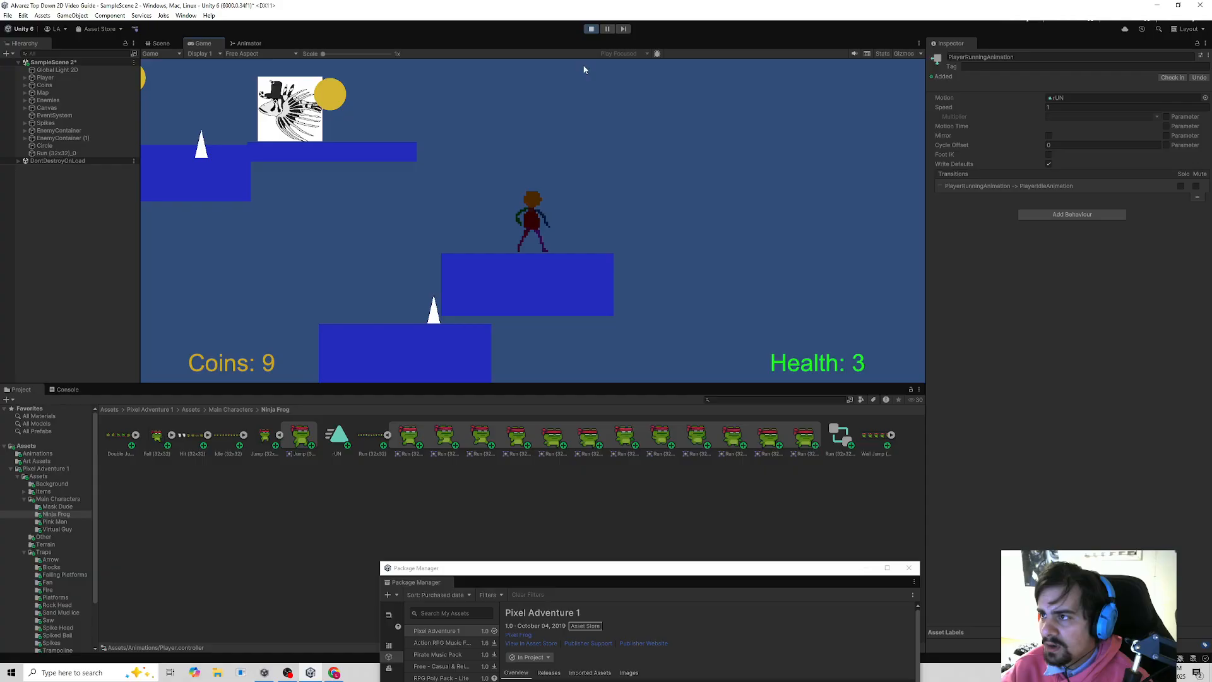
left_click(589, 30)
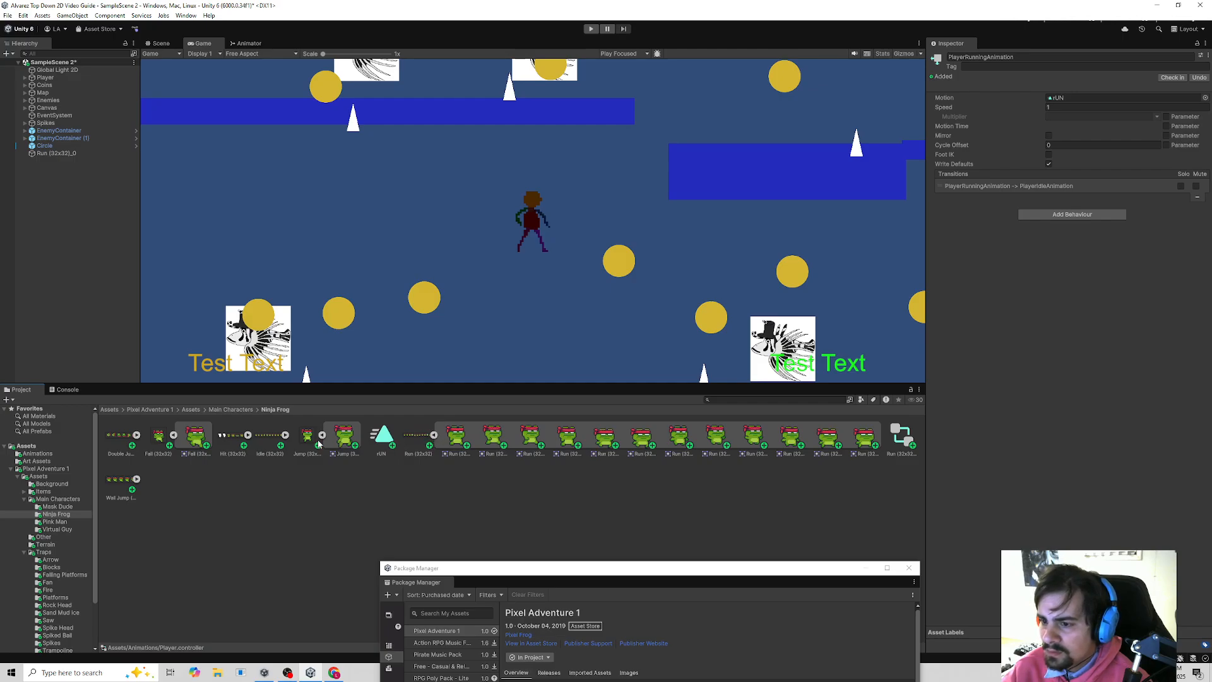
- Expand the Ninja Frog Idle sprite sheet and try to place its eleven frames in the Game view
left_click(285, 435)
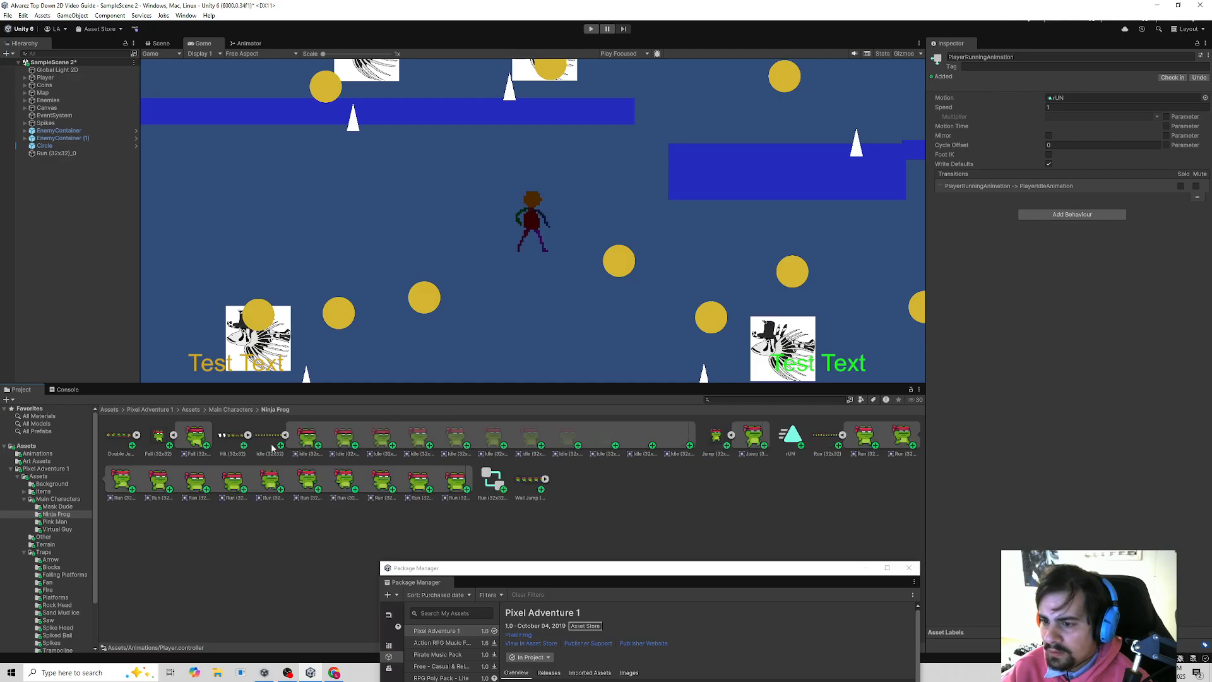
left_click(307, 440)
left_click(679, 445, "shift")
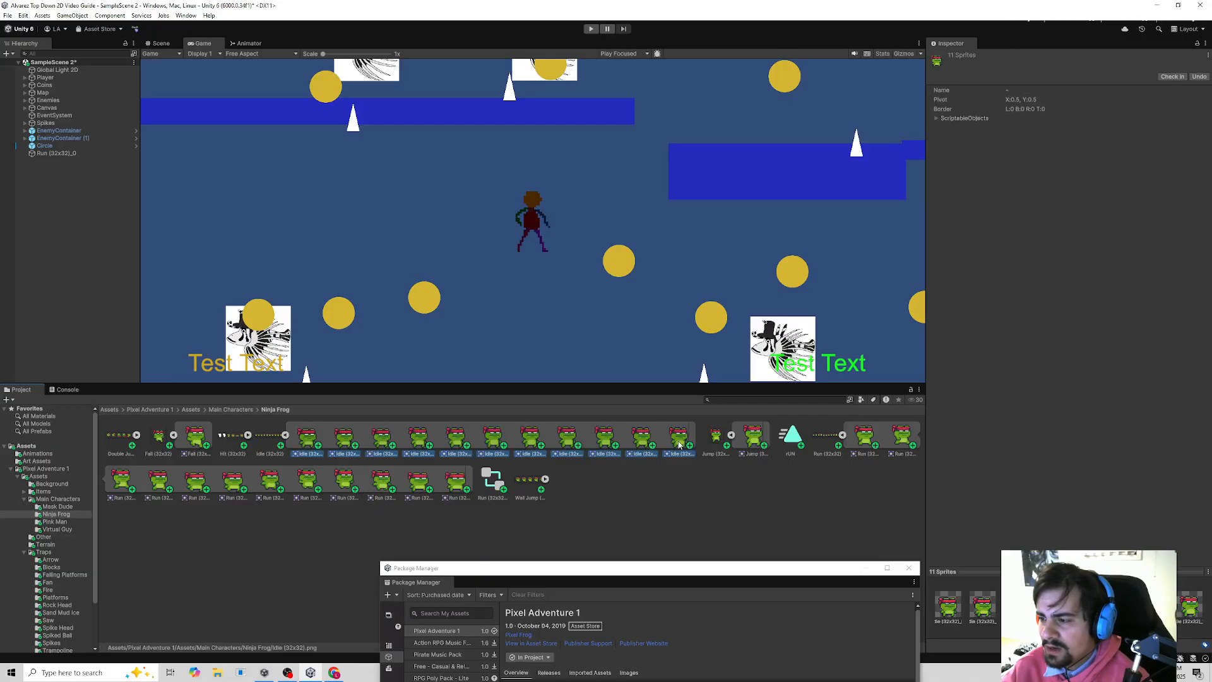
left_click_drag(679, 445, 588, 316)
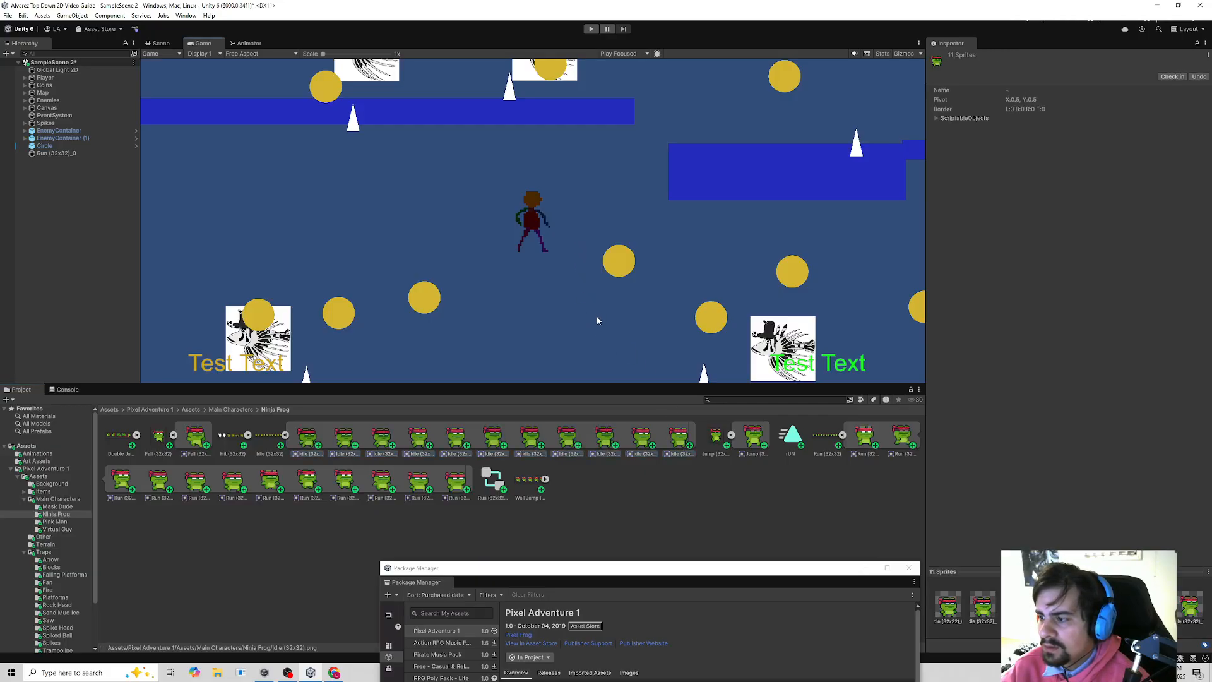
- Place the eleven Idle frames beside the player in the Scene view and save the animation as New Animation
left_click(160, 43)
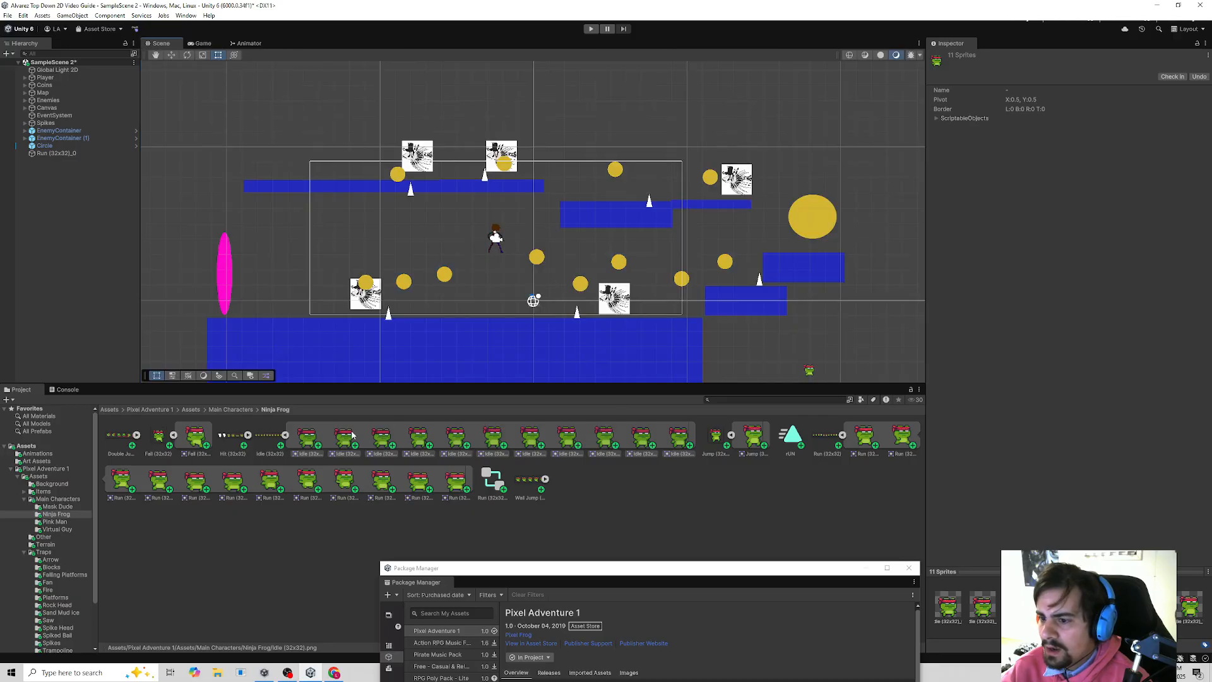
left_click(306, 442)
left_click(670, 435, "shift")
left_click_drag(669, 434, 758, 364)
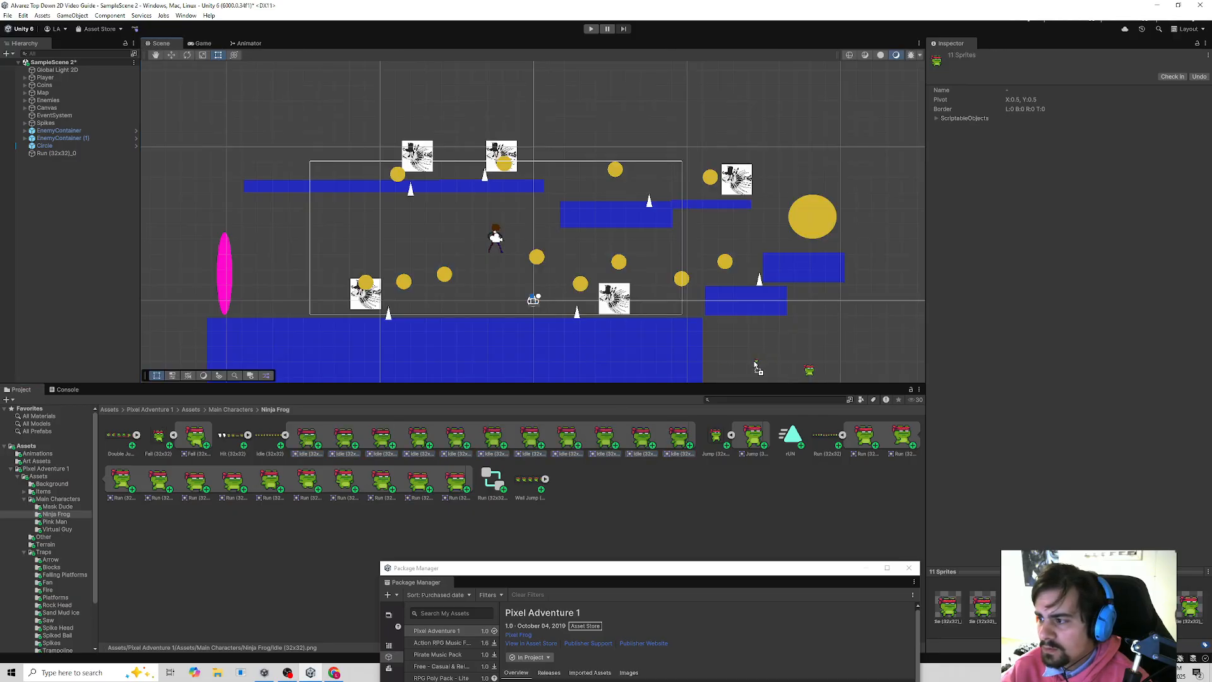
left_click_drag(515, 253, 515, 253)
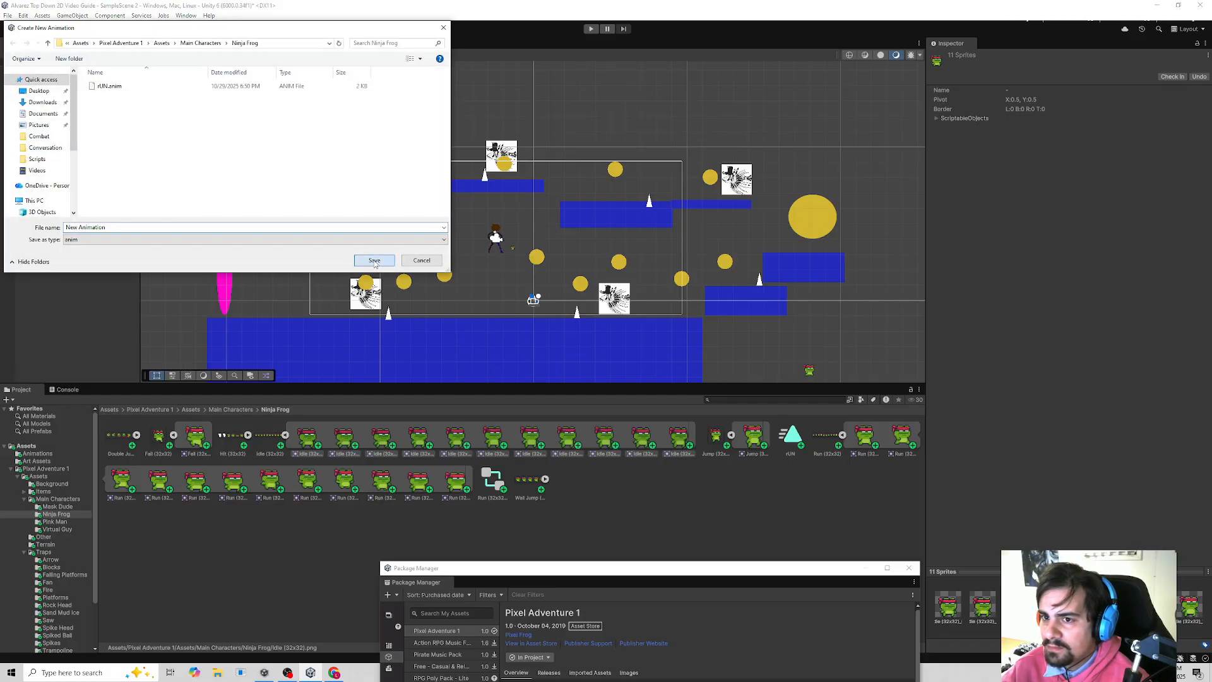
left_click(375, 264)
- Set the Ninja Frog Idle sprite sheet to 16 pixels per unit, keeping the Point filter mode, and save the import settings
left_click(270, 438)
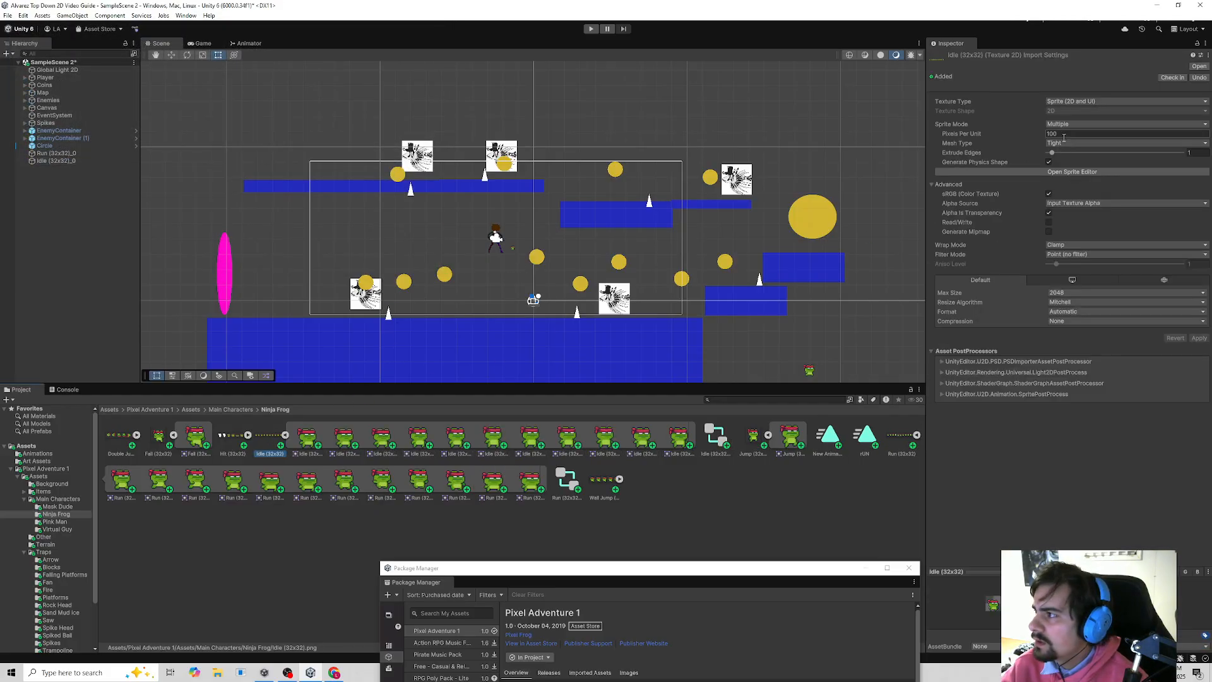
left_click(1075, 254)
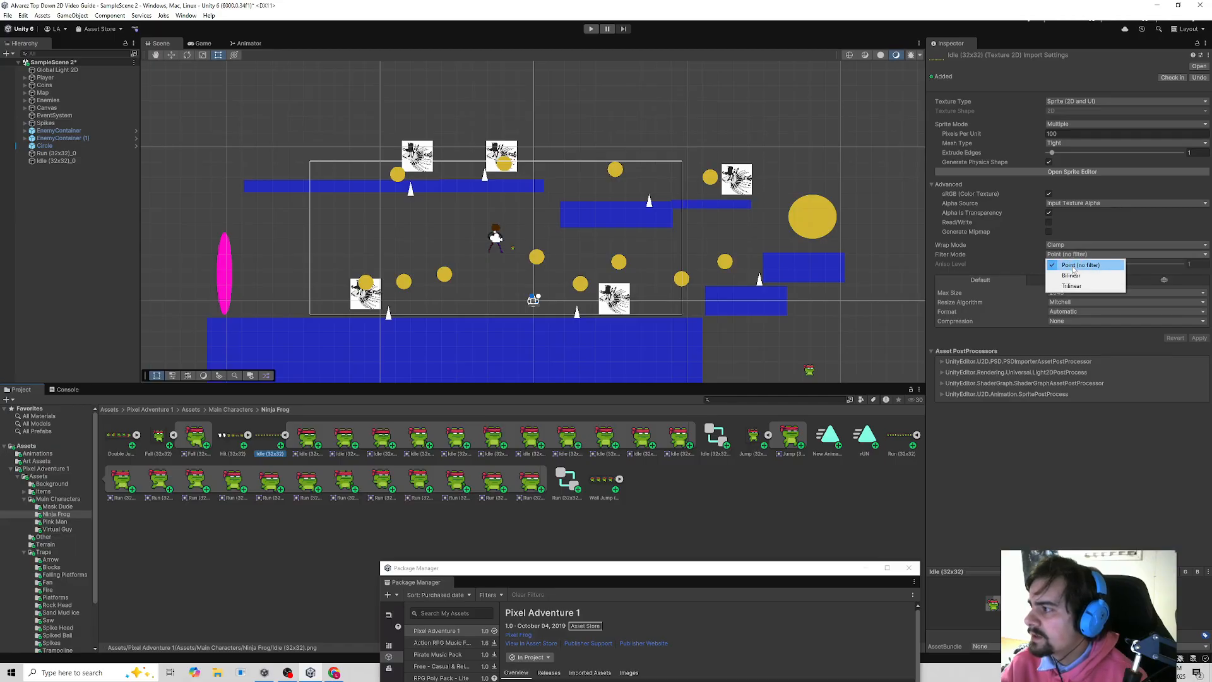
left_click(1075, 134)
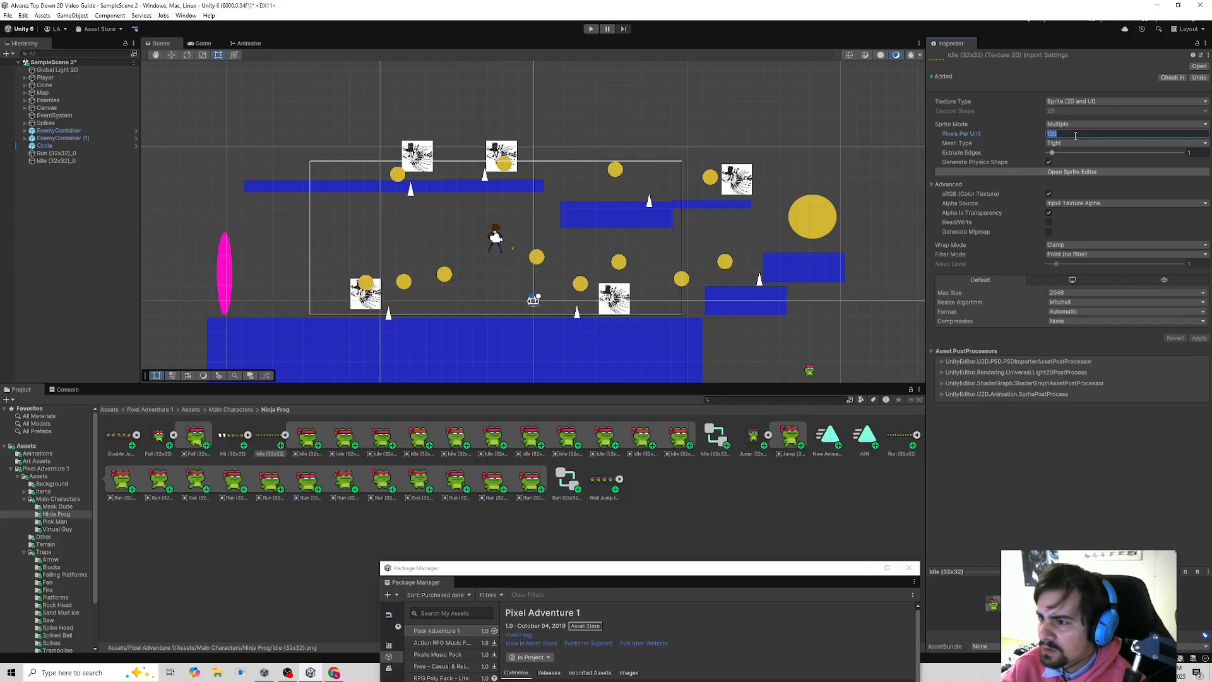
type("16")
left_click(569, 250)
left_click(598, 358)
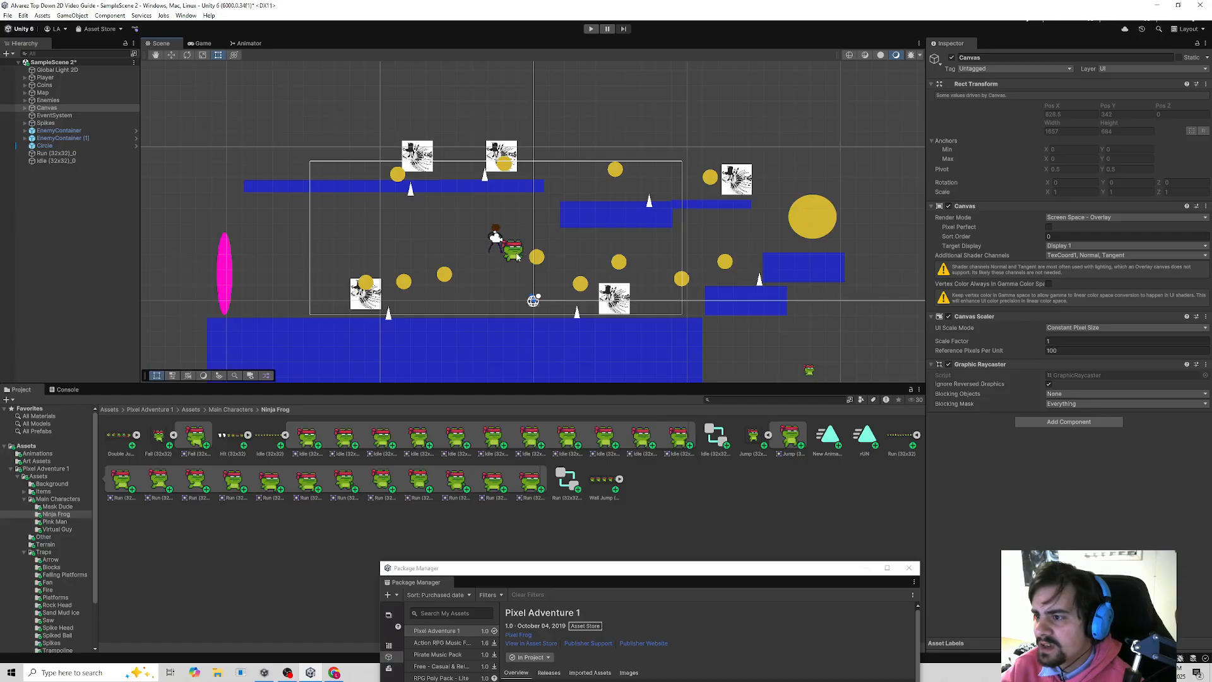
- Set the Ninja Frog Run sprite sheet to 16 pixels per unit and save its import settings
left_click(516, 256)
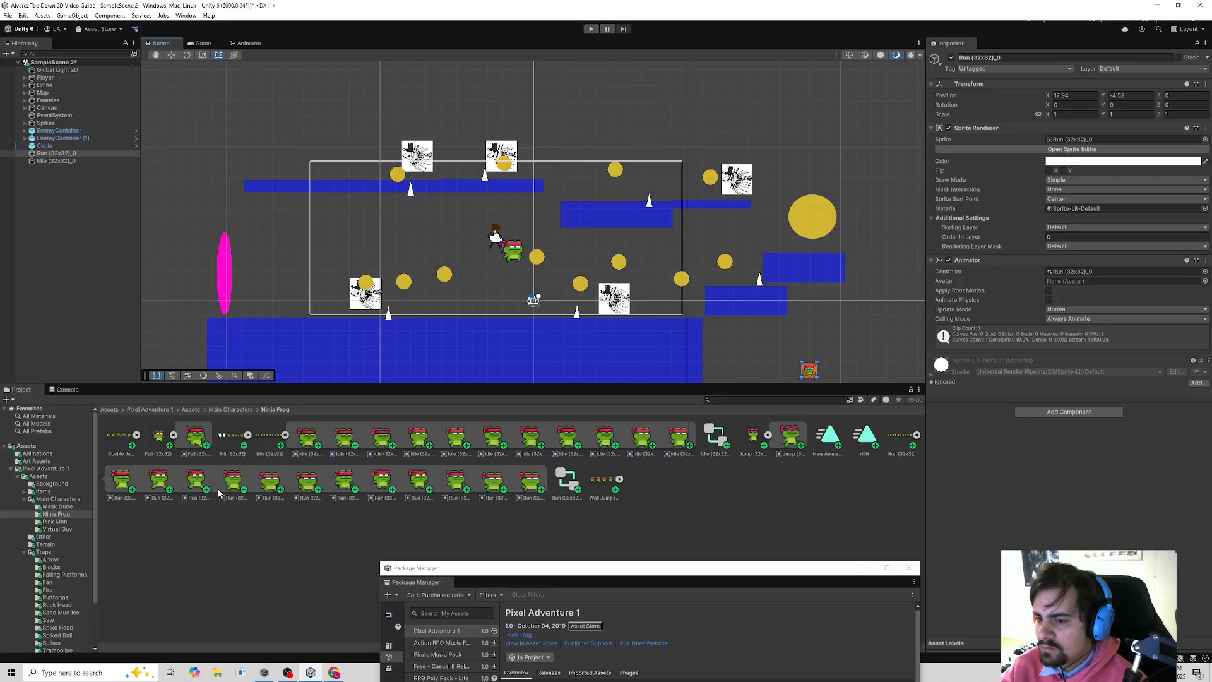
left_click(901, 439)
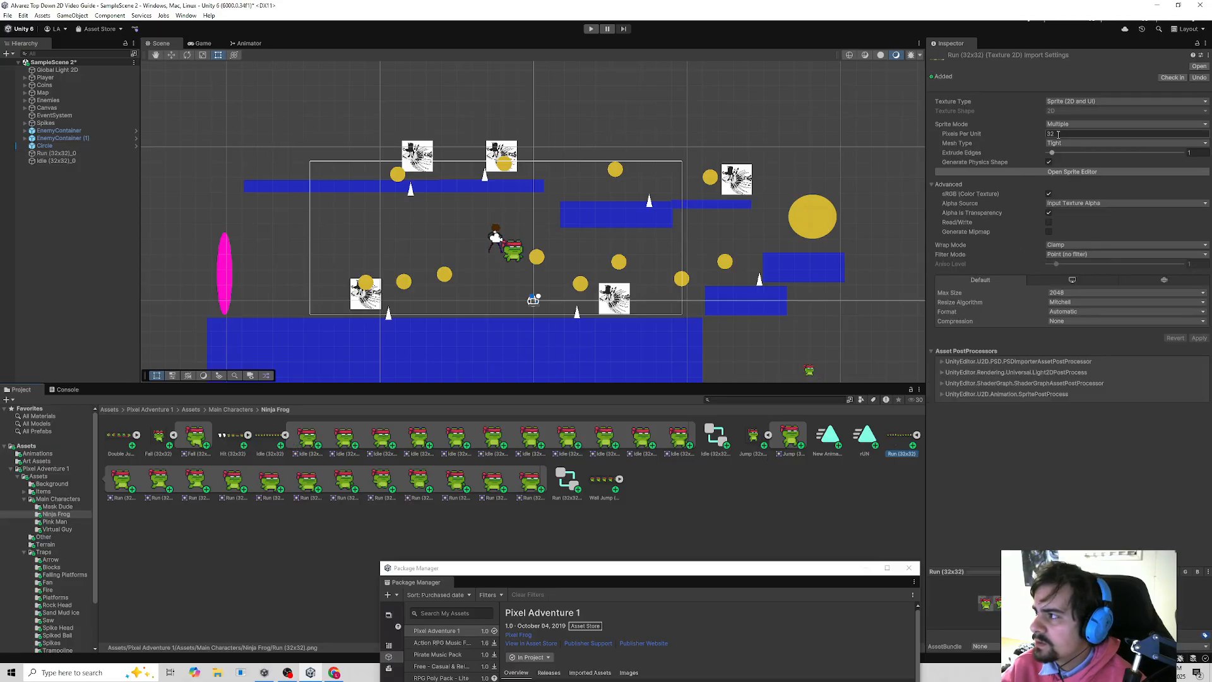
left_click(592, 244)
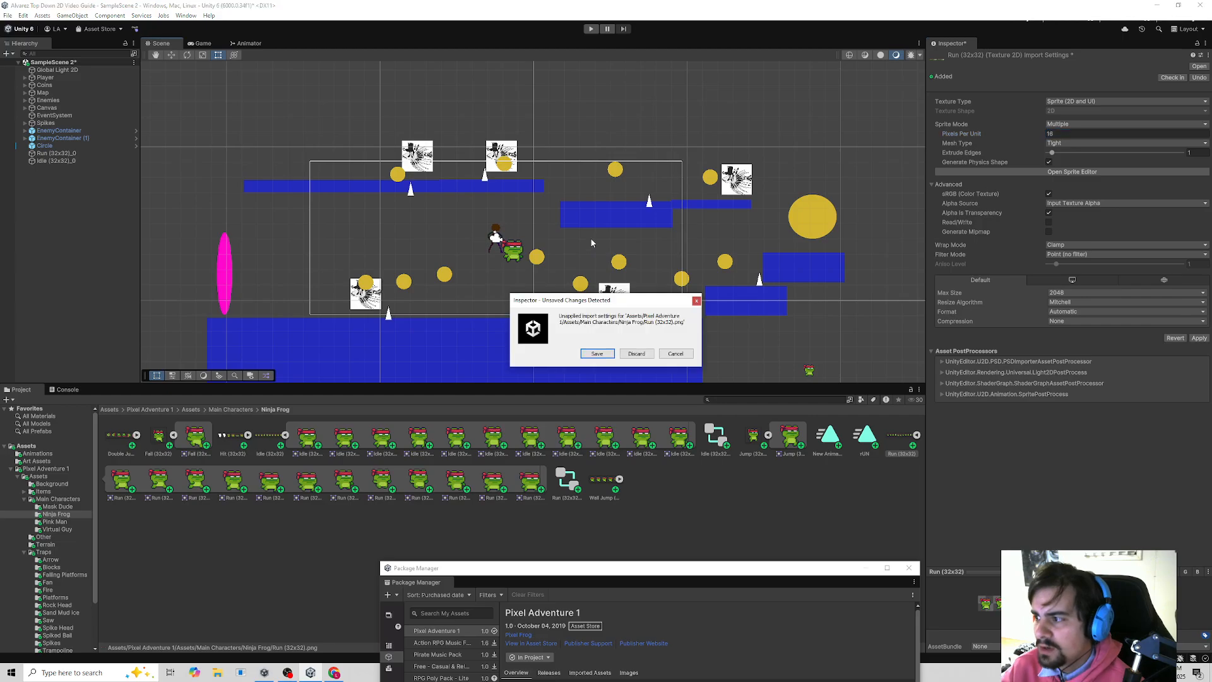
left_click(598, 353)
- Assign an Idle frame as the Player's sprite and fit its Box Collider 2D to the frog, about 1.77 by 1.71
left_click(496, 236)
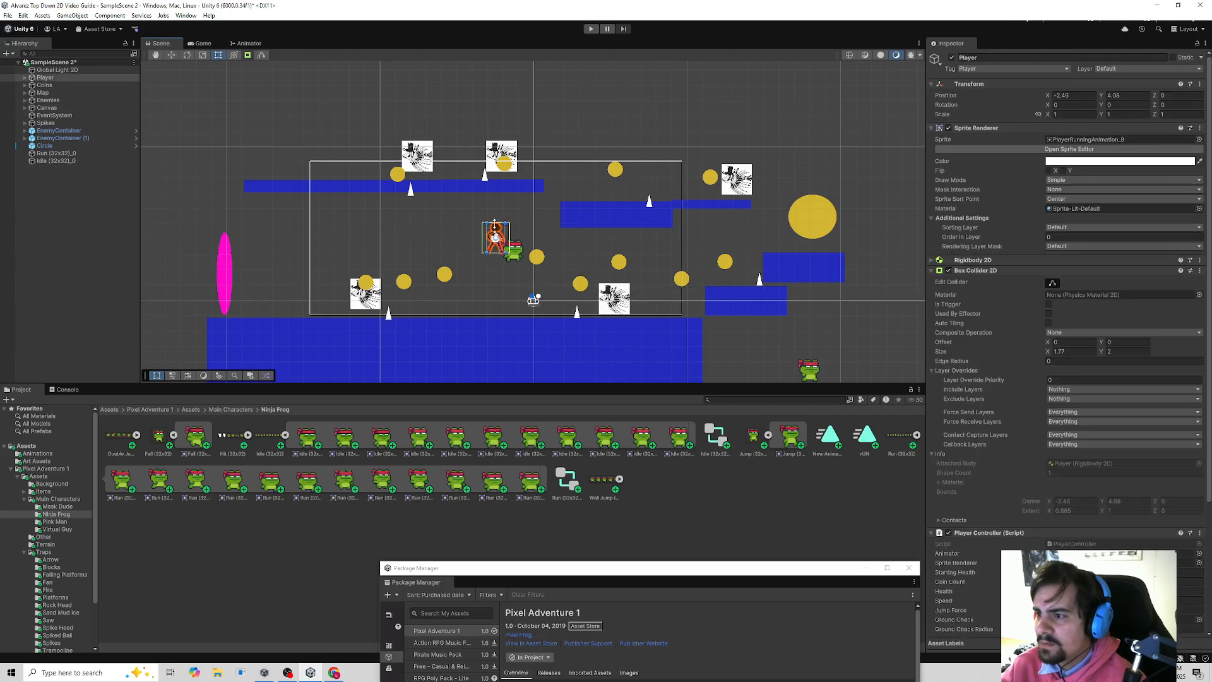
left_click_drag(530, 436, 1086, 139)
scroll(490, 222, "up", 1)
scroll(490, 223, "up", 4)
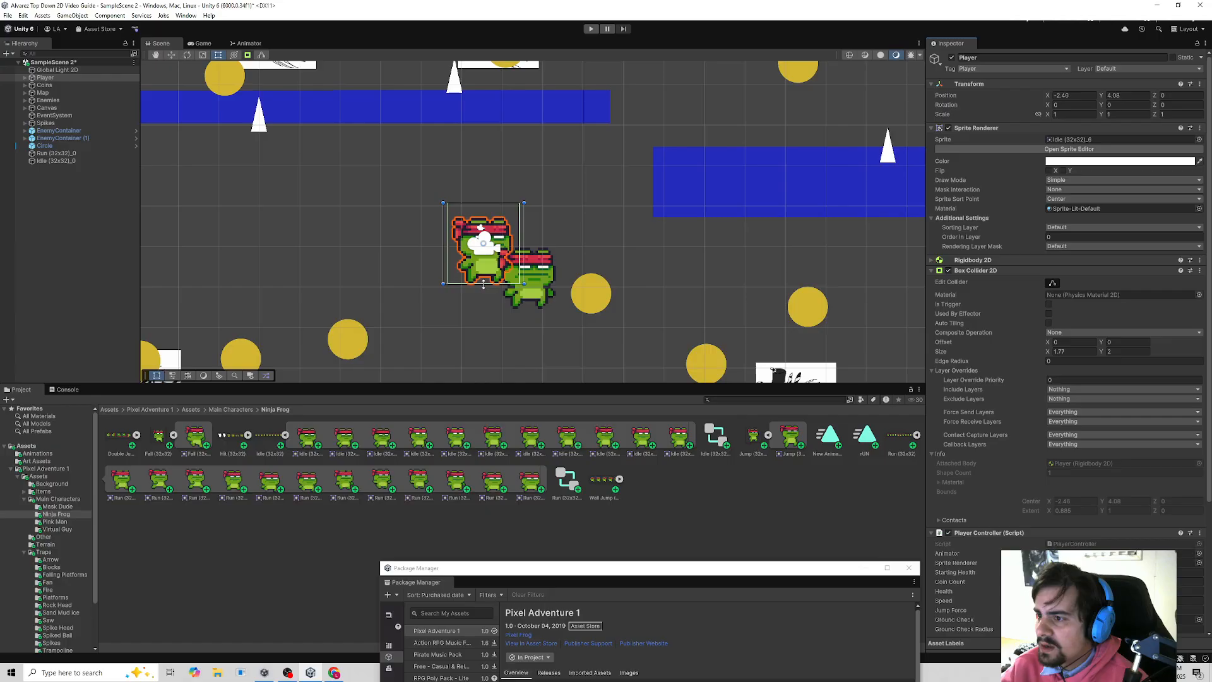
left_click(1051, 282)
left_click_drag(483, 289, 483, 287)
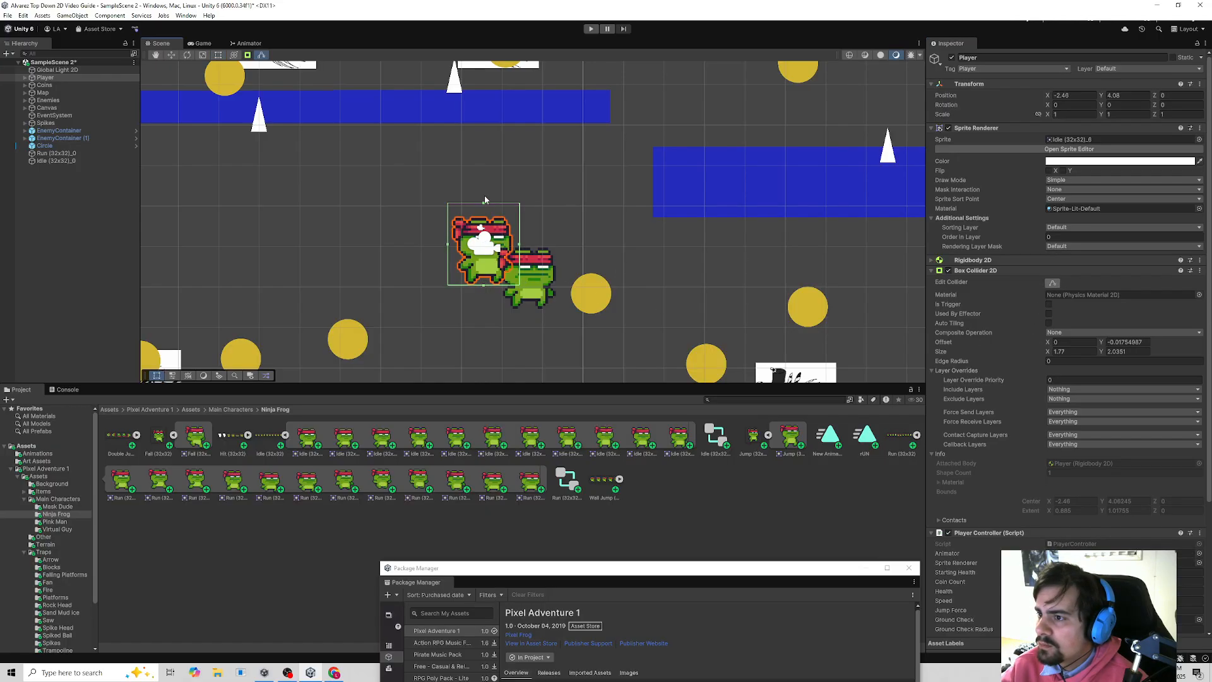
- Delete the leftover Idle (32x32)_0 and Run (32x32)_0 frog objects from the scene
left_click(552, 293)
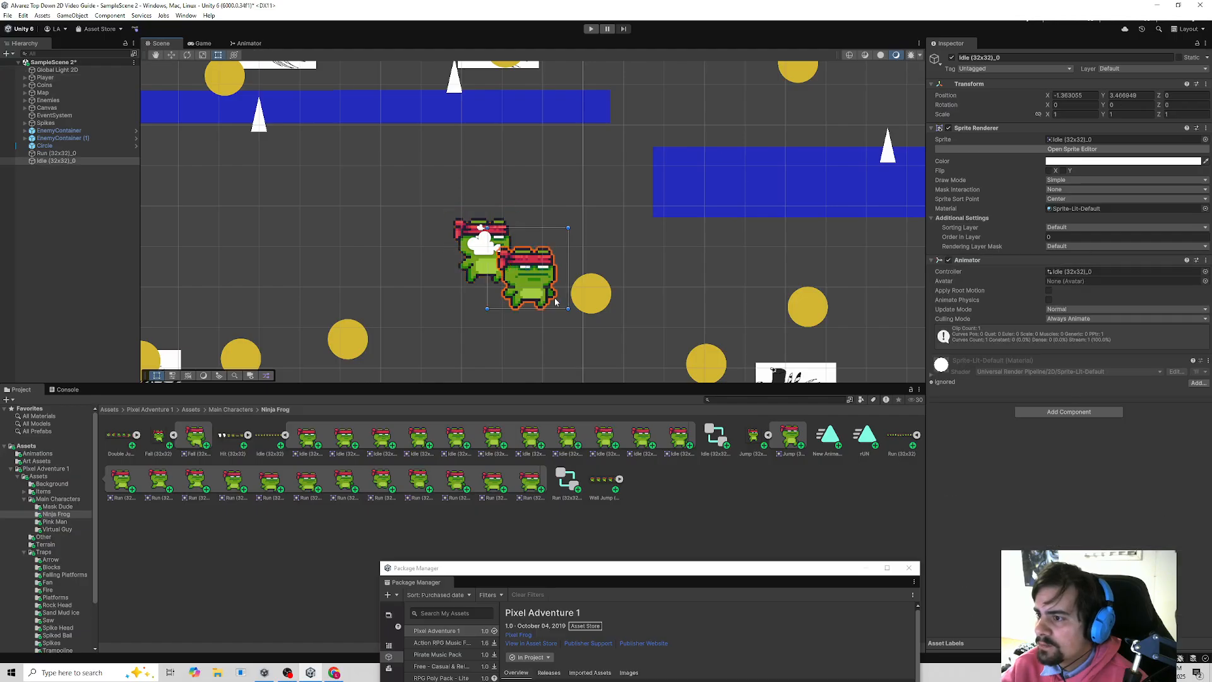
key("Delete")
scroll(669, 305, "down", 6)
middle_click_drag(786, 328, 590, 177)
left_click(847, 317)
key("Delete")
- Check the animator reference in the Player's controller script and open the Player animator controller from the Animations folder
left_click(365, 130)
scroll(1067, 284, "down", 10)
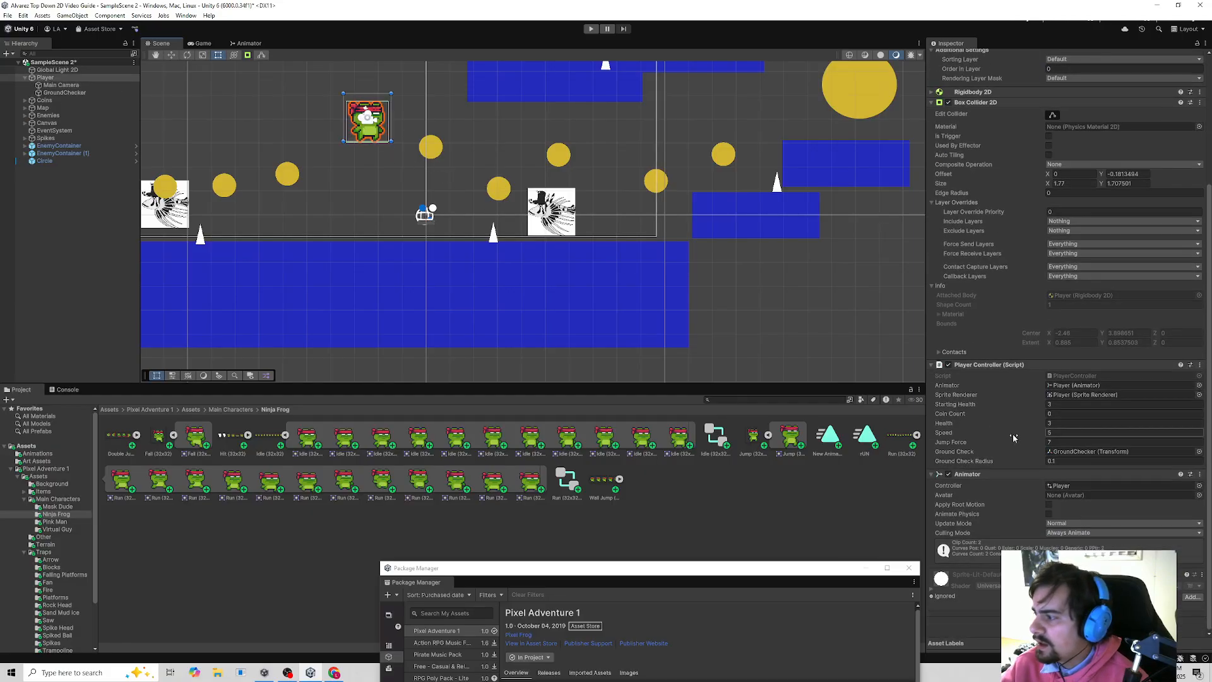
left_click(1049, 461)
left_click(1081, 385)
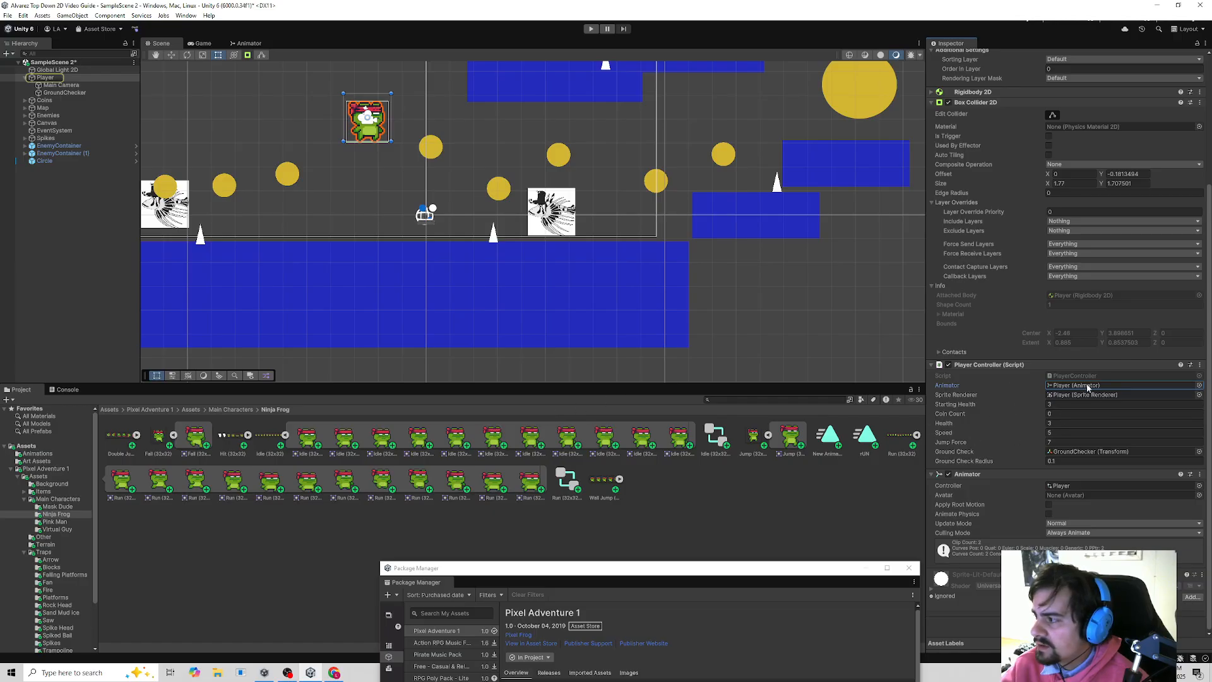
left_click(37, 453)
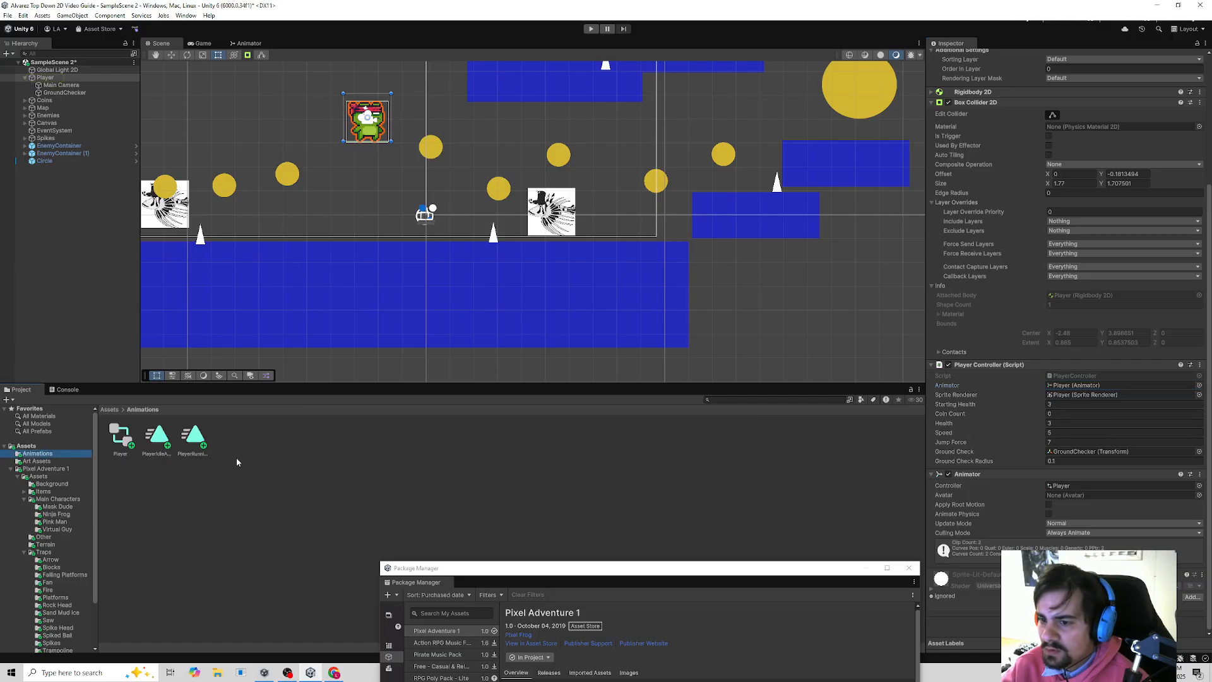
double_click(123, 439)
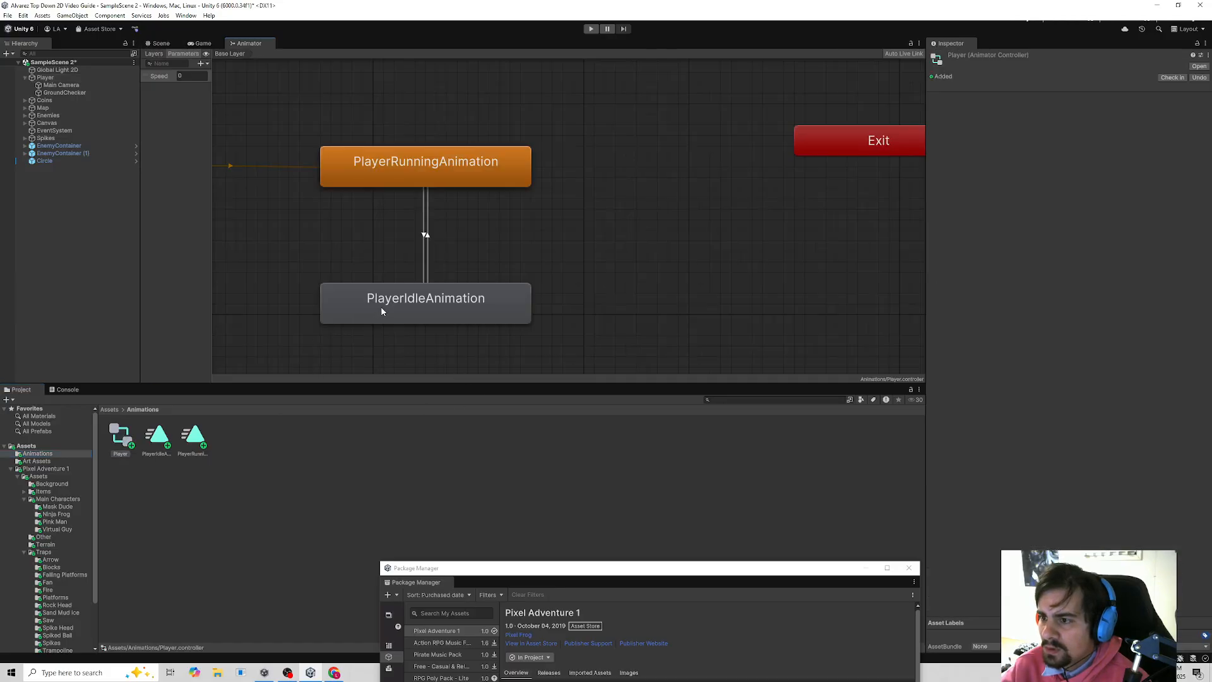
- Assign the New Animation clip from the Ninja Frog folder as the motion of the PlayerIdleAnimation state
left_click(381, 311)
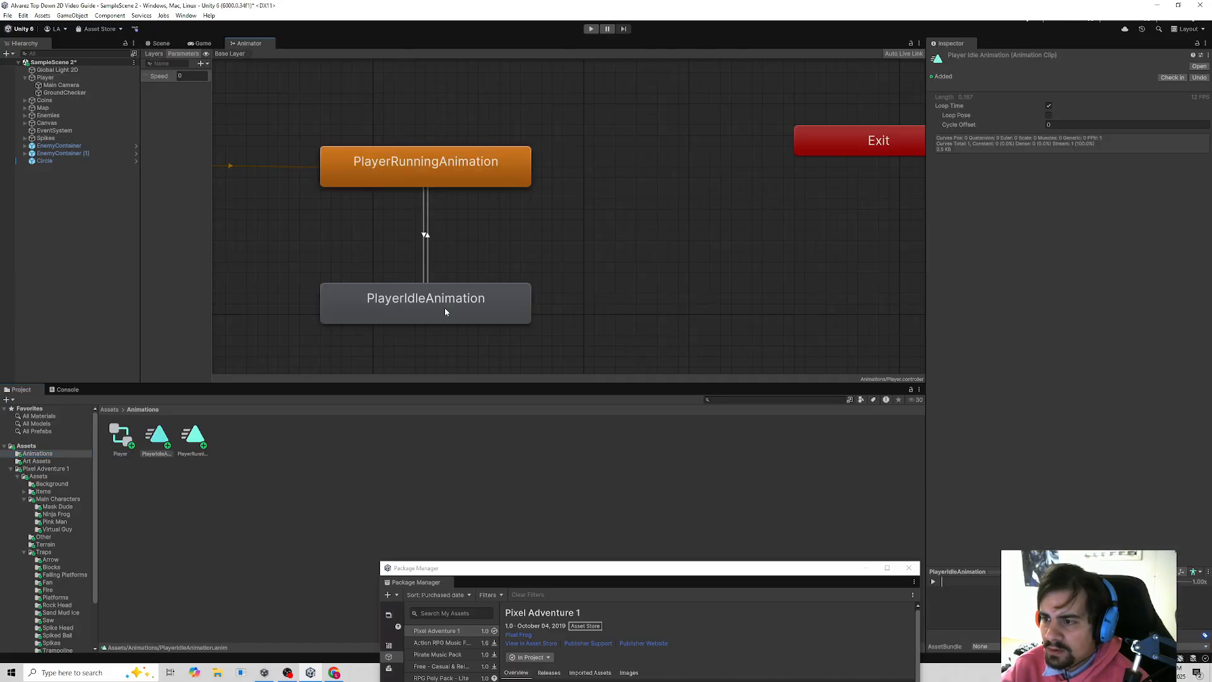
left_click(43, 484)
left_click(39, 477)
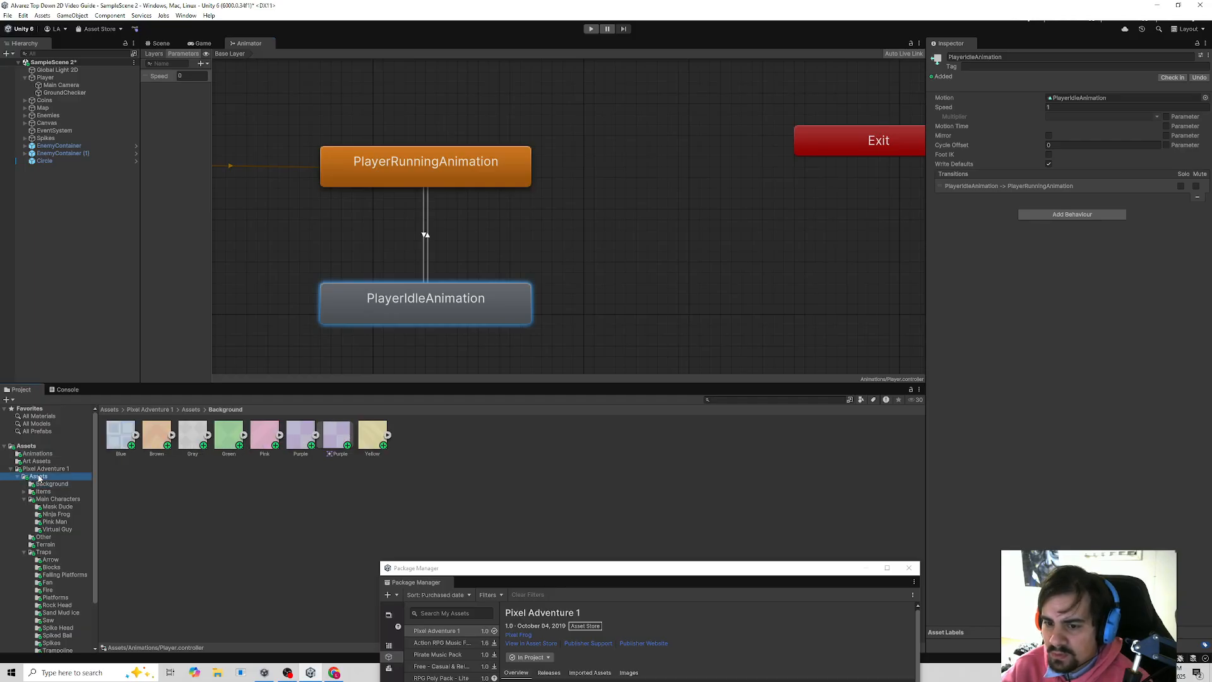
left_click(56, 515)
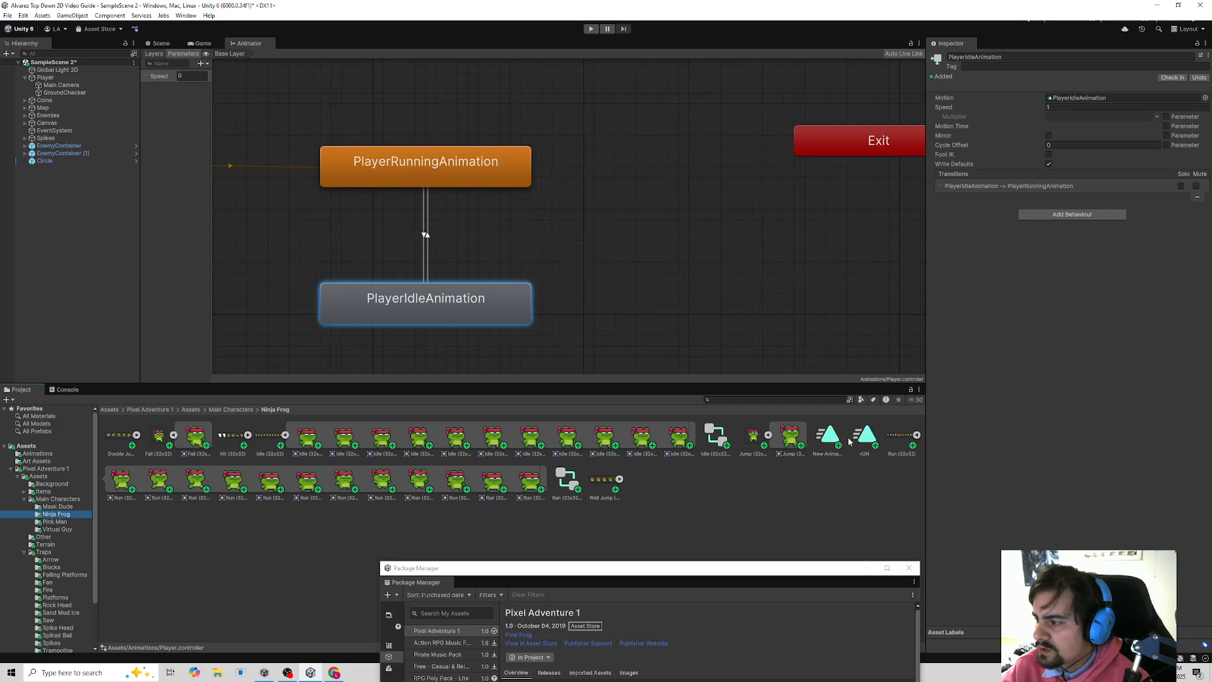
left_click_drag(829, 440, 1086, 99)
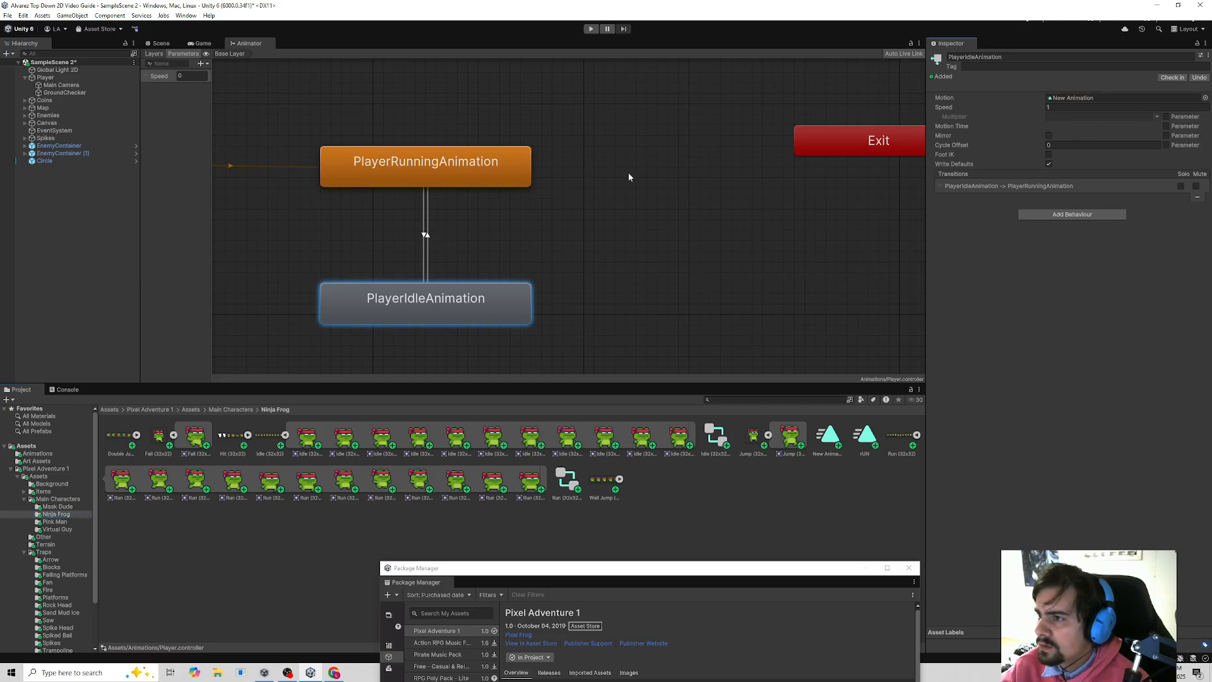
- Play-test the level, moving the player right and left to check the idle and running animations
left_click(592, 29)
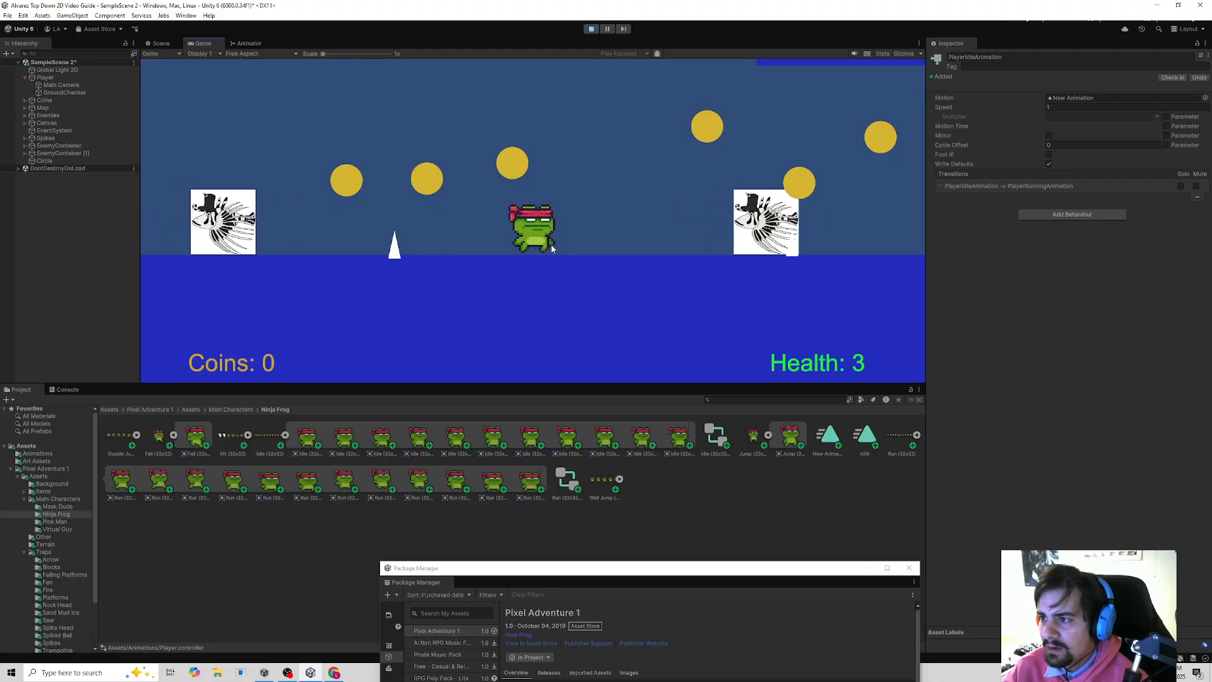
key("d")
key("a")
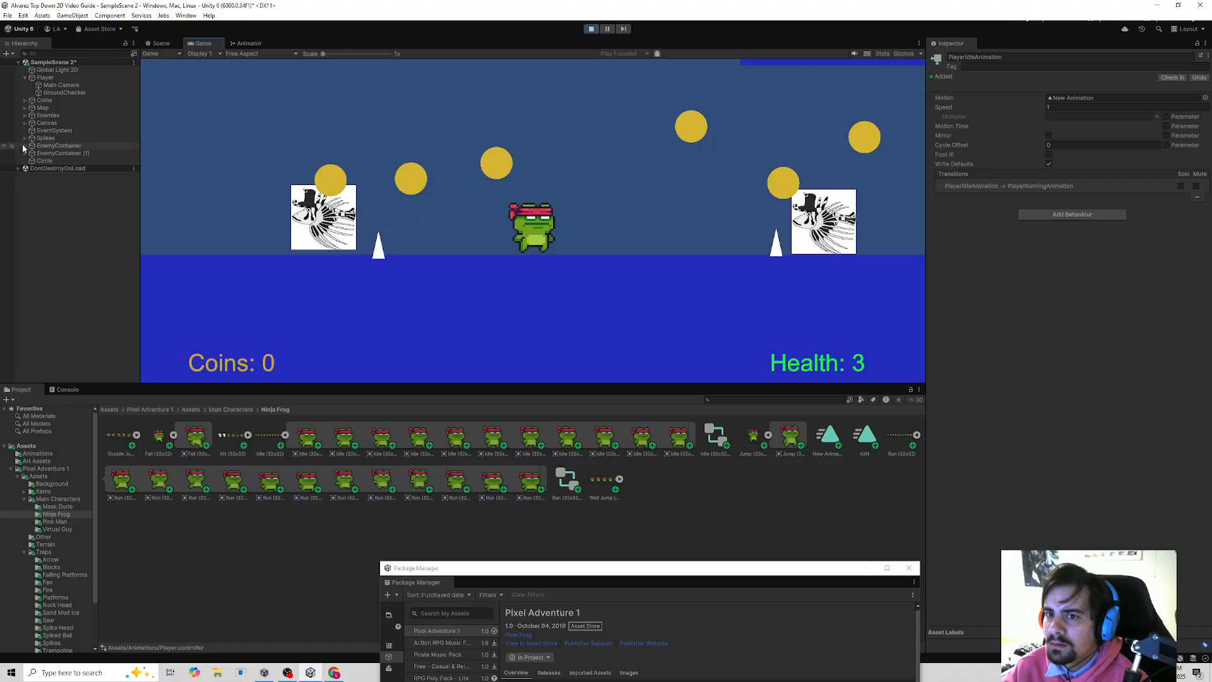
- Try a Y position of -1.3 for the GroundChecker while the game runs, check the Game view, and stop the game
left_click(107, 93)
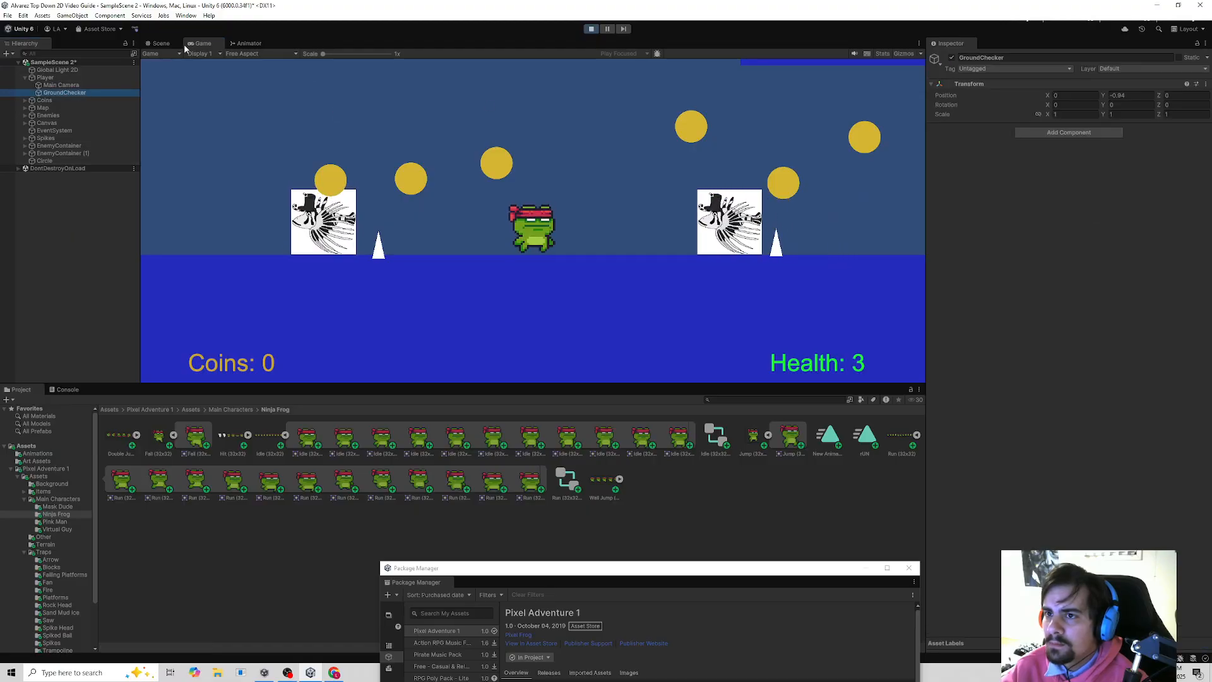
left_click(161, 42)
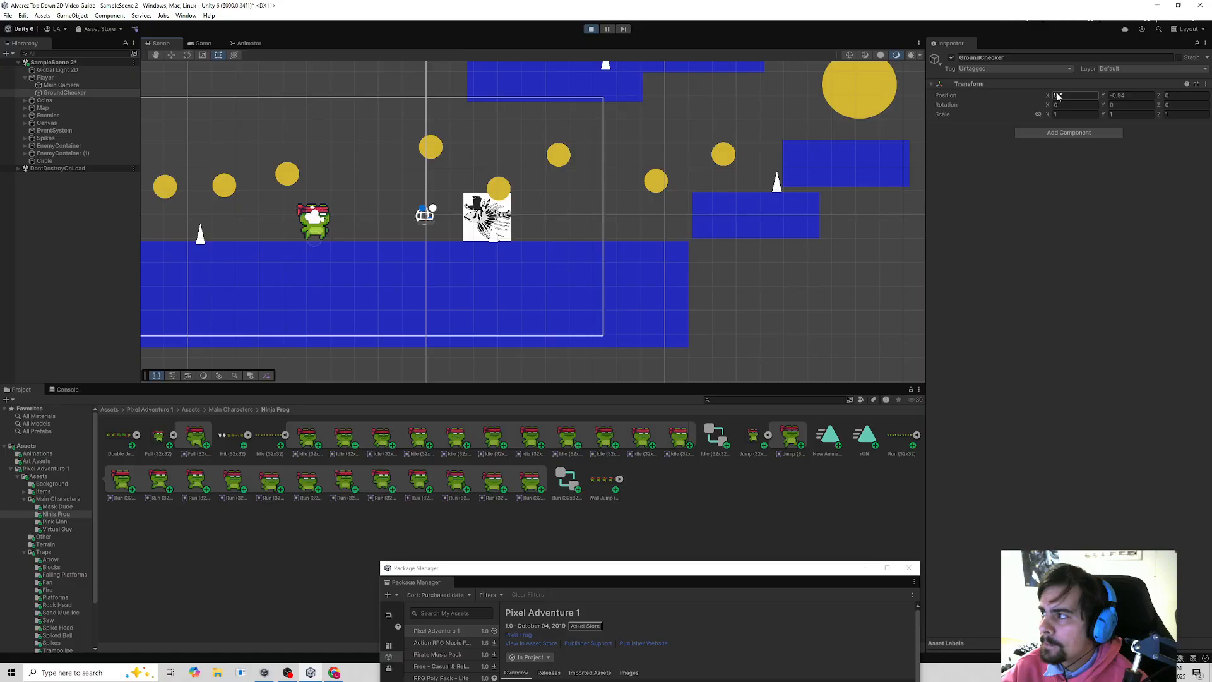
left_click_drag(1103, 96, 1106, 98)
type("-1.3")
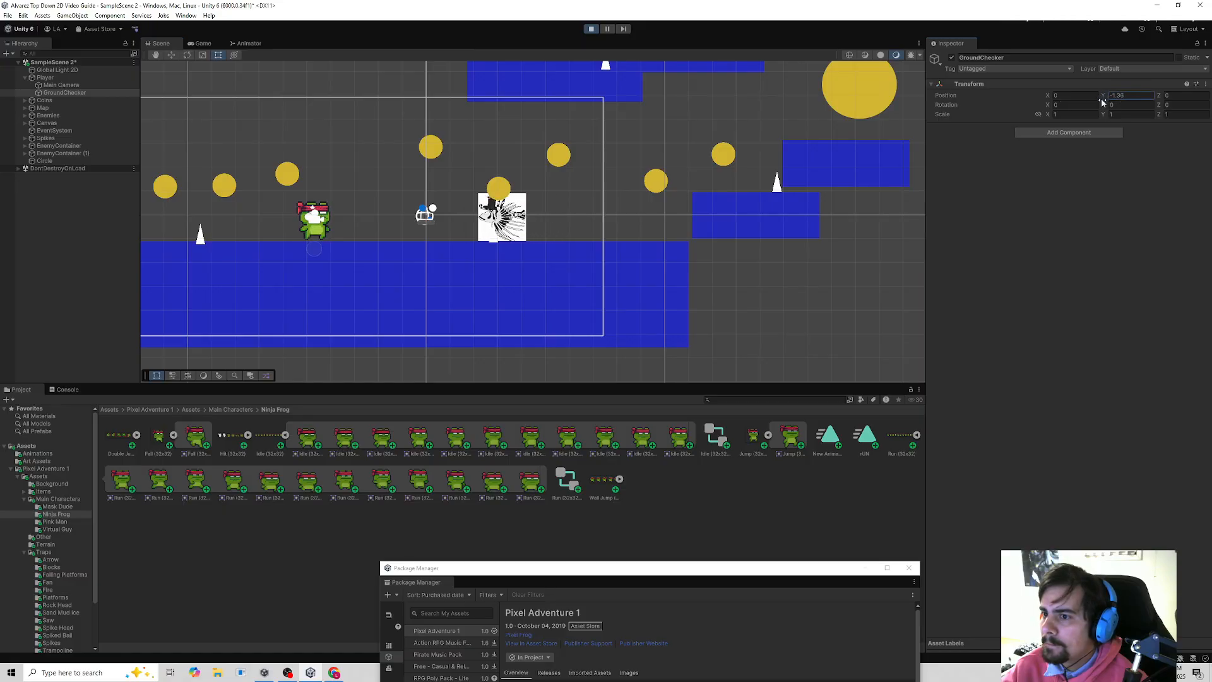
left_click(188, 43)
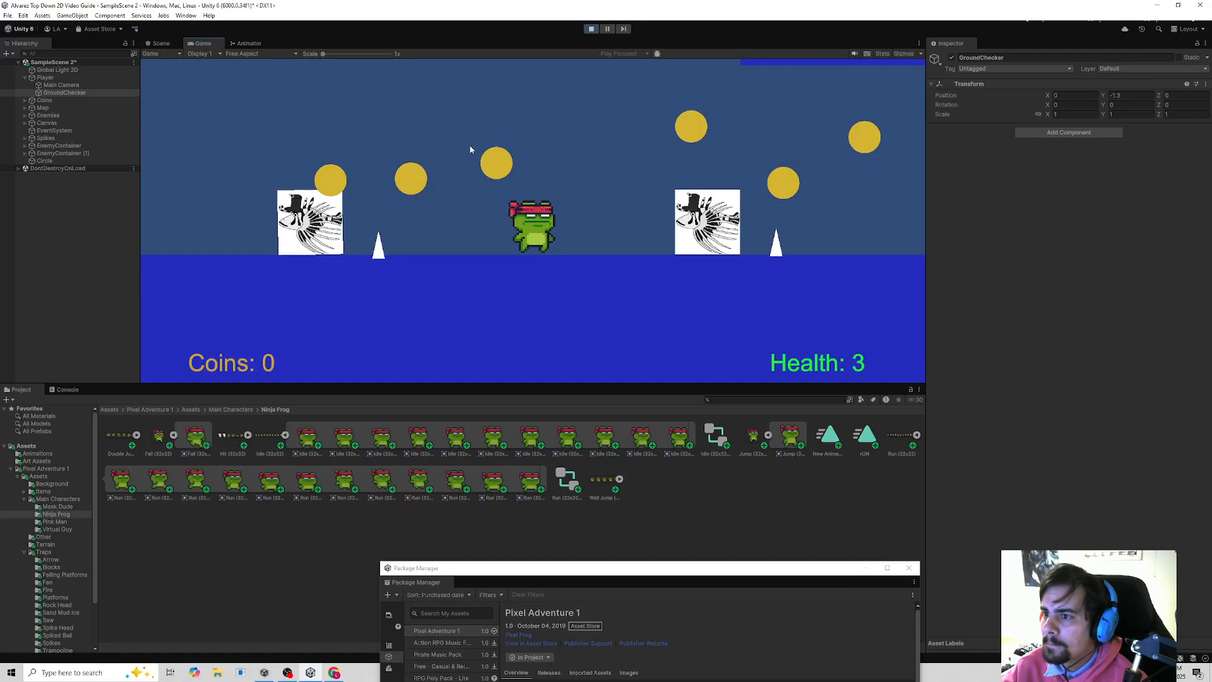
left_click(591, 29)
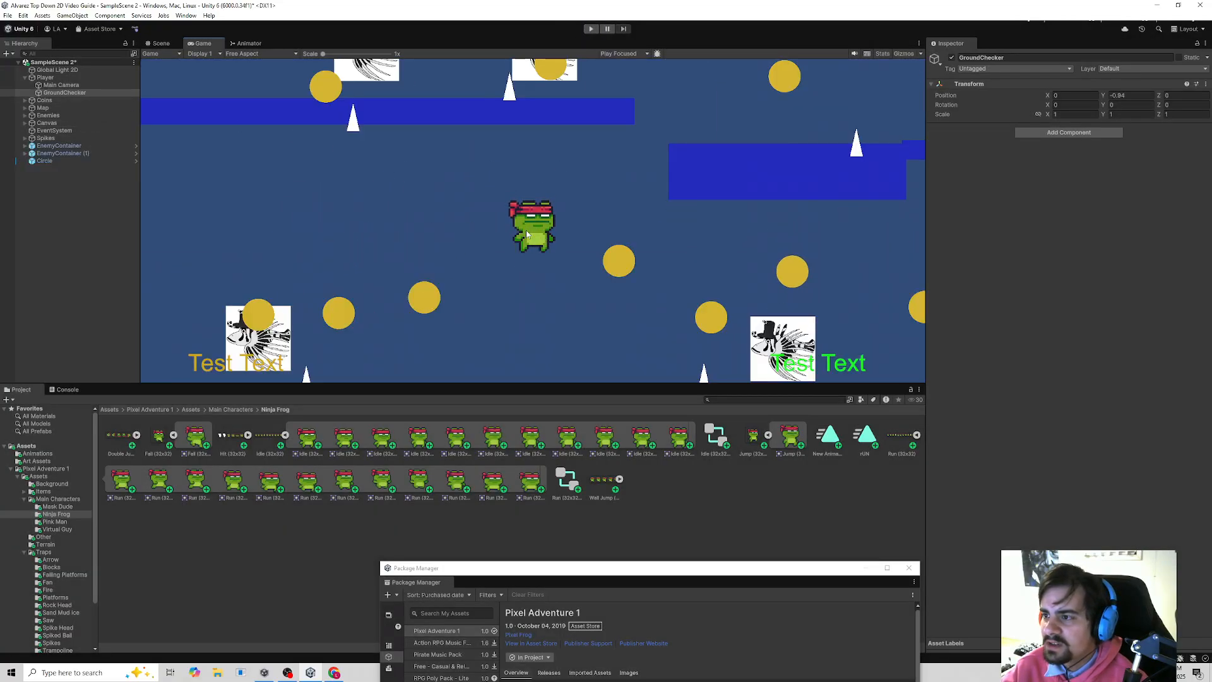
- Set the GroundChecker's Y position to -1.2, play-test running and jumping in both directions, and stop the game
left_click(1118, 96)
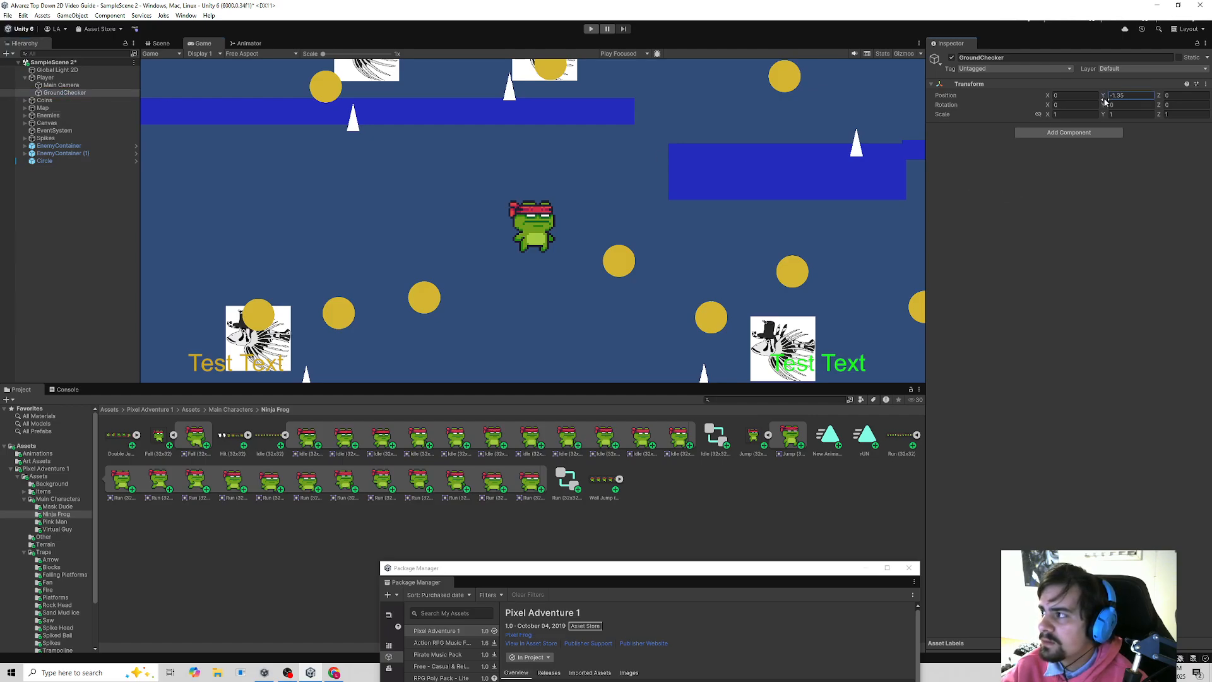
left_click(590, 29)
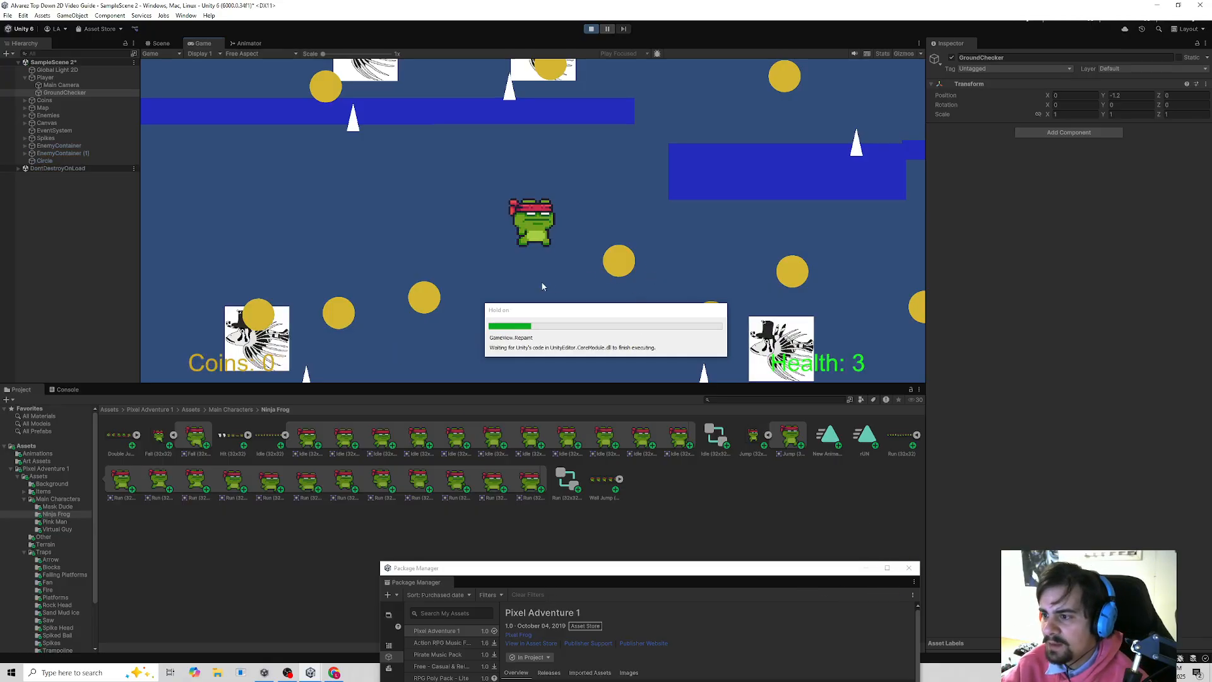
key("a")
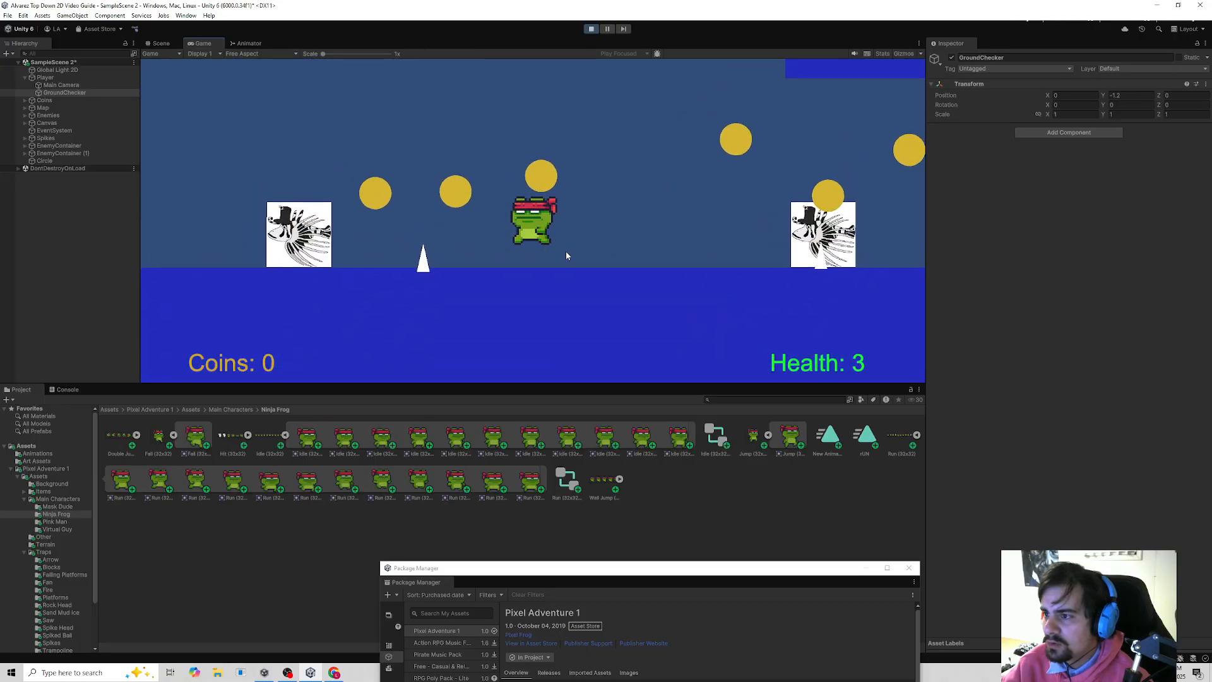
key("space")
key("d")
key("space")
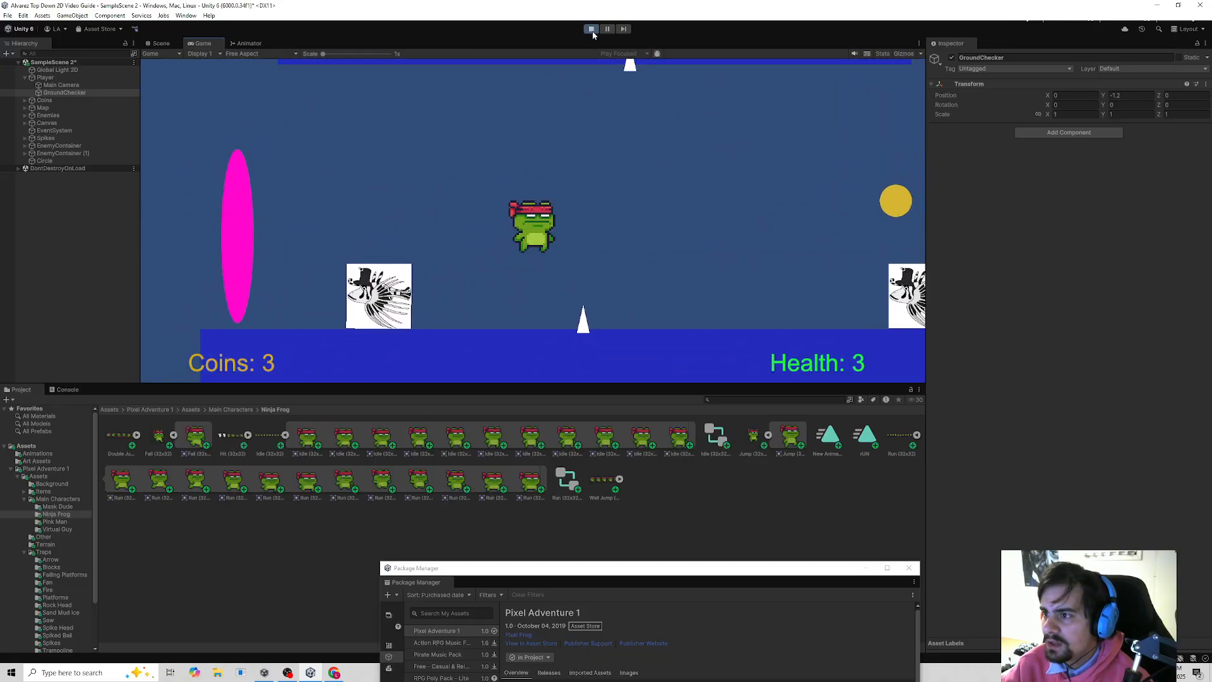
left_click(592, 29)
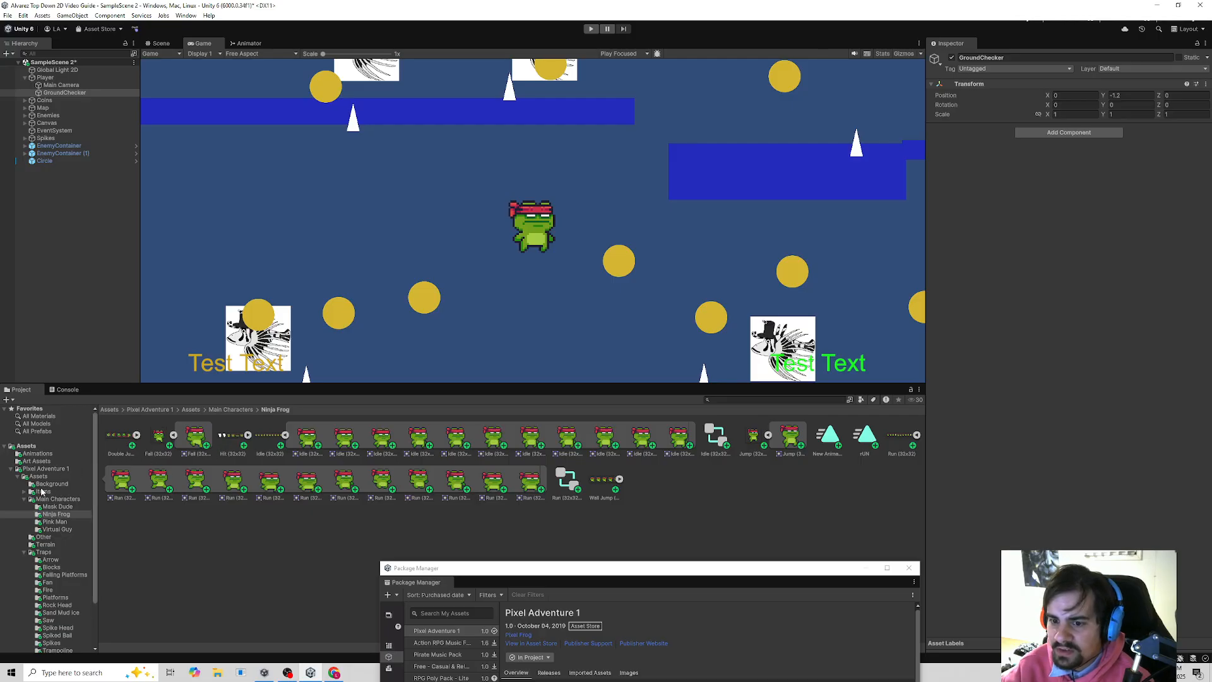
- Place the Pink background tile in the scene above the magenta ellipse, at about X -20.3, Y 10.5
left_click(51, 484)
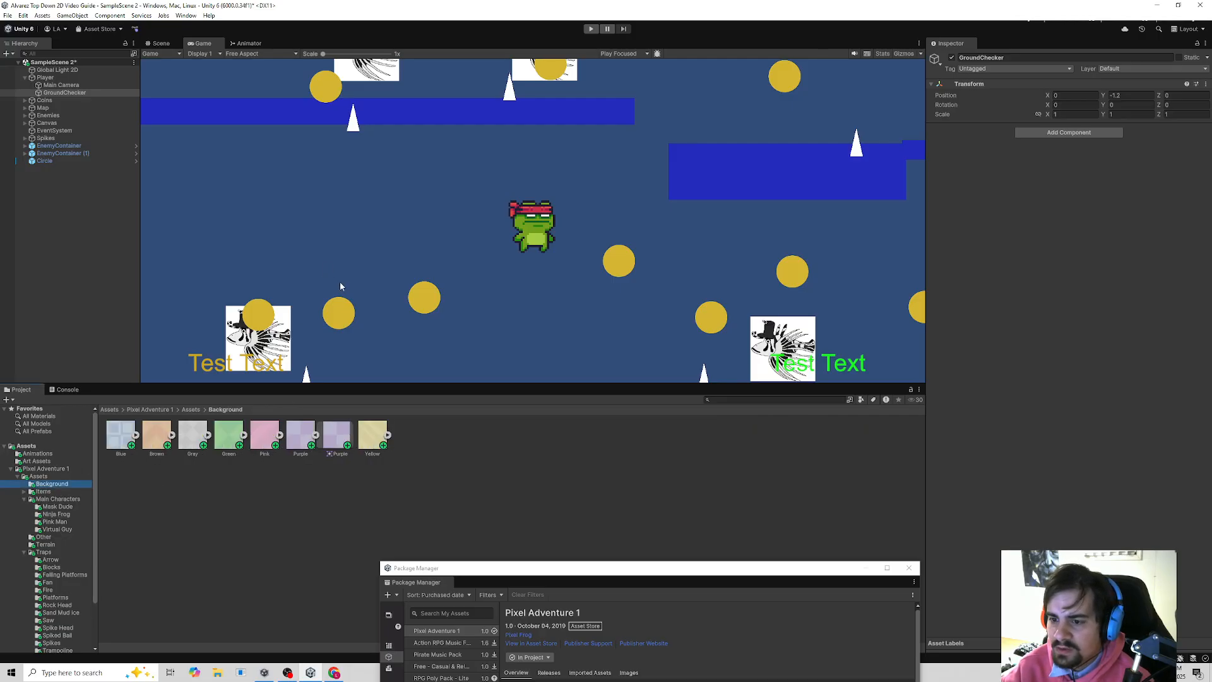
left_click(402, 222)
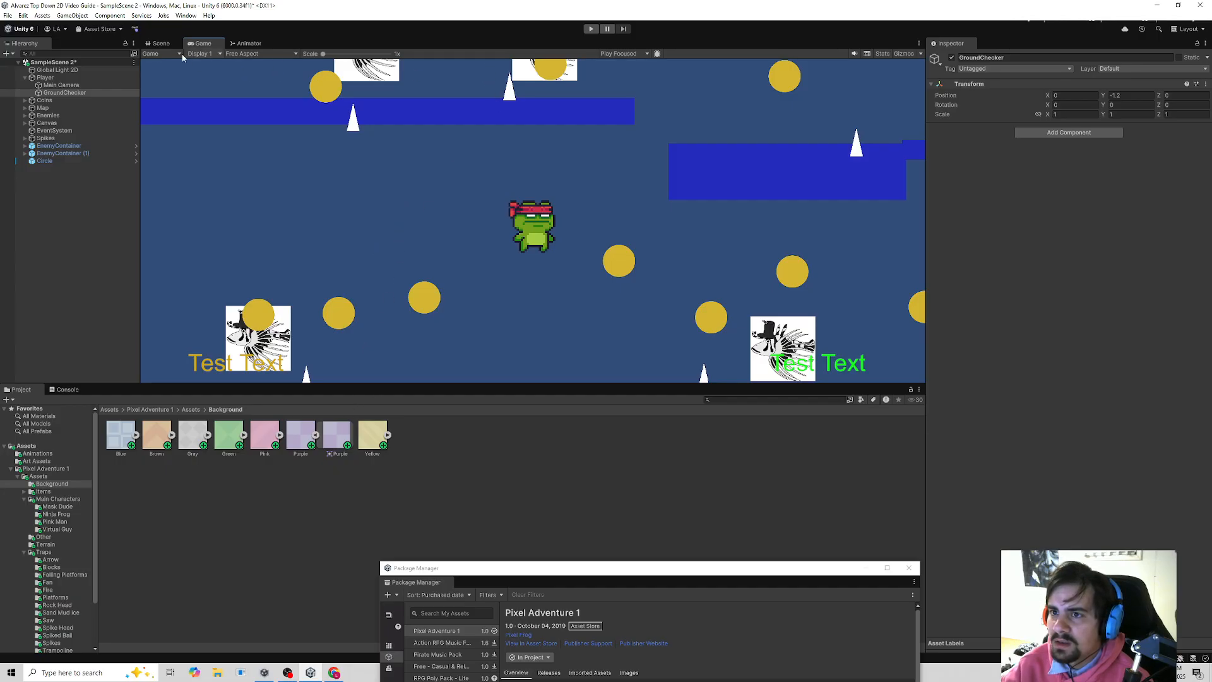
left_click(161, 43)
scroll(314, 324, "down", 5)
scroll(391, 375, "up", 5)
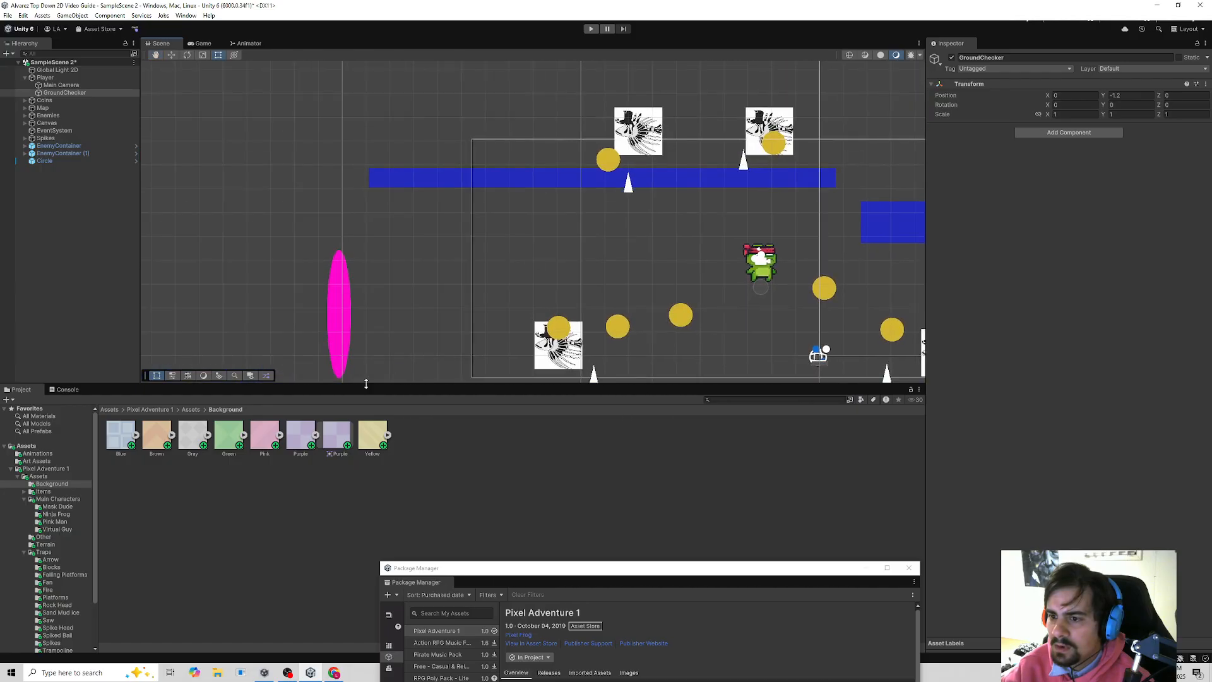
left_click(280, 434)
left_click_drag(300, 441, 337, 111)
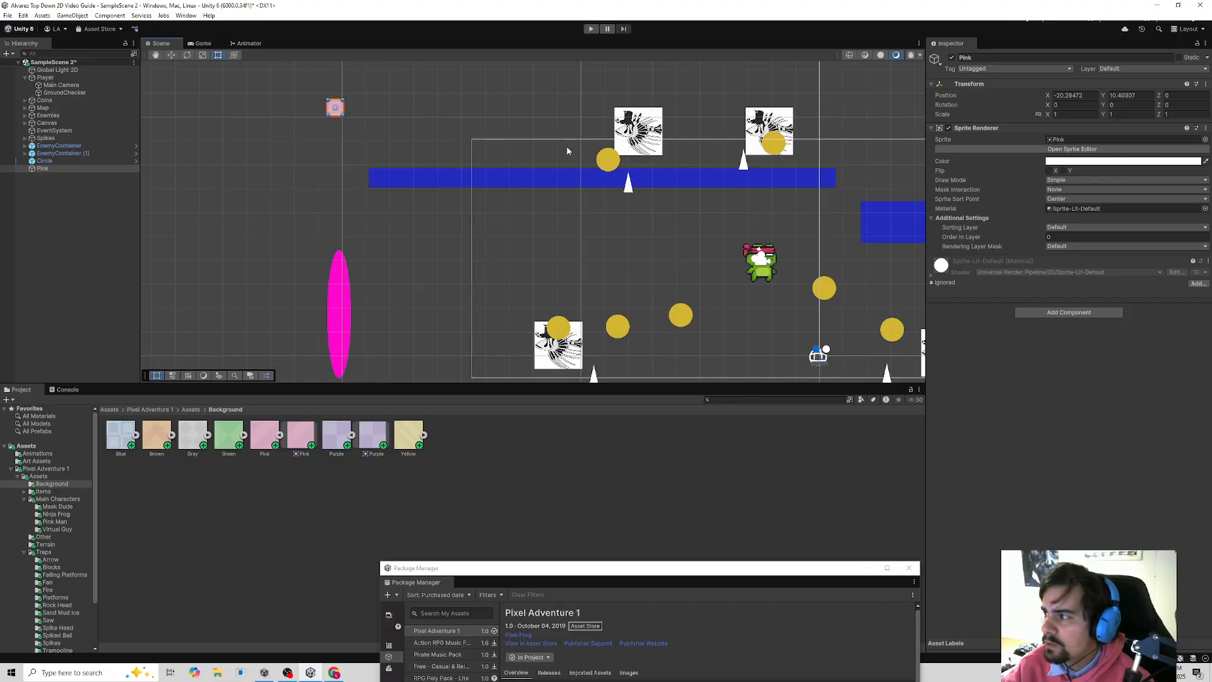
- Set the Pink sprite's draw mode to Tiled with a width and height of 1
left_click(1058, 179)
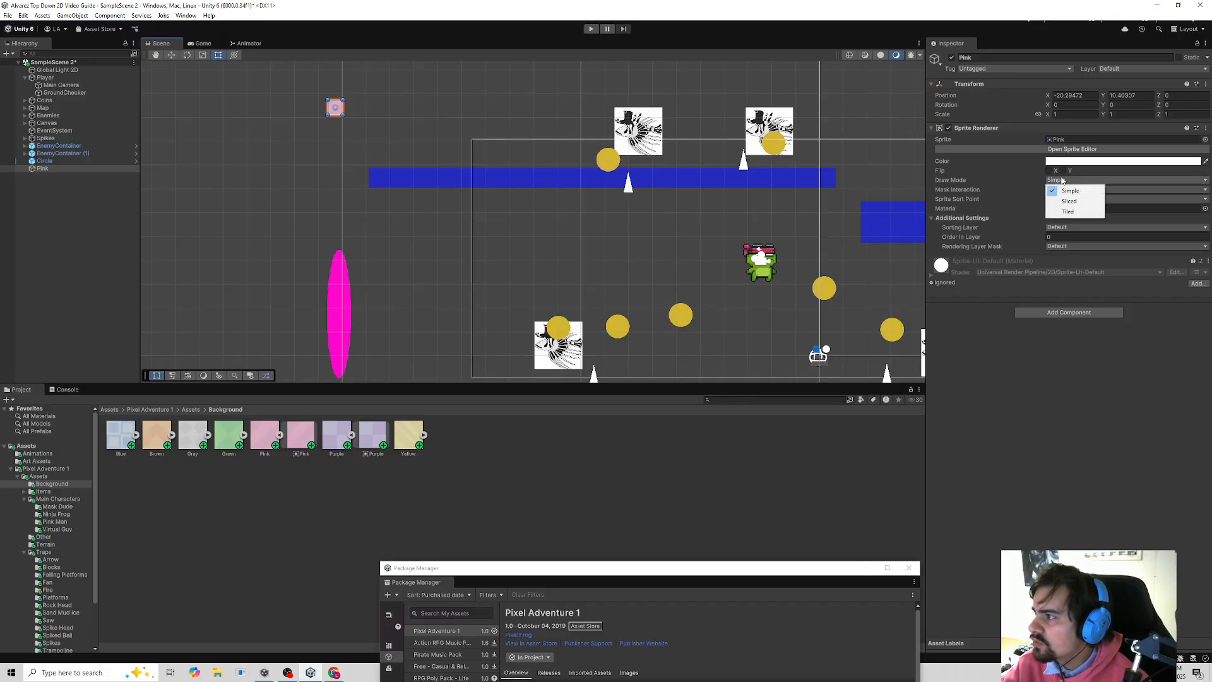
left_click(1074, 213)
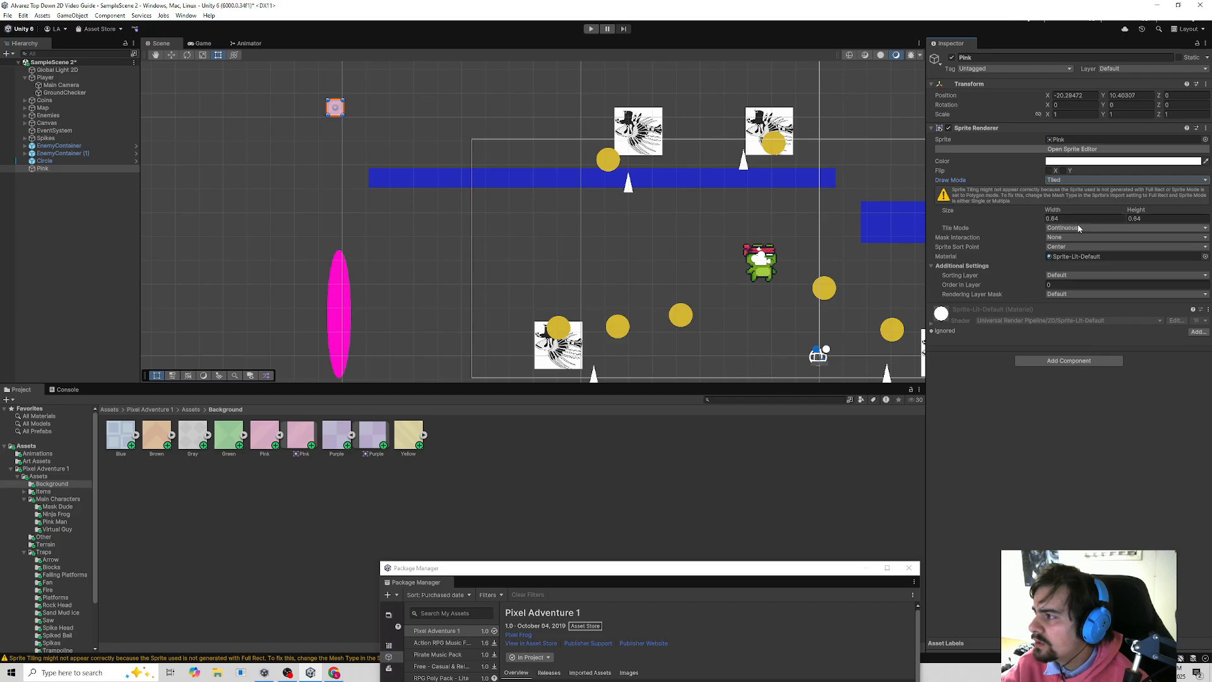
left_click(1073, 218)
type("1")
left_click(1157, 219)
type("1")
left_click_drag(349, 119, 366, 131)
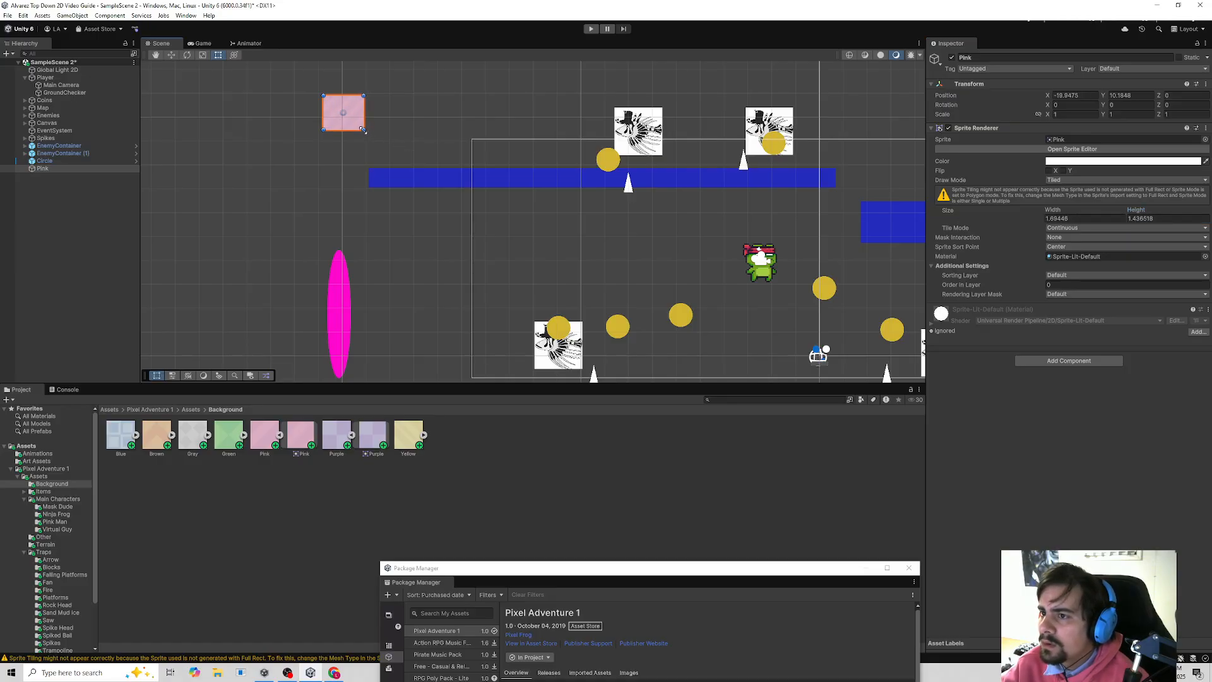
key("ctrl+z")
- Stretch the tiled pink background behind the whole level, to about 71.6 wide and 48.3 high
scroll(379, 143, "up", 4)
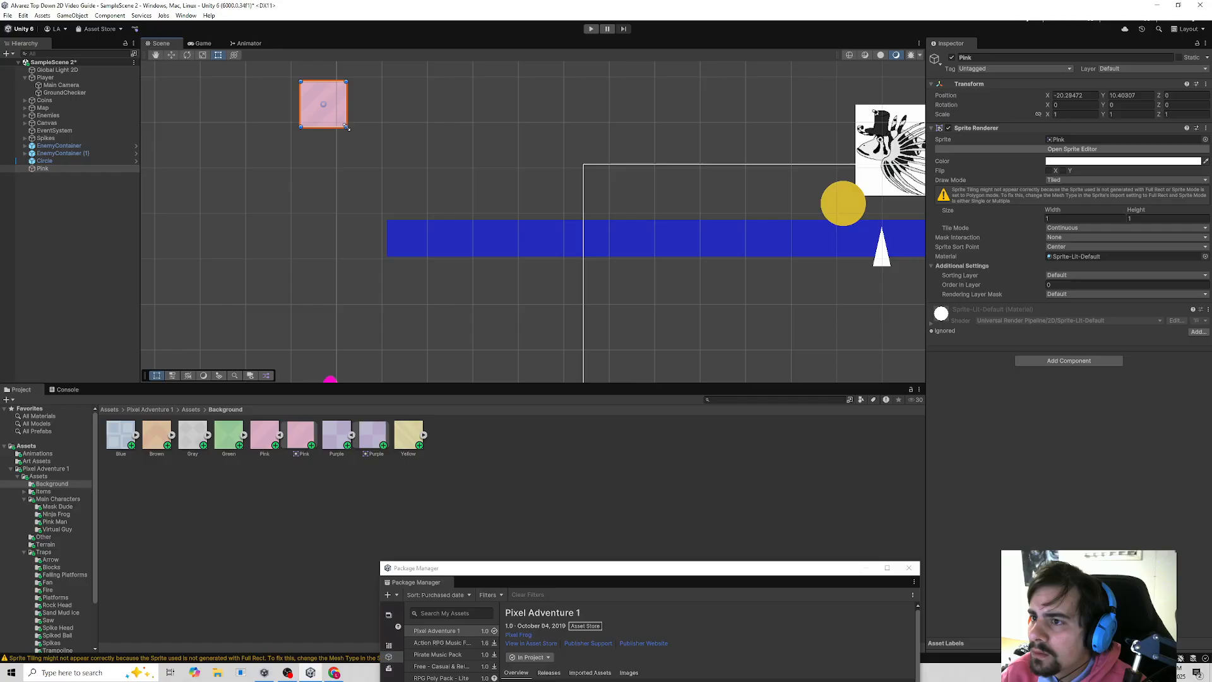
left_click_drag(345, 126, 623, 323)
scroll(713, 317, "down", 3)
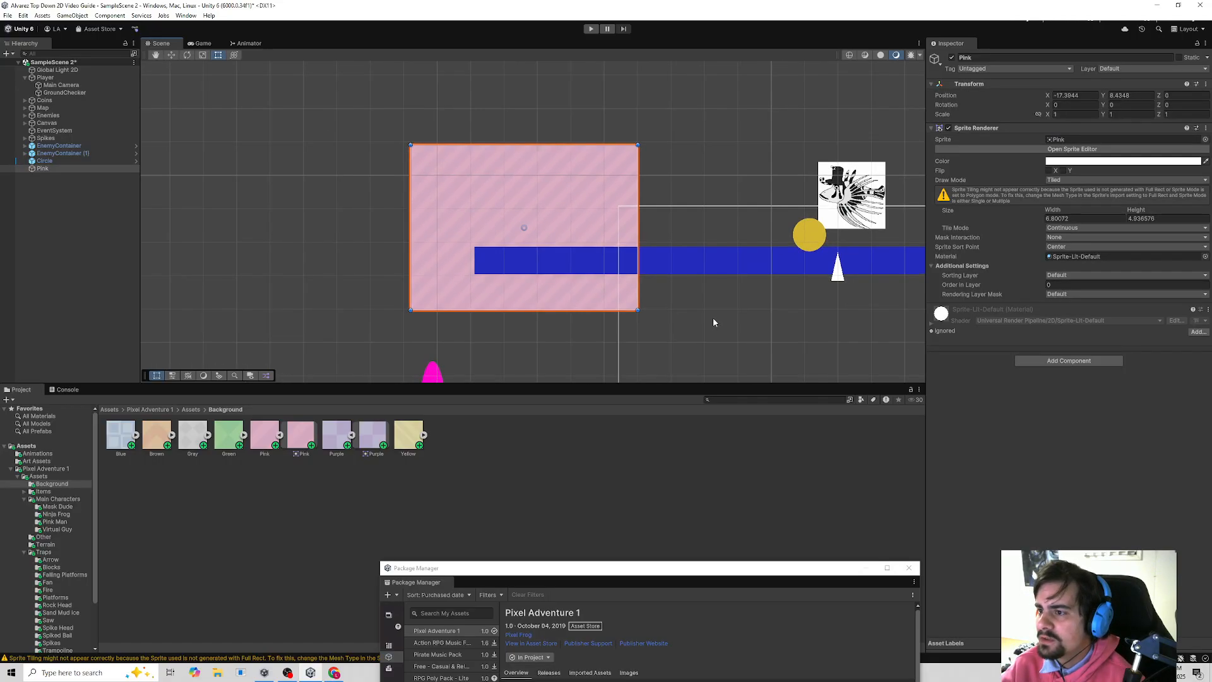
middle_click_drag(725, 311, 486, 159)
scroll(505, 177, "down", 3)
scroll(519, 194, "down", 5)
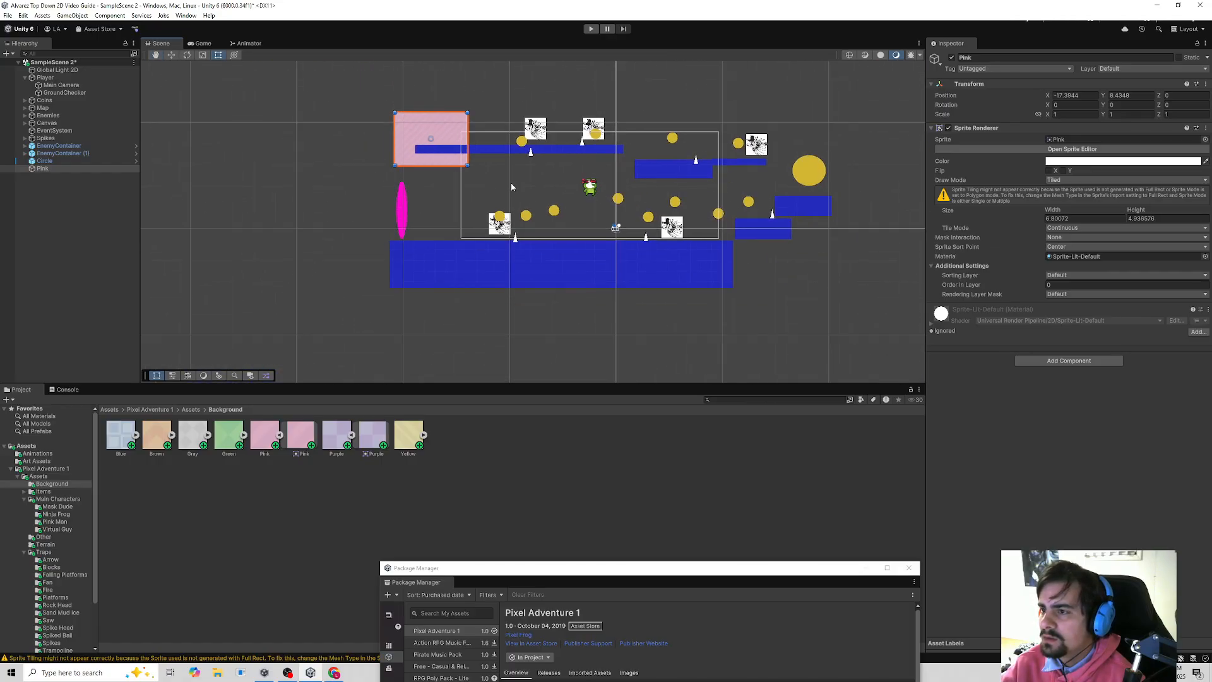
left_click_drag(476, 163, 834, 363)
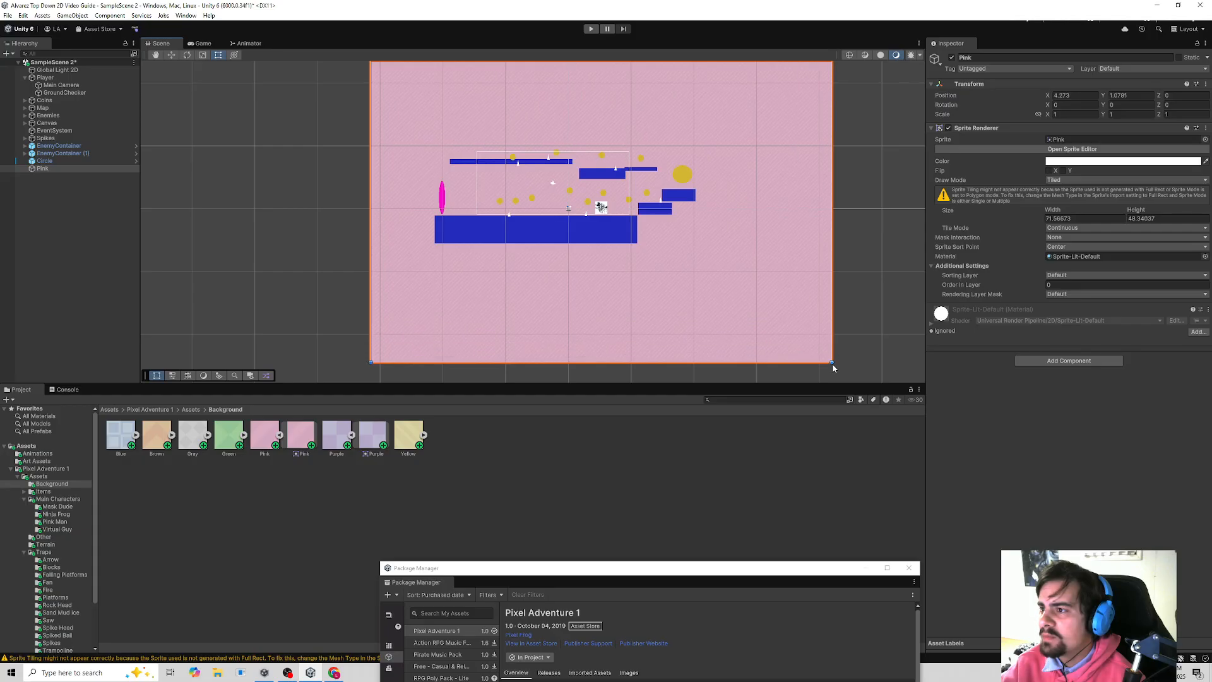
left_click(285, 277)
- Place the Green background tile in the empty area beside the pink background, at about X -46.2, Y 12.1
scroll(328, 287, "up", 4)
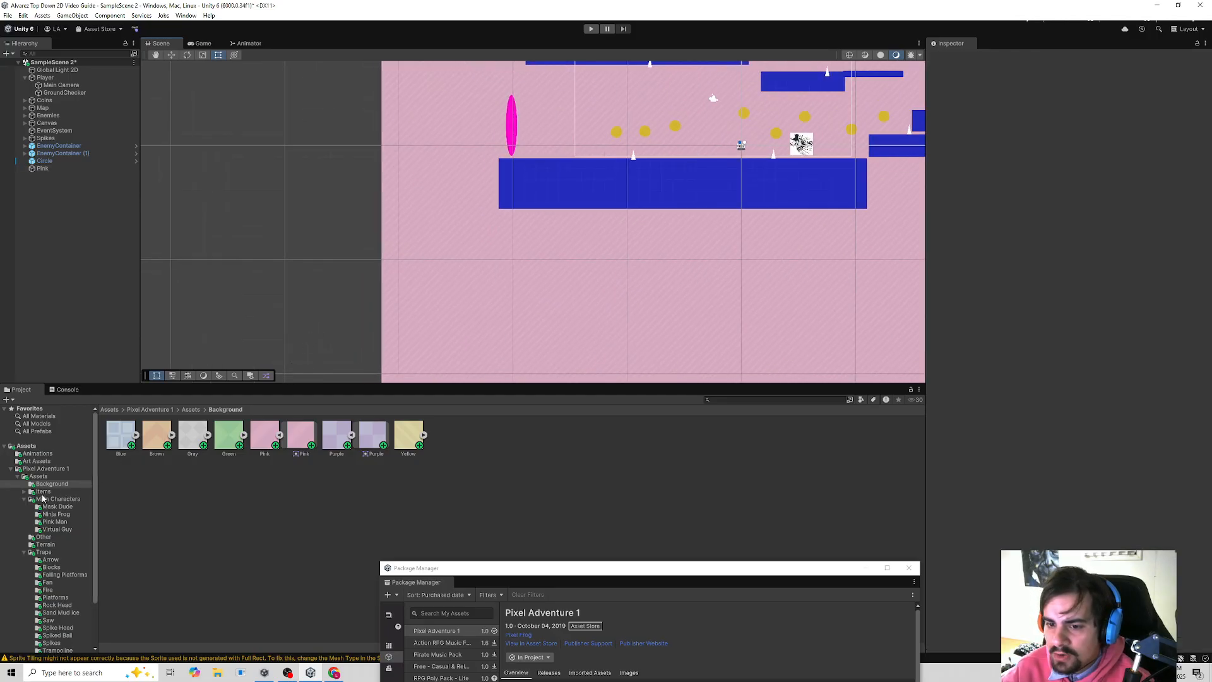
scroll(499, 275, "up", 6)
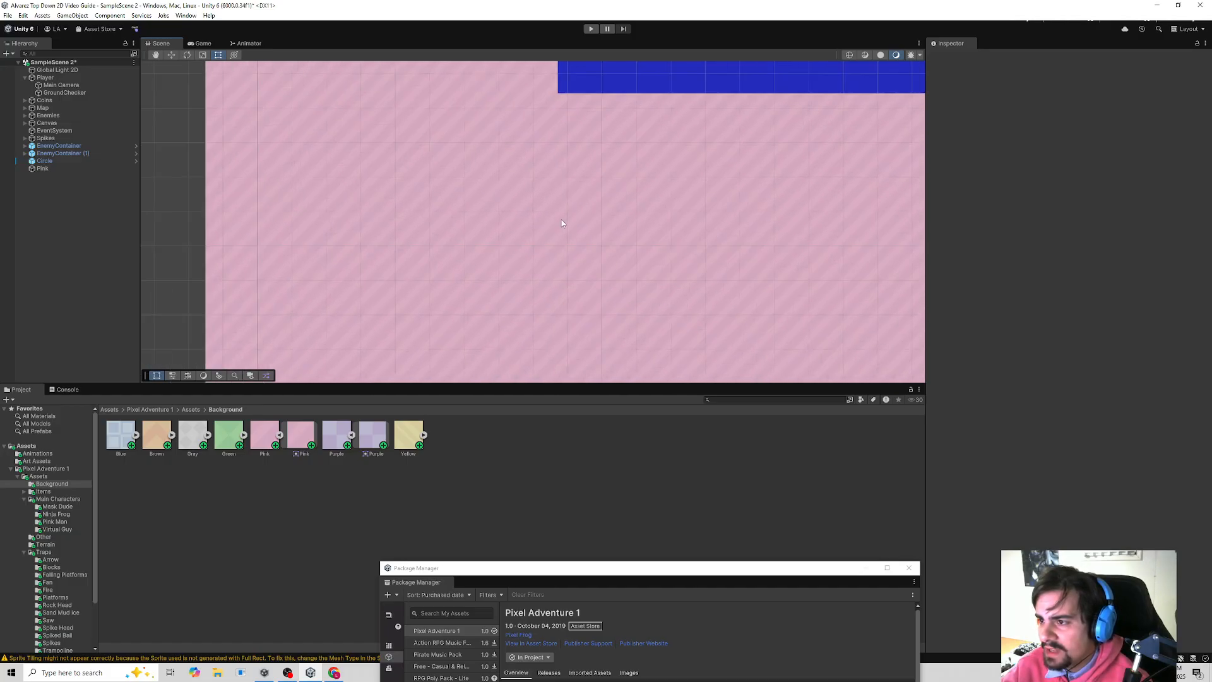
scroll(415, 279, "down", 8)
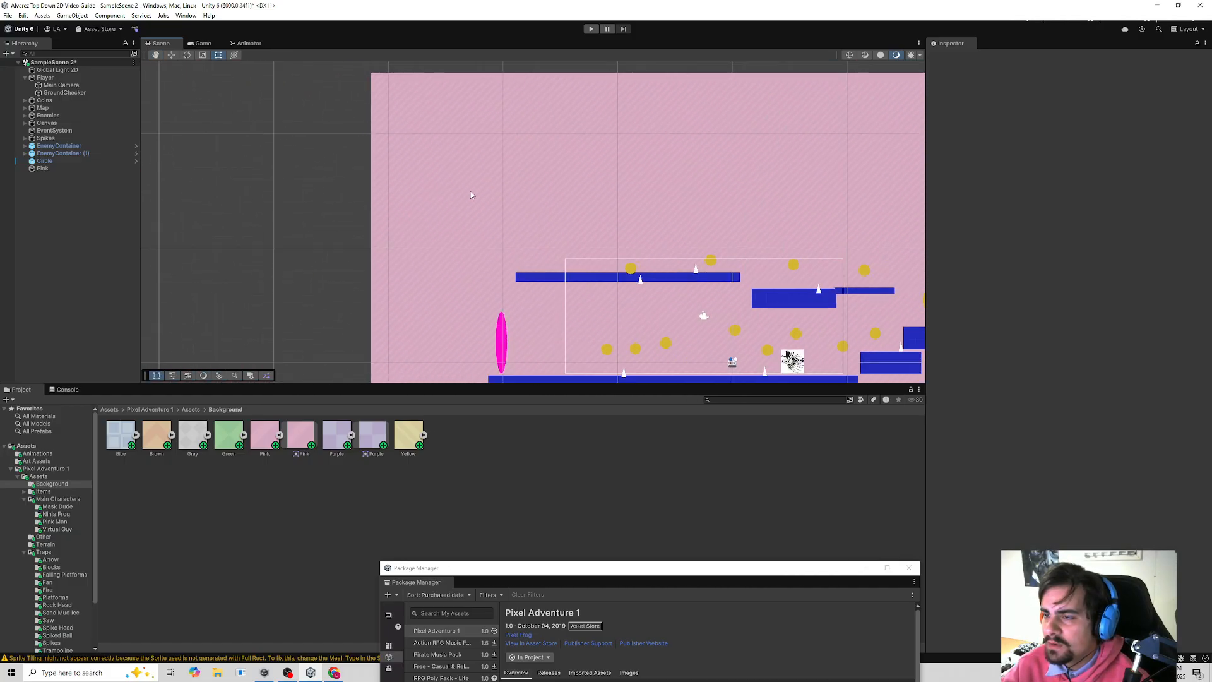
scroll(475, 227, "up", 1)
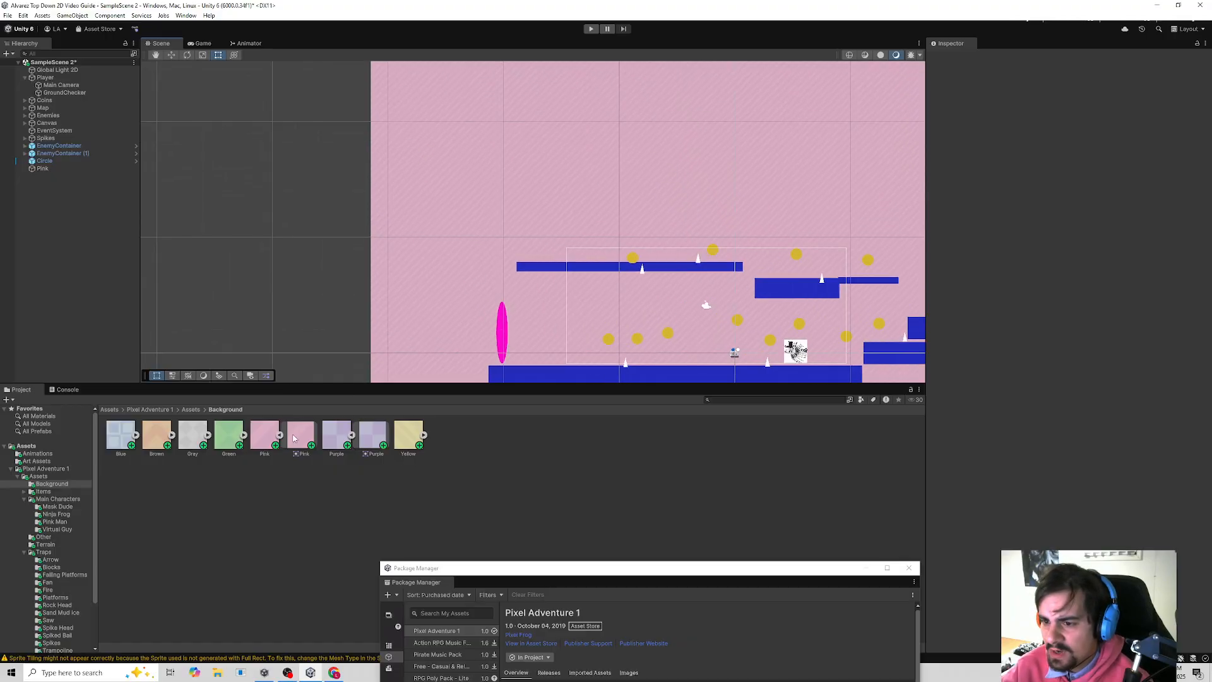
left_click(229, 438)
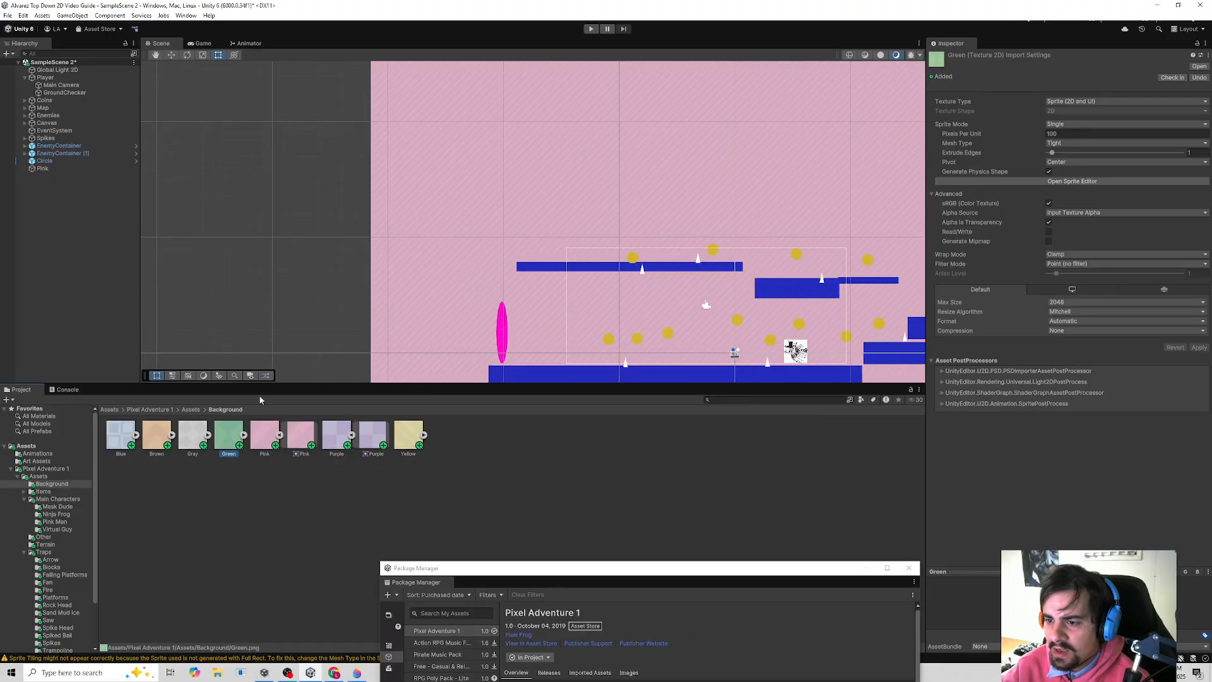
left_click(244, 434)
left_click_drag(264, 436, 199, 213)
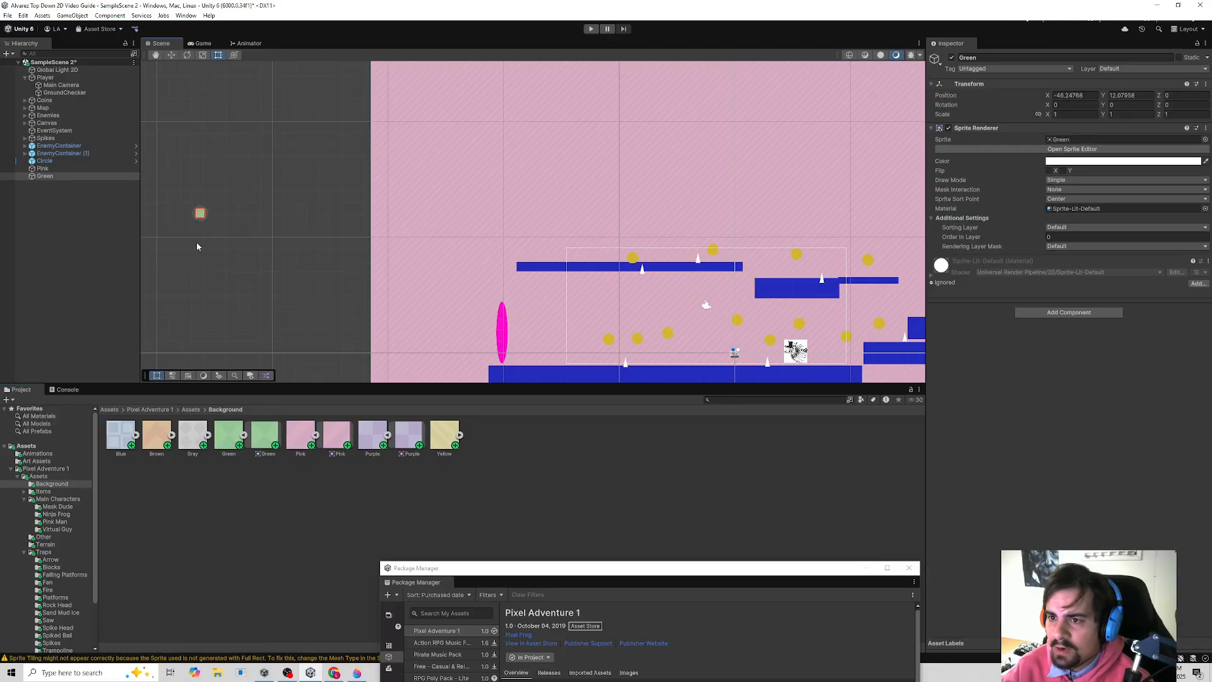
- Try stretching the Green tile in Tiled draw mode, and delete it from the scene
scroll(185, 213, "up", 3)
scroll(185, 212, "up", 3)
left_click(1052, 182)
left_click(1070, 211)
mouse_move(259, 229)
left_mouse_down()
mouse_move(333, 287)
mouse_move(387, 240)
mouse_move(457, 342)
mouse_move(549, 381)
mouse_move(390, 282)
mouse_move(747, 379)
mouse_move(372, 252)
left_mouse_up()
left_click(1073, 180)
left_click(1067, 188)
key("Delete")
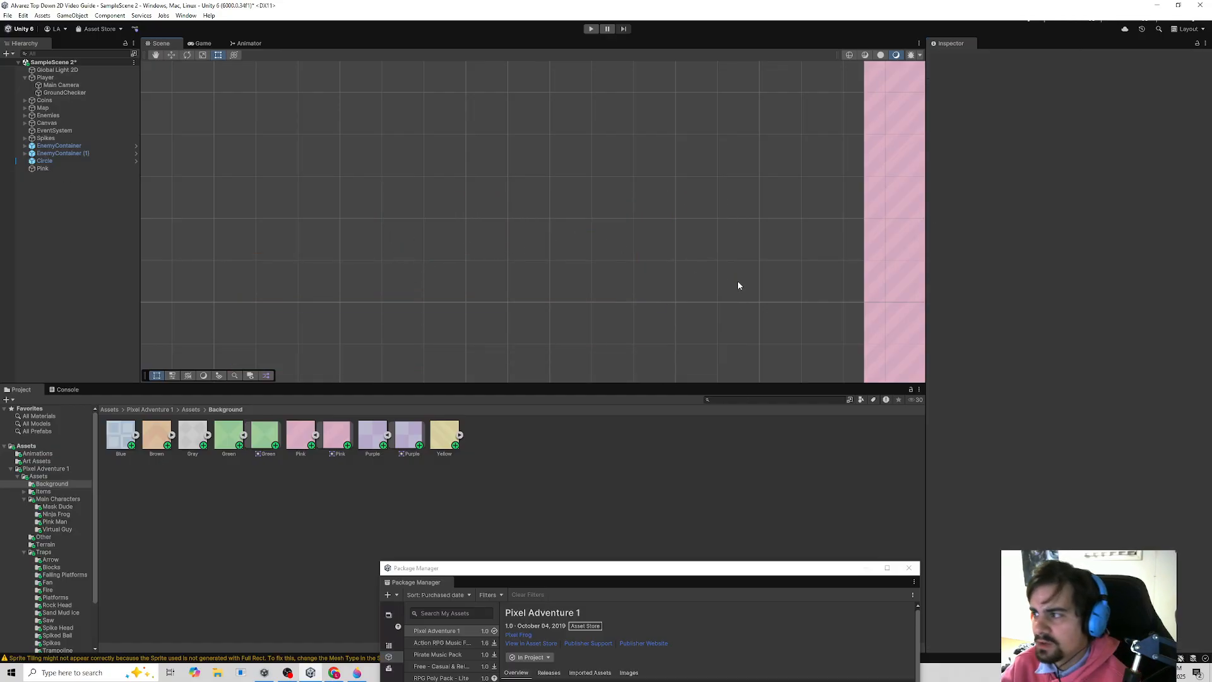
- Place the middle grass-topped tile from the Terrain assets in the empty area beside the pink background, at about X -37.7, Y -2.9
middle_click_drag(747, 289, 384, 254)
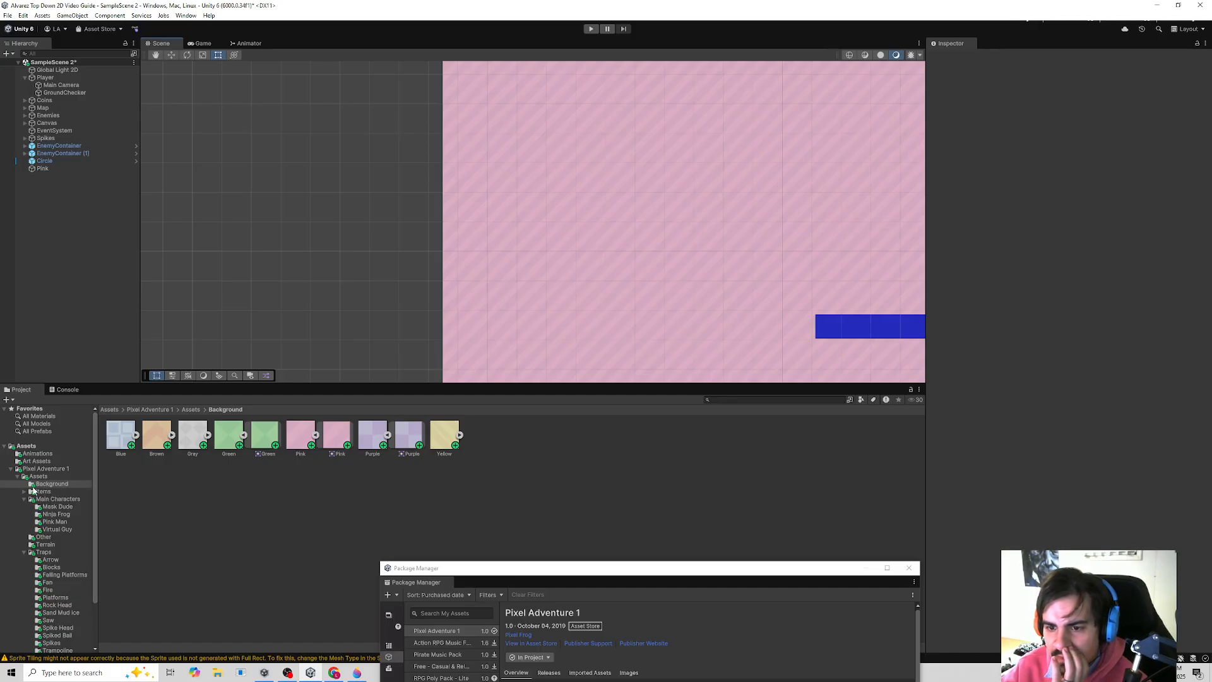
left_click(50, 545)
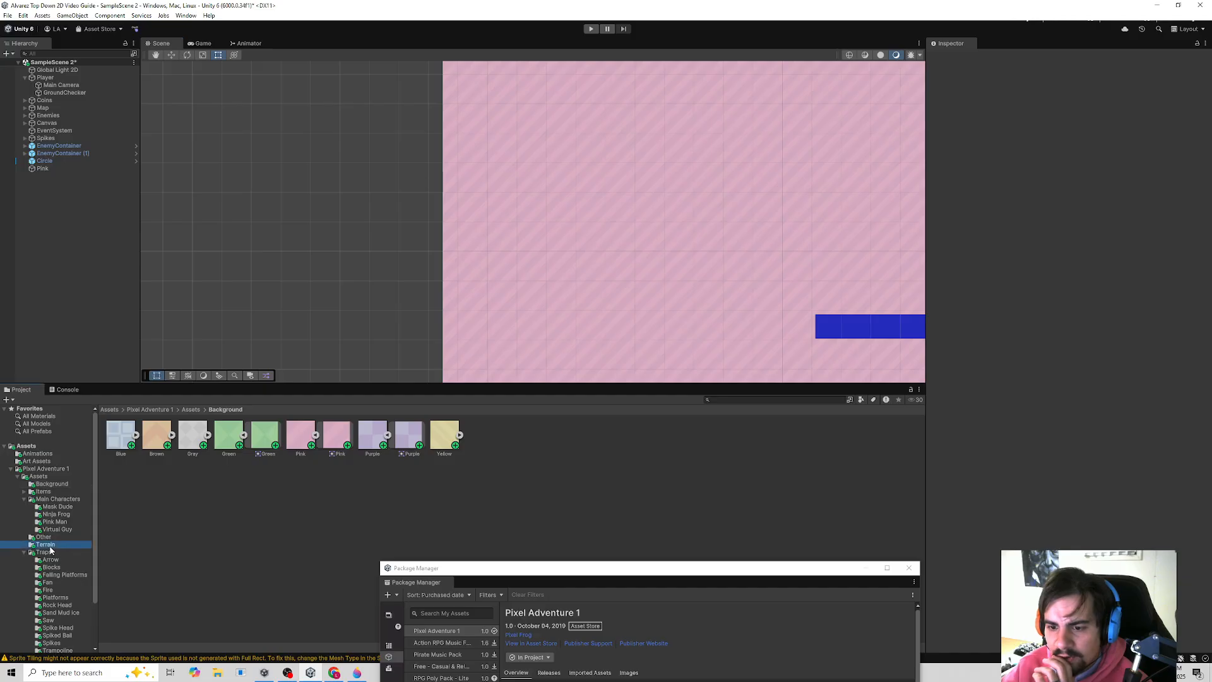
left_click(135, 435)
left_click(136, 435)
left_click(156, 436)
left_click(209, 435)
middle_click_drag(642, 308, 182, 225)
middle_click_drag(467, 300, 268, 148)
scroll(353, 223, "down", 9)
middle_click_drag(401, 319, 677, 315)
scroll(450, 317, "down", 4)
scroll(363, 315, "down", 1)
left_click_drag(453, 435, 287, 323)
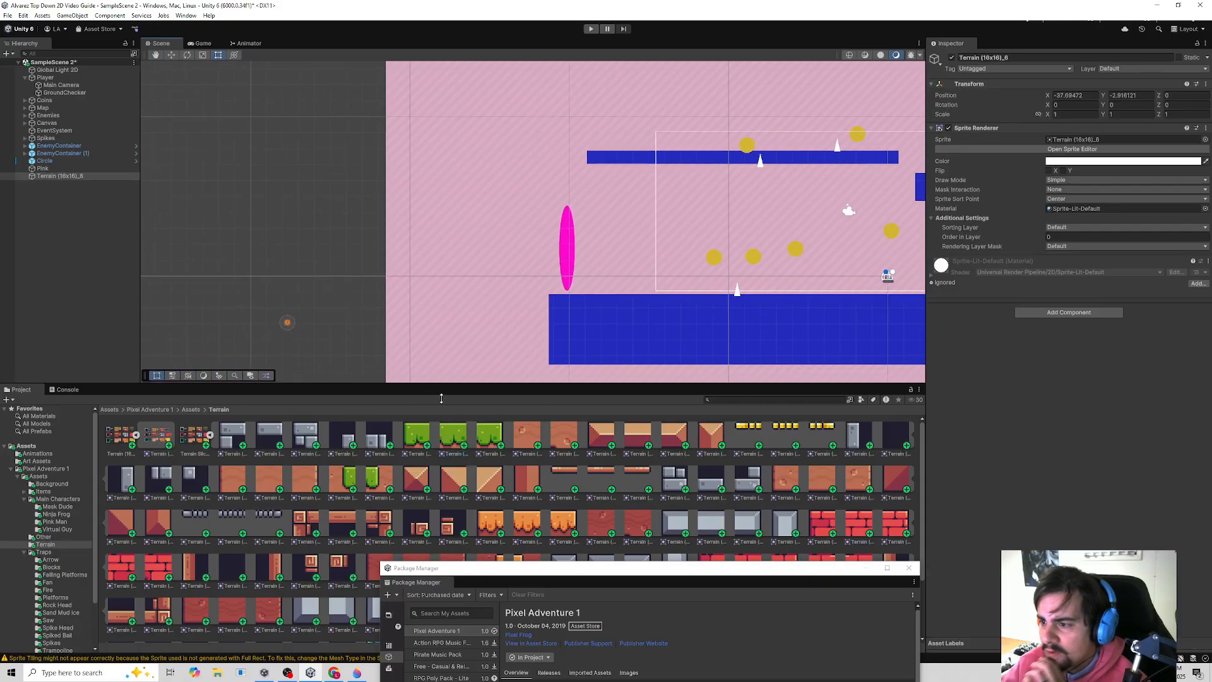
- Set the Terrain Sliced (16x16) texture's Pixels Per Unit to 16 and save the import settings
left_click(440, 433)
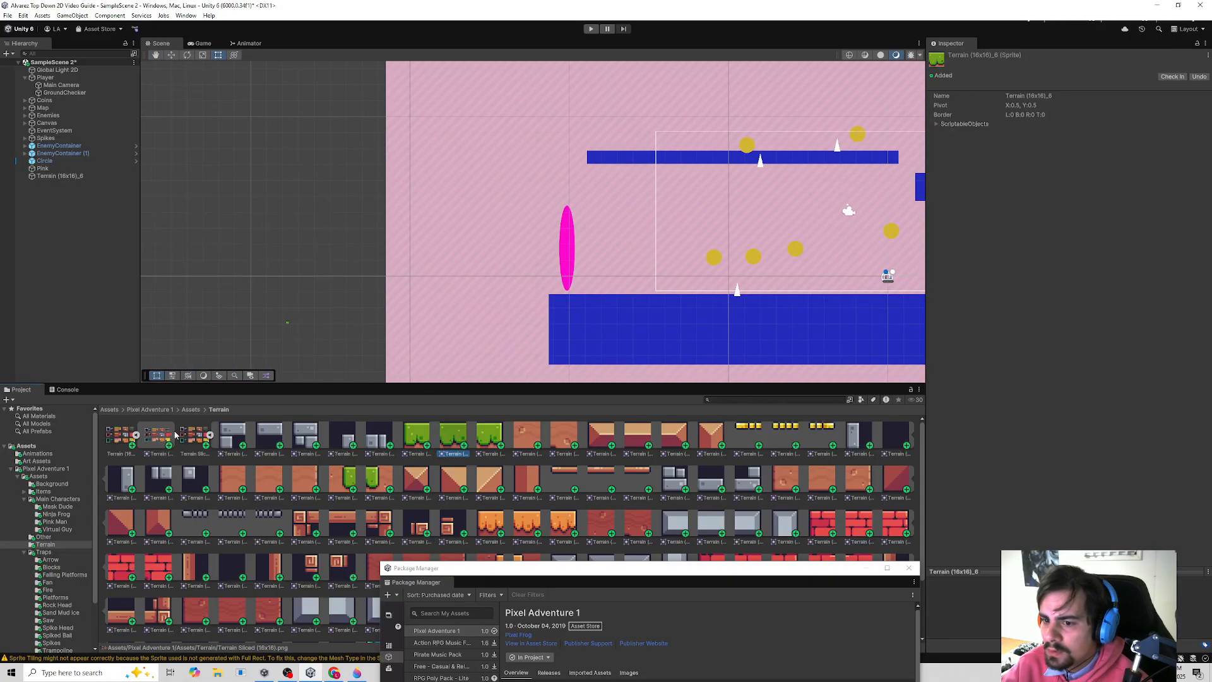
left_click(287, 324)
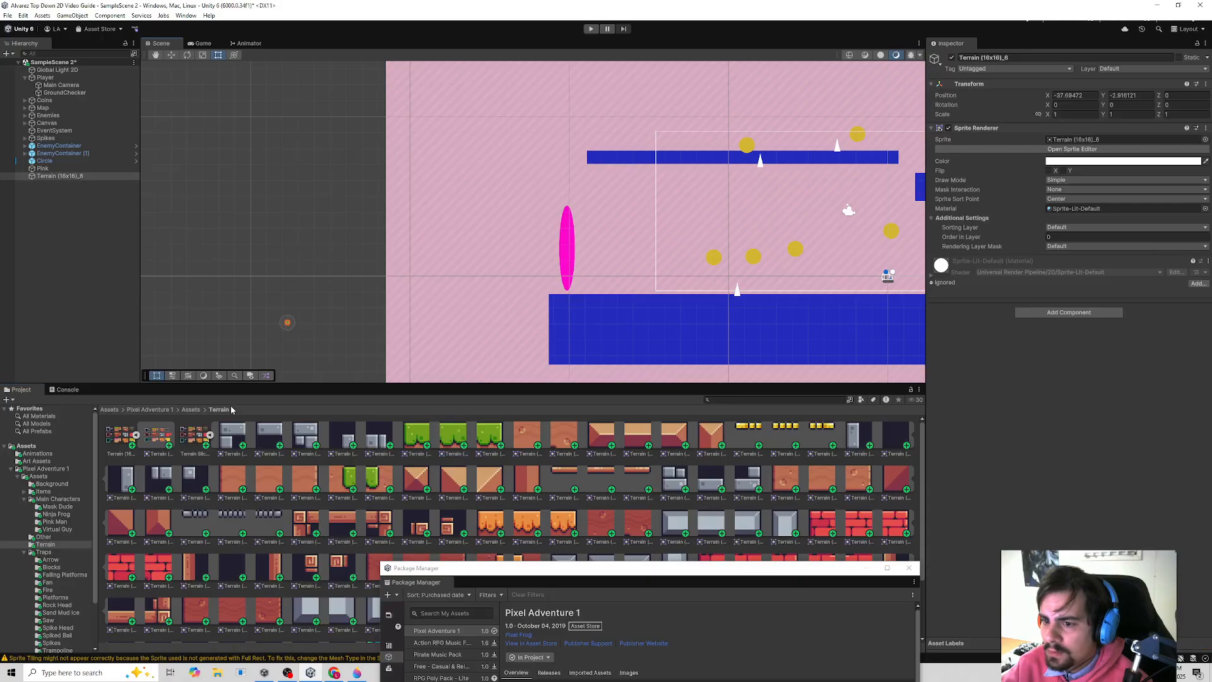
left_click(209, 440)
left_click(1059, 134)
type("1")
left_click(418, 247)
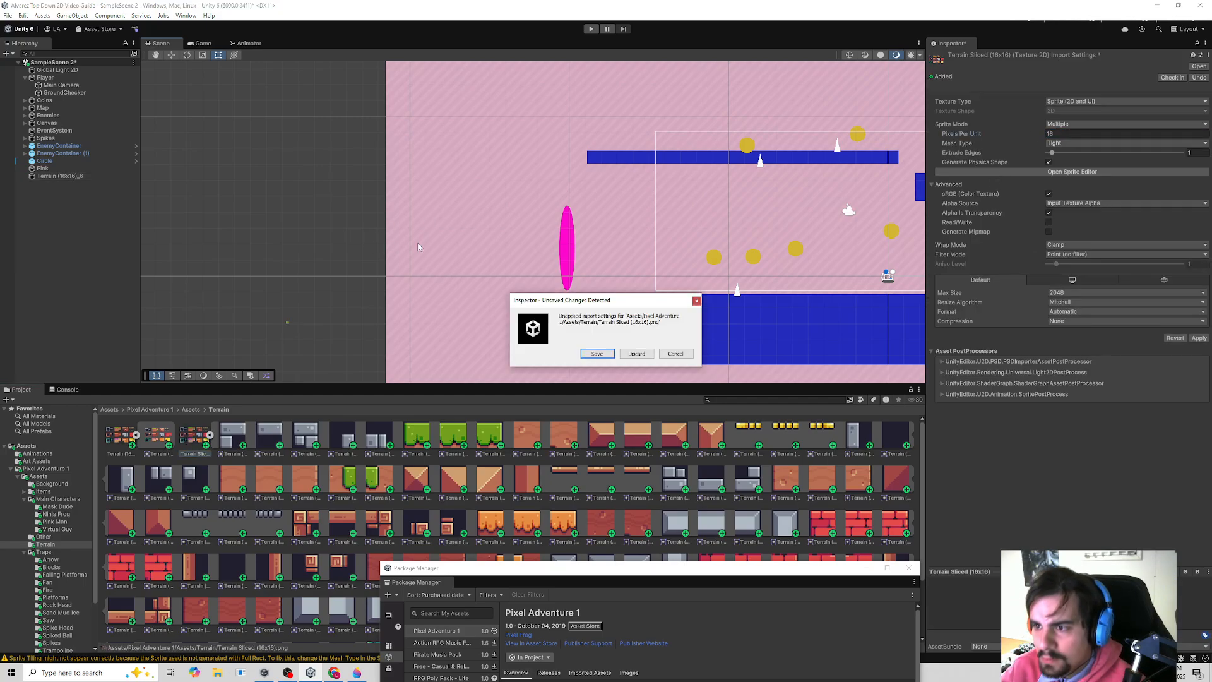
left_click(597, 354)
- Scale the grass tile to 6.25, set its Order in Layer to 1, and place it on the blue ground's upper-left corner
left_click(289, 325)
left_click_drag(288, 325, 553, 302)
left_click(1077, 237)
- Set the grass tile's draw mode to Tiled and stretch it over the blue ground, to about 5.23 wide and 0.73 high
middle_click_drag(625, 307, 446, 305)
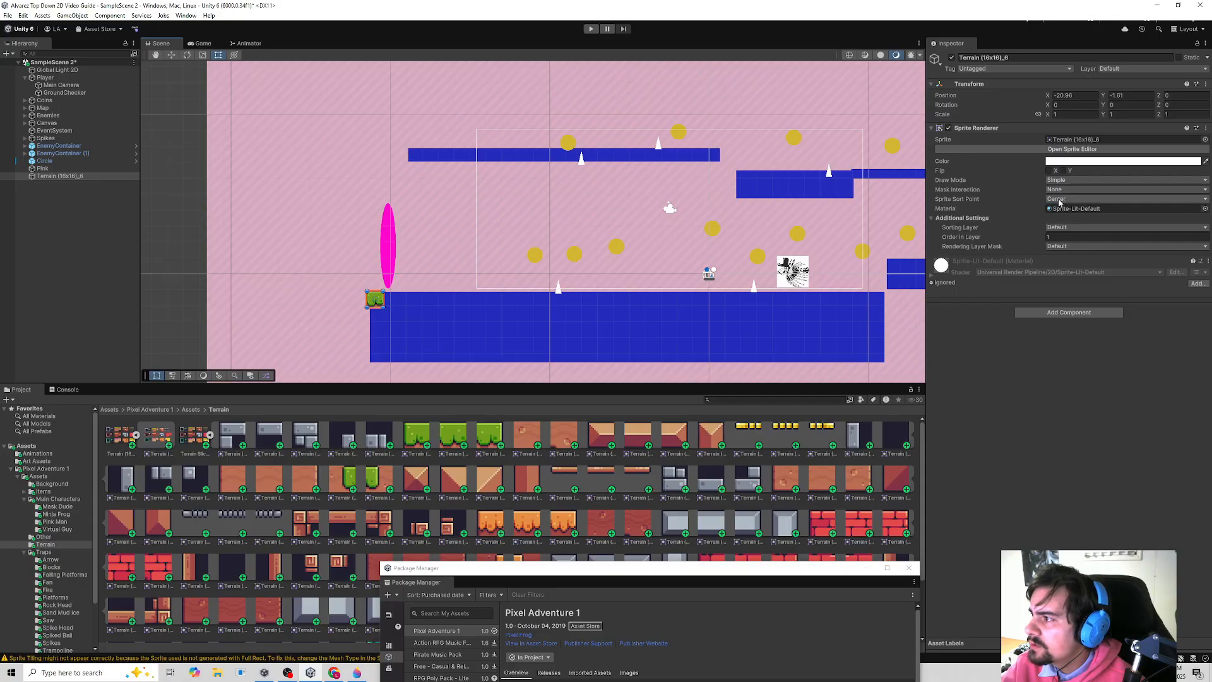
left_click(1124, 180)
left_click(1073, 214)
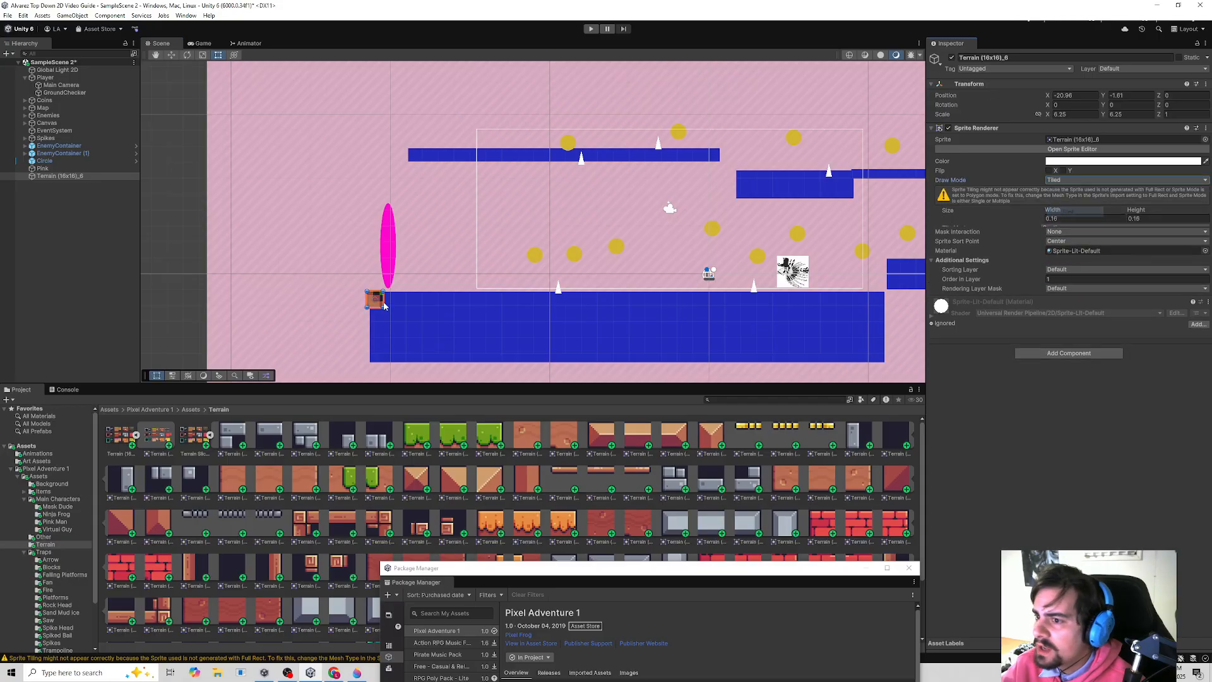
scroll(390, 308, "up", 5)
left_click_drag(389, 314, 709, 355)
scroll(732, 351, "down", 3)
middle_click_drag(783, 351, 496, 252)
scroll(473, 252, "down", 5)
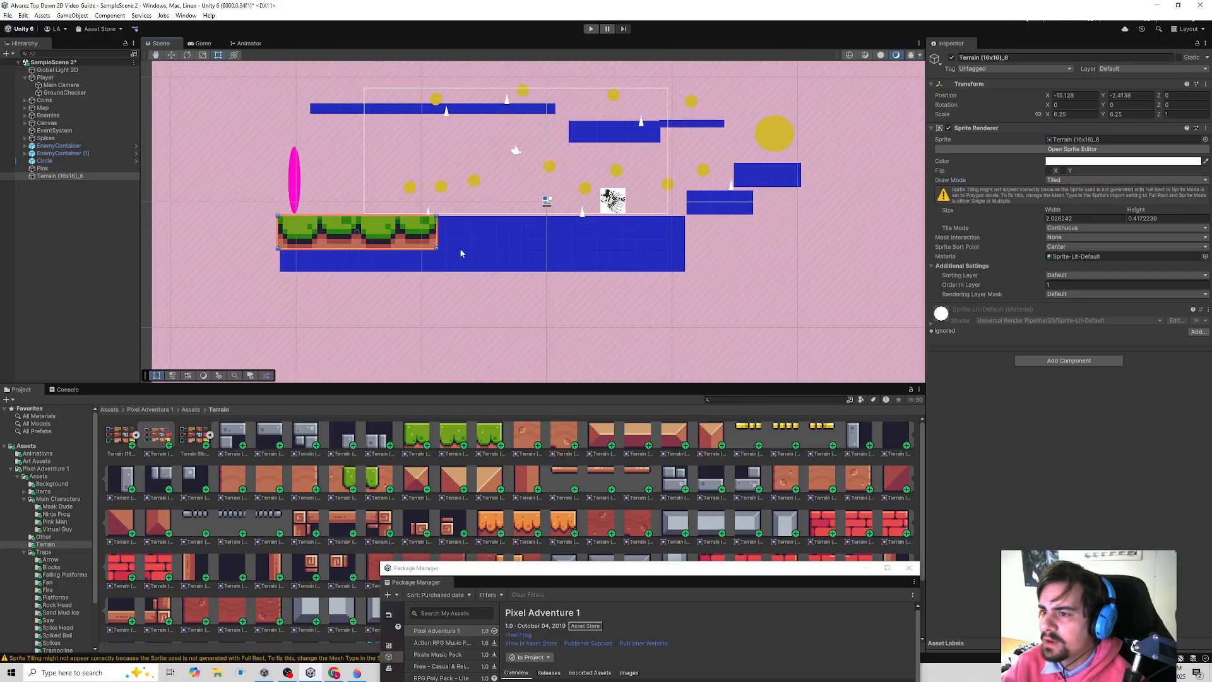
left_click_drag(438, 248, 690, 273)
left_click_drag(620, 257, 623, 260)
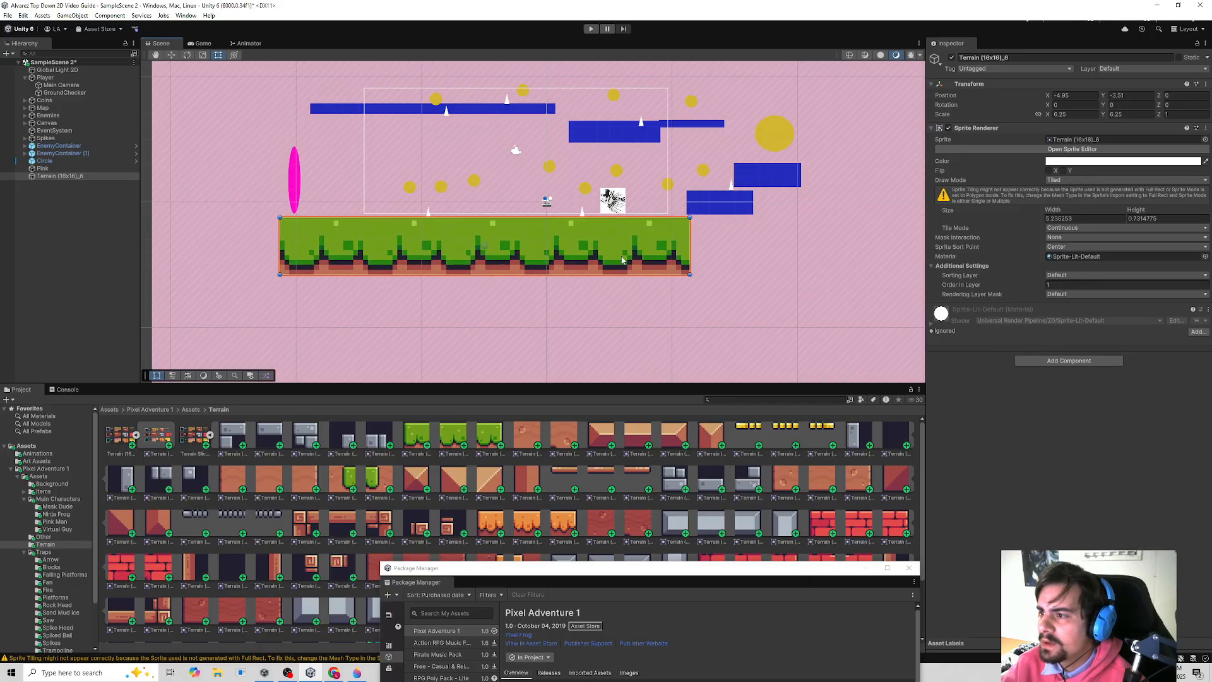
- Reset the grass tile's size to 1 by 1 and stretch it across the ground again, to about 5.35 by 0.95
left_click(1079, 219)
type("1")
key("Tab")
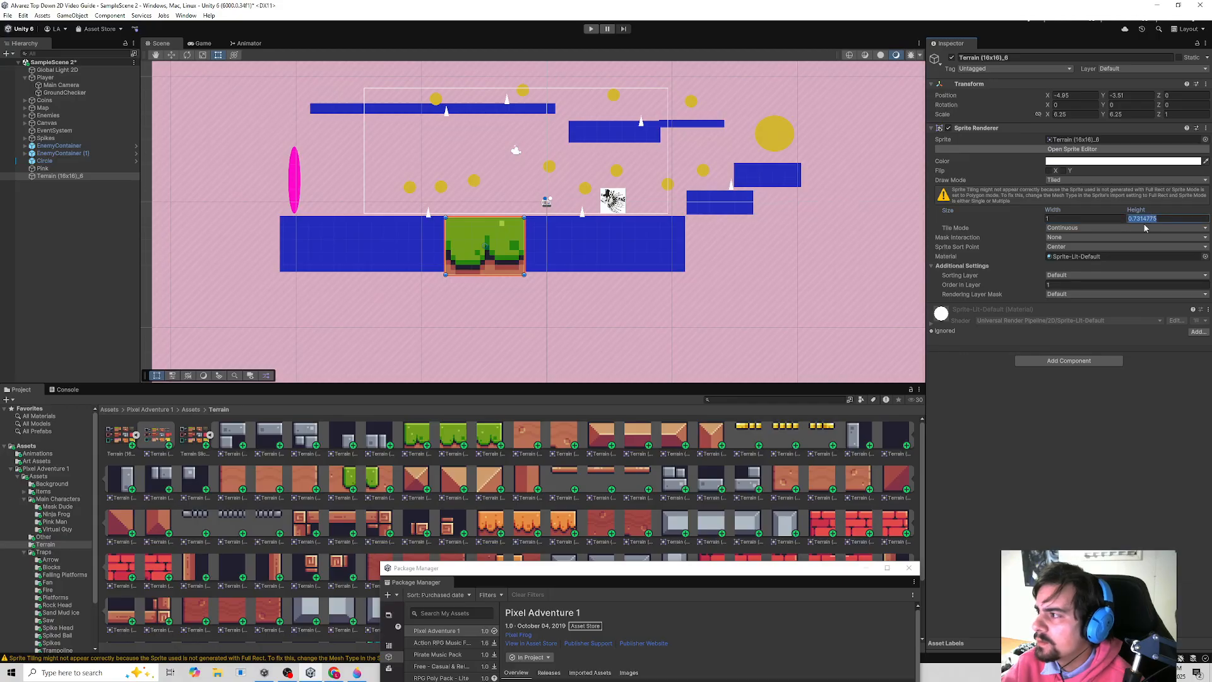
type("1")
left_click_drag(524, 284, 723, 276)
left_click_drag(618, 259, 442, 258)
left_click_drag(550, 279, 654, 264)
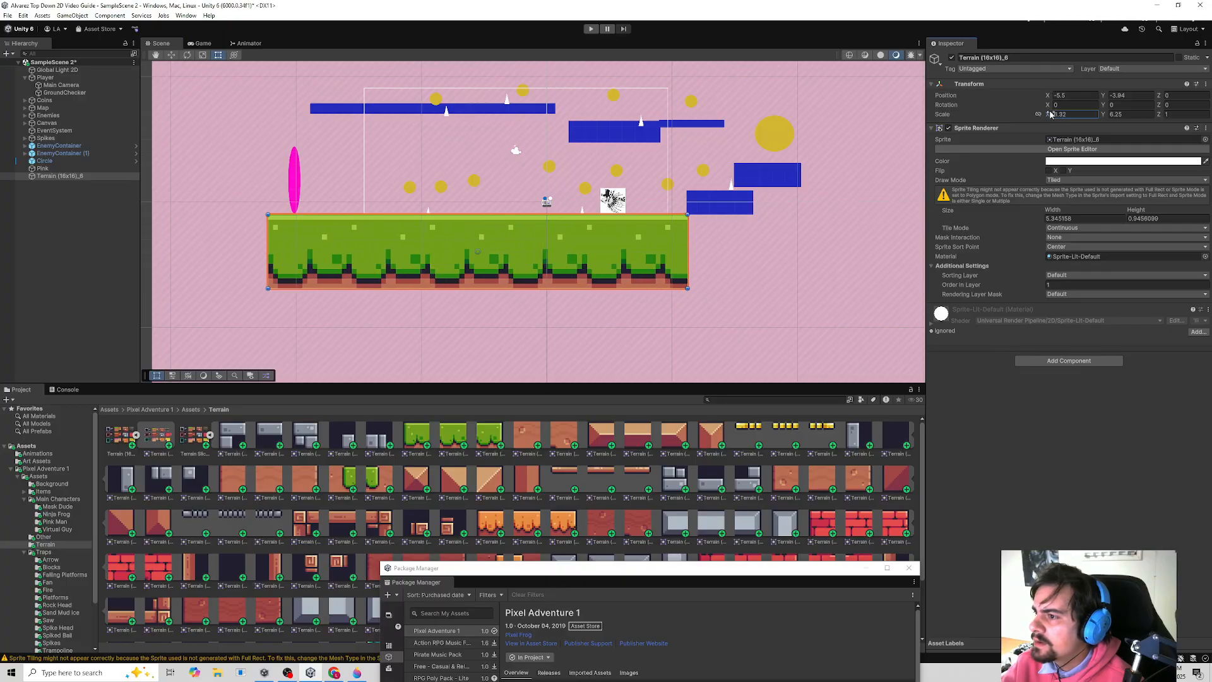
- Set the grass strip's scale to X 5.34, Y 2.13 and move it to the ground's upper edge, at about X -7.24, Y -2.05
left_click(1095, 115)
type("5.34")
left_click_drag(1105, 114, 1085, 118)
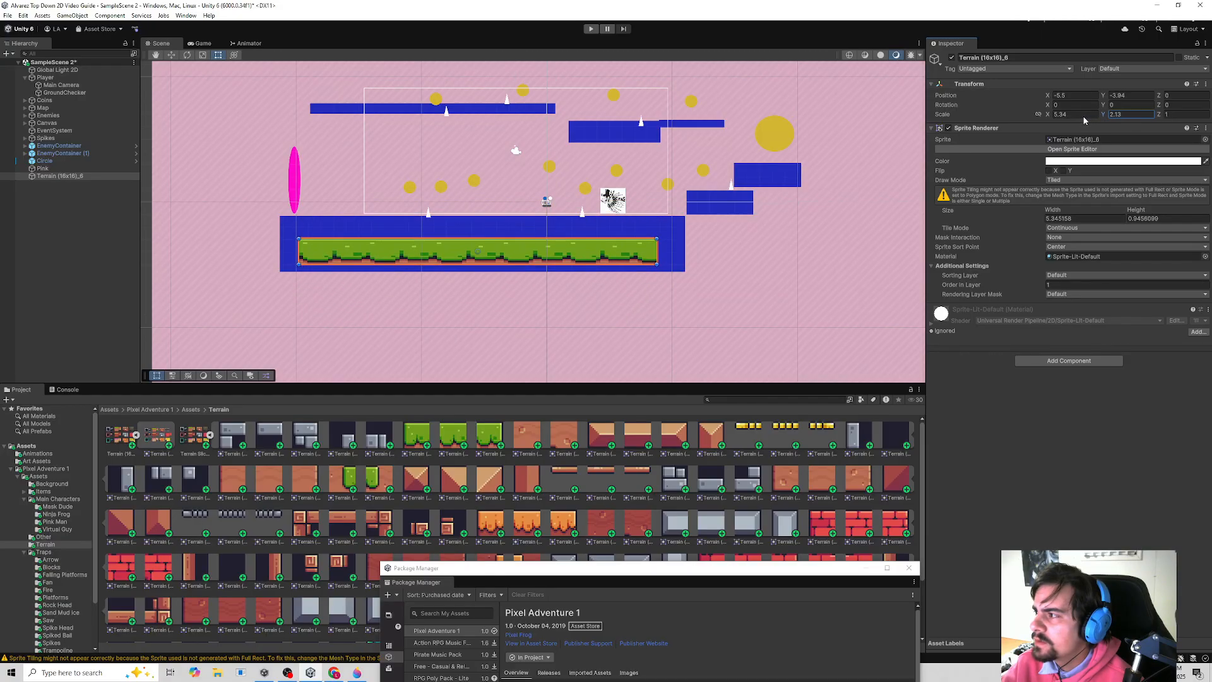
left_click_drag(654, 262, 681, 276)
key("ctrl+z")
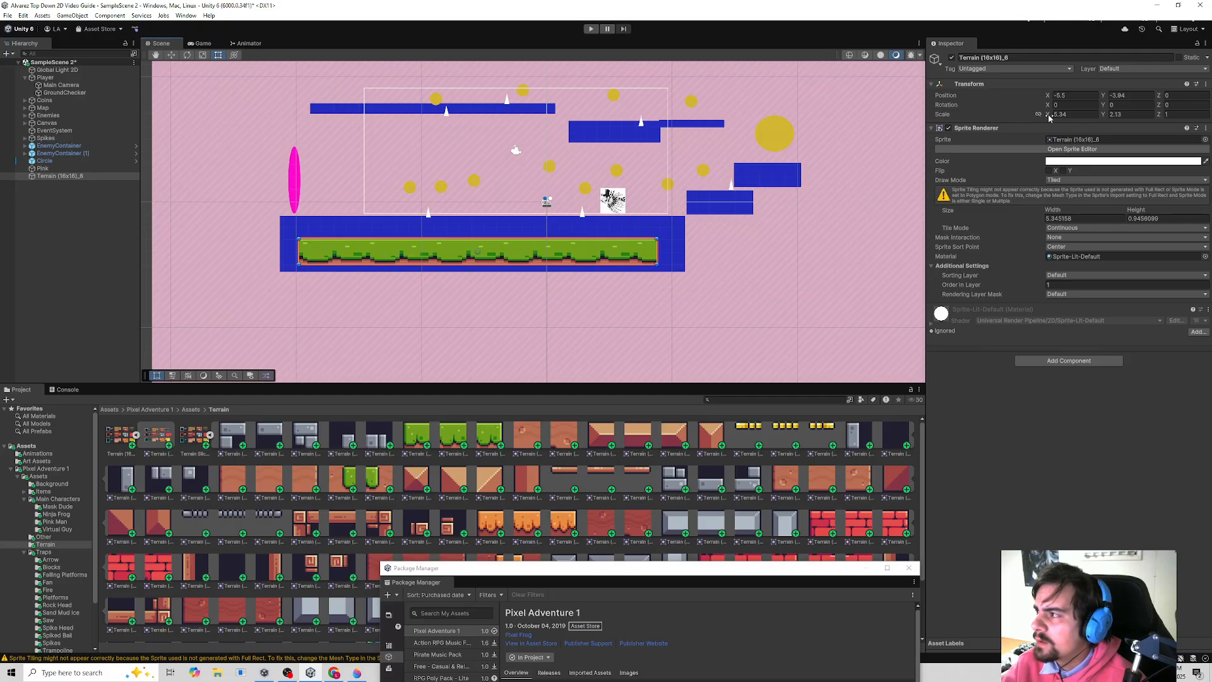
left_click_drag(601, 254, 579, 233)
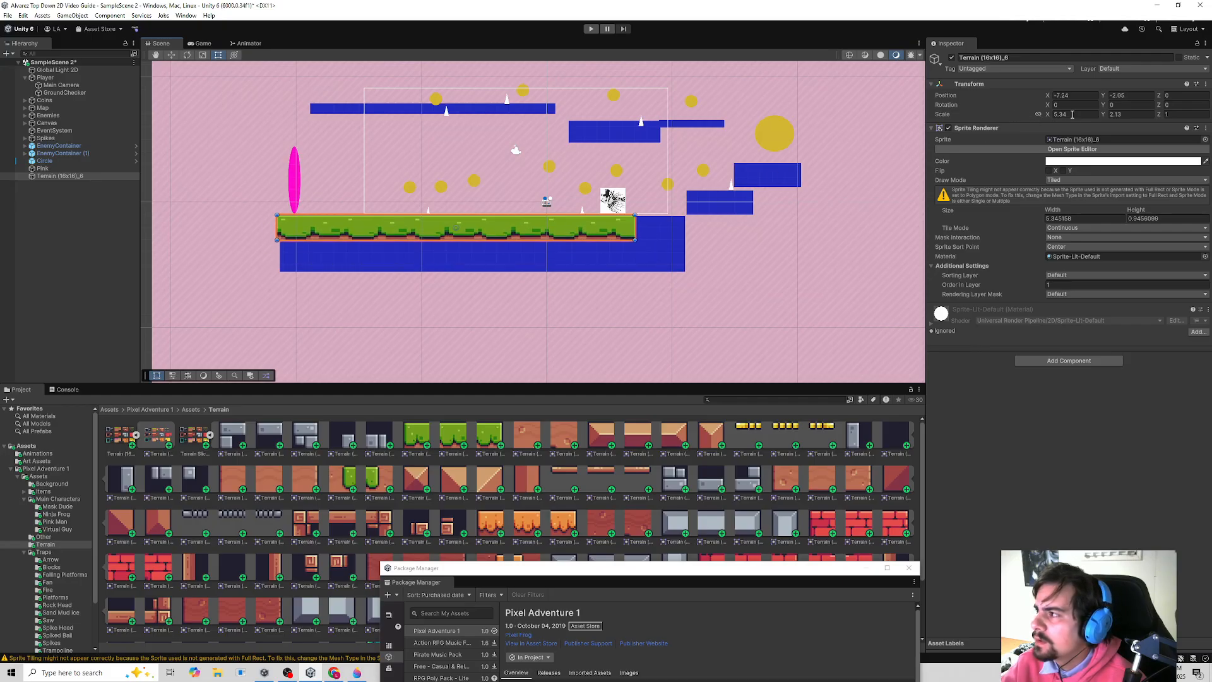
- Set the grass strip's scale to X 0.6, Y 1.72
left_click_drag(1106, 118, 1018, 113)
type("1.8")
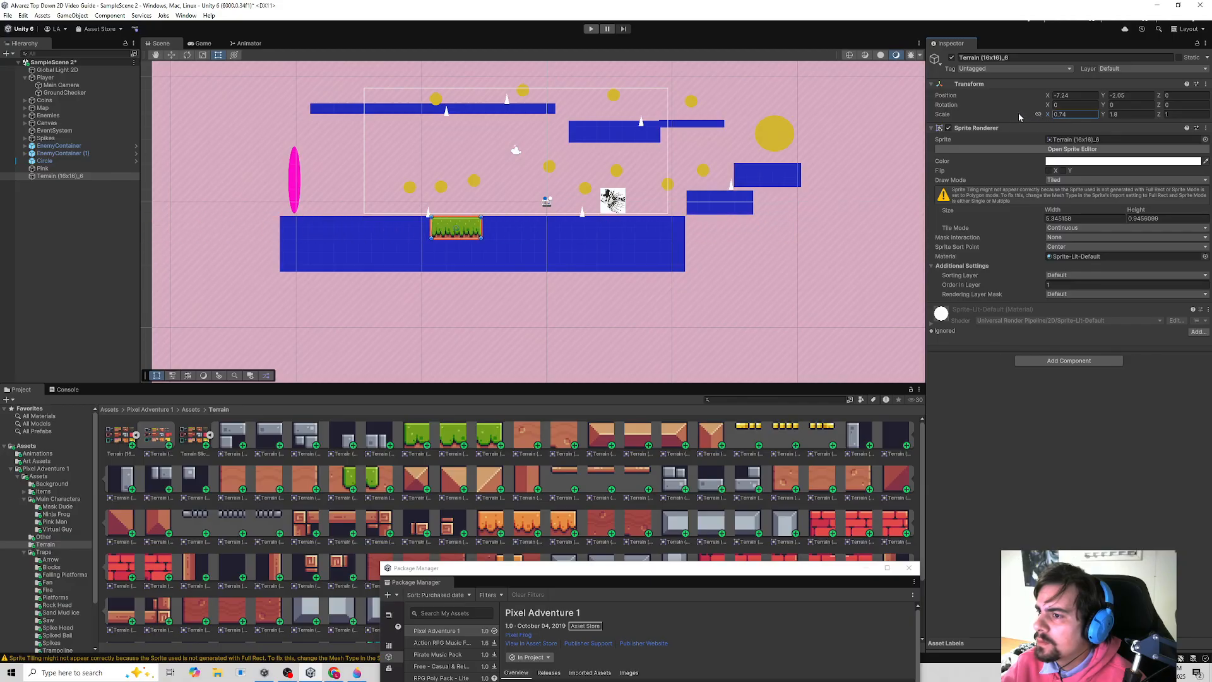
left_click_drag(1103, 120, 1104, 118)
left_click(1052, 114)
type("0.6")
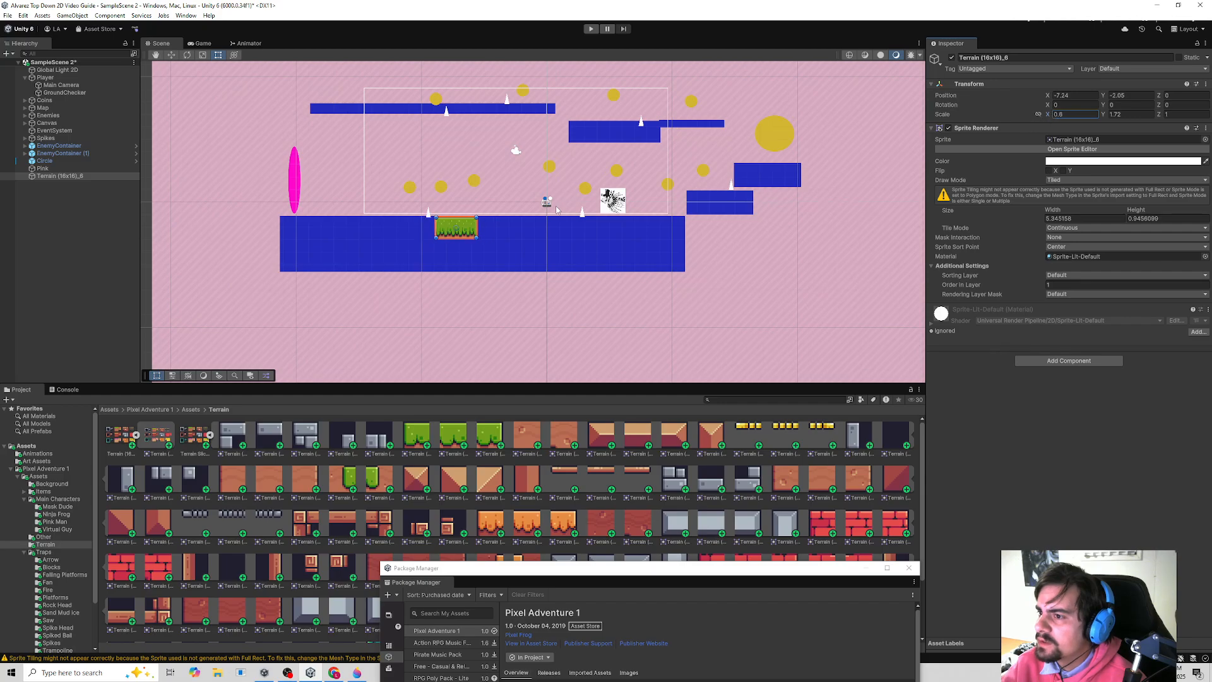
- Fit the grass strip along the full upper edge of the blue ground, to about 54.2 wide and 0.84 high
scroll(565, 202, "up", 5)
left_click_drag(460, 233, 628, 235)
scroll(255, 231, "down", 5)
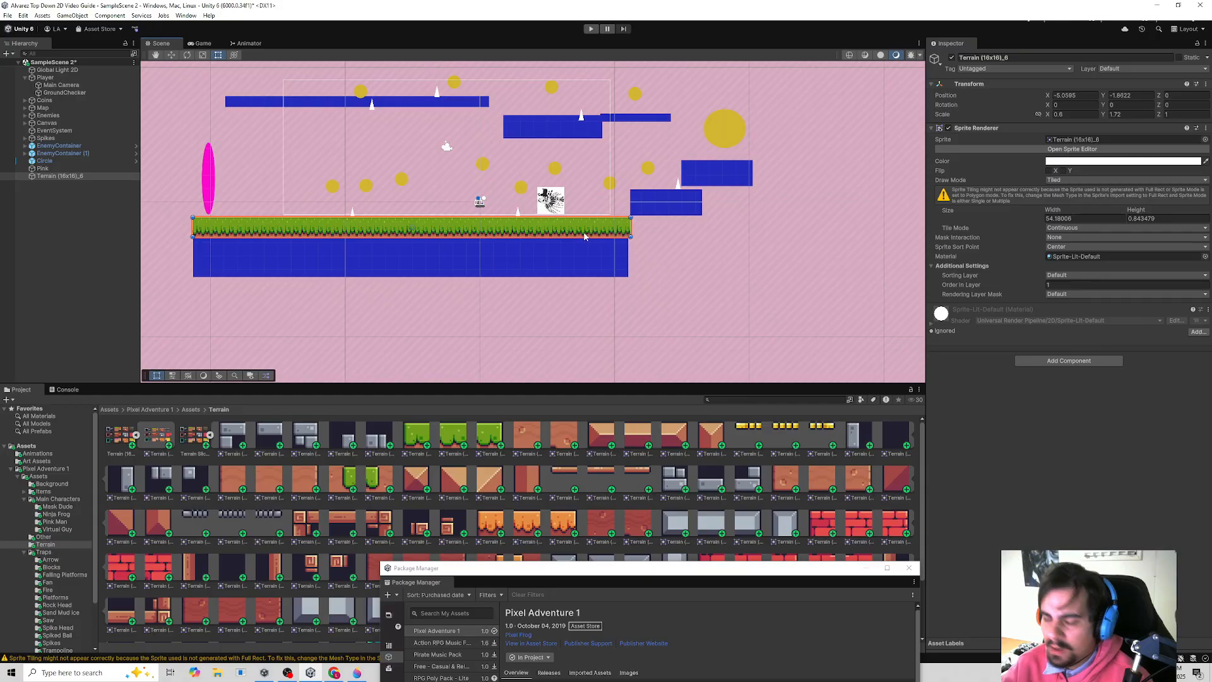
- Duplicate the grass strip twice, fitting one copy over the upper-left blue platform and the other, about 21.2 by 0.93, over the platform beside it
key("ctrl+d")
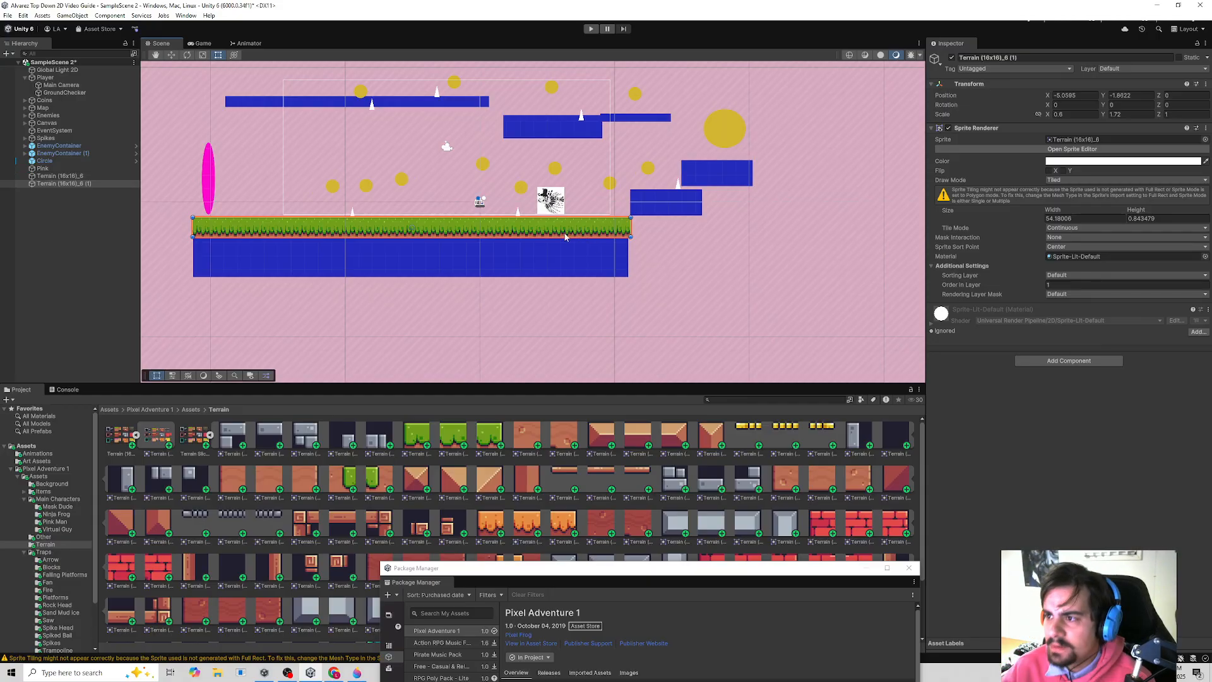
left_click_drag(383, 232, 413, 107)
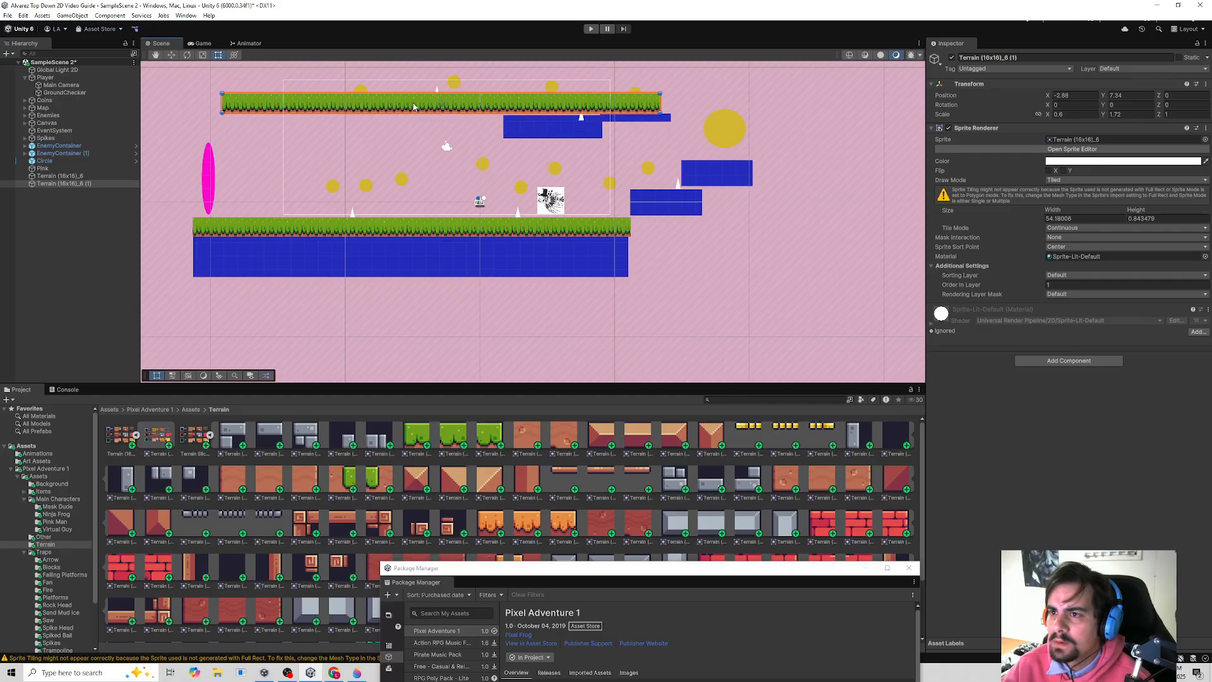
mouse_move(659, 112)
left_mouse_down()
mouse_move(467, 110)
mouse_move(734, 129)
mouse_move(628, 124)
mouse_move(670, 137)
mouse_move(655, 135)
left_mouse_up()
key("ctrl+d")
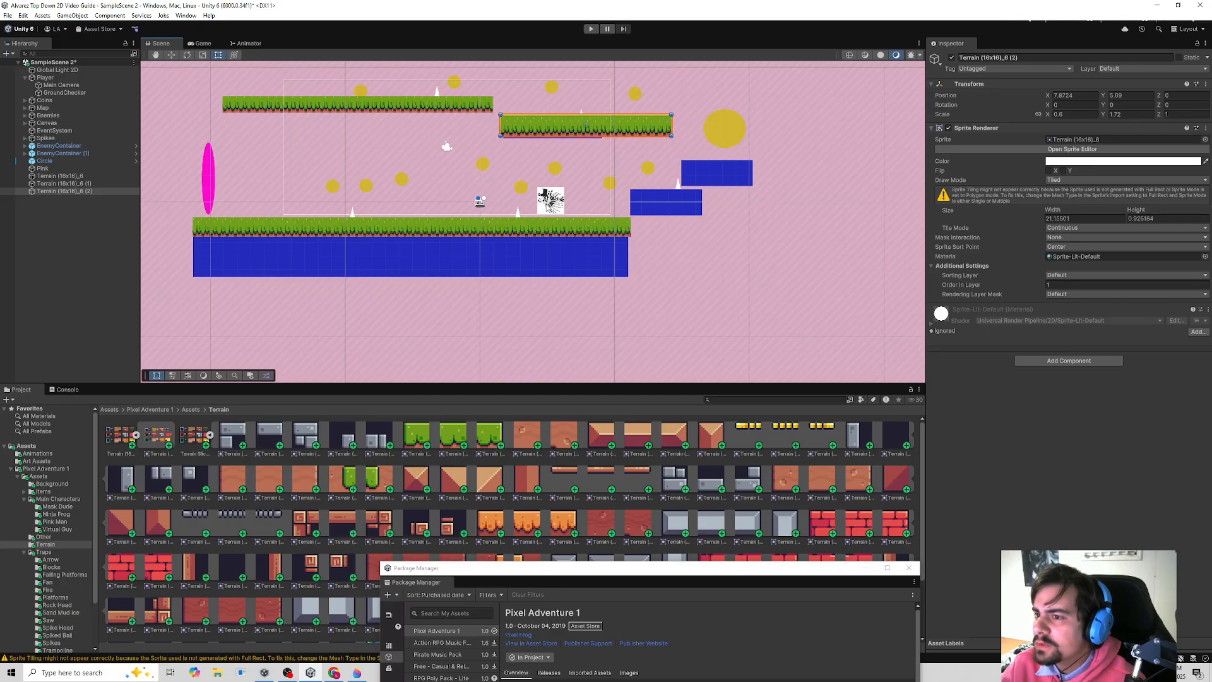
- Refit the grass strip on the upper platform beside the first one, to about 21.1 wide and 1.01 high
left_click(671, 183)
left_click(541, 129)
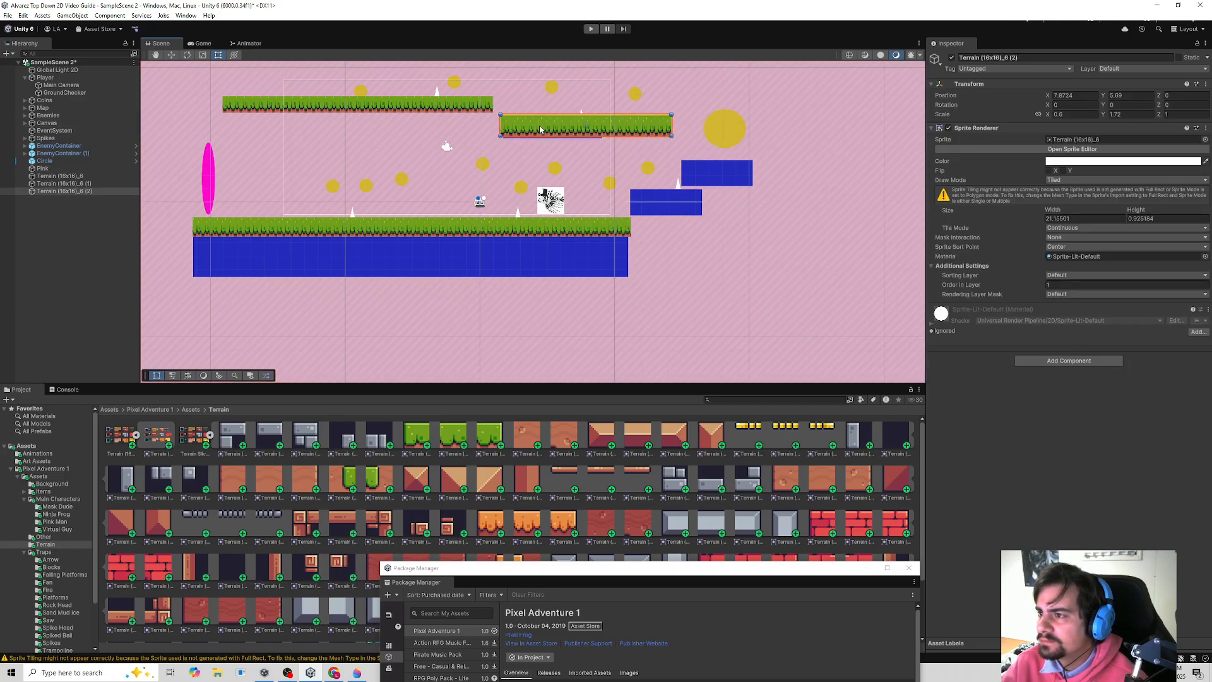
left_click_drag(579, 128, 580, 129)
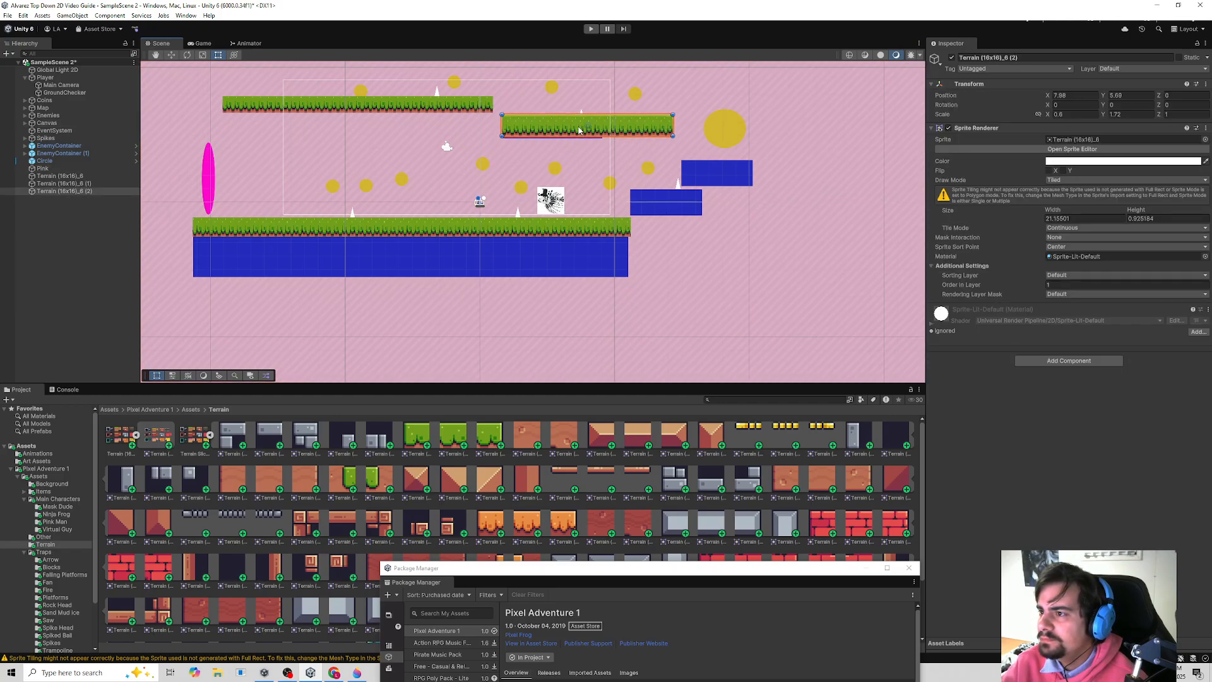
scroll(585, 106, "up", 1)
scroll(587, 107, "up", 4)
left_click_drag(400, 174, 396, 179)
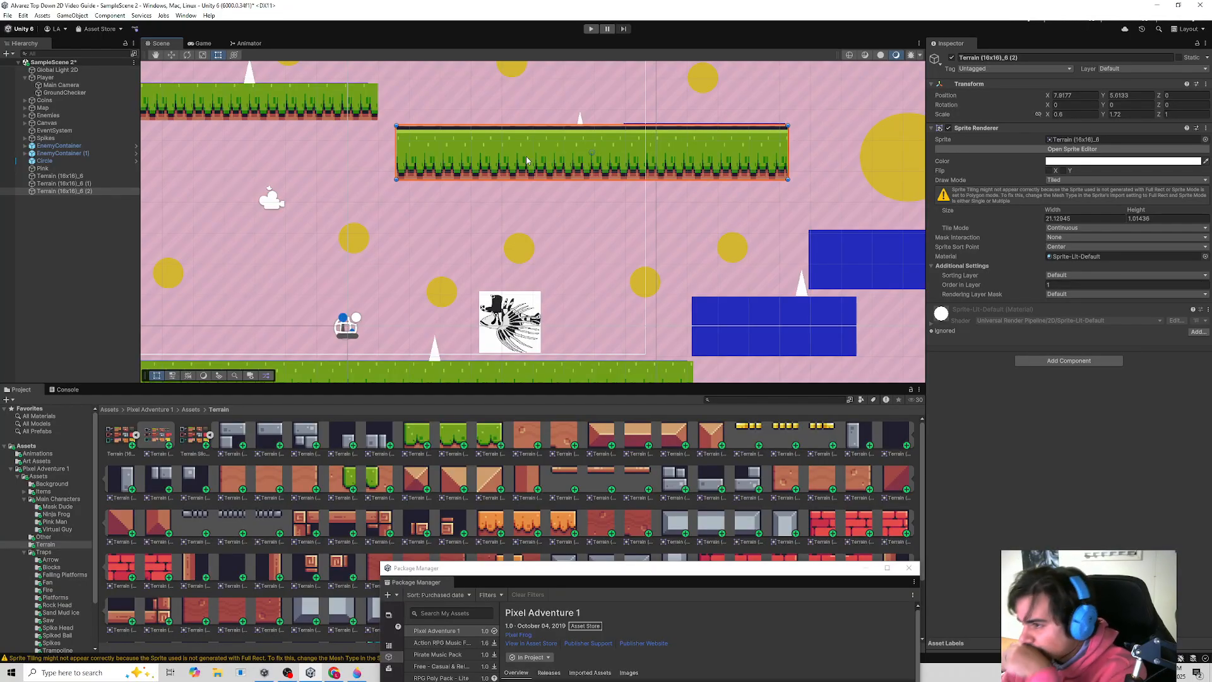
- Move the selected grass strip down clear of its platform and delete the blue platform pieces behind it
left_click_drag(561, 175, 561, 226)
left_click(615, 142)
left_click(617, 141)
left_click(556, 159)
left_click(563, 160)
left_click(563, 160)
left_click(564, 160)
key("Delete")
left_click(663, 137)
left_click(664, 136)
left_click(665, 136)
key("Delete")
- Move the grass strip to about X 7.64, Y 5.32 and give it a Box Collider 2D about 21.07 wide and 1 high
left_click(587, 209)
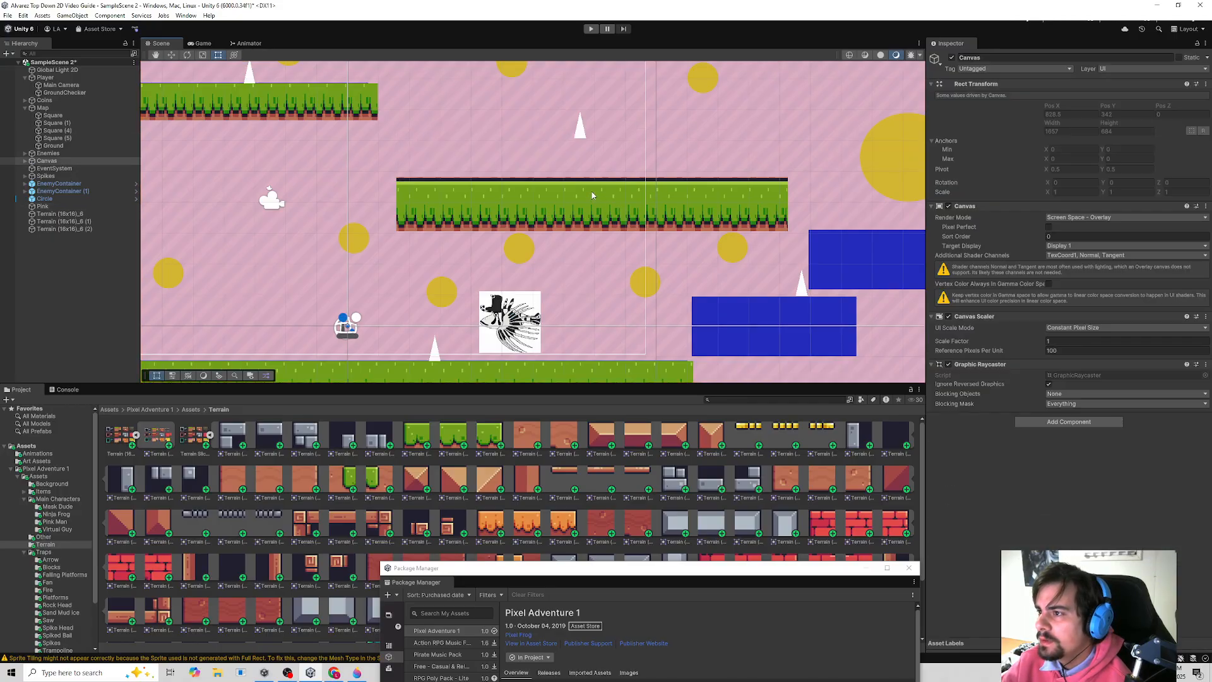
left_click_drag(587, 209, 577, 163)
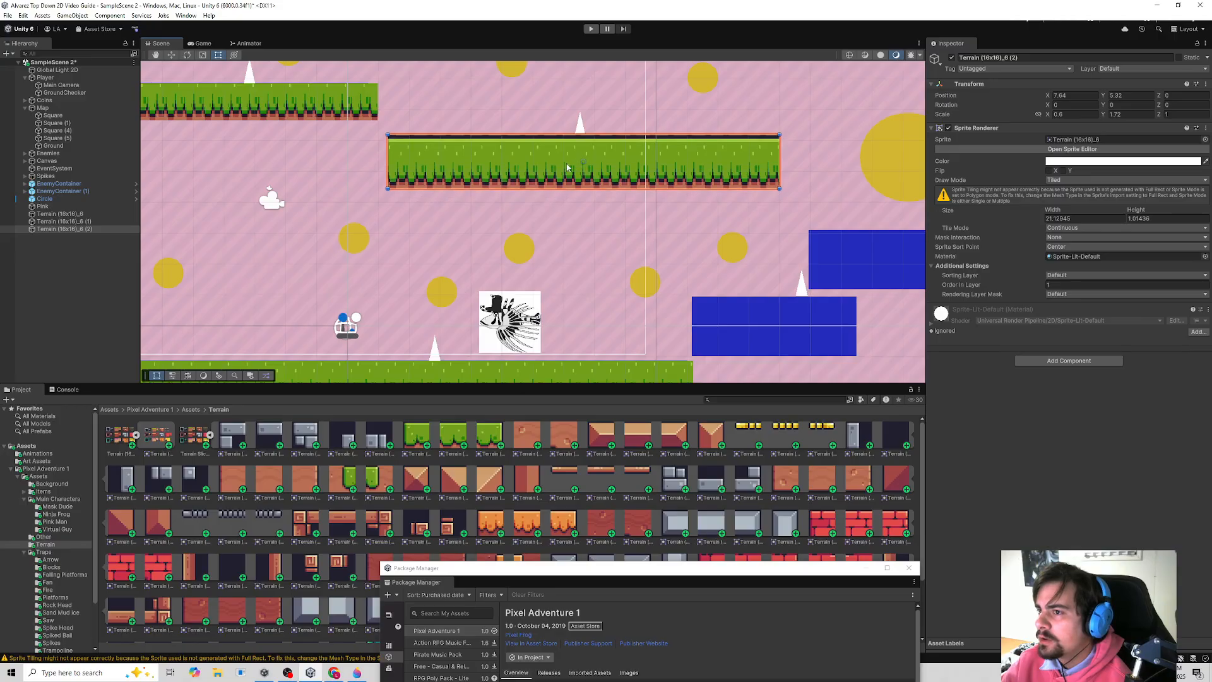
left_click(1063, 360)
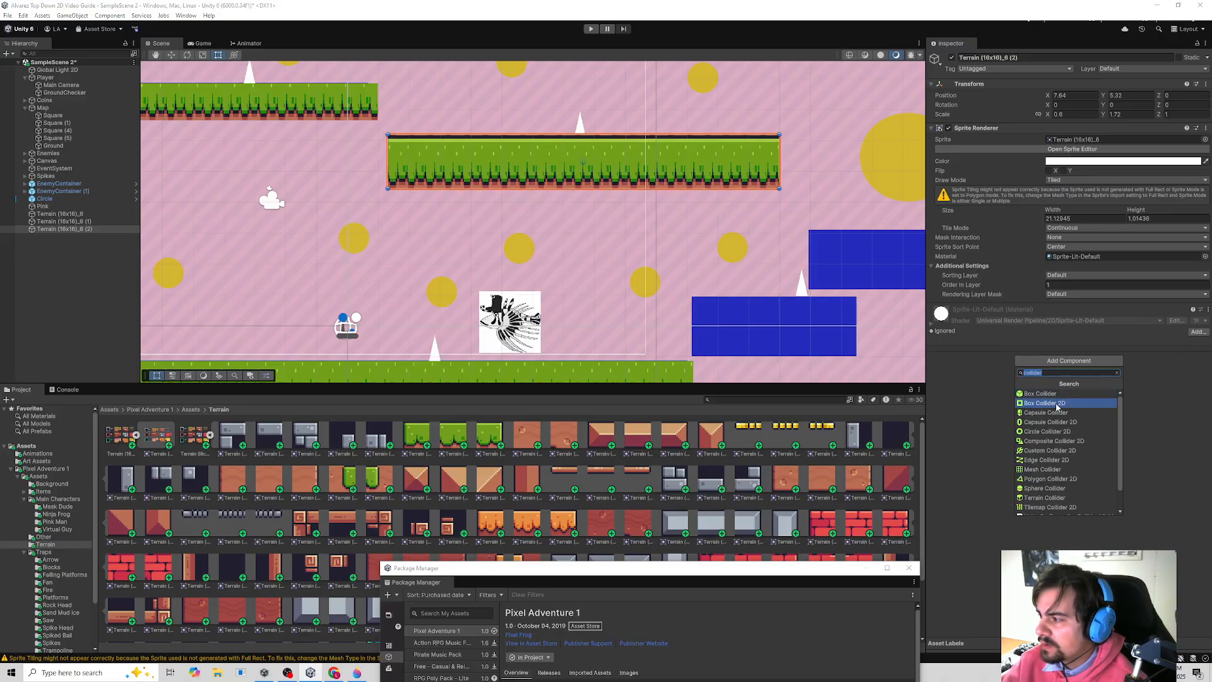
left_click(1056, 403)
scroll(737, 314, "down", 3)
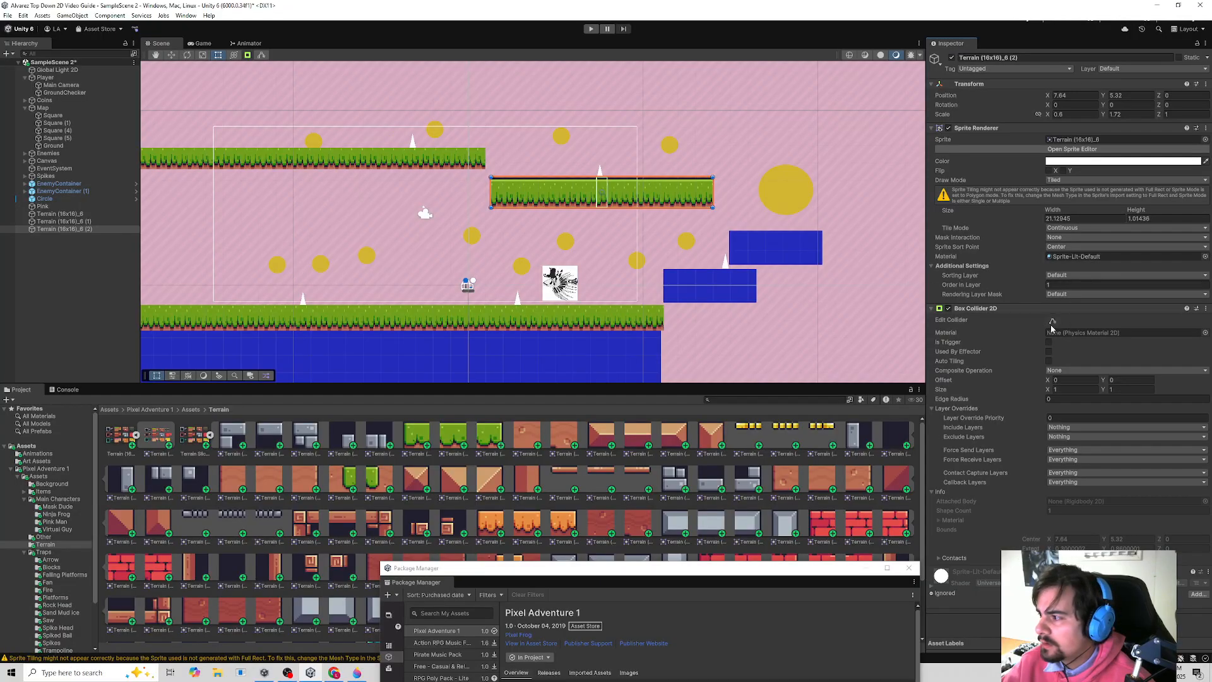
scroll(674, 209, "up", 2)
left_click_drag(588, 191, 724, 198)
left_click_drag(574, 191, 434, 184)
scroll(473, 199, "down", 5)
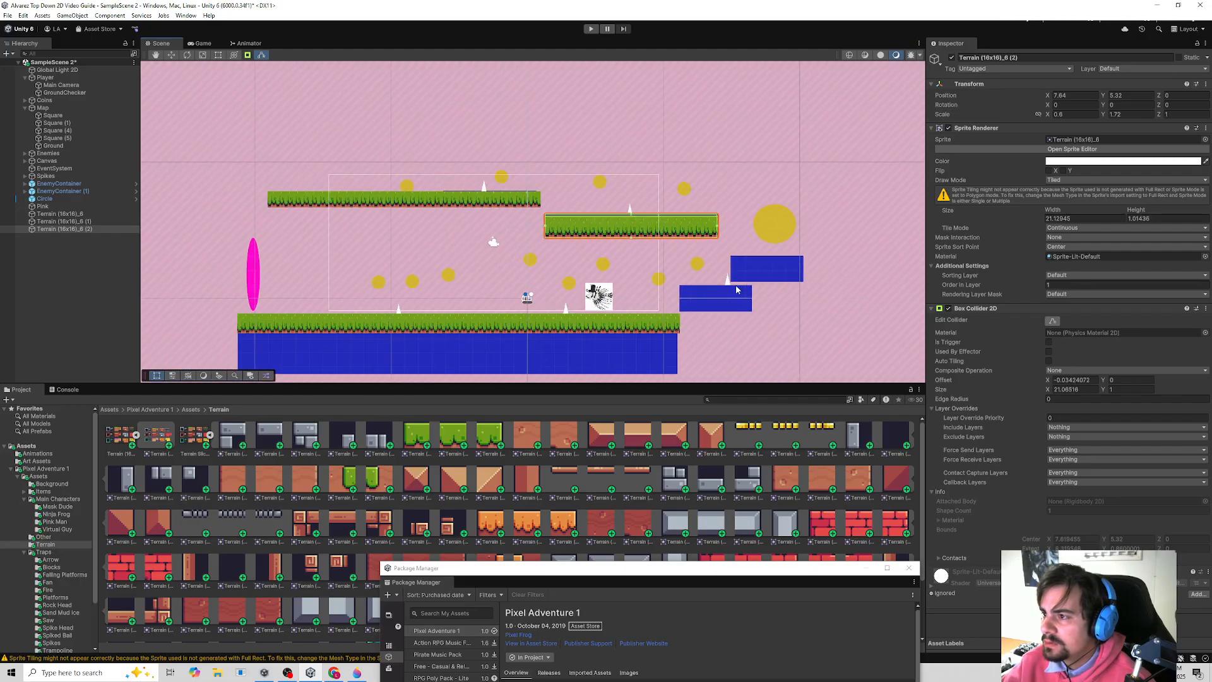
- Add a brown terrain tile with order in layer 1 and stretch it over the blue ground block under the grass
left_click(261, 267)
scroll(258, 254, "up", 2)
middle_click_drag(258, 254, 316, 257)
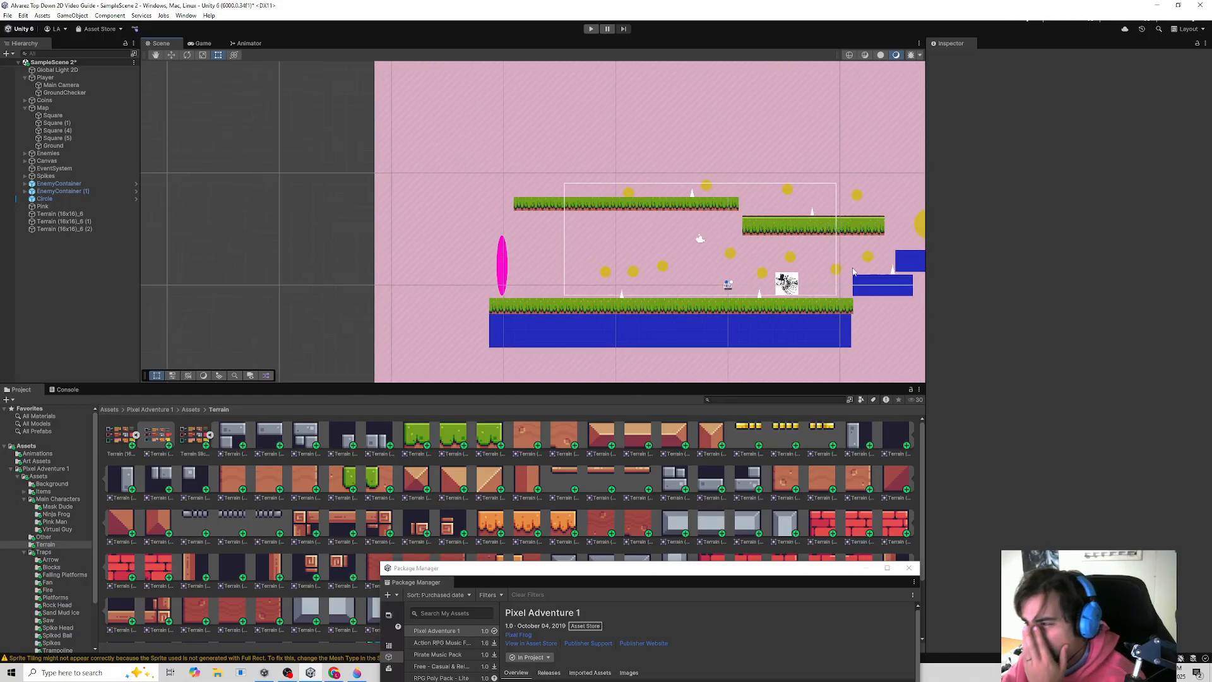
middle_click_drag(817, 244, 686, 205)
left_click(599, 302)
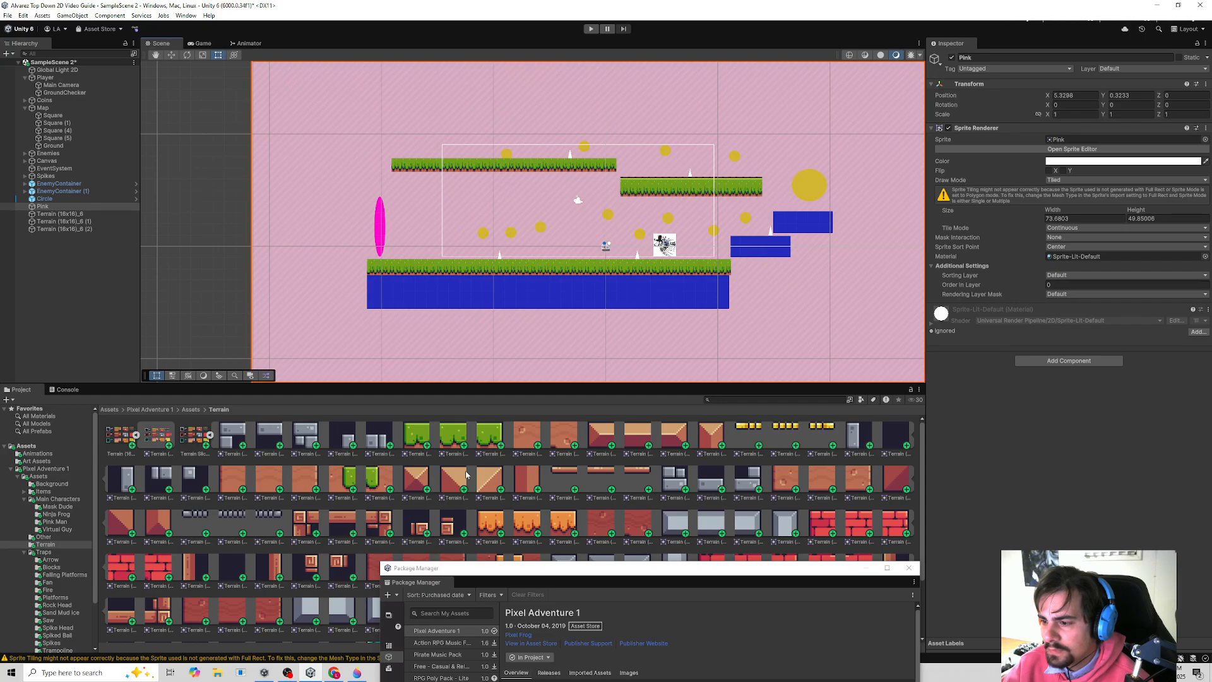
left_click_drag(540, 435, 423, 319)
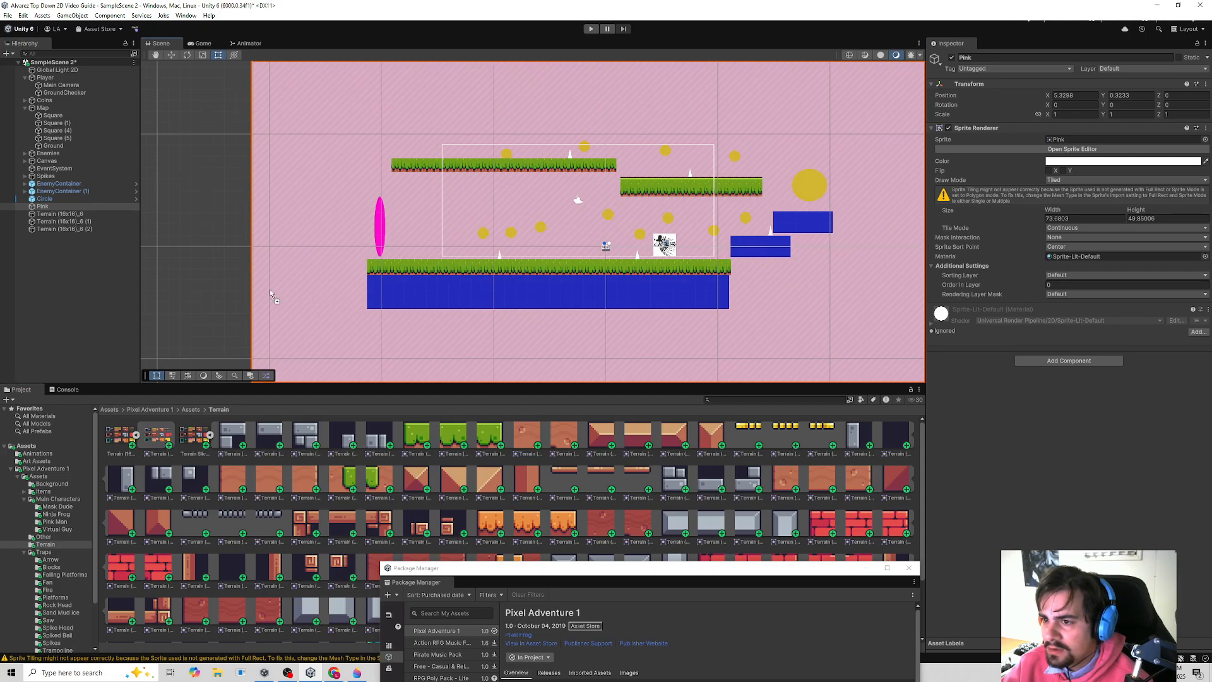
left_click_drag(222, 298, 299, 308)
left_click(1062, 237)
left_click_drag(262, 296, 731, 308)
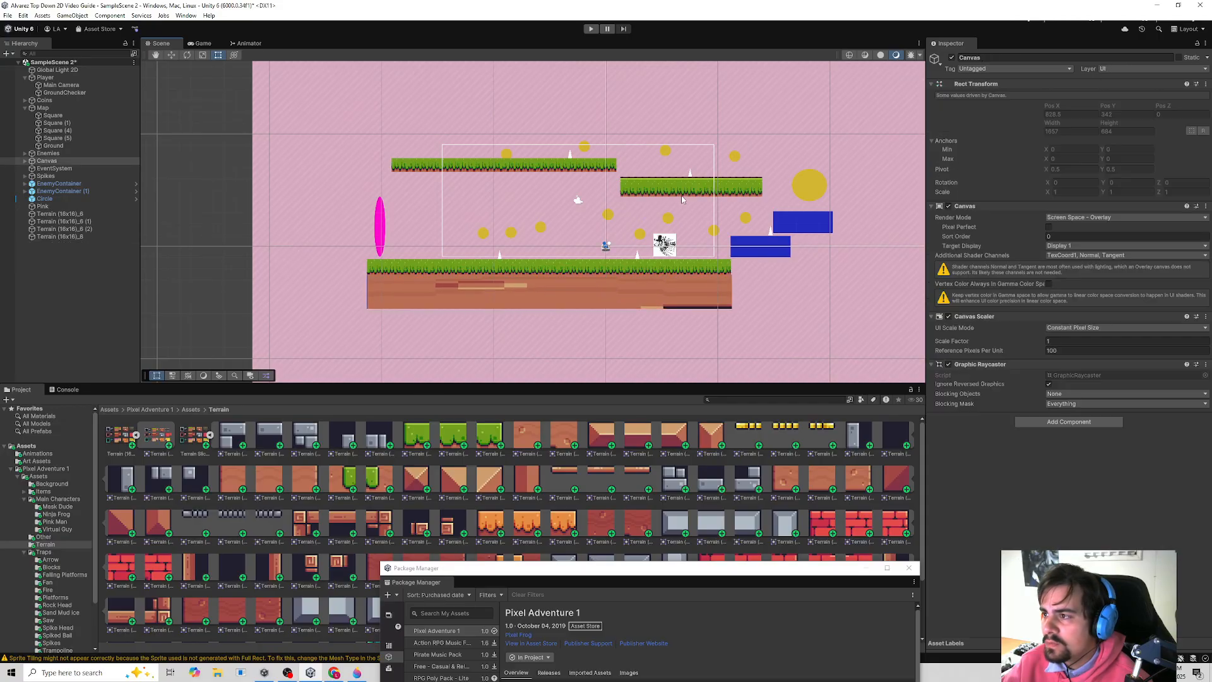
- Duplicate the ground's grass strip and fit the copy over the lower blue step platform, about 9 wide and 0.95 high
left_click(662, 188)
left_click(604, 265)
key("ctrl+d")
left_click_drag(577, 267, 925, 254)
left_click_drag(774, 257, 731, 259)
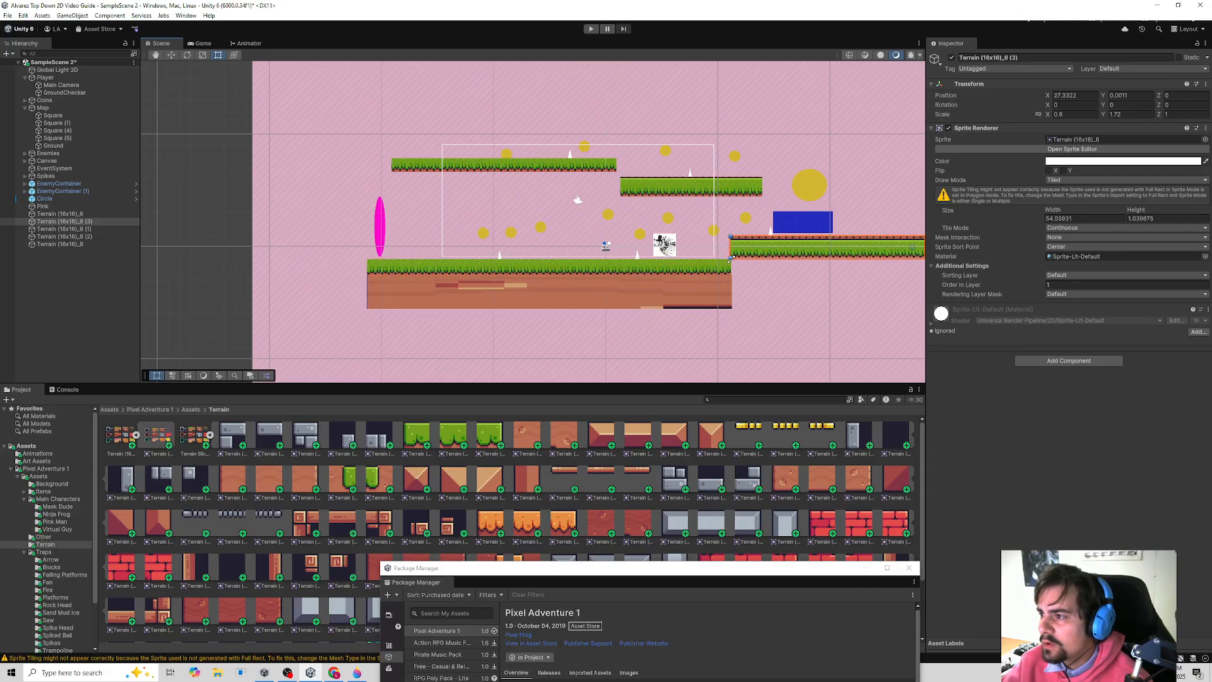
scroll(821, 309, "up", 3)
middle_click_drag(846, 300, 575, 341)
left_click_drag(655, 293, 655, 288)
left_click_drag(862, 288, 513, 288)
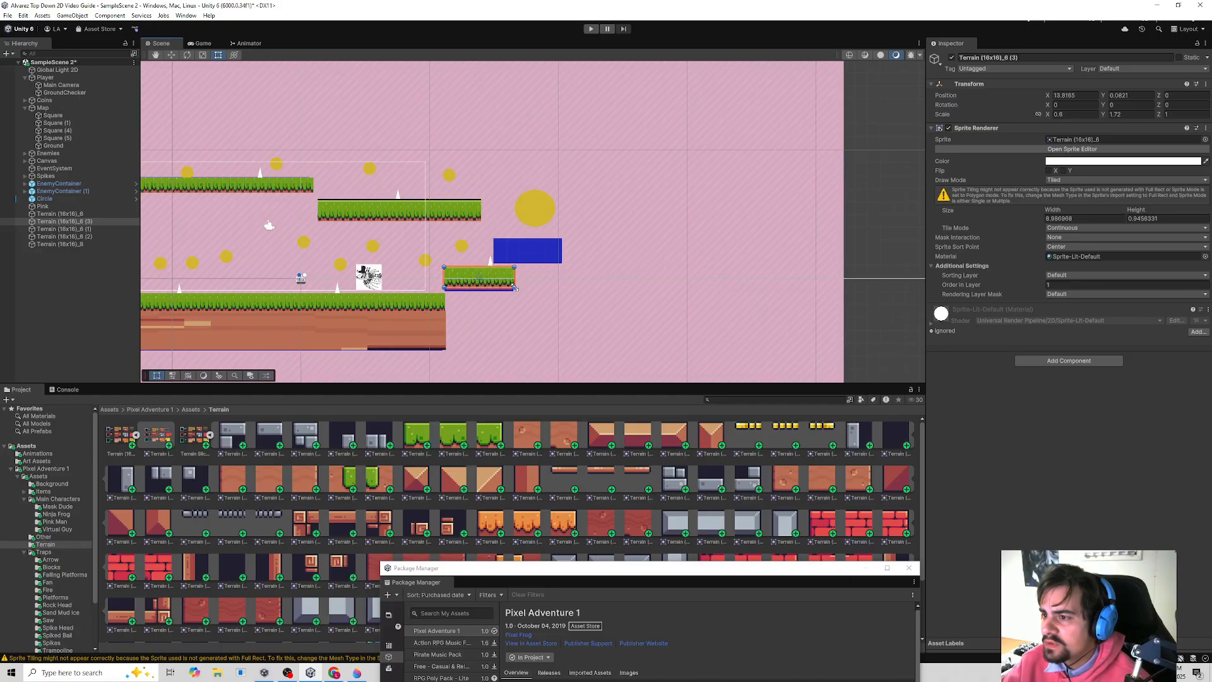
- Duplicate the short grass strip and place the copy over the higher blue step platform, at about X 17.65, Y 2.21
scroll(472, 292, "up", 1)
left_click(474, 292)
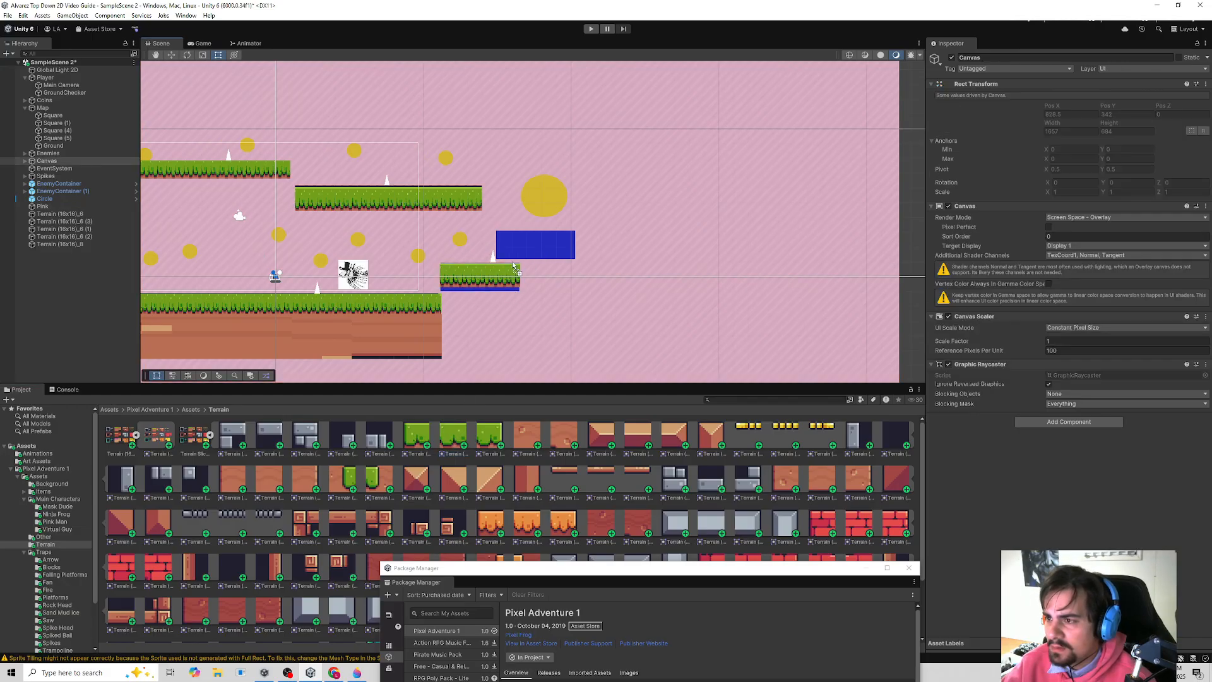
left_click(492, 273)
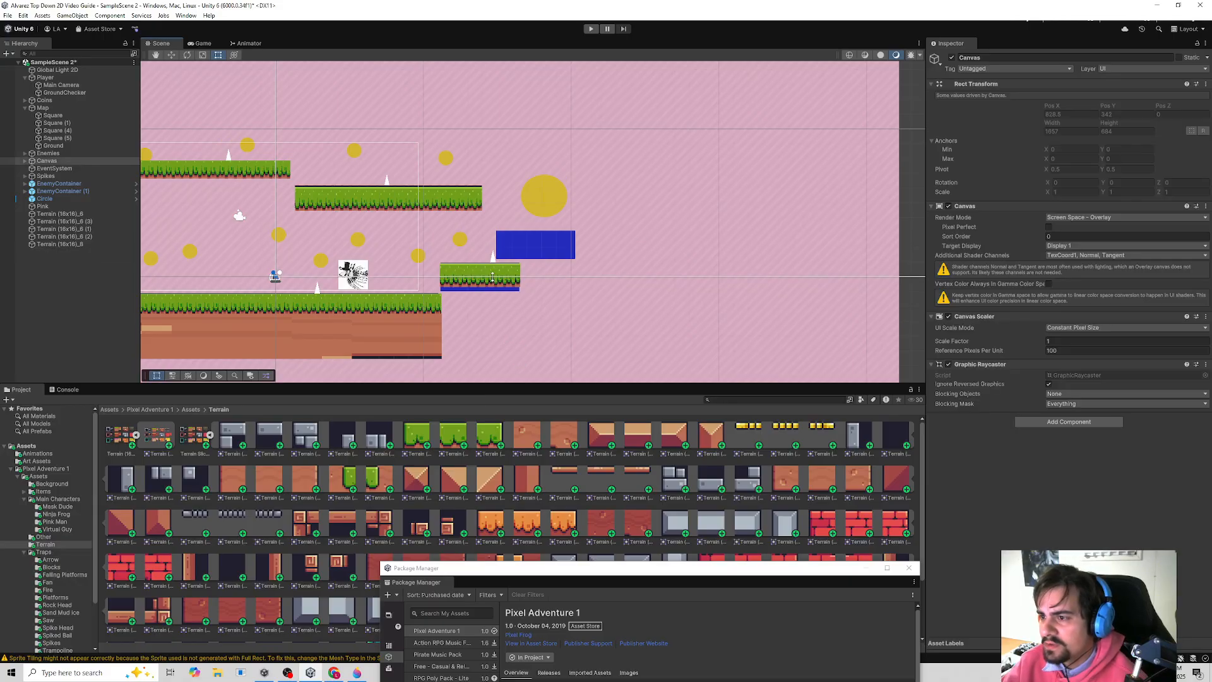
key("ctrl+d")
left_click_drag(497, 276, 559, 246)
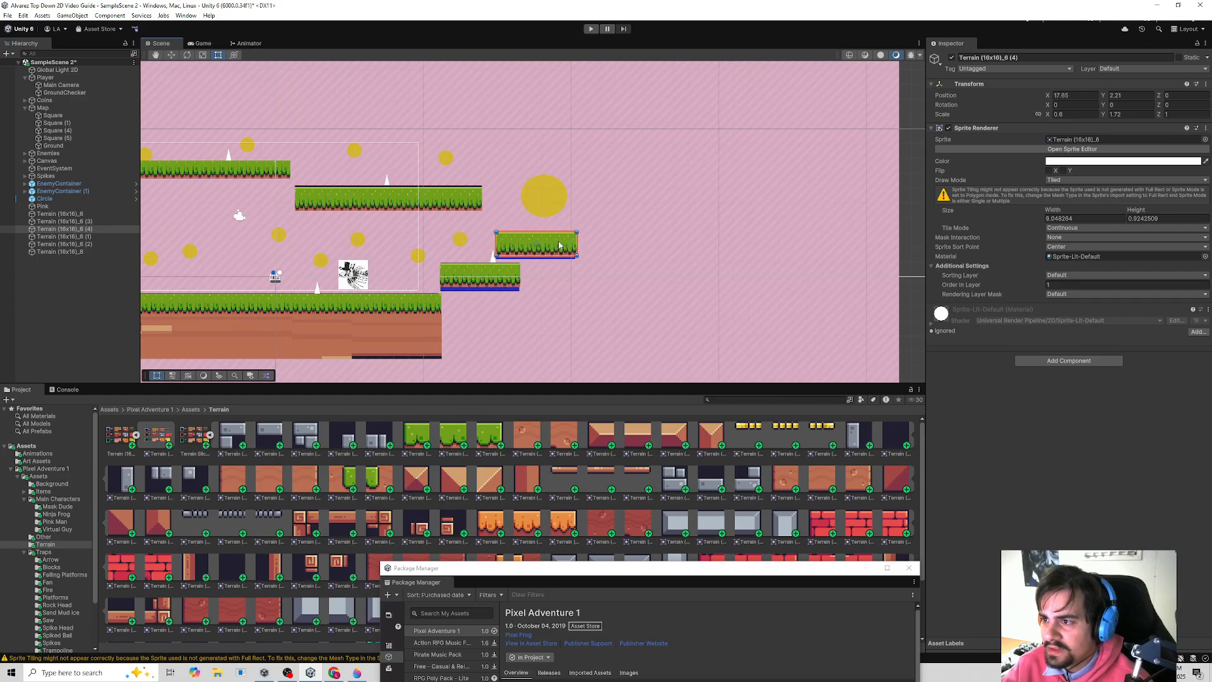
- Create an empty object named dECORATIONS and nest all six Terrain sprites under it
left_click(52, 281)
right_click(48, 274)
left_click(77, 426)
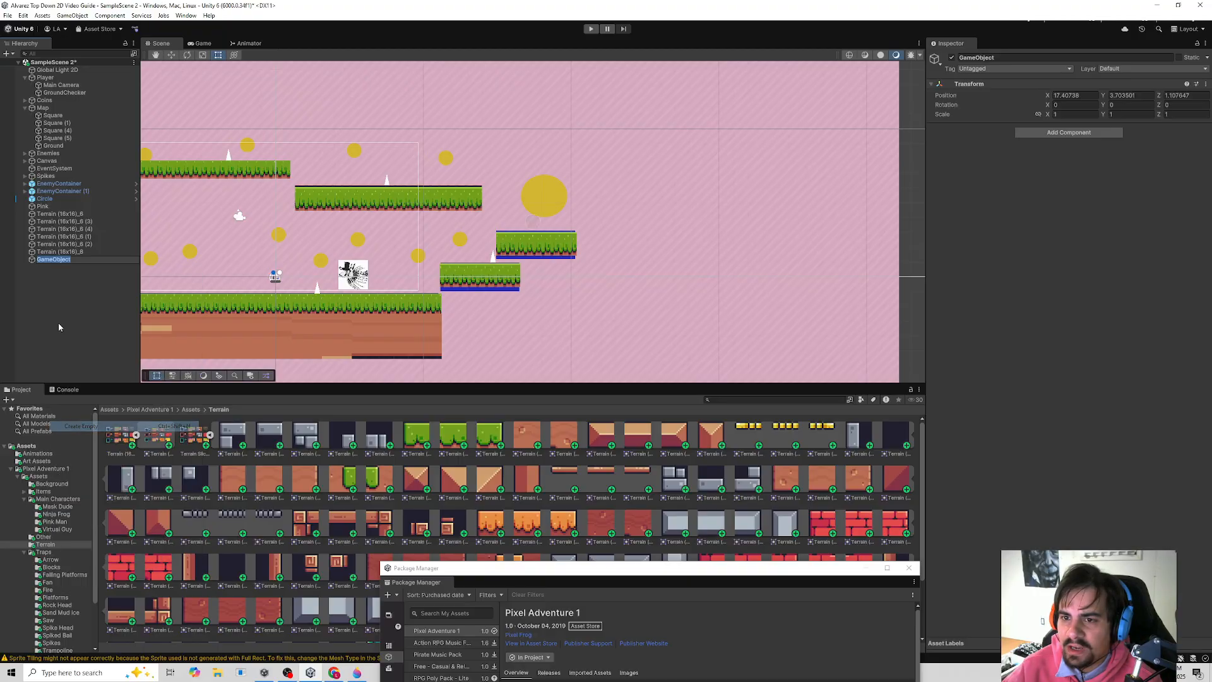
type("dEC")
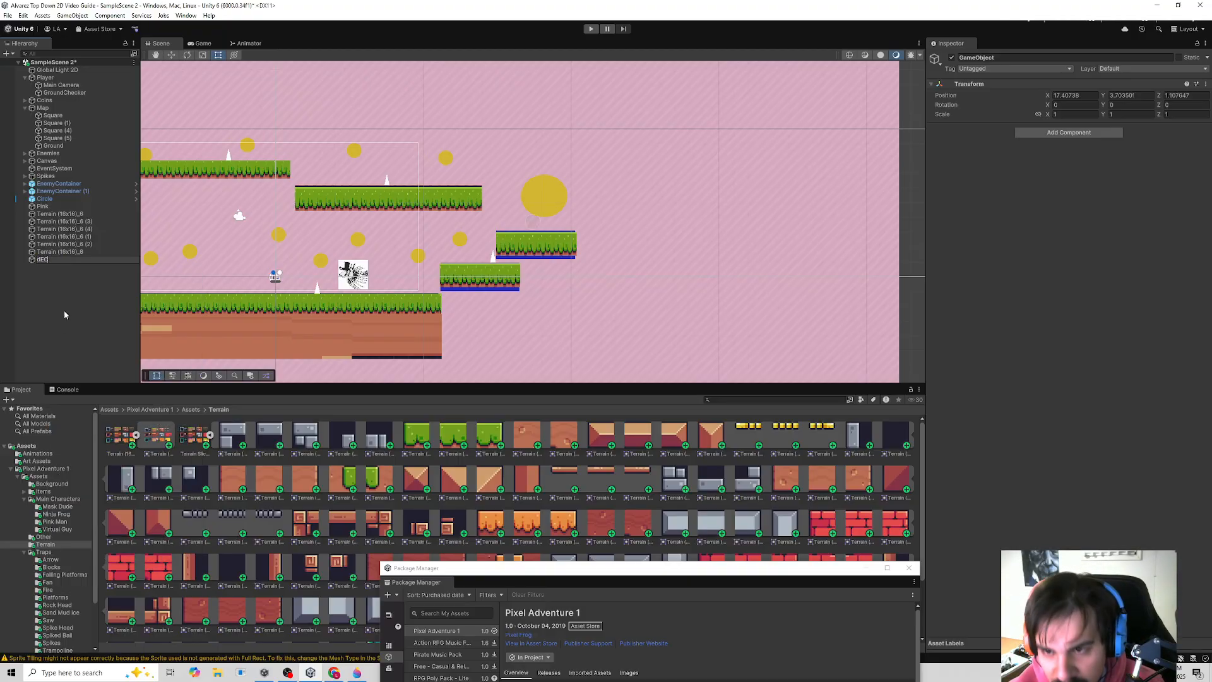
type("ORATIONS")
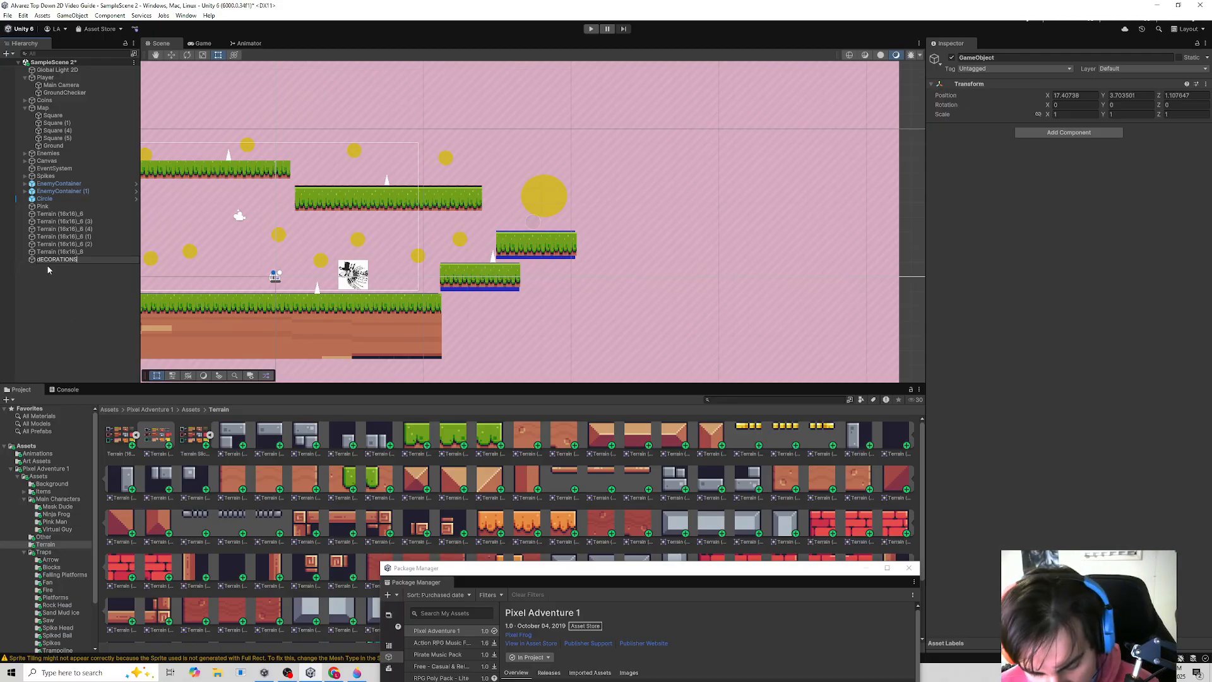
key("Return")
left_click(55, 215, "shift")
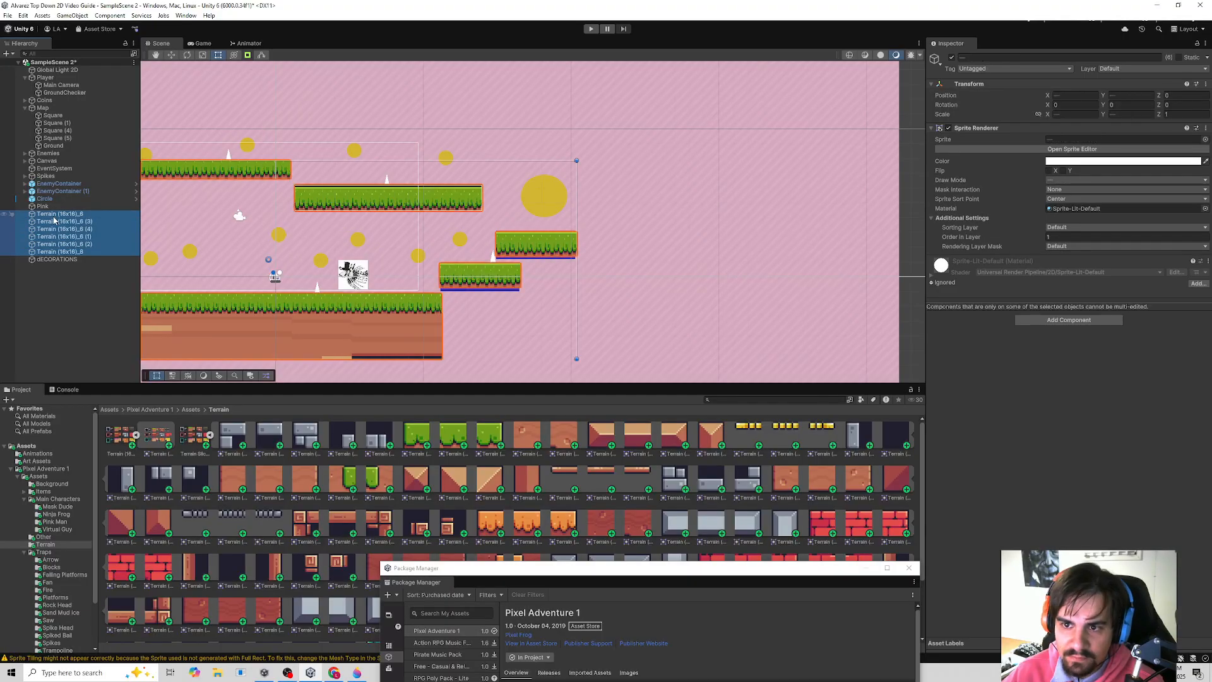
left_click_drag(52, 218, 66, 260)
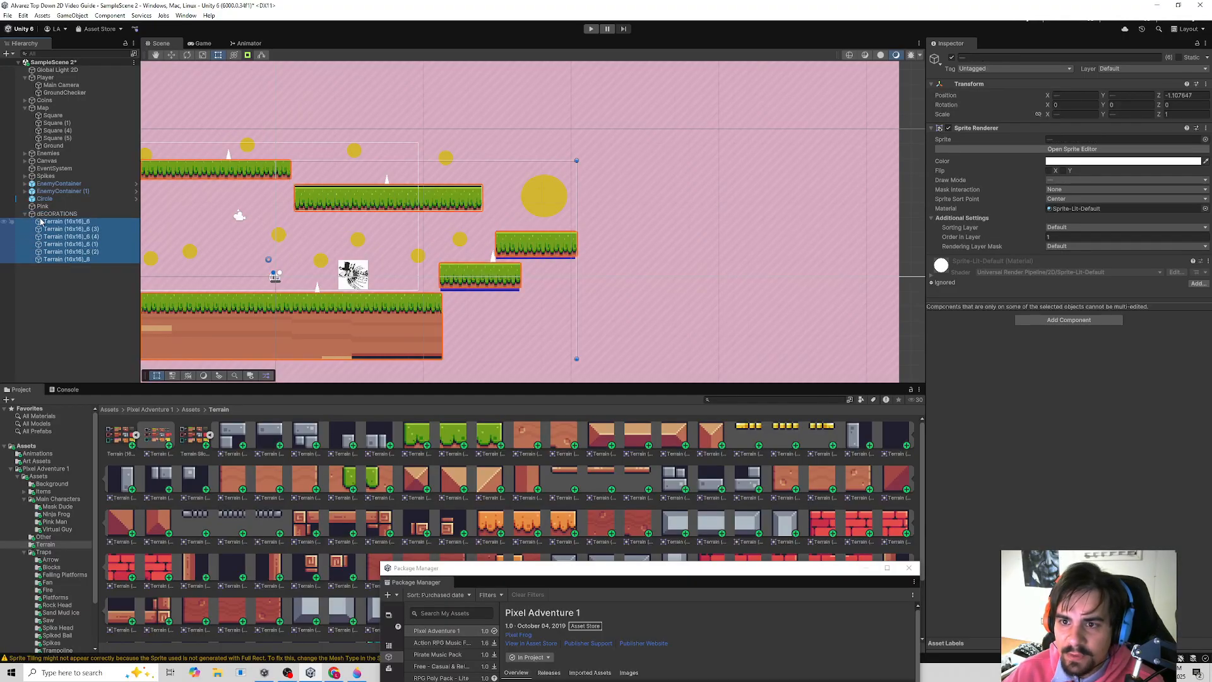
- Rename the dECORATIONS group as Art Overlays
right_click(49, 215)
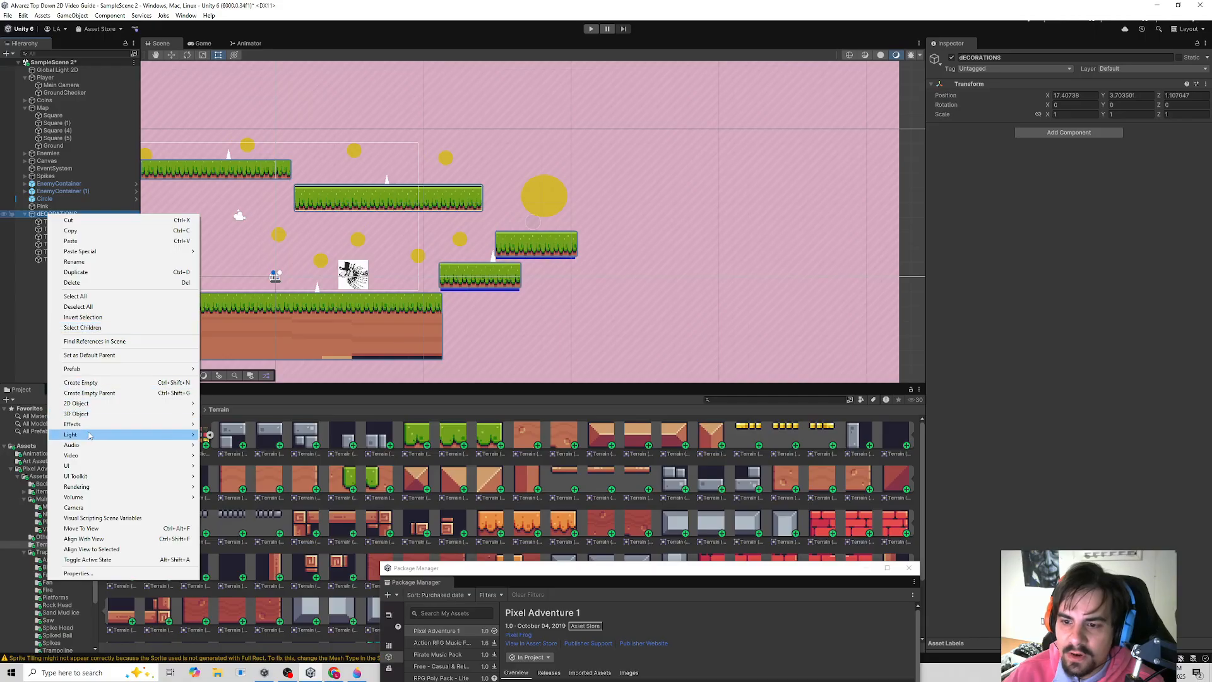
left_click(85, 261)
type("Art Overlays")
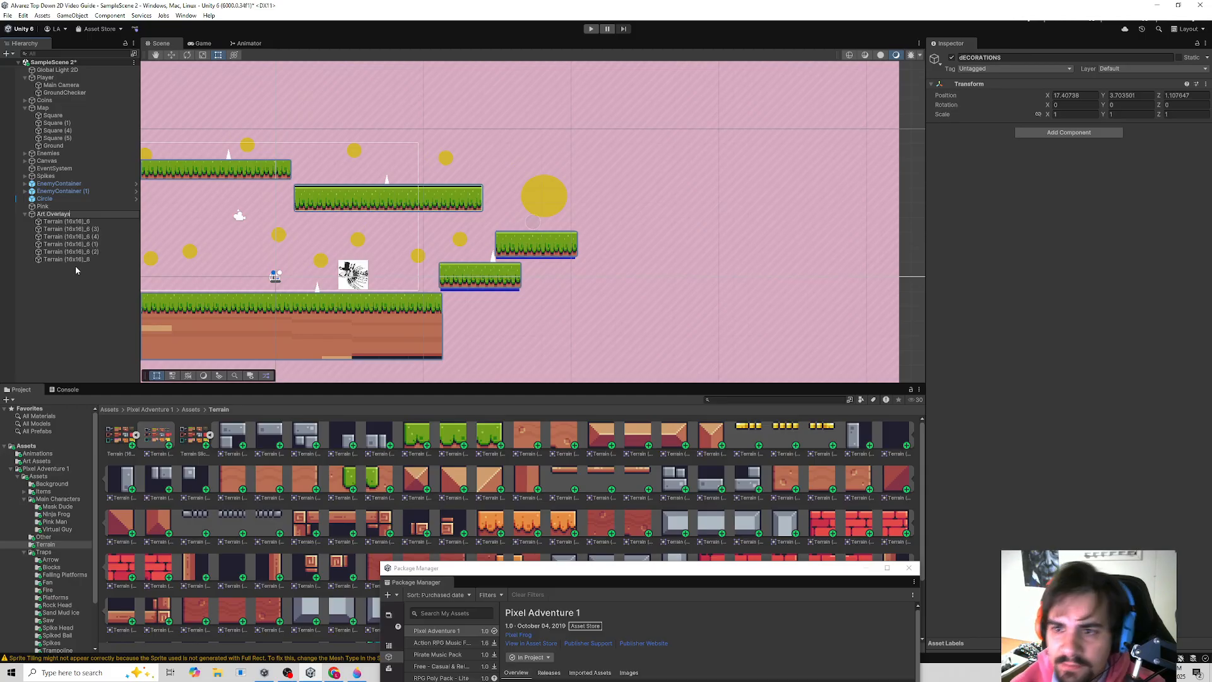
left_click(96, 297)
- Deactivate and reactivate the Art Overlays group to compare the level with and without the terrain art
middle_click_drag(265, 259, 523, 267)
left_click(63, 215)
left_click(952, 58)
left_click(952, 58)
left_click(952, 57)
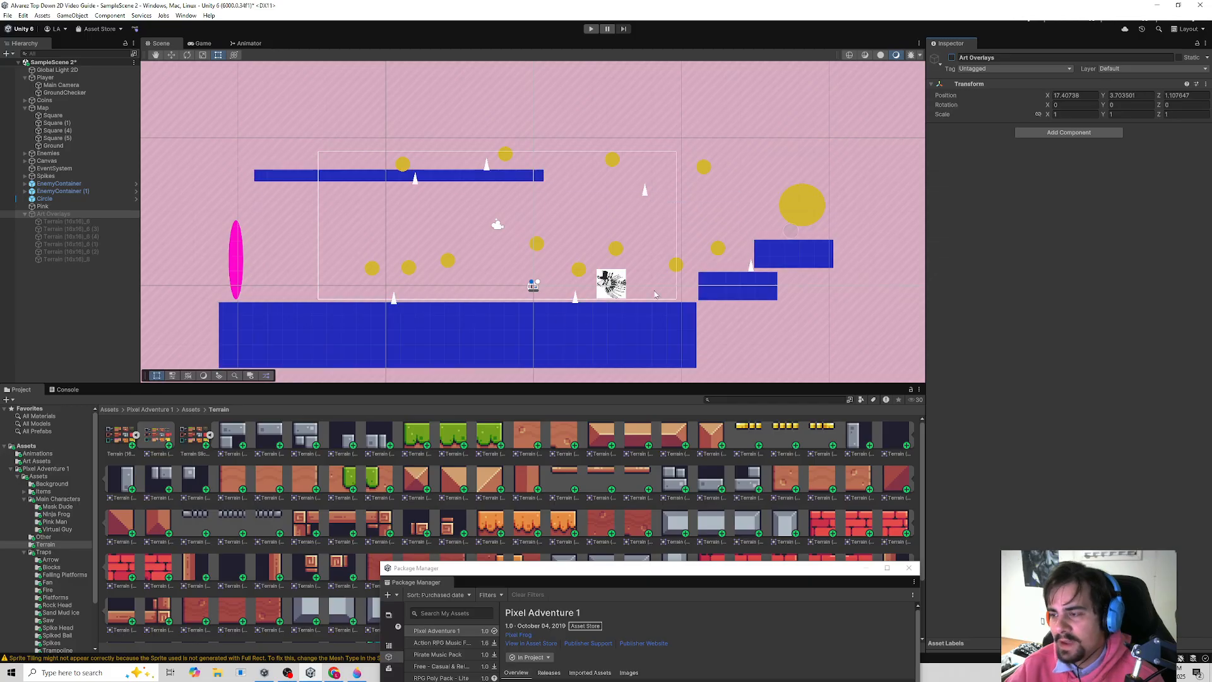
left_click(952, 57)
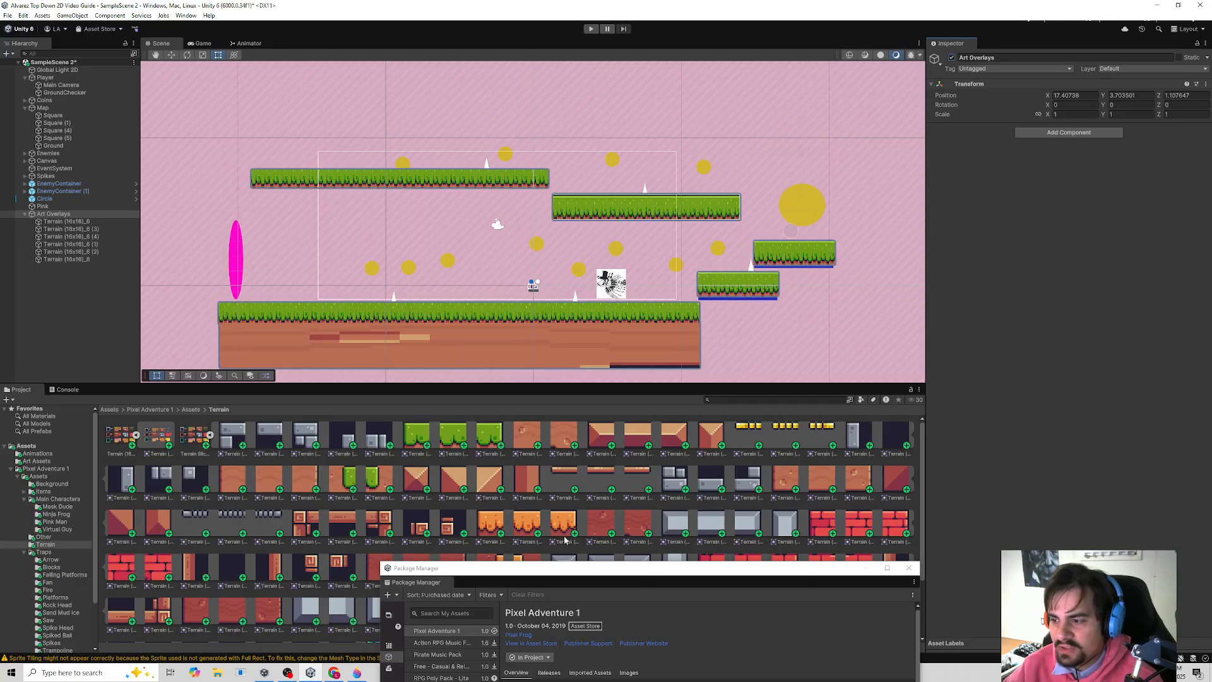
- Place the Idle sprite from Items/Boxes/Box2 just above the ground beside the pink ellipse, at about X -16.58, Y -0.41
left_click(149, 410)
double_click(122, 437)
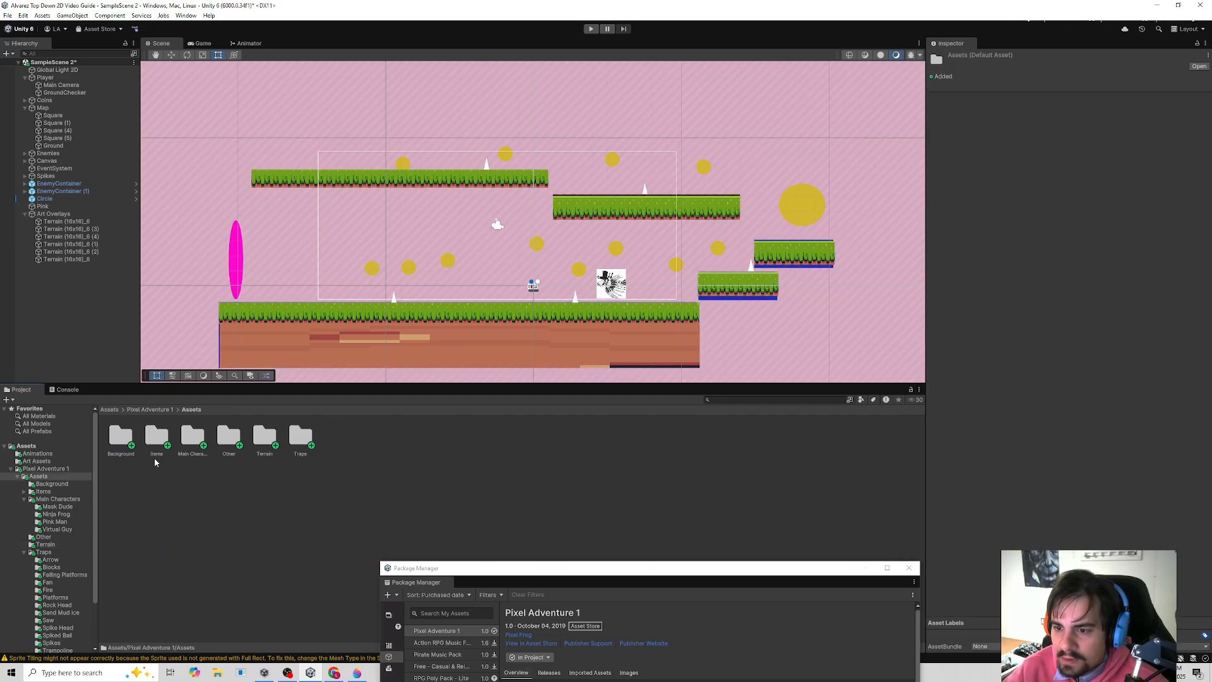
double_click(157, 437)
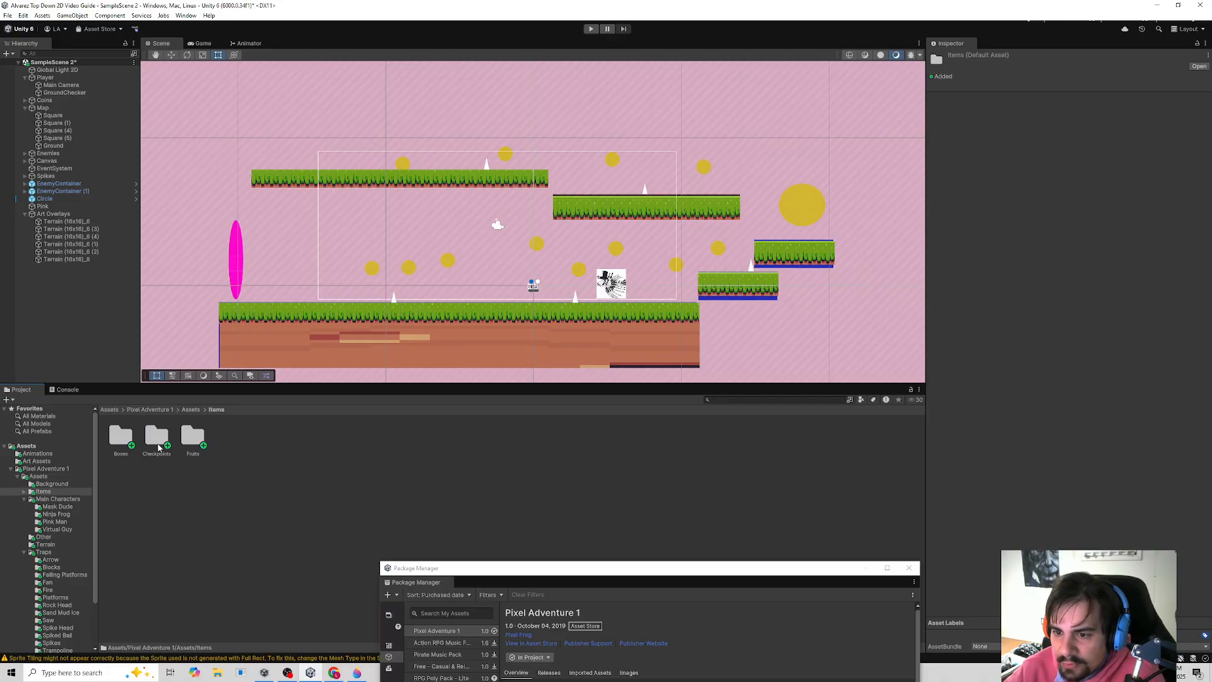
double_click(118, 444)
double_click(156, 438)
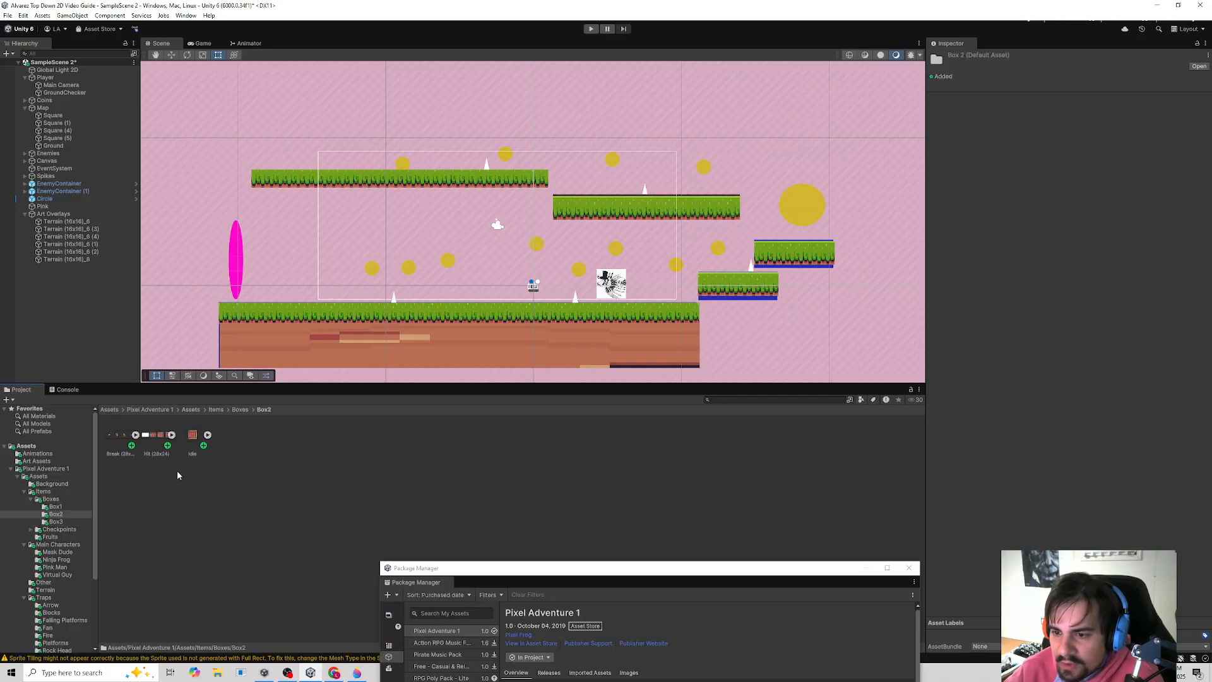
left_click(207, 435)
left_click_drag(228, 436, 289, 295)
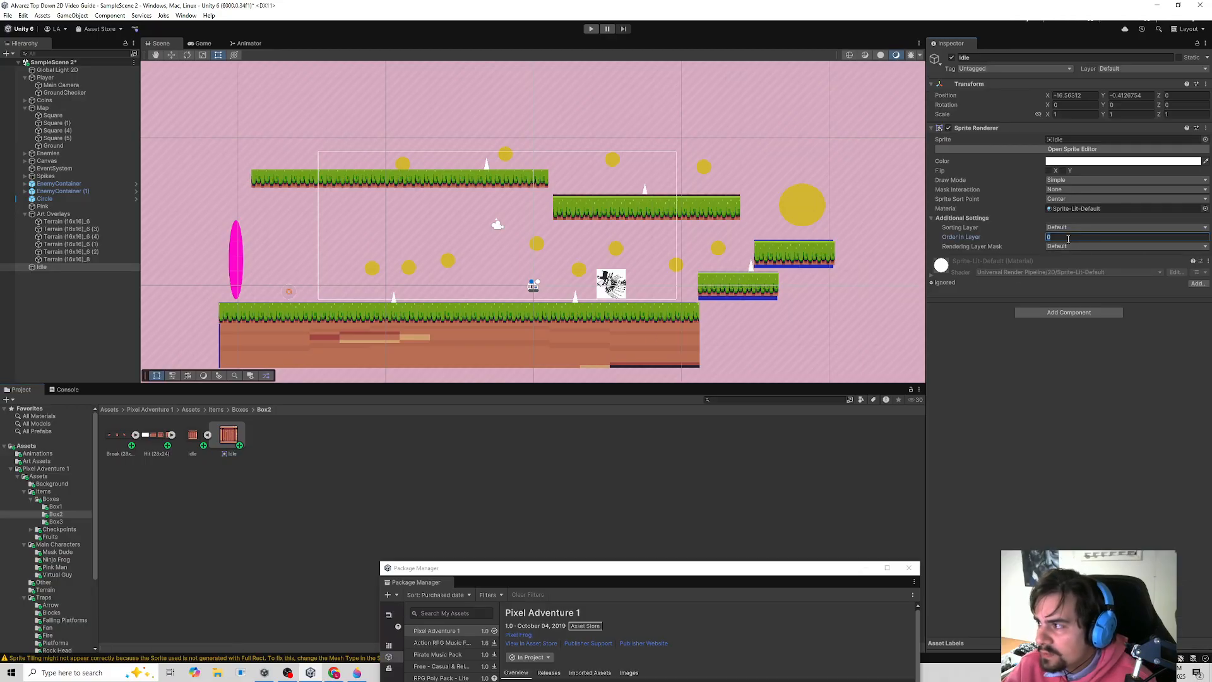
- Set the Pink background's order in layer to -10
left_click(285, 236)
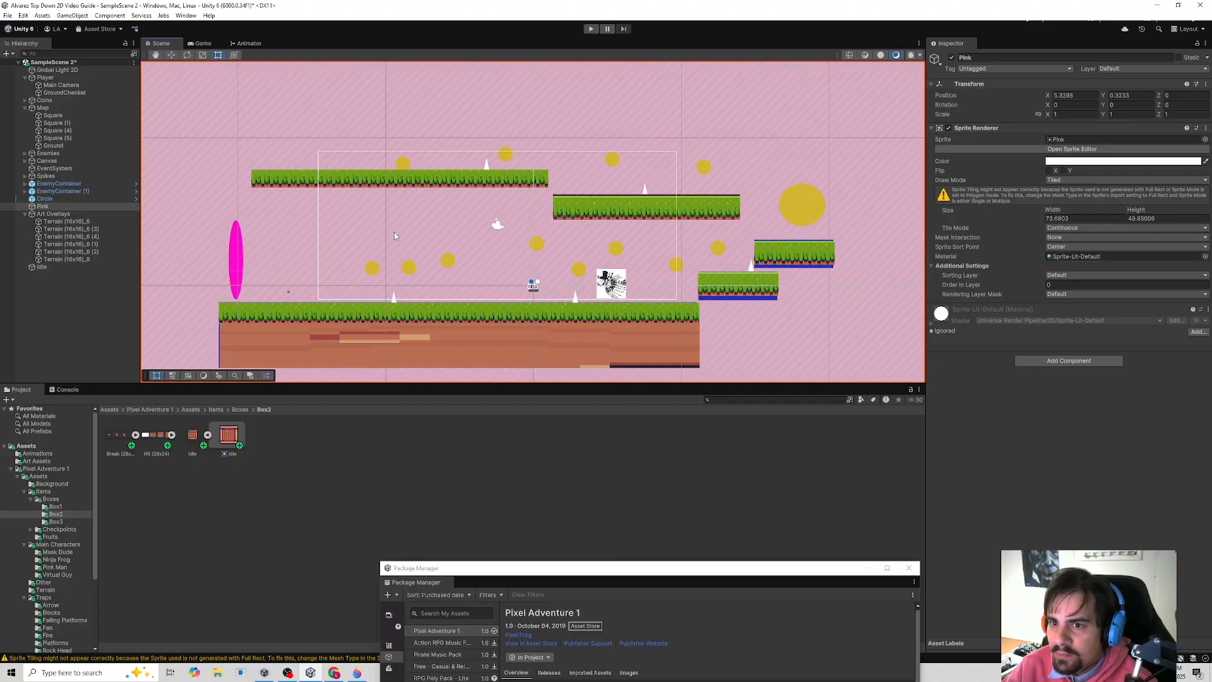
type("-10")
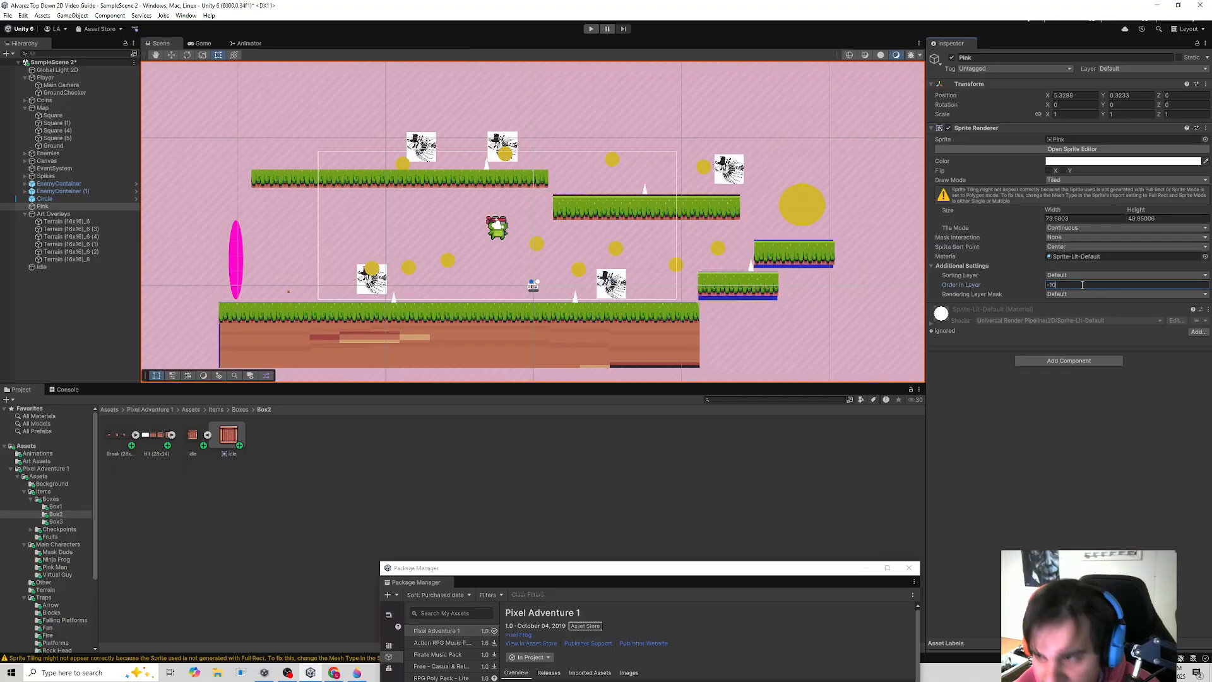
- Set the Box2 Idle texture's pixels per unit to 16 and save the import settings
left_click(192, 438)
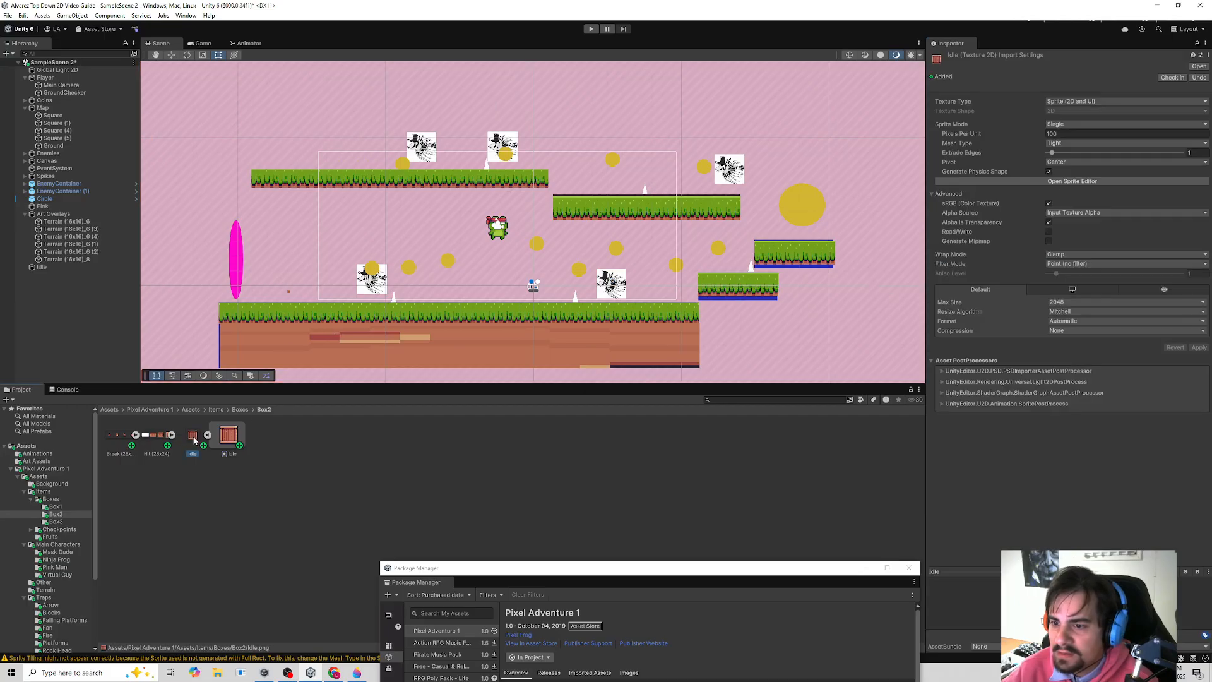
left_click(1059, 133)
type("16")
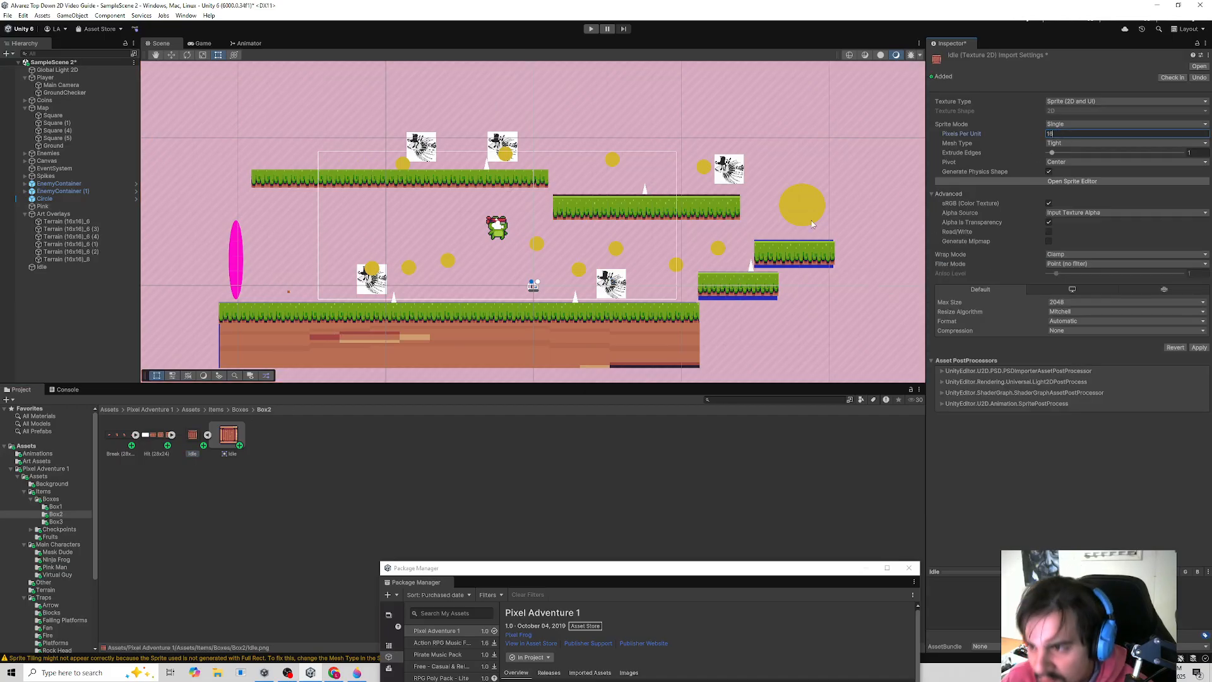
left_click(1094, 464)
left_click(805, 349)
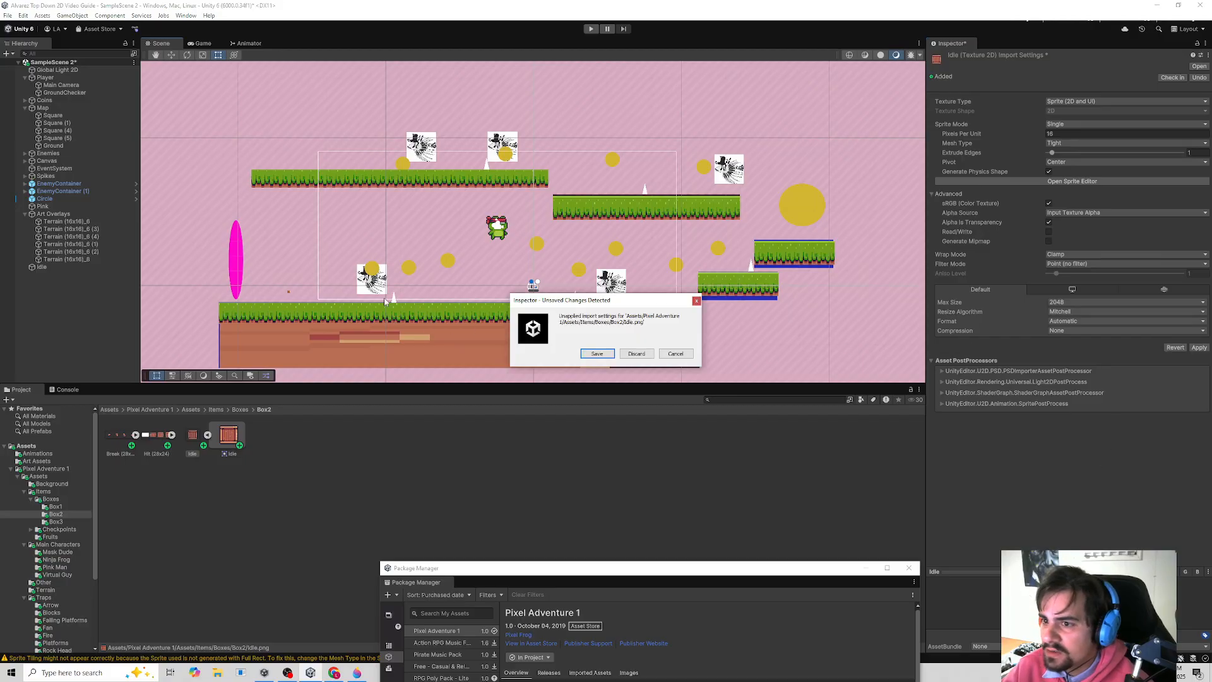
left_click(598, 355)
scroll(287, 295, "up", 2)
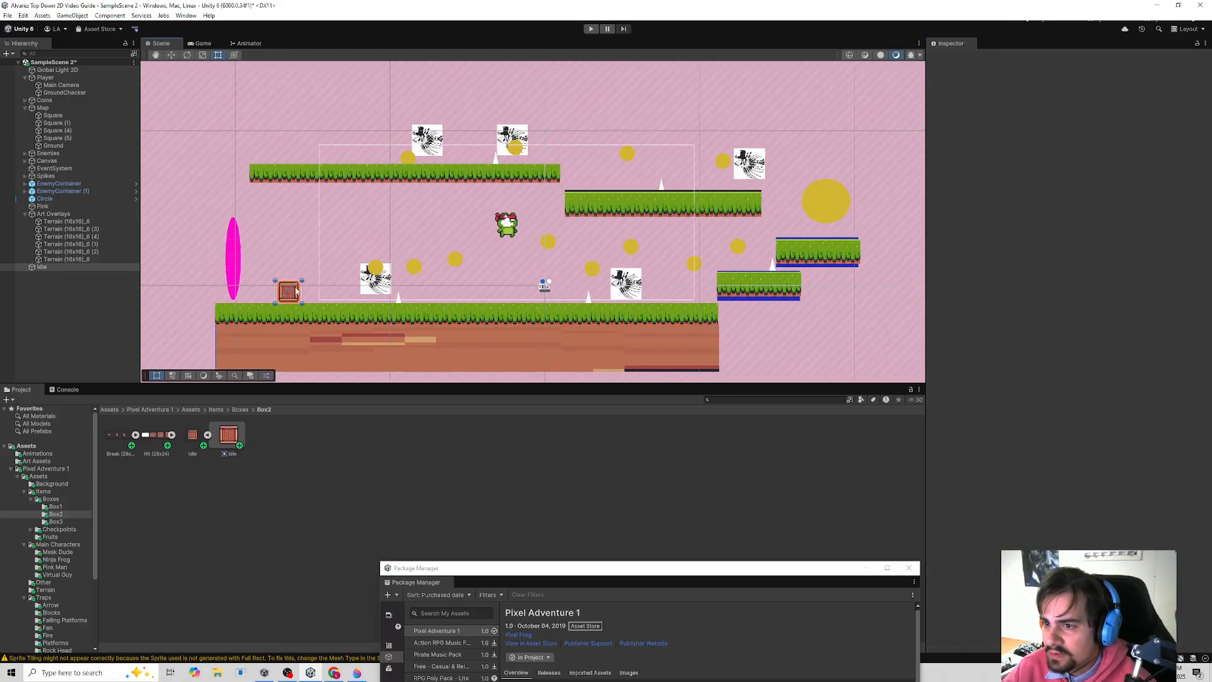
- Select the Idle box beside the pink ellipse and switch the editor to the Default layout
left_click(288, 295)
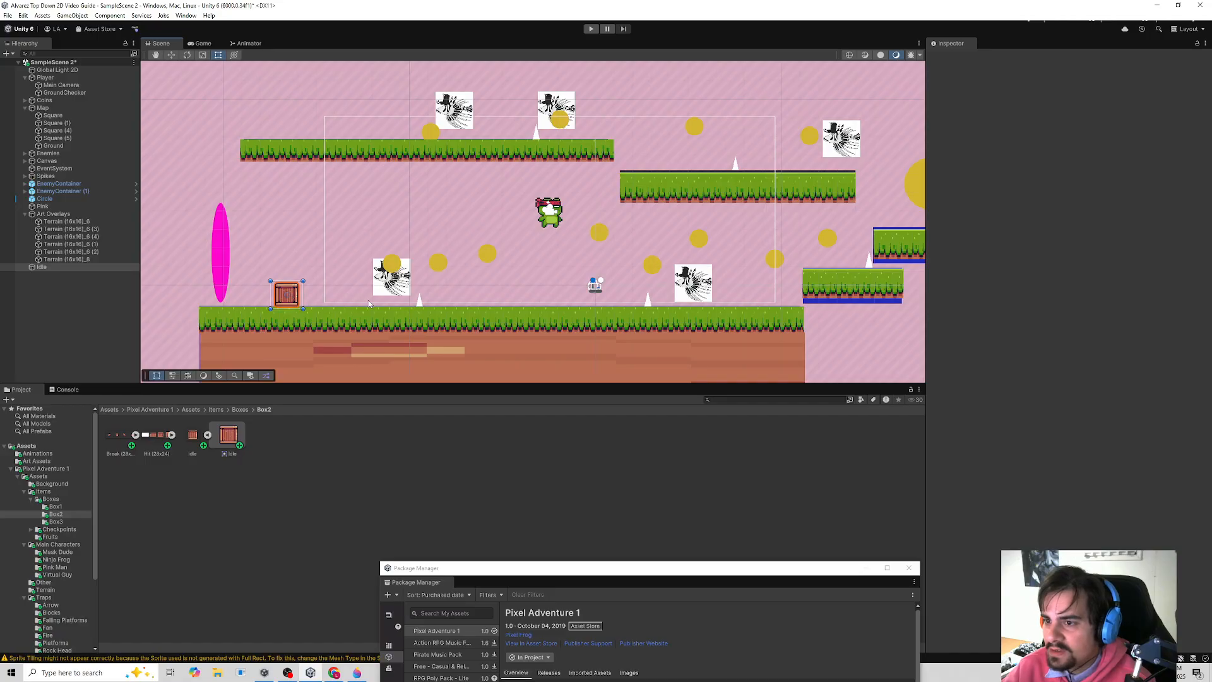
left_click(71, 268)
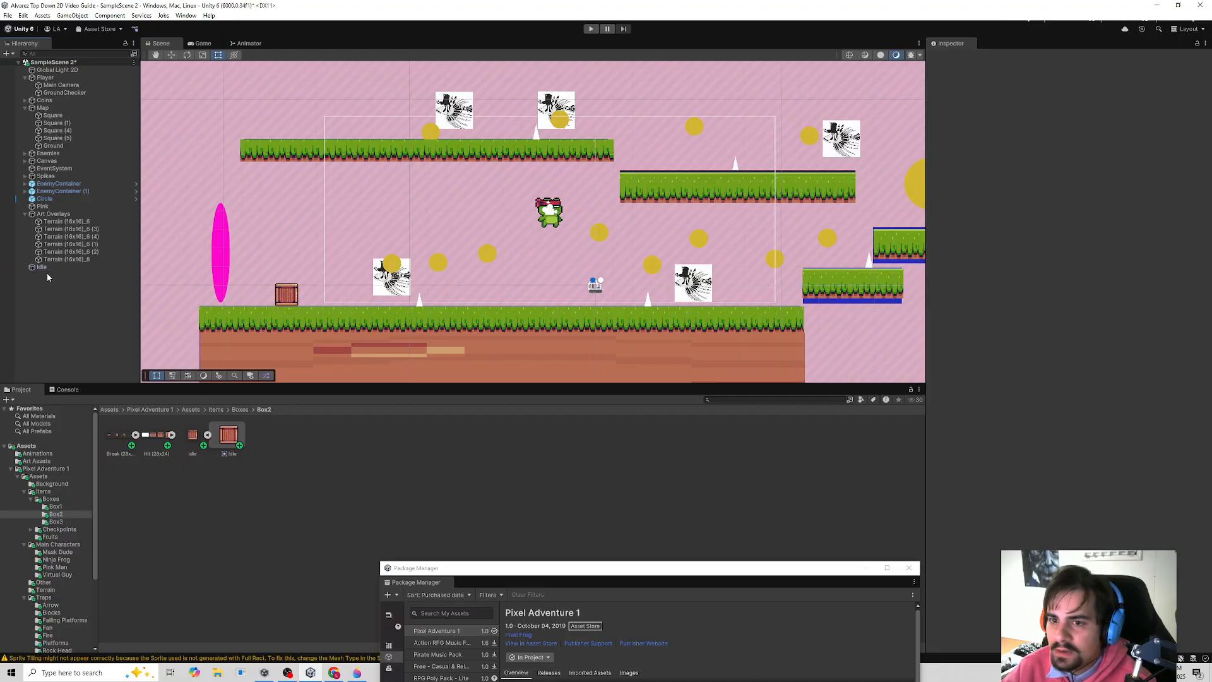
left_click(1191, 29)
left_click(1159, 64)
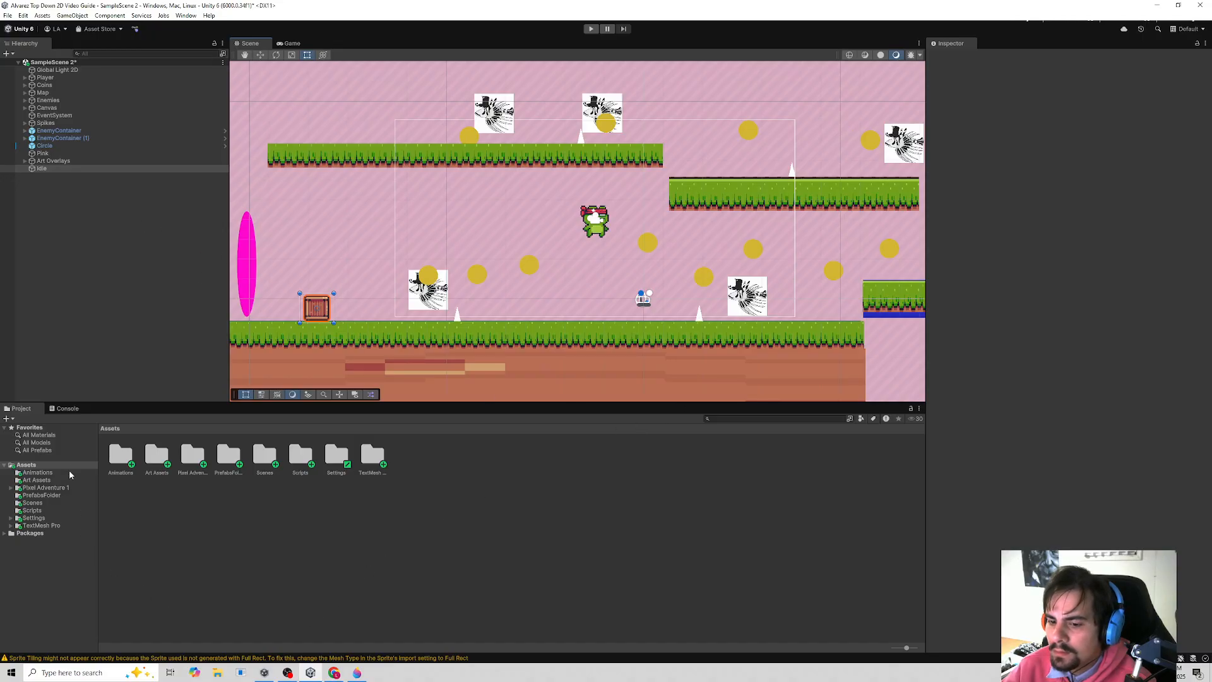
- Duplicate the Idle box and place the copy just above the ground, below the frog player, at about X -4.21, Y -0.68
key("ctrl+d")
left_click_drag(317, 308, 560, 311)
- Check the Inspector with the PlayerController script and the box copy selected, read the Console messages, and close the code editor
double_click(301, 454)
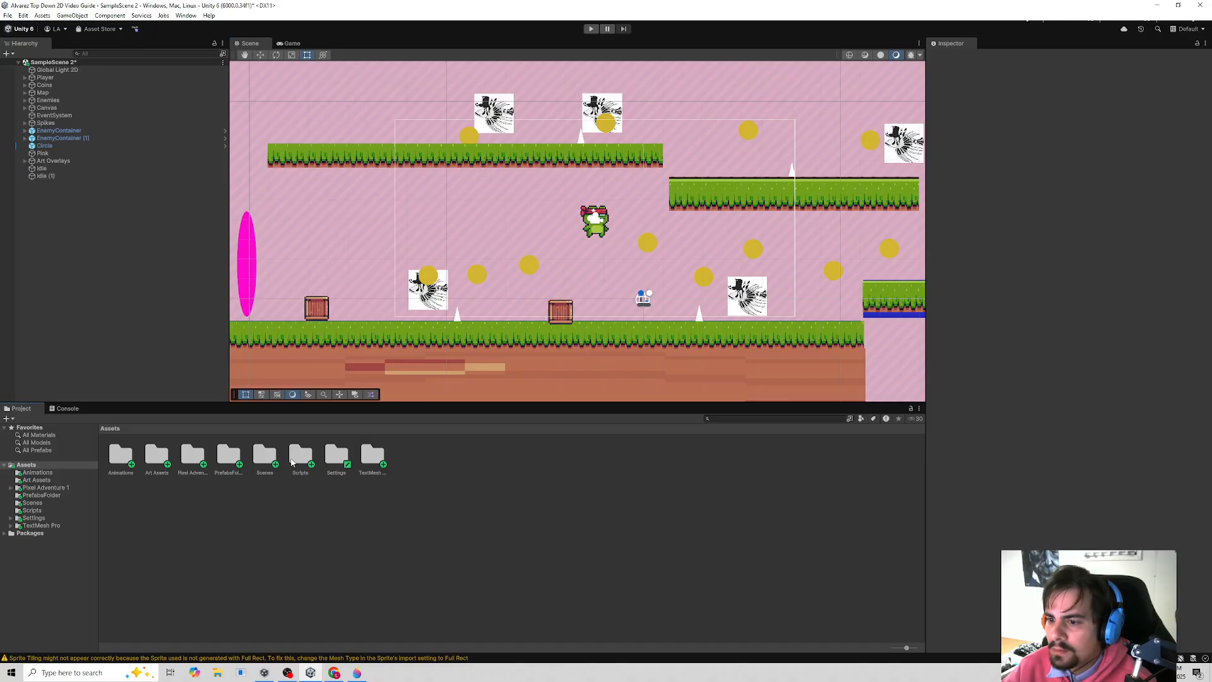
left_click(228, 455)
left_click(1069, 60)
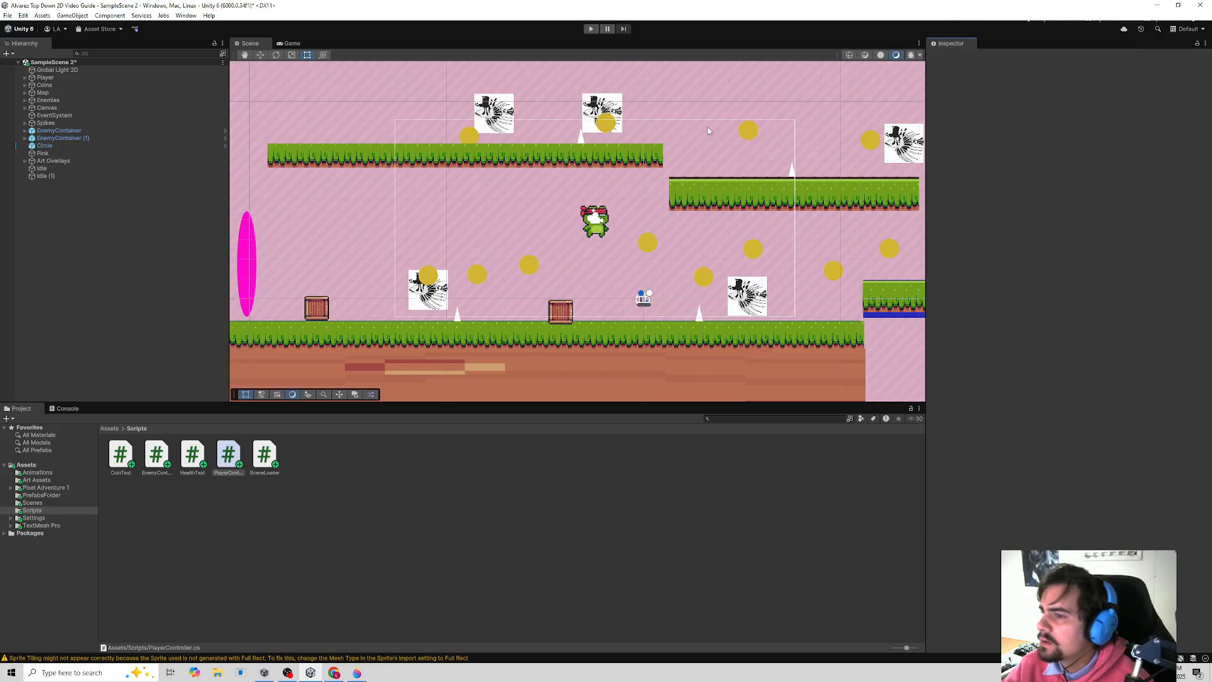
left_click(560, 313)
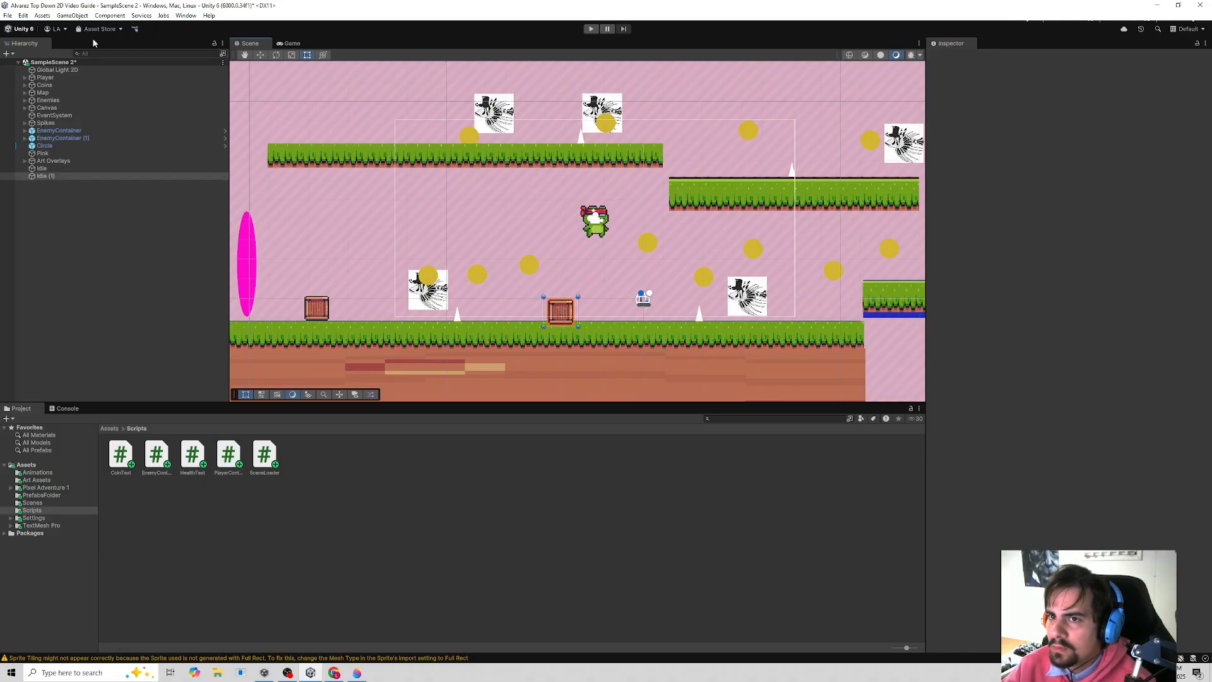
left_click(65, 409)
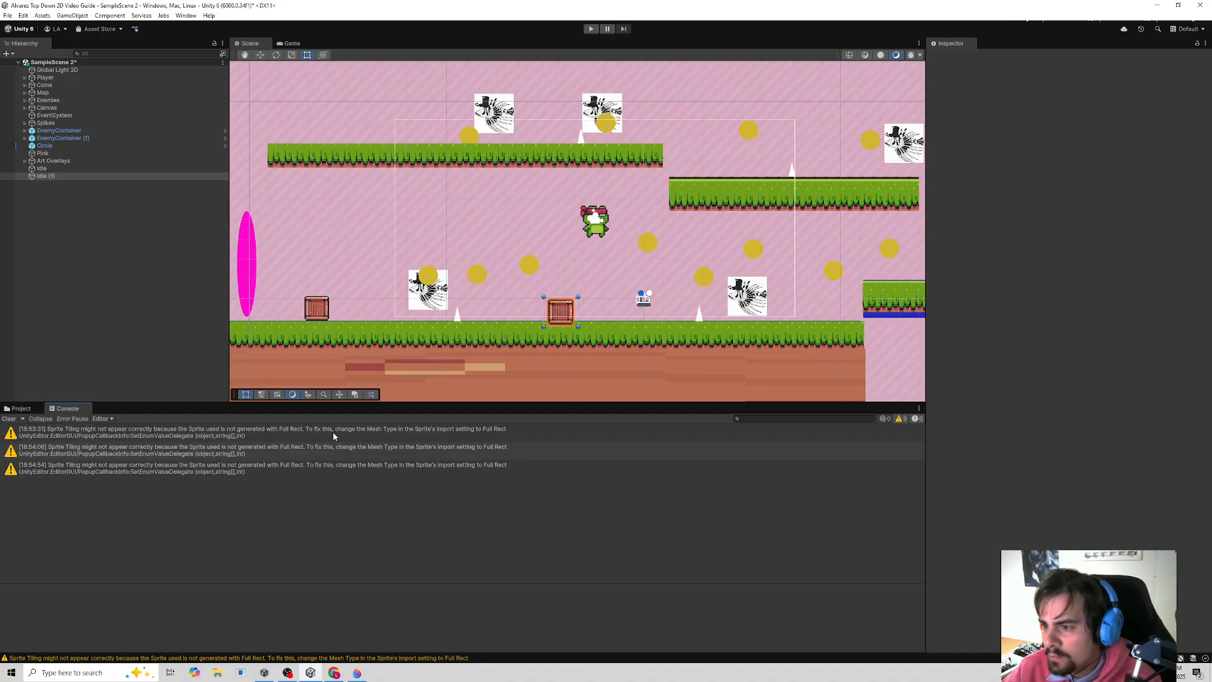
left_click(21, 409)
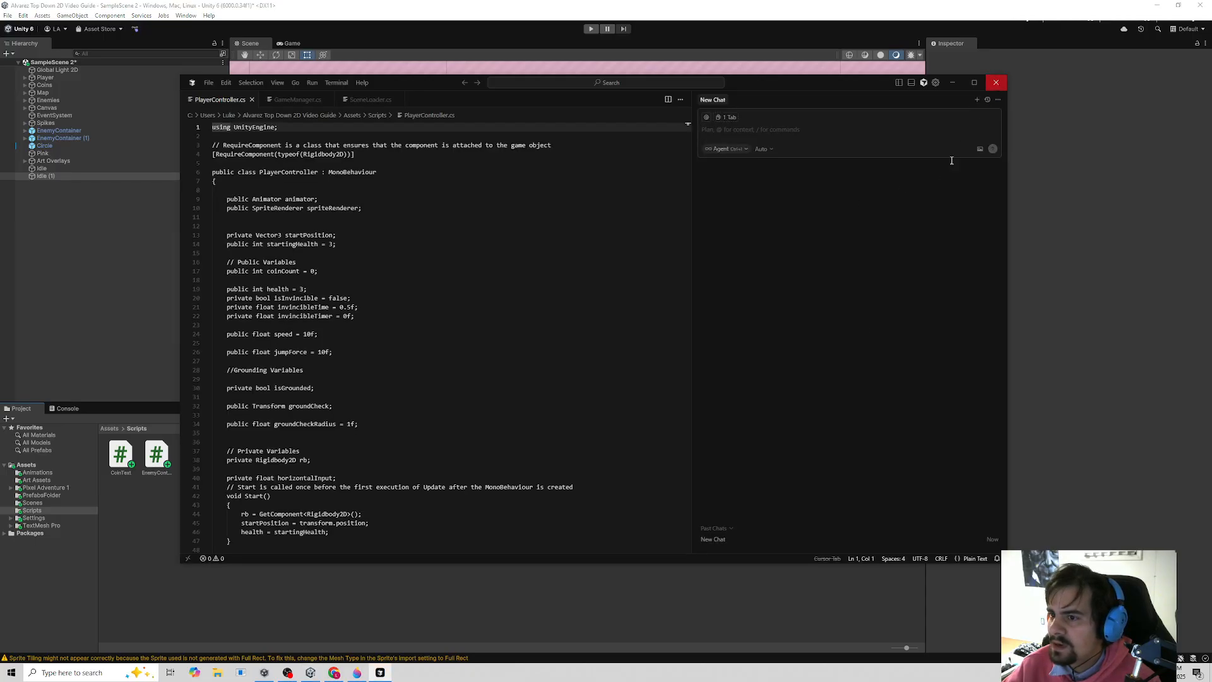
left_click(996, 83)
- Set the Inspector to Normal mode and reapply the Default editor layout
left_click(1205, 43)
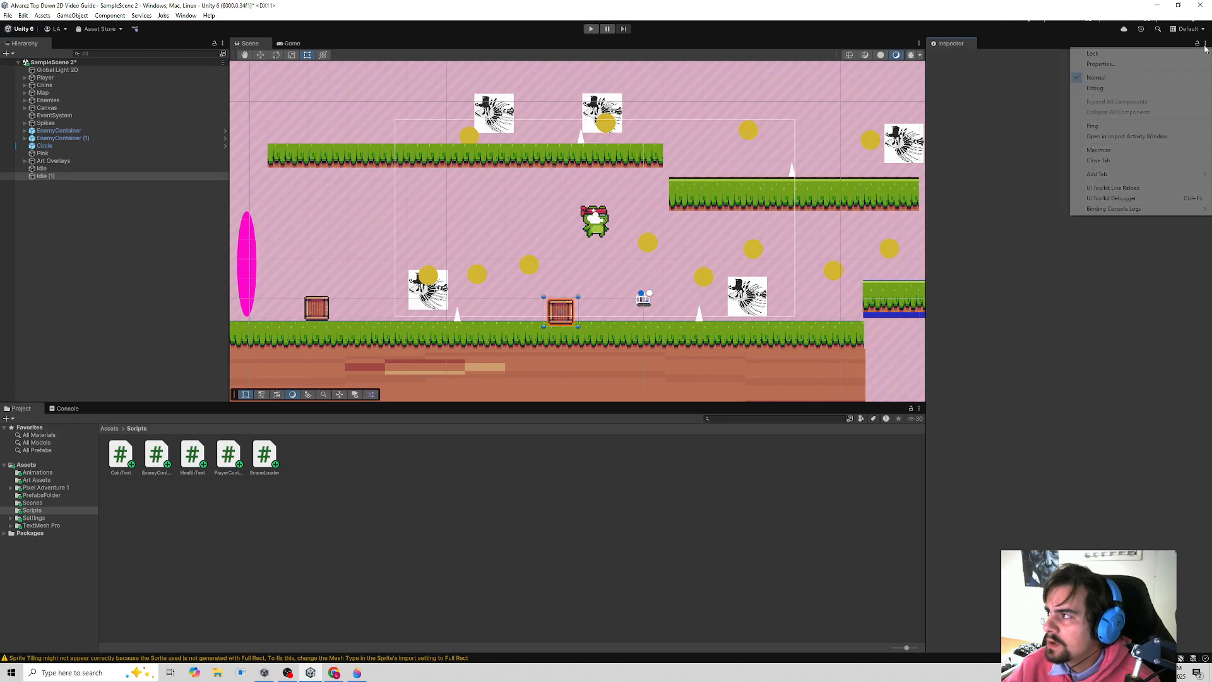
left_click(1115, 80)
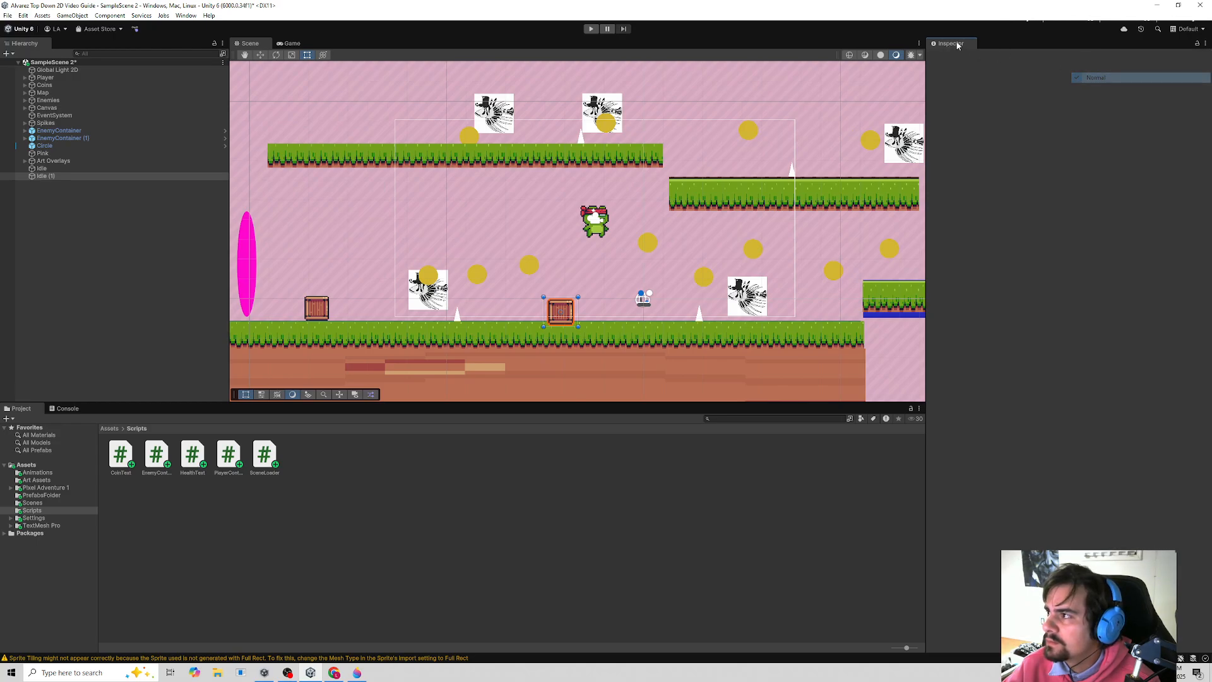
left_click(1187, 28)
left_click(1136, 61)
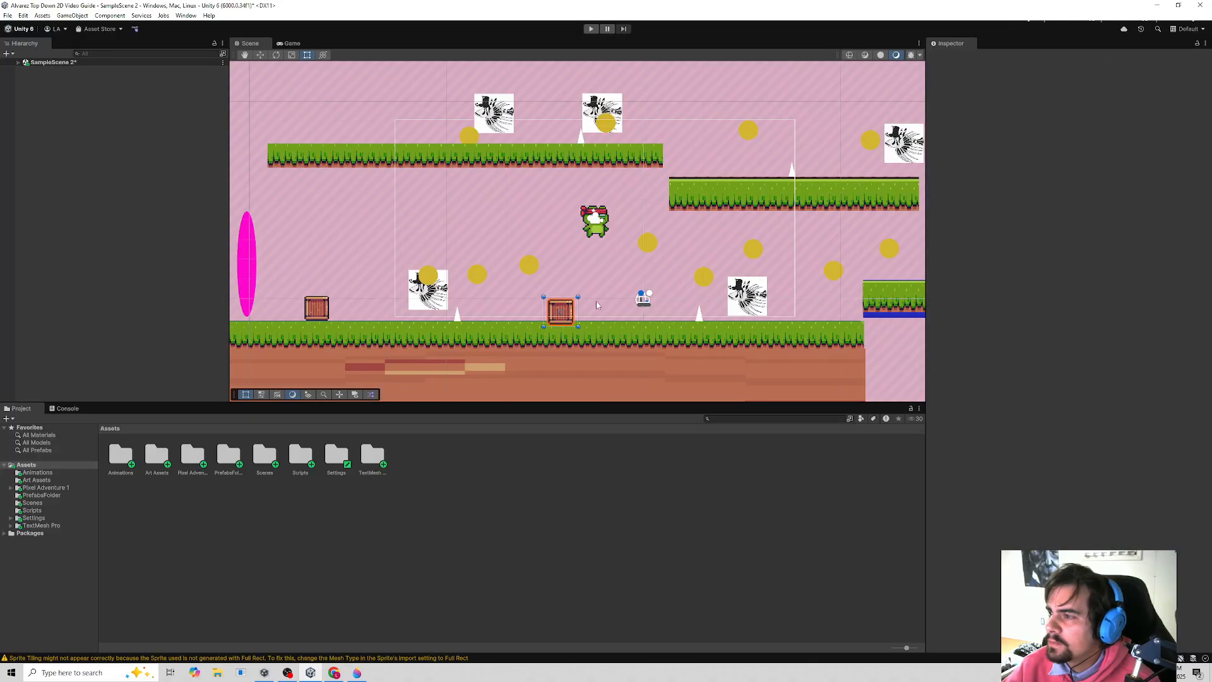
- Save the current scene
left_click(377, 257)
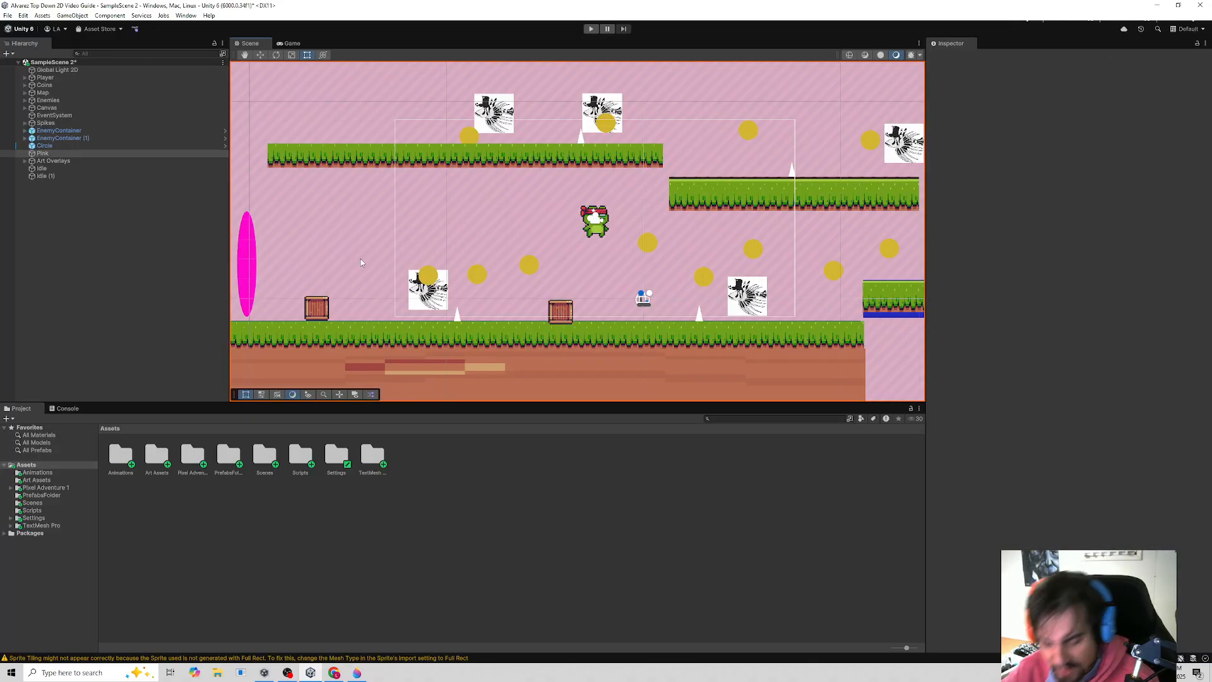
key("ctrl+s")
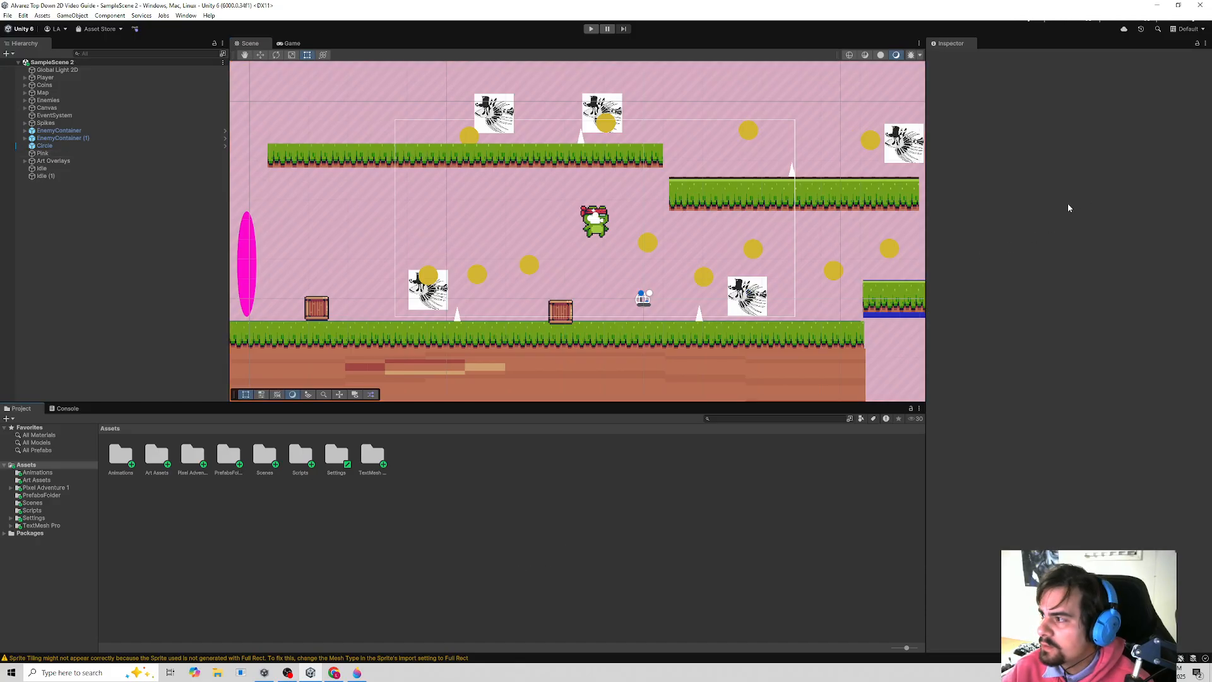
- Select the ground's terrain overlay and the box objects in turn, and maximize the Inspector to examine their properties
left_click(398, 262)
left_click(25, 160)
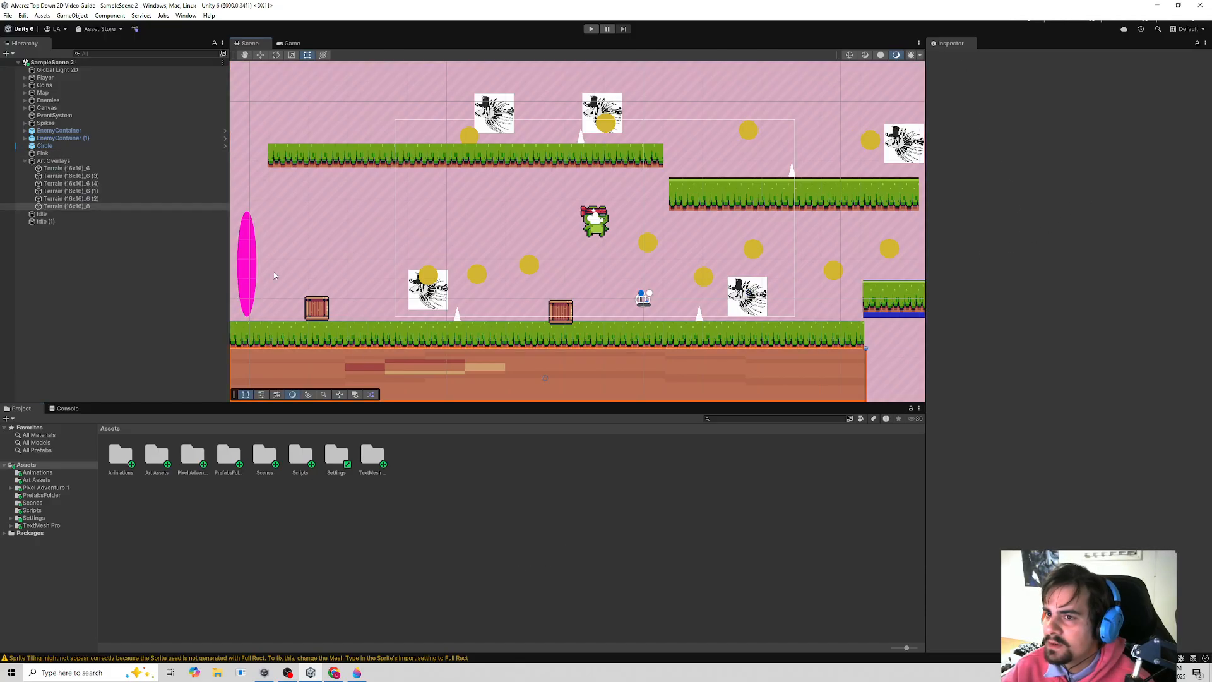
left_click(57, 222)
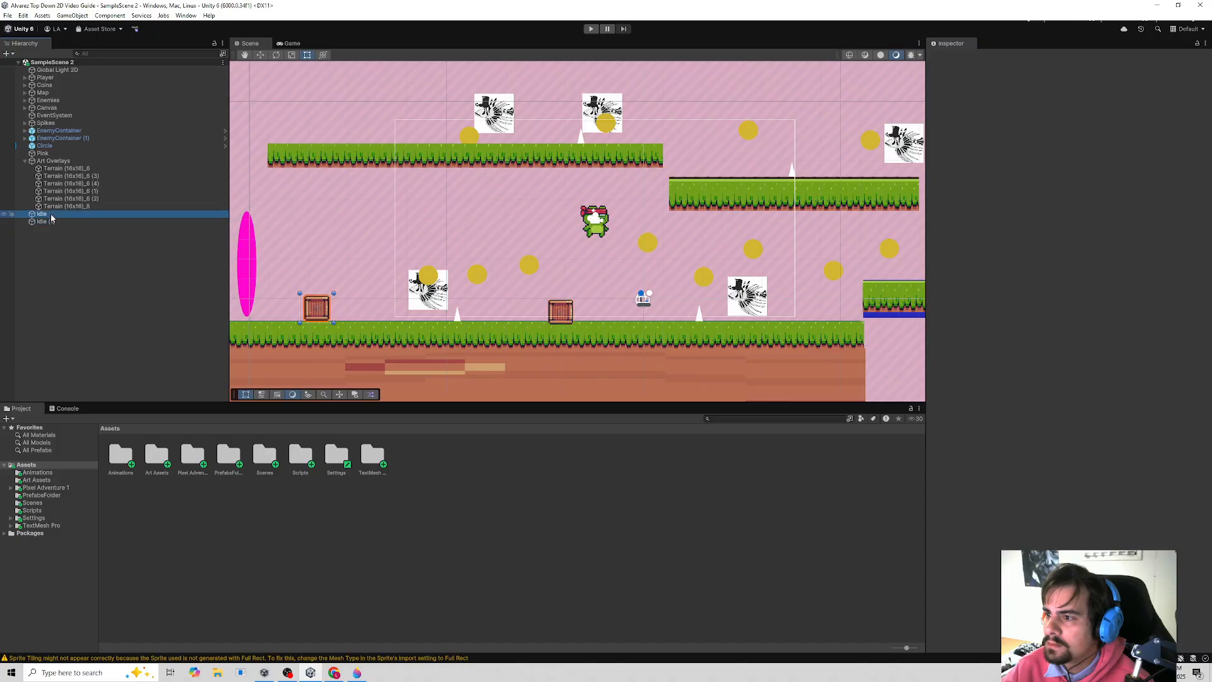
left_click(986, 56)
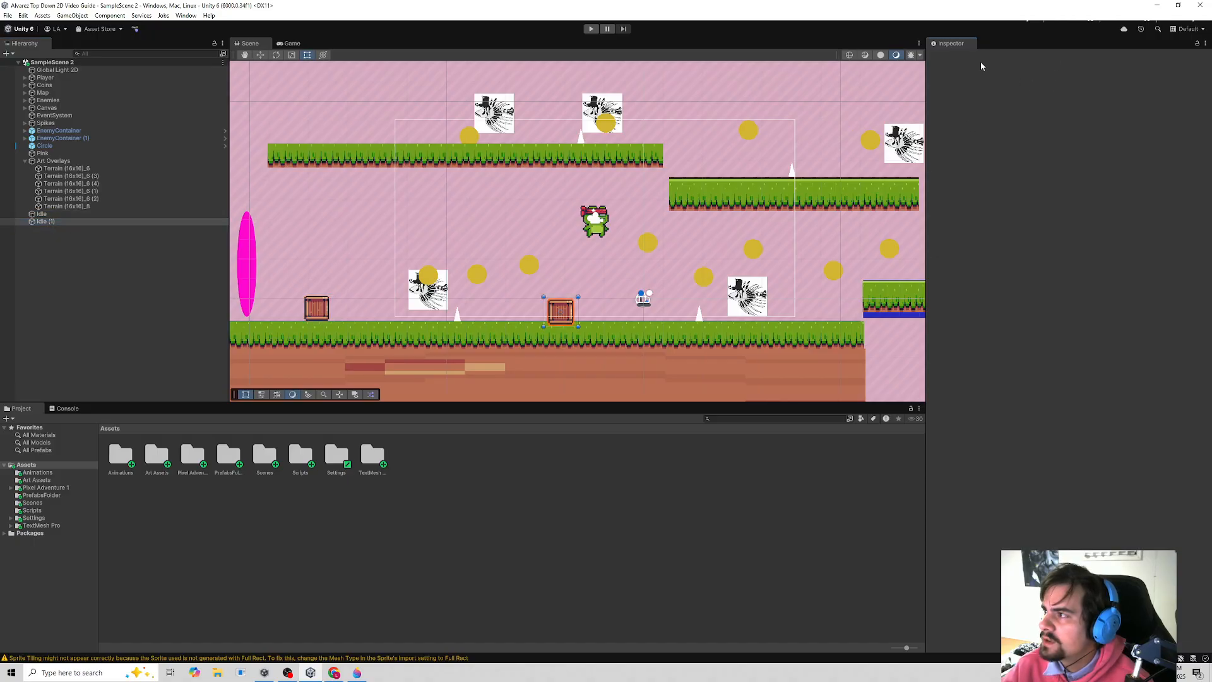
double_click(953, 44)
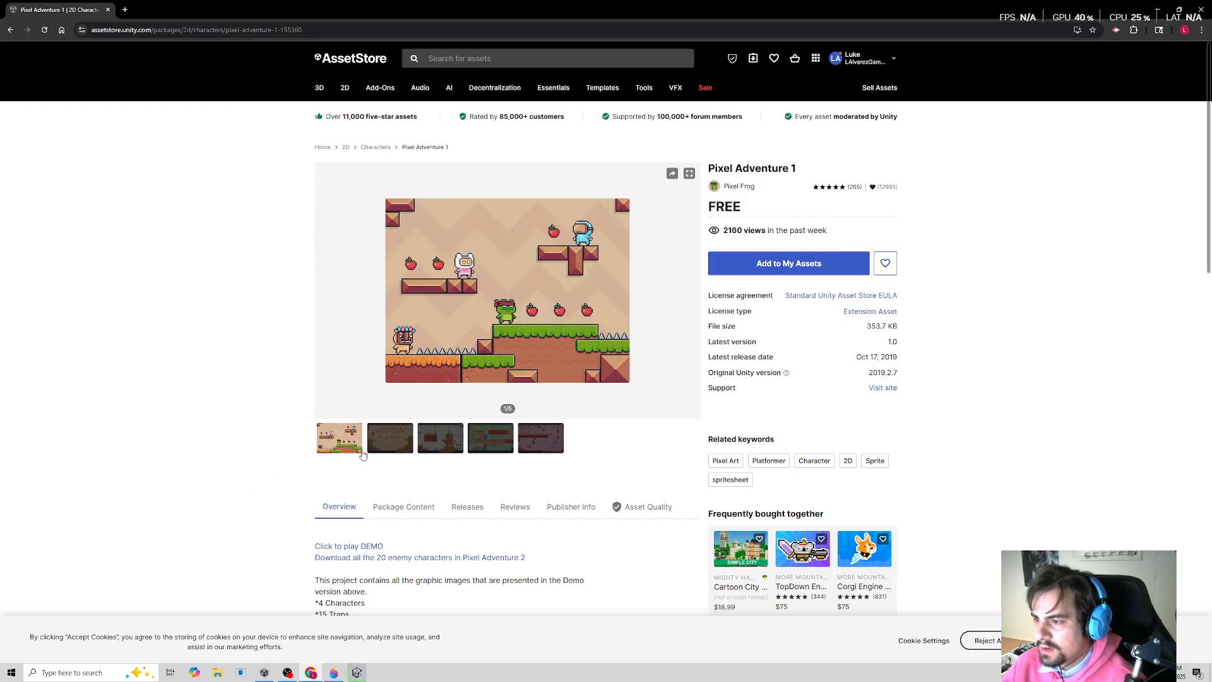
- Find 2D Pixel Art Platformer | Biome - American Forest among the Asset Store's free 2D assets and add it to My Assets, accepting the terms
left_click(10, 30)
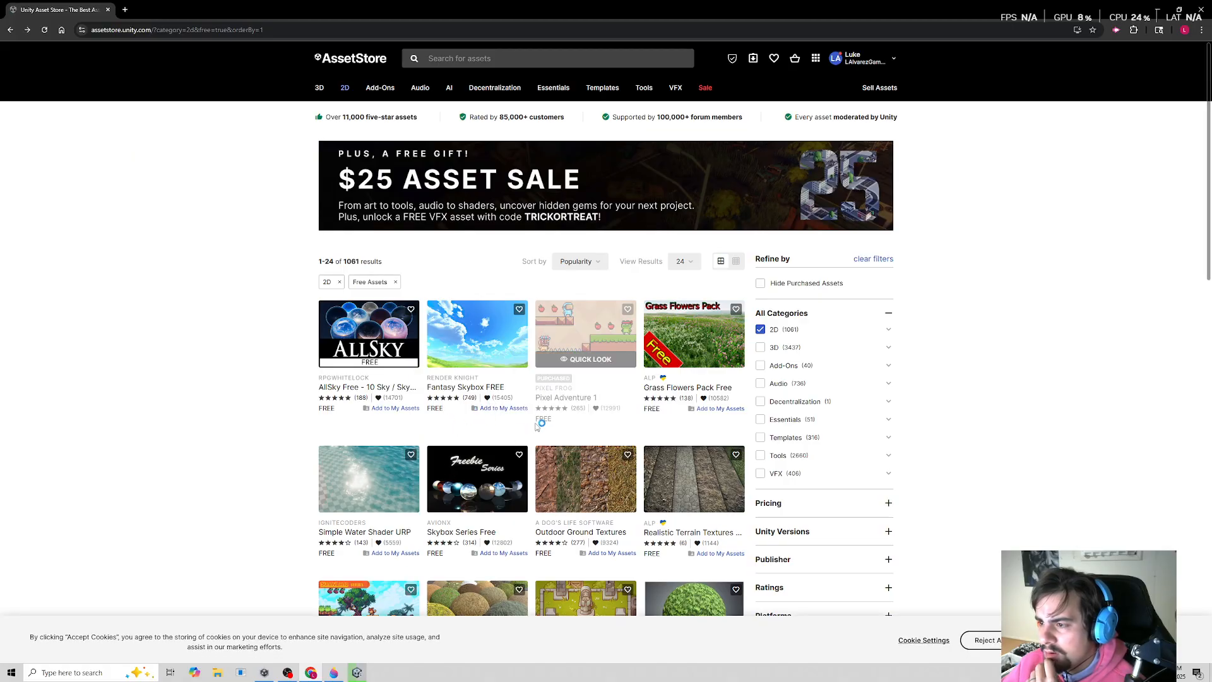
scroll(502, 429, "down", 3)
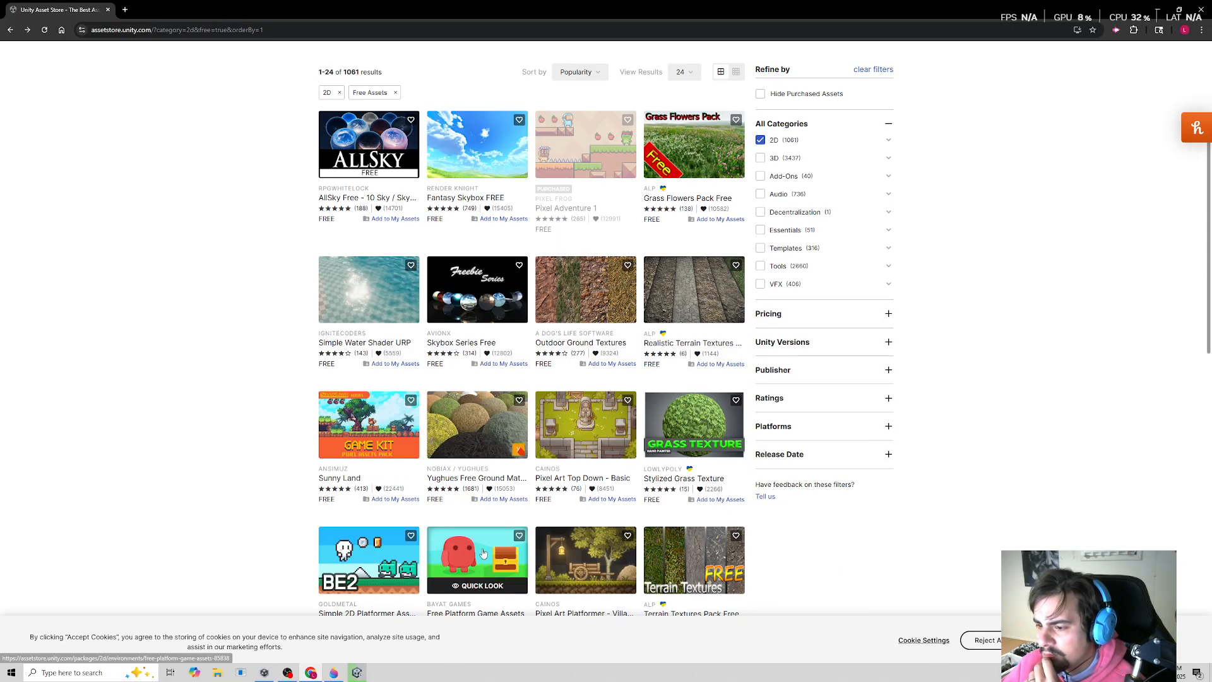
scroll(483, 554, "down", 2)
scroll(460, 508, "down", 1)
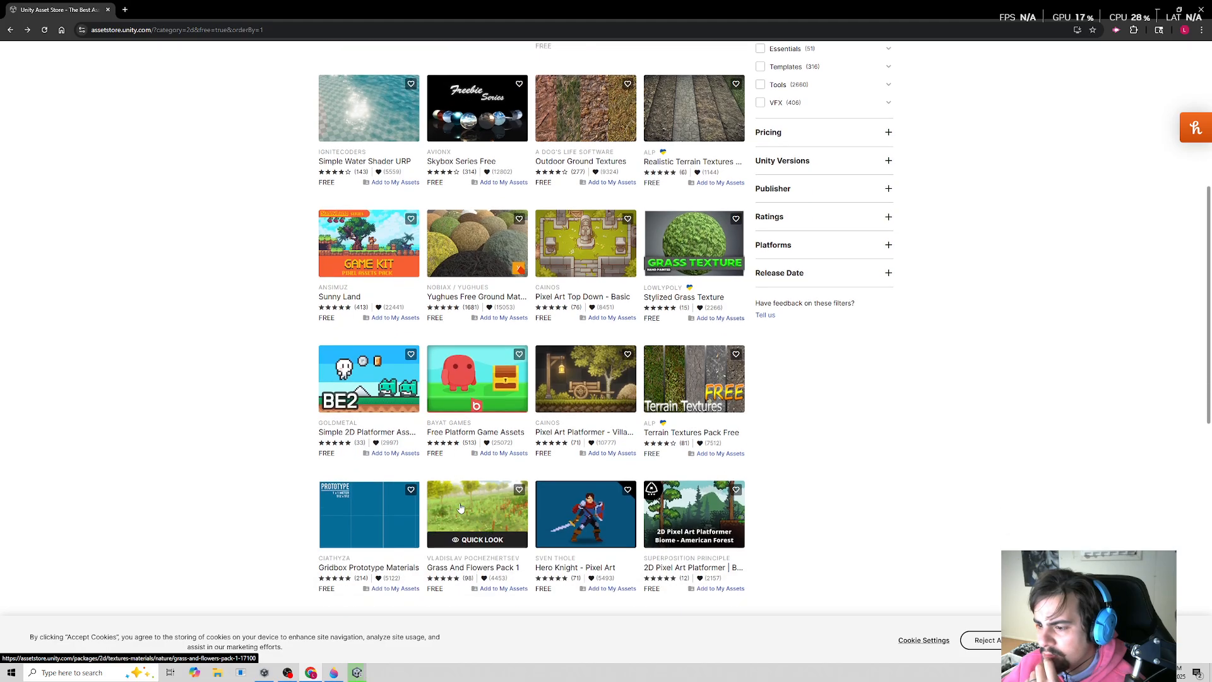
scroll(404, 492, "down", 2)
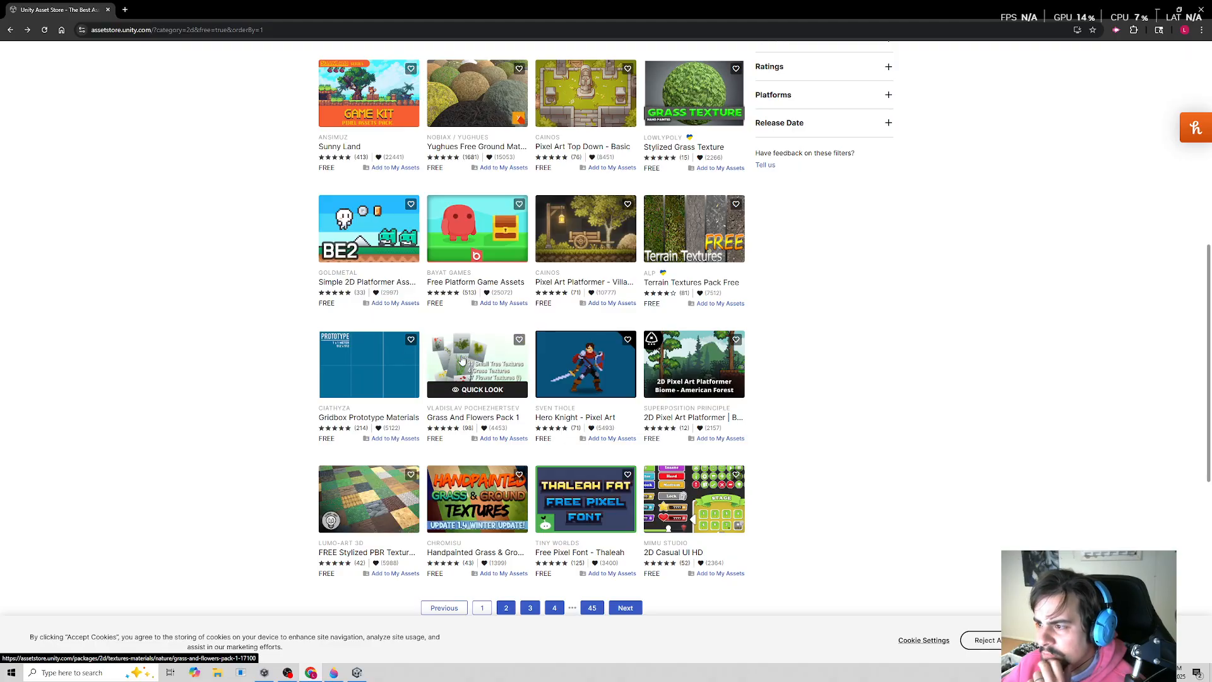
left_click(700, 363)
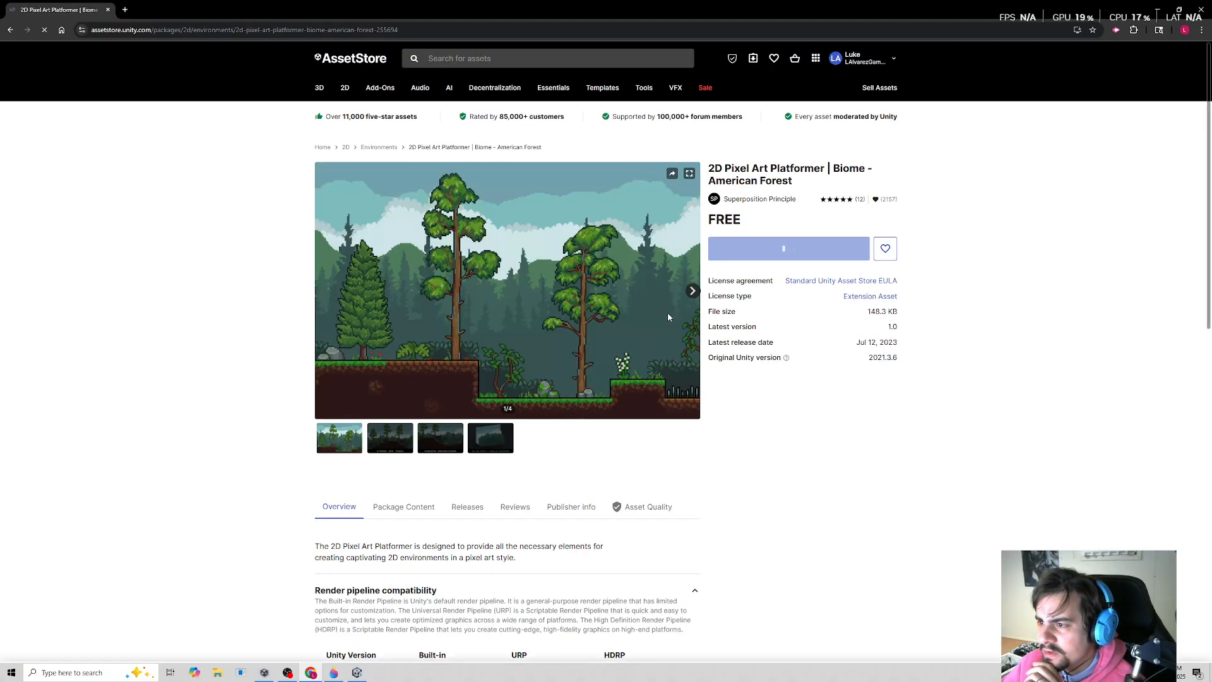
left_click(778, 269)
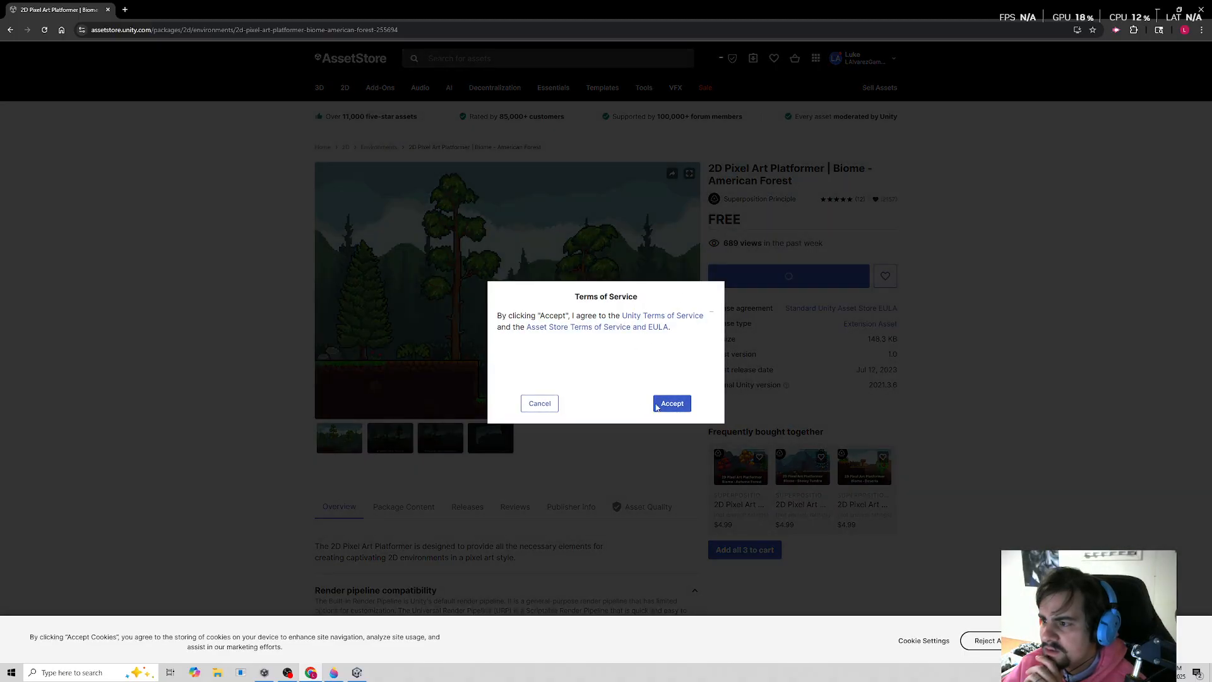
left_click(669, 401)
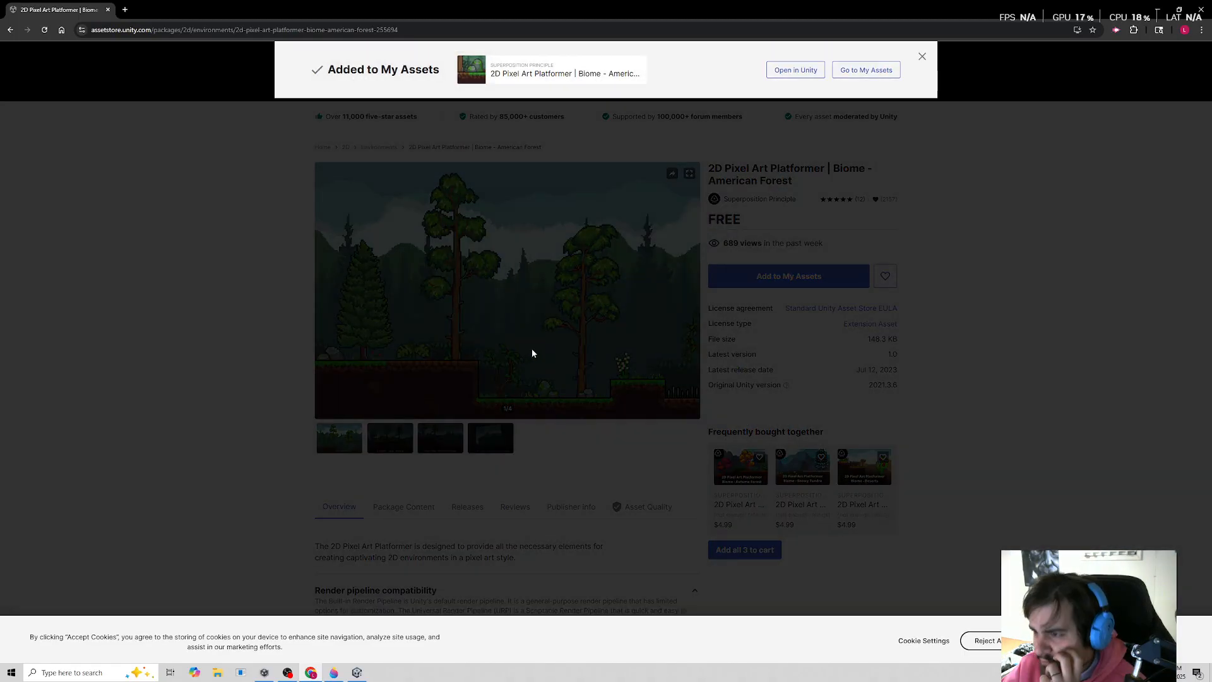
- Open the American Forest package in Unity's Package Manager, download it and import version 1.0 into the project
left_click(804, 70)
left_click(631, 117)
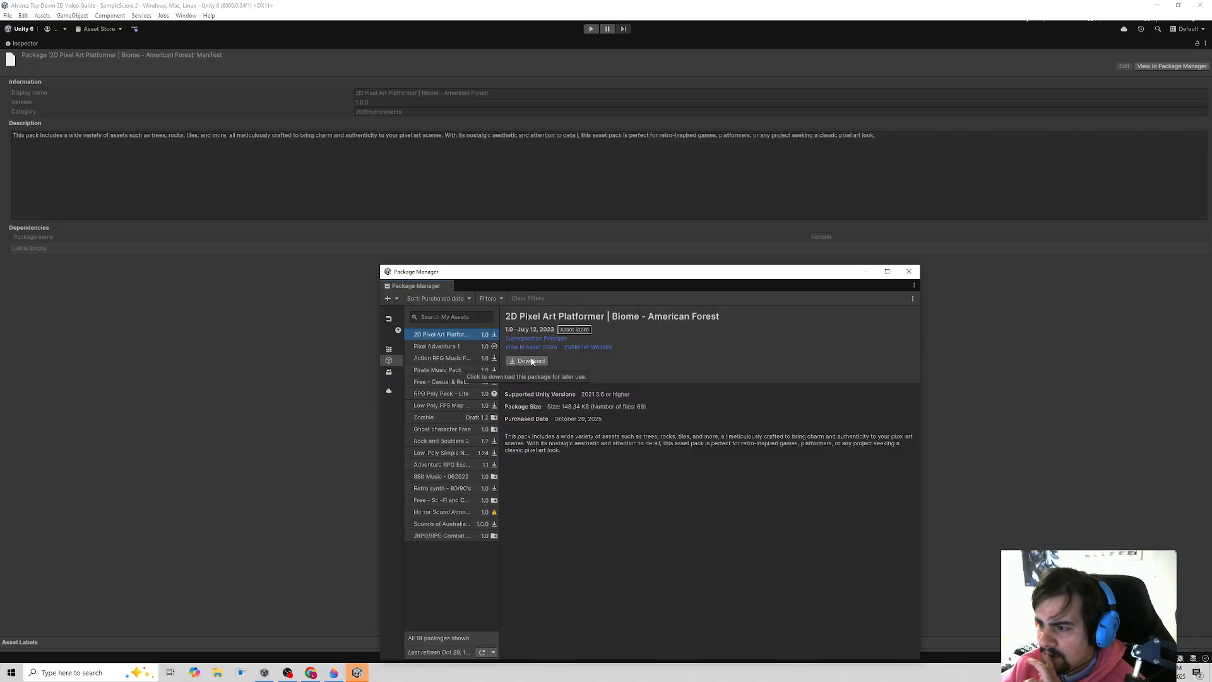
left_click(533, 365)
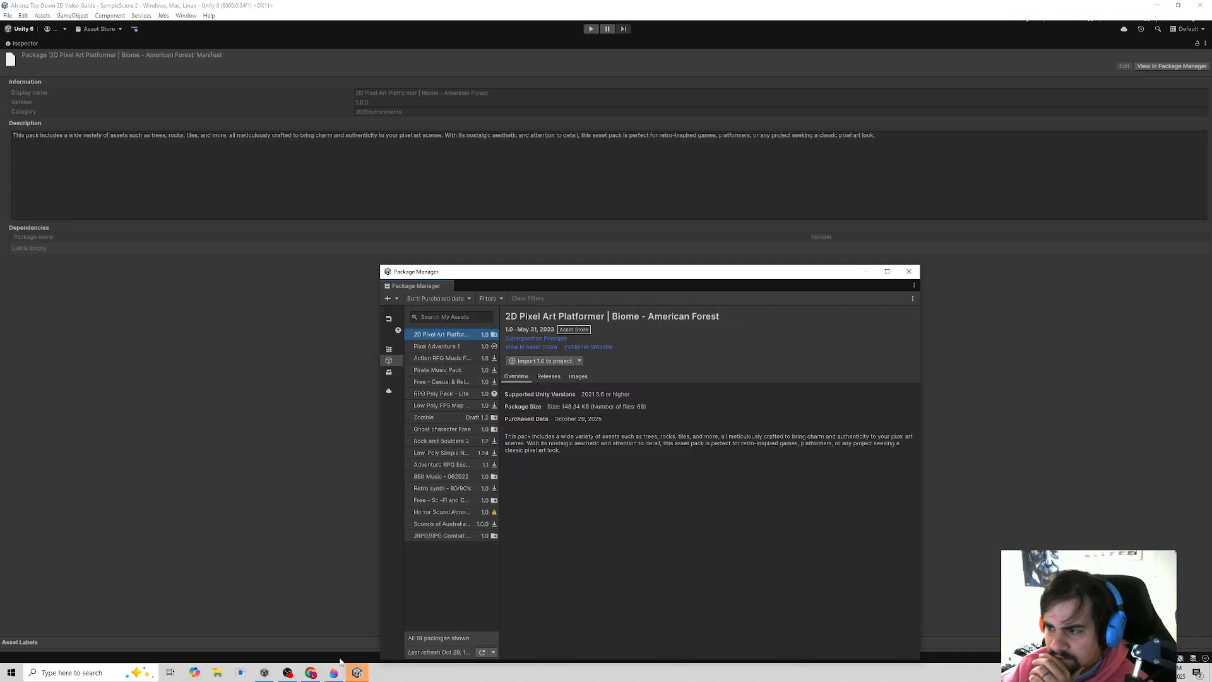
left_click(542, 361)
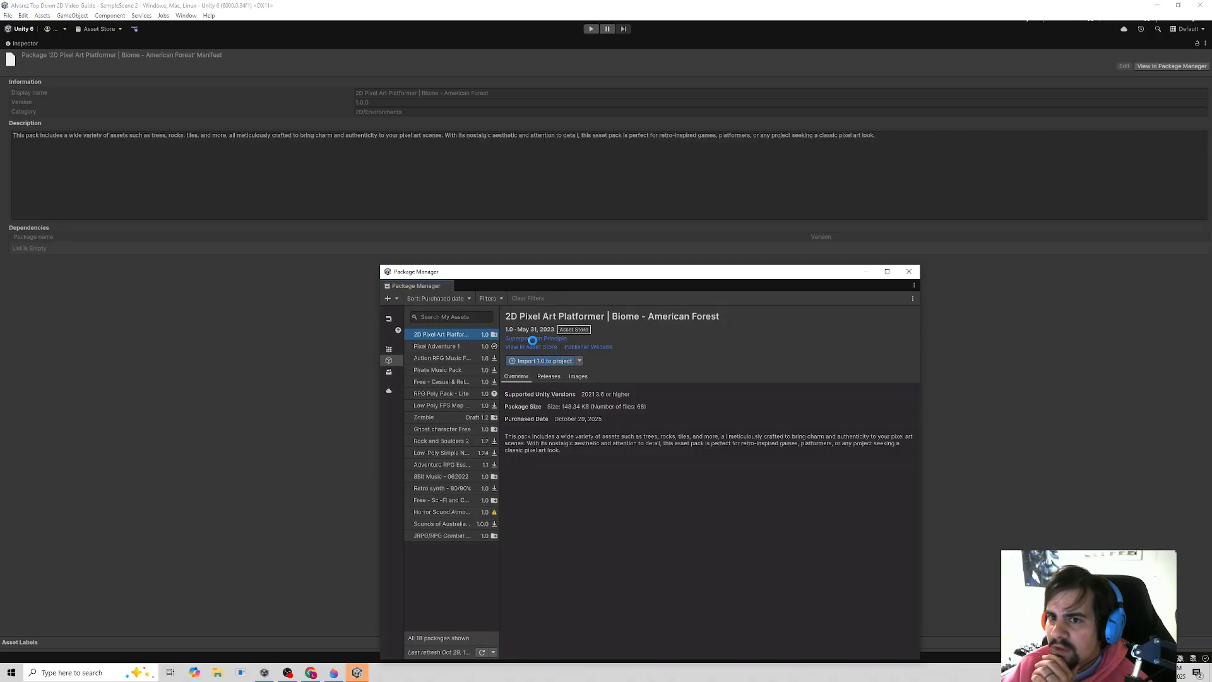
left_click(830, 498)
- Return to the Unity editor and restore the Default layout from the maximized Inspector
mouse_move(358, 674)
left_click(1188, 29)
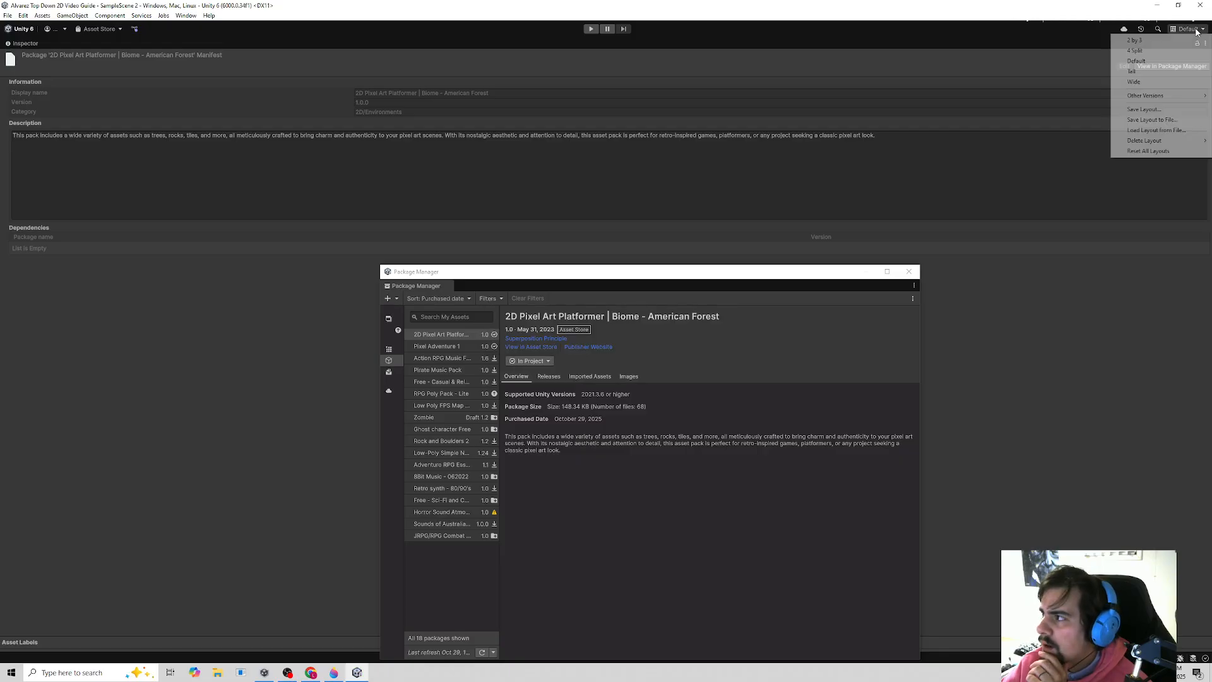
left_click(1151, 63)
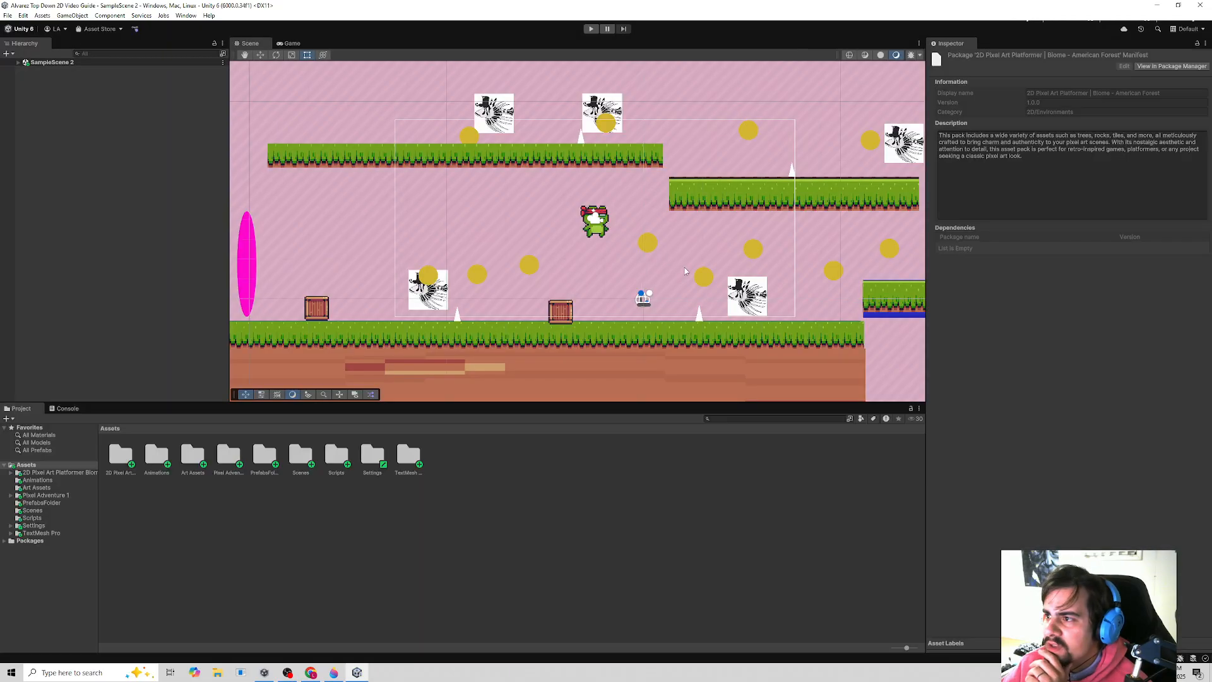
- Set the order in layer of the duplicated box, Idle (1), to -1
left_click(546, 306)
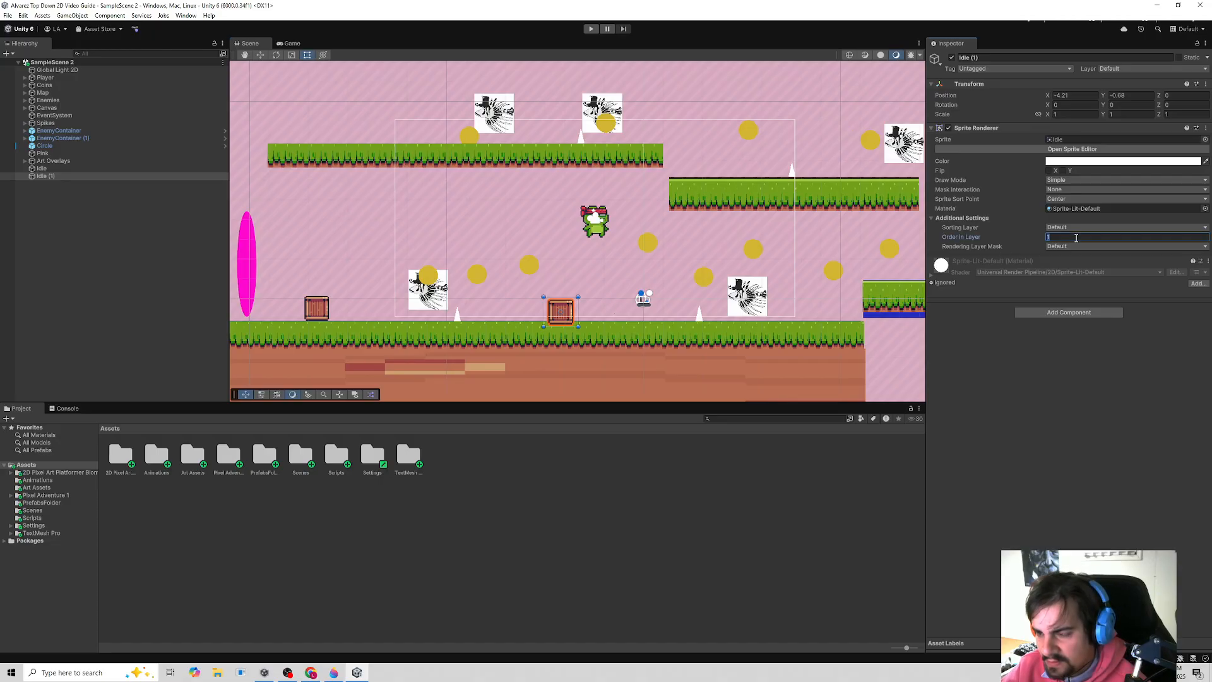
left_click(1077, 238)
type("-1")
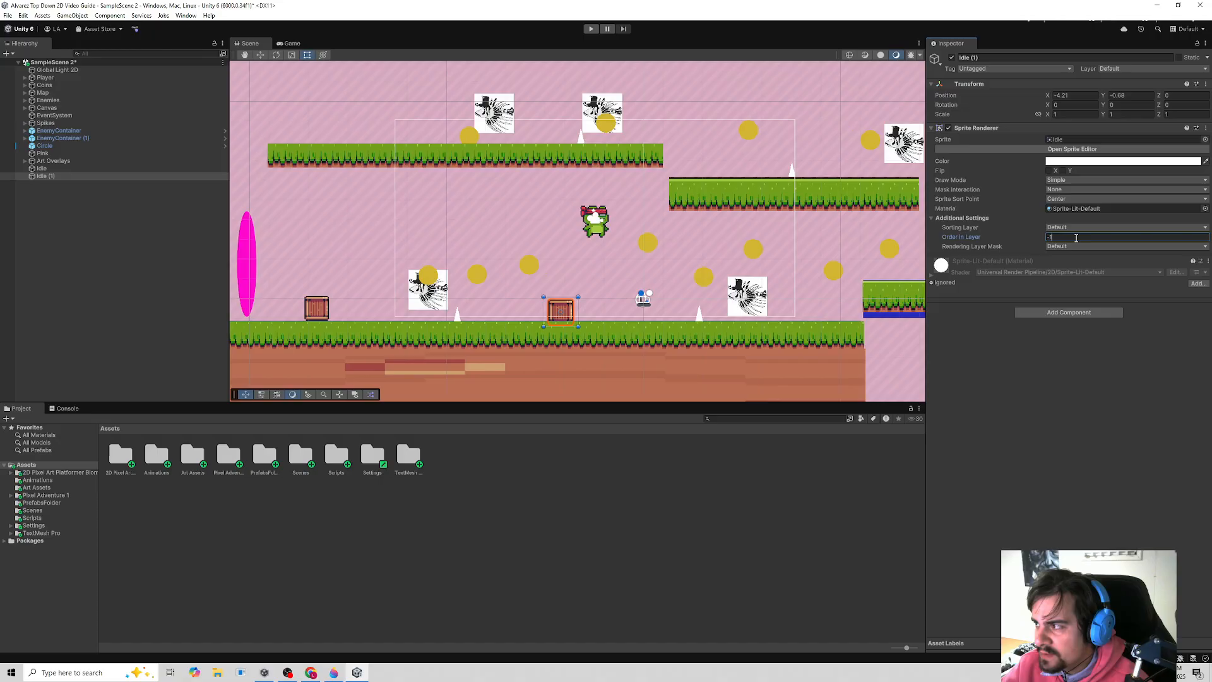
- Open the 2D Pixel Art Platformer Biome - American Forest folder and expand its Sprites sheet
left_click(316, 308)
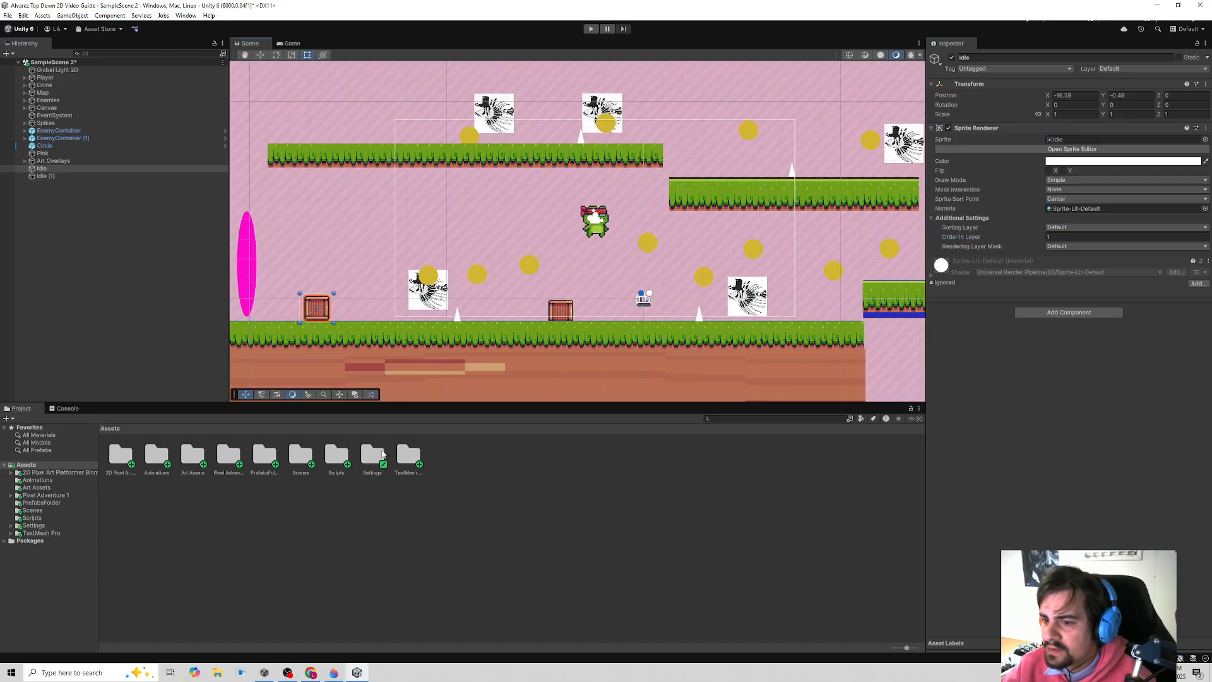
left_click(55, 497)
left_click(60, 473)
left_click(129, 457)
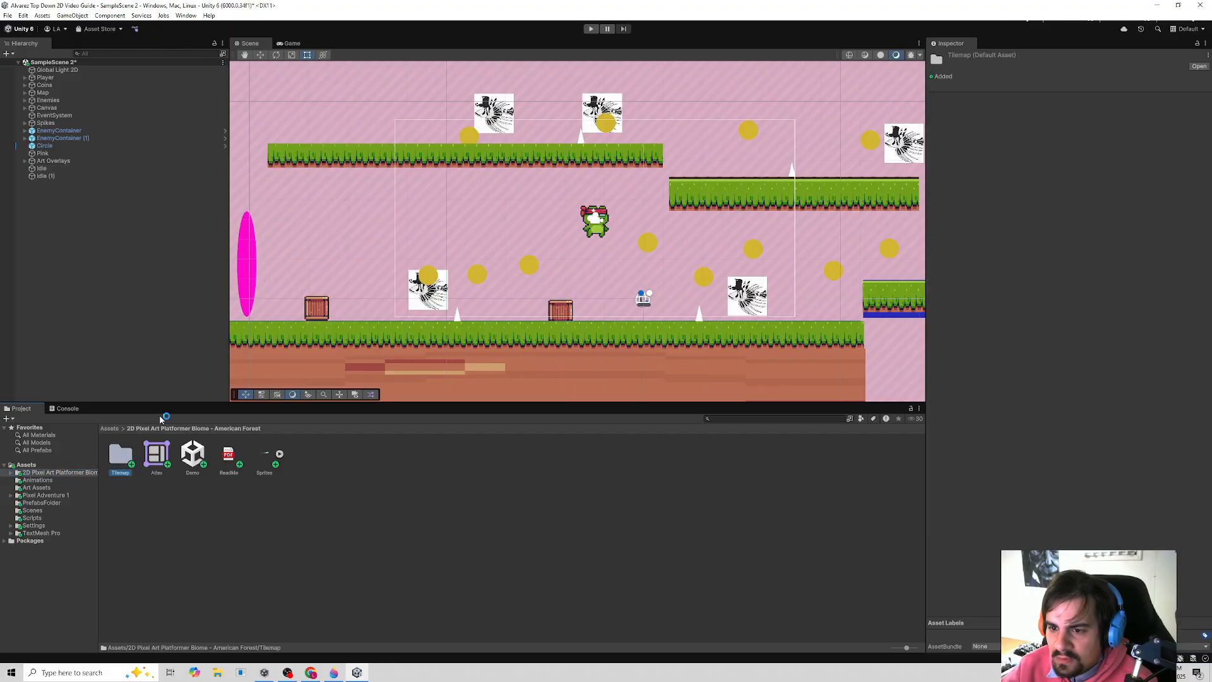
left_click(279, 454)
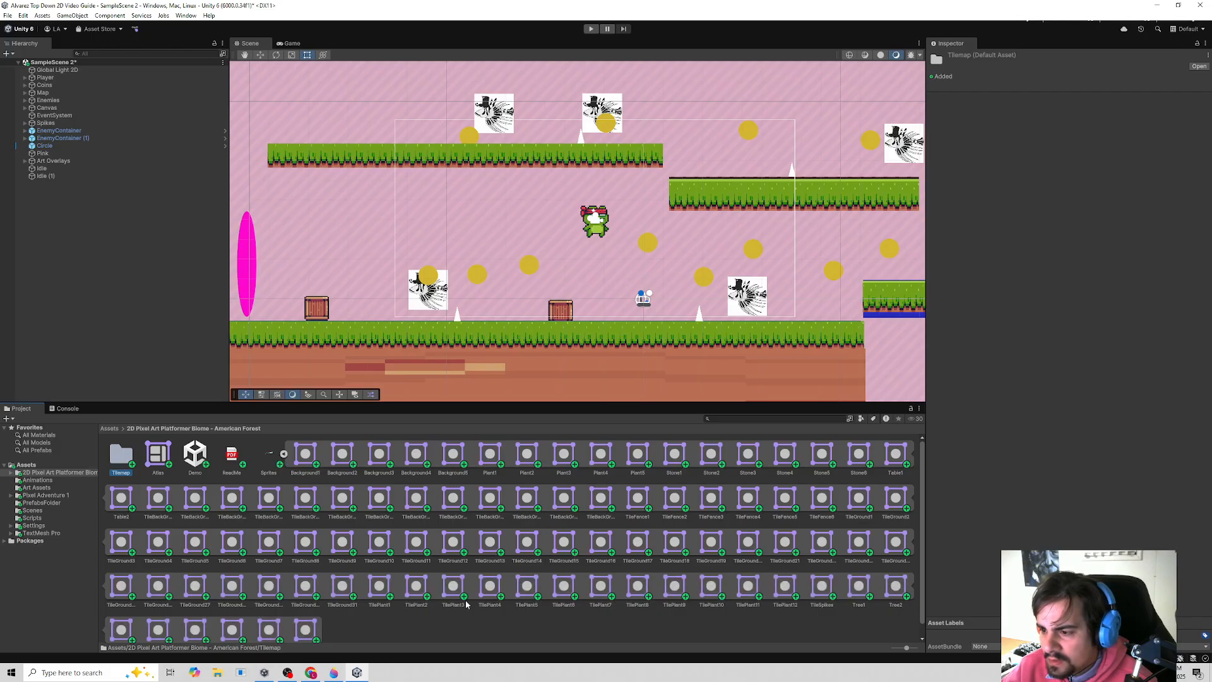
left_click(269, 456)
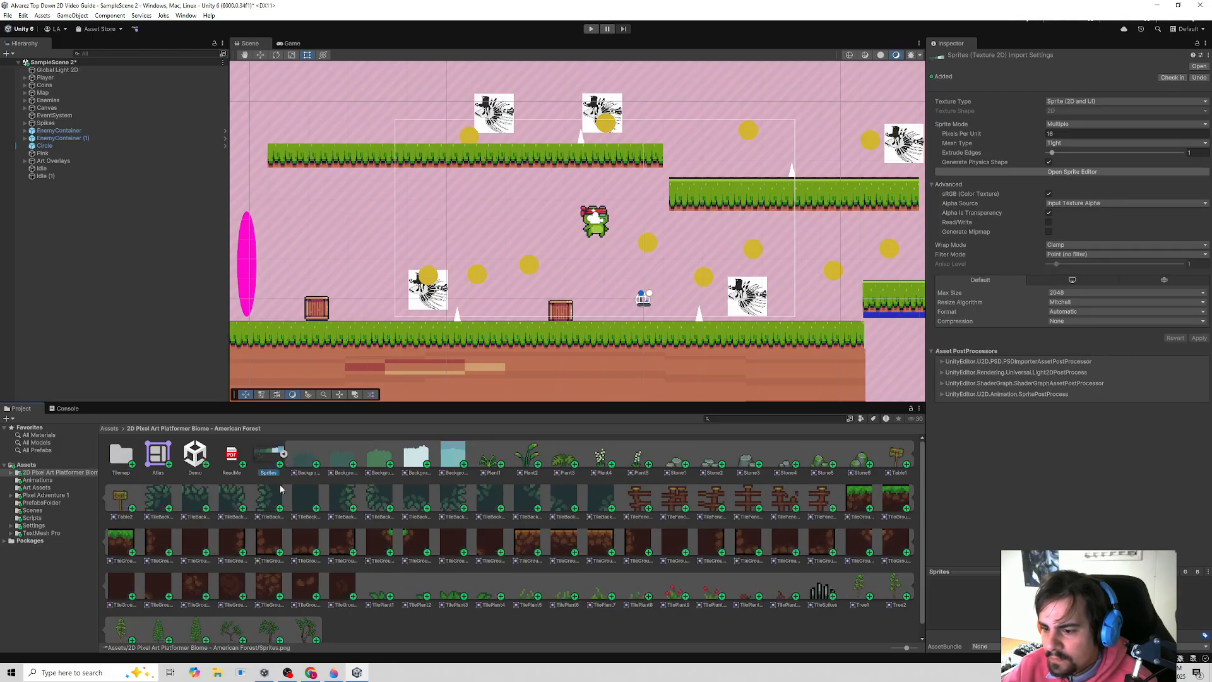
scroll(499, 467, "down", 1)
- Place Tree7 on the ground beside the first box, Tree5 on the right upper platform and Tree3 on the left one
left_click_drag(273, 623, 369, 306)
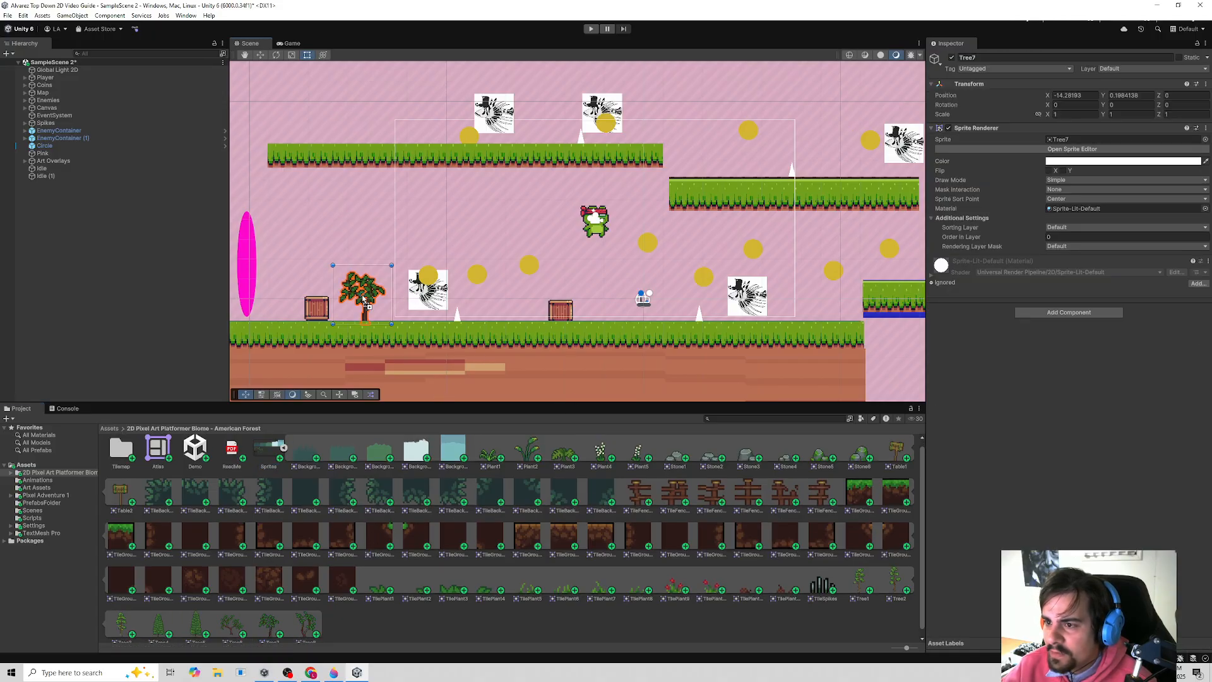
scroll(202, 625, "down", 1)
left_click_drag(199, 622, 726, 142)
scroll(699, 295, "down", 2)
scroll(700, 294, "down", 1)
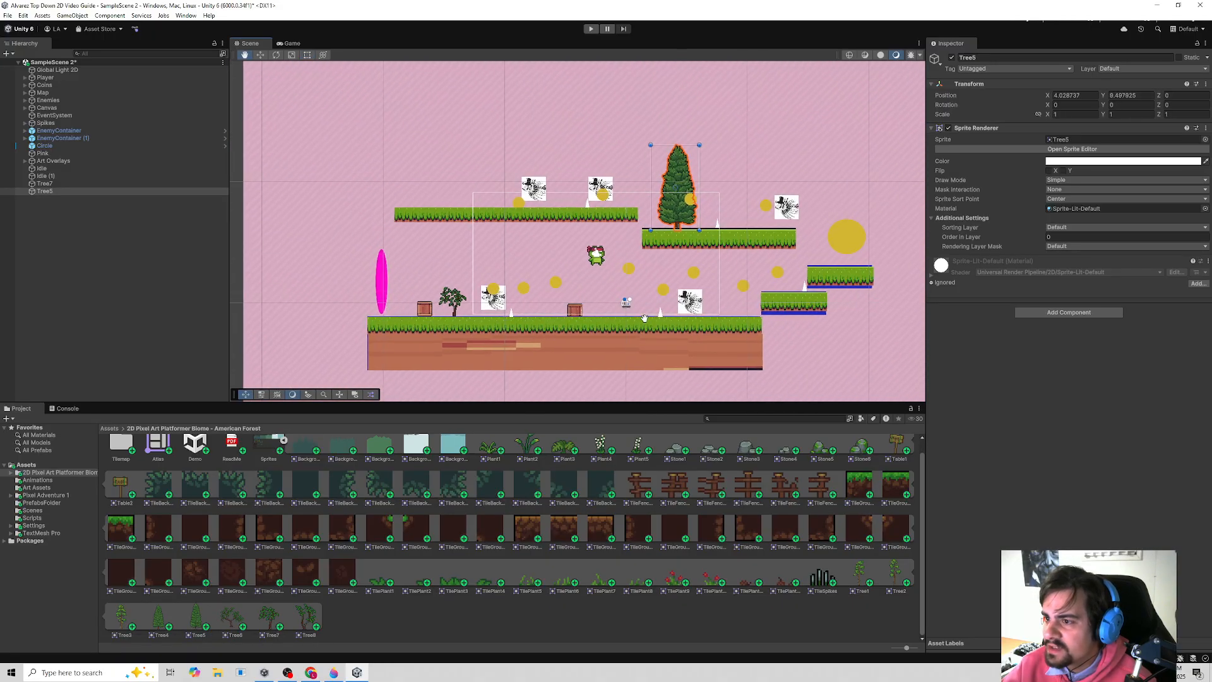
left_click_drag(121, 615, 437, 151)
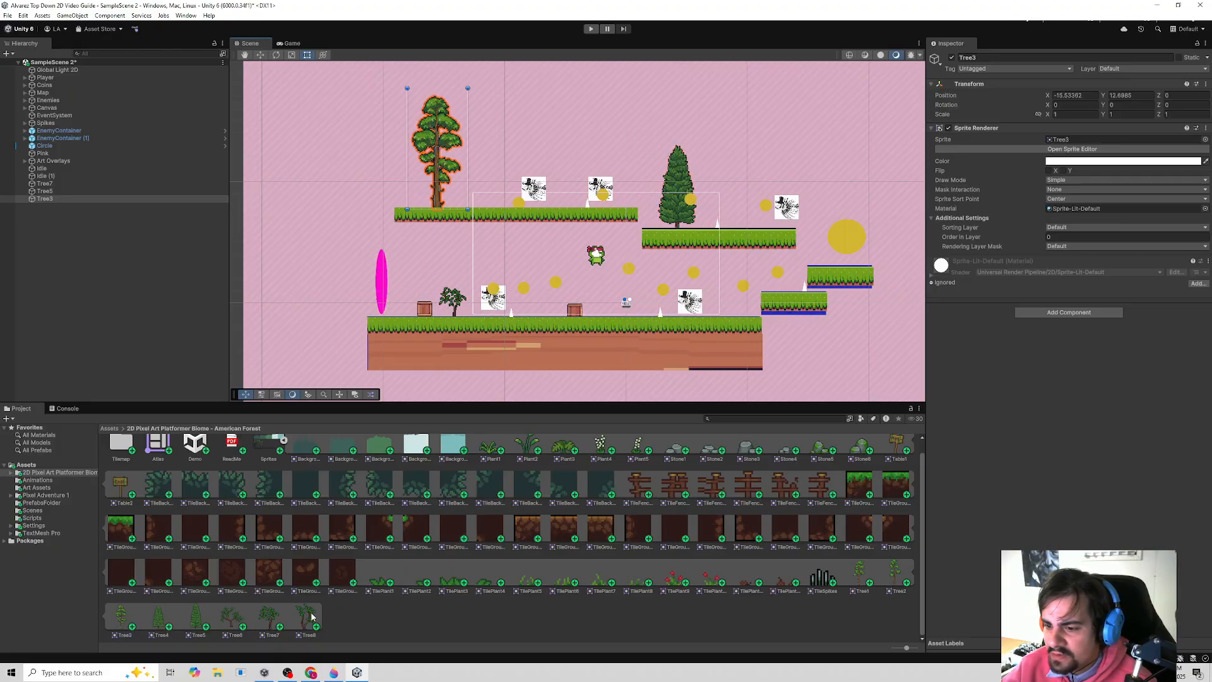
- Place TilePlant3 on the ground near the second box and add a duplicate of it beside that box
left_click_drag(457, 583, 559, 314)
scroll(533, 314, "up", 5)
key("ctrl+d")
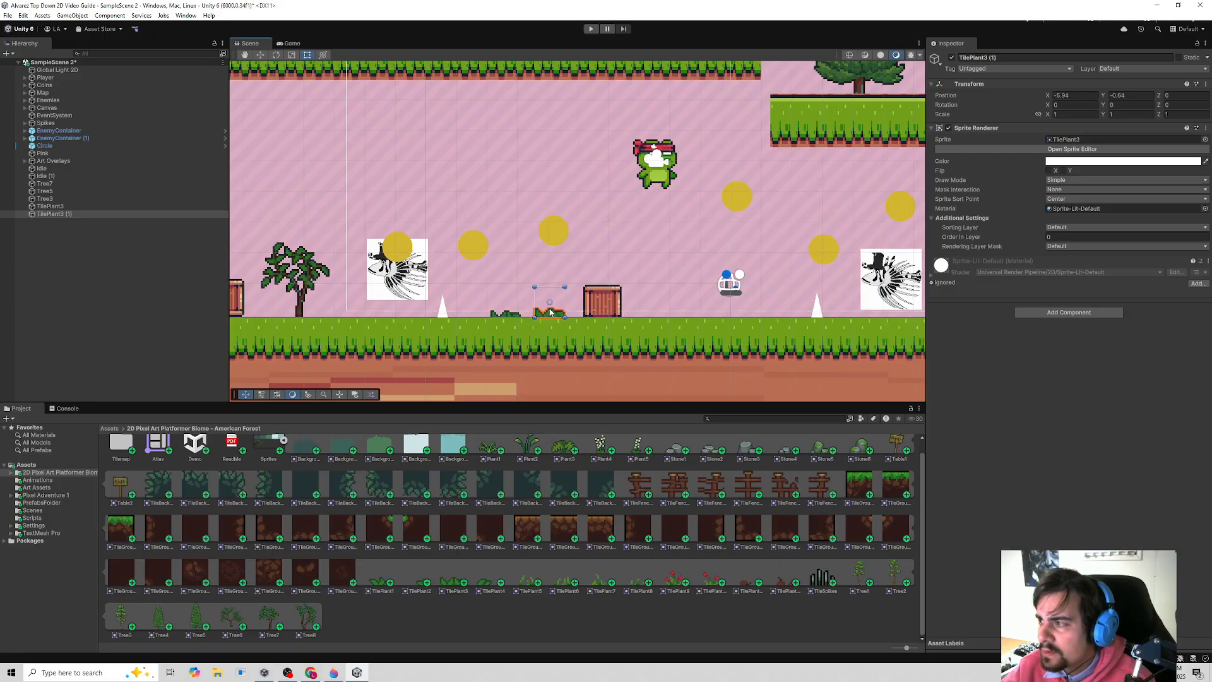
- Set the duplicated plant's draw mode to Tiled and stretch it to about 32.5 units wide, across the whole main ground
left_click(1077, 180)
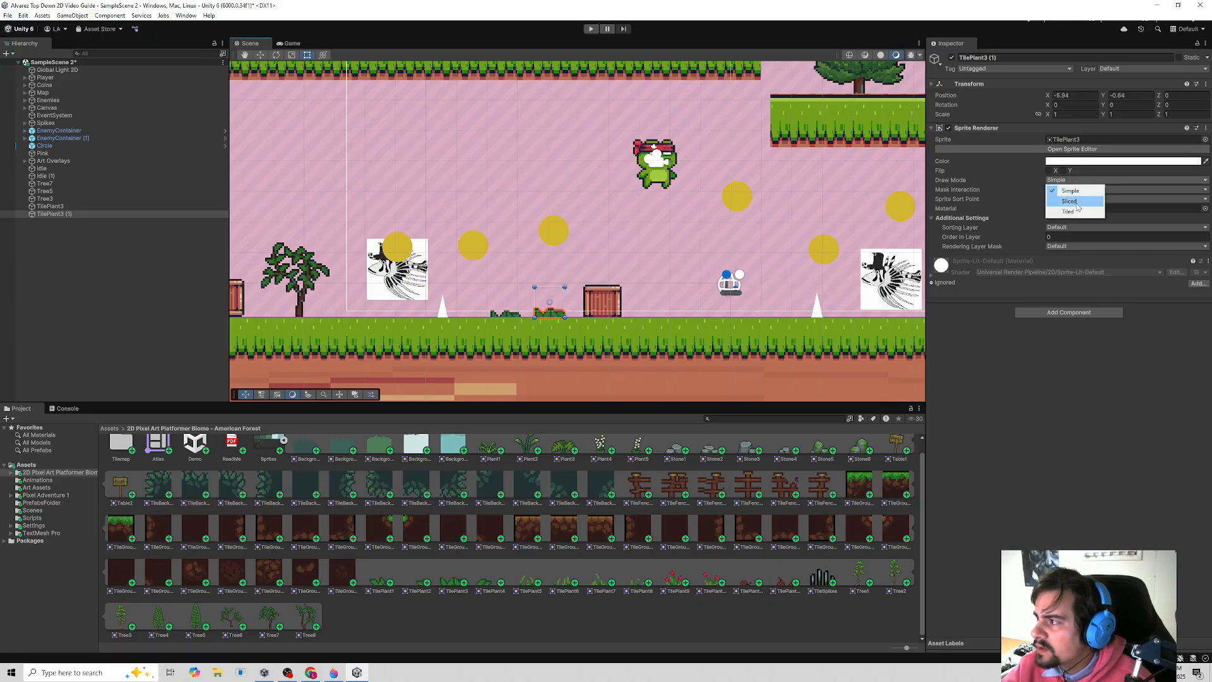
left_click(1073, 209)
left_click_drag(564, 316, 929, 318)
scroll(877, 332, "down", 6)
middle_click_drag(886, 344, 704, 348)
left_click_drag(735, 325, 744, 325)
left_click_drag(855, 327, 848, 326)
scroll(446, 361, "up", 3)
middle_click_drag(429, 358, 707, 364)
left_click_drag(708, 328, 309, 328)
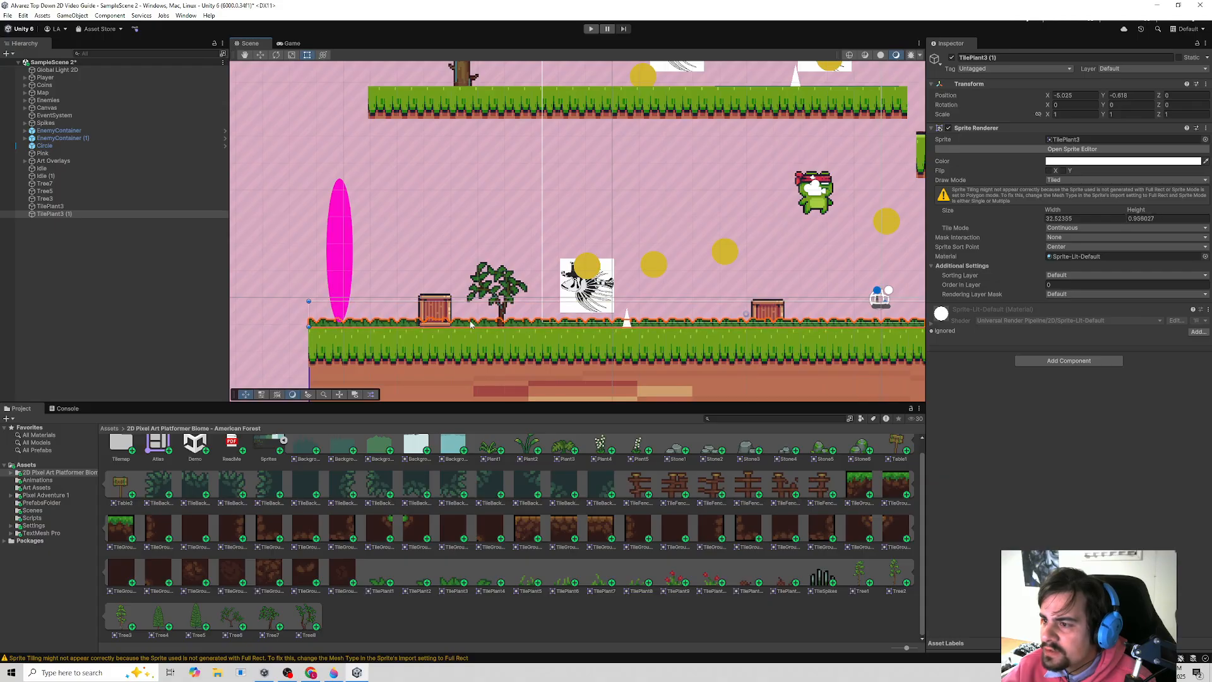
- Set the tiled plant strip's order in layer to 1 and lower it slightly to about Y -0.63
left_click(217, 350)
scroll(354, 344, "down", 13)
scroll(658, 377, "up", 1)
scroll(505, 344, "up", 10)
left_click(449, 325)
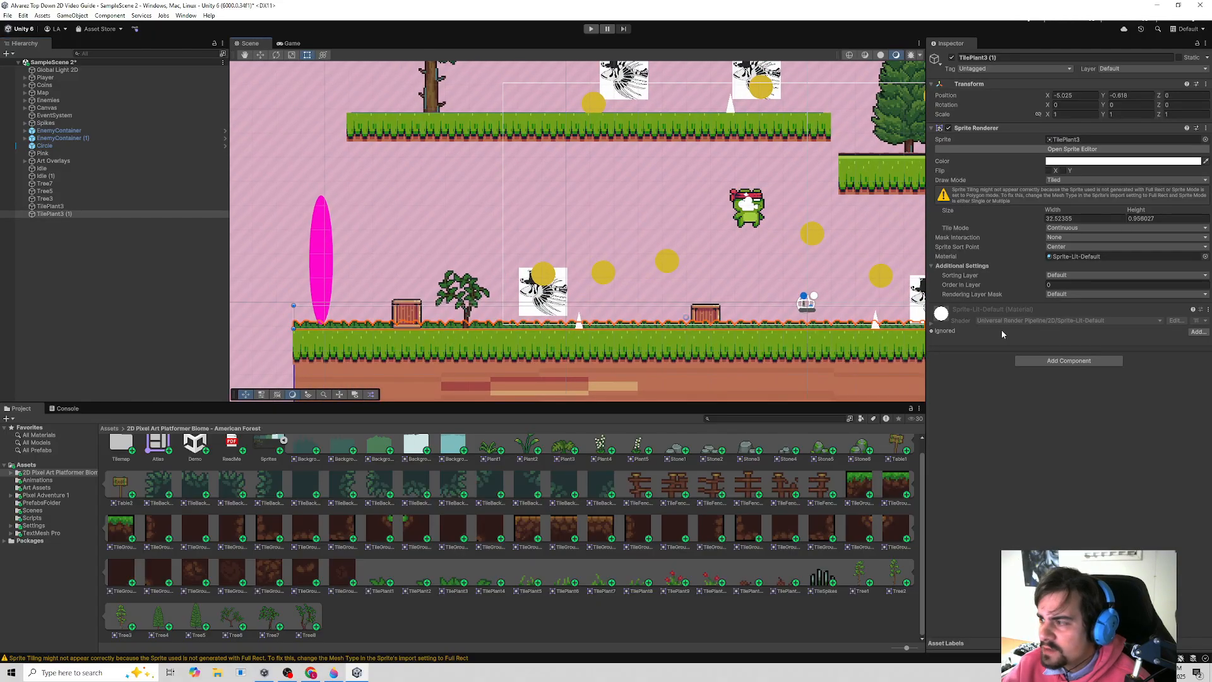
left_click(1060, 284)
left_click(248, 328)
scroll(566, 325, "up", 4)
left_click(566, 325)
left_click_drag(604, 322, 603, 326)
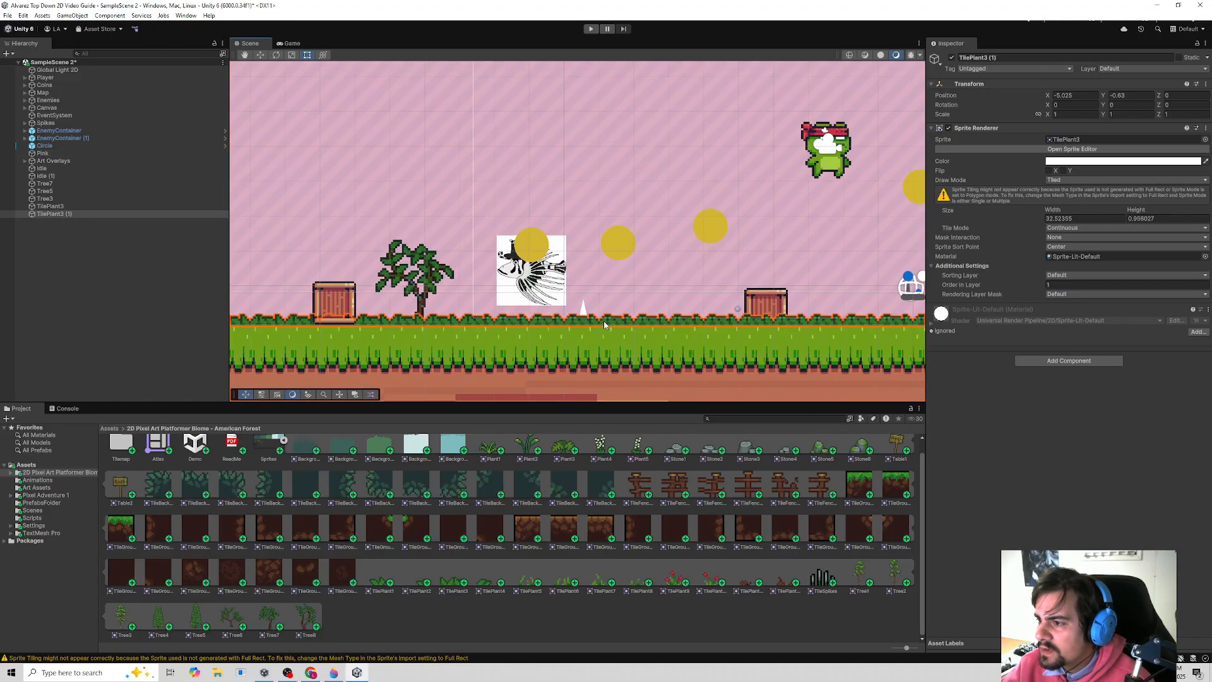
- Set the order in layer of the box nearest the pink portal, Idle, to 0
scroll(388, 335, "down", 5)
middle_click_drag(288, 342, 359, 335)
left_click(379, 322)
scroll(389, 318, "up", 1)
left_click(413, 311)
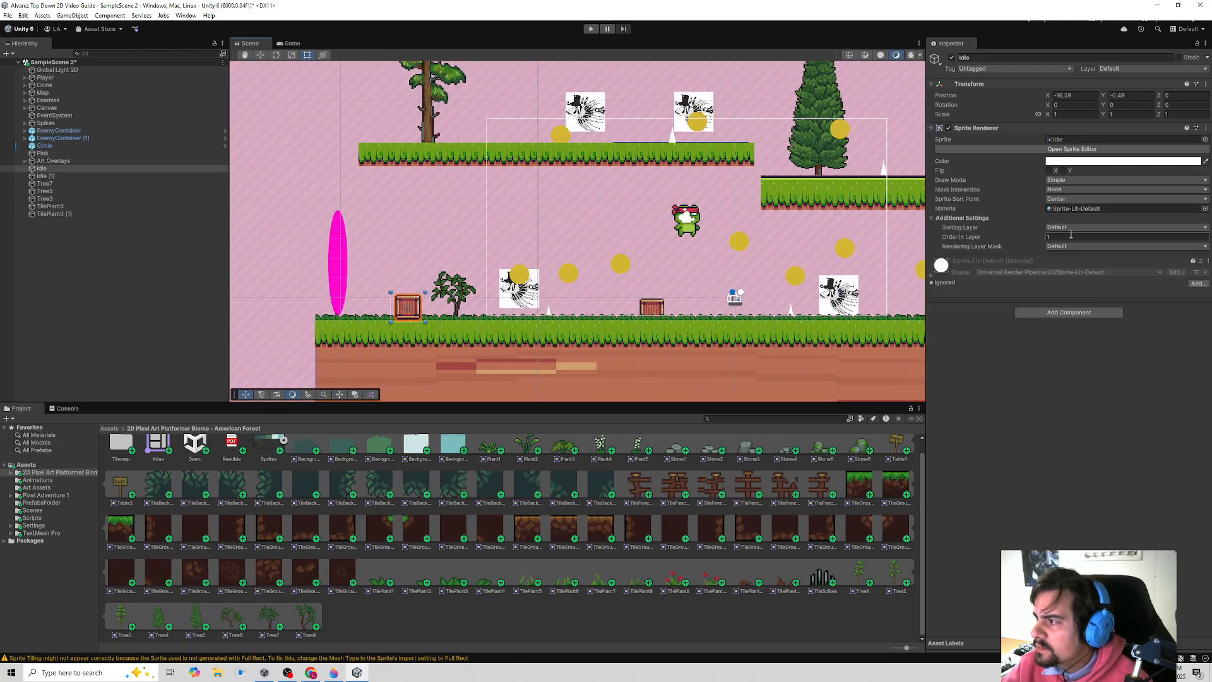
type("0")
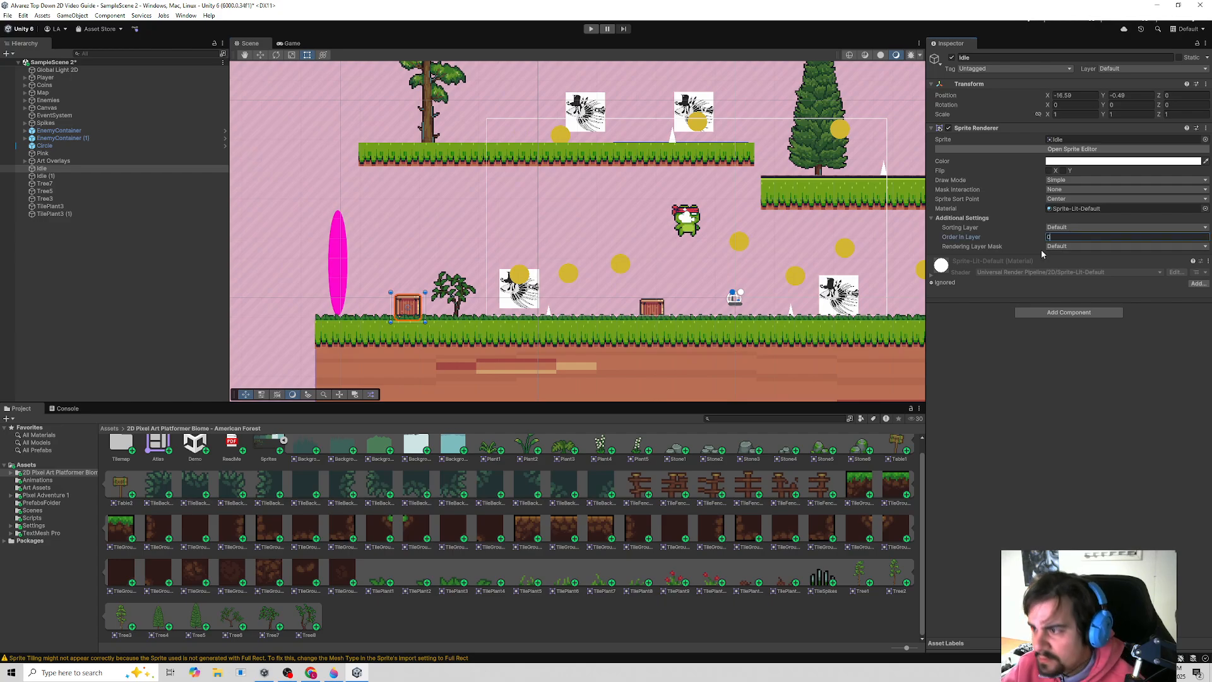
left_click(298, 334)
scroll(298, 335, "down", 3)
scroll(297, 335, "up", 2)
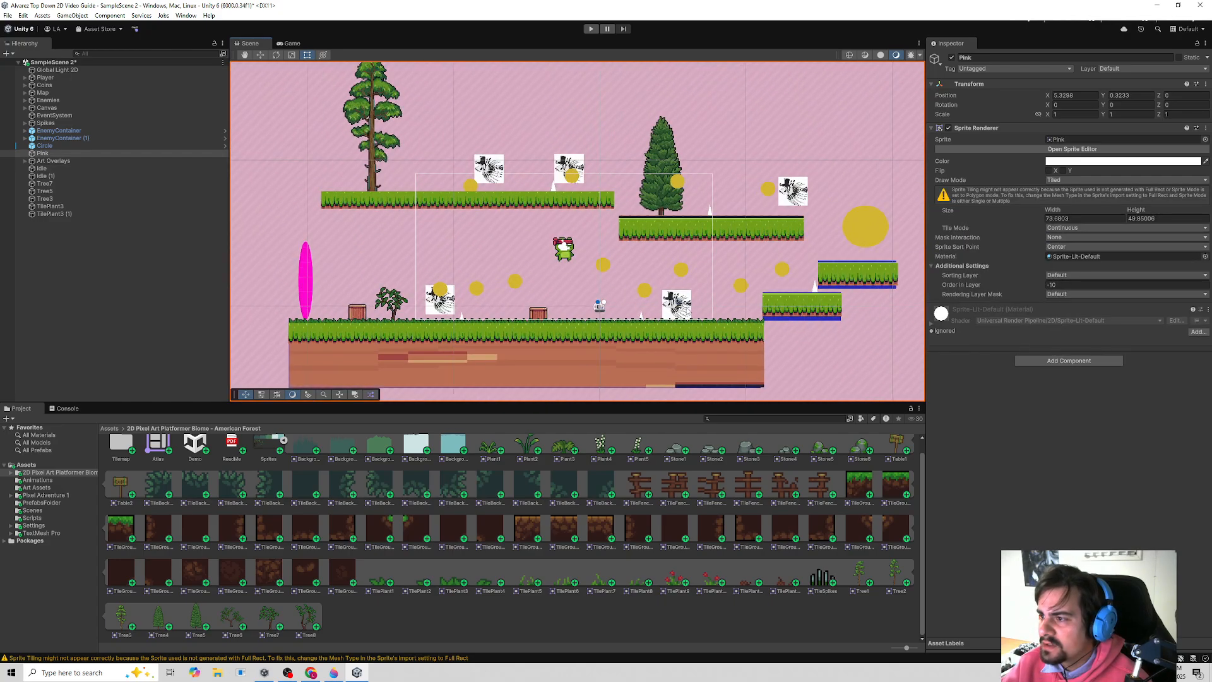
- Open the EnemyContainer prefab from PrefabsFolder for editing and select its Lionfish_0 child
left_click(59, 130)
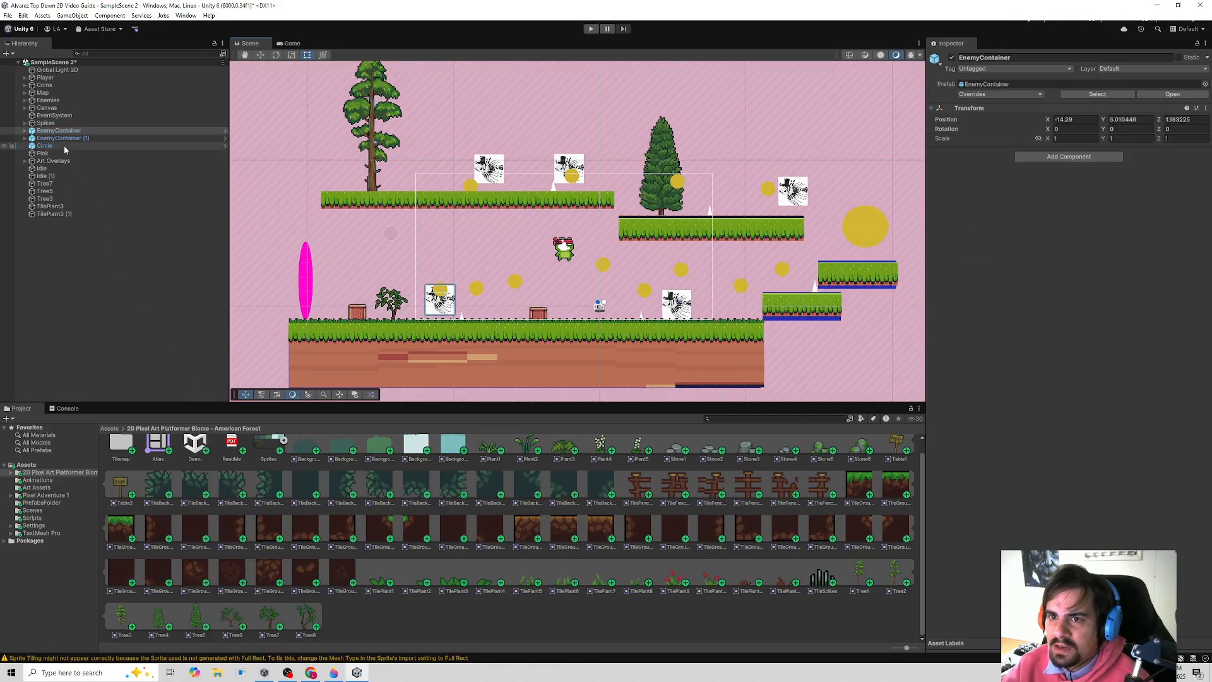
left_click(32, 510)
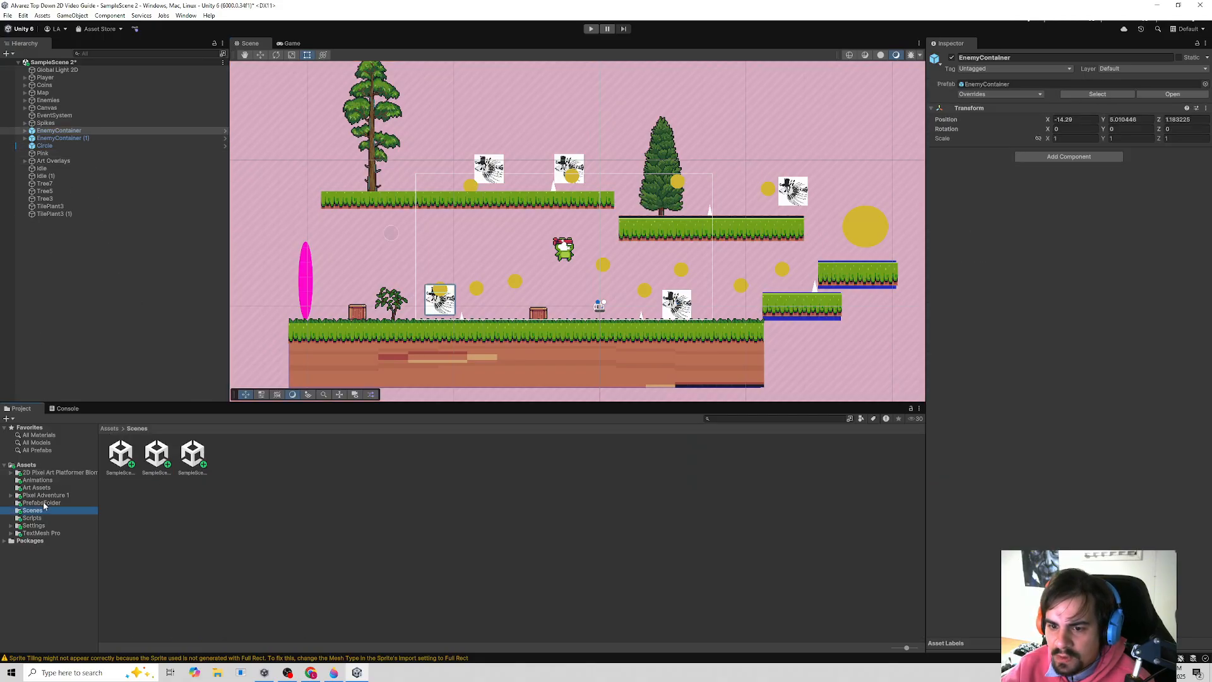
left_click(41, 503)
double_click(156, 453)
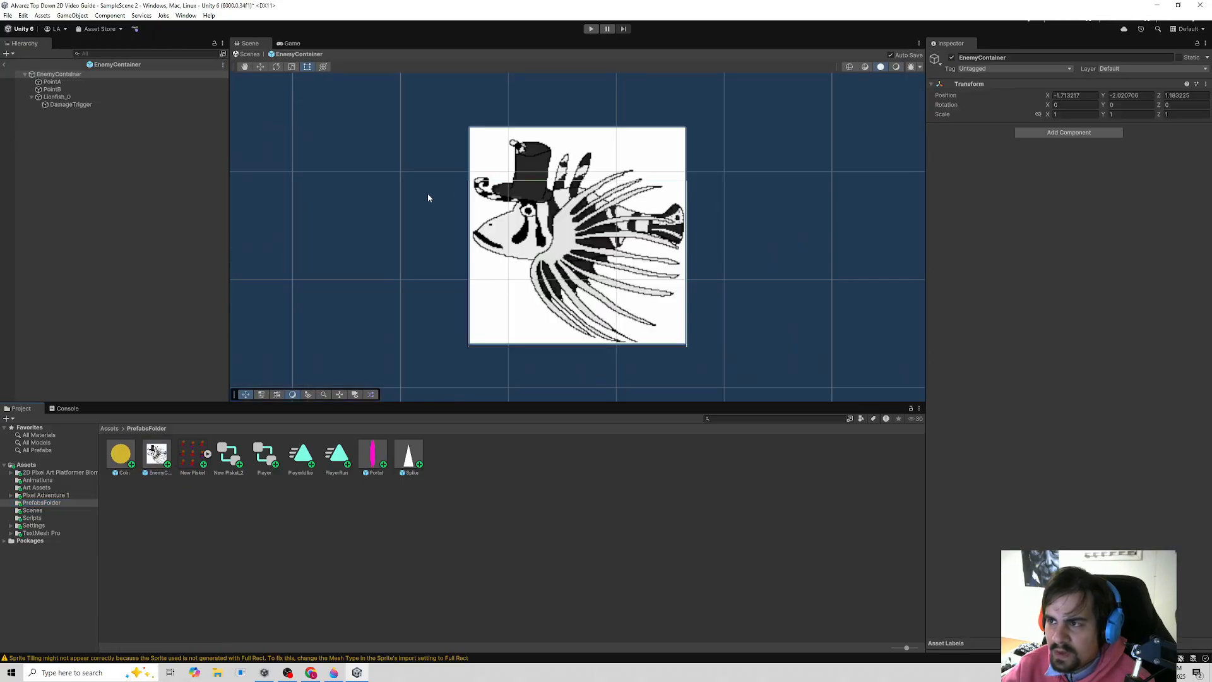
left_click(88, 98)
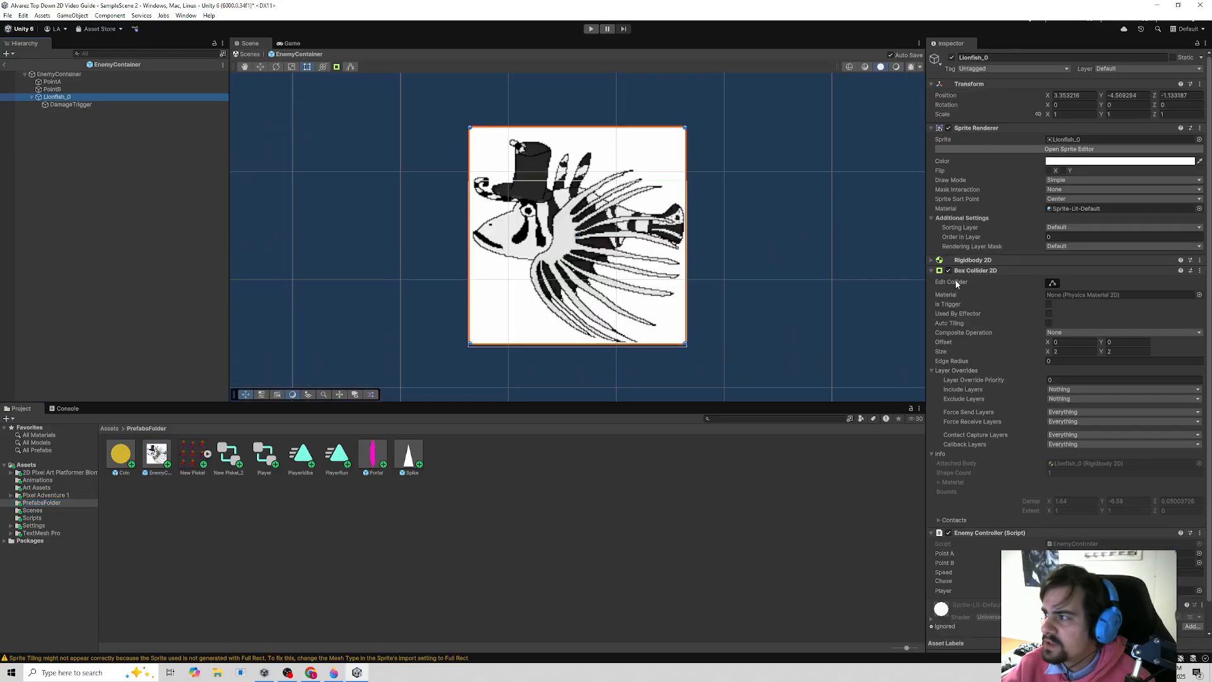
scroll(1001, 449, "down", 1)
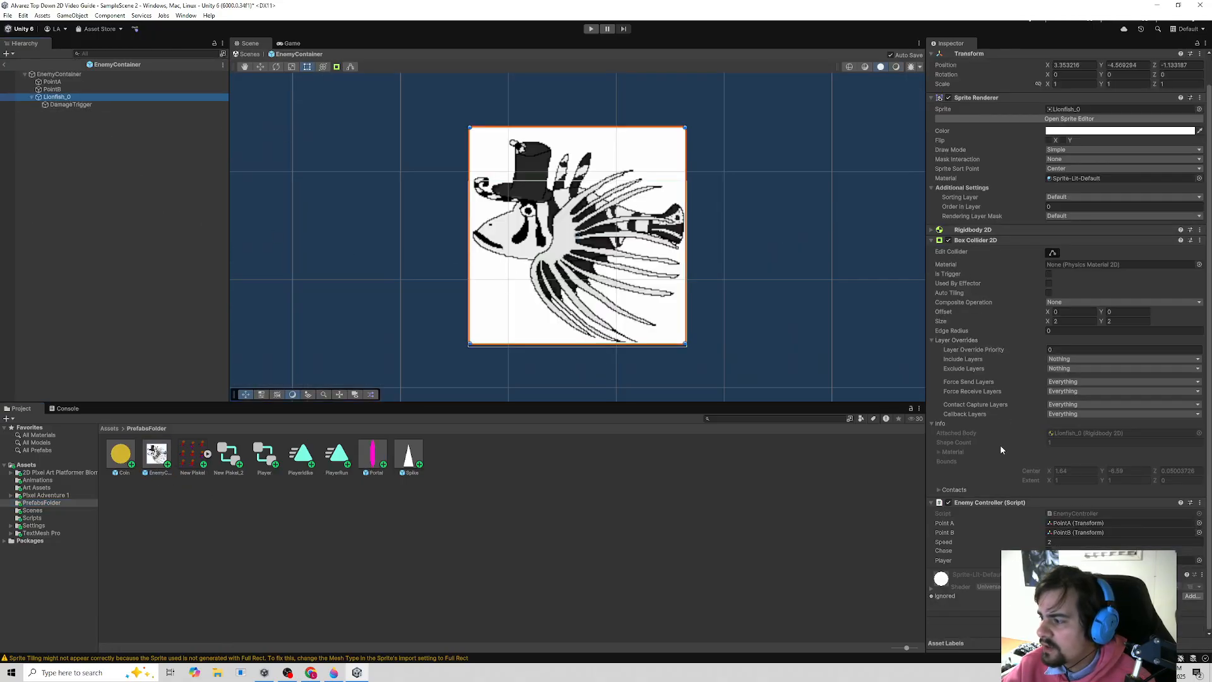
- Browse to Pixel Adventure 1's Main Characters/Pink Man folder and expand the Run (32x32) sprite sheet
left_click(43, 495)
double_click(138, 457)
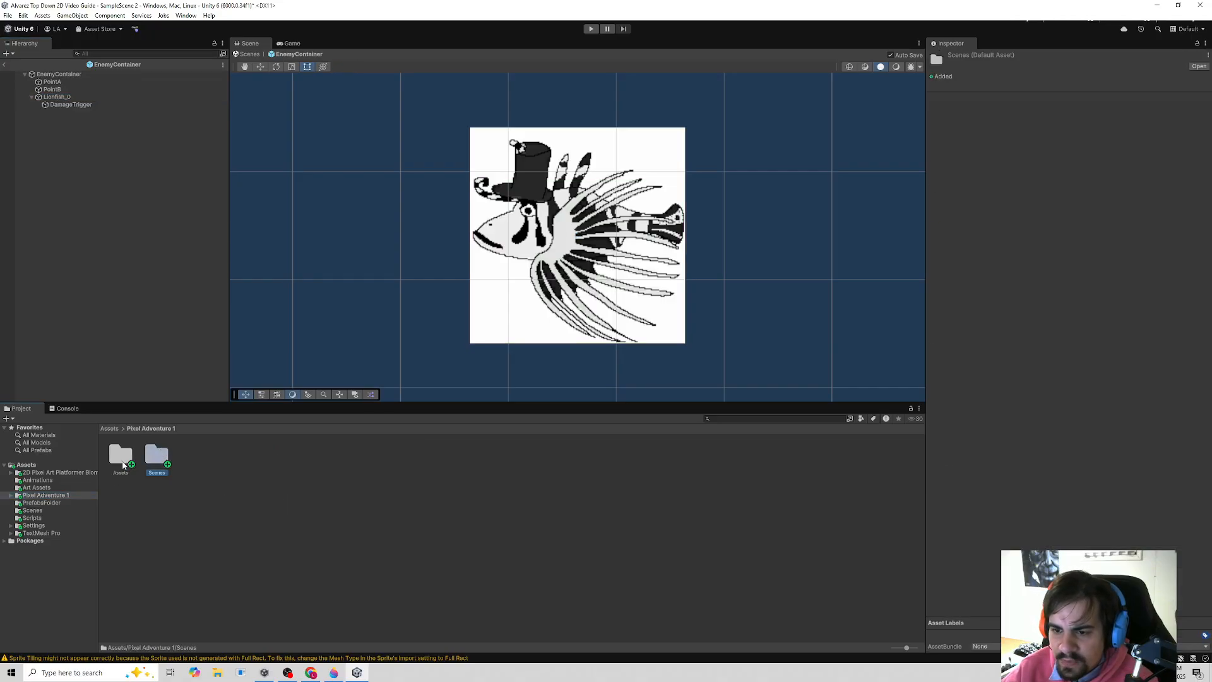
double_click(191, 456)
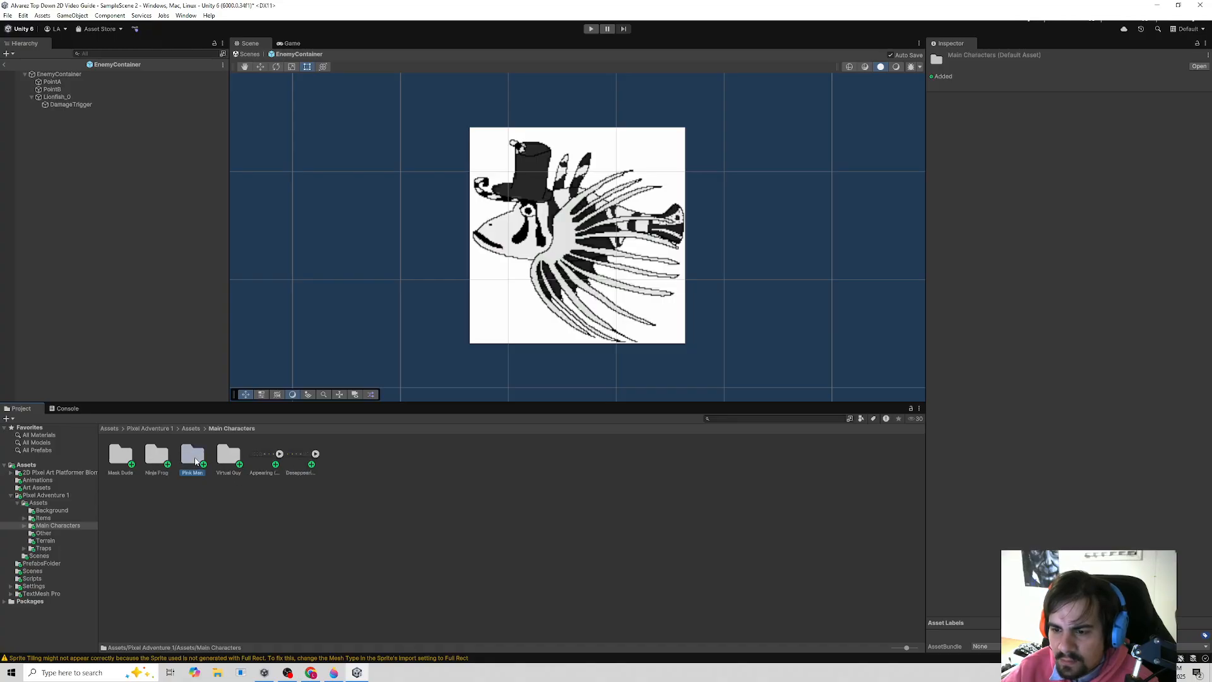
double_click(192, 456)
left_click(298, 460)
left_click(315, 454)
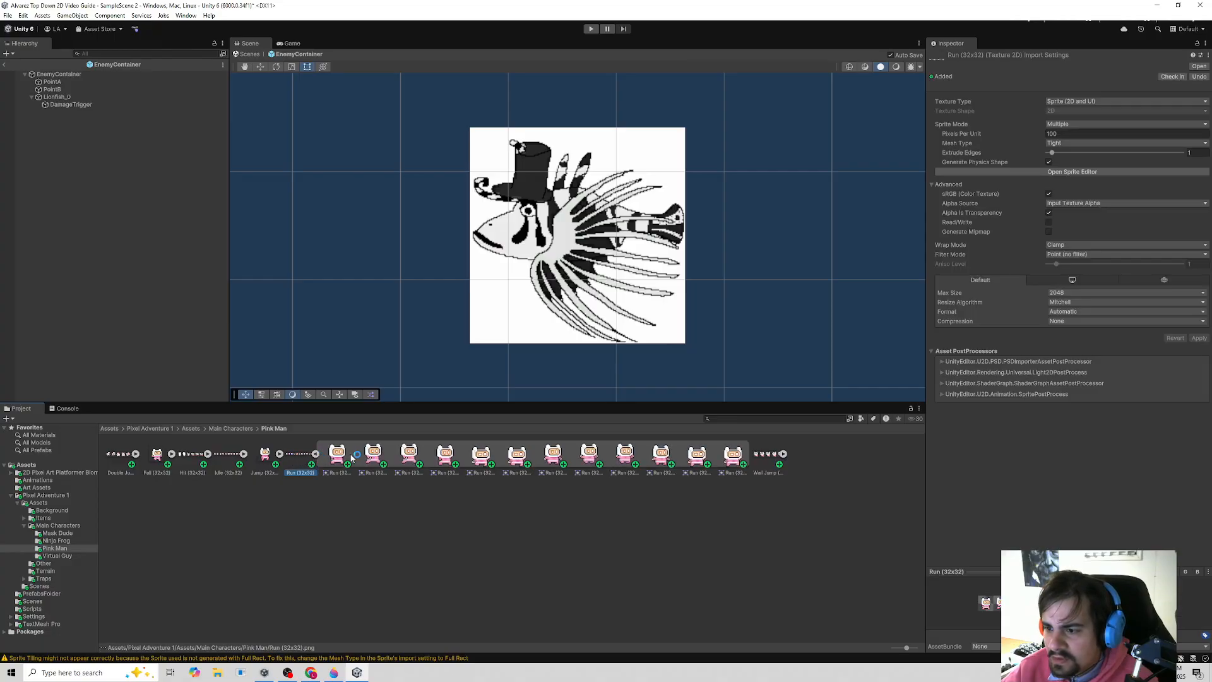
- Add all twelve Pink Man run frames to the EnemyContainer prefab as a new animation
left_click(337, 456)
left_click(736, 464, "shift")
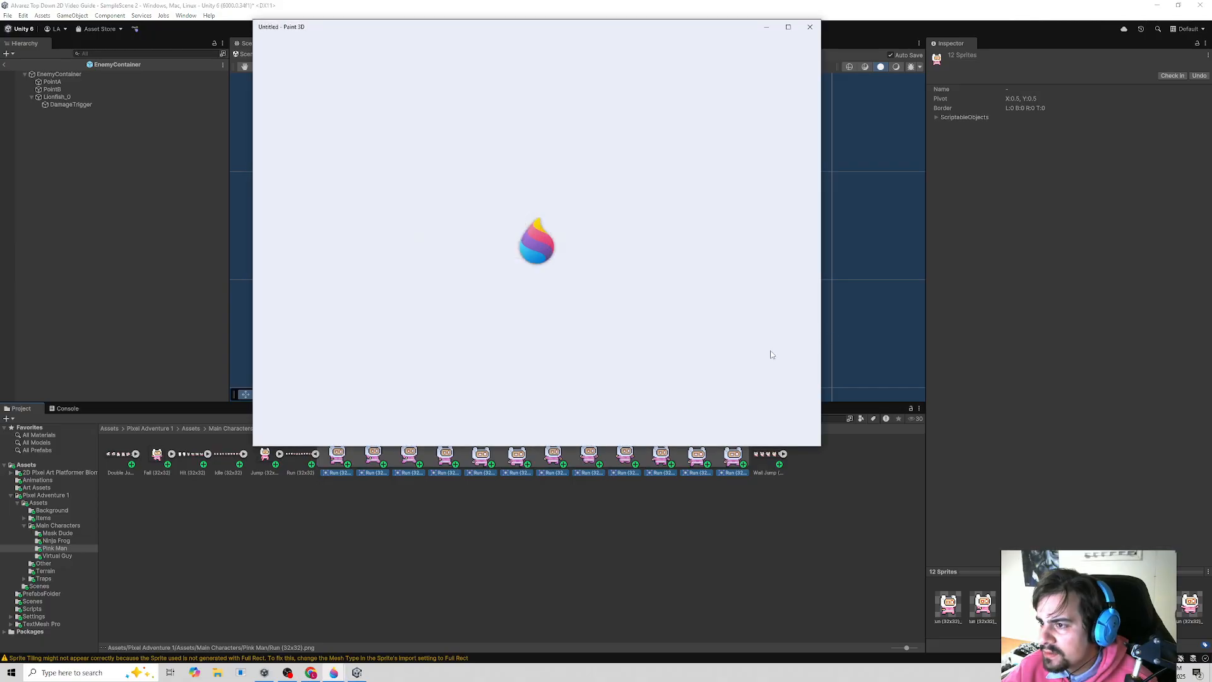
left_click(733, 458)
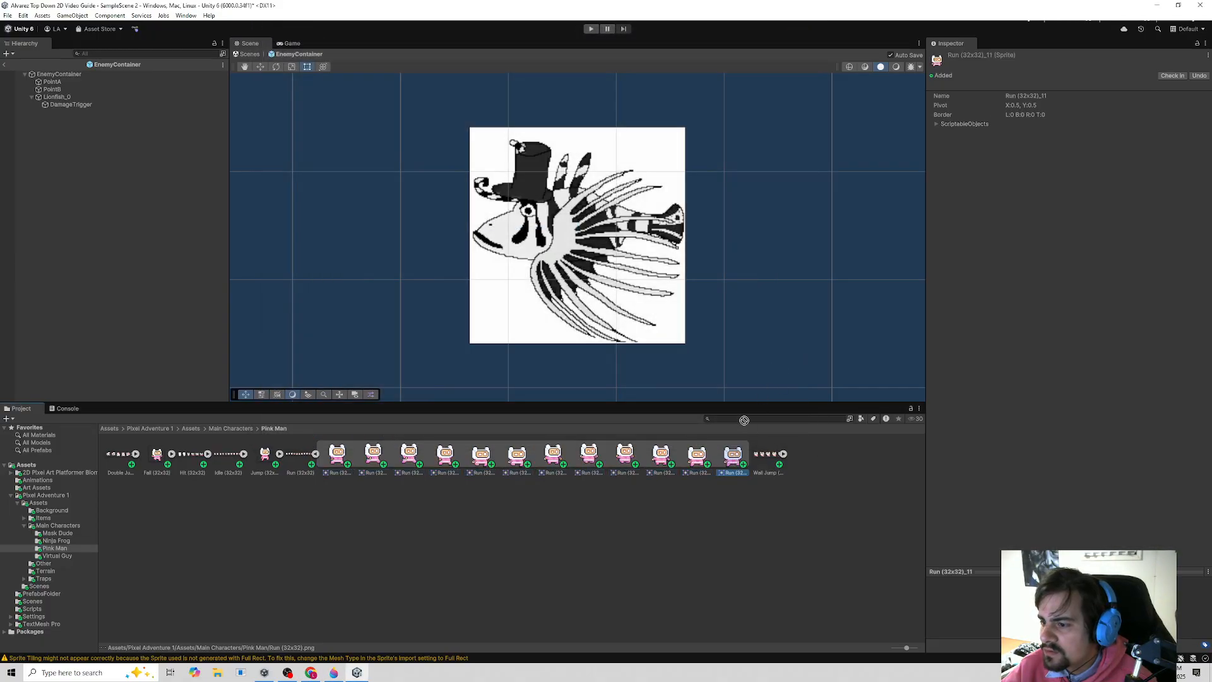
left_click(338, 457, "shift")
left_click_drag(337, 457, 333, 360)
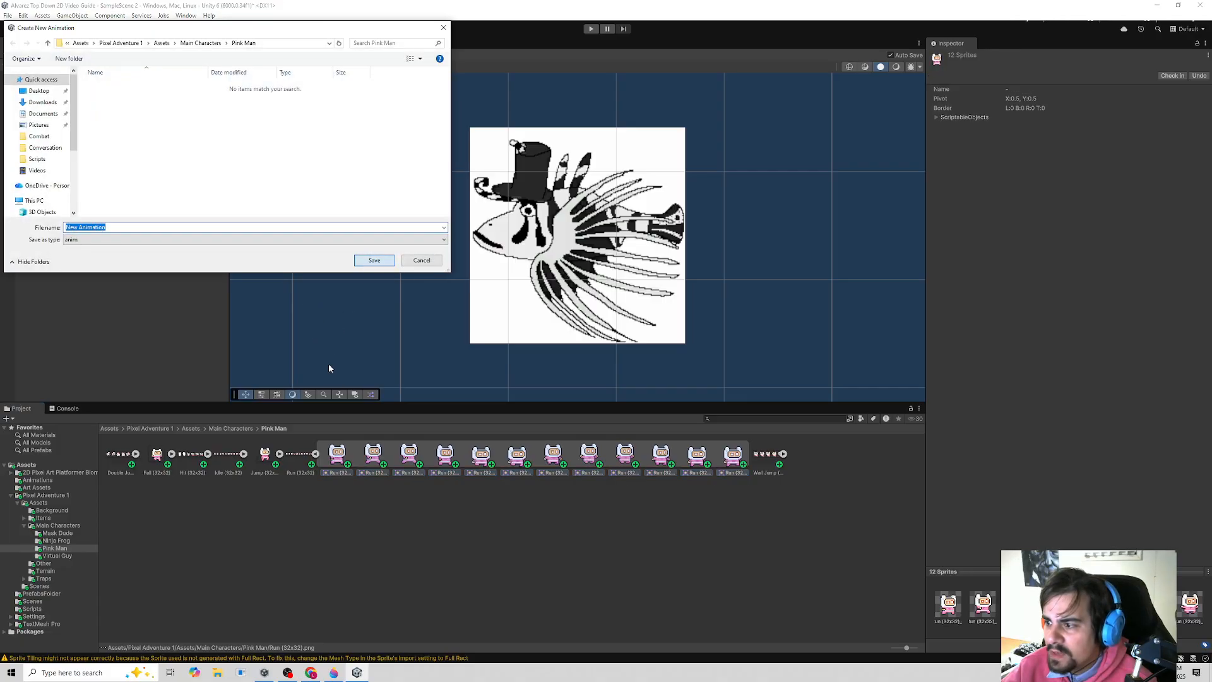
- Save the Pink Man run clip as New Animation, delete its generated scene sprite, and attach the Run (32x32) animator controller to Lionfish_0
left_click(375, 264)
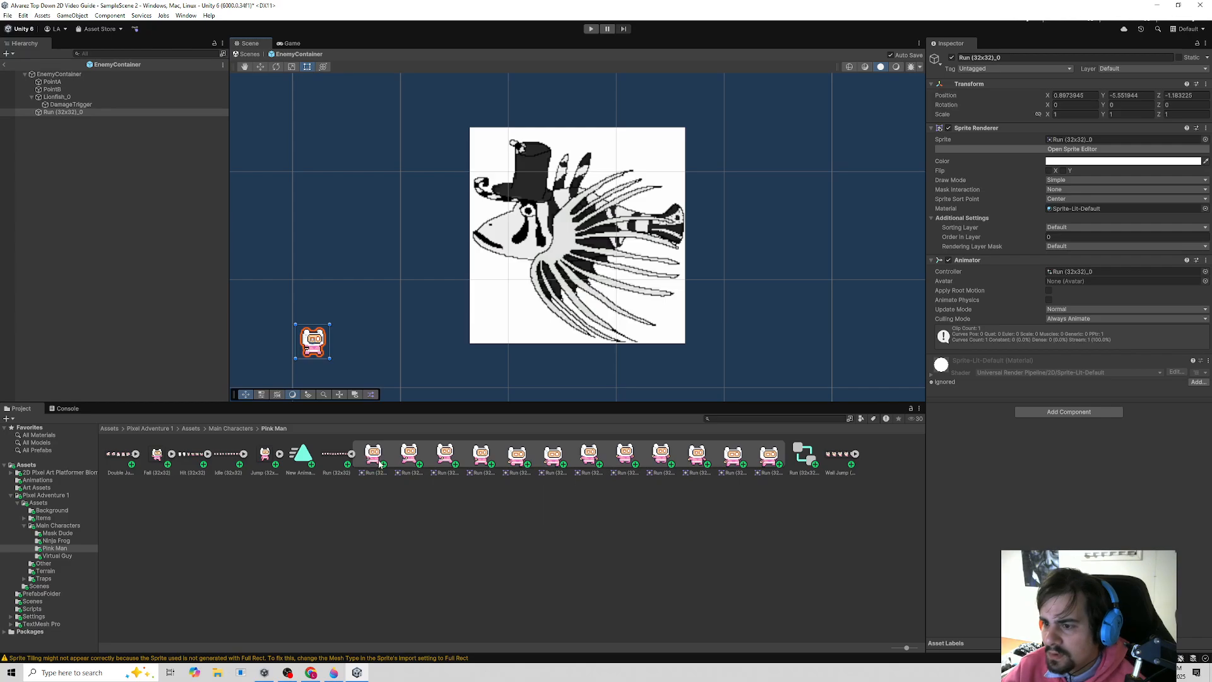
key("Delete")
left_click(644, 306)
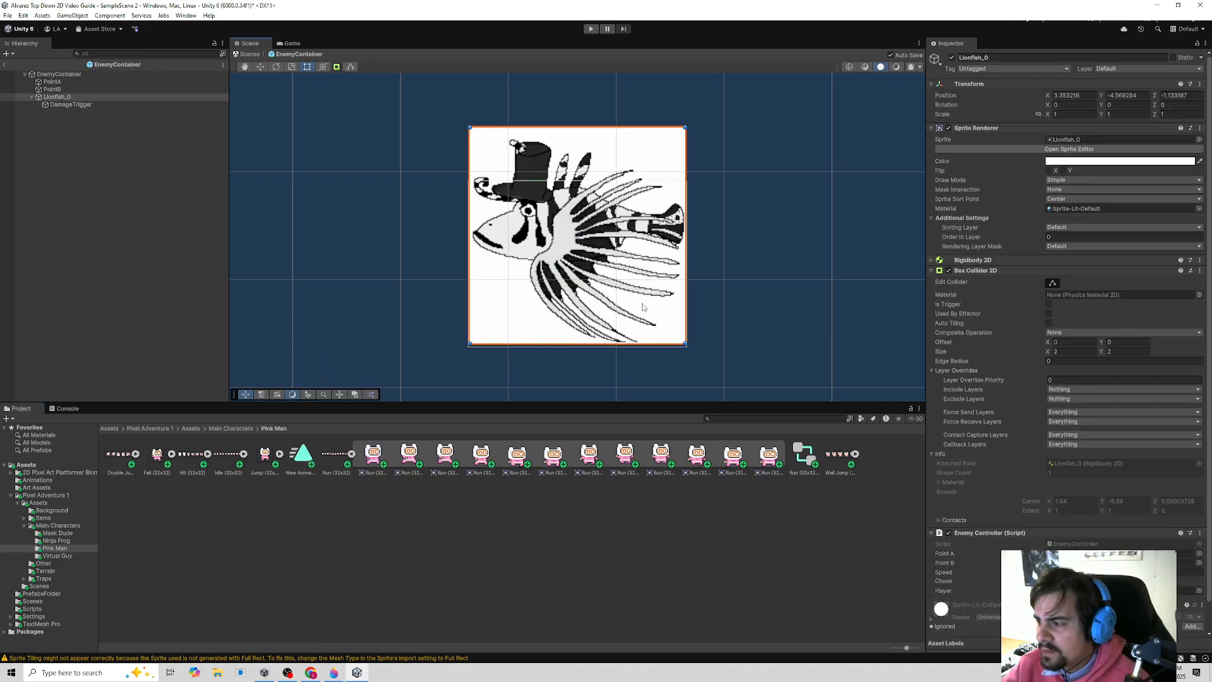
left_click_drag(805, 454, 963, 628)
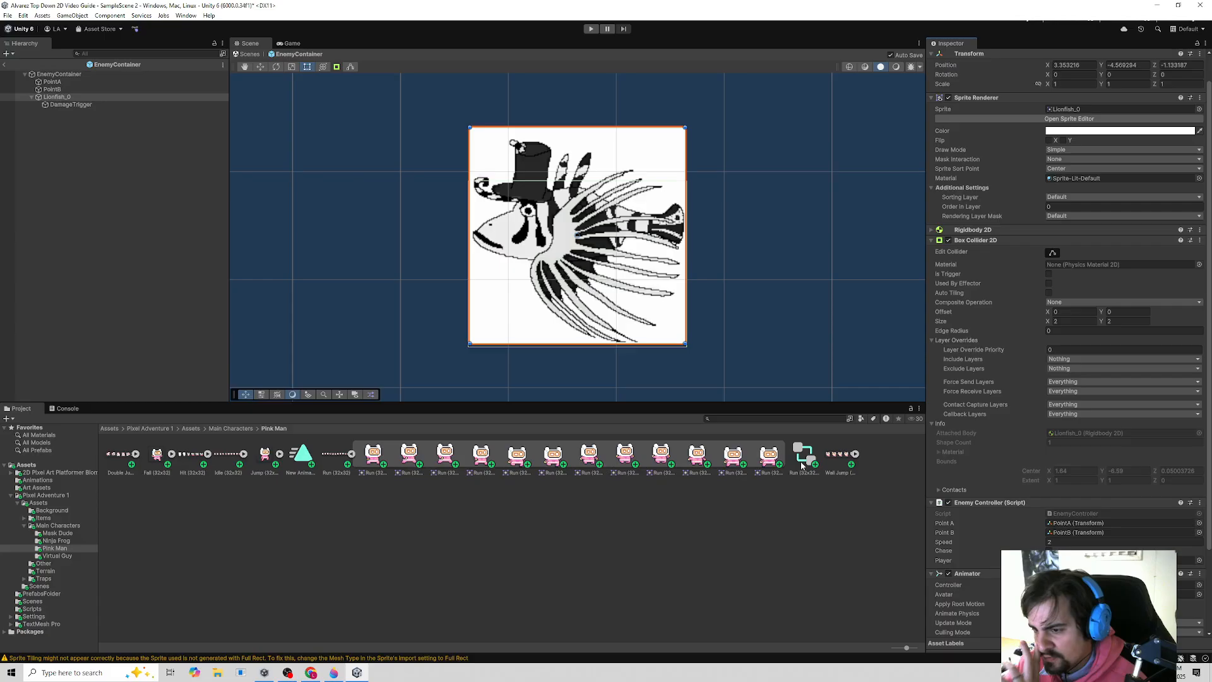
- Play-test the level to check how the animated enemies look, and stop the game
left_click(591, 29)
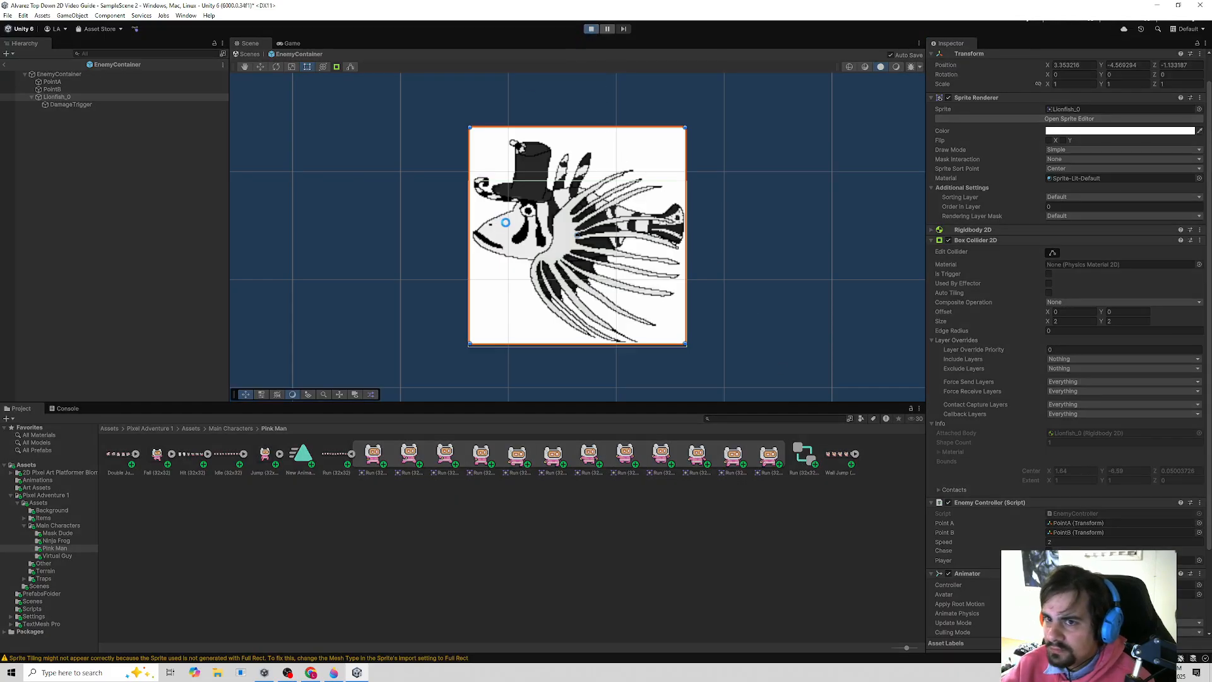
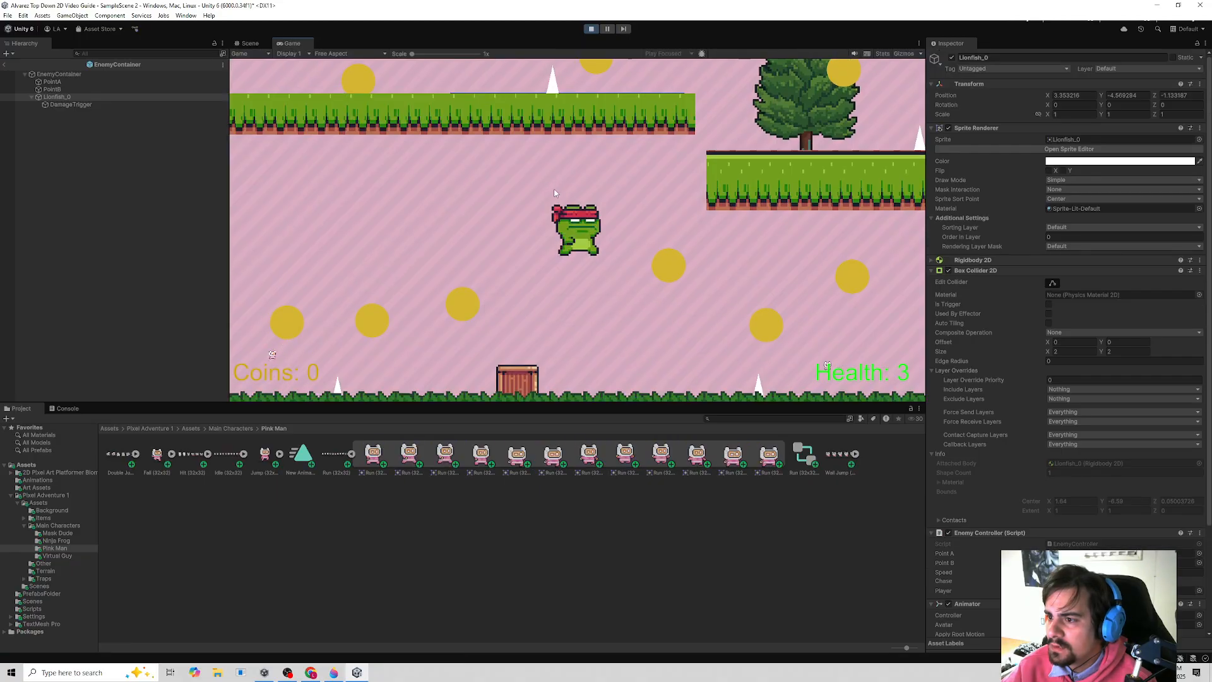
key("a")
key("space")
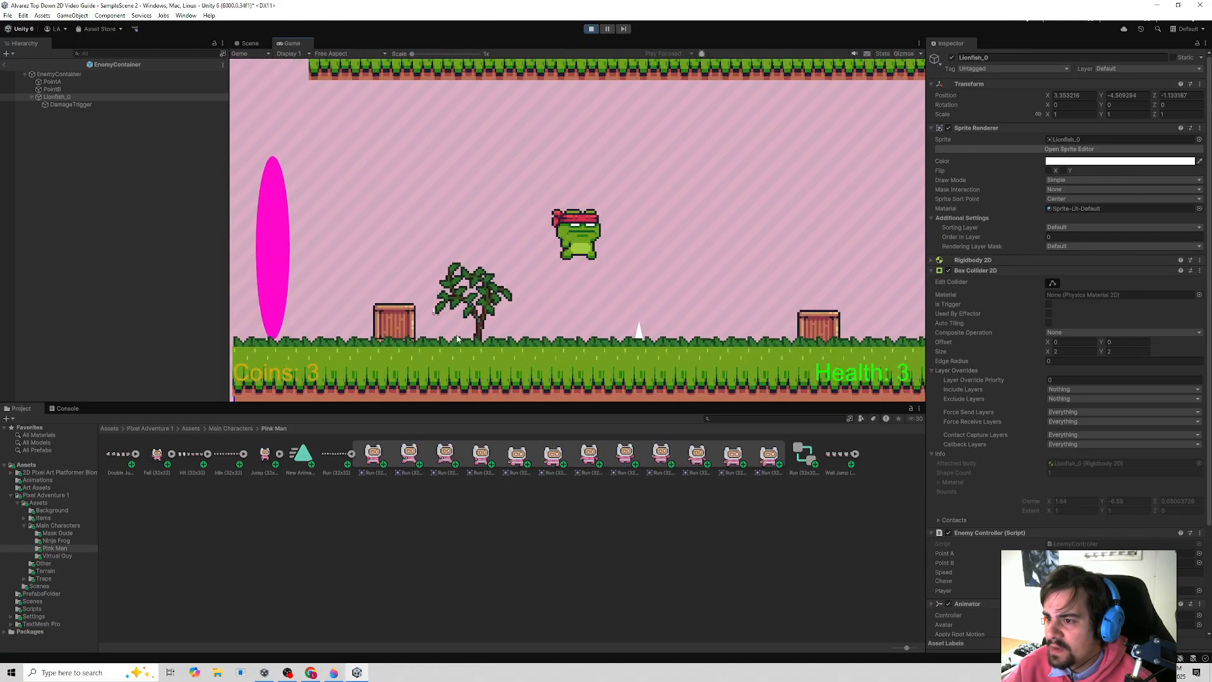
key("ctrl+p")
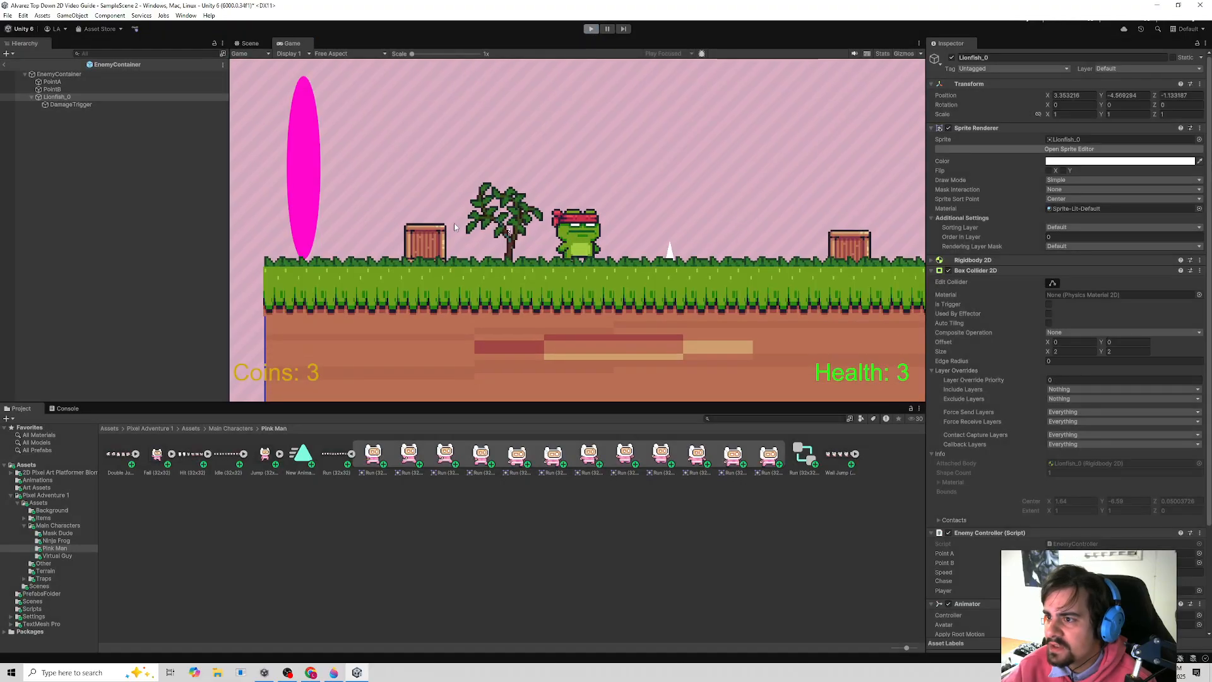
- Give Lionfish_0 the Run (32x32)_3 sprite and set the Run (32x32) texture's pixels per unit to 16, applying the import change
left_click_drag(481, 458, 1117, 139)
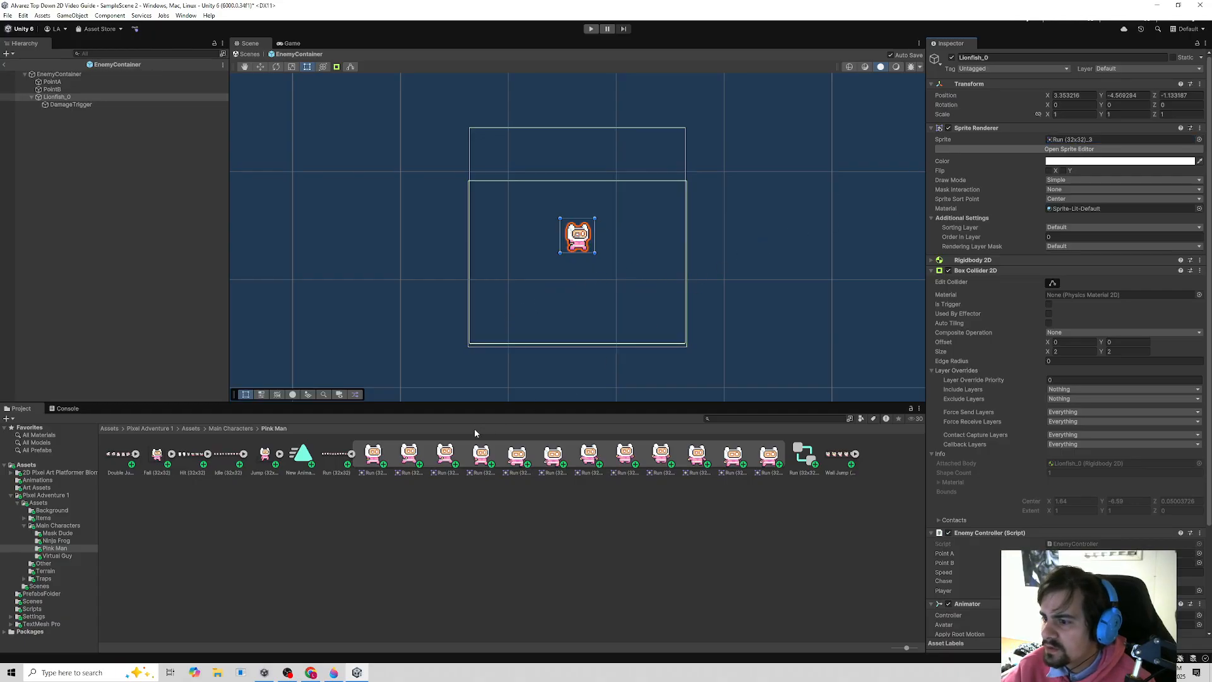
left_click(336, 460)
double_click(1064, 133)
type("15")
type("6")
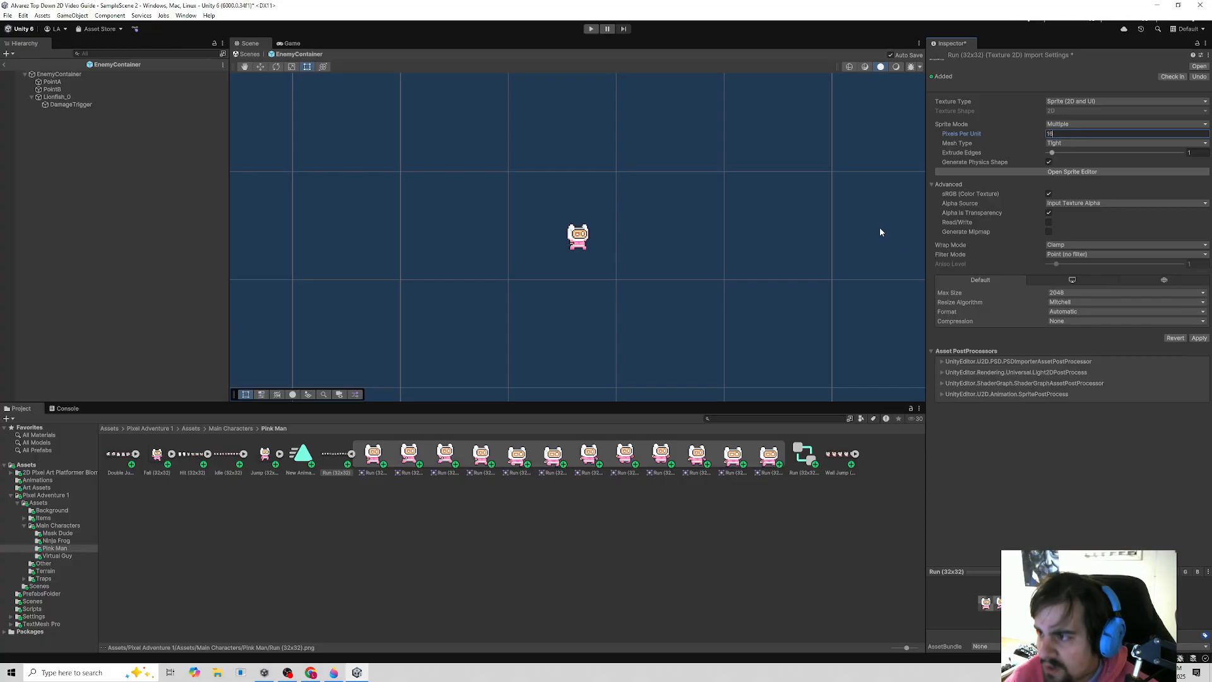
left_click(686, 340)
left_click(588, 351)
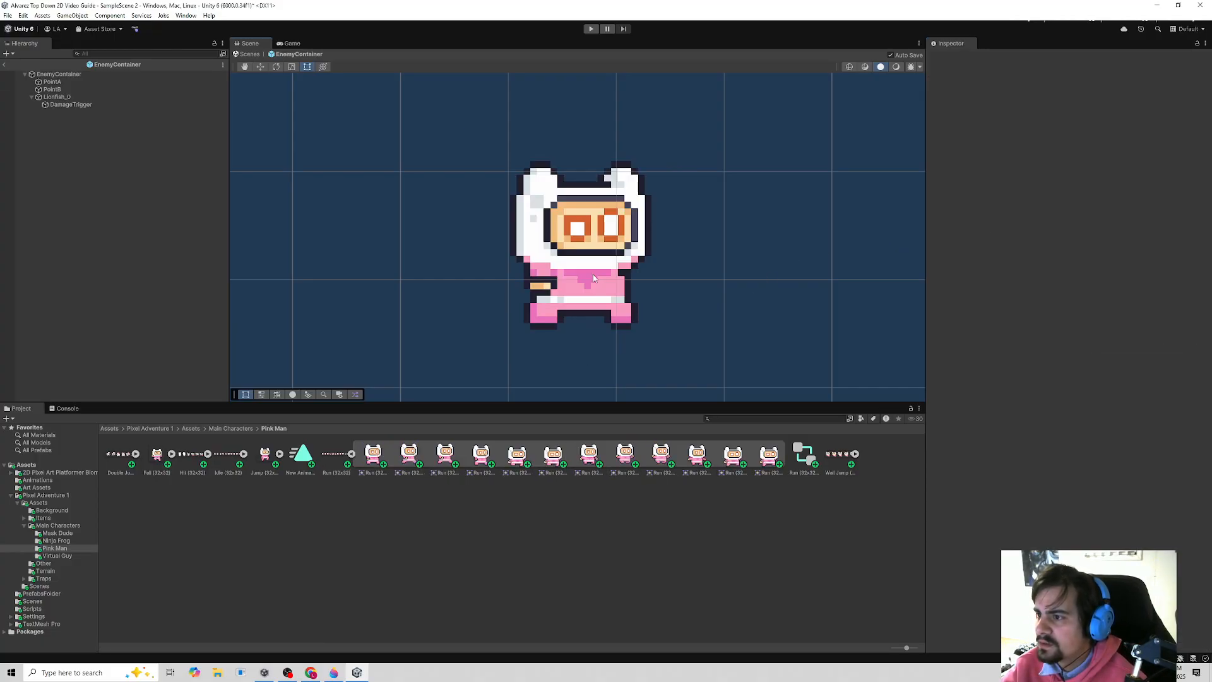
- Play-test the level around the resized Pink Man enemies, collecting coins and jumping between platforms, and stop the game
left_click(563, 300)
scroll(454, 237, "down", 5)
scroll(455, 238, "down", 1)
key("ctrl+p")
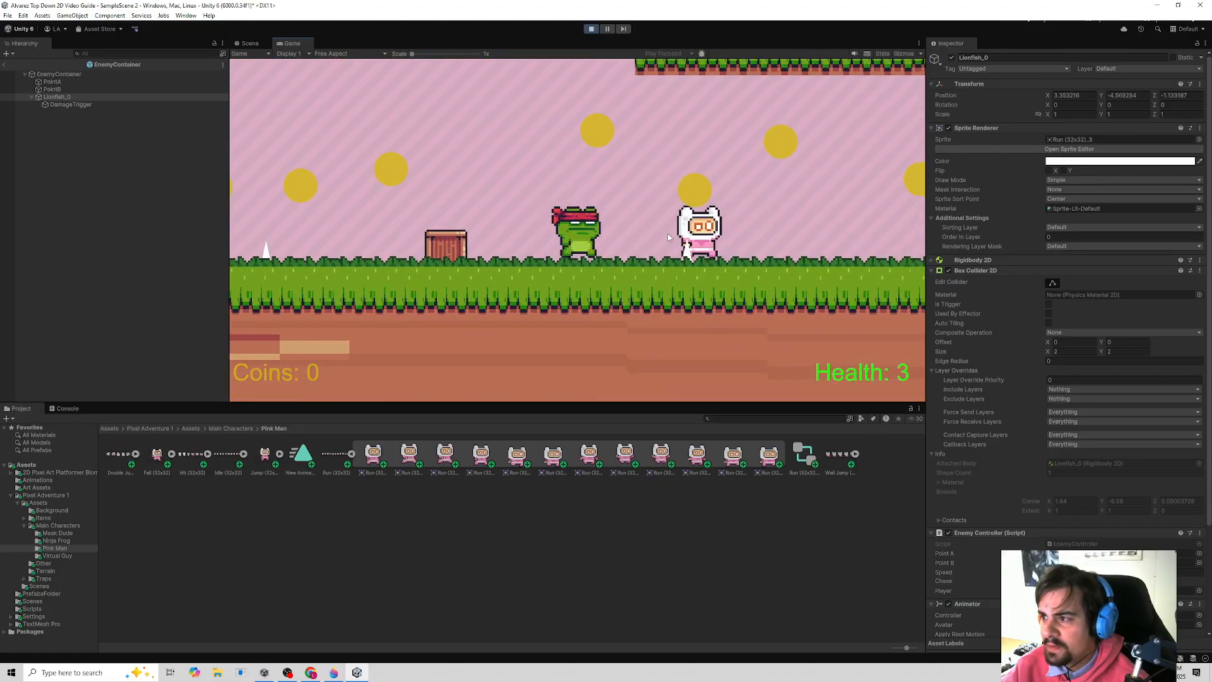
key("d")
key("space")
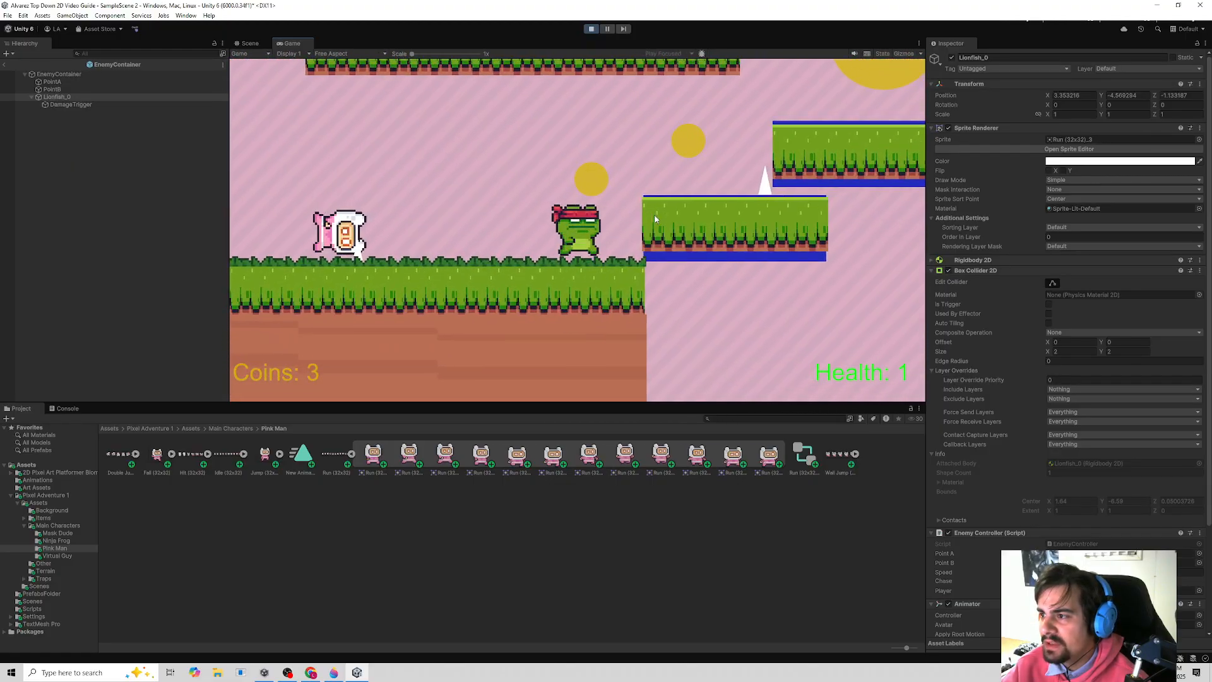
key("space")
key("d")
key("a")
key("space")
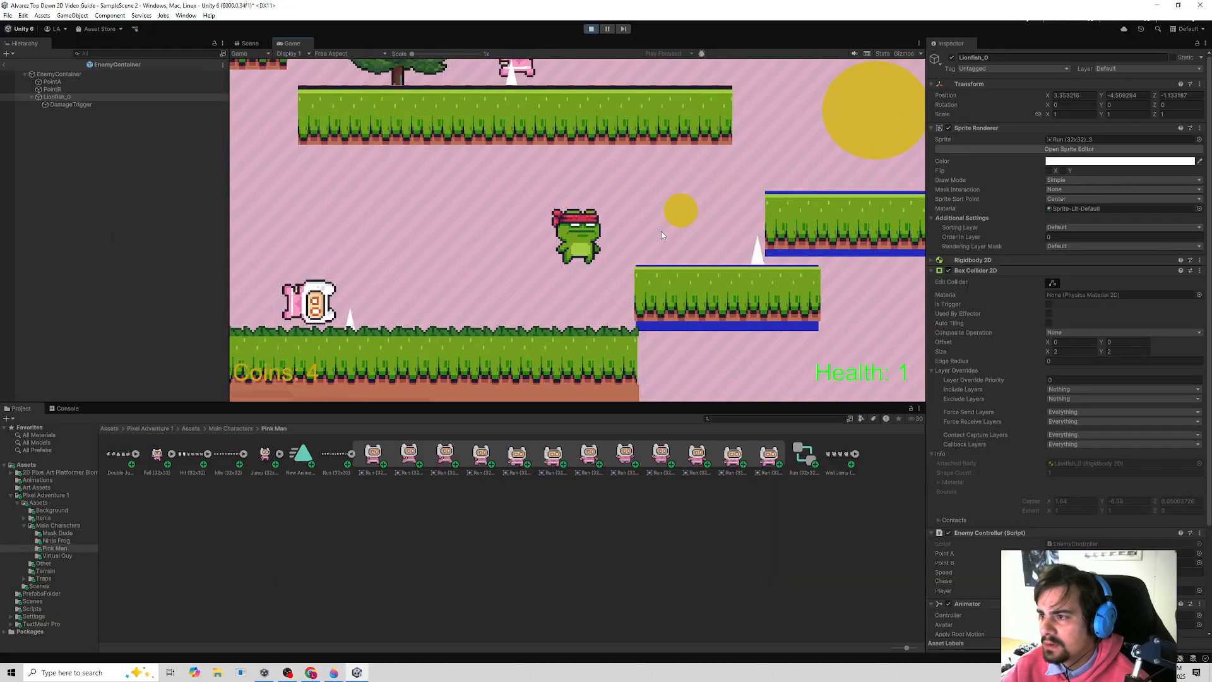
key("d")
key("space")
key("d")
key("a")
left_click(250, 44)
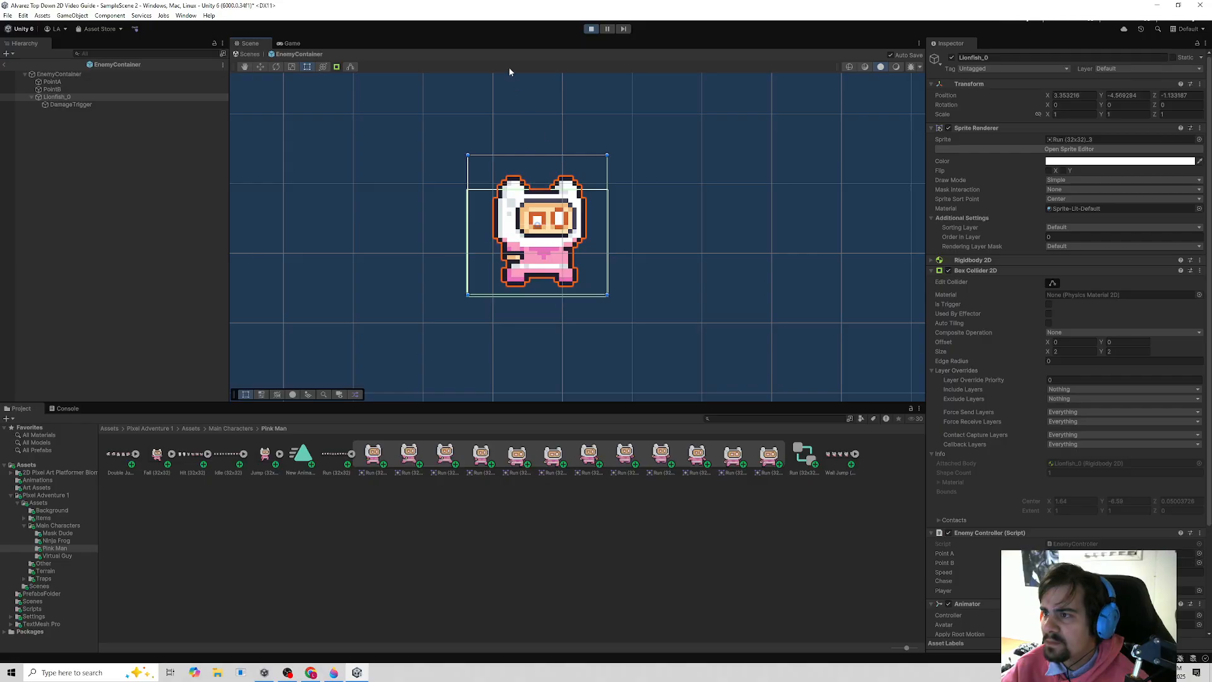
key("ctrl+p")
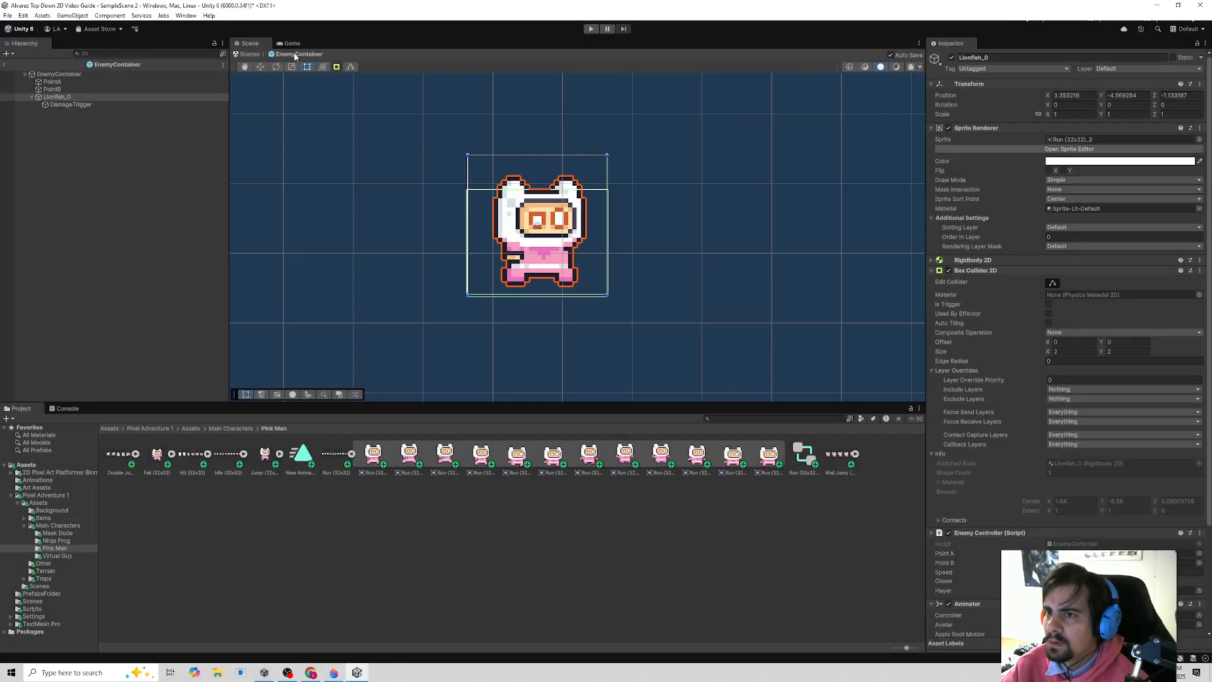
- Back in the level scene, shorten the right end of the platform under the pine tree and move the pink portal onto the upper-left platform
left_click(5, 64)
scroll(592, 193, "down", 2)
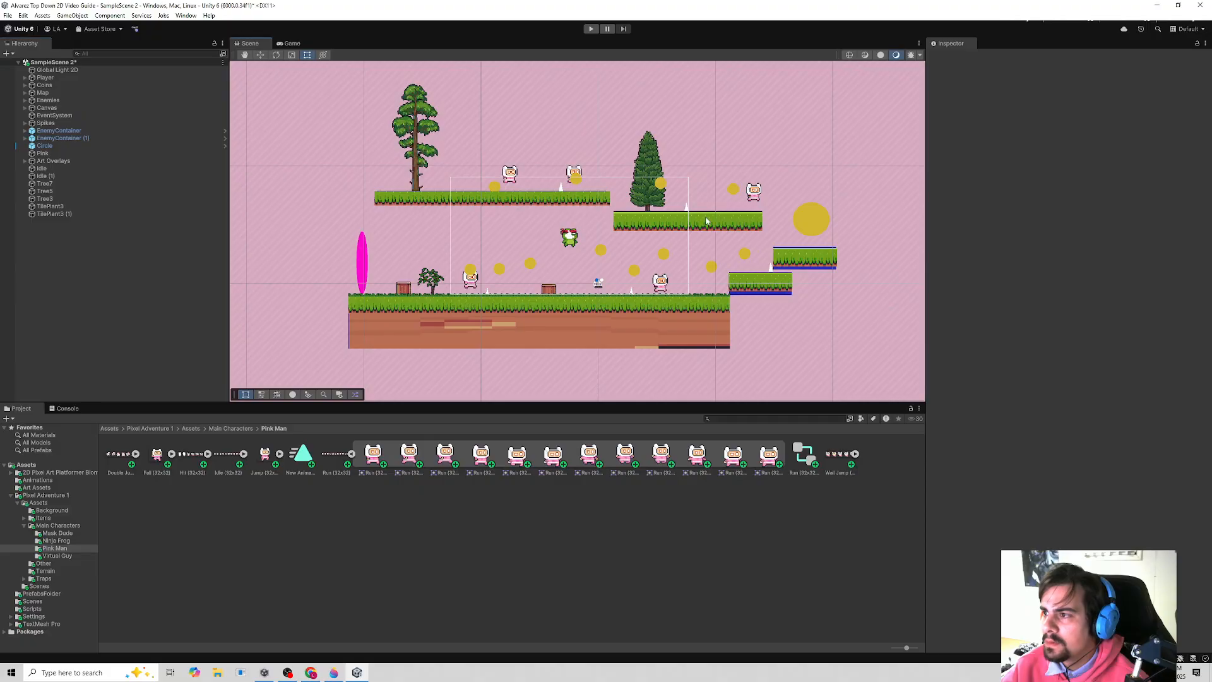
left_click_drag(763, 221, 742, 222)
left_click(364, 268)
left_click_drag(356, 268, 390, 166)
left_click(300, 525)
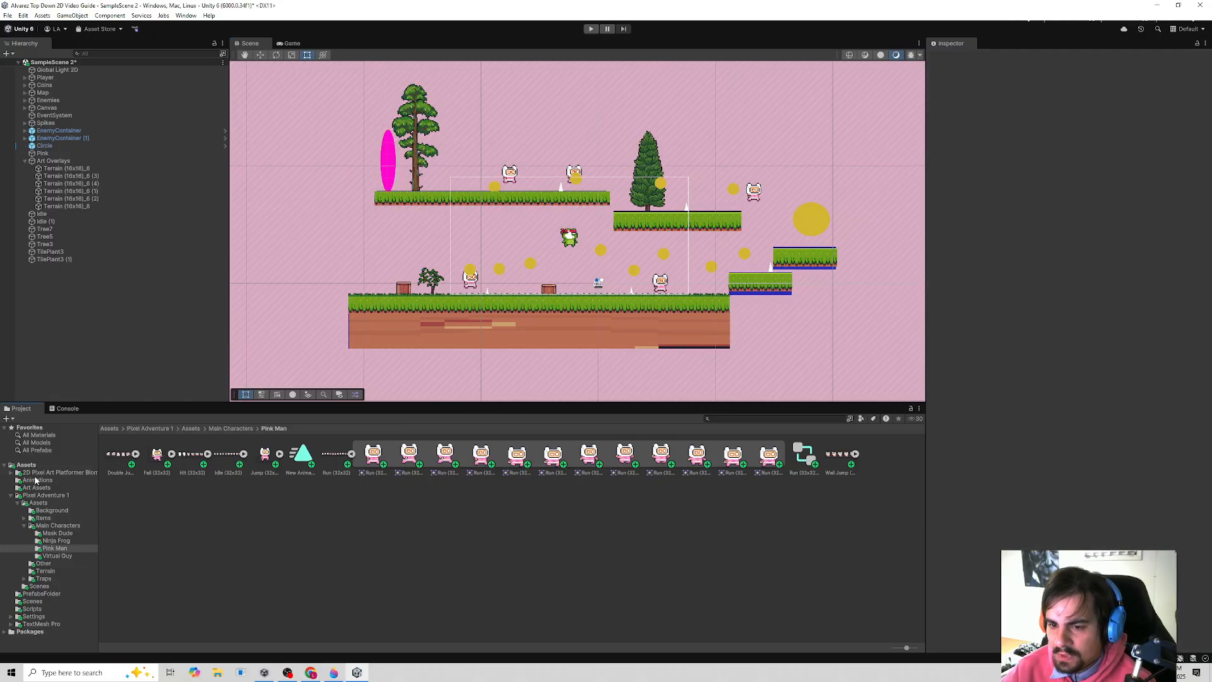
- Look through the project's asset folders, collapsing the Pixel Adventure 1 folder and the Art Overlays group
scroll(493, 267, "down", 1)
scroll(535, 236, "up", 3)
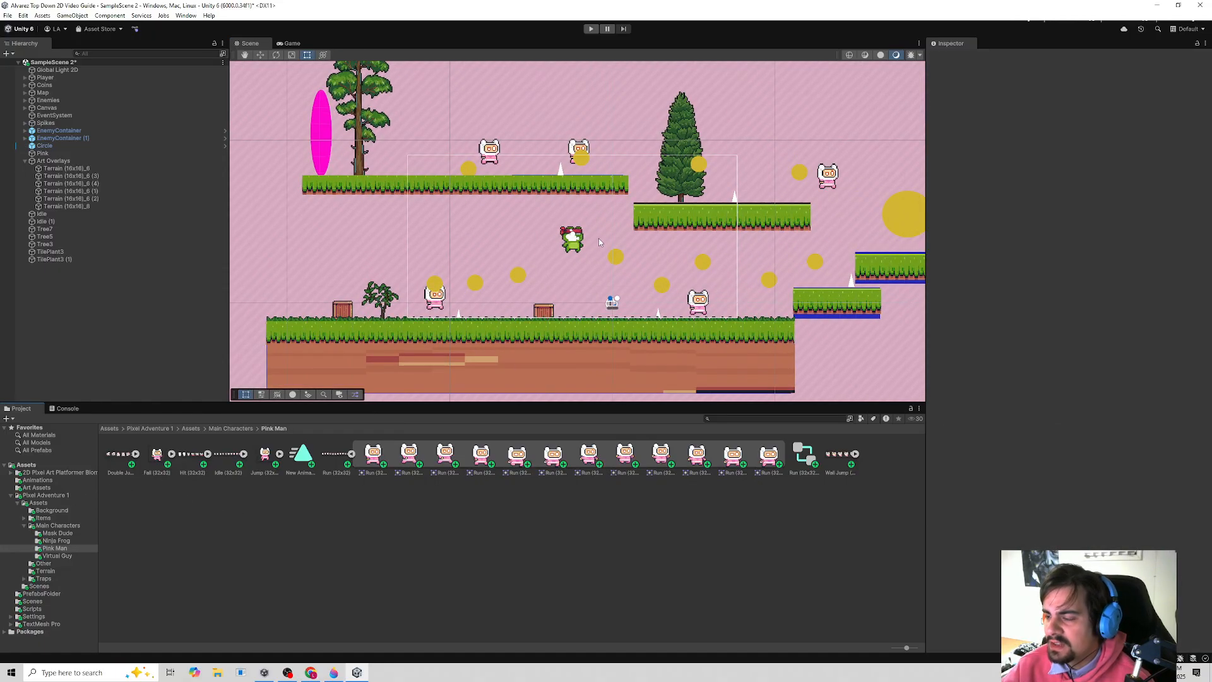
middle_click_drag(615, 258, 581, 254)
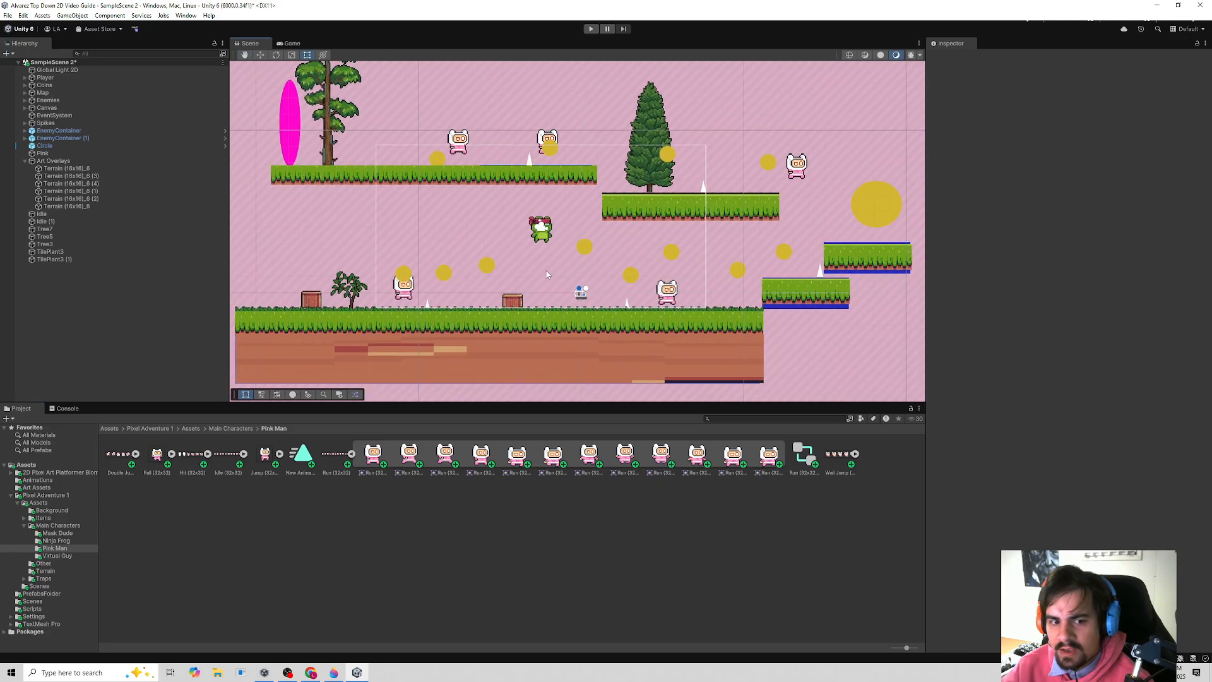
left_click(26, 603)
left_click(31, 616)
left_click(33, 609)
left_click(42, 601)
left_click(48, 594)
left_click(51, 542)
left_click(43, 519)
left_click(38, 495)
left_click(36, 487)
left_click(11, 495)
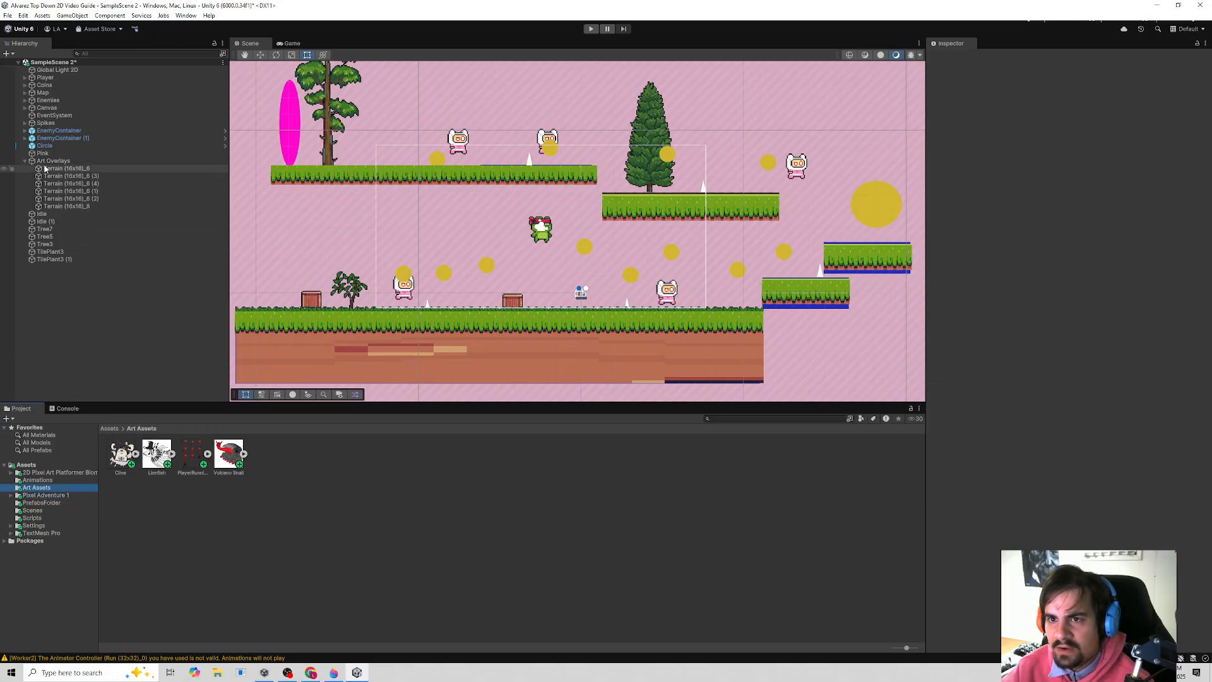
left_click(25, 161)
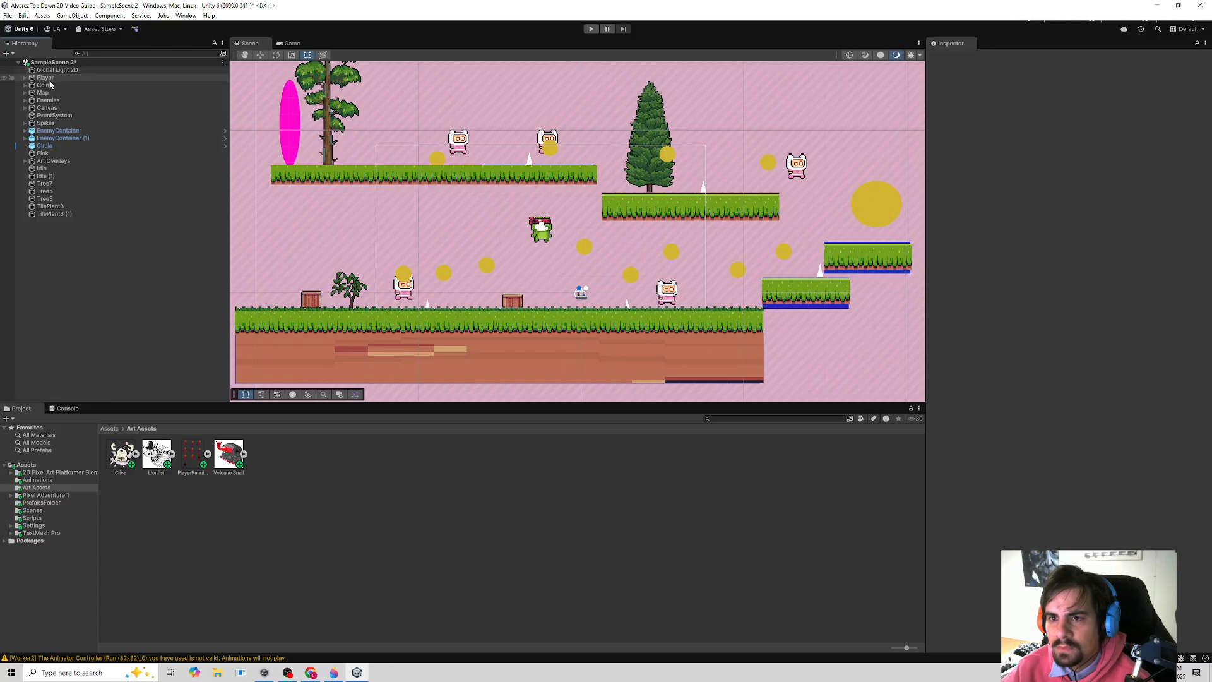
left_click(41, 518)
left_click(41, 525)
left_click(40, 511)
left_click(41, 525)
left_click(39, 519)
left_click(37, 510)
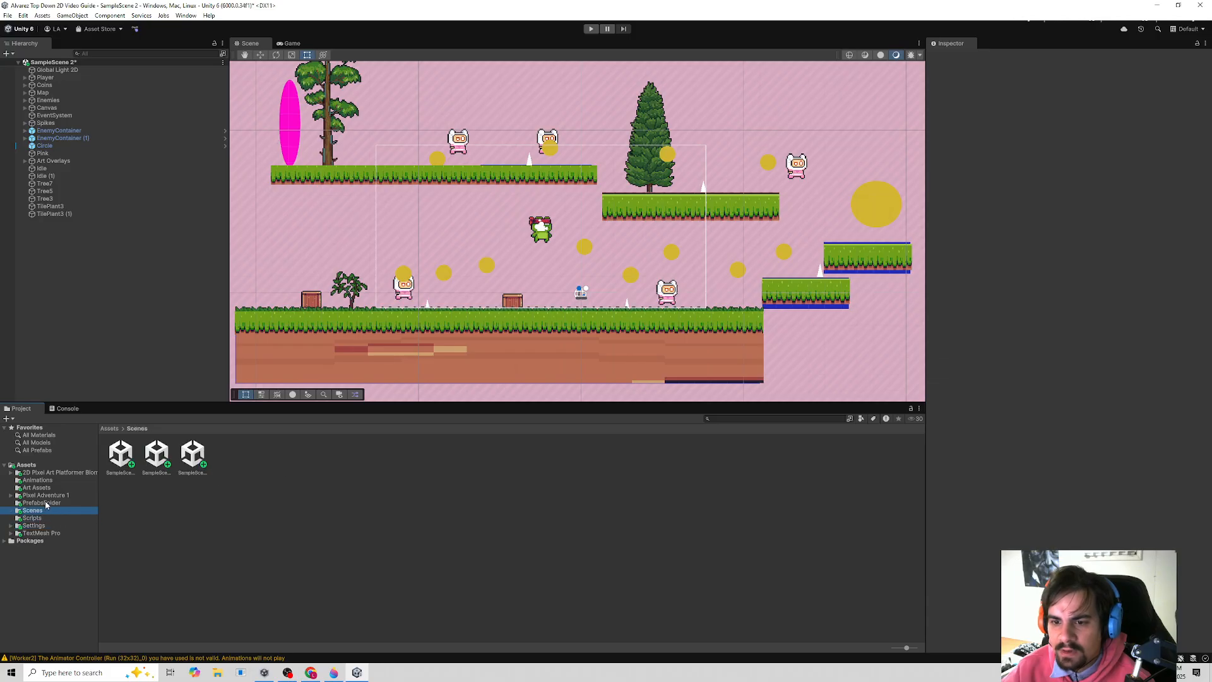
- Inspect the Coin prefab and the asset store page in the browser, and return to the level scene
left_click(41, 502)
double_click(121, 454)
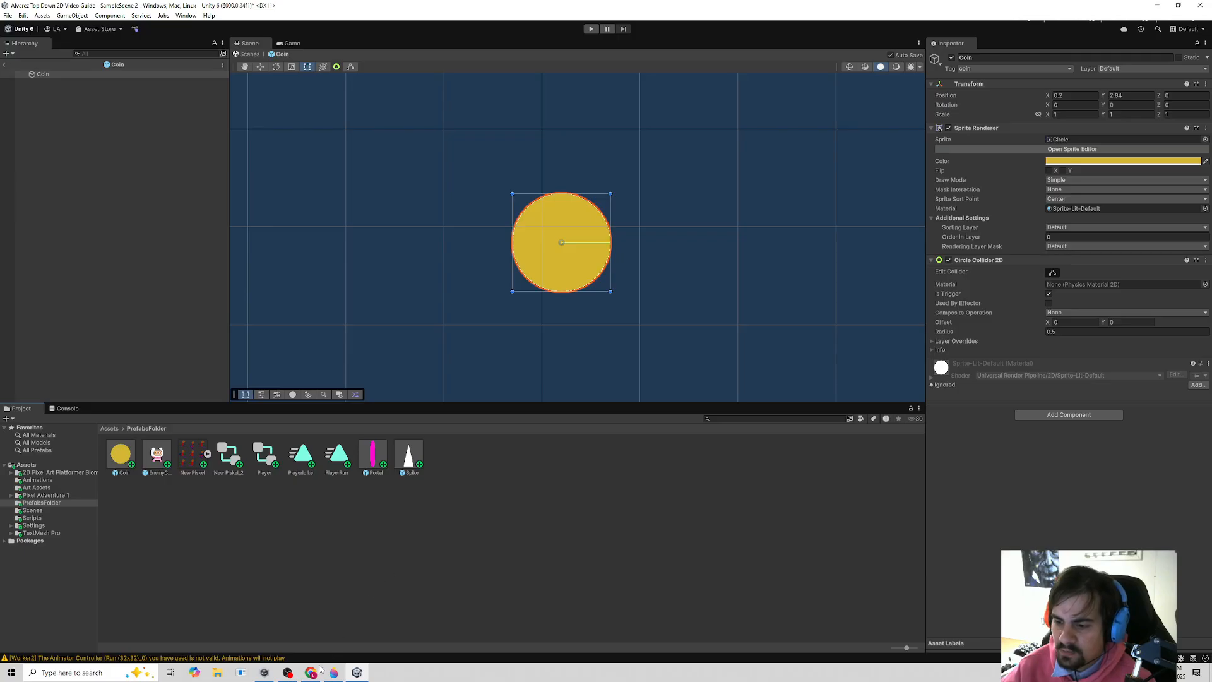
mouse_move(315, 674)
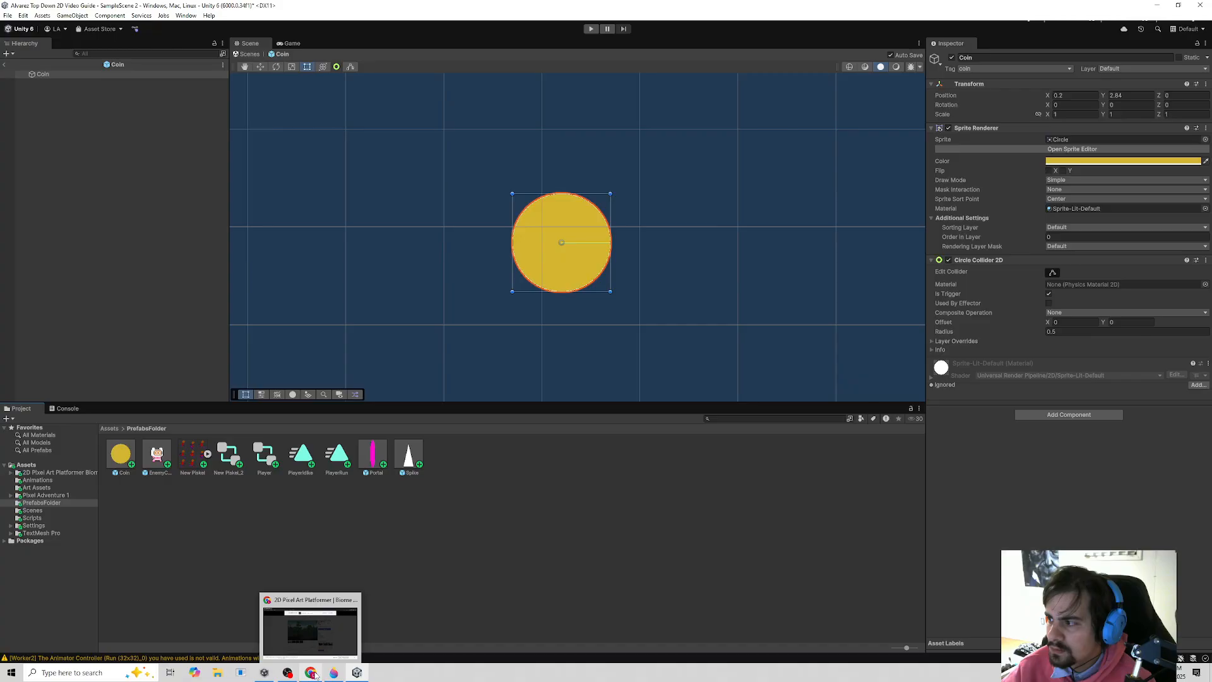
left_click(315, 674)
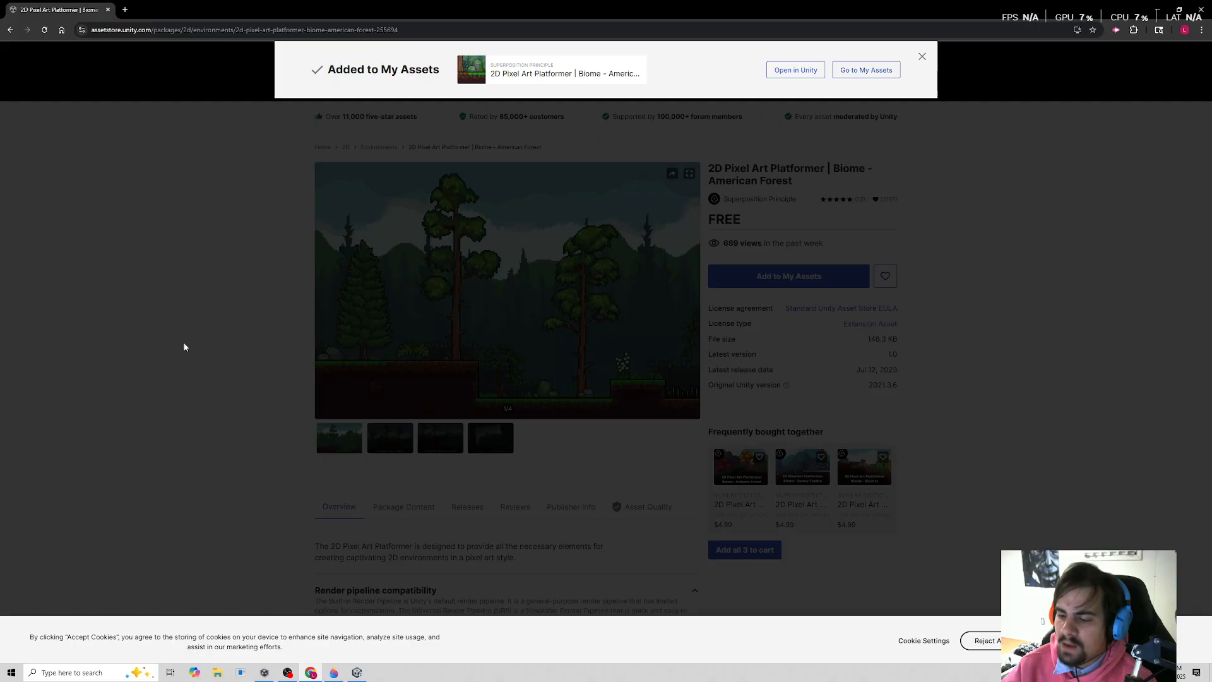
left_click(311, 673)
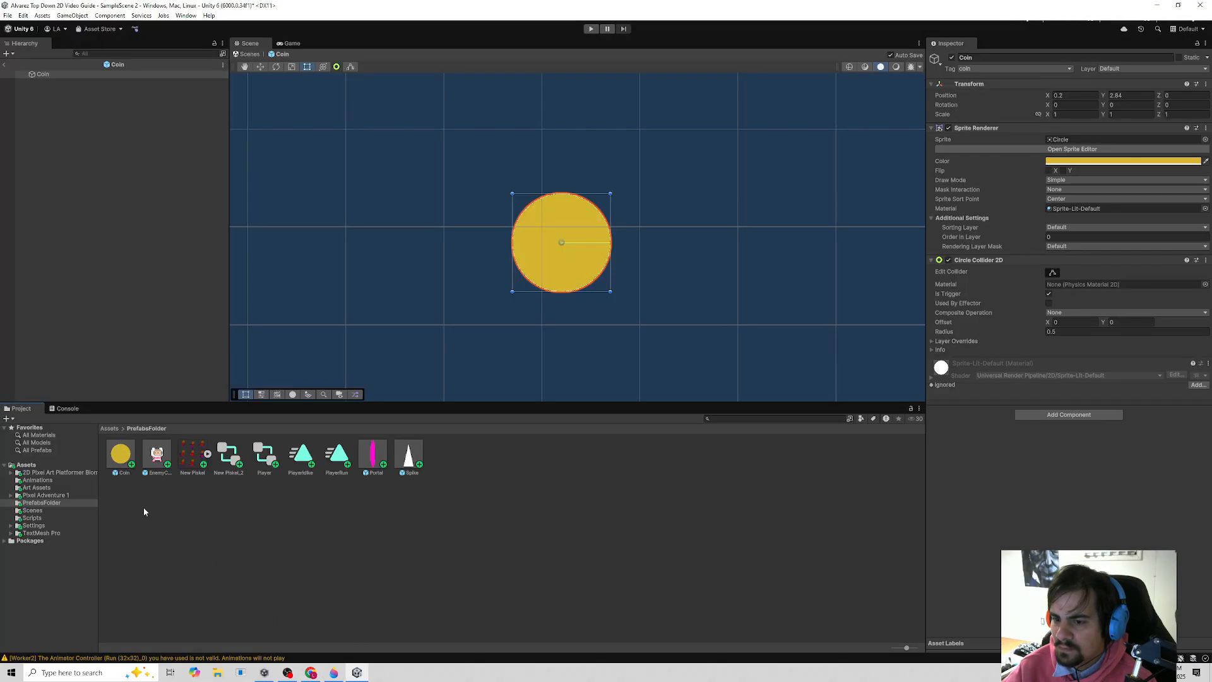
left_click(7, 65)
- Lower the player to about X -2.43, Y 2.83 and save it as a prefab in the prefabs folder
left_click(538, 238)
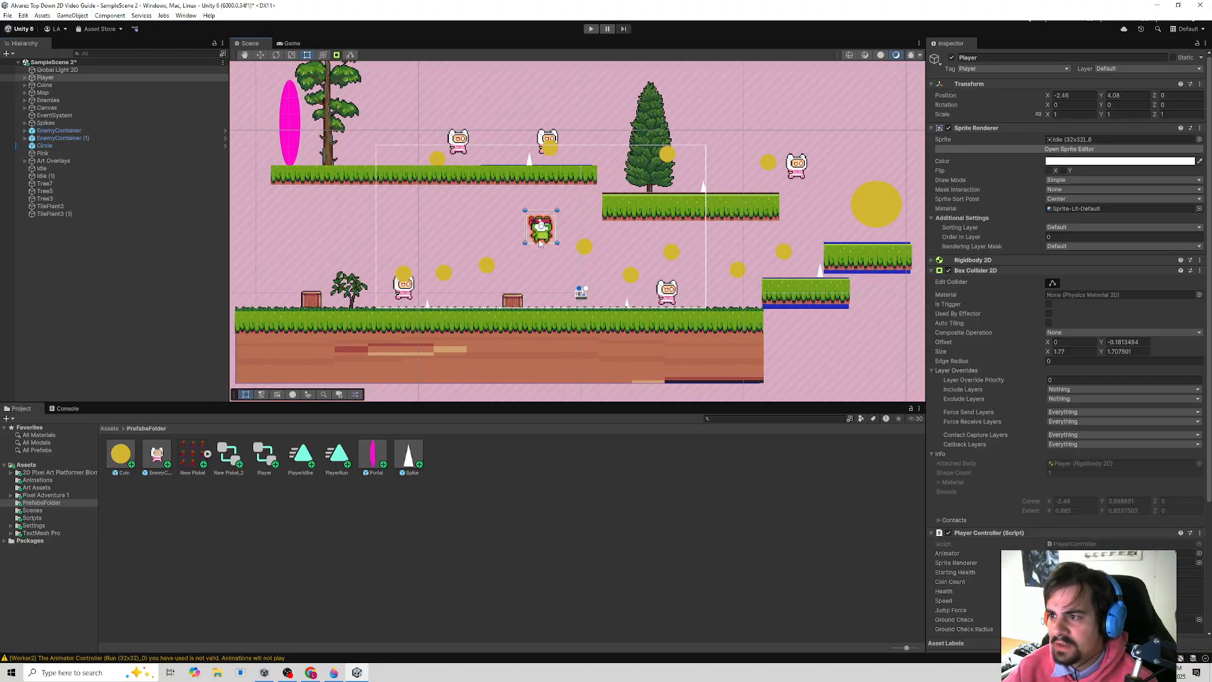
mouse_move(543, 238)
left_mouse_down()
mouse_move(492, 467)
mouse_move(544, 259)
left_mouse_up()
left_click_drag(44, 77, 506, 460)
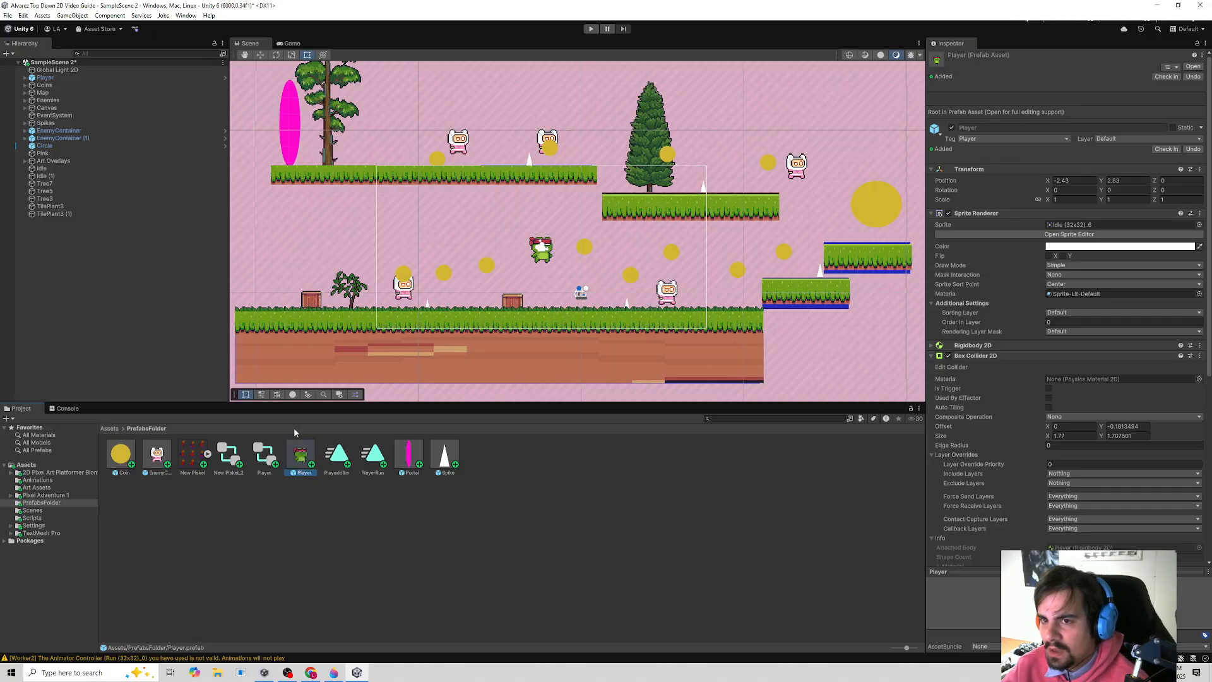
- Open the Player prefab for editing and add an empty child object named CoinFX to it
double_click(301, 452)
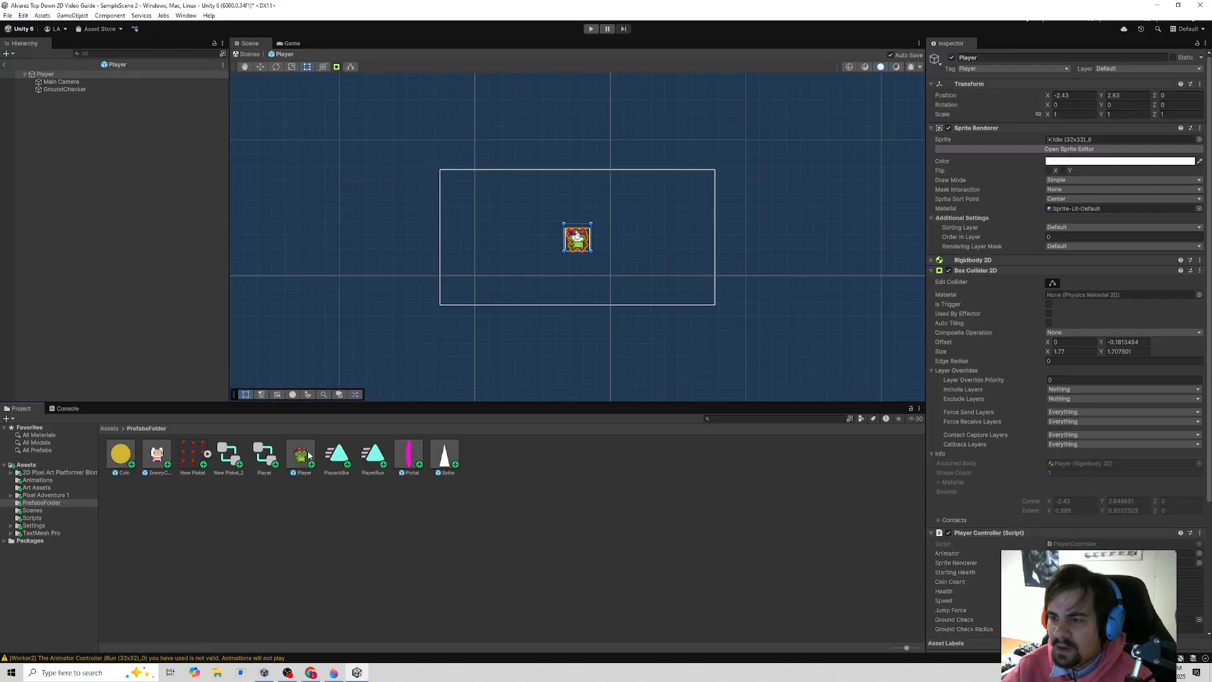
left_click(89, 126)
right_click(44, 74)
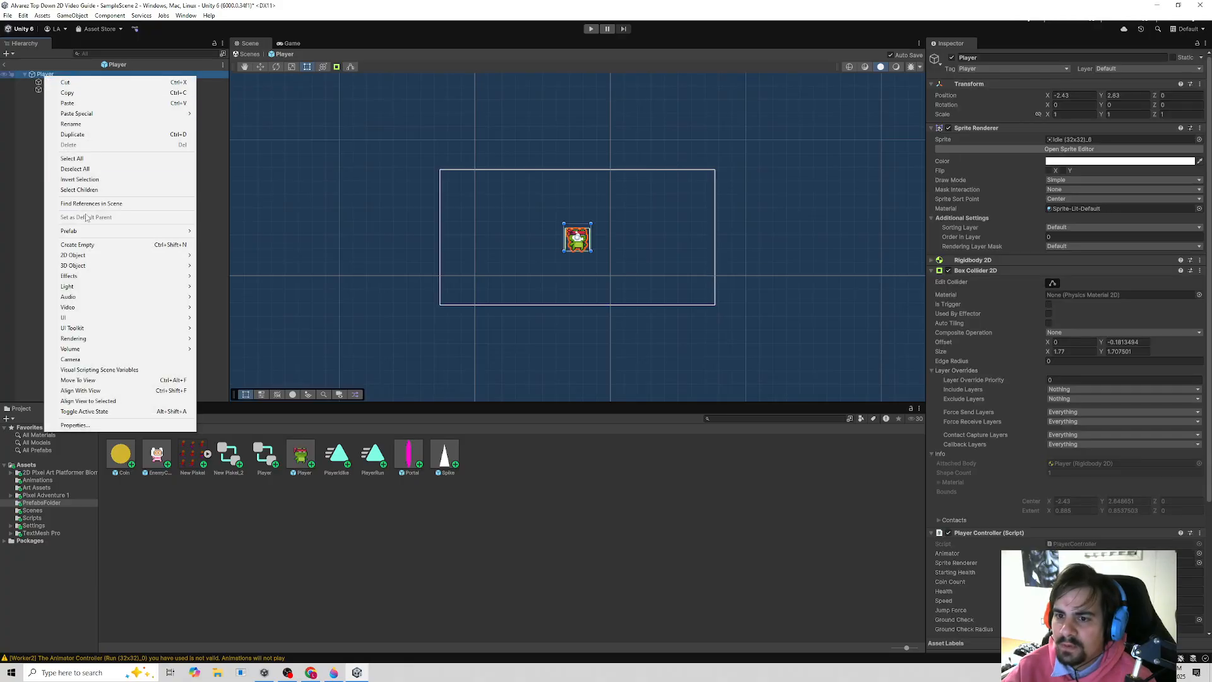
left_click(77, 245)
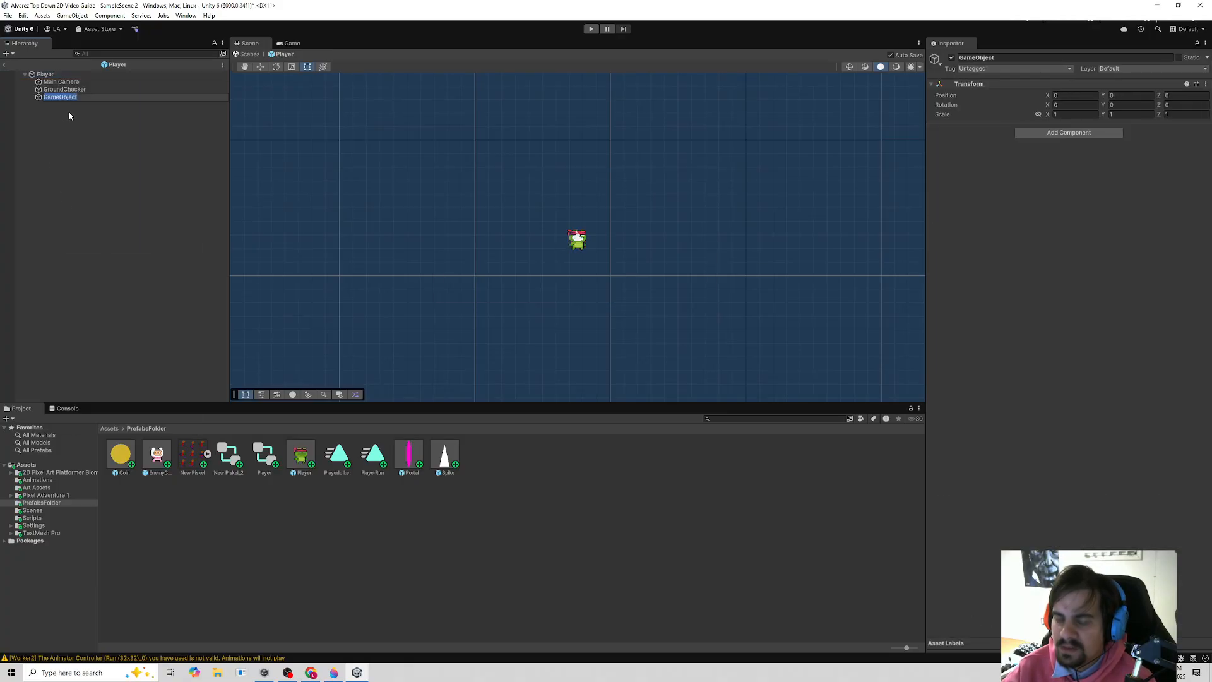
type("CoinFX")
key("Return")
- Add a second empty child object named DeathFX to the Player prefab
right_click(41, 75)
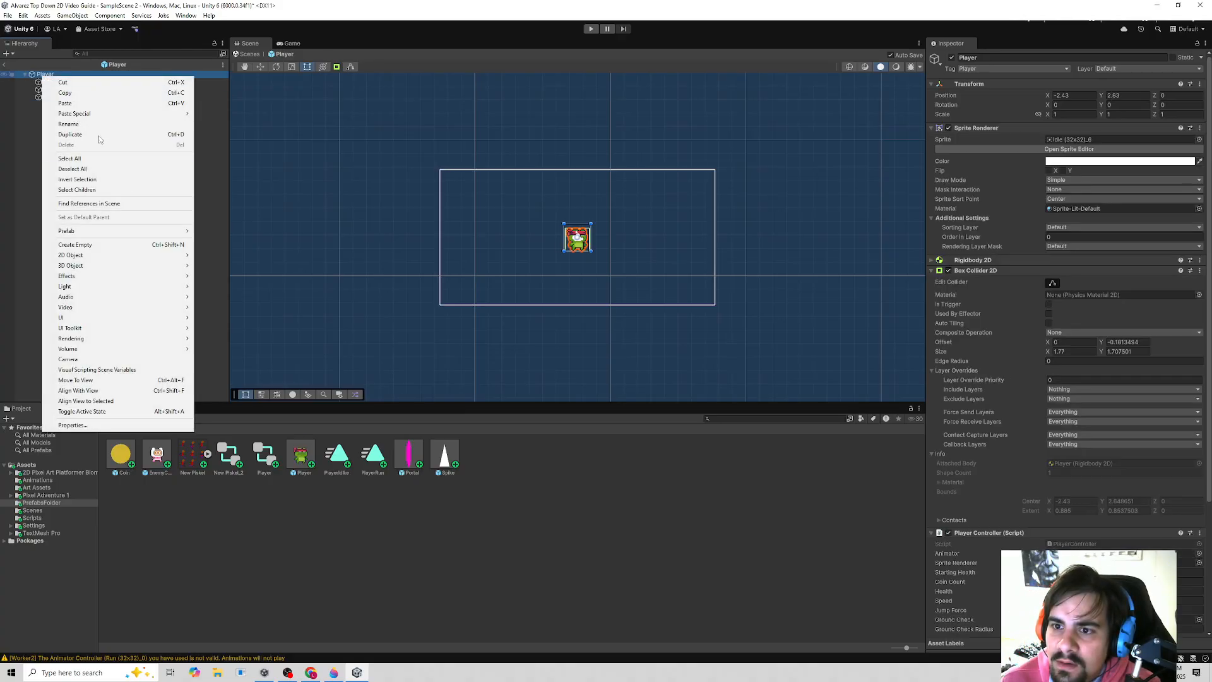
left_click(82, 245)
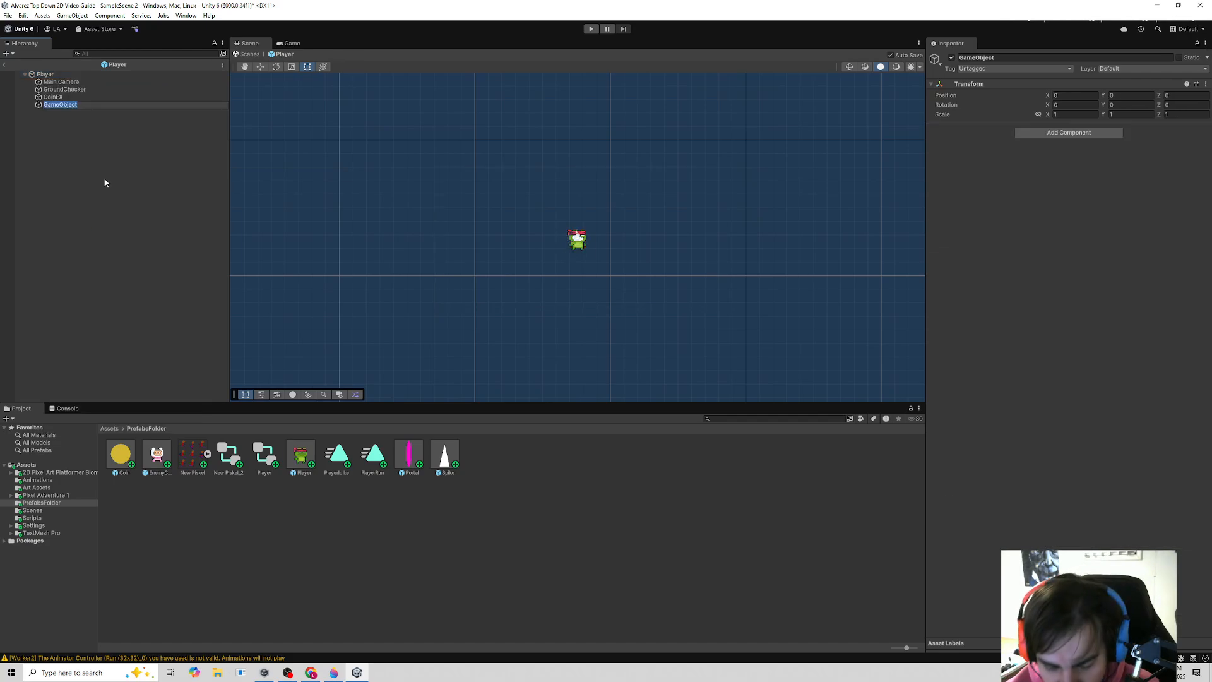
type("DeathFX")
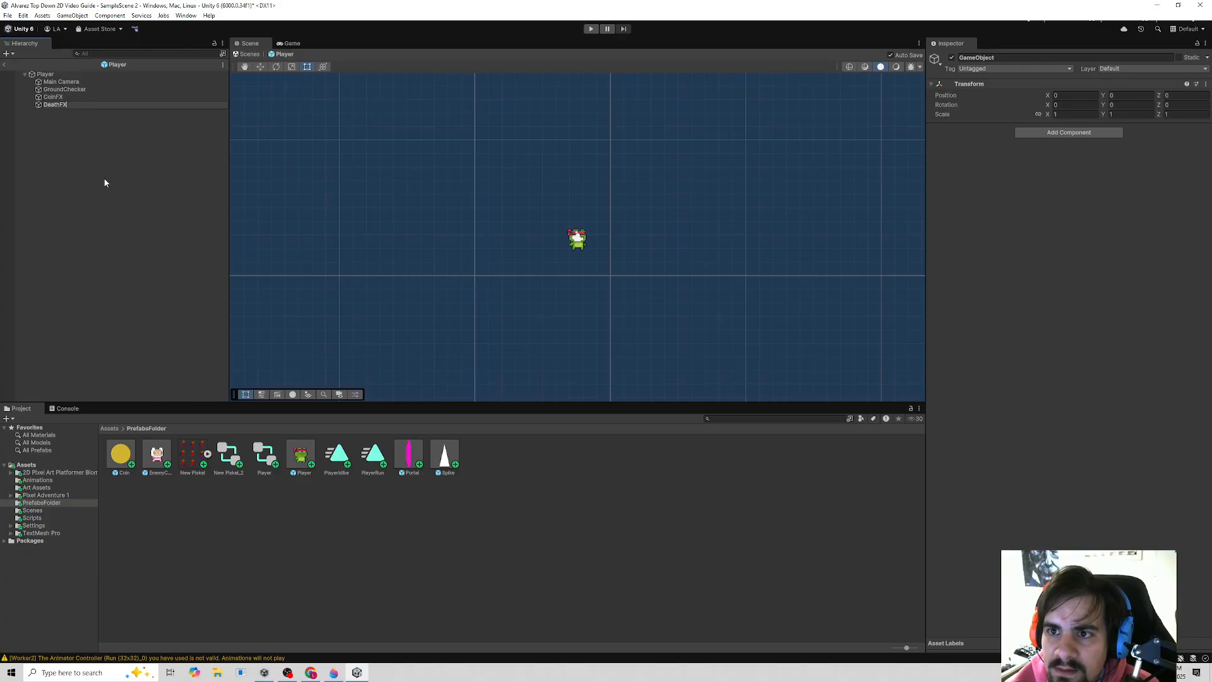
key("Return")
left_click(63, 75)
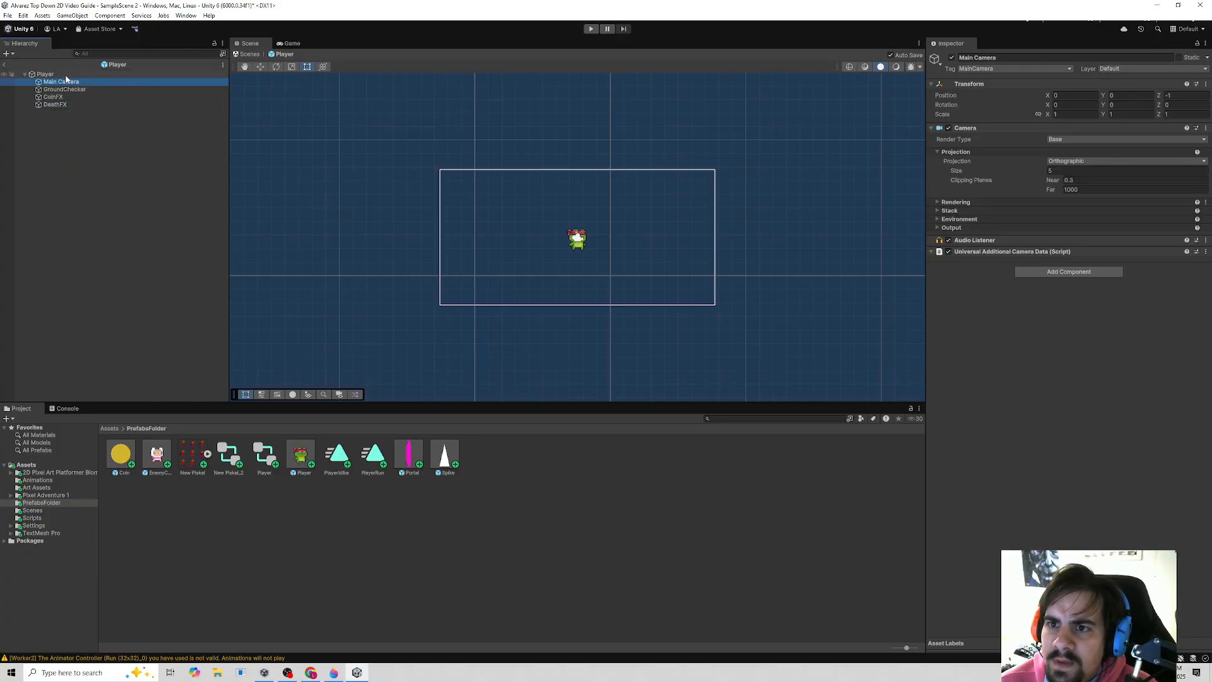
- Add an empty child object named JumpFX to the Player prefab
right_click(66, 76)
left_click(110, 244)
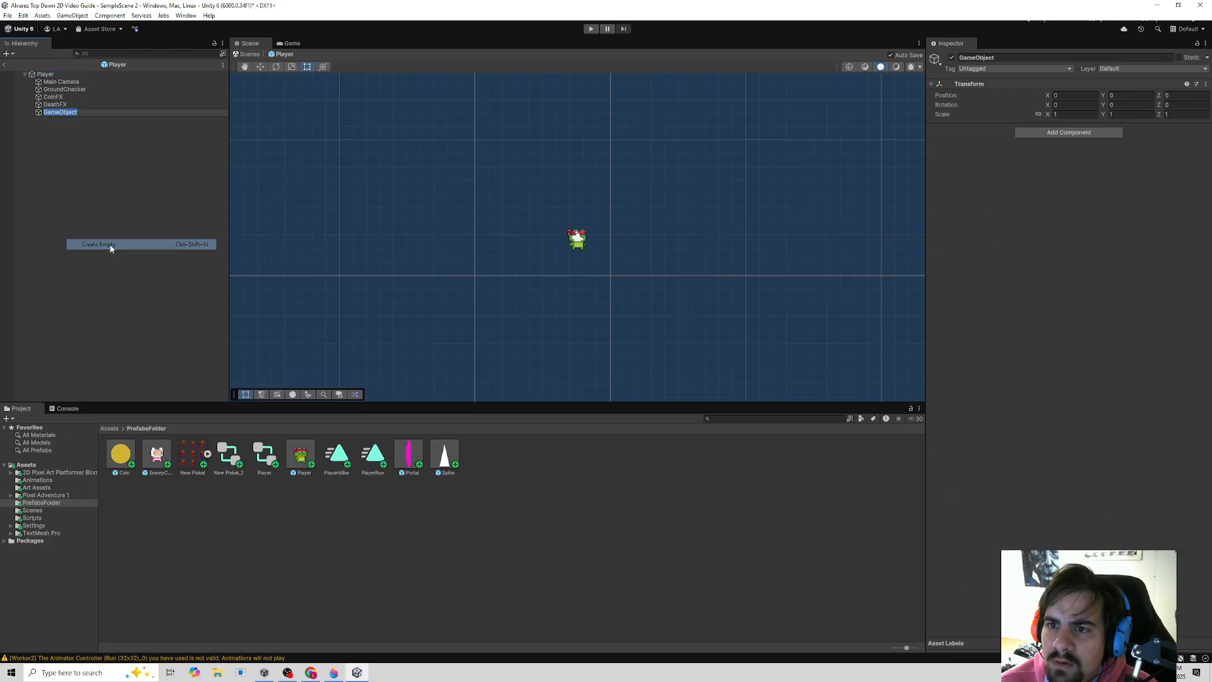
type("JumpFX")
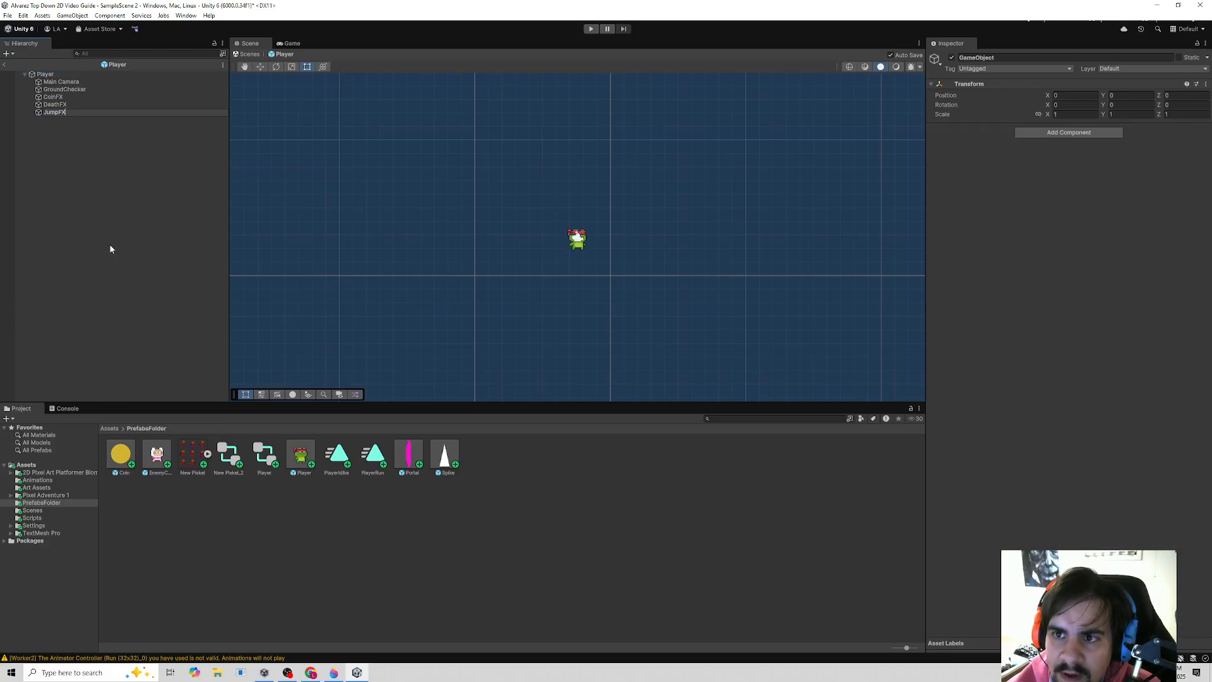
key("Return")
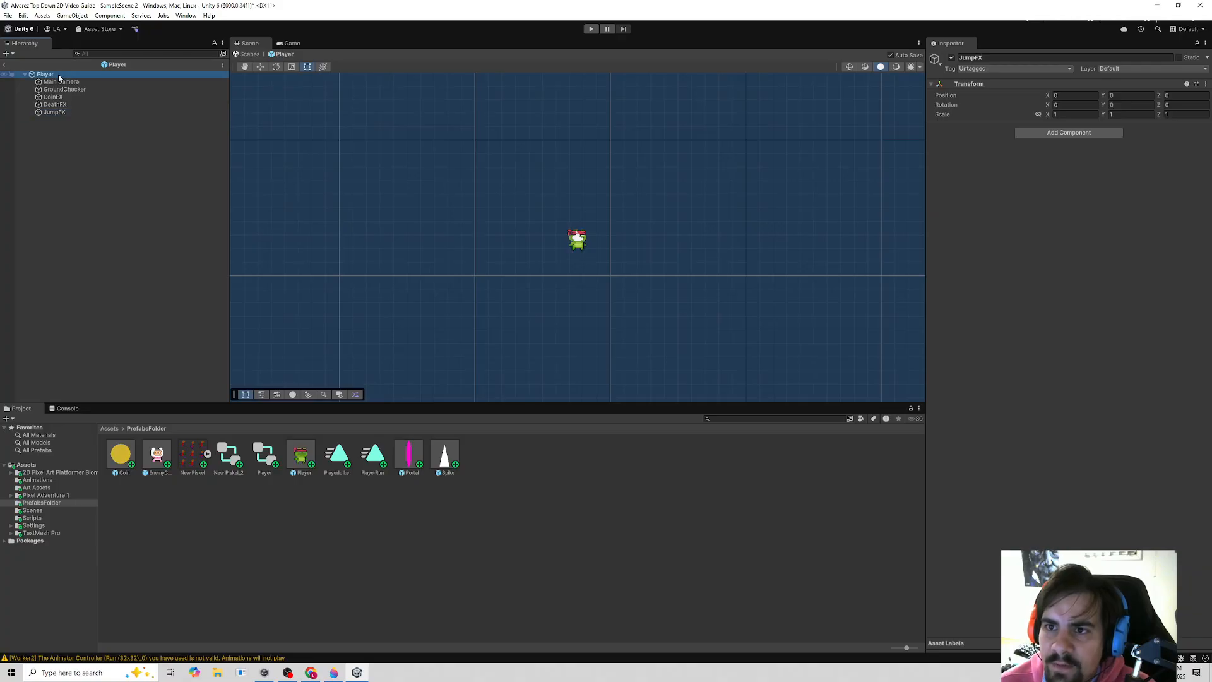
- Create another empty child object under Player and name it WalkFX
right_click(58, 75)
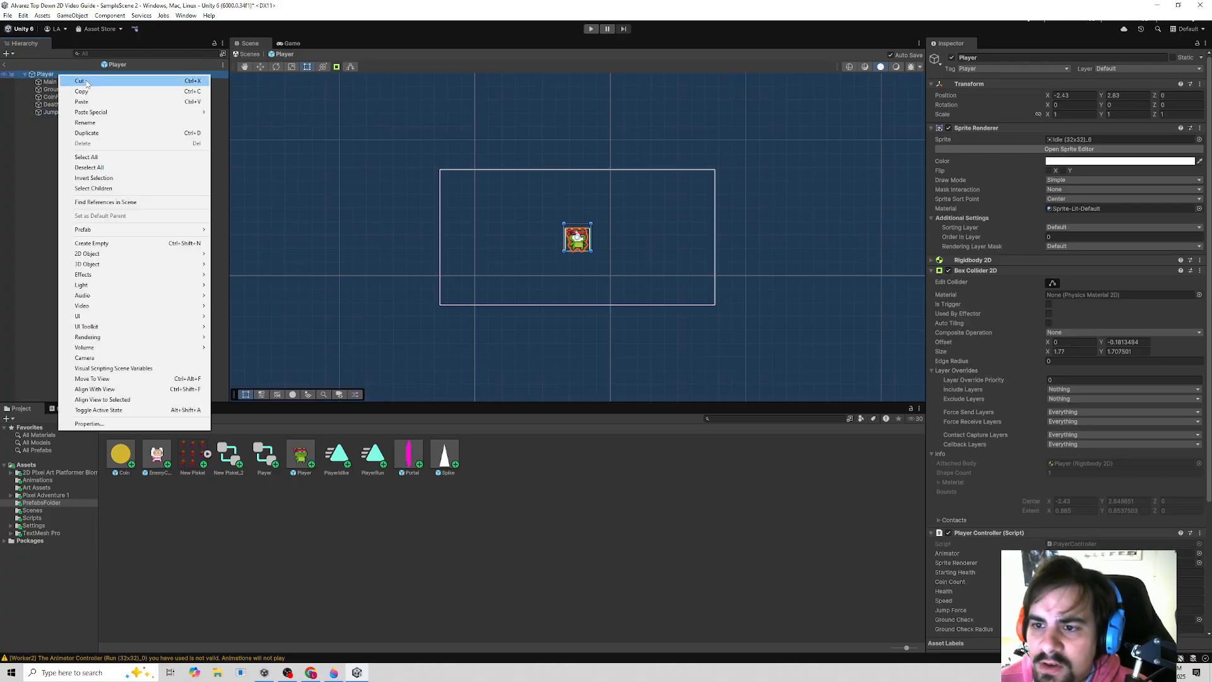
left_click(108, 243)
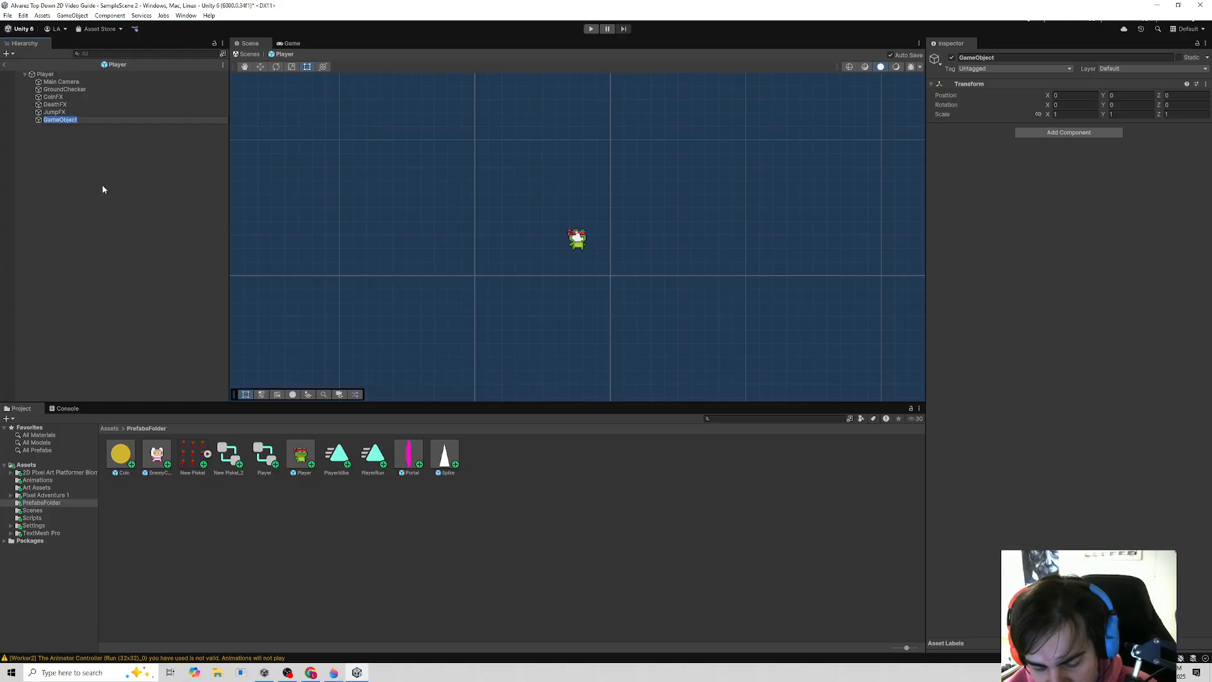
type("WalkFX")
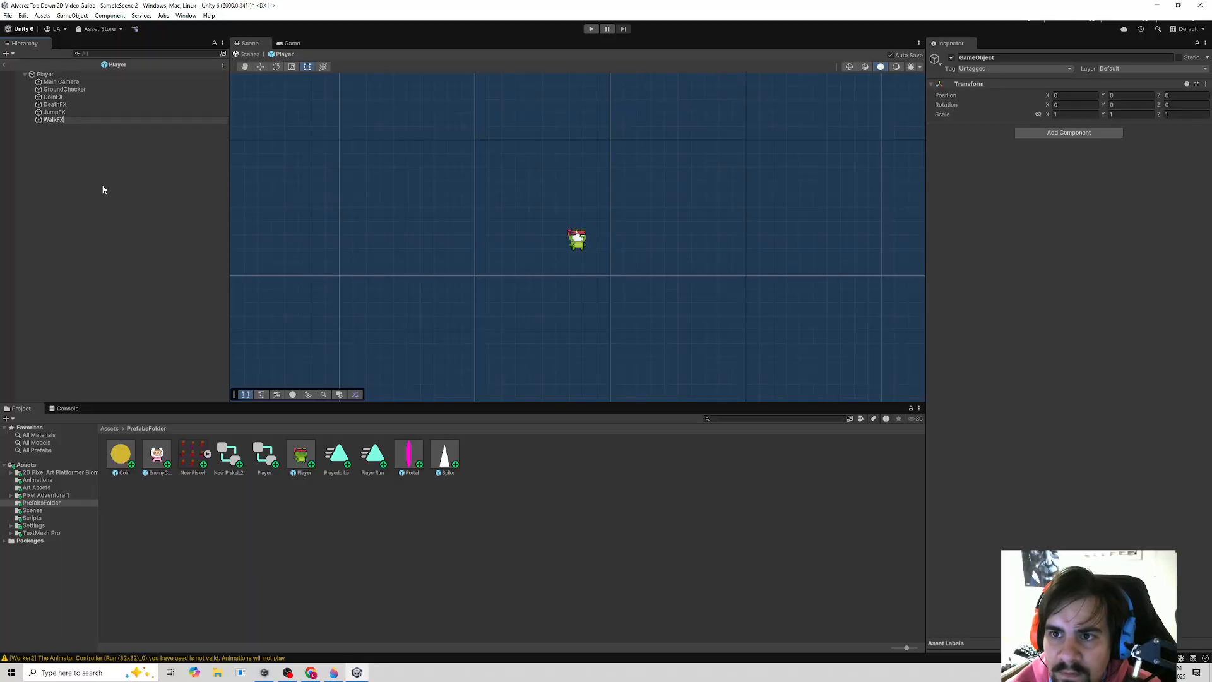
key("Return")
left_click(129, 301)
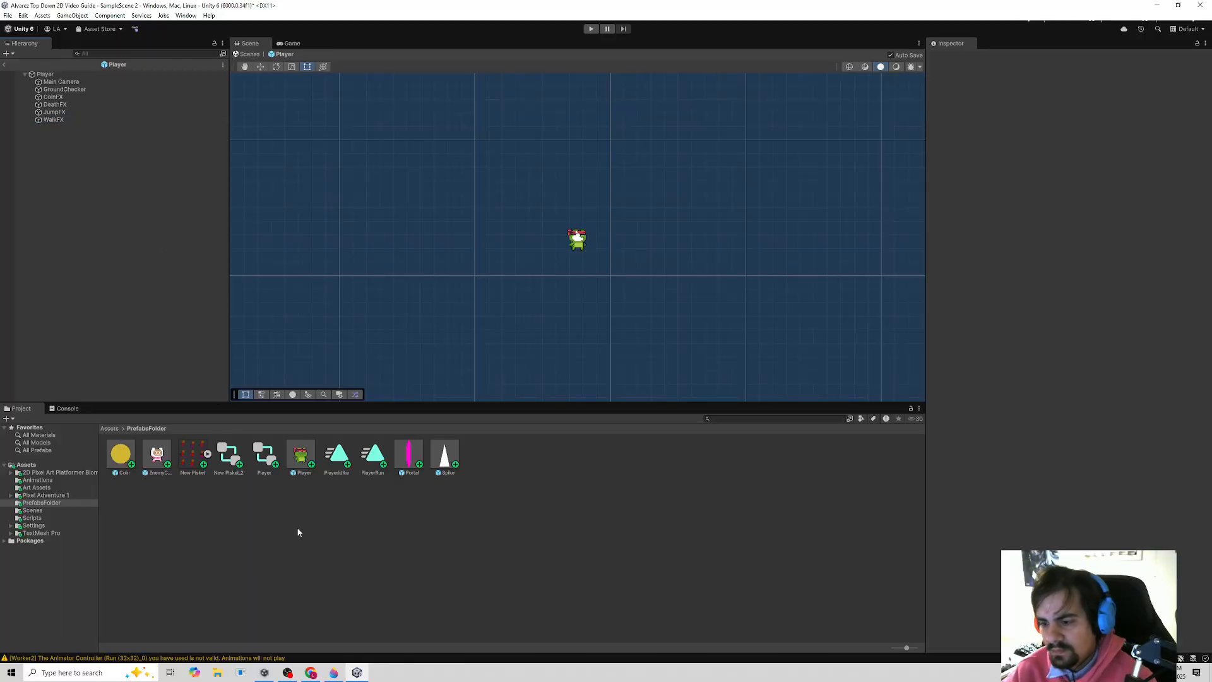
- Switch to the Asset Store in the browser, browse the Audio Sound FX category, and filter it to free assets
left_click(319, 674)
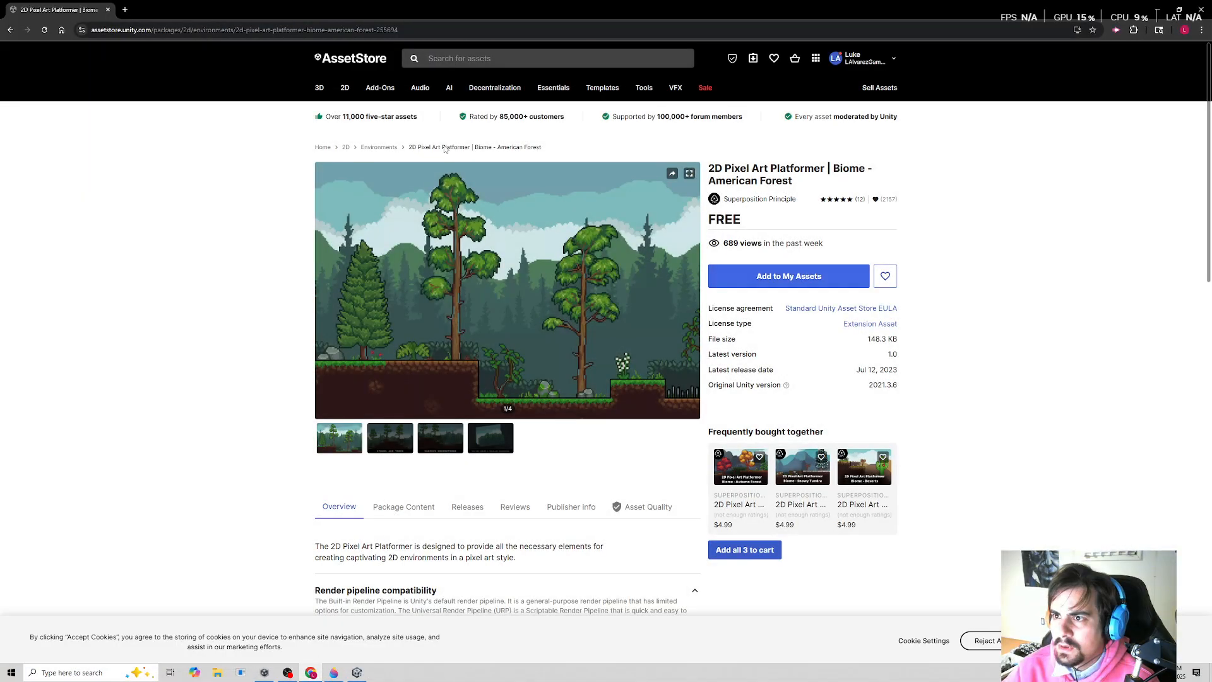
left_click(461, 58)
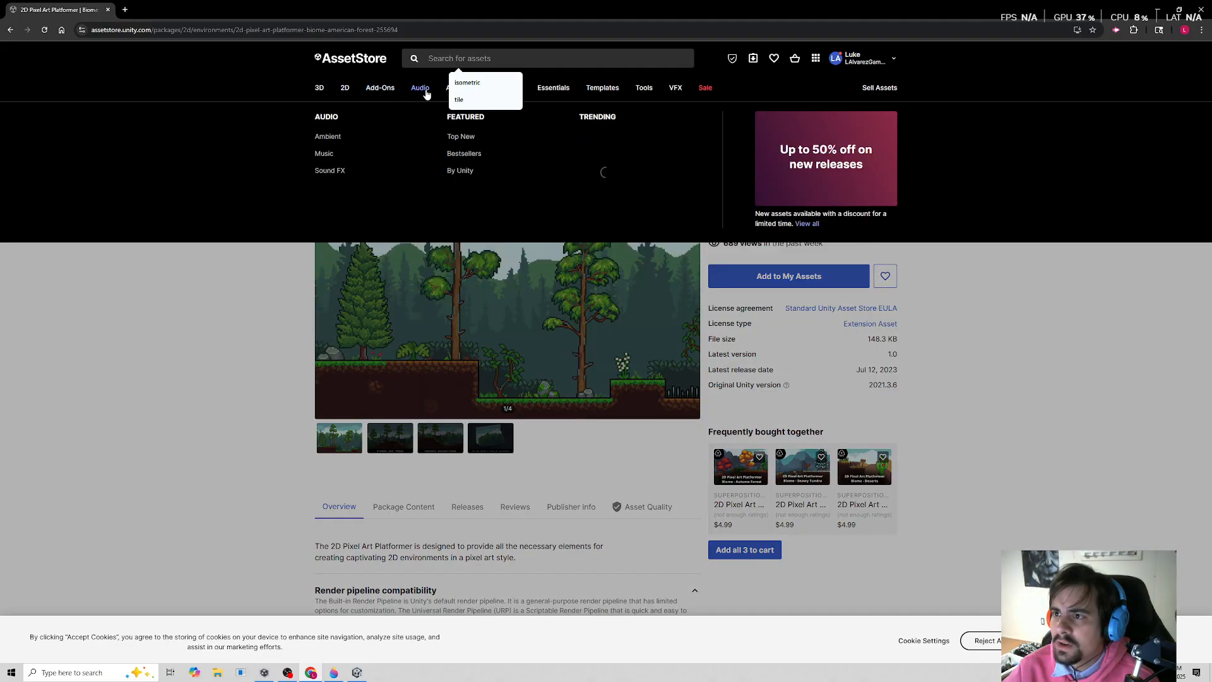
left_click(420, 88)
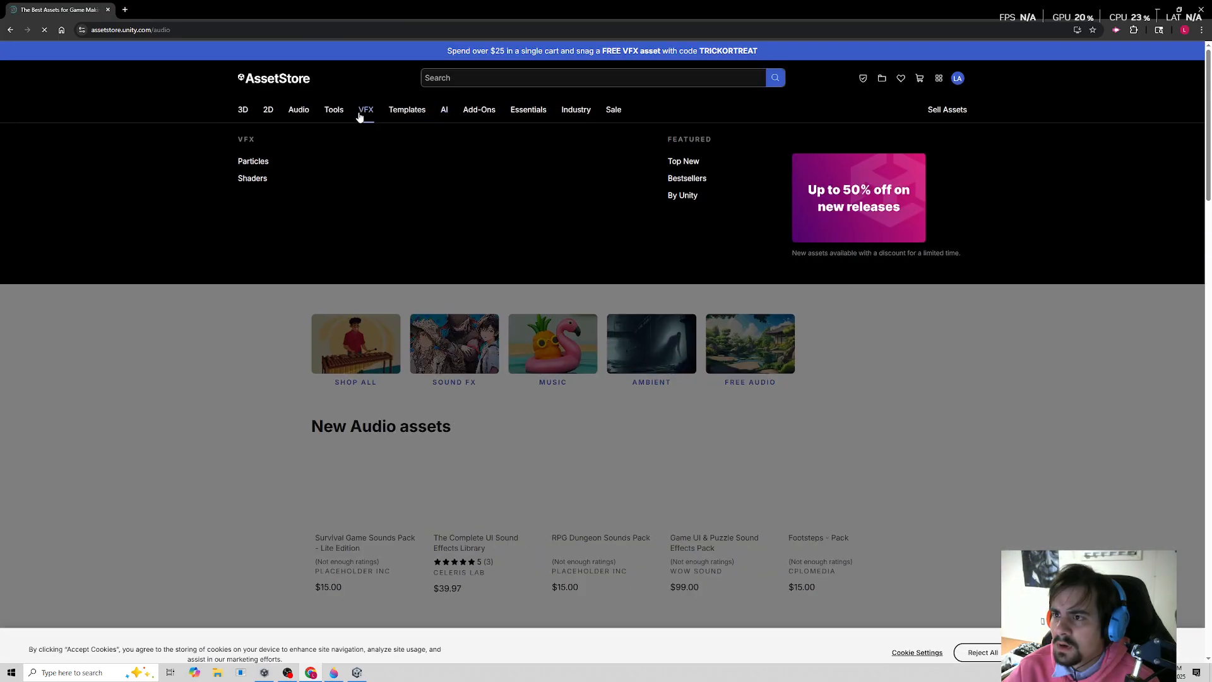
left_click(253, 197)
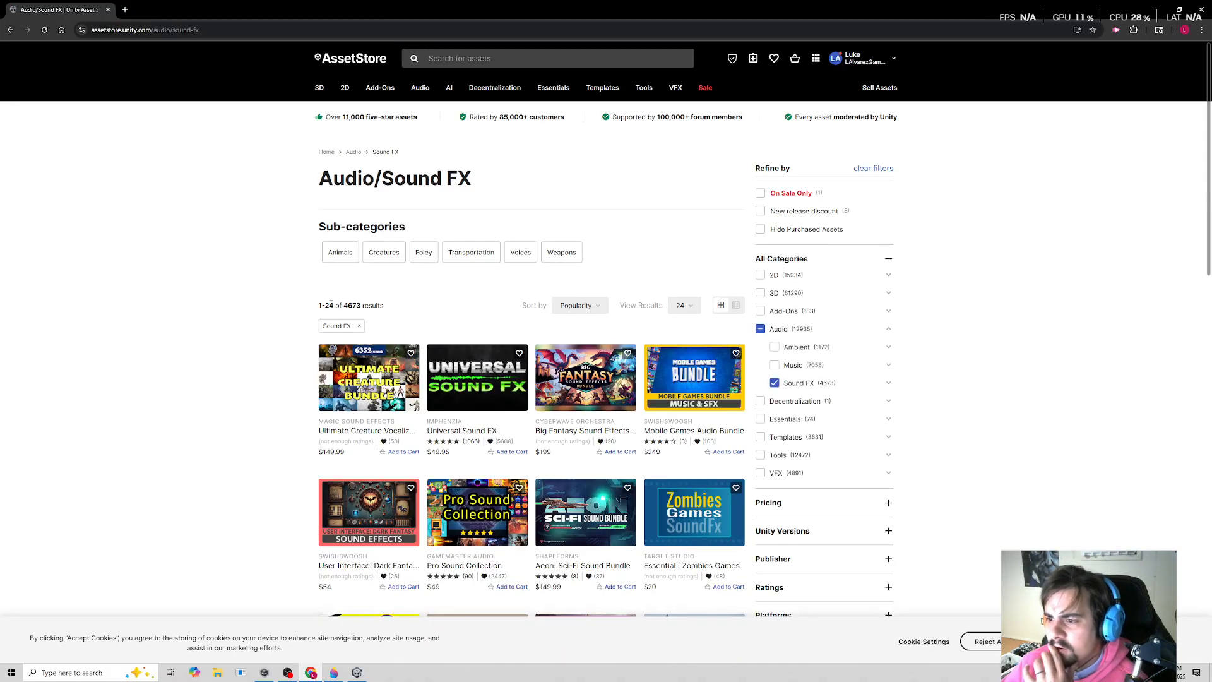
scroll(780, 486, "down", 2)
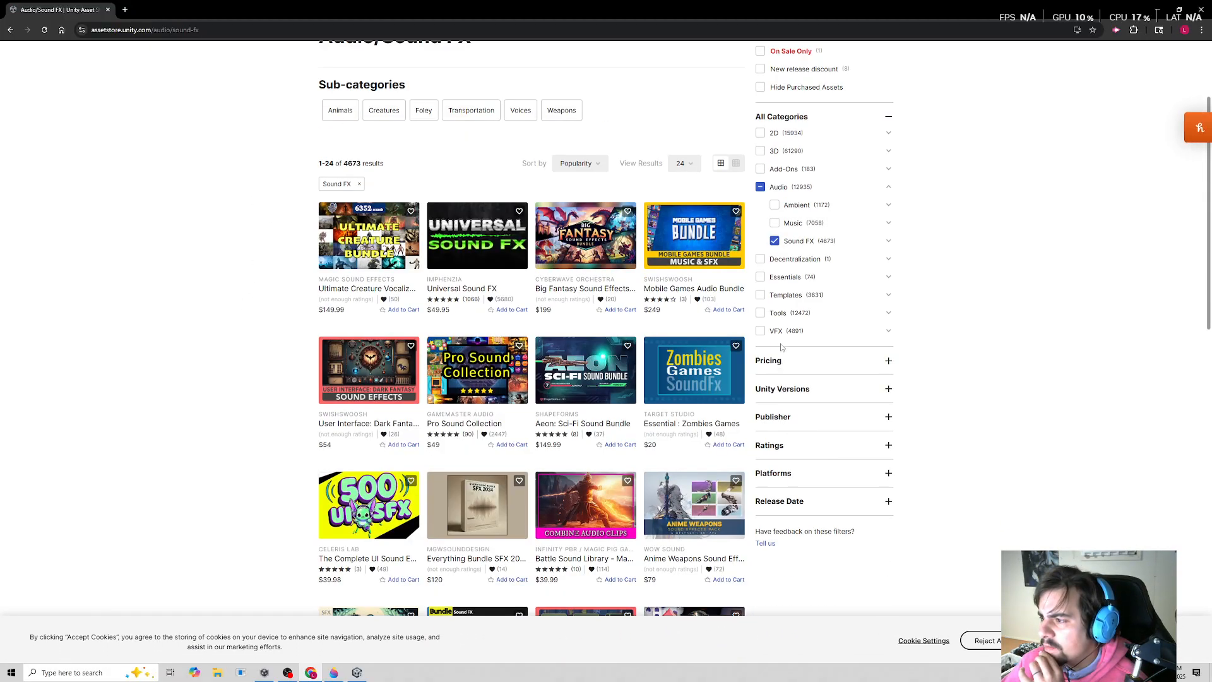
left_click(820, 361)
left_click(765, 427)
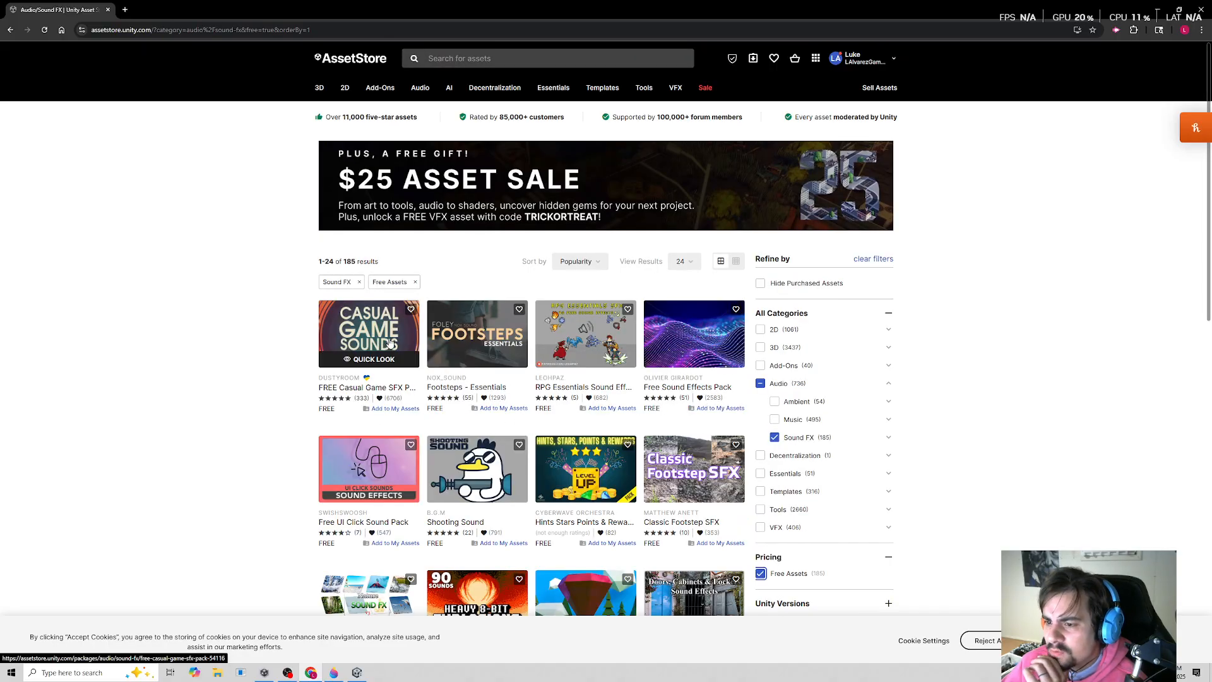
- Open the FREE Casual Game SFX Pack page, preview its sample audio, and add the pack to My Assets
left_click(387, 336)
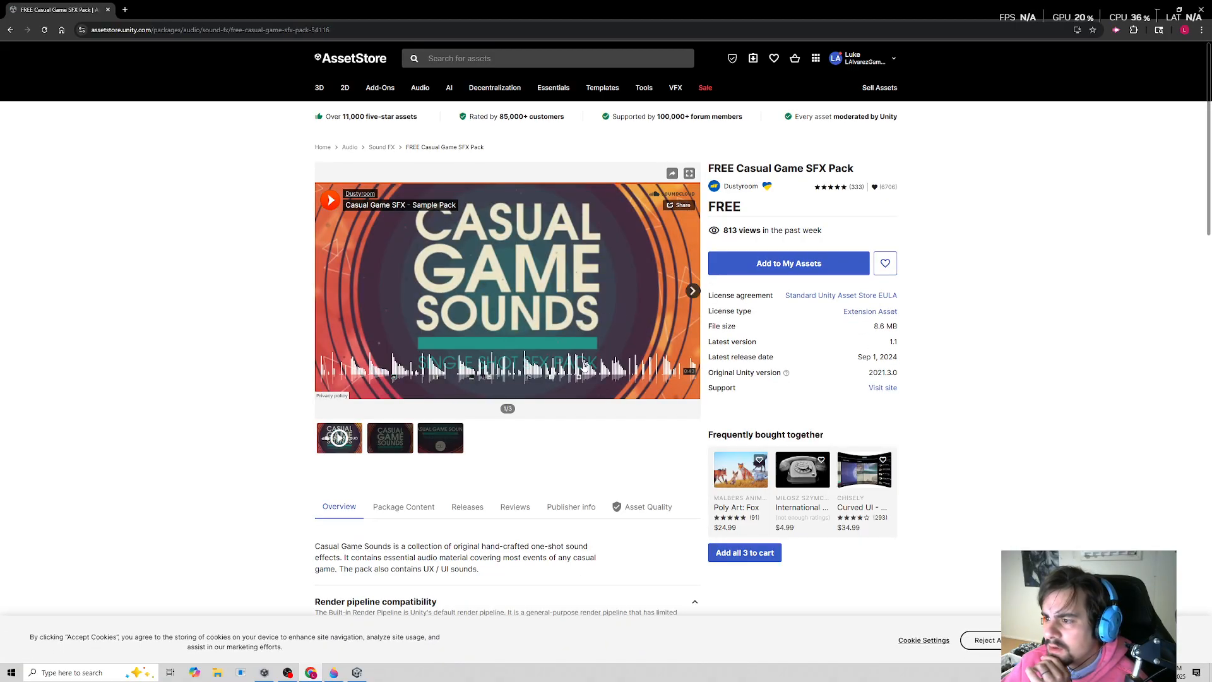
left_click(455, 367)
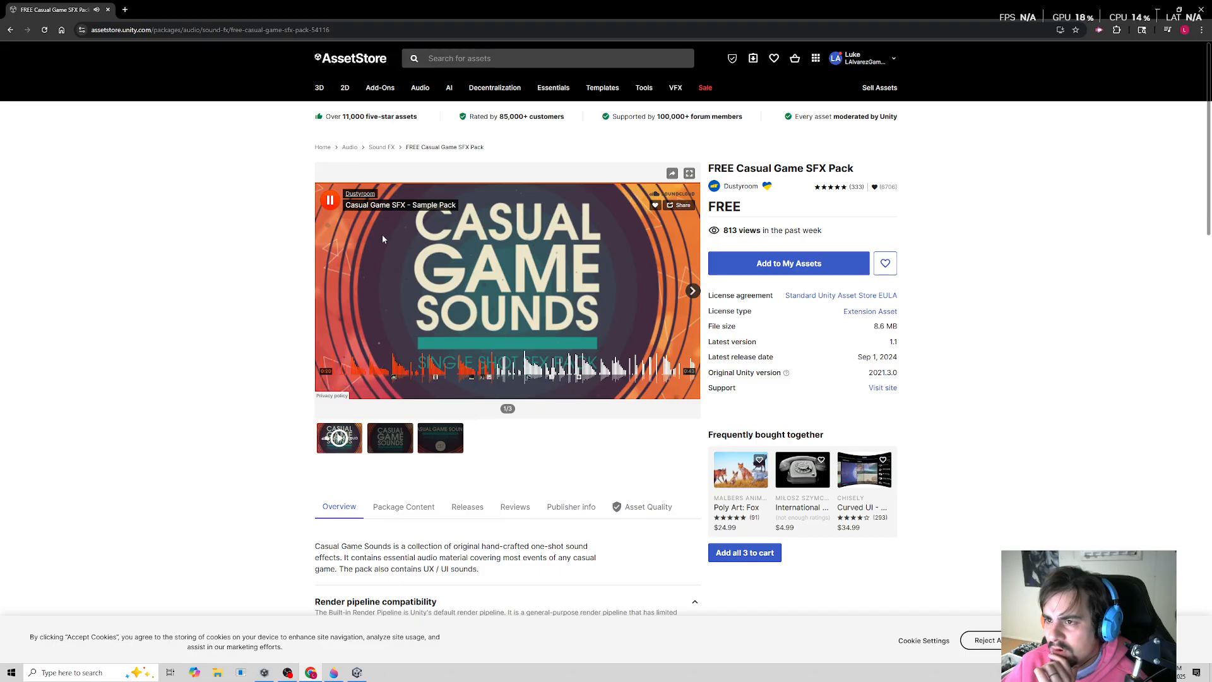
left_click(794, 266)
left_click(662, 403)
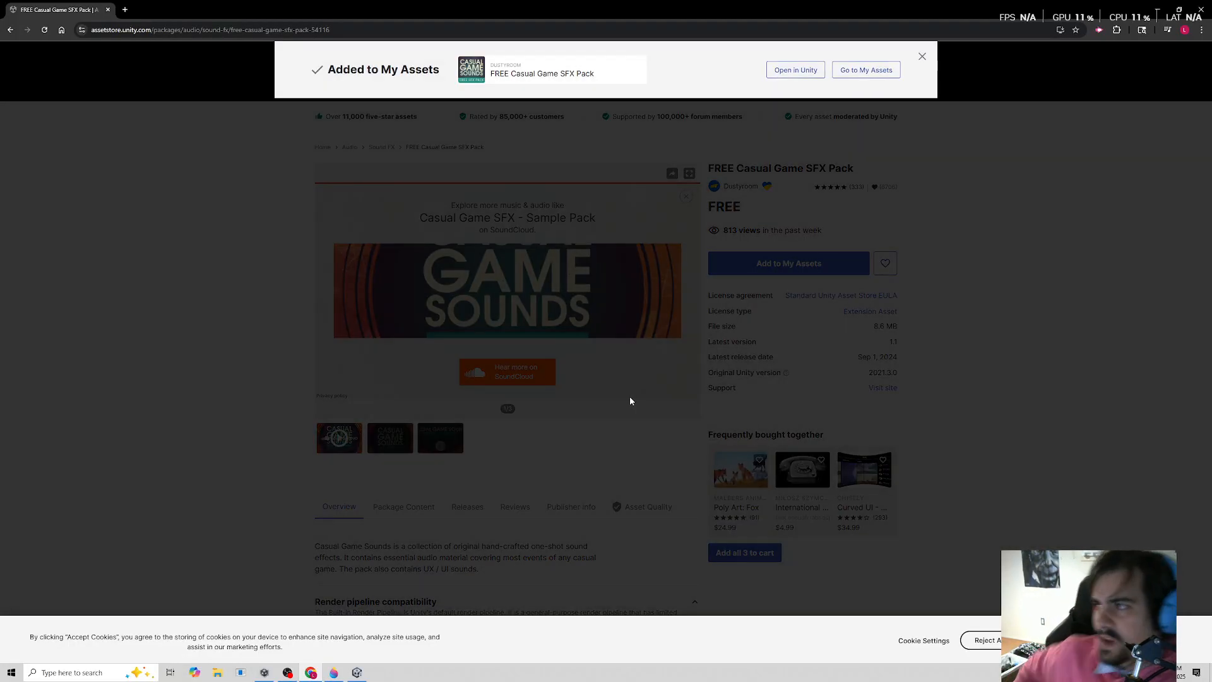
- Open the FREE Casual Game SFX Pack in Unity, download it, and import all of its files into the project
left_click(796, 70)
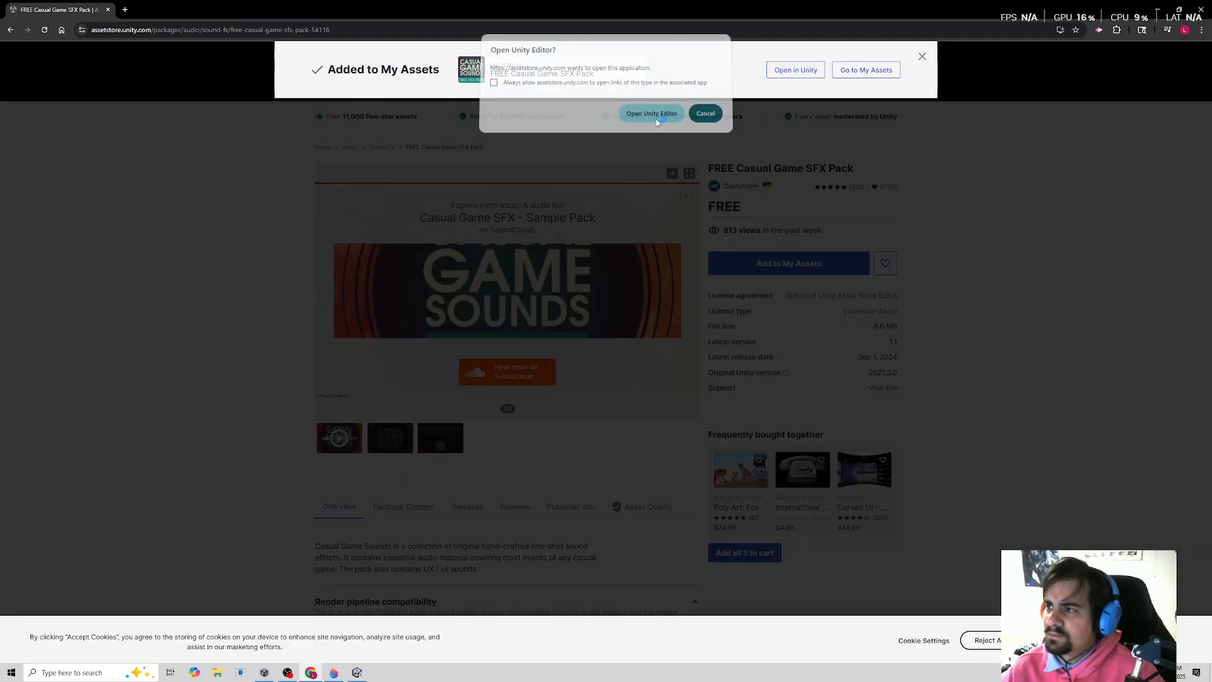
left_click(651, 117)
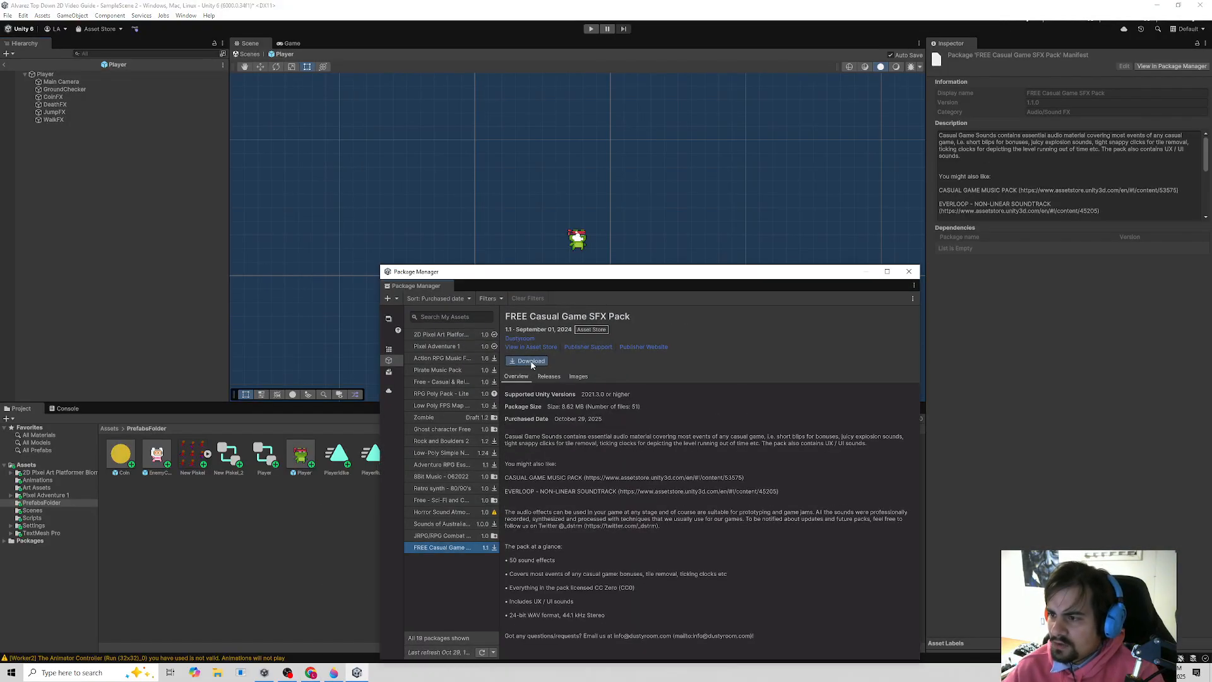
left_click(527, 361)
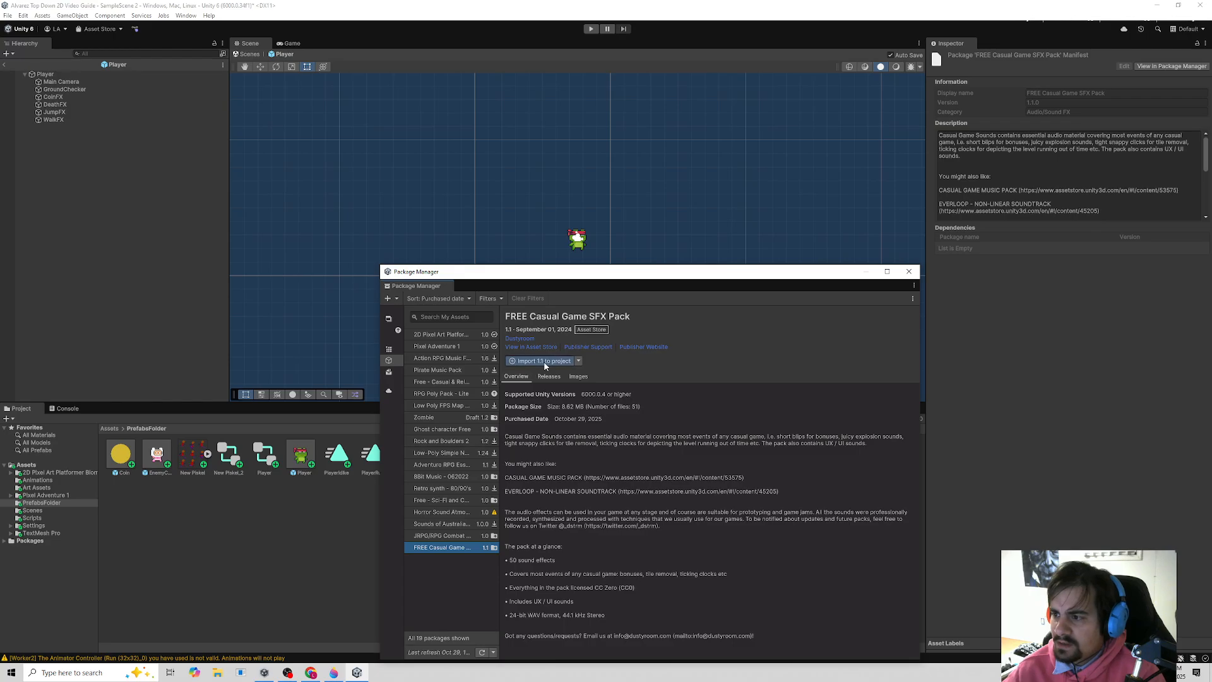
left_click(522, 361)
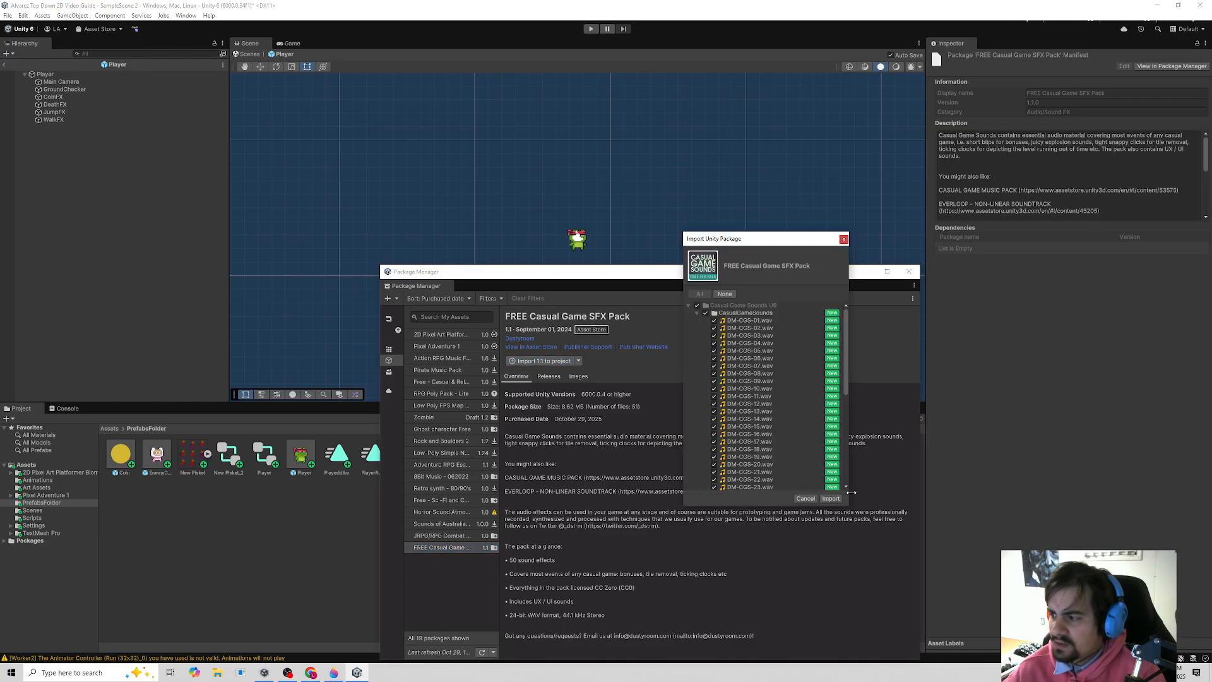
left_click(831, 500)
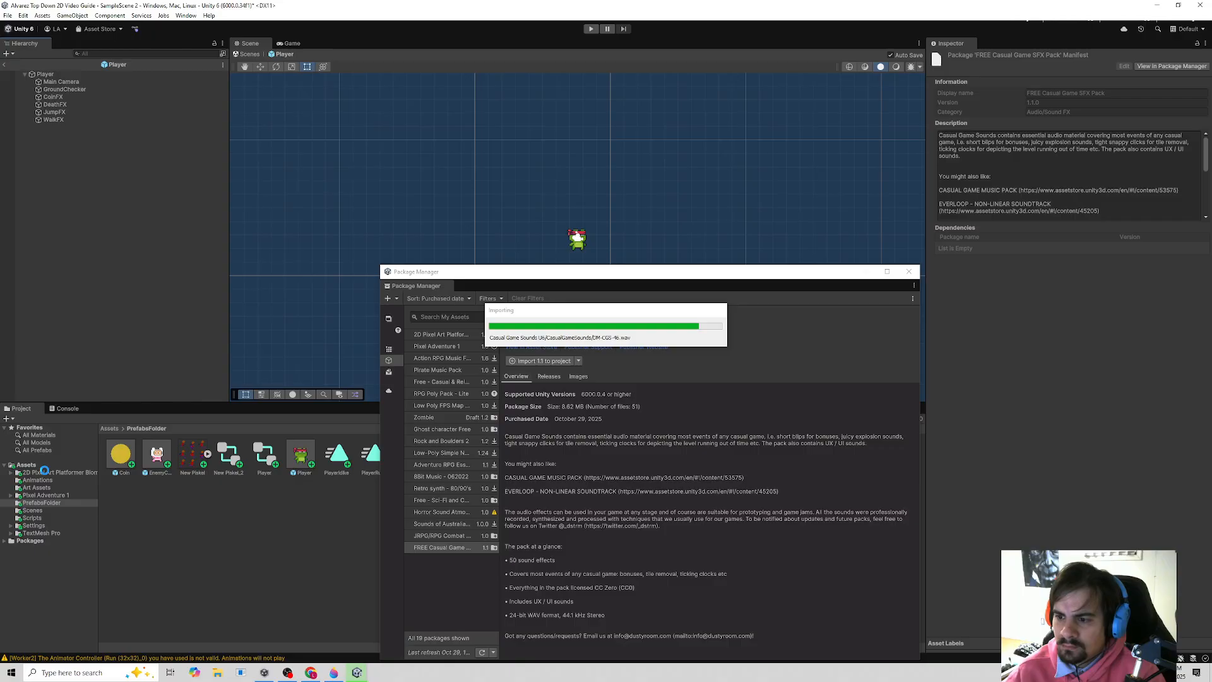
- Move the Package Manager window out of the way and open the CasualGameSounds folder inside Casual Game Sounds U6
left_click(38, 473)
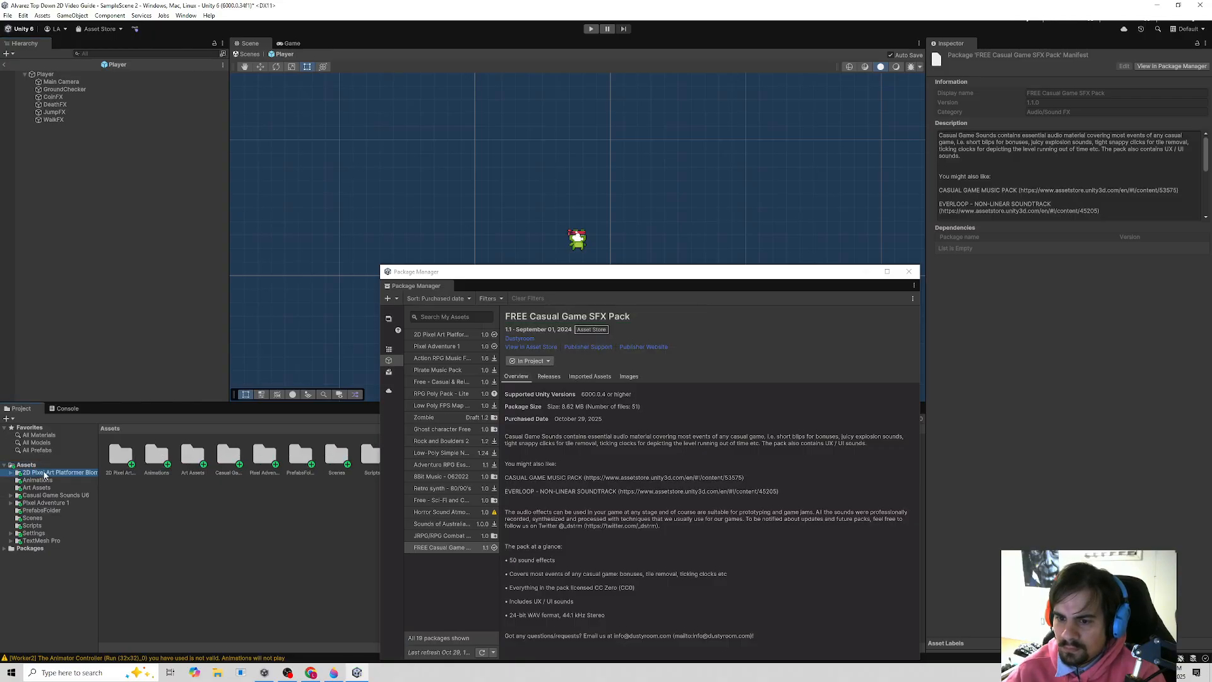
left_click_drag(507, 273, 1049, 457)
left_click(73, 496)
double_click(120, 456)
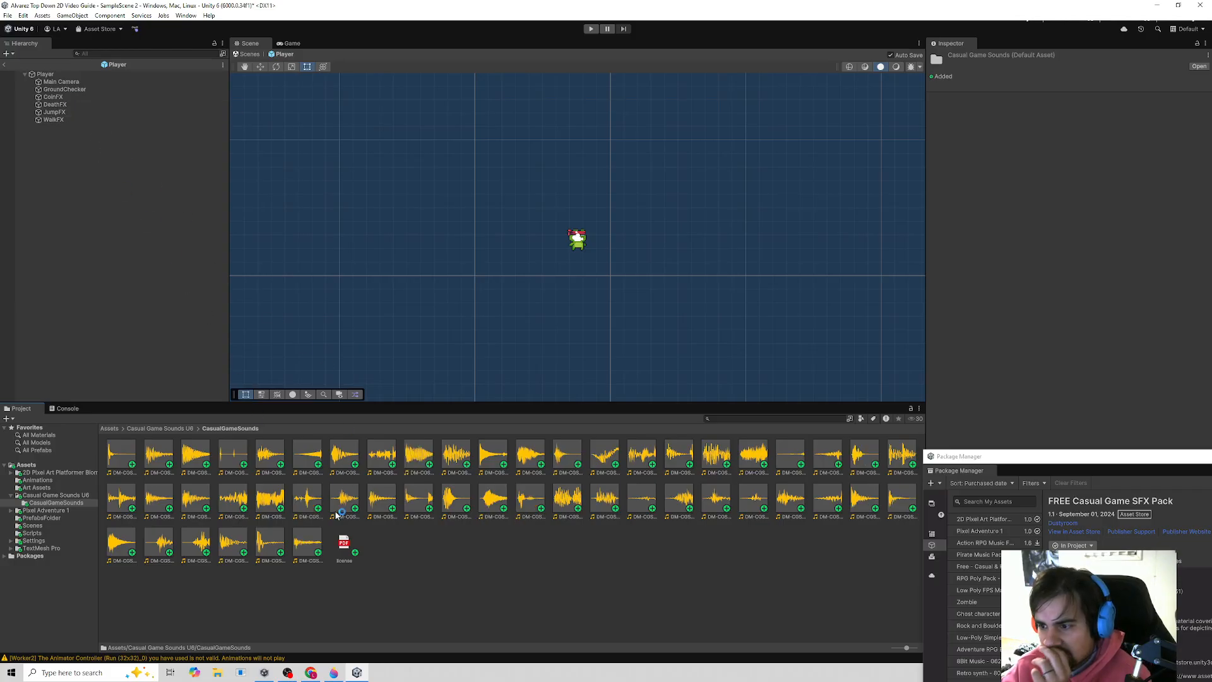
- Audition the clips from DM-CGS-50 back to DM-CGS-46 and assign DM-CGS-47 to the JumpFX object
double_click(304, 545)
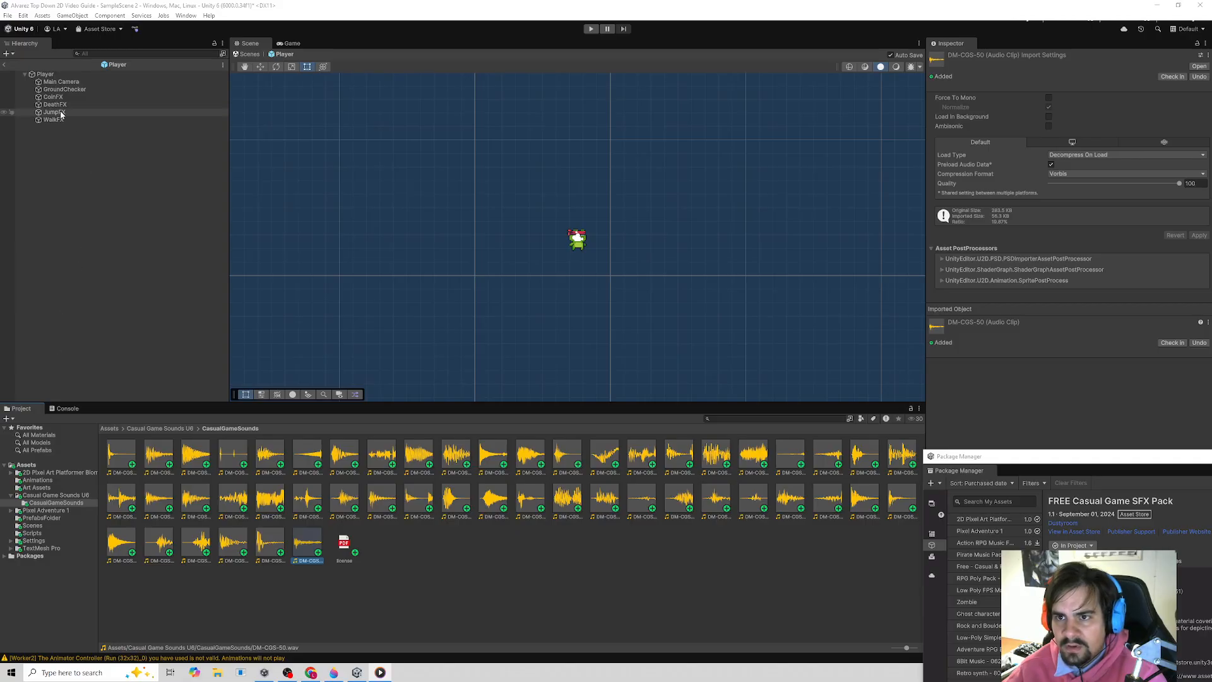
double_click(270, 543)
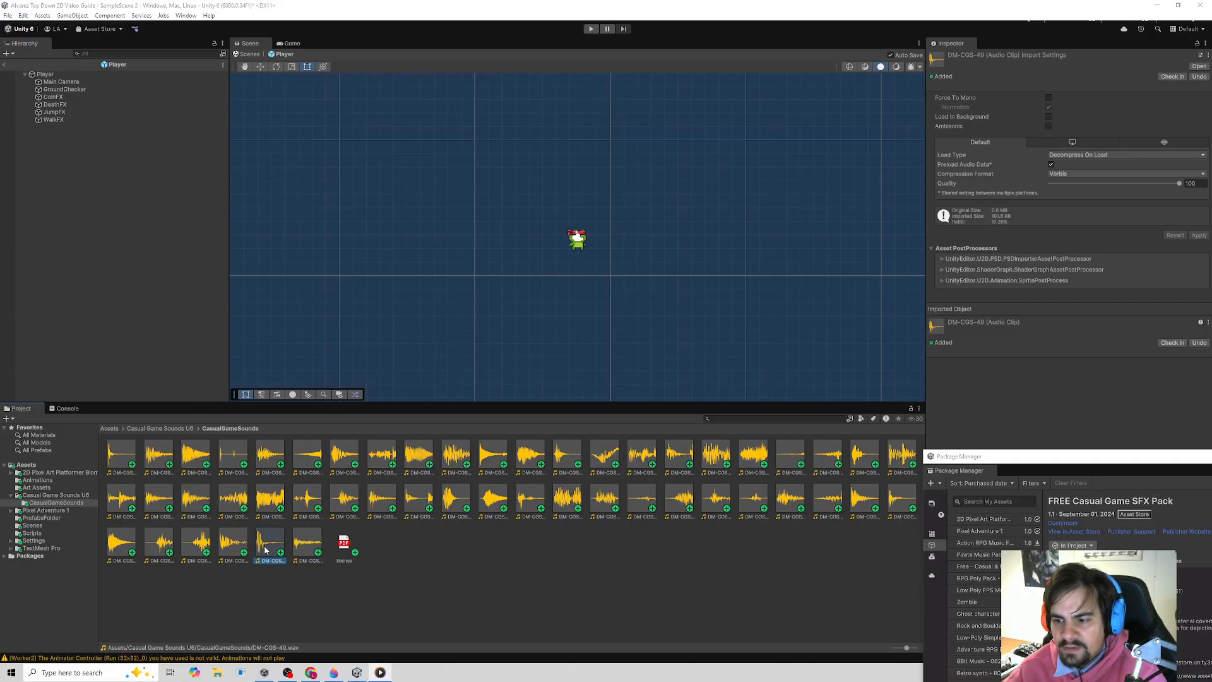
left_click(229, 544)
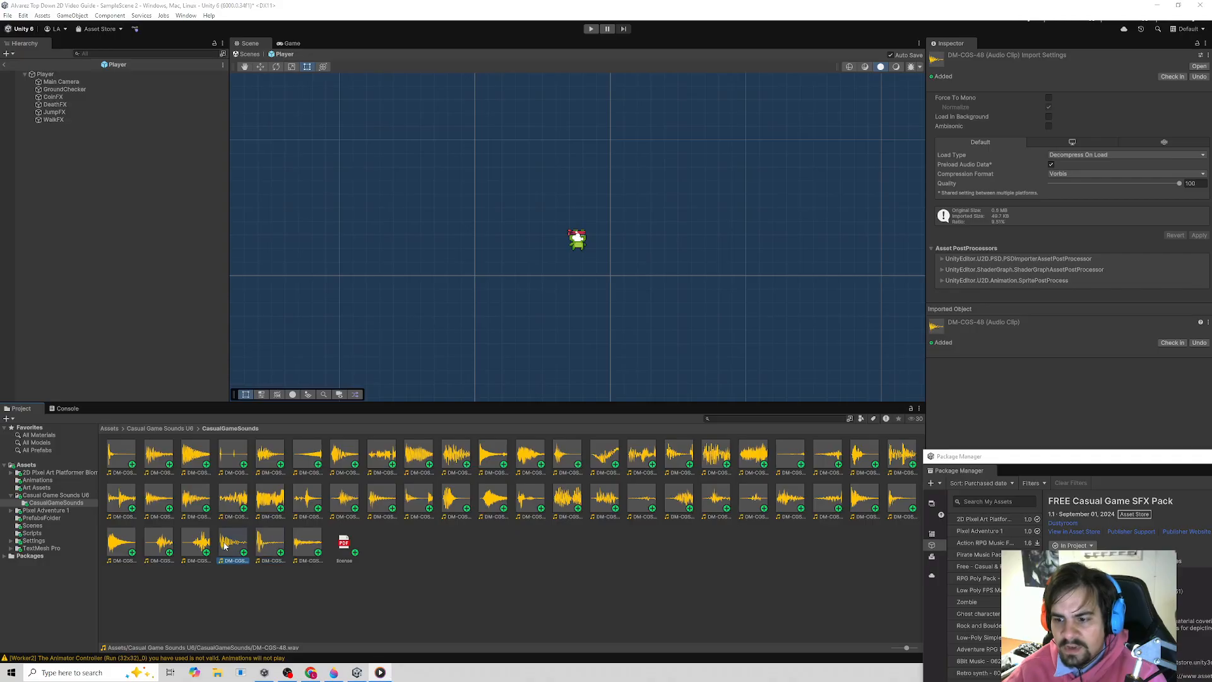
left_click(200, 544)
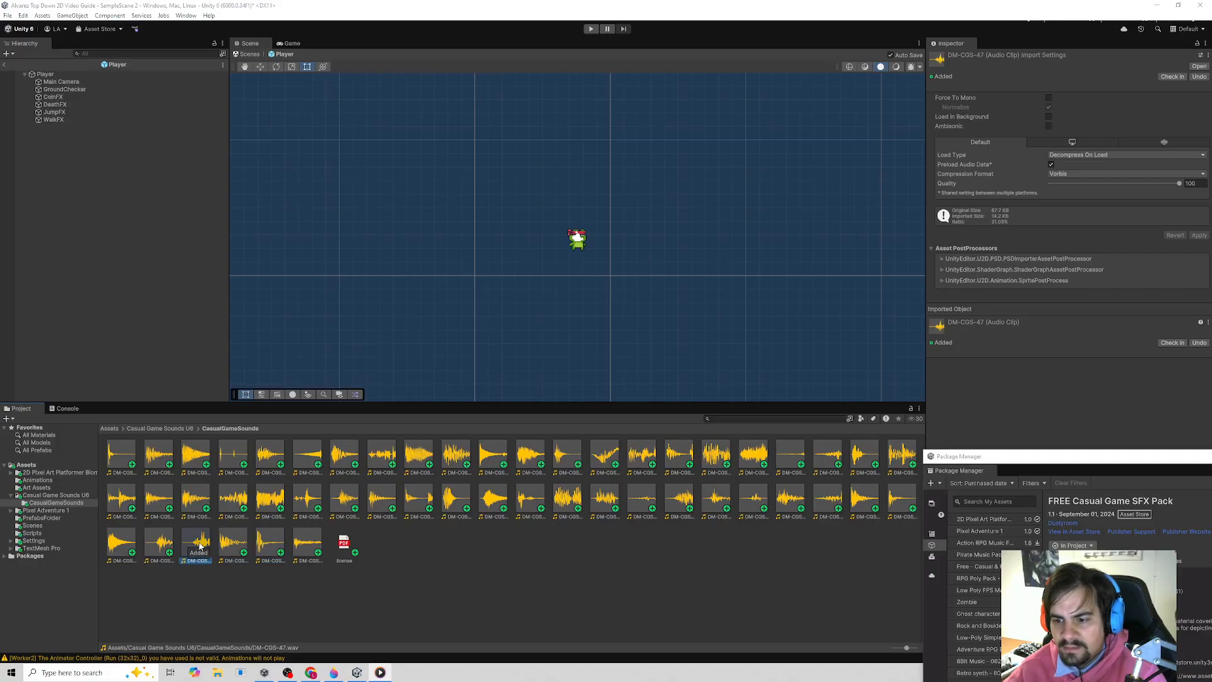
left_click(161, 544)
left_click(193, 544)
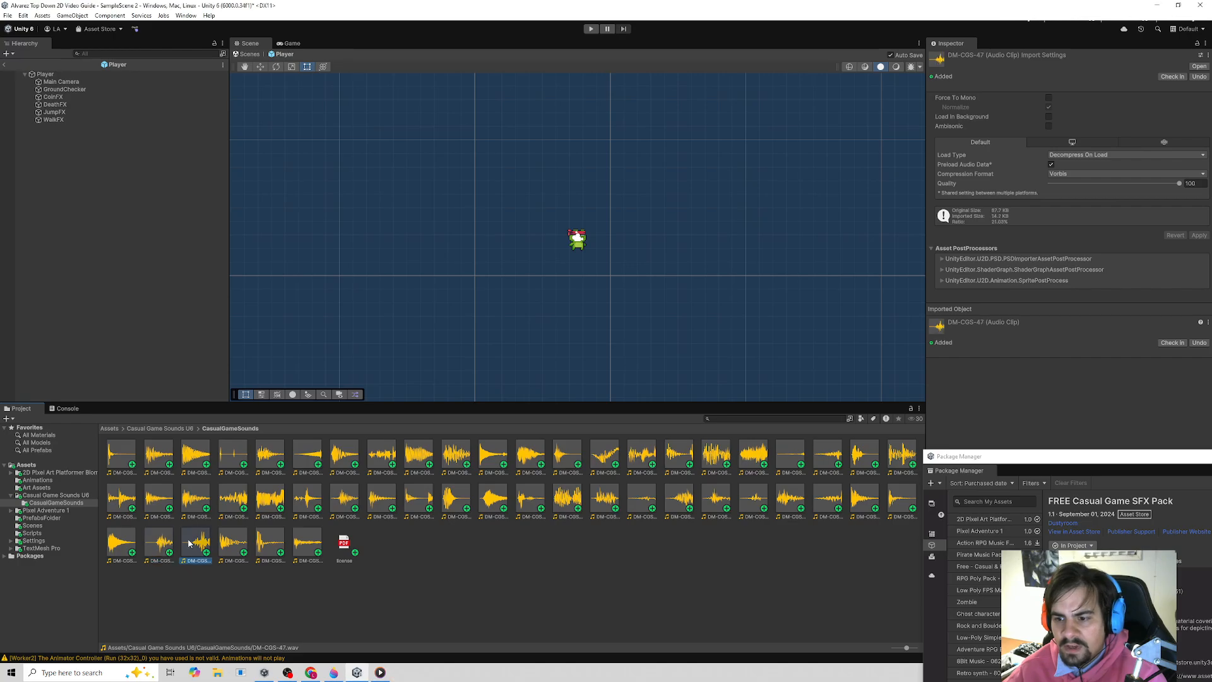
left_click_drag(198, 548, 56, 113)
- Preview the DM-CGS-46 and DM-CGS-45 clips and assign DM-CGS-45 to the CoinFX object
left_click(158, 546)
left_click(123, 549)
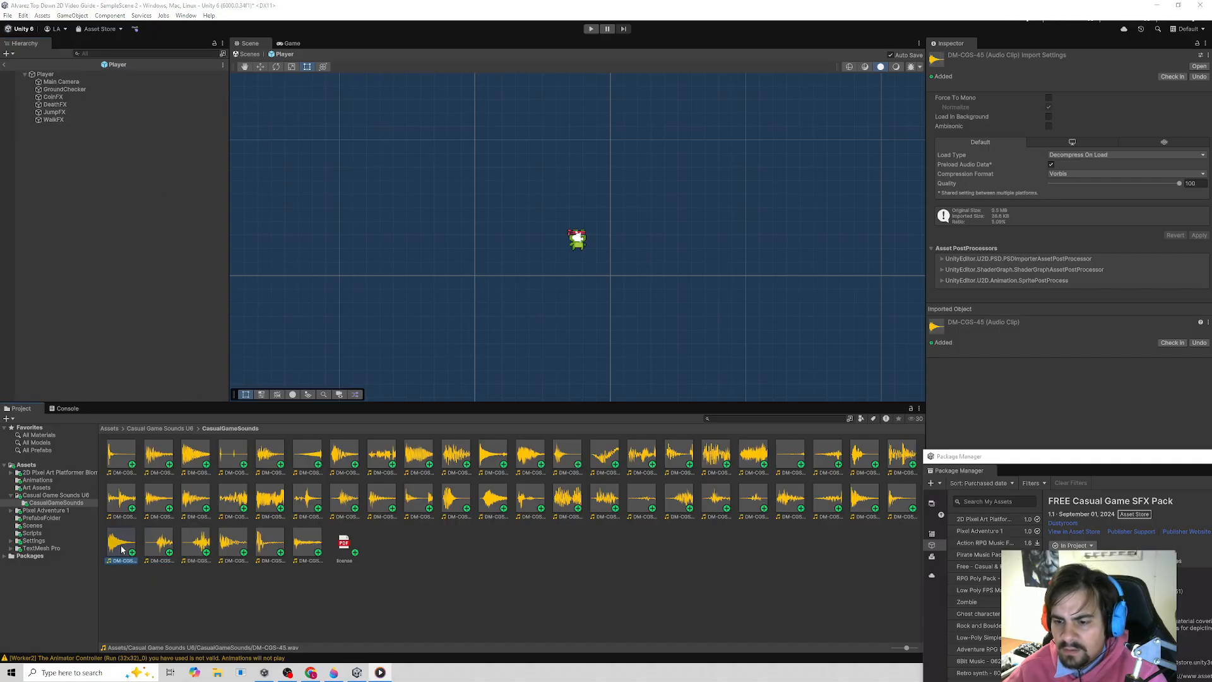
left_click_drag(123, 550, 53, 96)
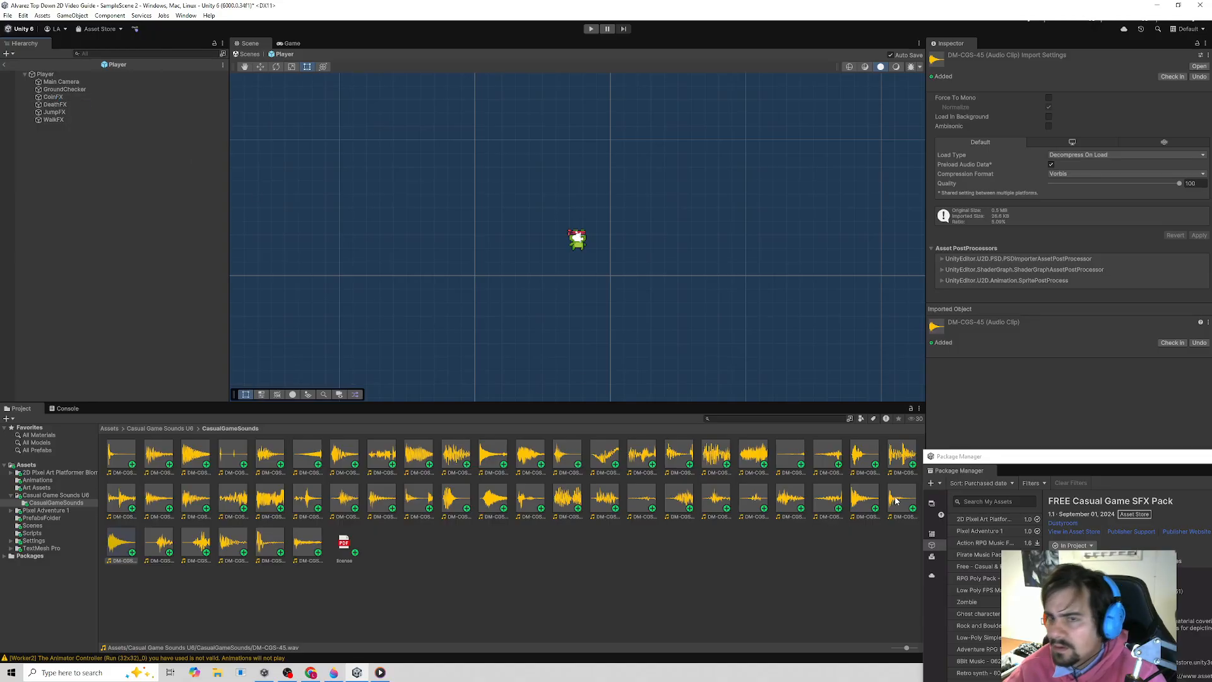
- Audition the sound clips one by one from DM-CGS-44 back to DM-CGS-23
left_click(896, 500)
left_click(863, 500)
left_click(831, 501)
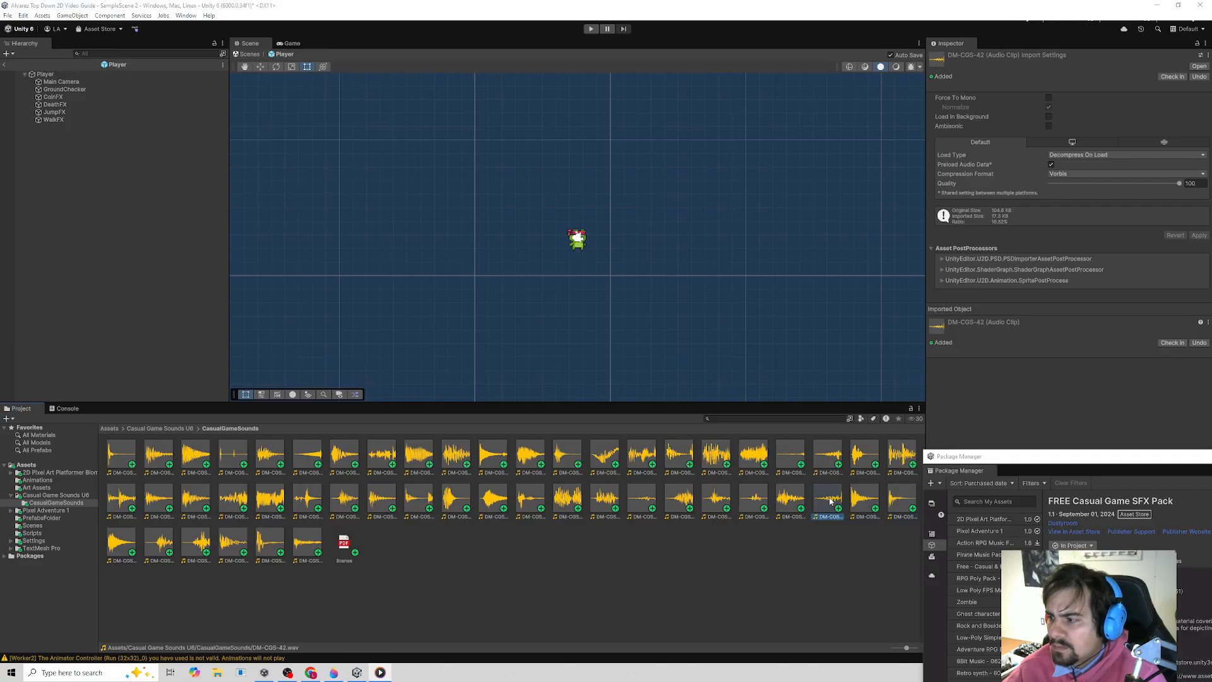
left_click(782, 501)
left_click(755, 501)
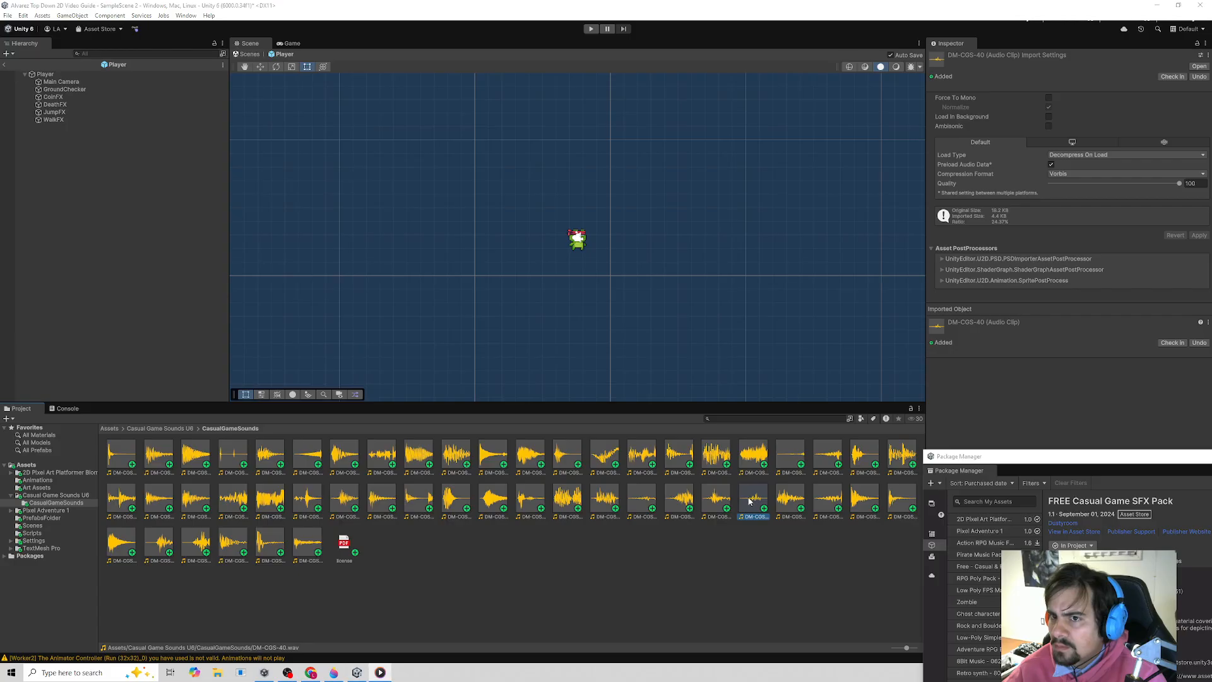
left_click(723, 501)
left_click(679, 501)
left_click(643, 501)
left_click(606, 498)
left_click(568, 500)
left_click(530, 500)
left_click(493, 500)
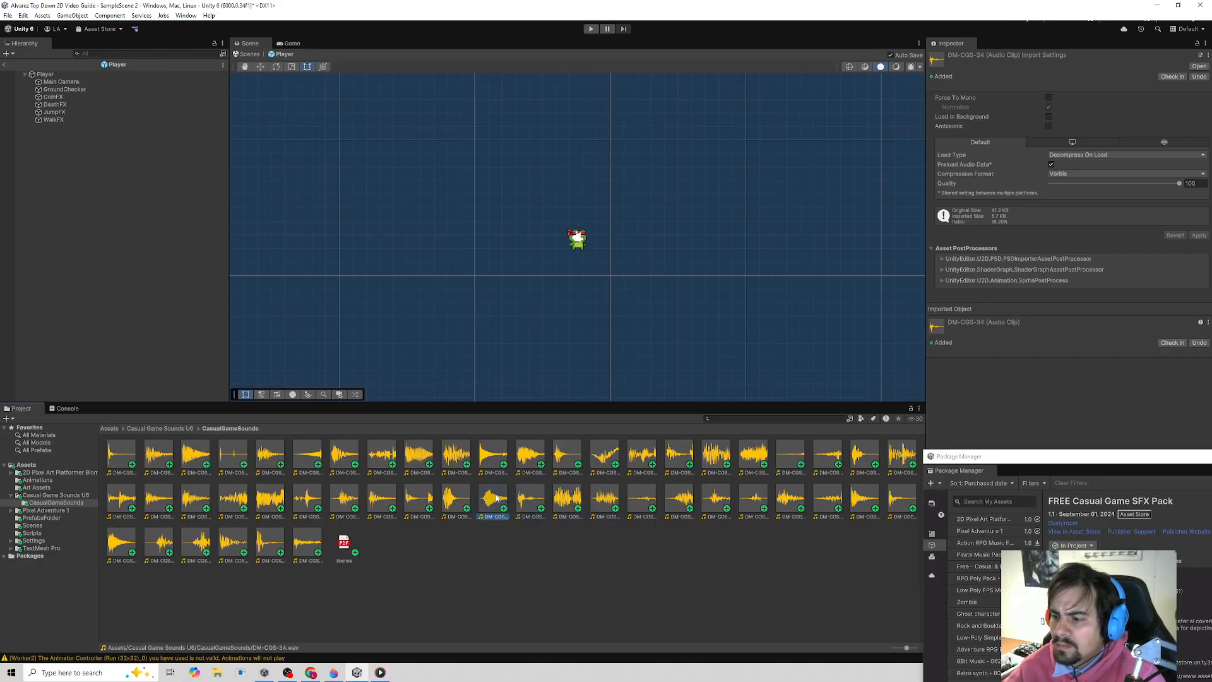
left_click(453, 500)
left_click(418, 500)
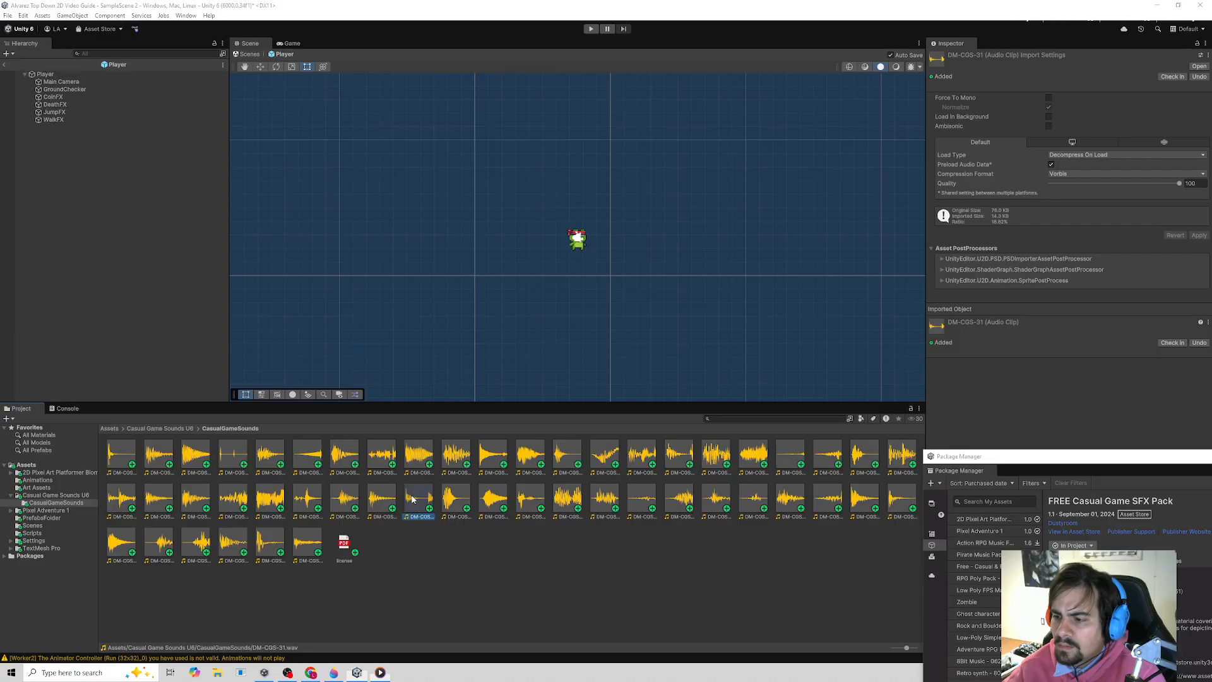
left_click(369, 499)
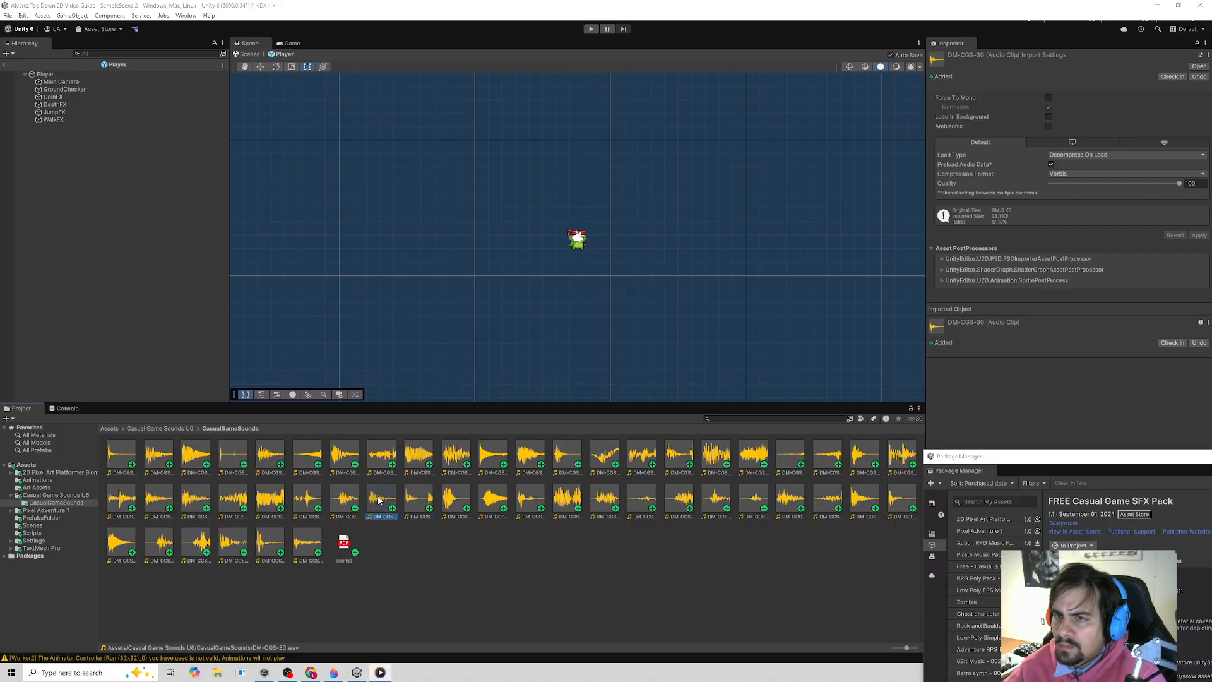
left_click(342, 501)
left_click(305, 498)
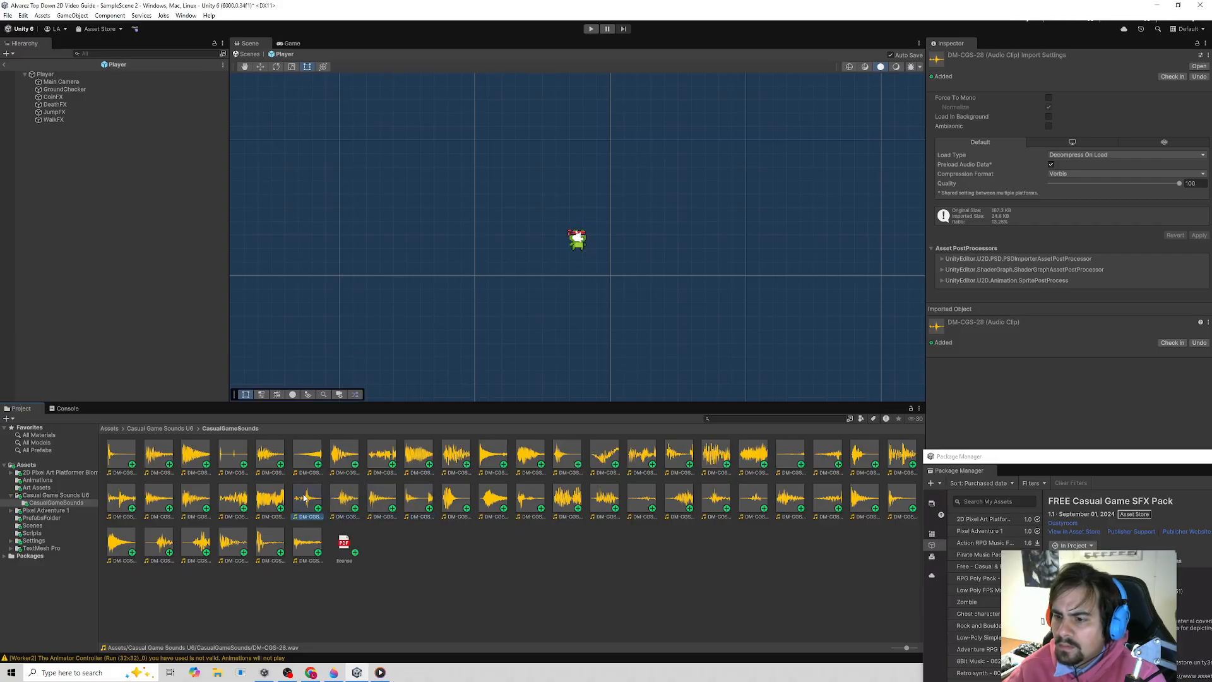
left_click(270, 499)
left_click(236, 500)
left_click(190, 496)
left_click(158, 499)
left_click(129, 500)
- Audition the clips from DM-CGS-01 through DM-CGS-08 and replay DM-CGS-06
left_click(116, 453)
left_click(159, 455)
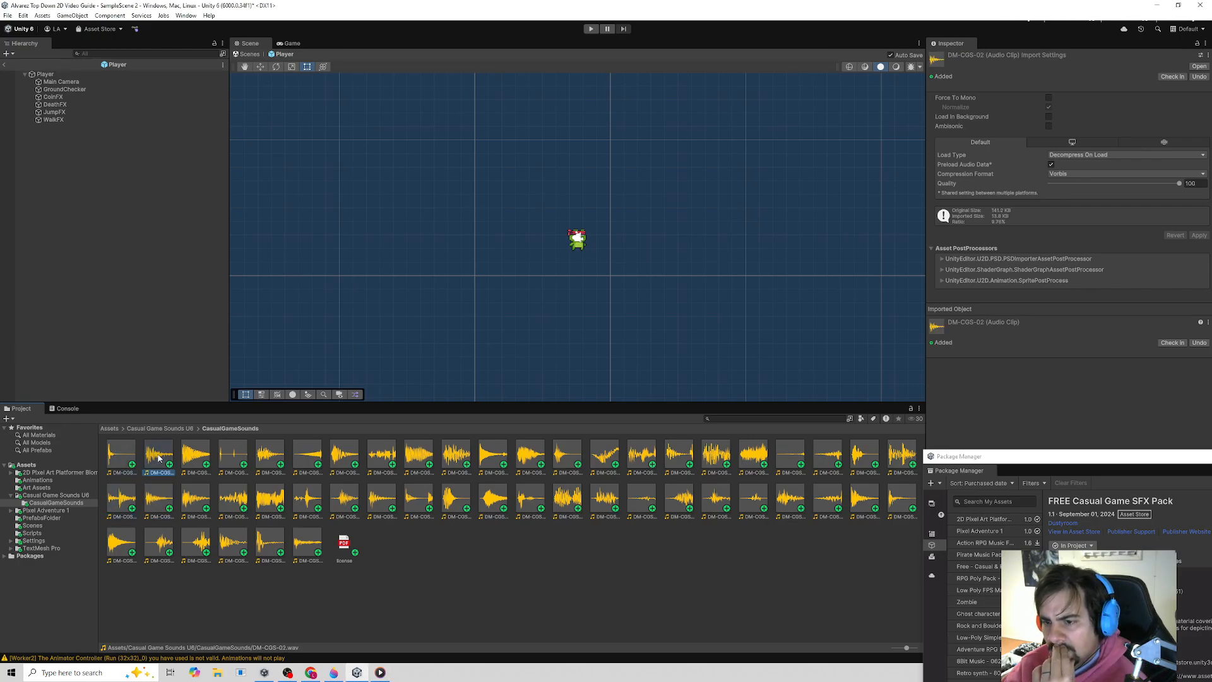
left_click(195, 454)
left_click(234, 455)
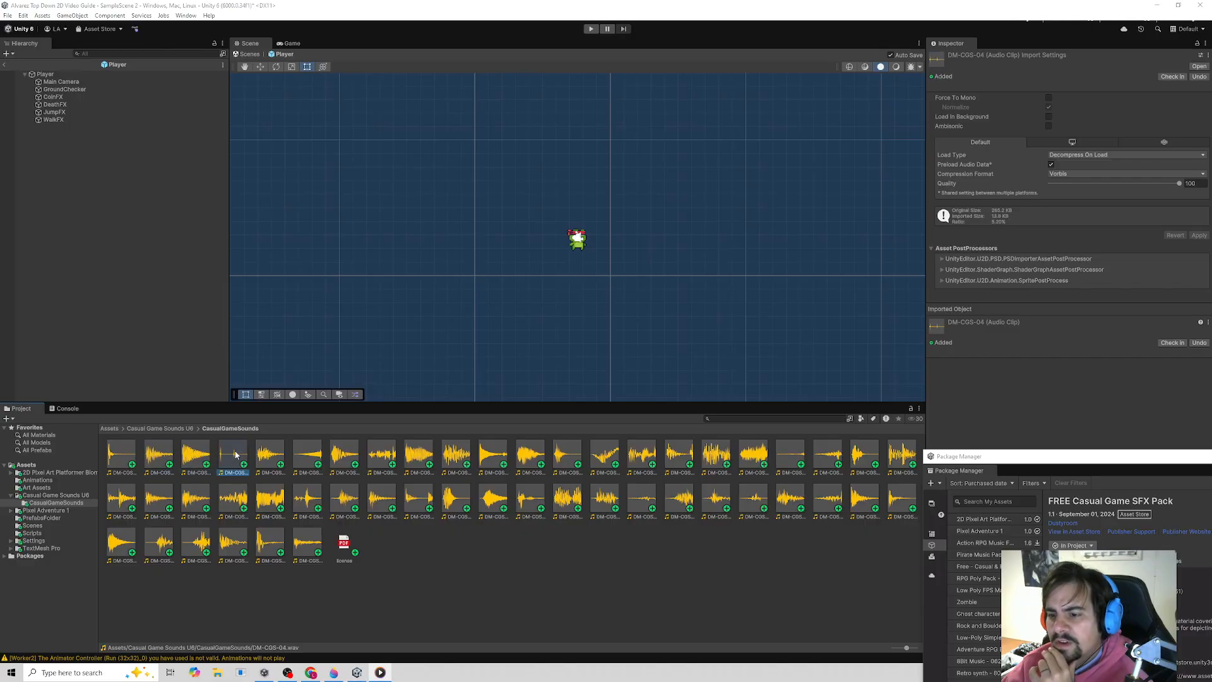
left_click(270, 456)
left_click(307, 454)
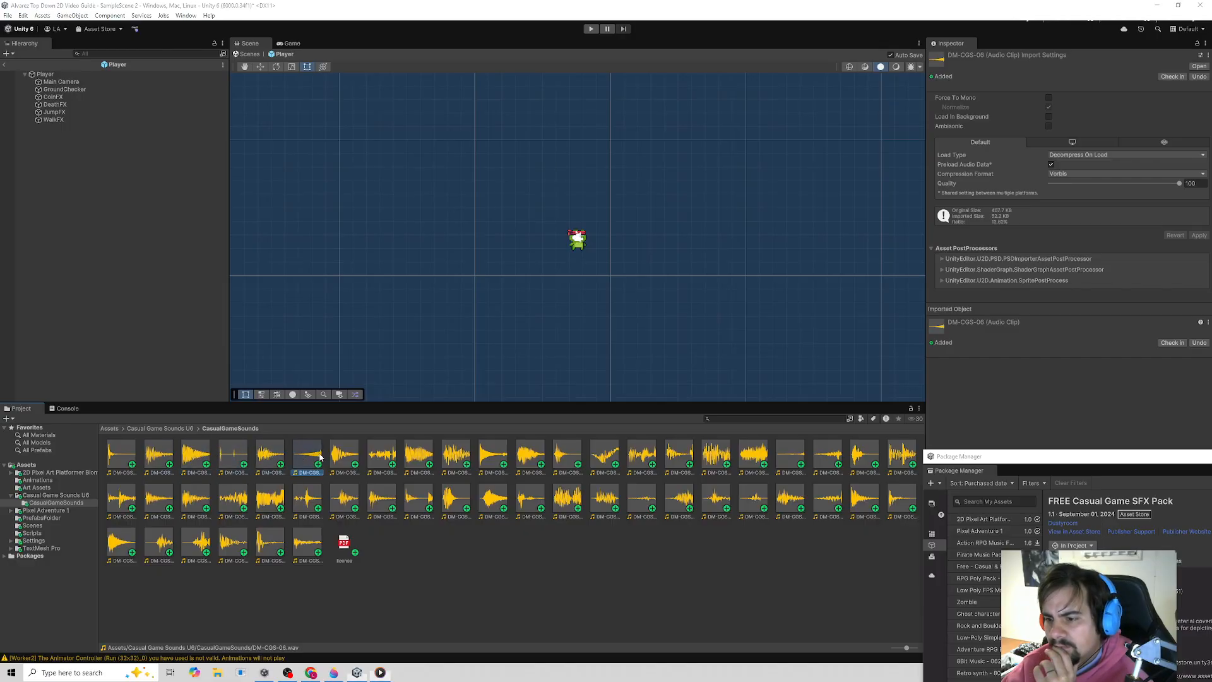
left_click(344, 455)
left_click(377, 455)
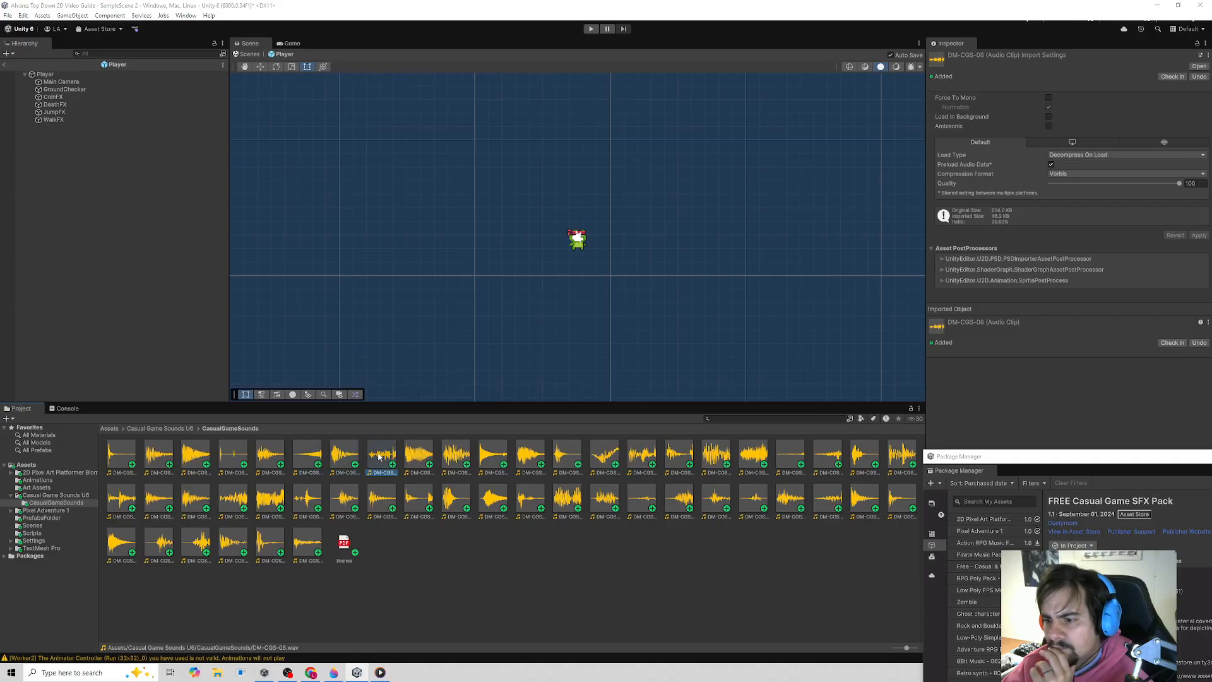
left_click(314, 456)
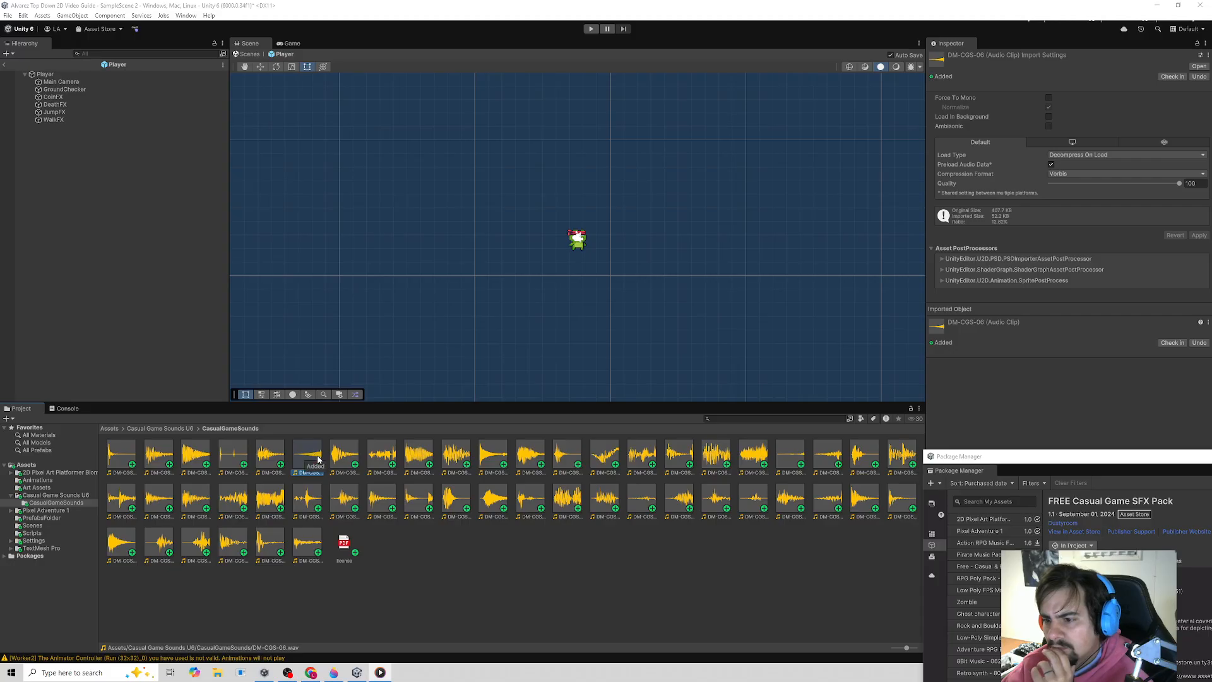
- Audition the clips from DM-CGS-08 through DM-CGS-21 and assign DM-CGS-20 to the WalkFX object
left_click(385, 456)
left_click(420, 457)
left_click(454, 457)
left_click(491, 458)
left_click(521, 457)
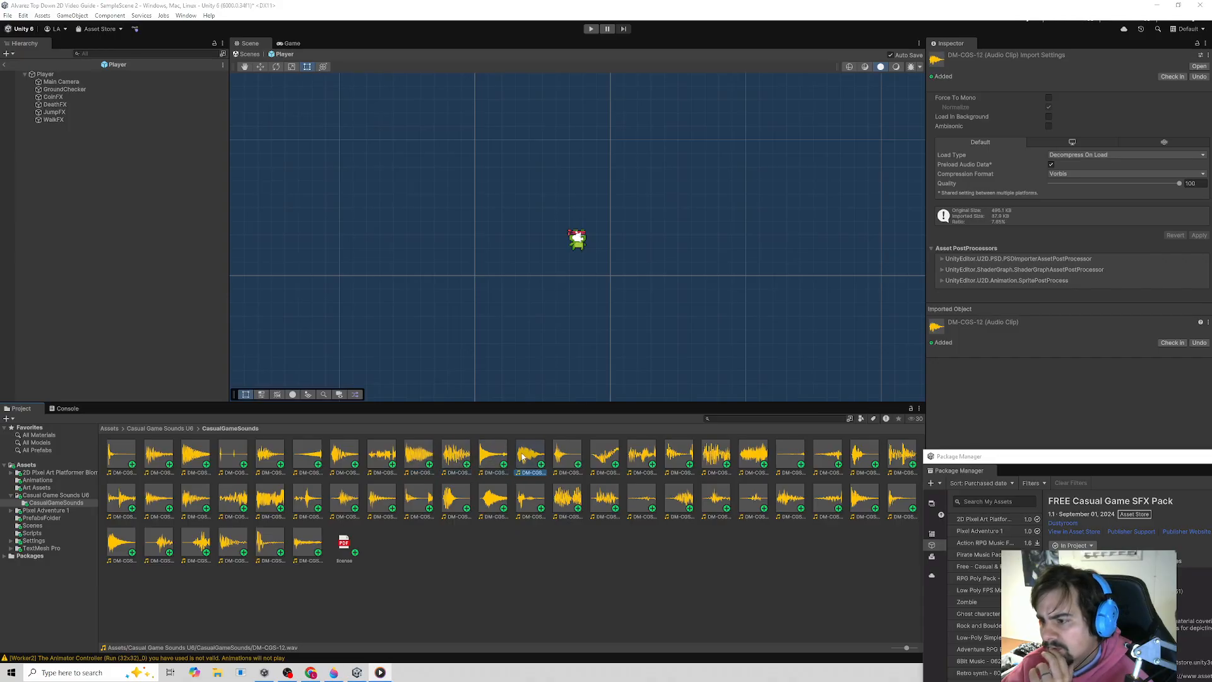
left_click(568, 459)
left_click(604, 457)
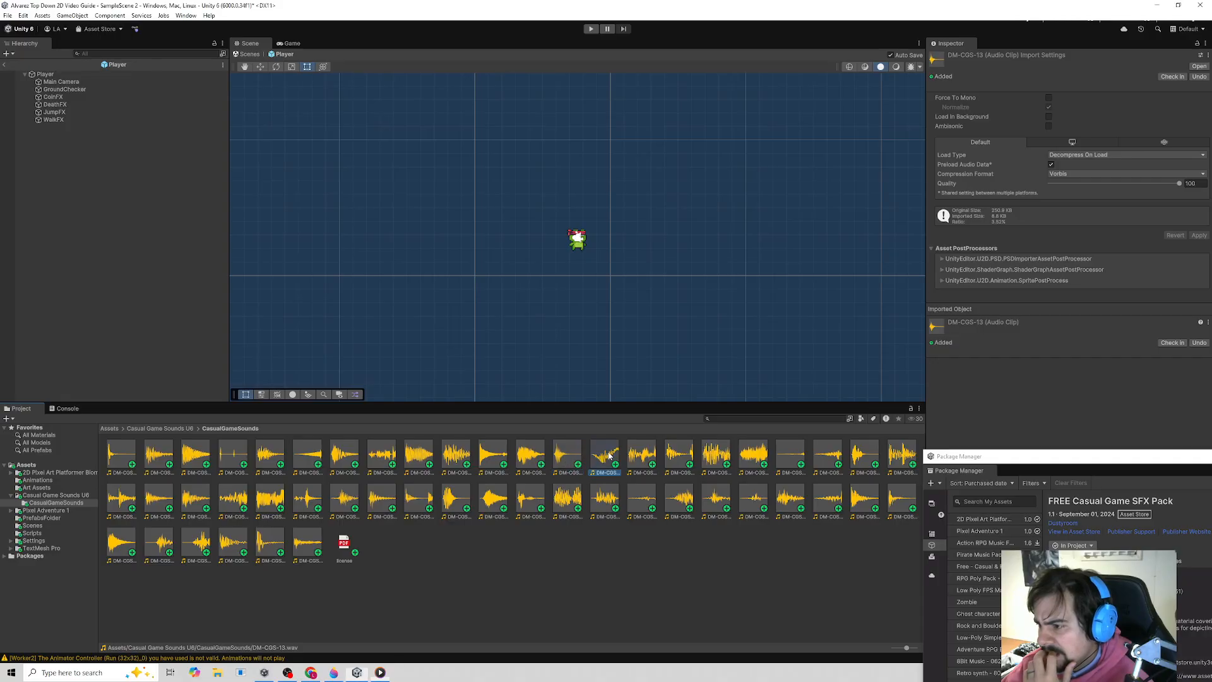
left_click(641, 455)
left_click(679, 454)
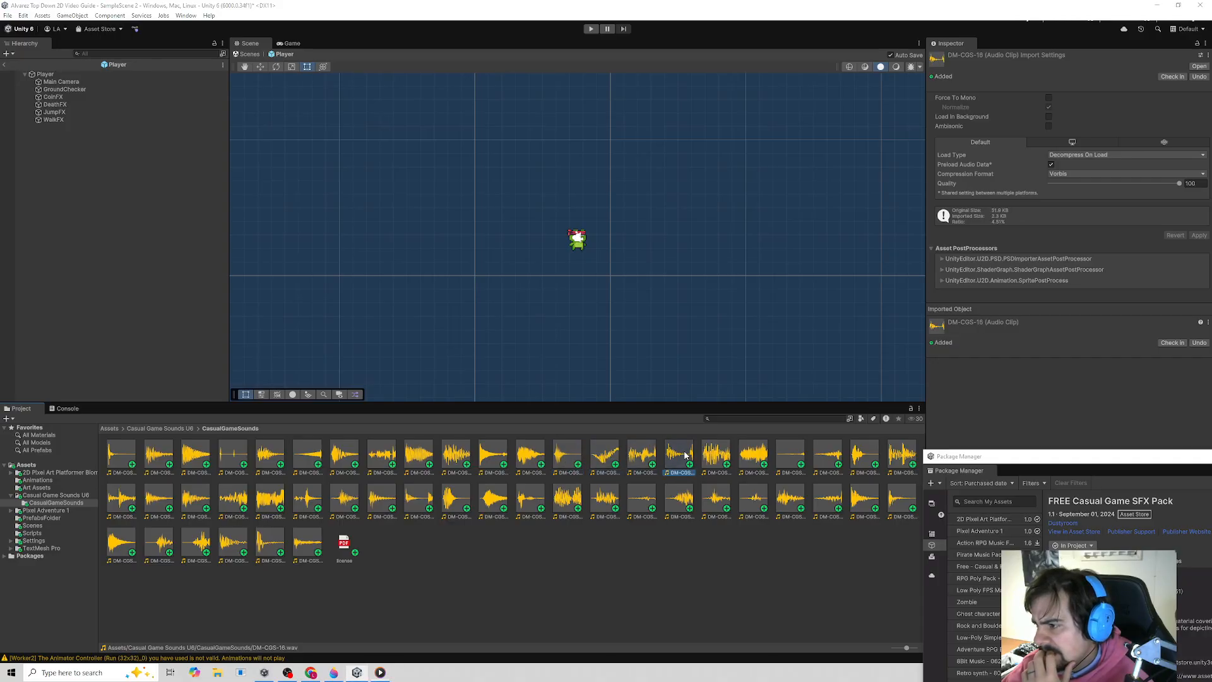
left_click(722, 453)
left_click(761, 458)
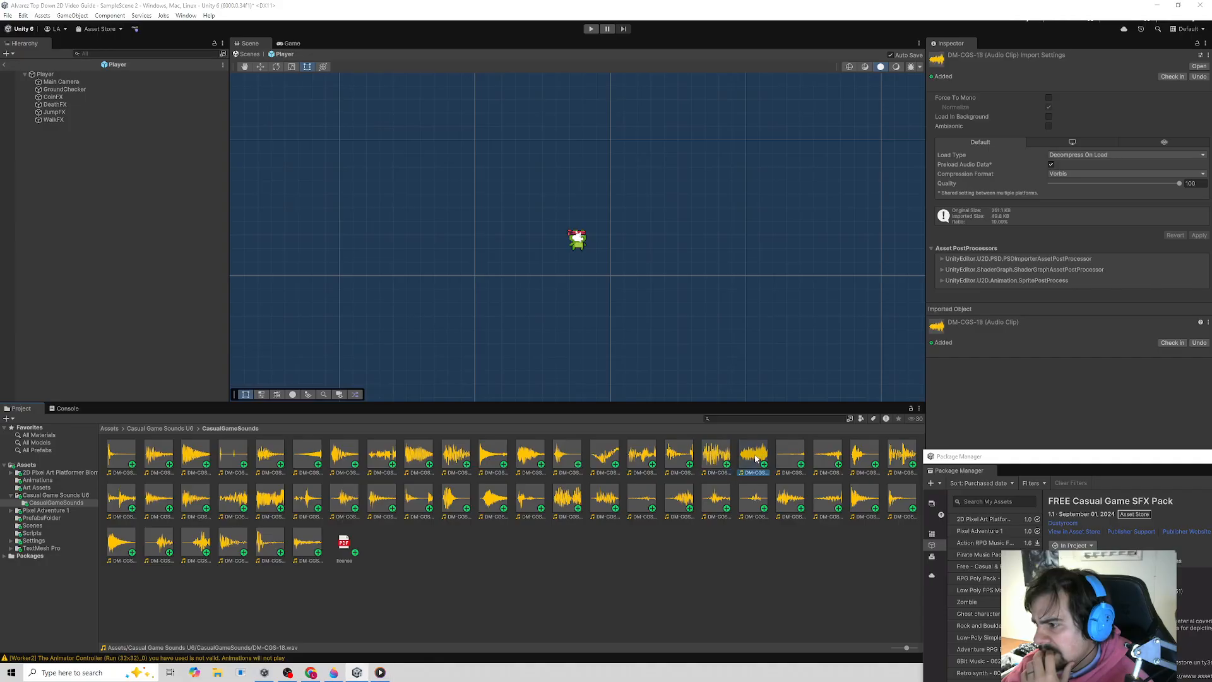
left_click(795, 460)
left_click(831, 456)
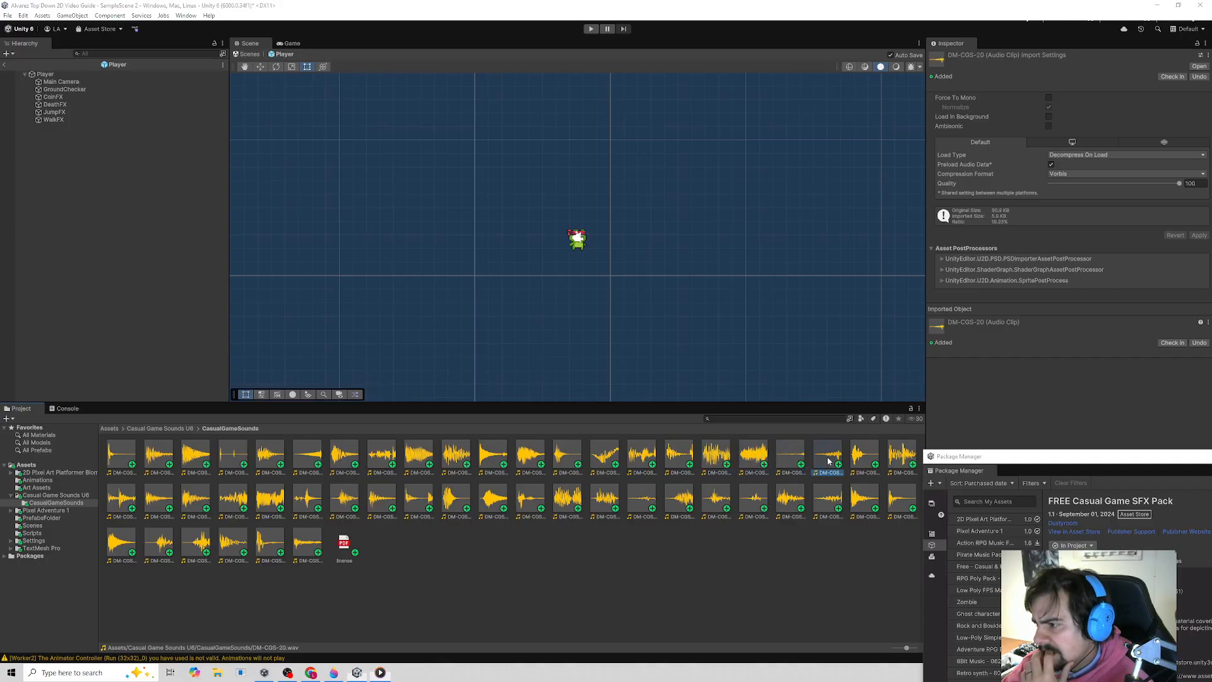
left_click(857, 457)
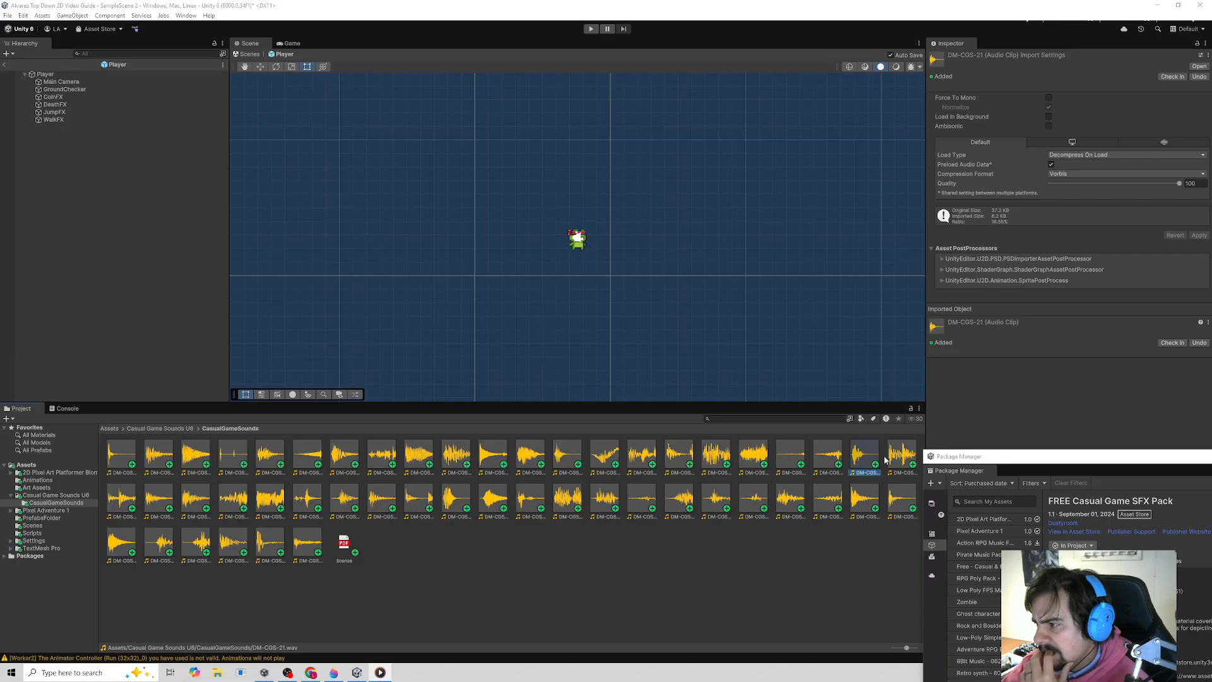
left_click(829, 461)
left_click_drag(727, 381, 59, 120)
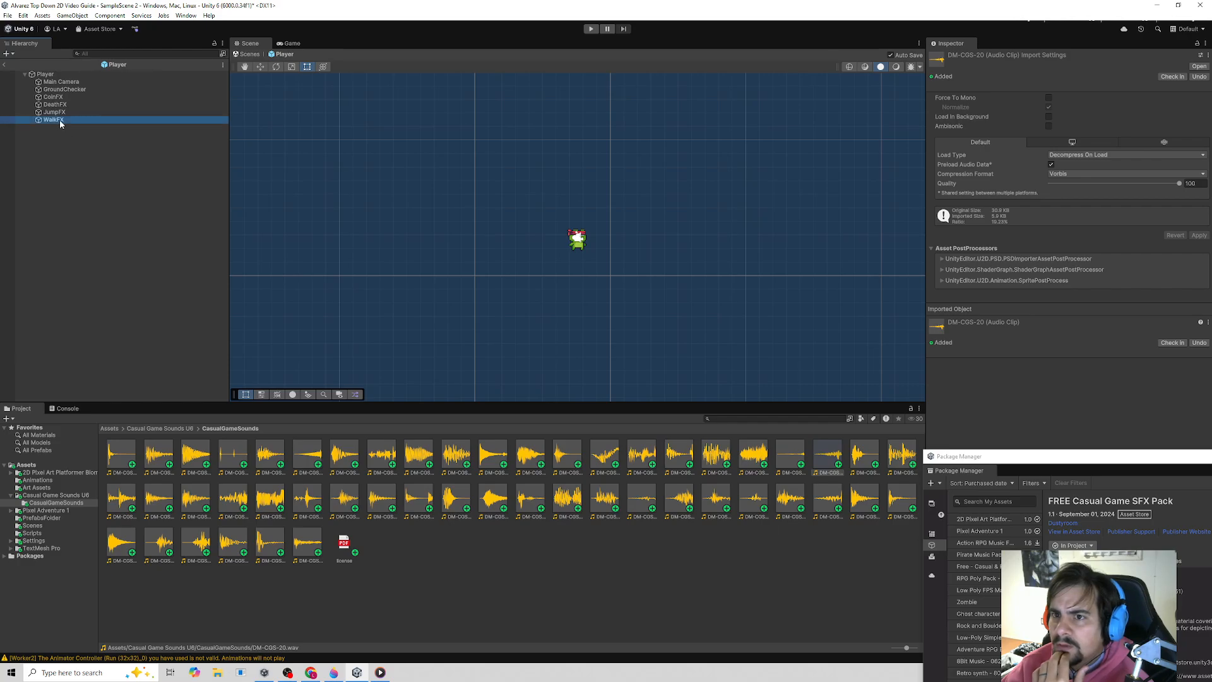
- Preview the DM-CGS-27, DM-CGS-26, DM-CGS-03 and DM-CGS-08 clips and assign DM-CGS-08 to the DeathFX object
left_click(56, 112)
left_click(65, 98)
left_click(66, 105)
left_click(265, 502)
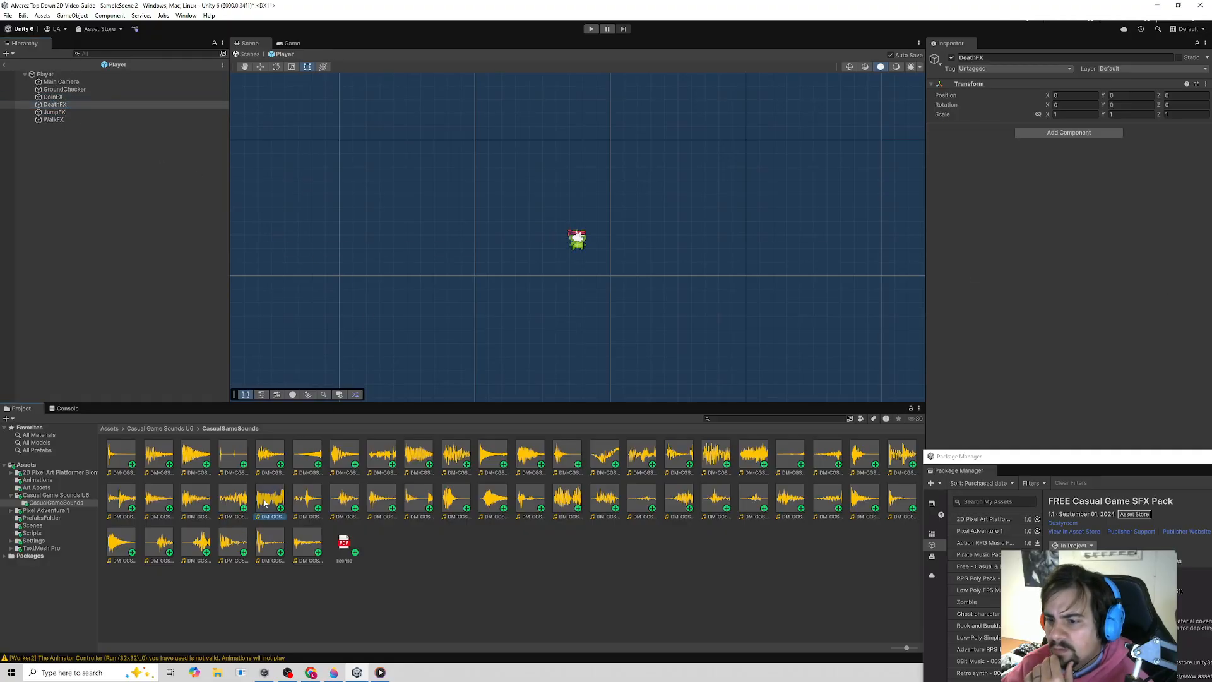
left_click(230, 499)
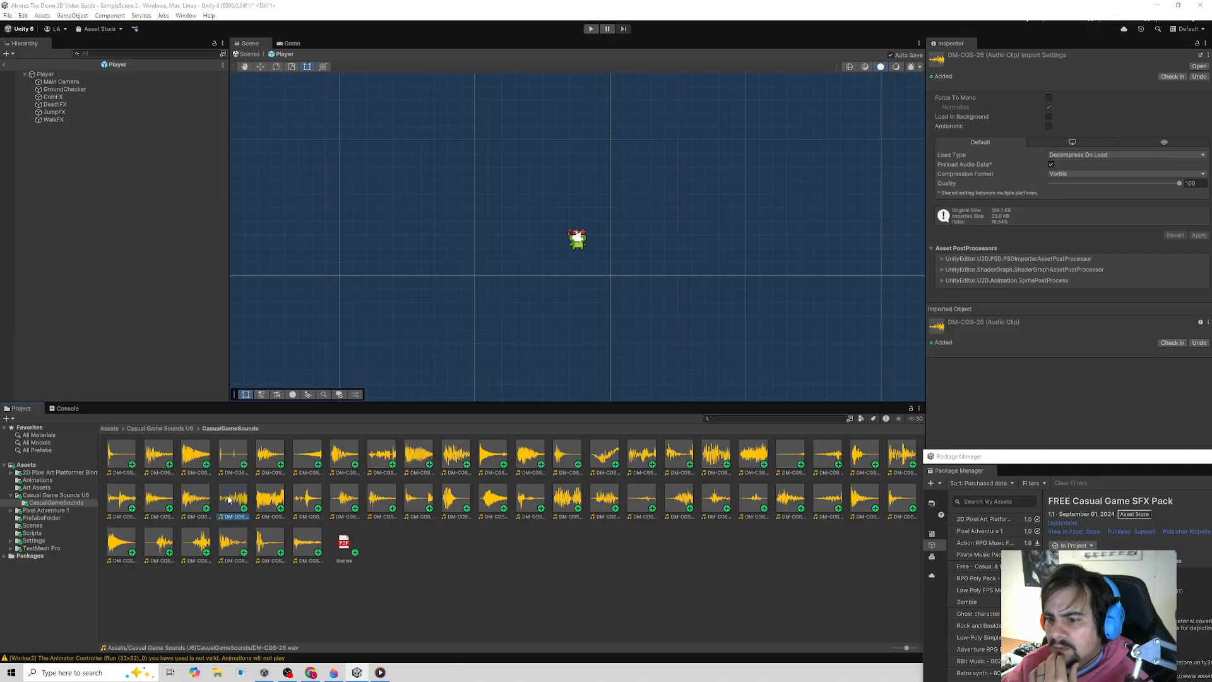
left_click(193, 454)
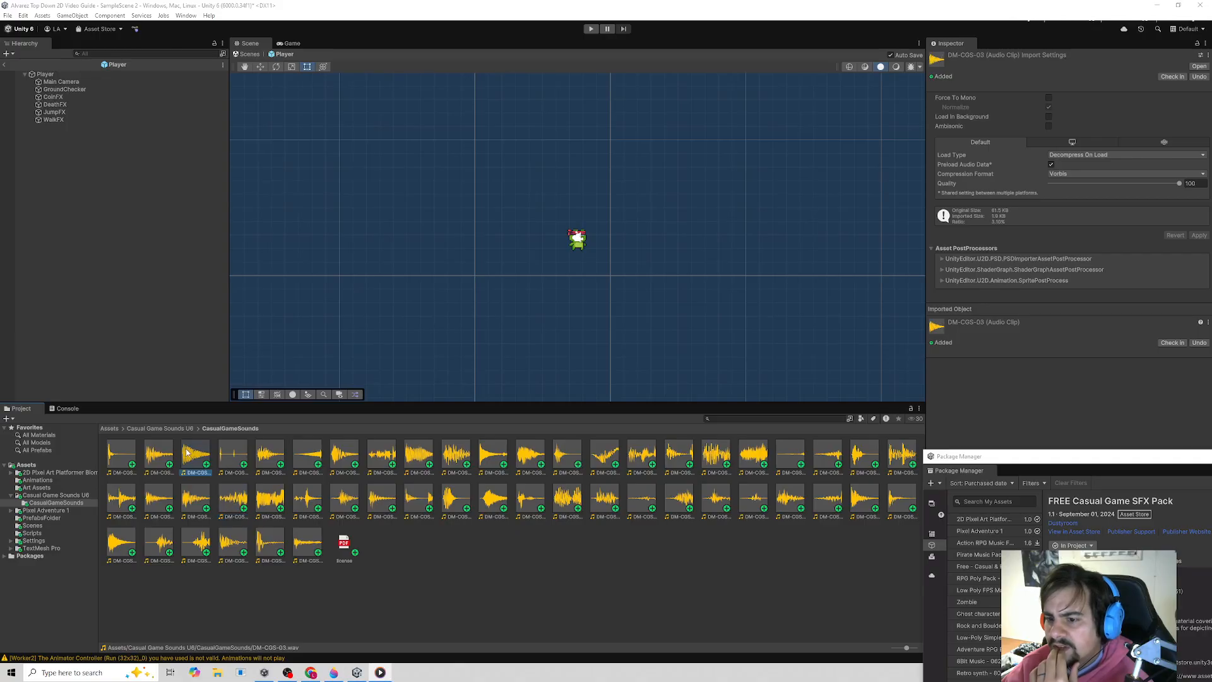
left_click(374, 454)
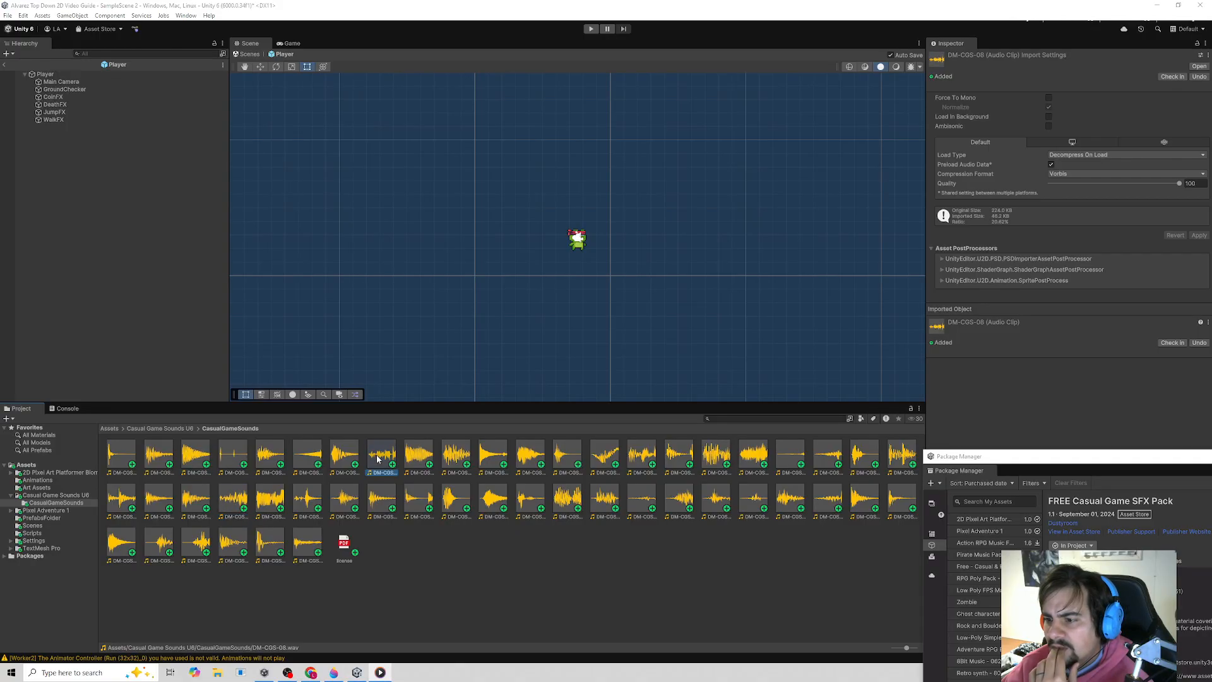
left_click(57, 106)
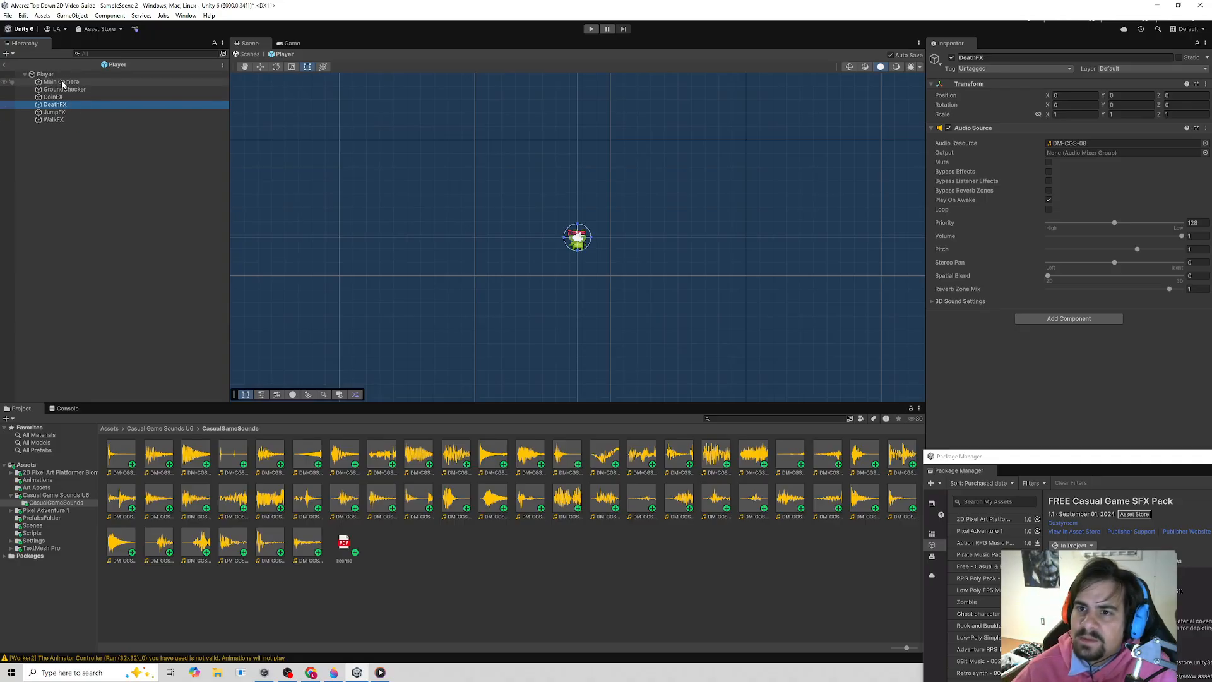
- Select the Player root object, move the Package Manager off its components, and open the PlayerController script in the code editor
left_click(54, 74)
left_click_drag(1011, 465, 322, 377)
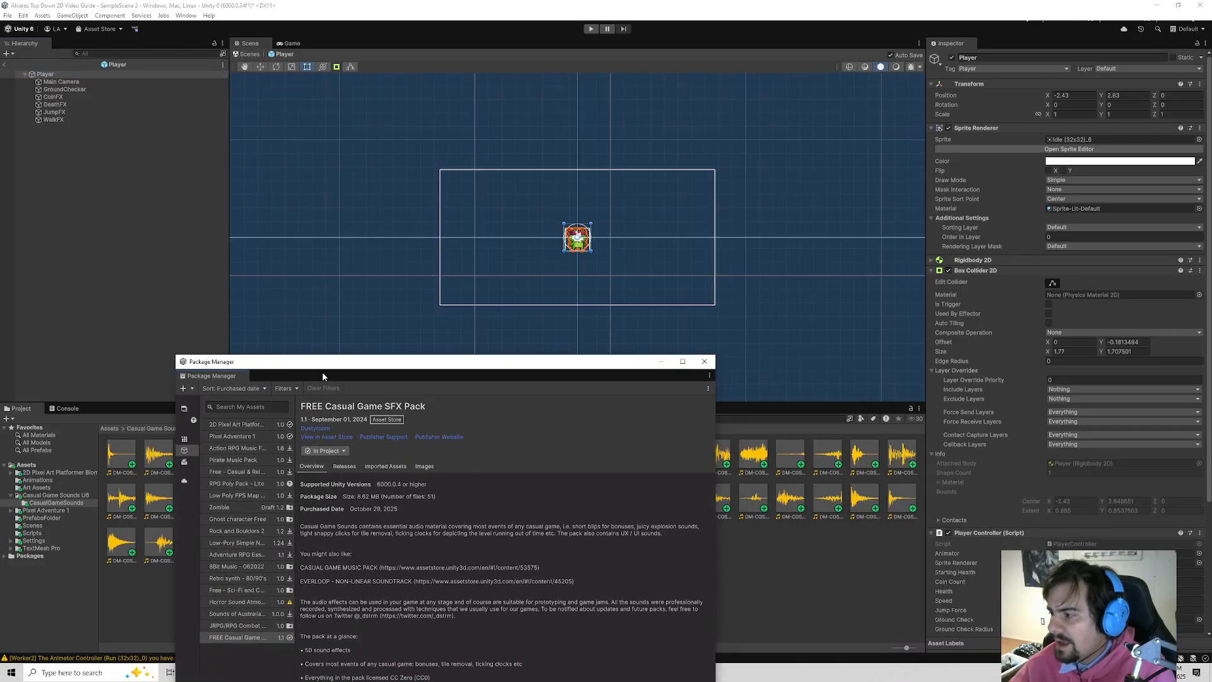
left_click(1065, 546)
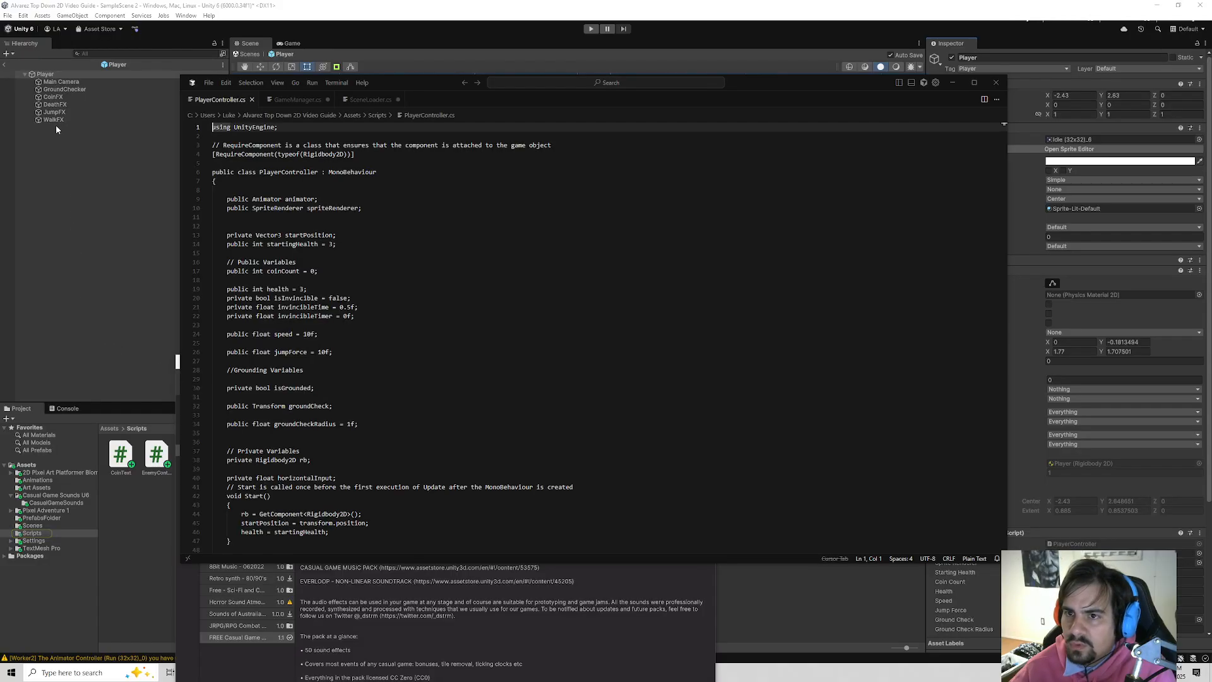
- Declare a public AudioSource field named jumpSound at the beginning of the PlayerController class
left_click(255, 187)
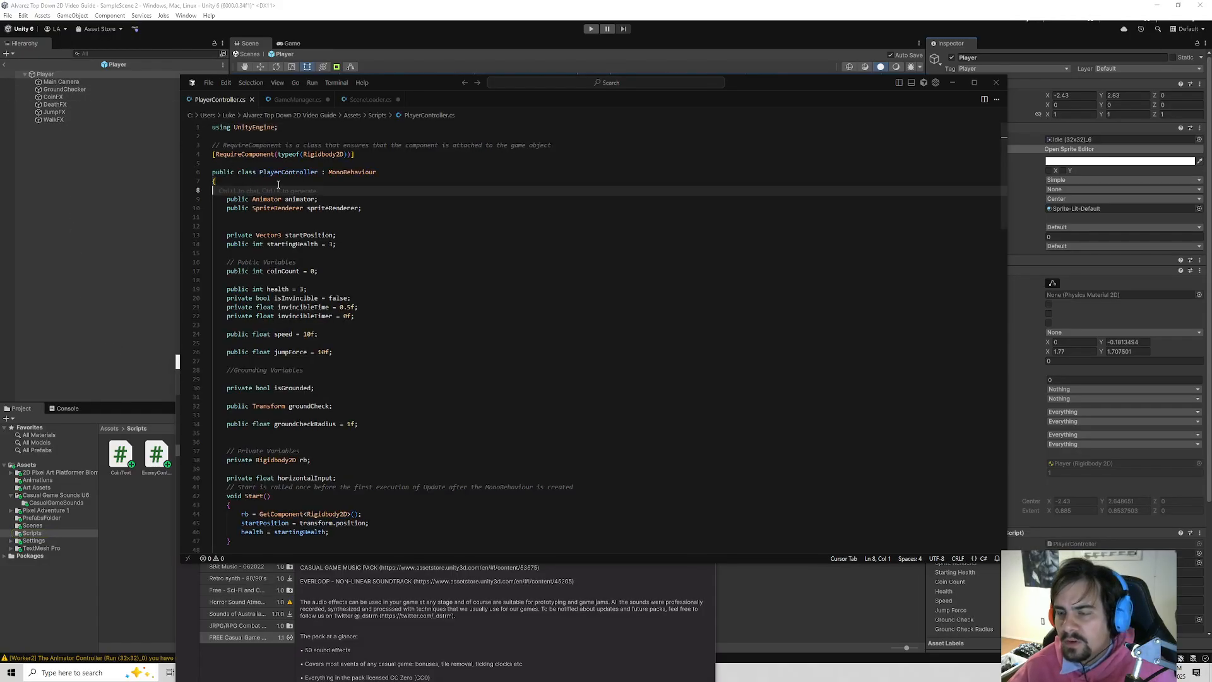
key("Return")
key("Return")
key("Return")
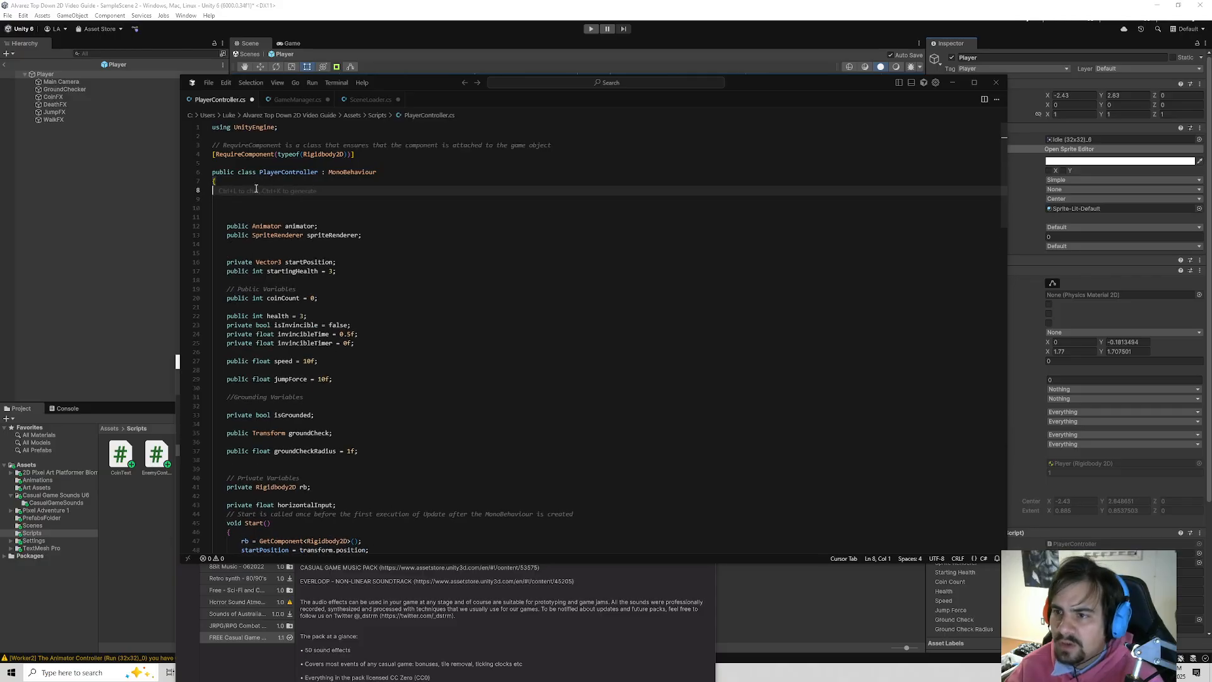
type("public ")
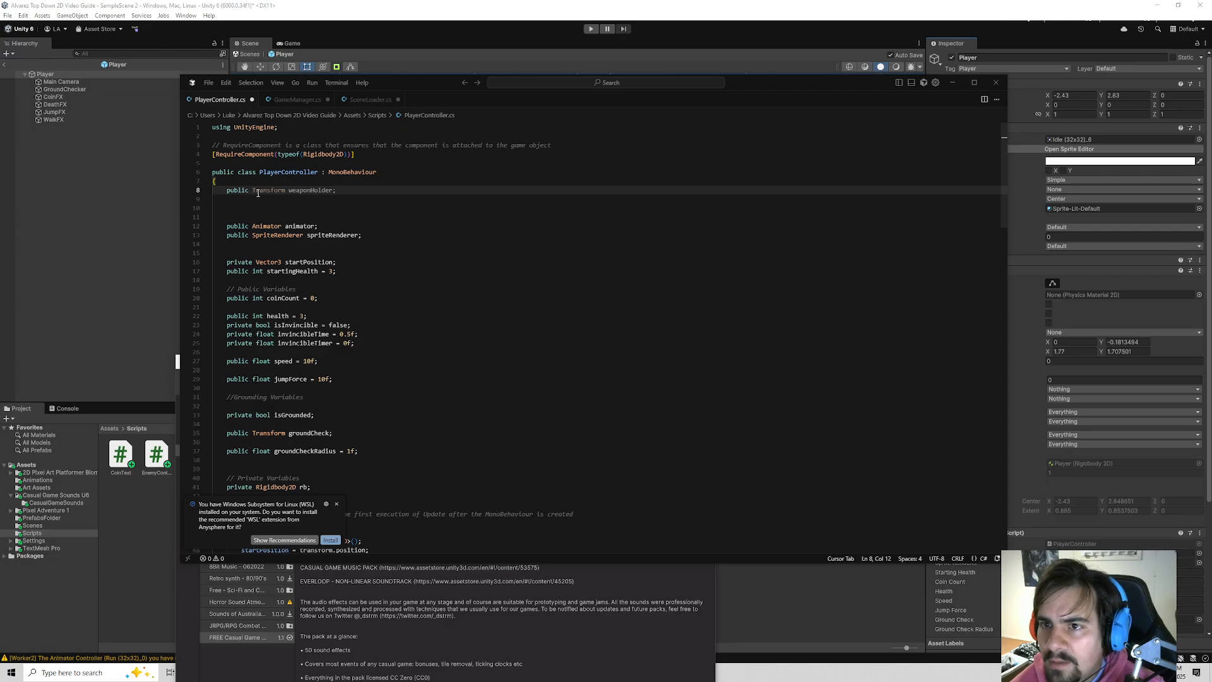
type("au")
key("Tab")
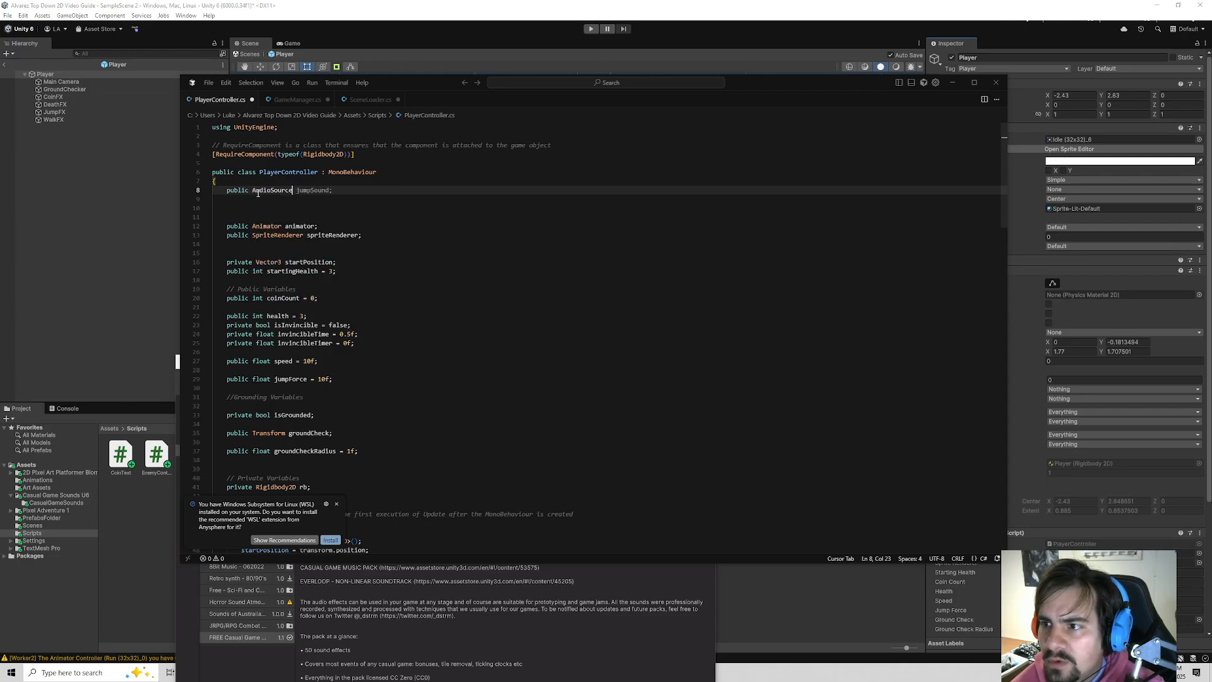
type("ju")
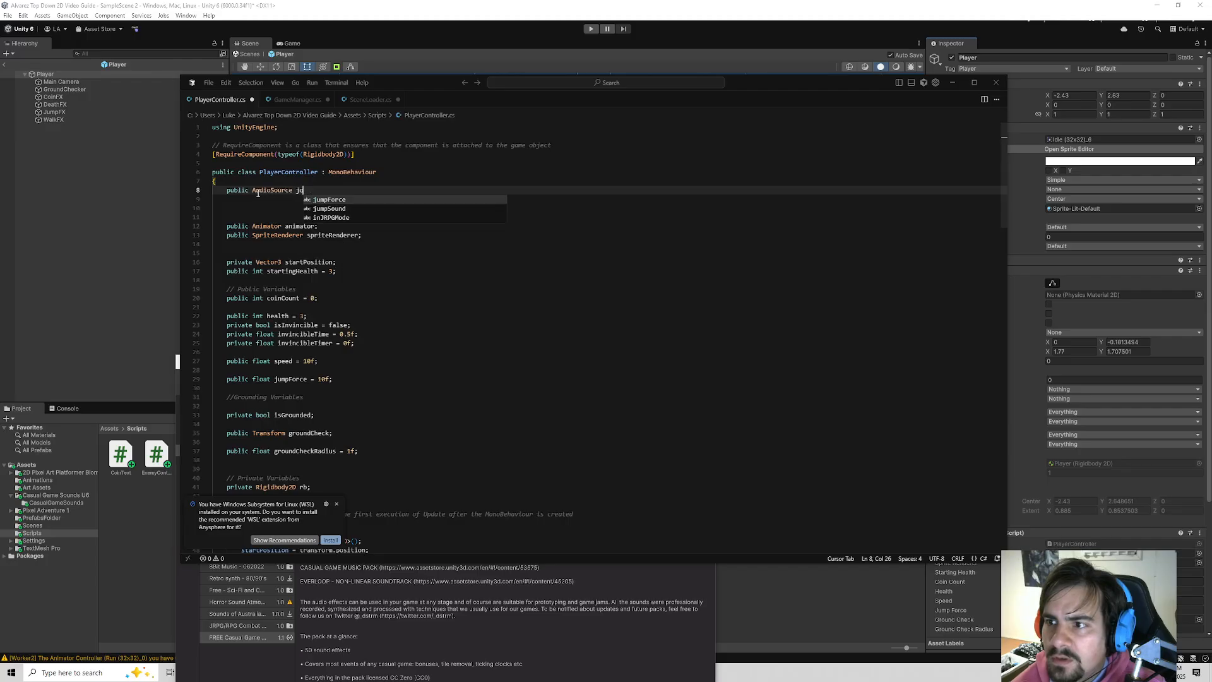
type("mpSound;")
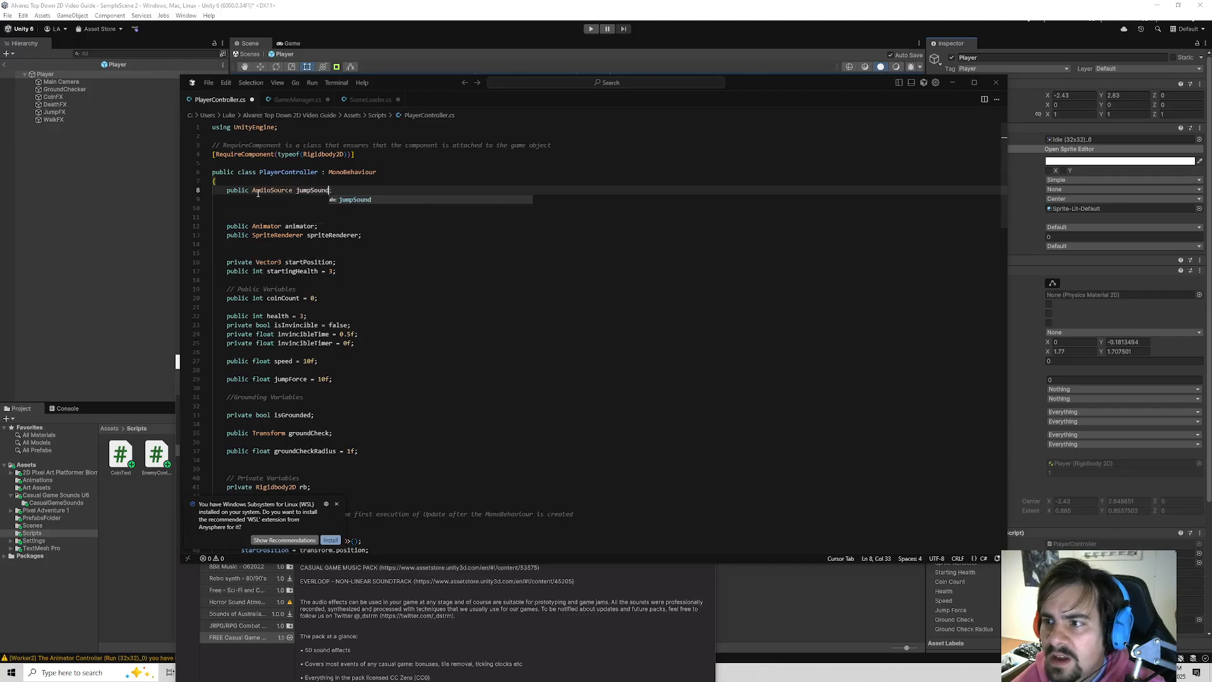
- Rename the WalkFX child object to WalkSFX and the JumpFX child object to JumpsFX
right_click(63, 119)
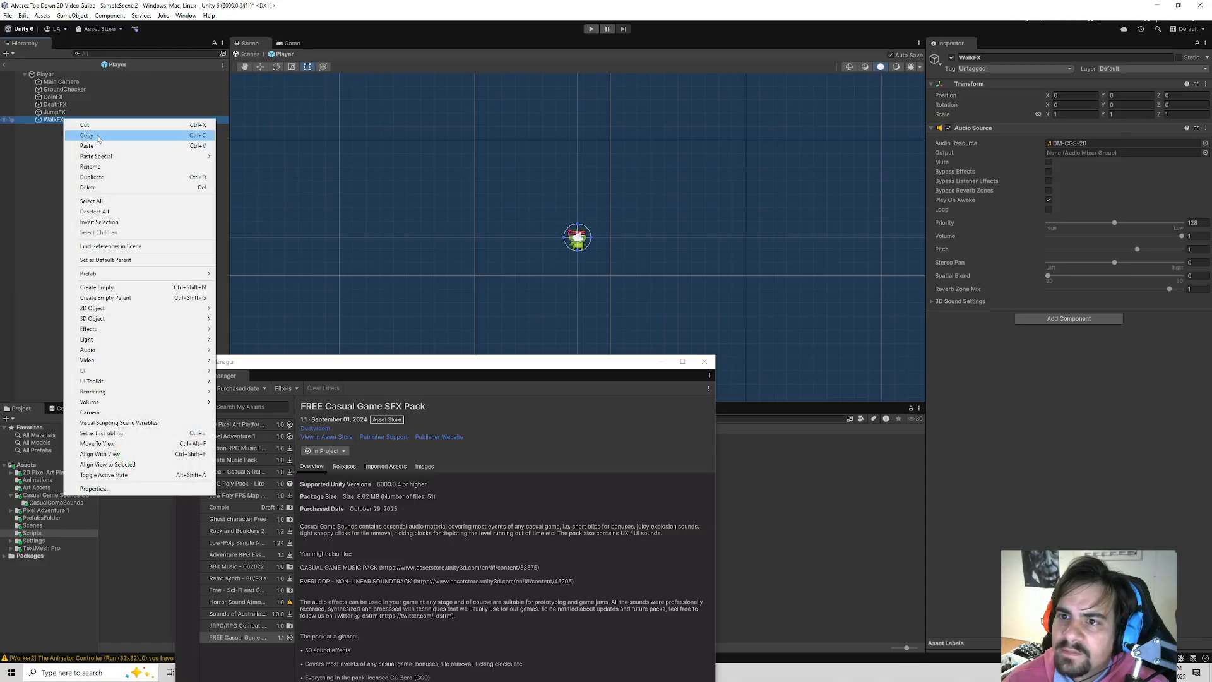
left_click(90, 166)
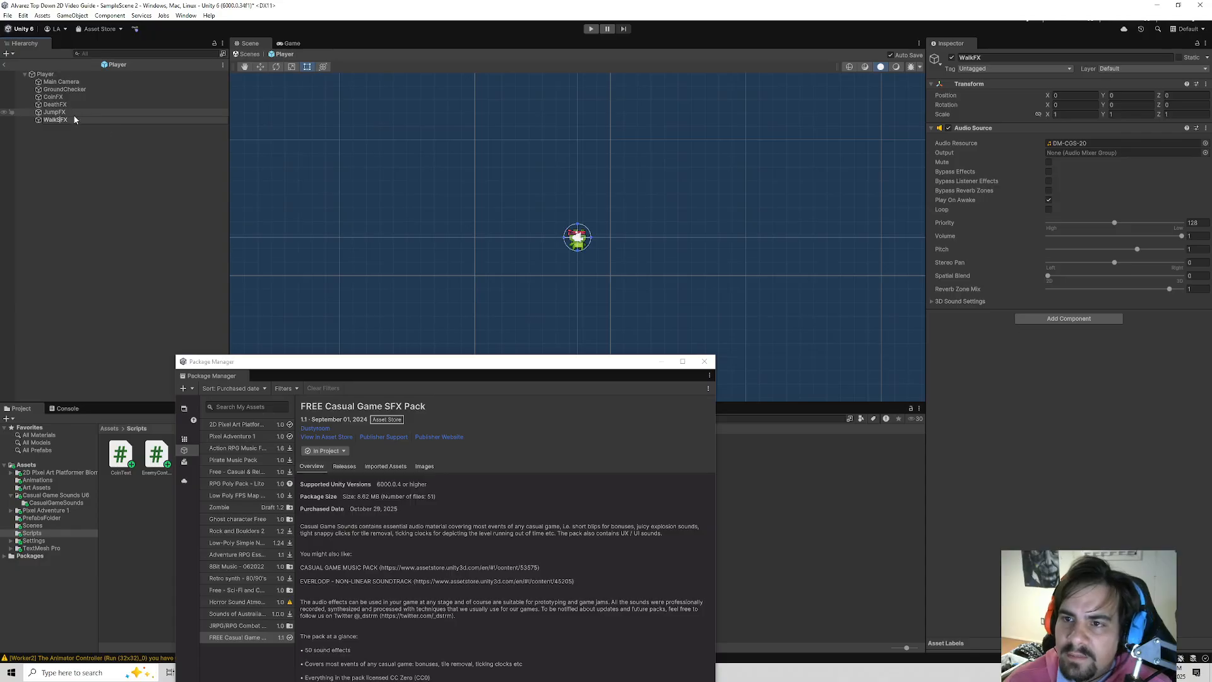
right_click(55, 112)
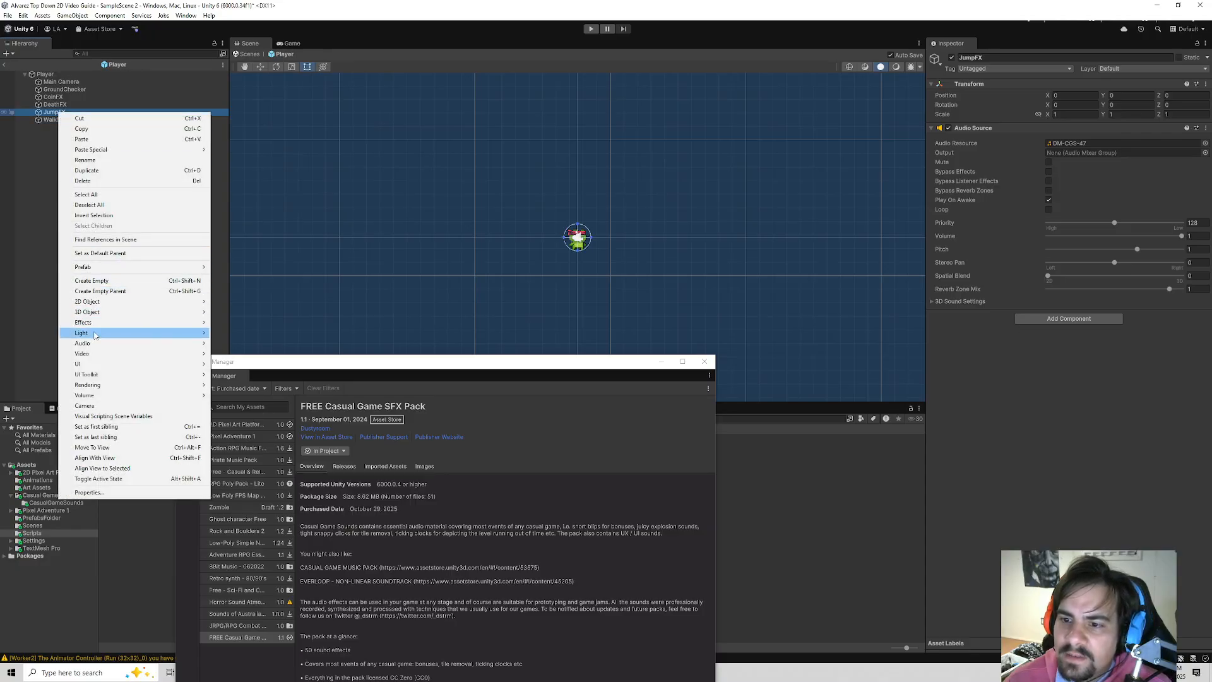
left_click(101, 162)
left_click(58, 113)
type("s")
key("Return")
- Rename the DeathFX child object to DeathSFX and the CoinFX child object to CoinSFX
right_click(68, 104)
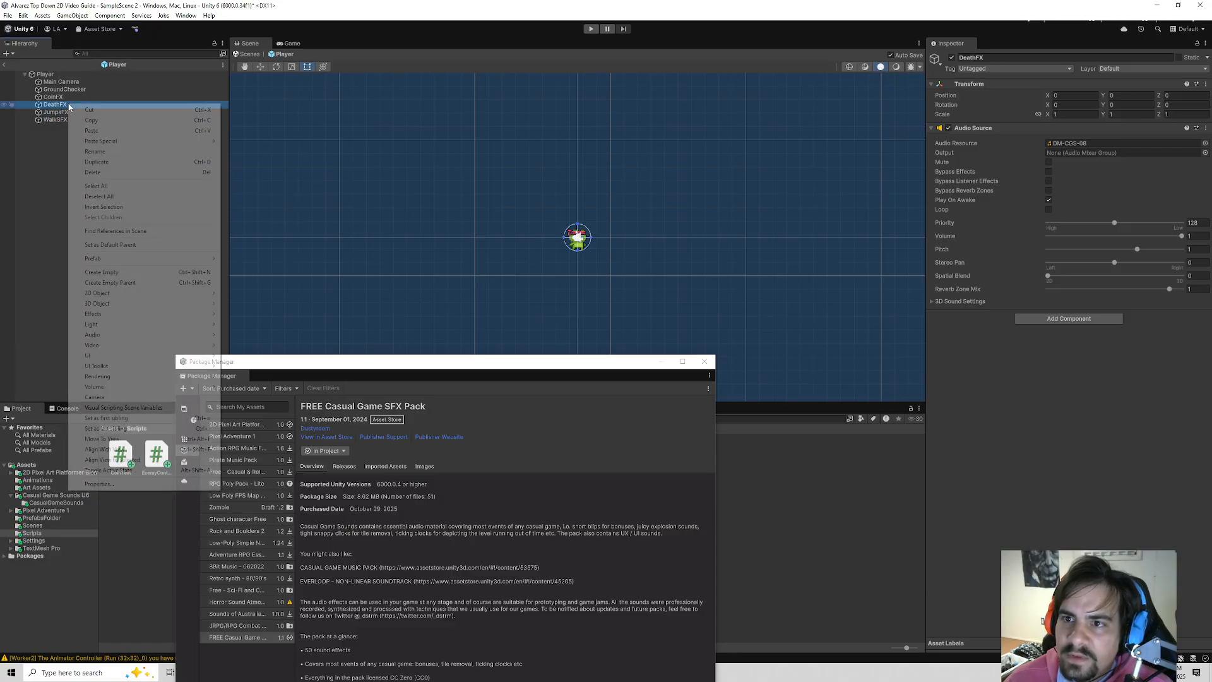
left_click(95, 152)
left_click(57, 104)
type("S")
key("Return")
right_click(60, 98)
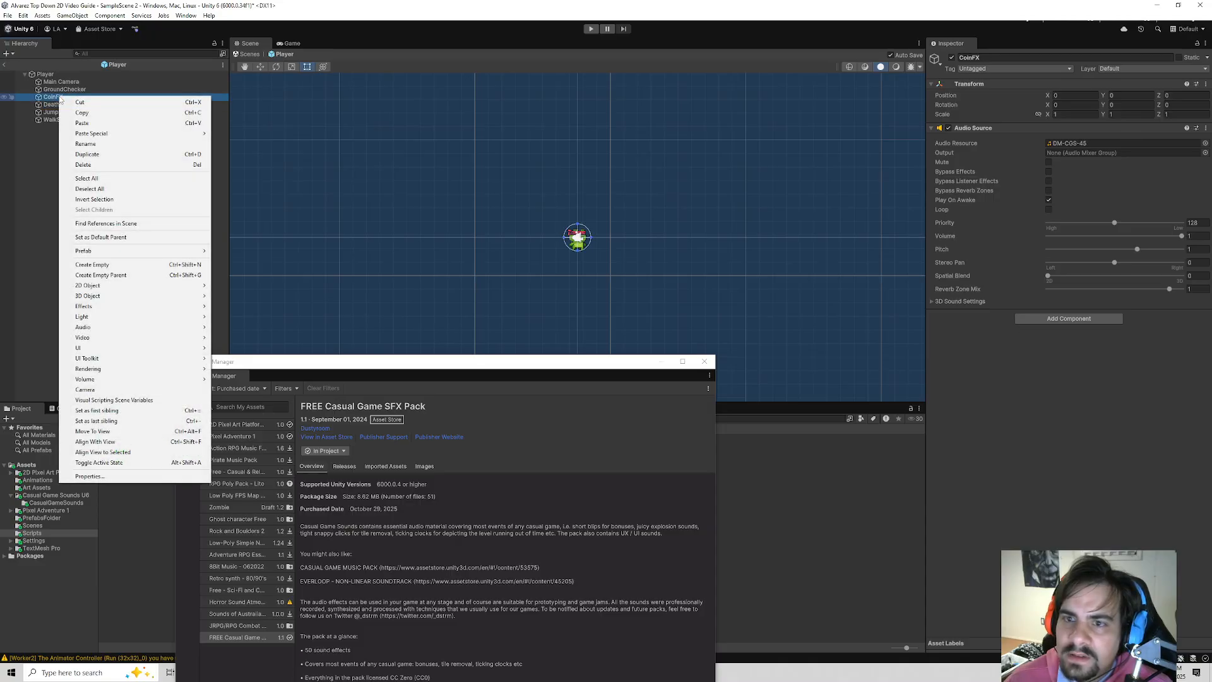
left_click(92, 144)
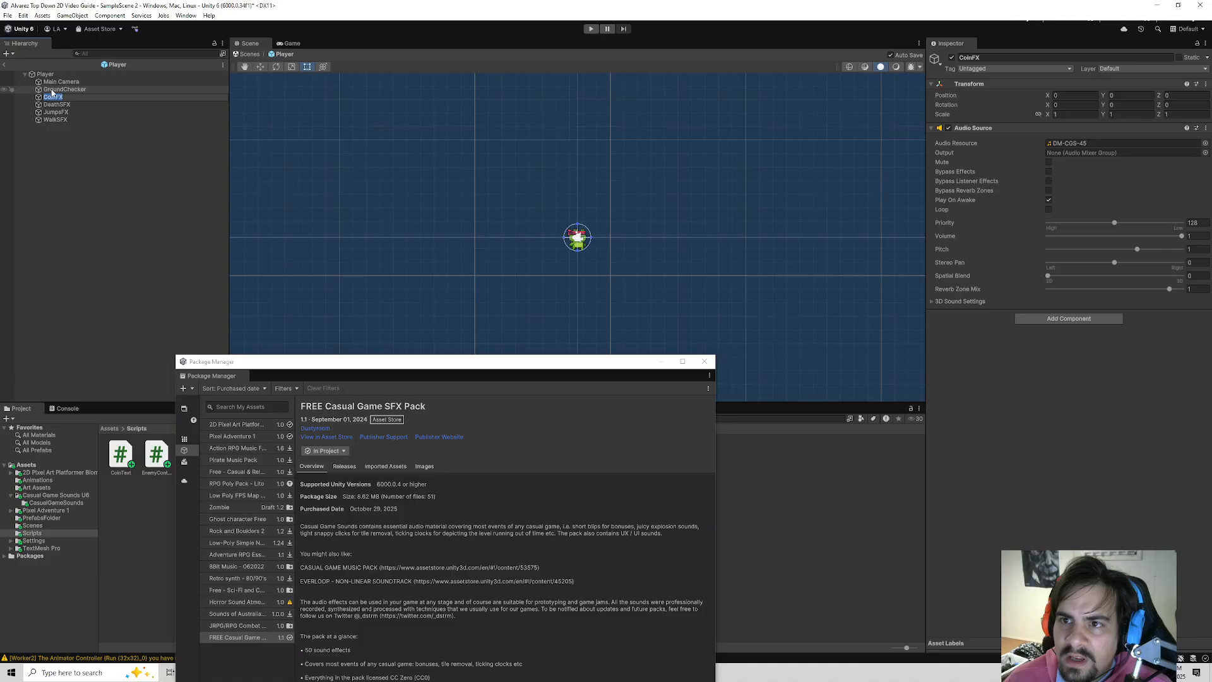
type("S")
key("Return")
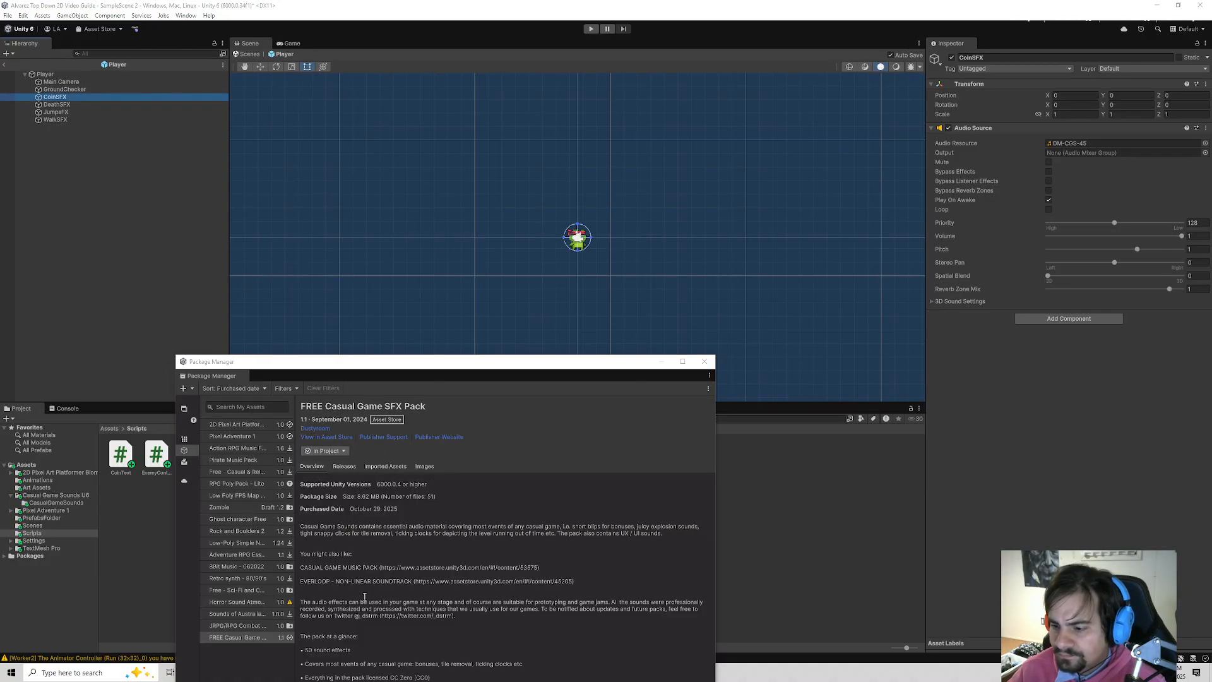
- Switch to the code editor, end the jumpSound declaration with a semicolon, and accept the suggested AudioSource fields including coinSound, damageSound and deathSound
left_click(242, 666)
type(";")
left_click(331, 195)
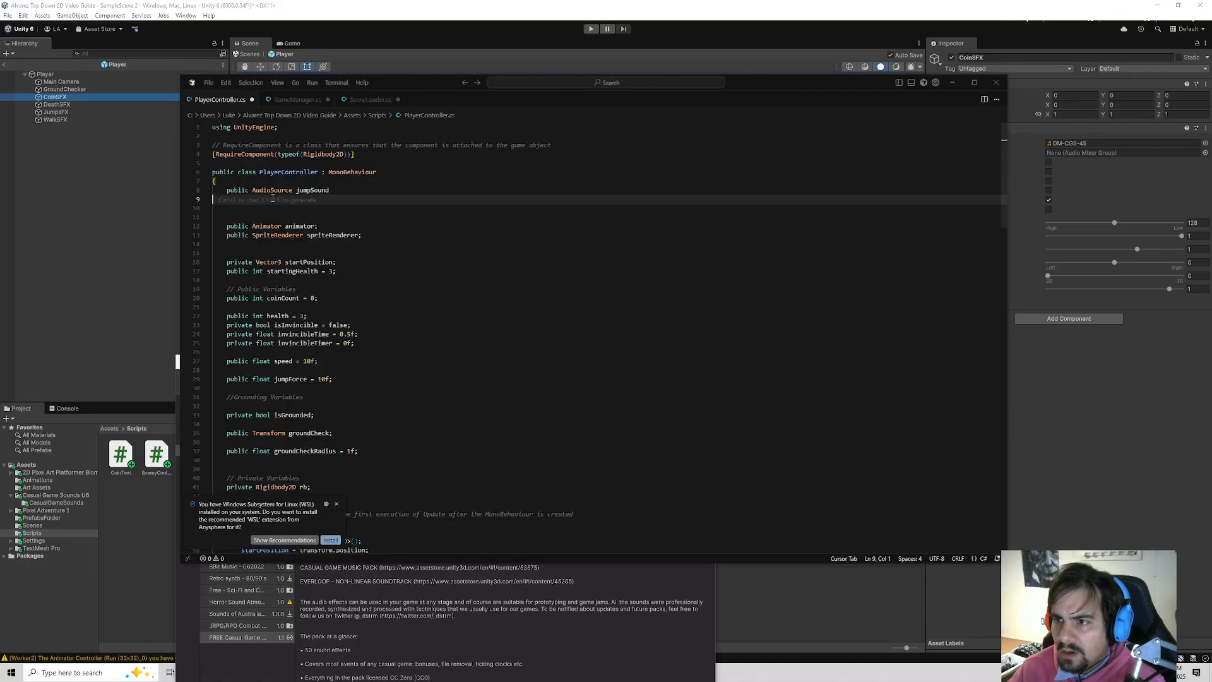
key("Left")
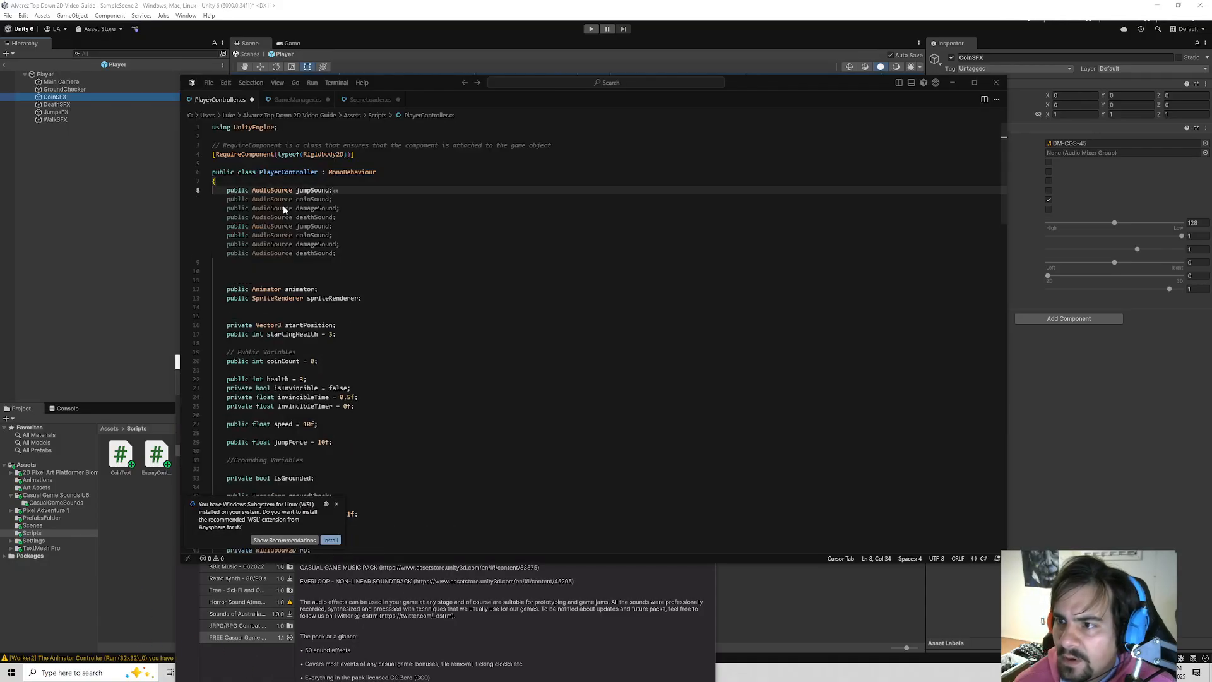
key("Tab")
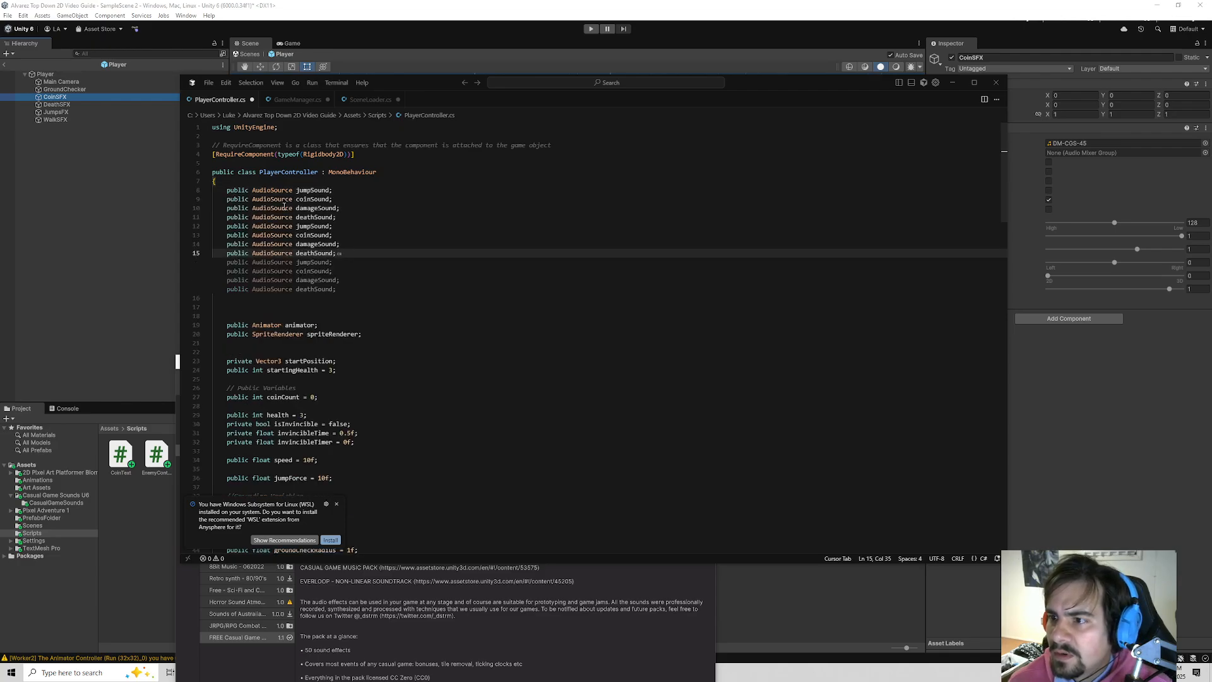
- Delete the second, duplicate set of jumpSound, coinSound, damageSound and deathSound declarations from the PlayerController class
left_click_drag(341, 254, 302, 248)
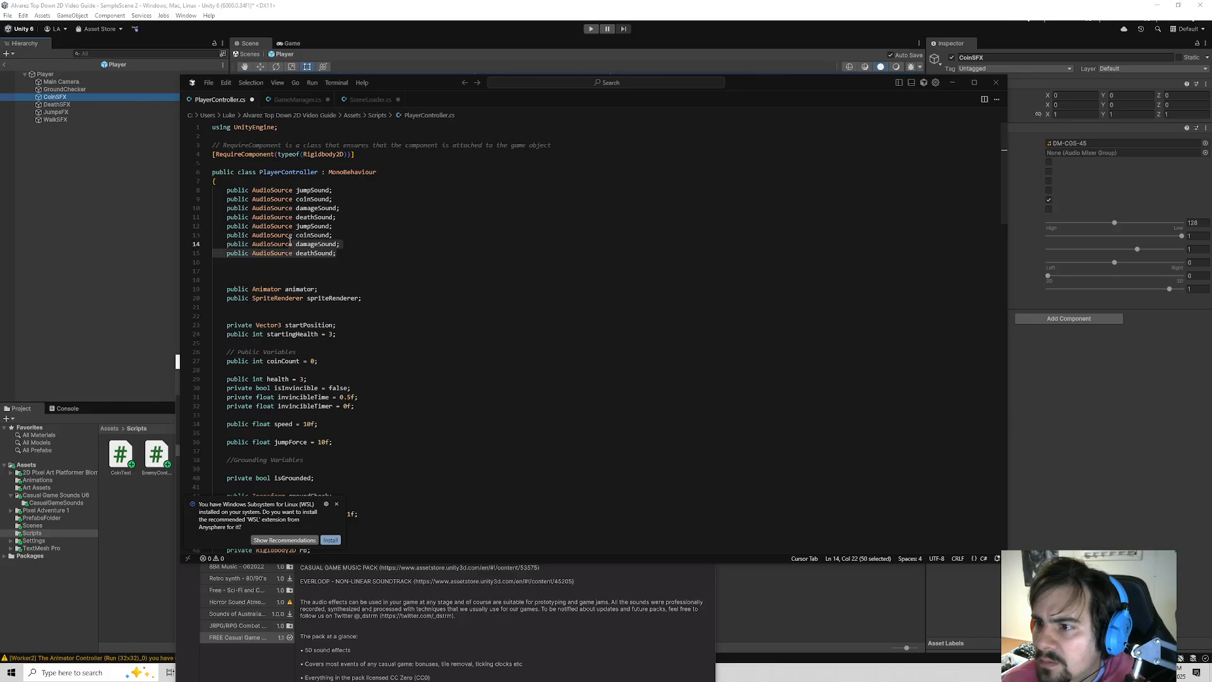
left_click(329, 226)
left_click(339, 243)
left_click(325, 208)
left_click(320, 200)
left_click(319, 210)
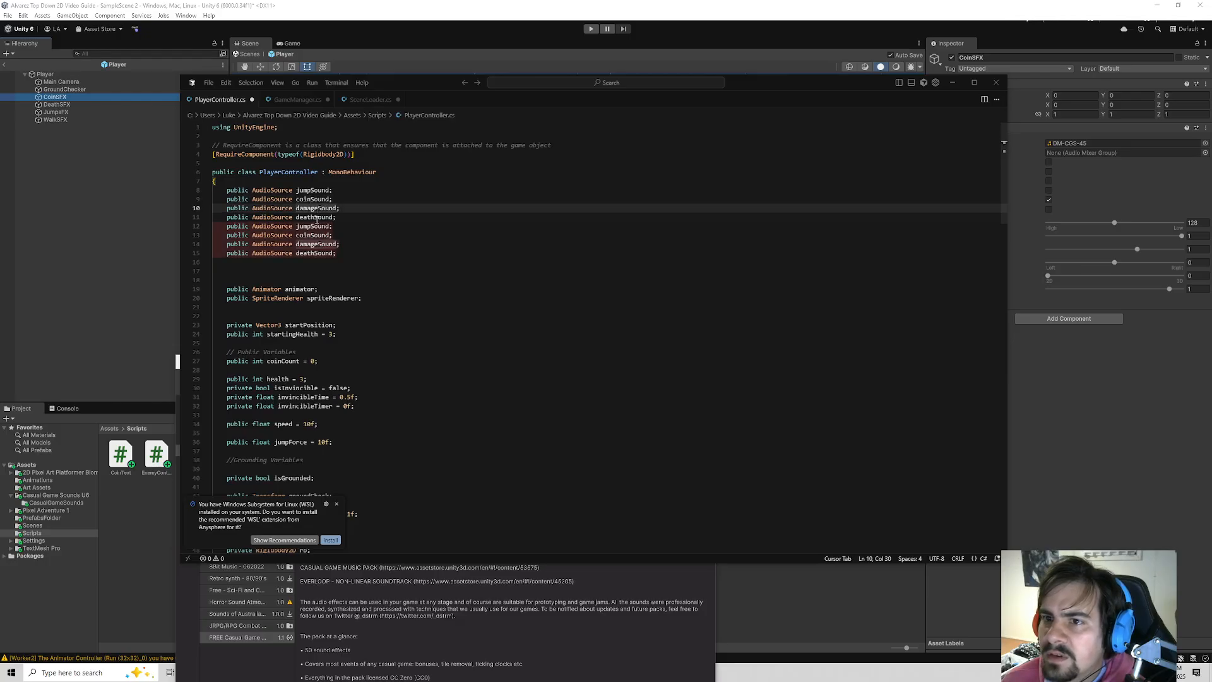
left_click_drag(214, 262, 238, 227)
key("BackSpace")
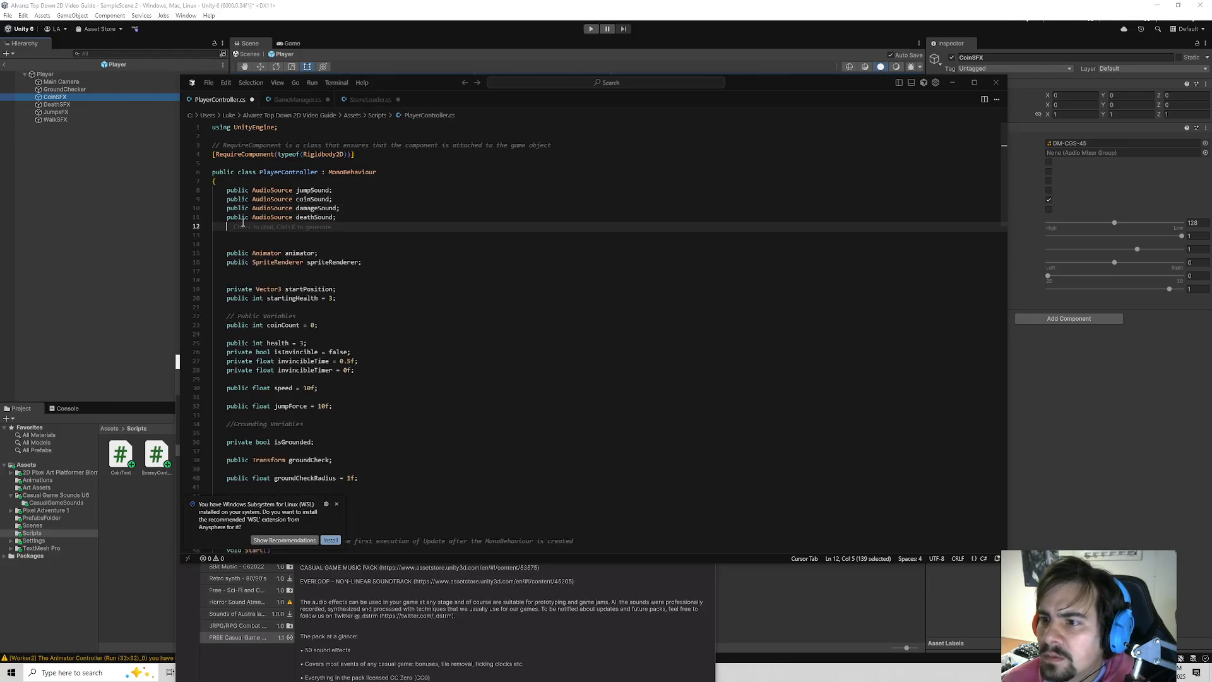
- Rename the damageSound AudioSource field to Jumpsound
double_click(309, 208)
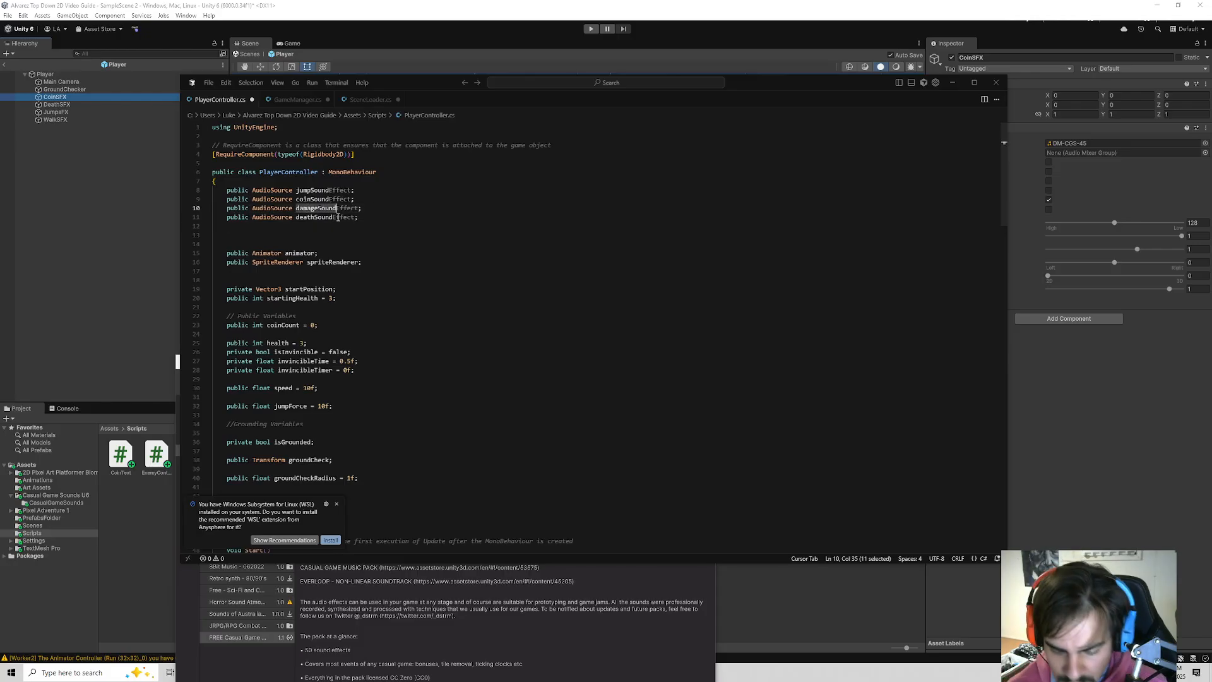
type("Jumpsound")
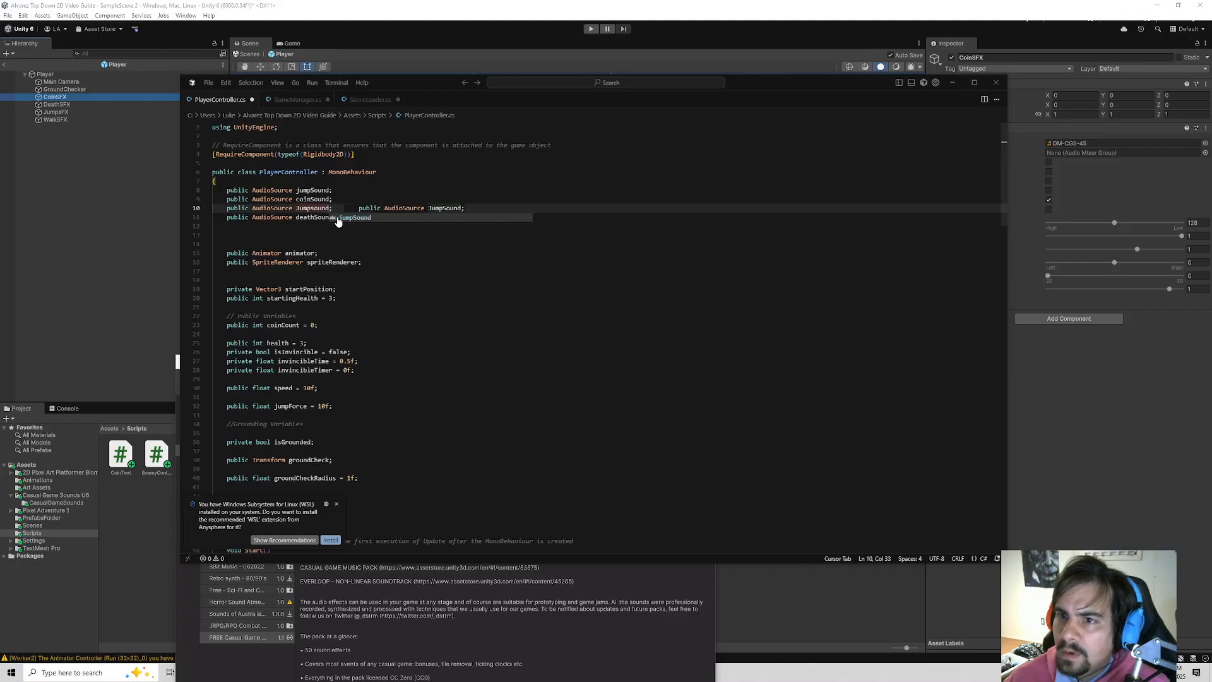
left_click(332, 236)
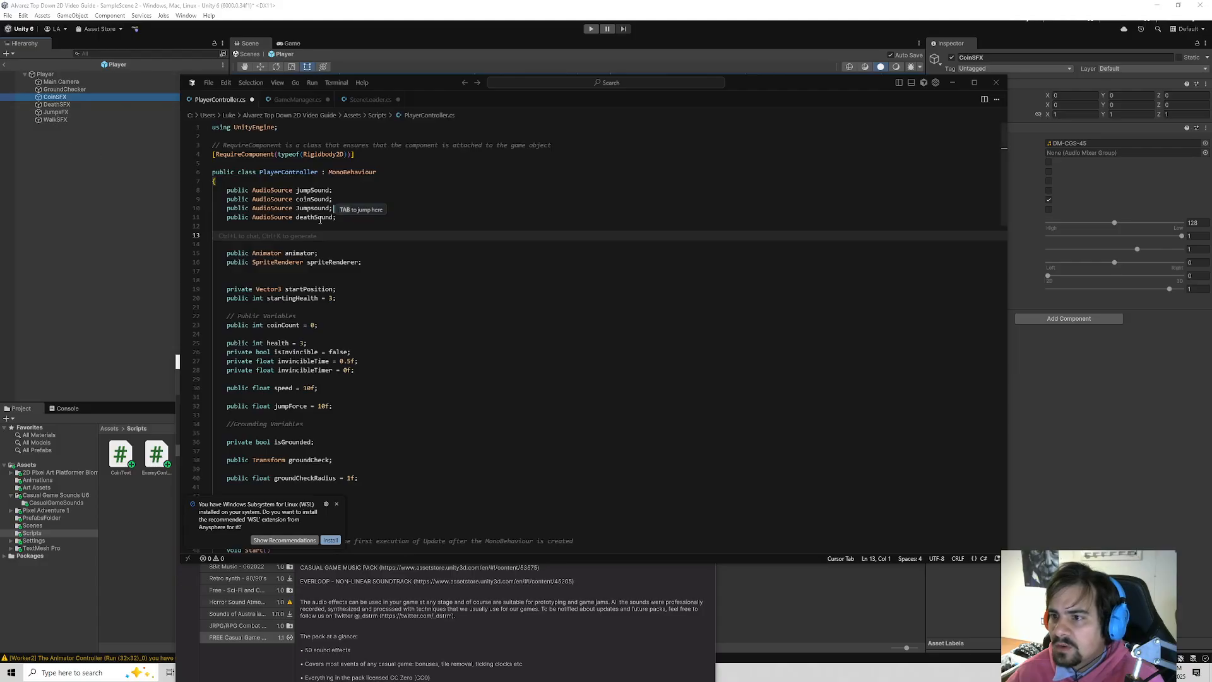
- Insert deathSound.Play(); as the first statement of the Die method
scroll(315, 215, "down", 18)
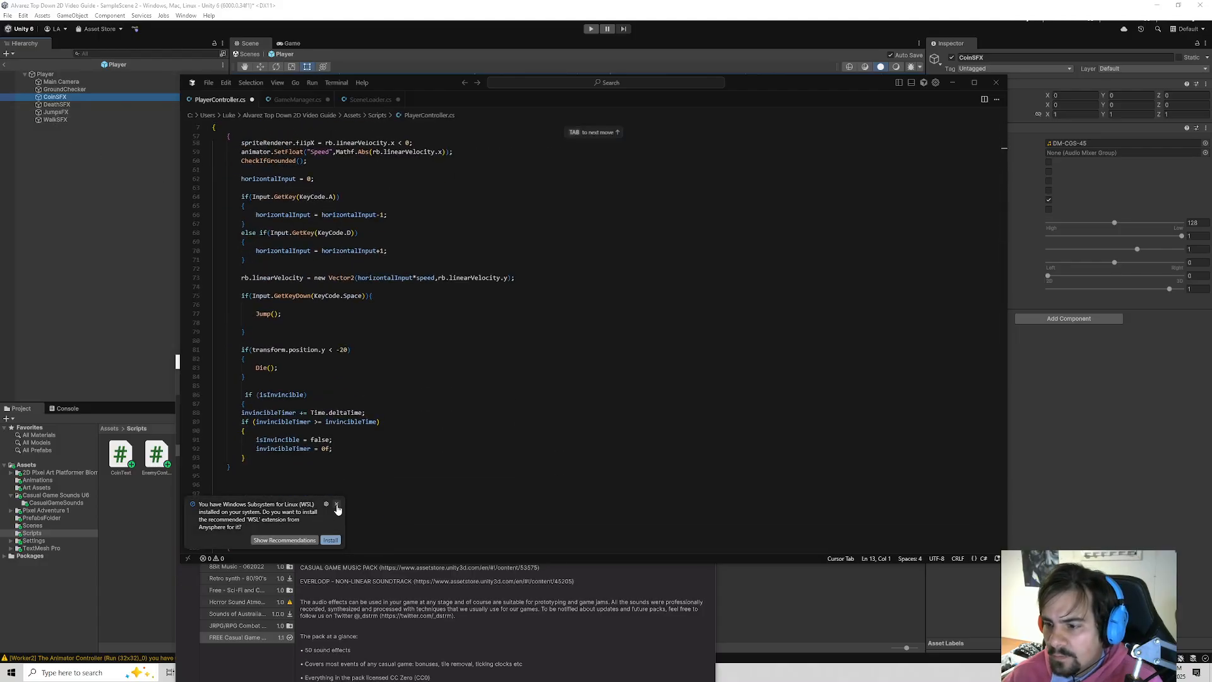
scroll(262, 360, "down", 15)
left_click(269, 432)
key("Return")
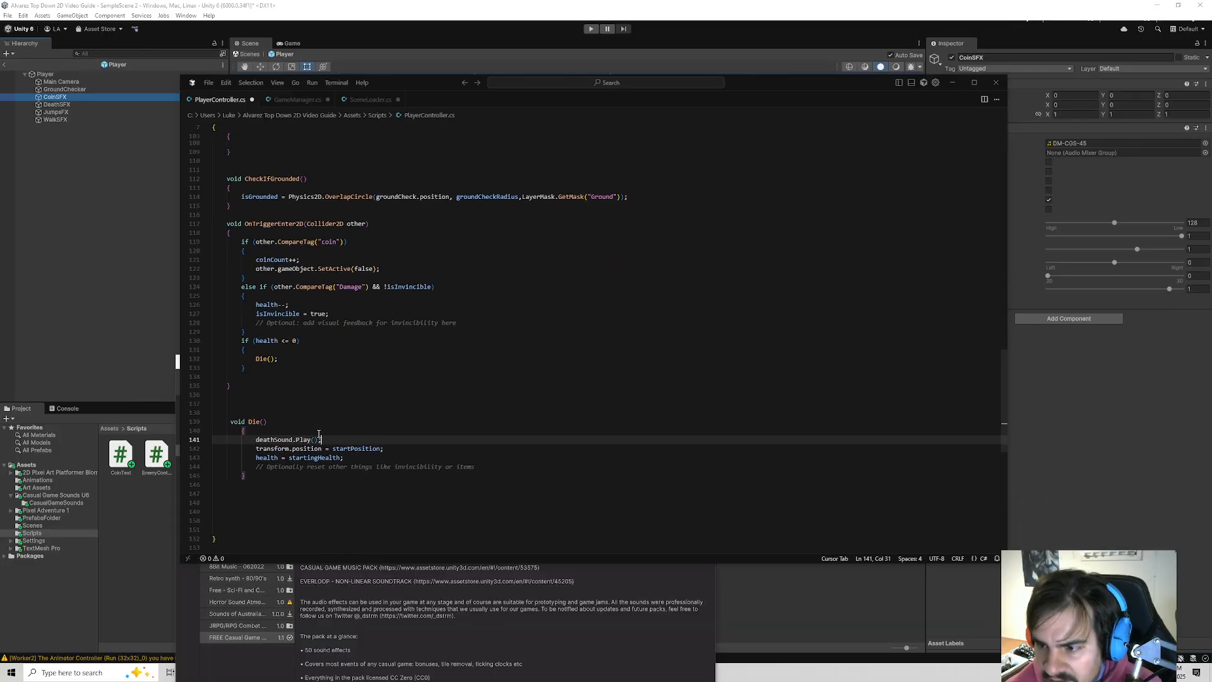
- Insert Jumpsound.Play(); at the start of the Jump method, before the isGrounded check
scroll(277, 301, "up", 4)
left_click(258, 225)
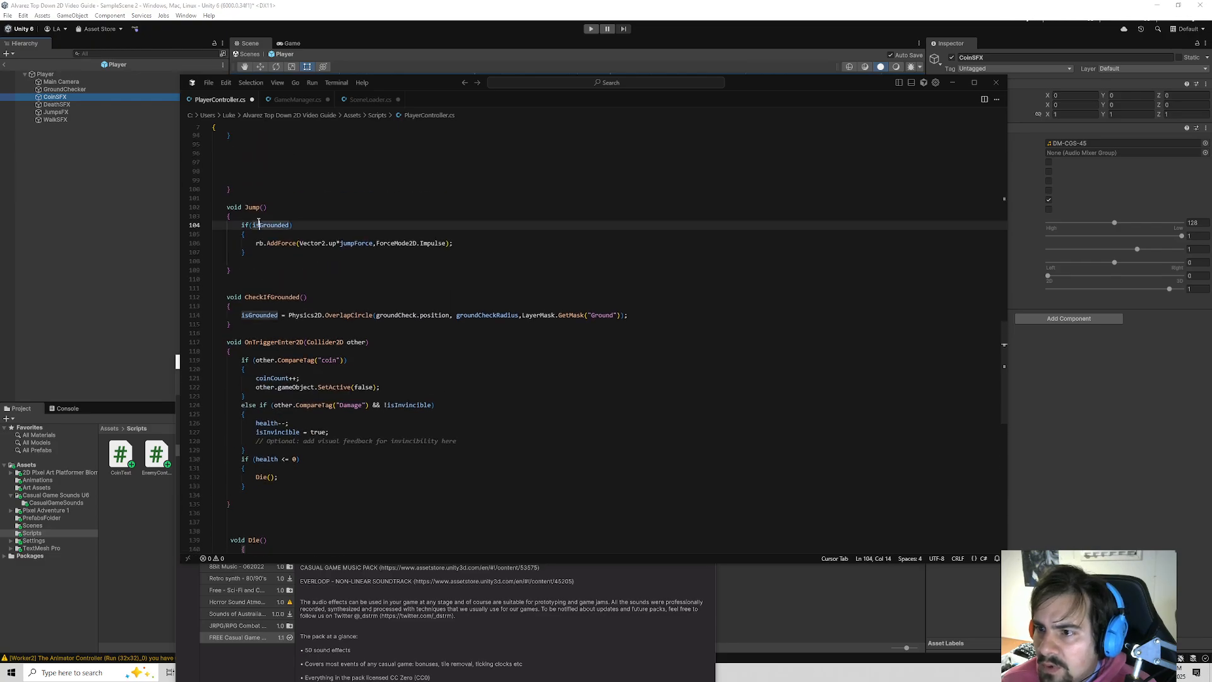
left_click(260, 216)
key("Tab")
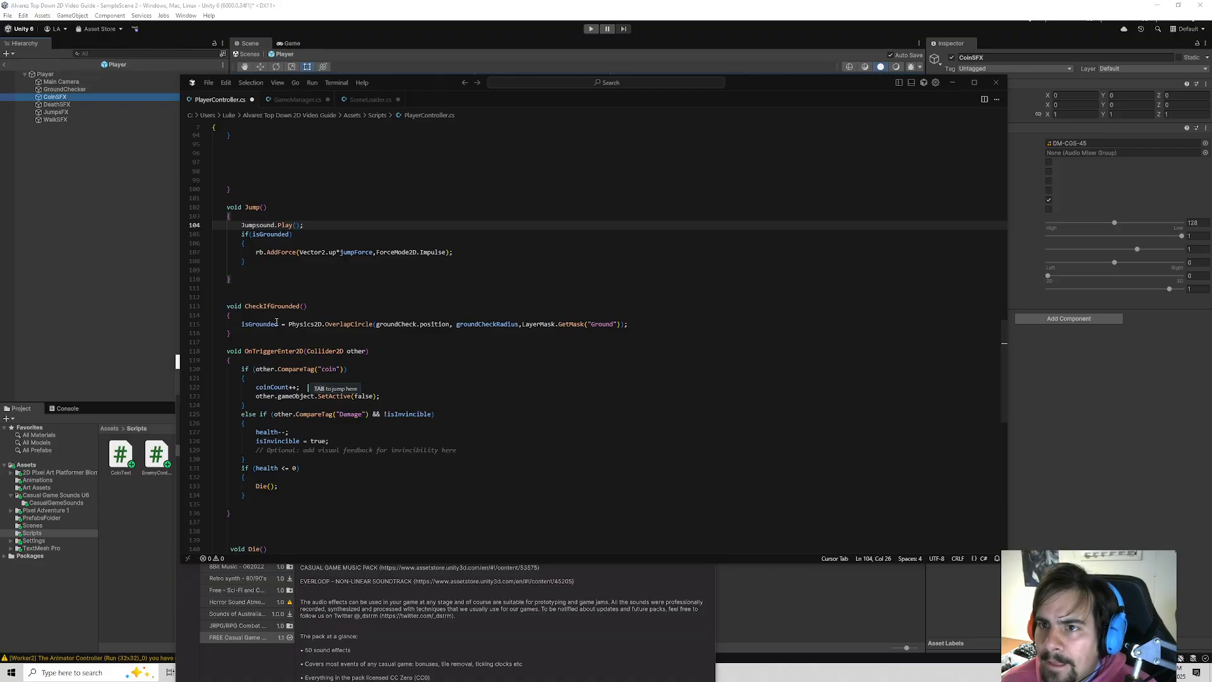
- Insert coinSound.Play(); before coinCount++ in the coin branch of OnTriggerEnter2D and save the script
left_click(309, 421)
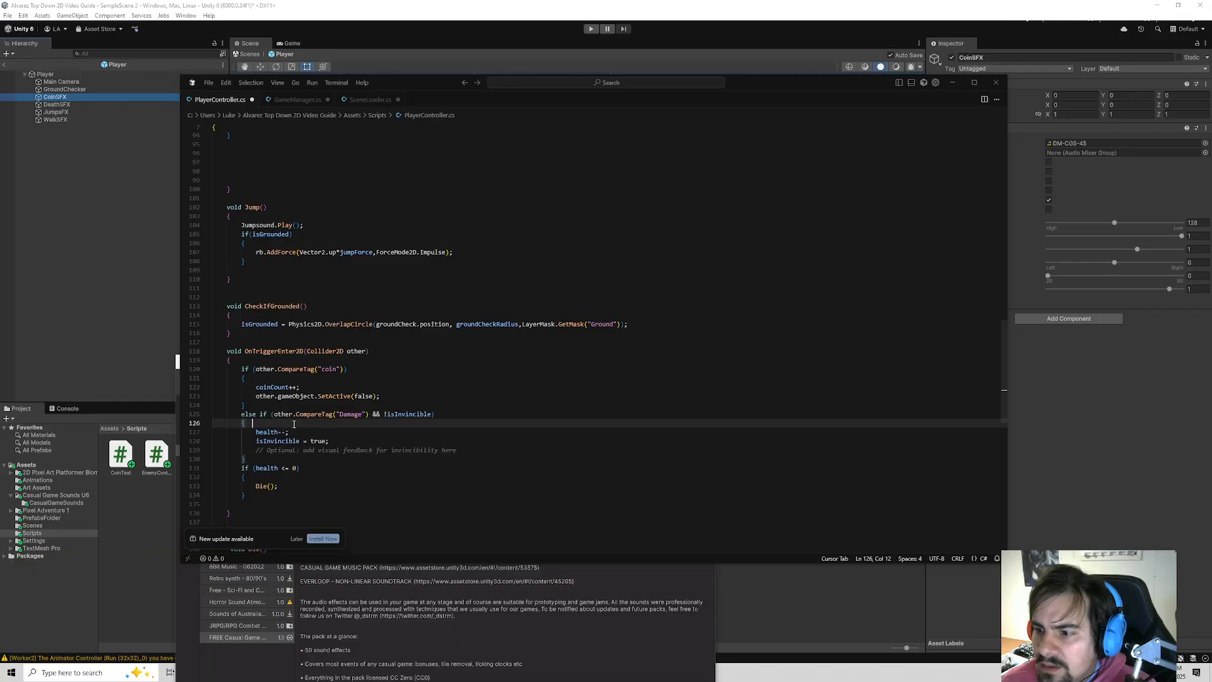
left_click(283, 380)
key("Return")
type("coinSound.Play();")
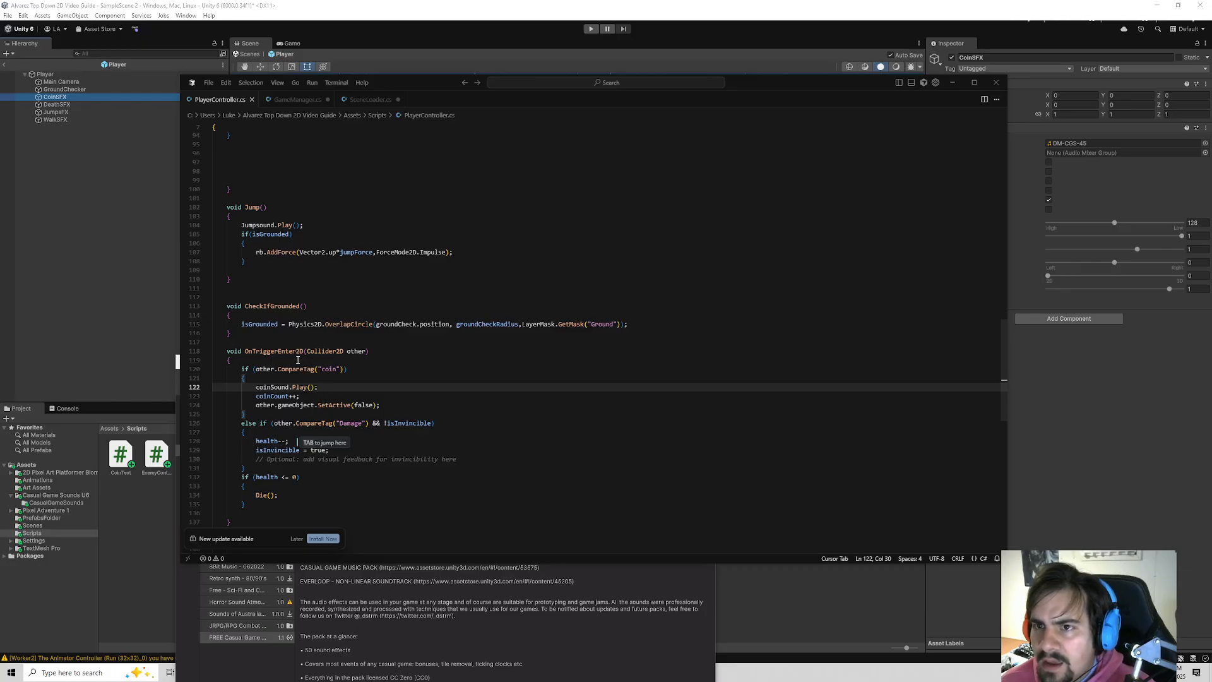
- Insert walkSound.Play(); in both the A-key and D-key branches of the Update method and save the script
scroll(333, 394, "up", 20)
scroll(333, 394, "down", 7)
scroll(257, 373, "down", 4)
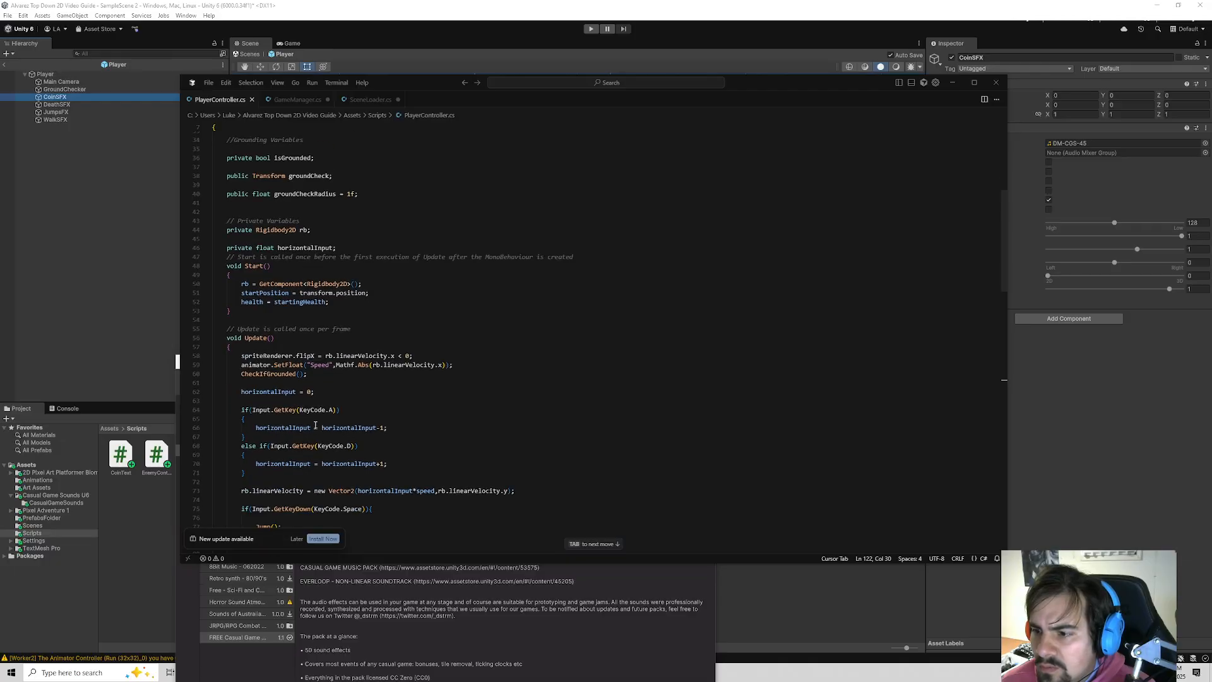
left_click(290, 420)
key("Tab")
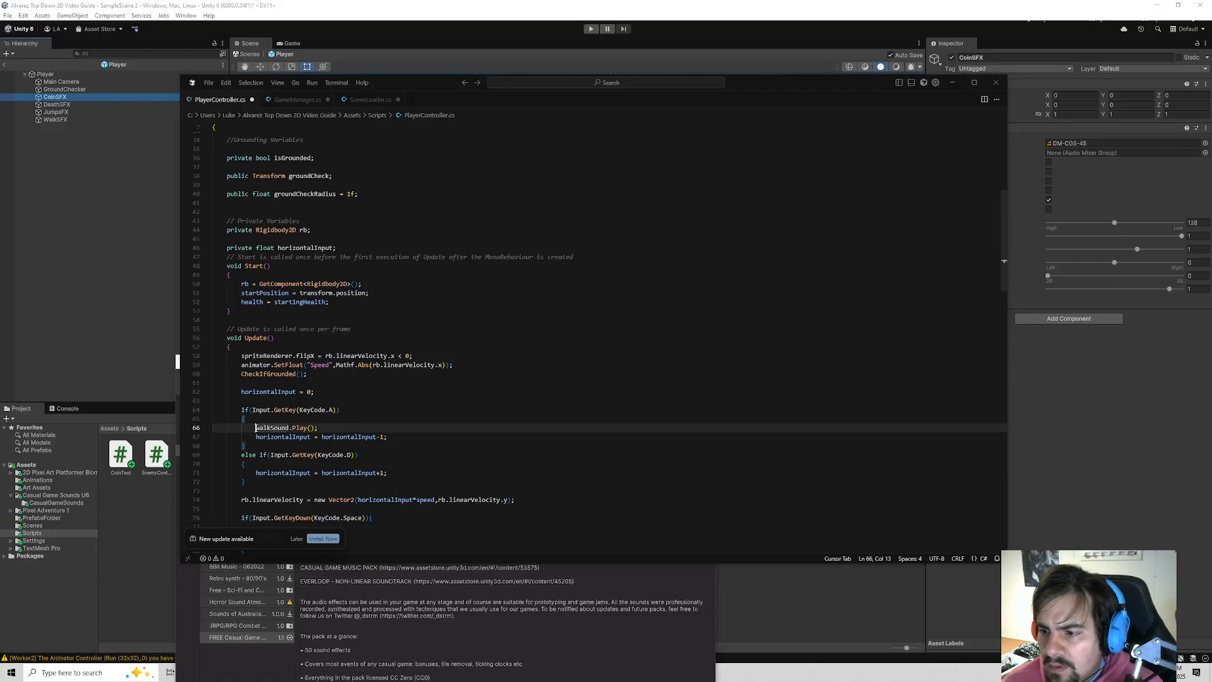
left_click(265, 465)
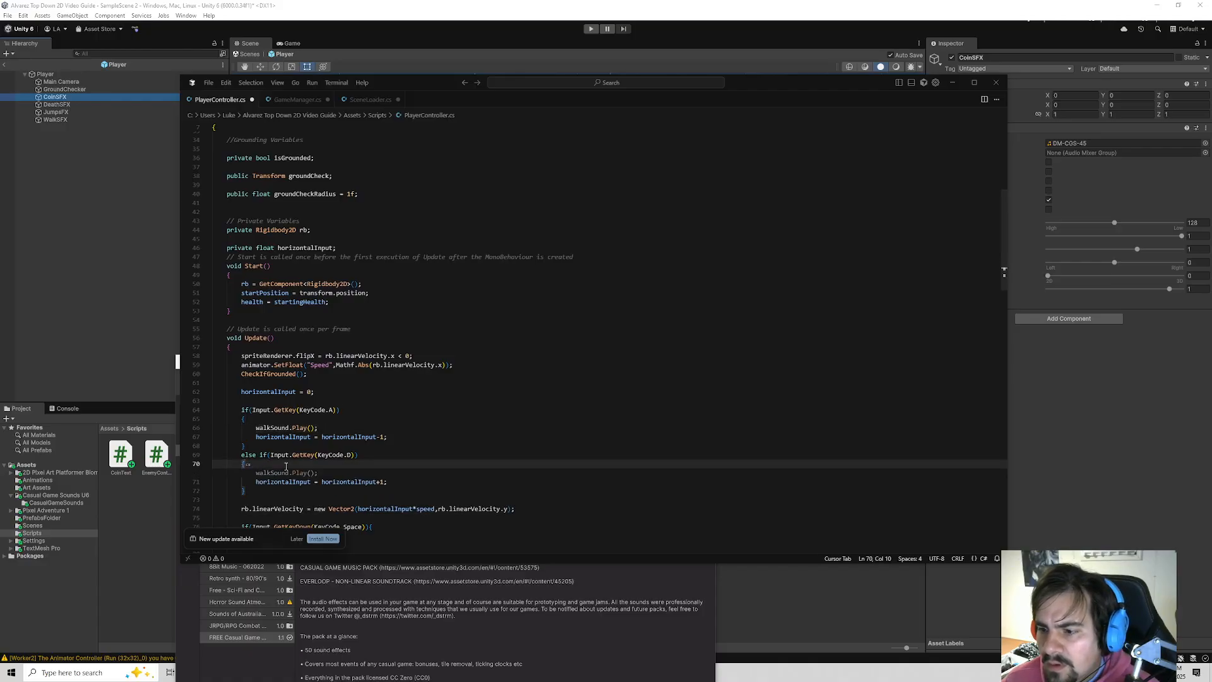
key("Return")
key("Tab")
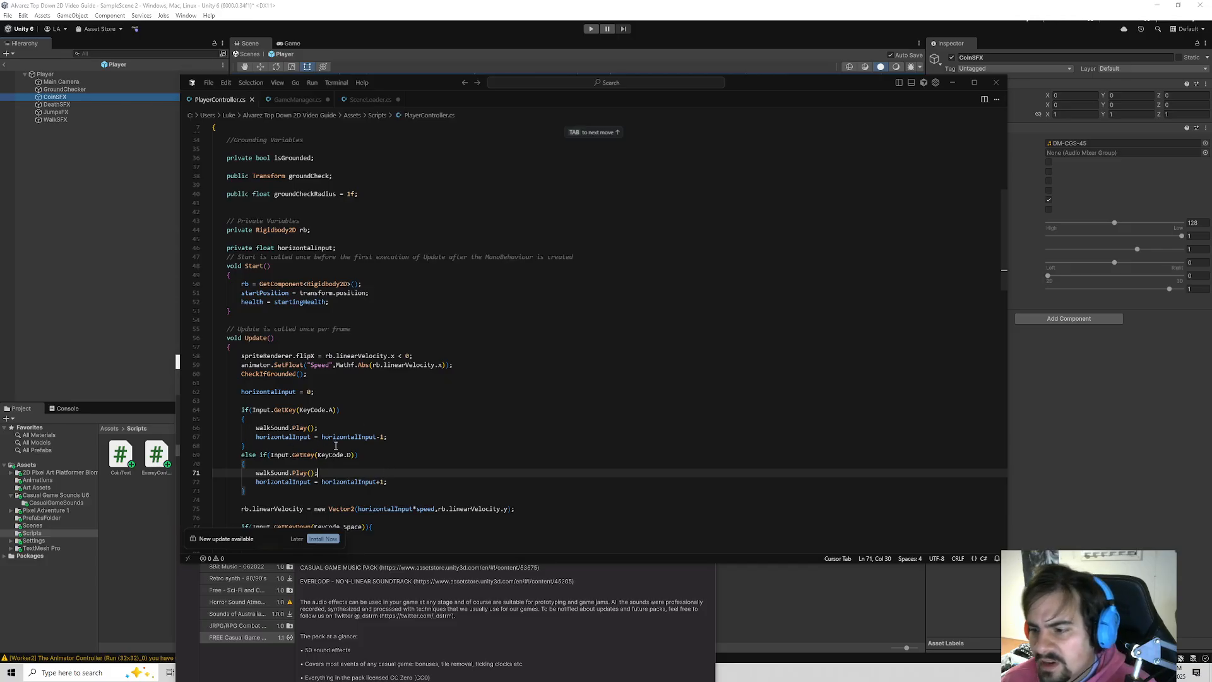
- Switch to Unity and try to enter Play mode, and return from the Player prefab to the scene
key("alt+Tab")
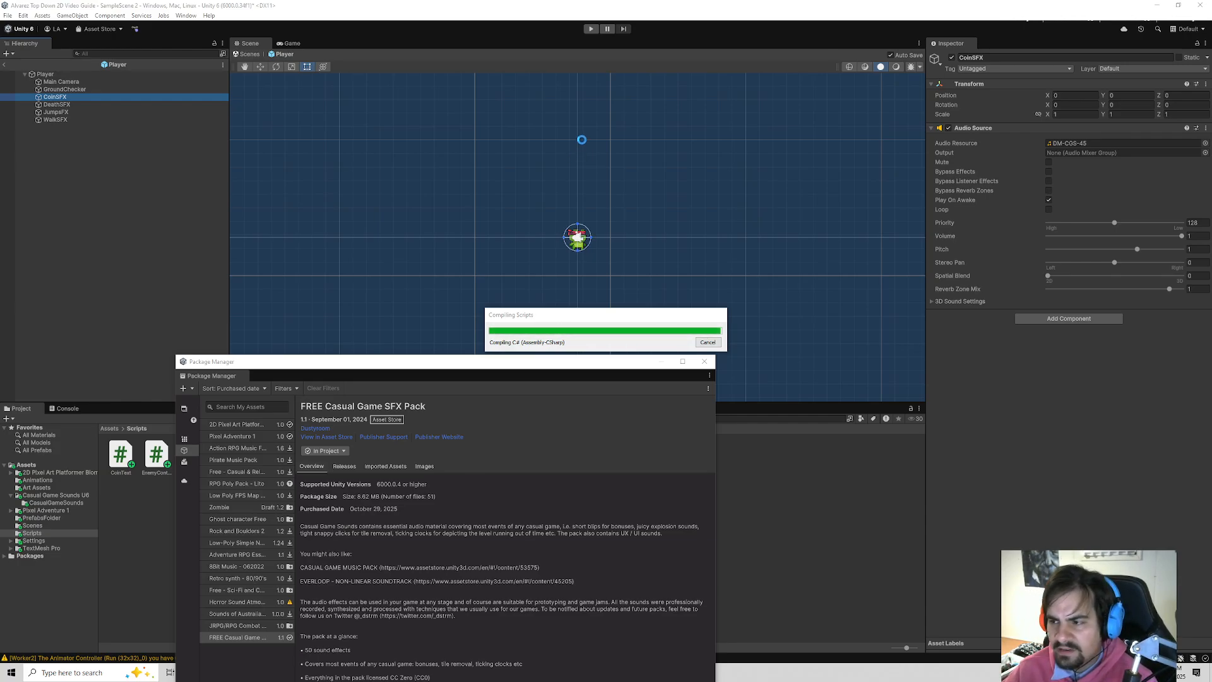
left_click(592, 29)
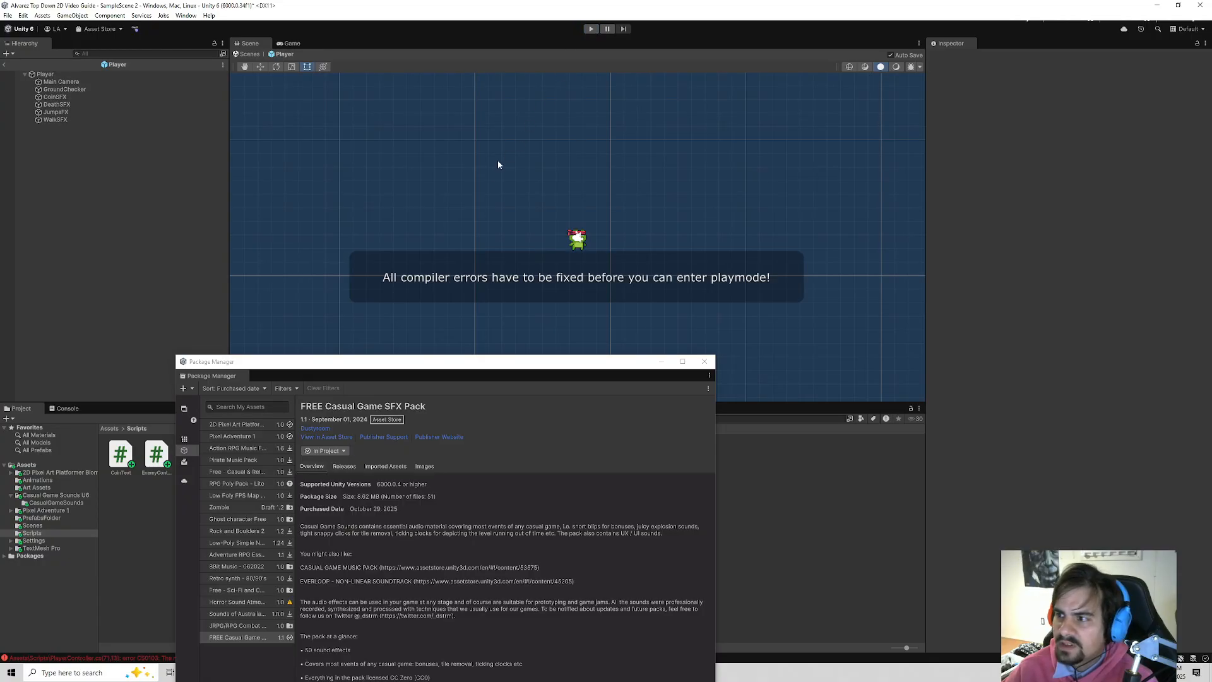
left_click_drag(404, 367, 197, 387)
left_click(46, 74)
scroll(945, 441, "down", 5)
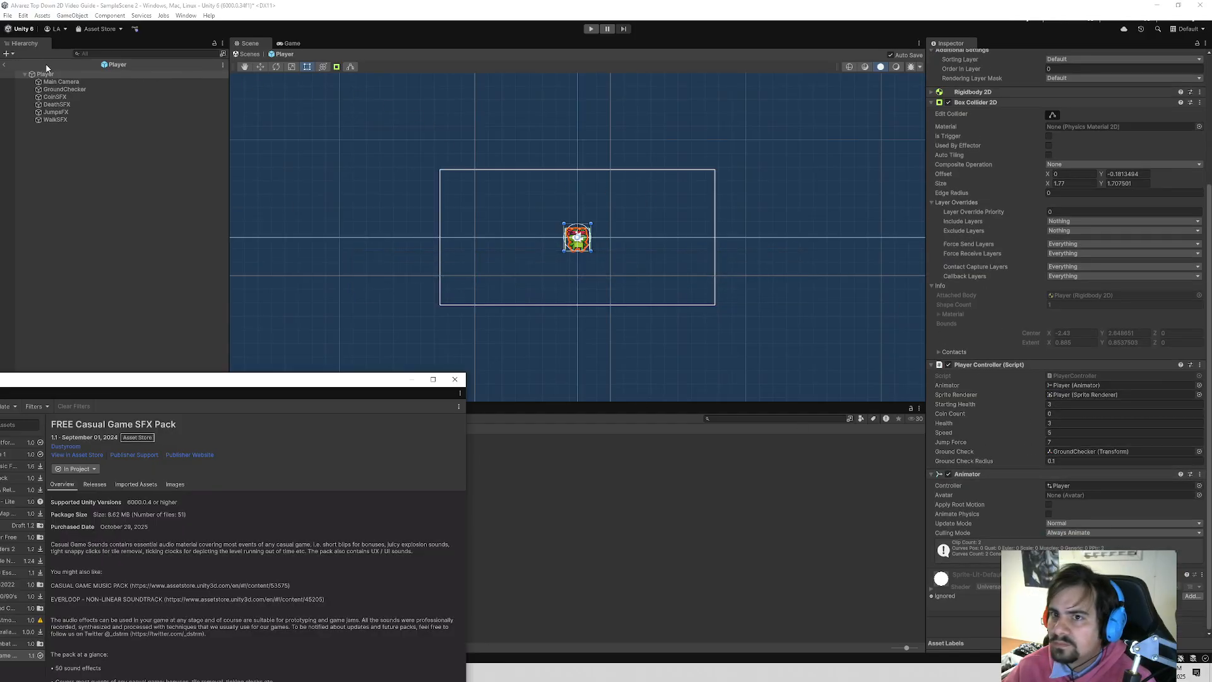
left_click(7, 65)
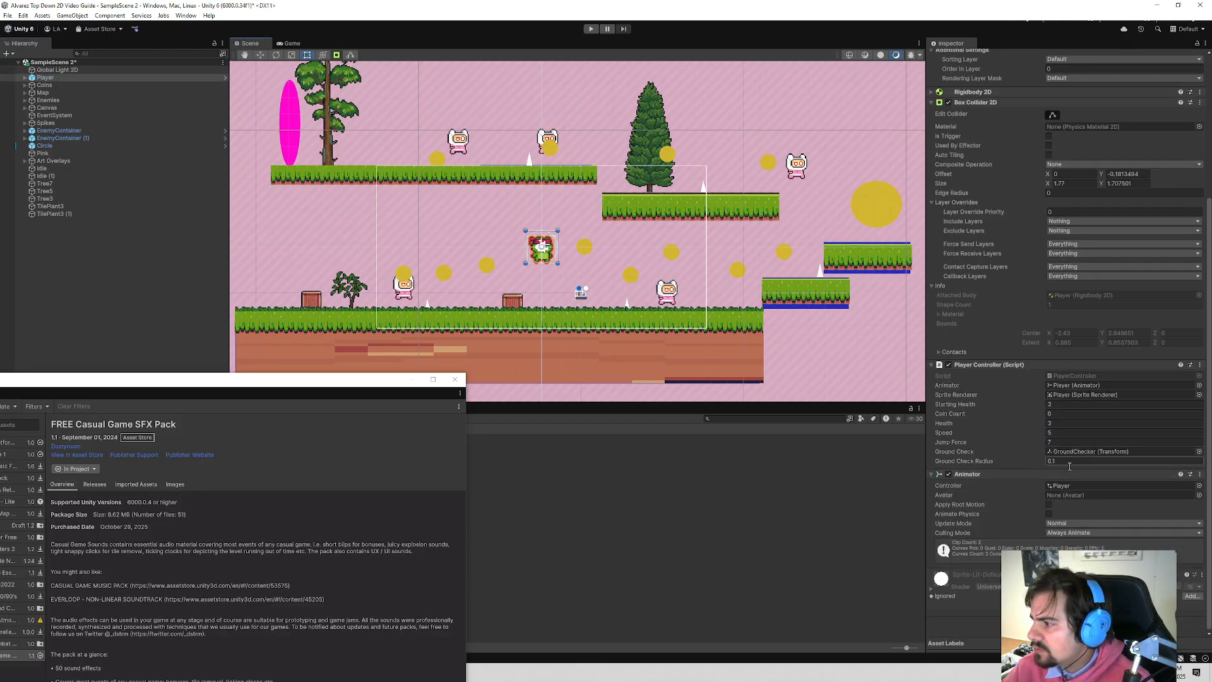
- Move the Package Manager aside and examine the PlayerController.cs compile errors in the Console
left_click_drag(303, 377, 585, 562)
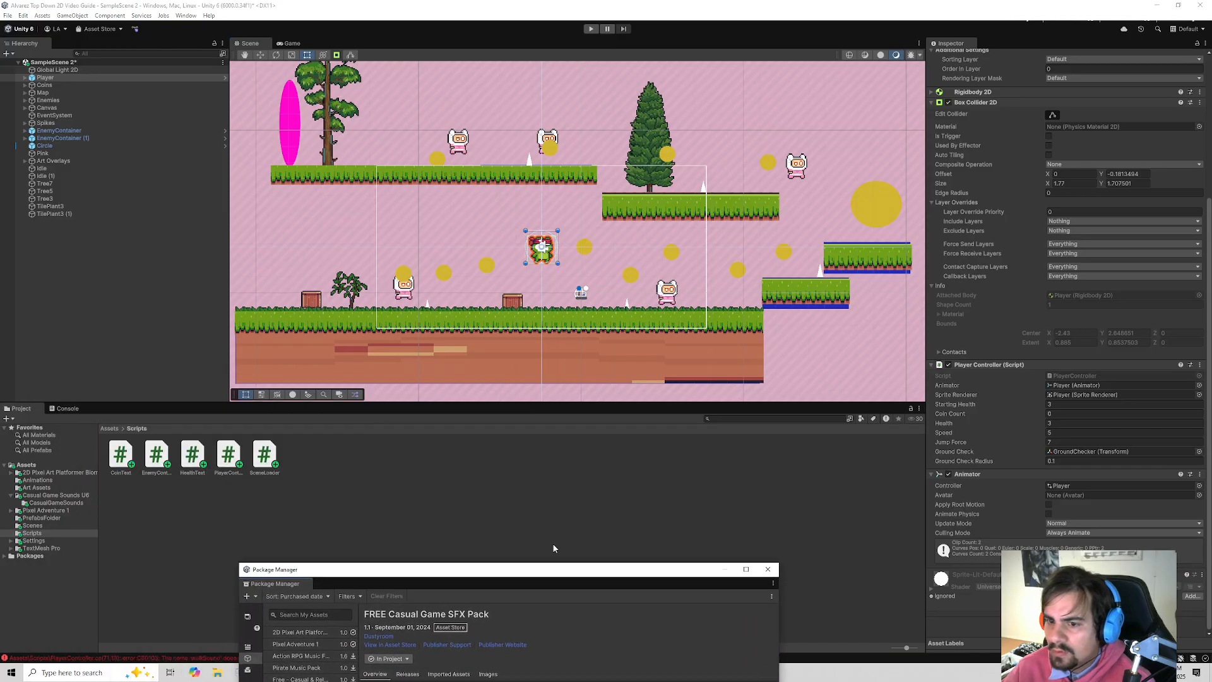
left_click(66, 410)
left_click(168, 453)
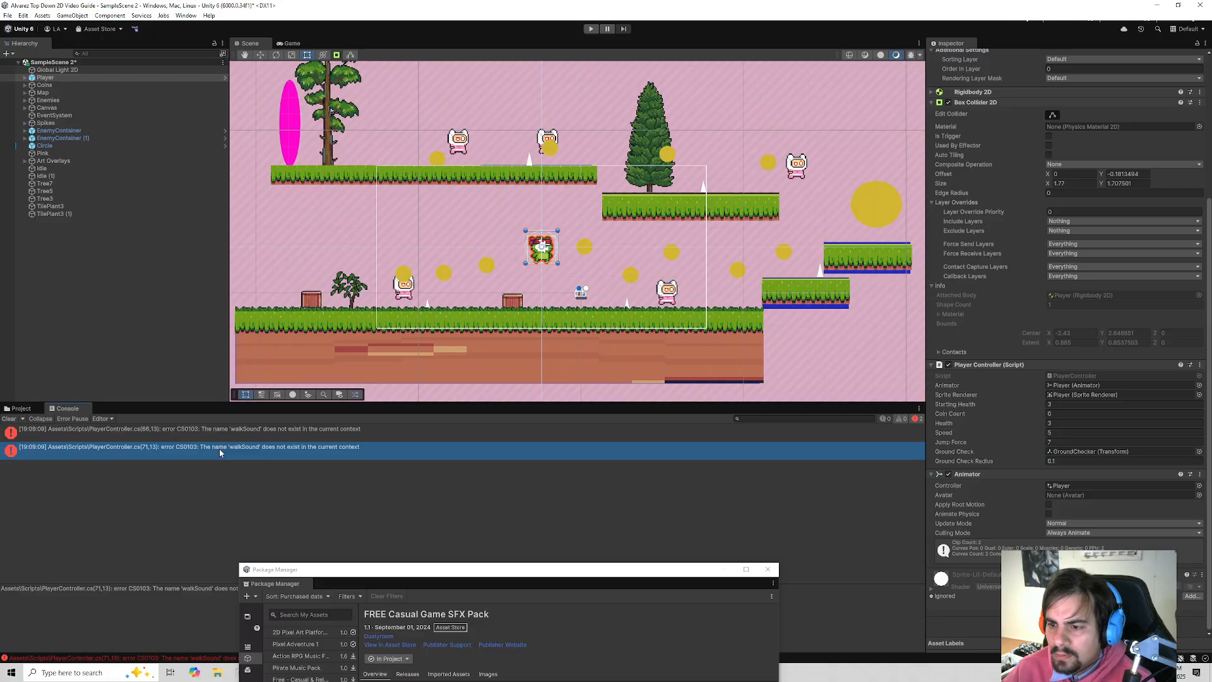
- Switch to the code editor, rename the duplicate Jumpsound AudioSource field in PlayerController.cs to walkSound, and save the script
left_click_drag(367, 571, 438, 256)
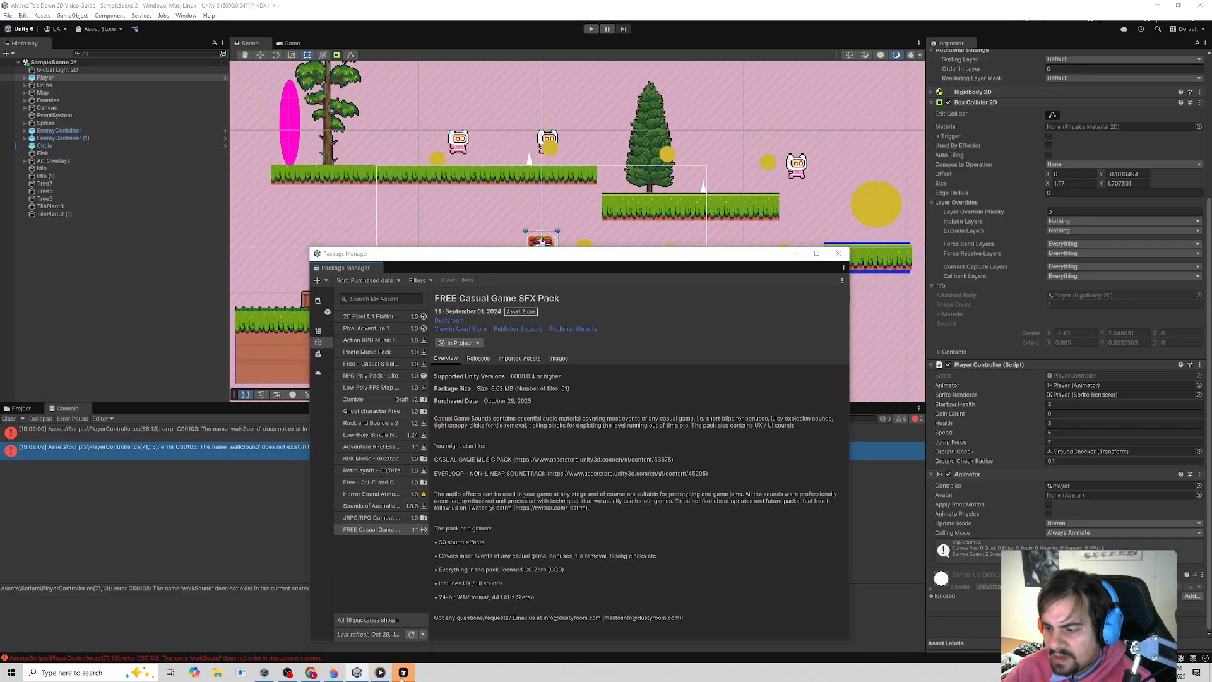
left_click(403, 672)
scroll(325, 344, "up", 13)
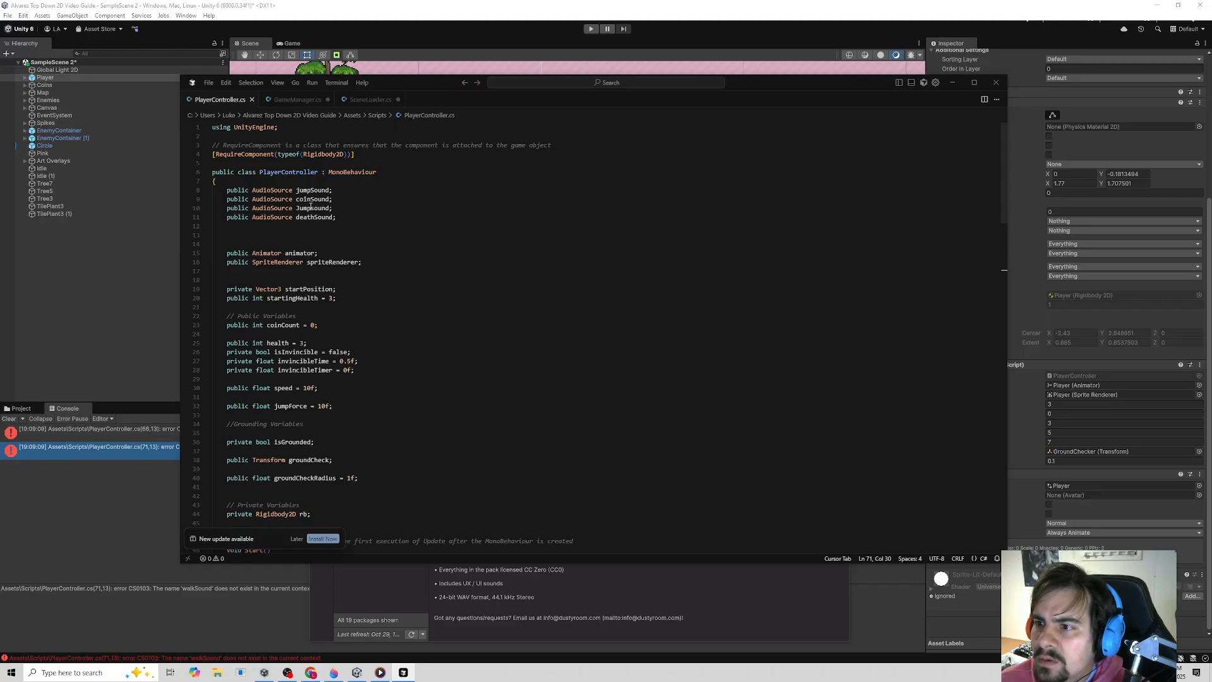
double_click(311, 207)
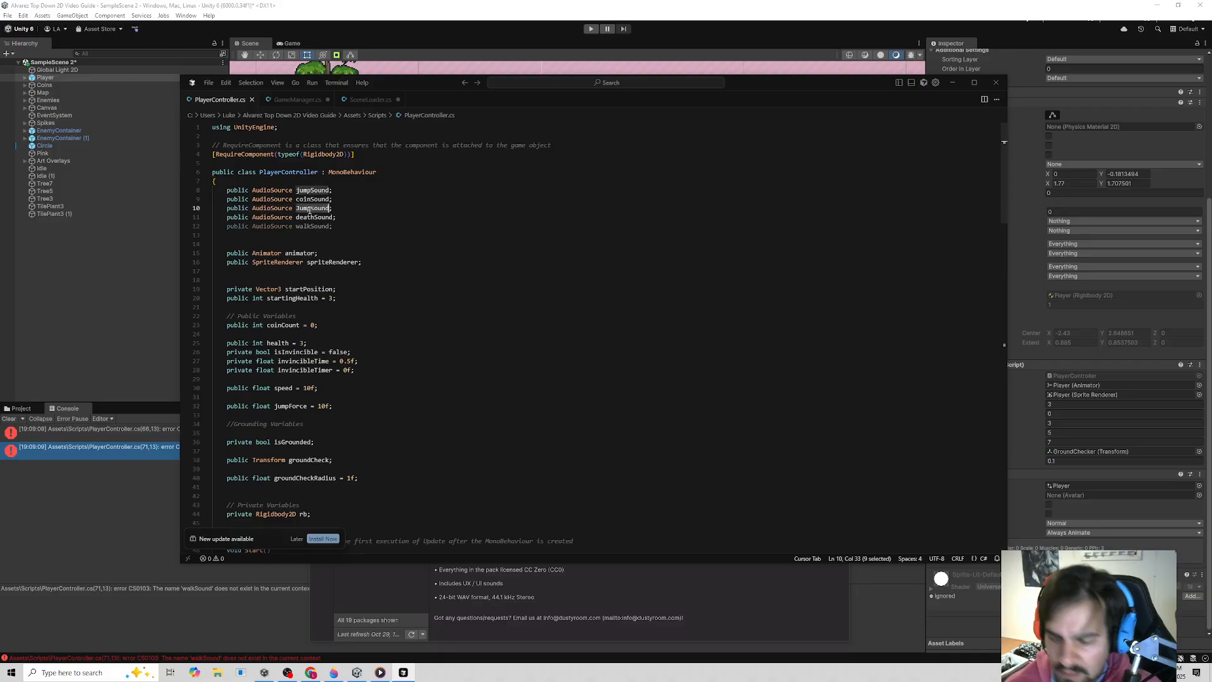
key("Tab")
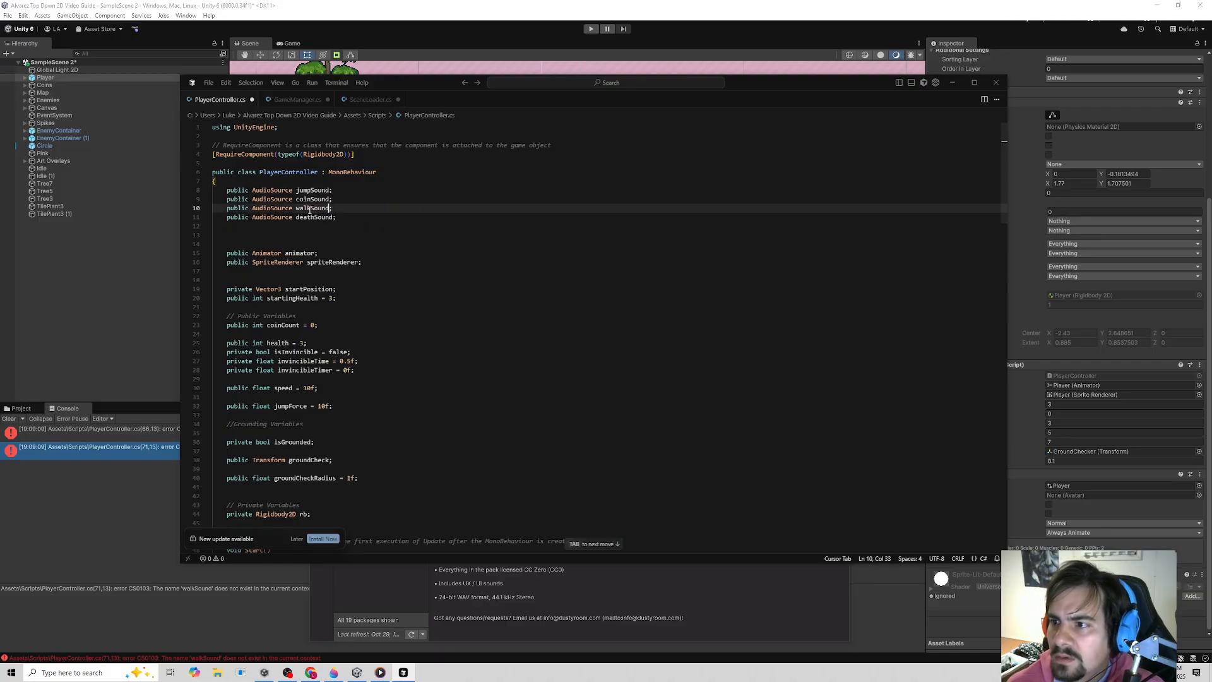
key("ctrl+s")
- Return to Unity, move the Package Manager aside and examine the remaining PlayerController.cs compile error in the Console
left_click(146, 321)
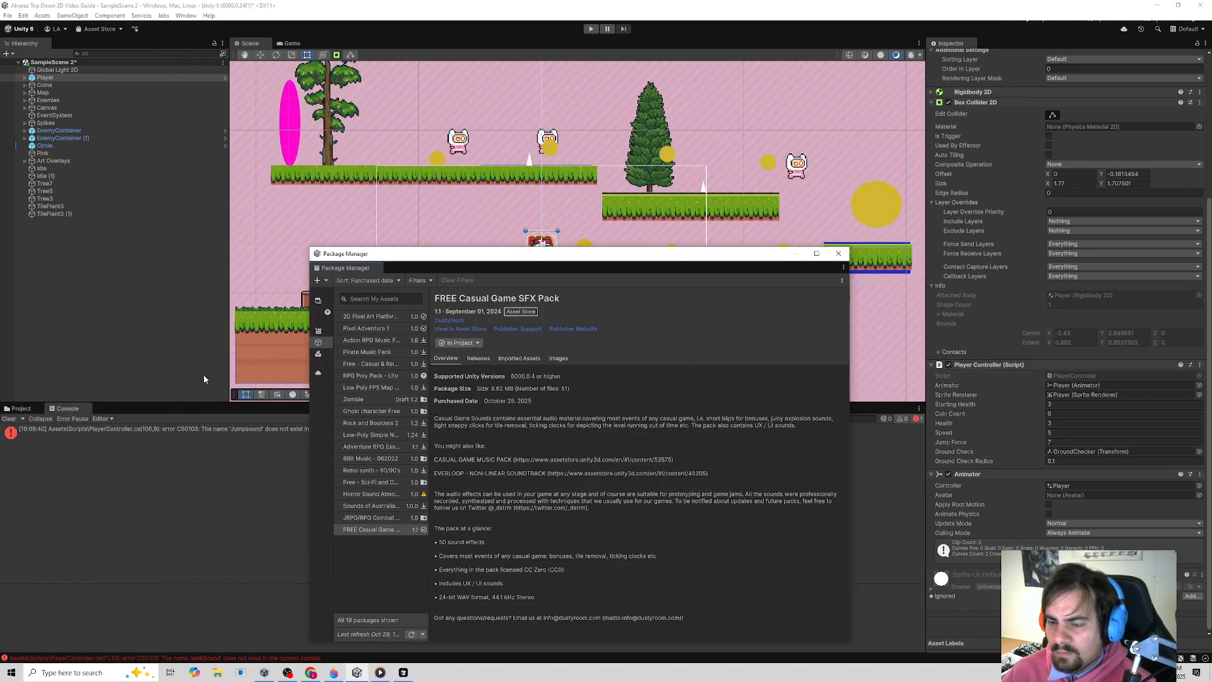
left_click(266, 468)
left_click_drag(440, 259, 705, 601)
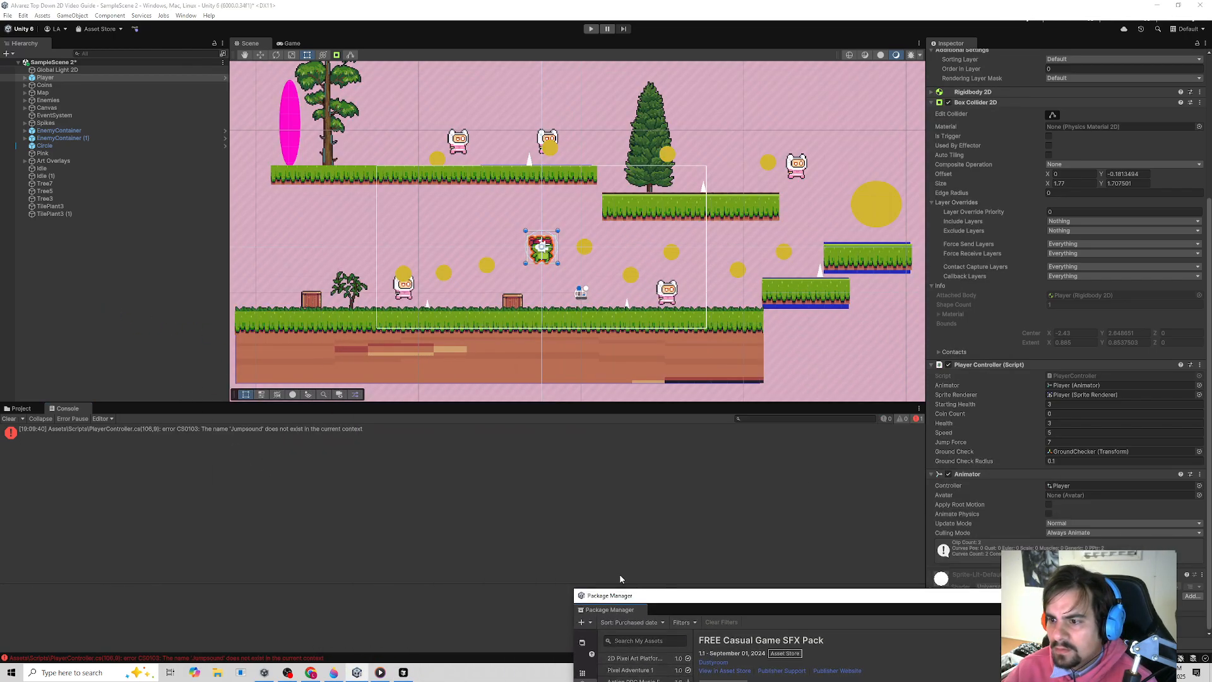
left_click(300, 432)
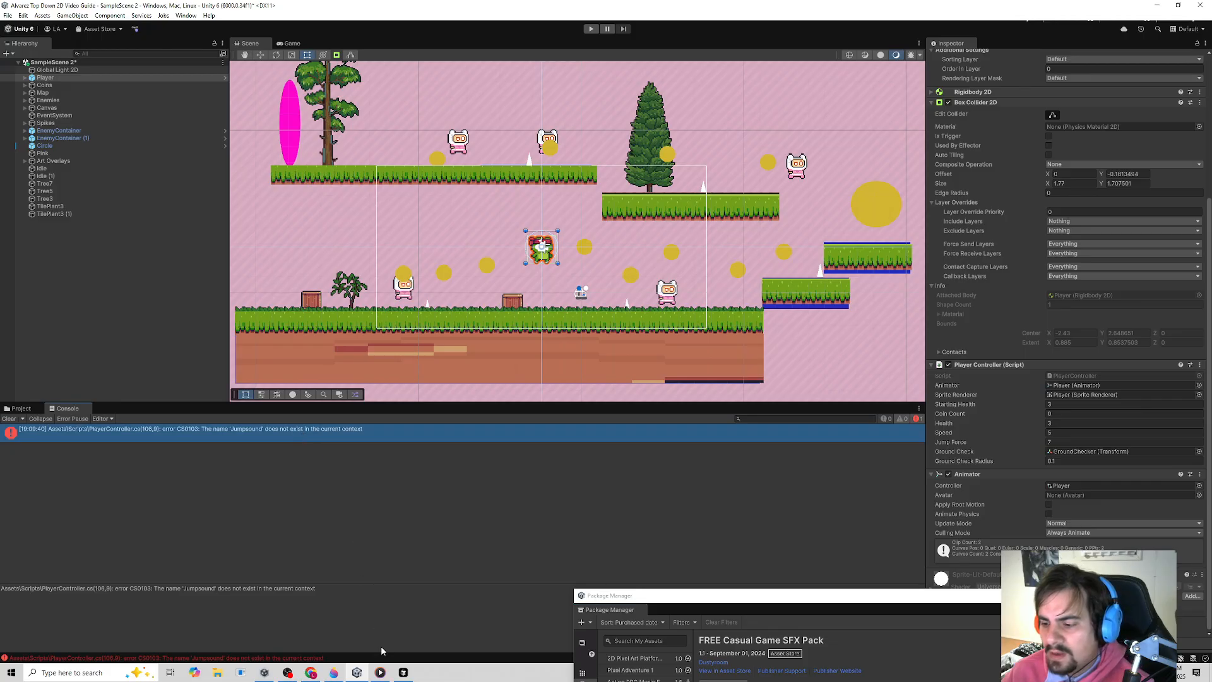
- Correct the call in the Jump method of PlayerController.cs to jumpSound.Play(); and save the script
left_click(403, 672)
scroll(371, 375, "down", 20)
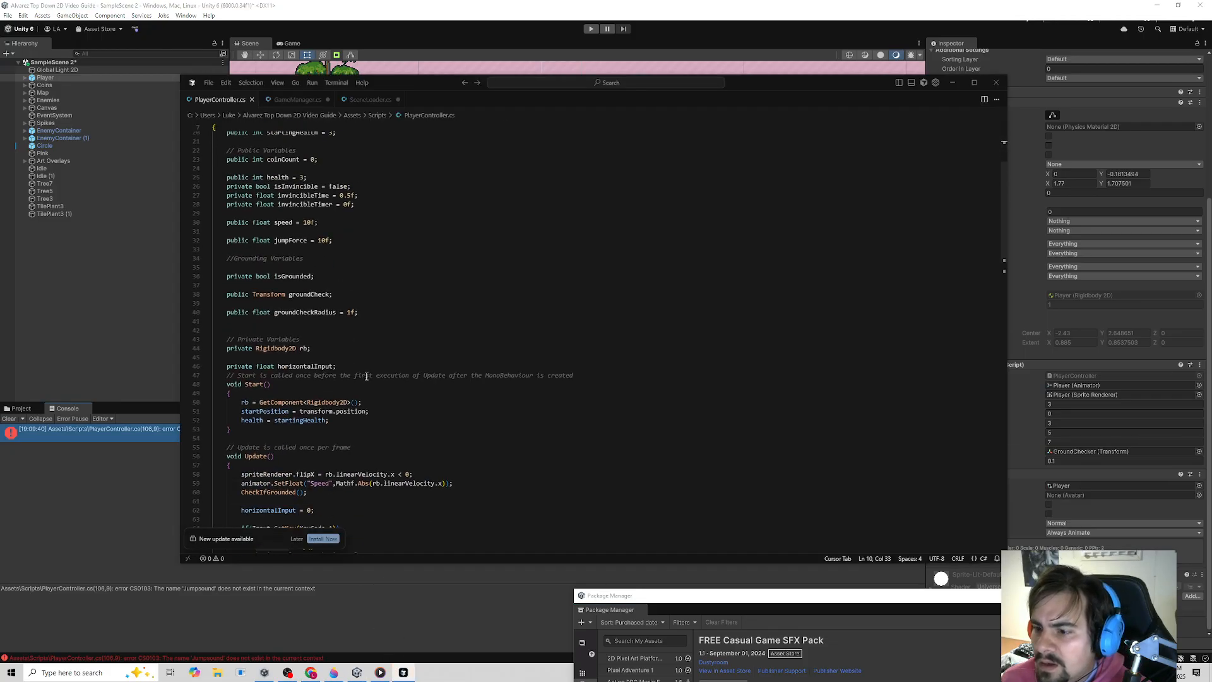
scroll(319, 417, "down", 3)
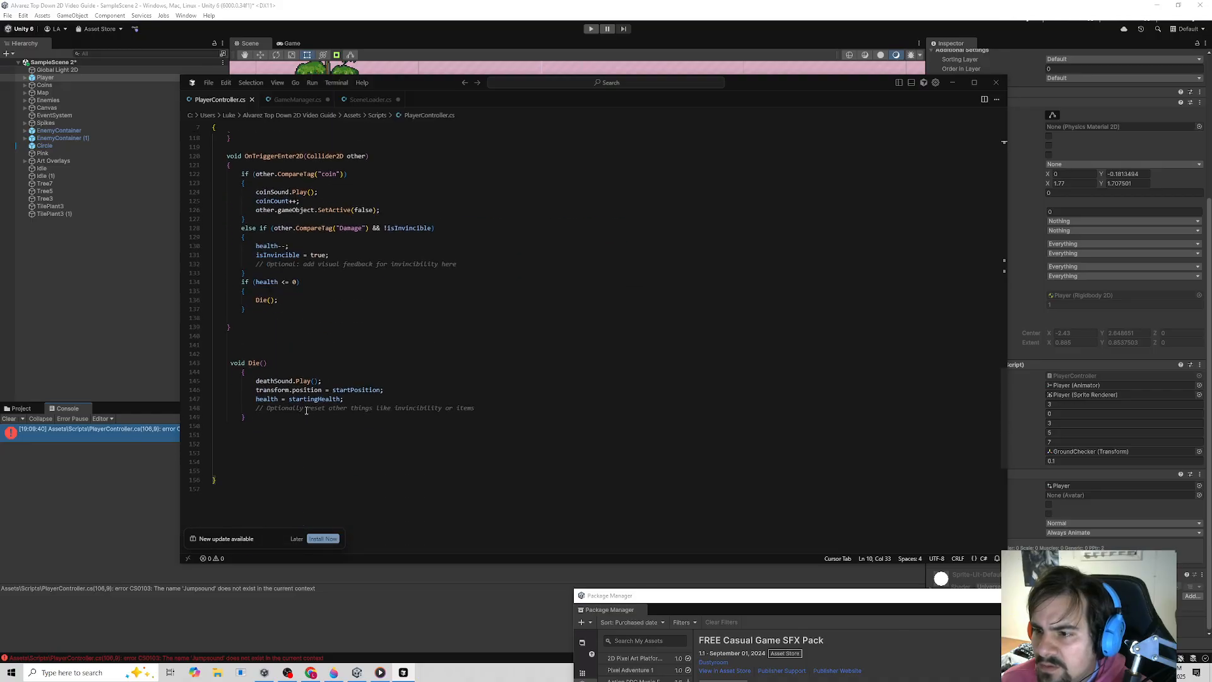
scroll(300, 402, "up", 3)
scroll(296, 360, "up", 2)
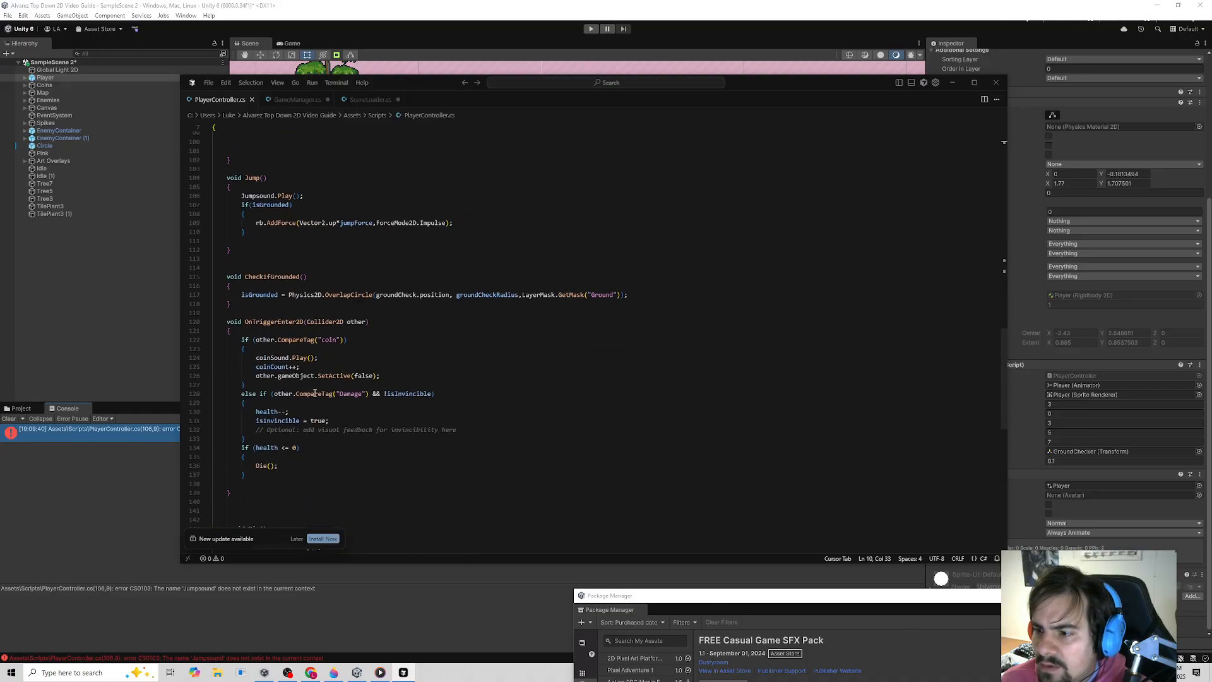
scroll(302, 366, "up", 2)
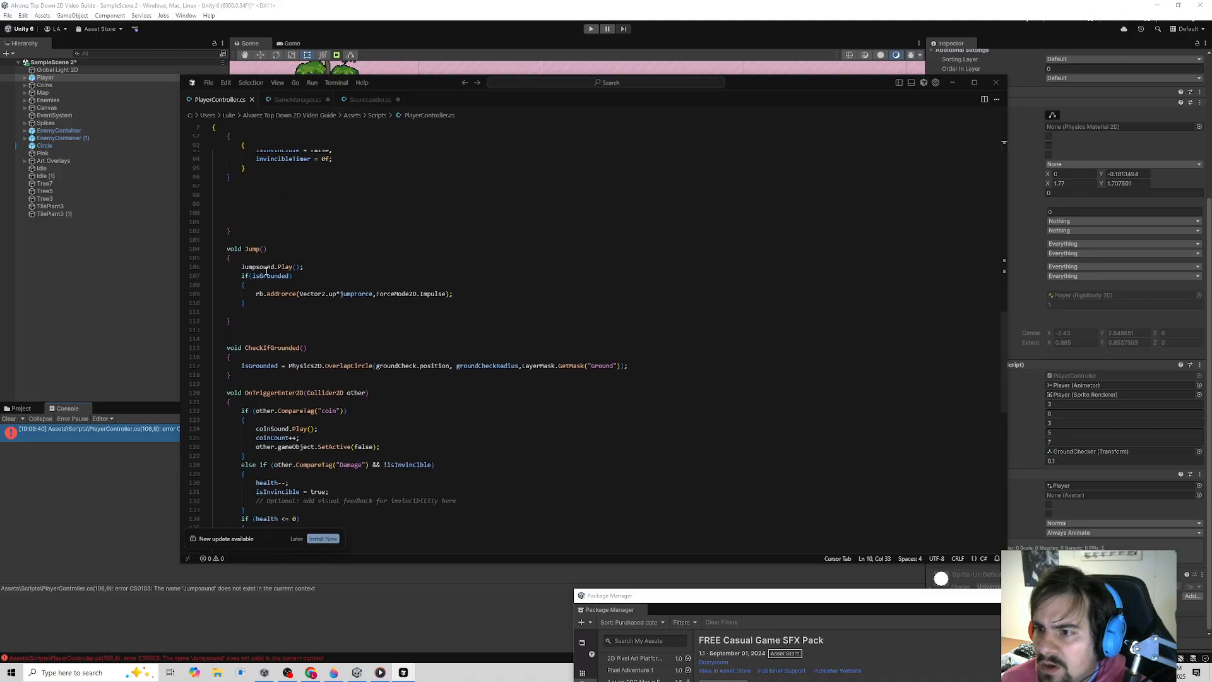
left_click(245, 267)
key("BackSpace")
type("j")
key("Right")
key("Right")
key("Right")
key("Right")
key("BackSpace")
type("S")
key("ctrl+s")
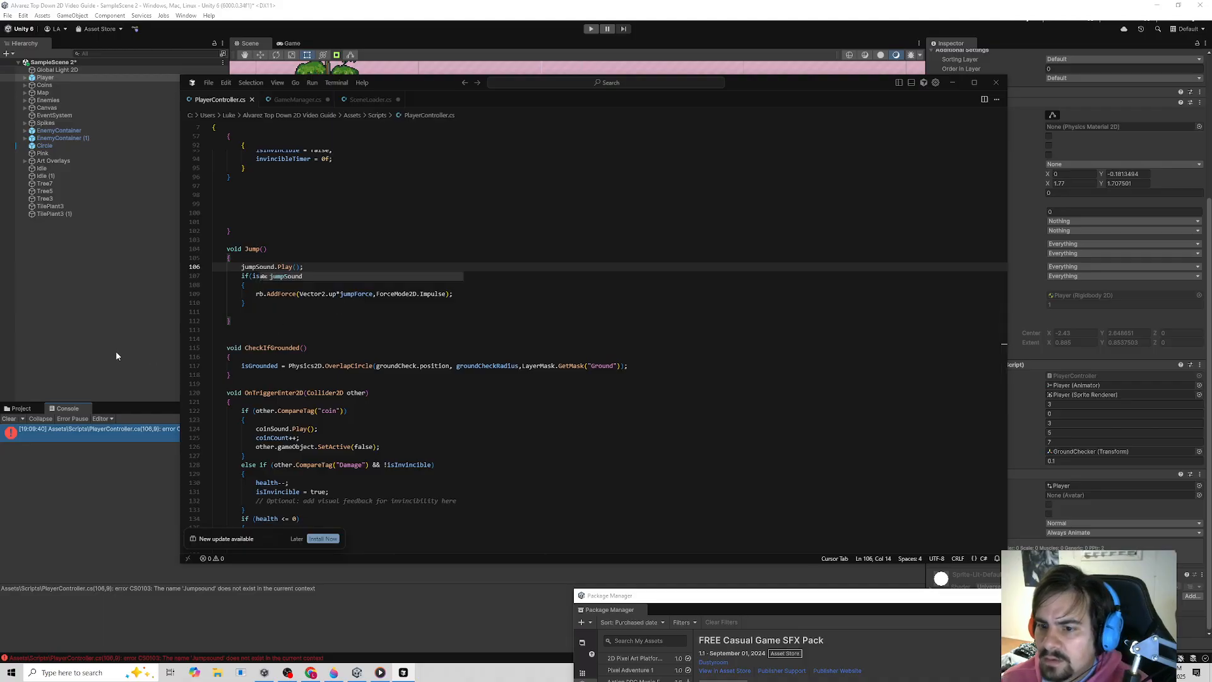
- In Unity, assign WalkSFX to Walk Sound and JumpsFX to Jump Sound on the Player's Player Controller component
left_click(122, 353)
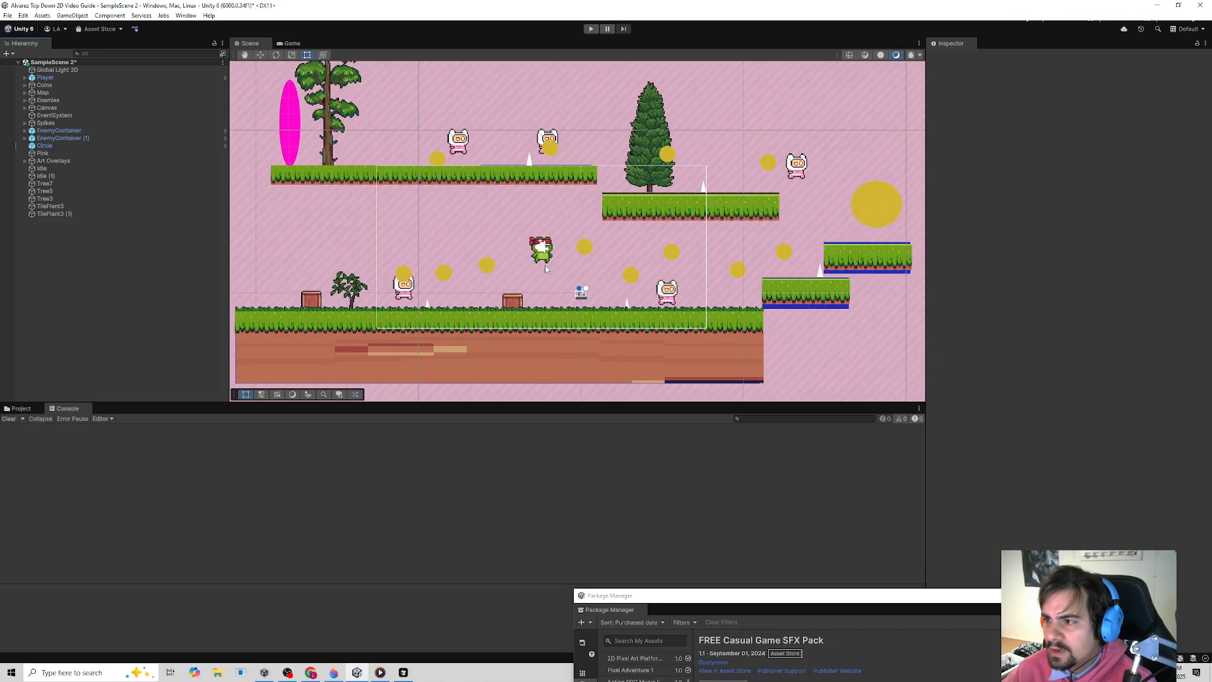
left_click(63, 77)
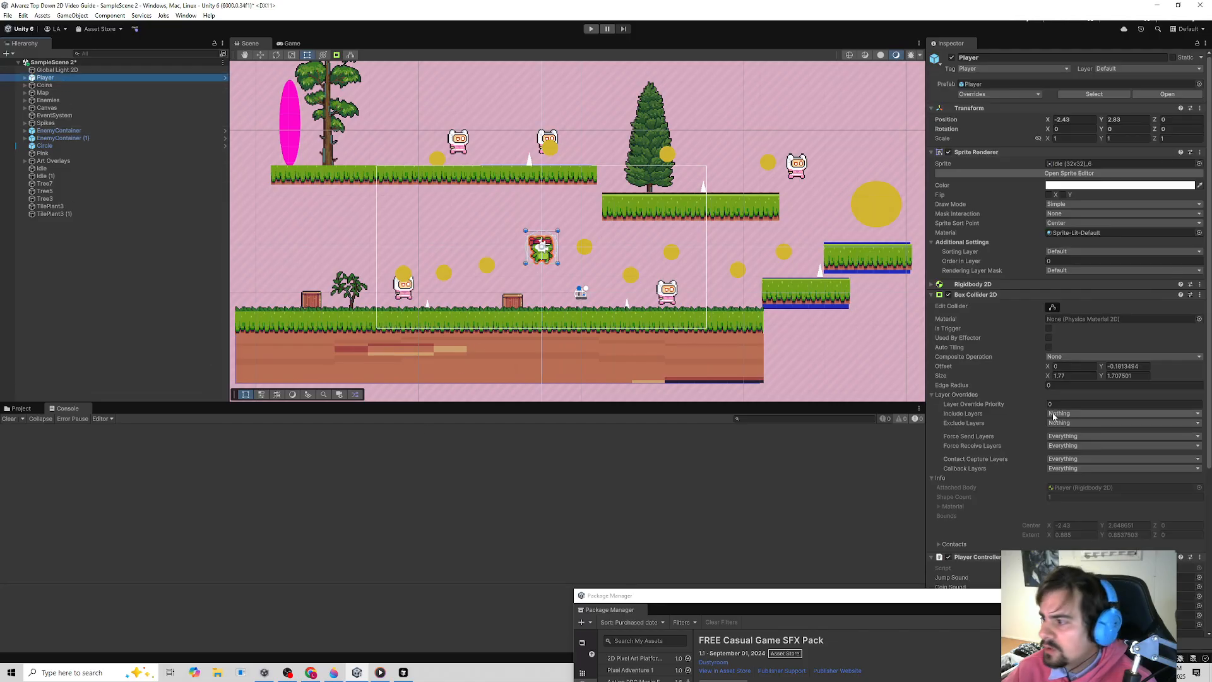
scroll(1055, 459, "down", 5)
left_click_drag(637, 596, 168, 563)
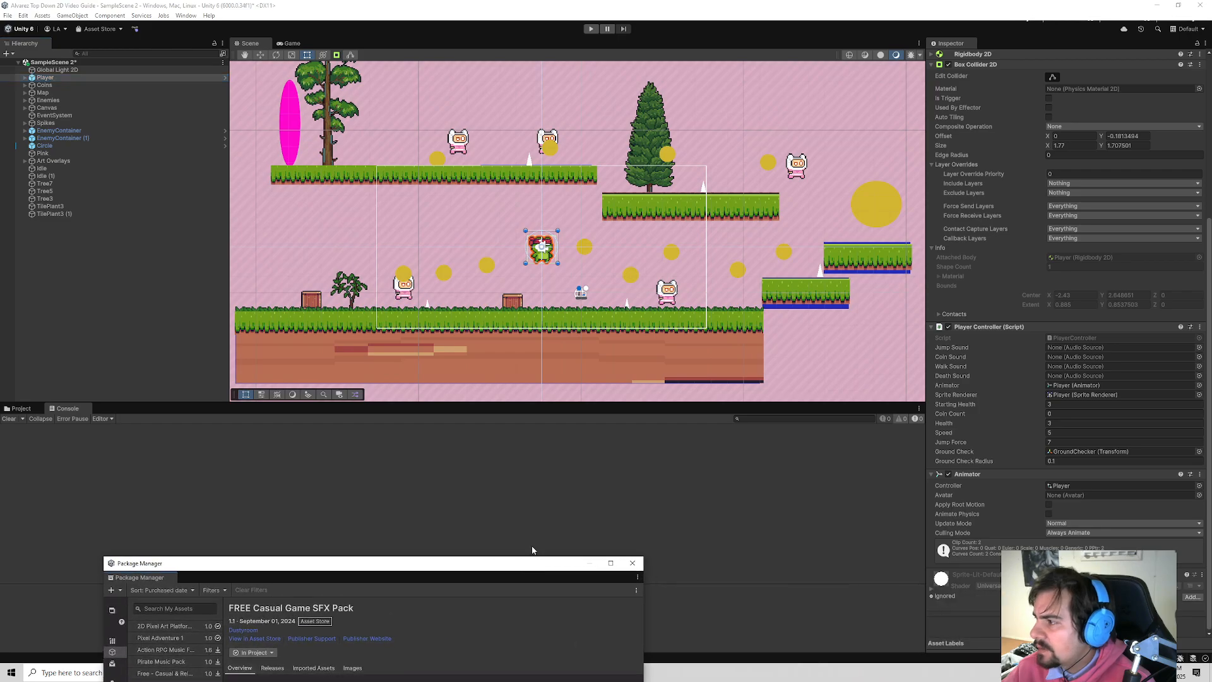
left_click(24, 77)
left_click_drag(56, 123, 1073, 366)
left_click_drag(56, 108, 1073, 347)
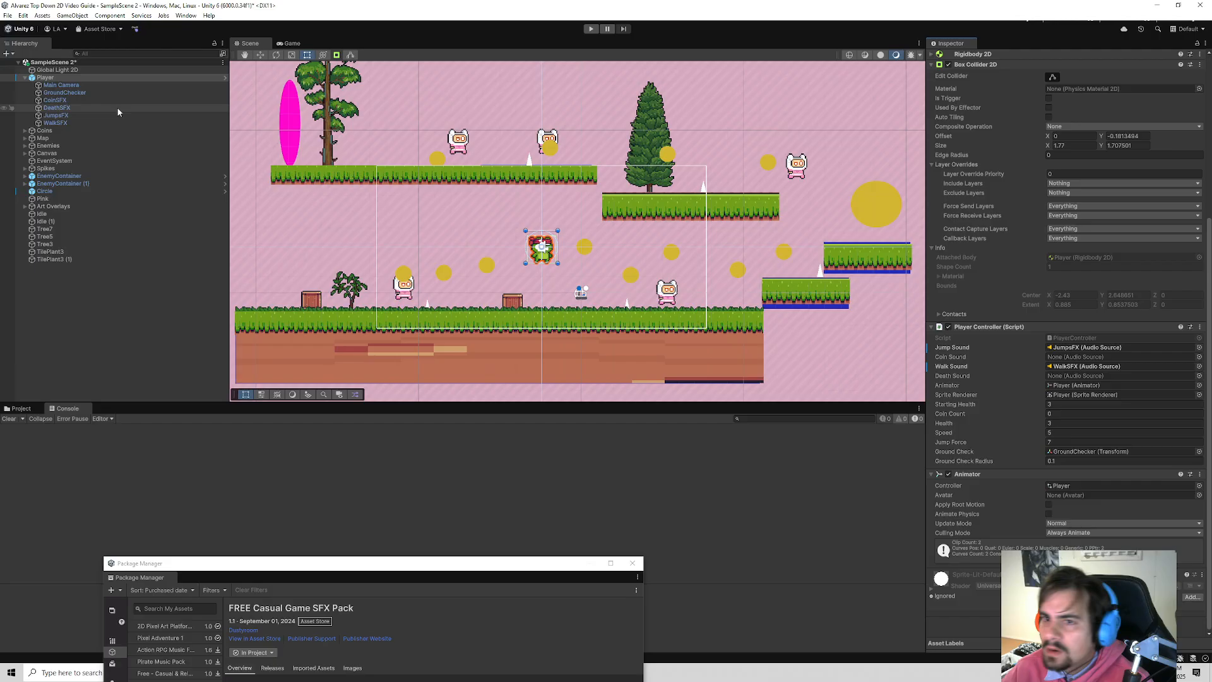
- Assign CoinSFX to Coin Sound and DeathSFX to Death Sound on the Player Controller component
left_click_drag(69, 104, 926, 288)
left_click_drag(1067, 359, 1067, 357)
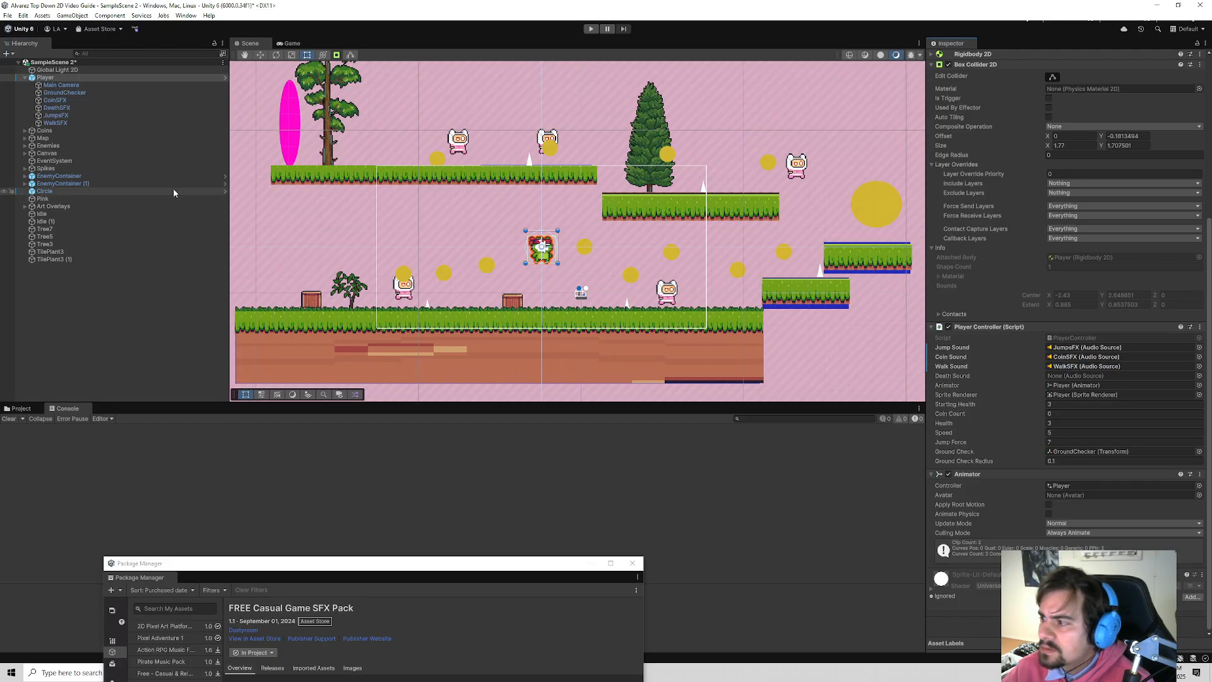
left_click_drag(58, 107, 1086, 376)
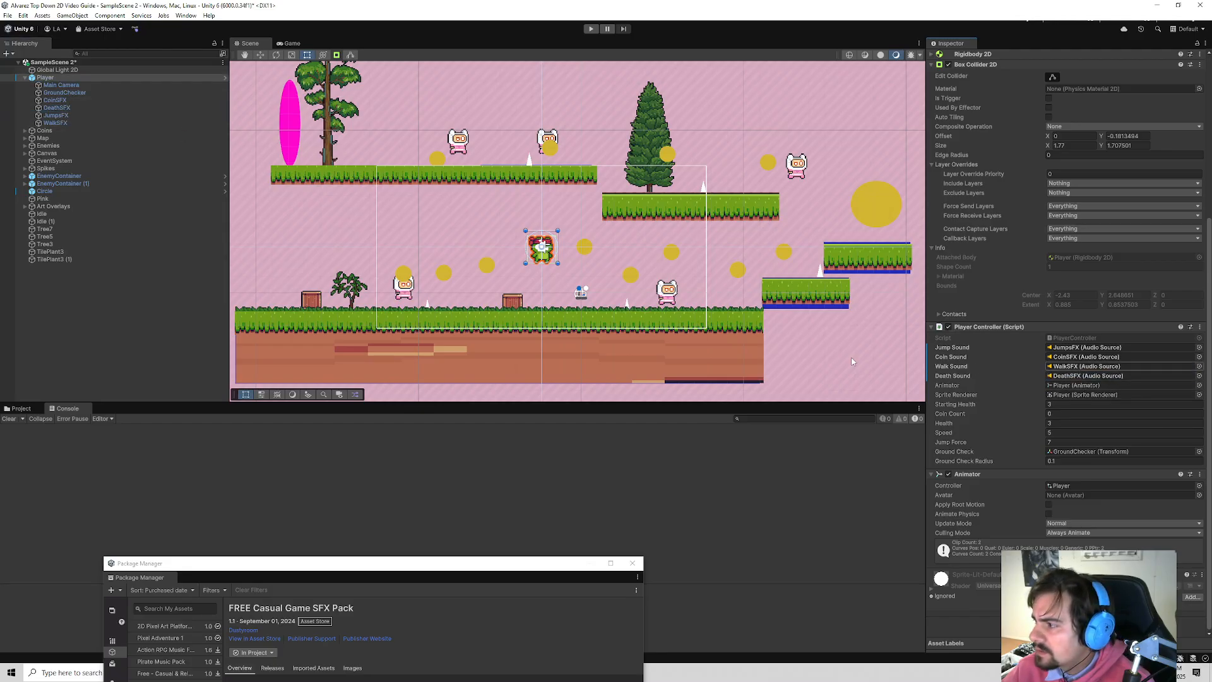
- Enter Play mode and test the walk, jump and coin sounds by moving, jumping and collecting coins
left_click(21, 408)
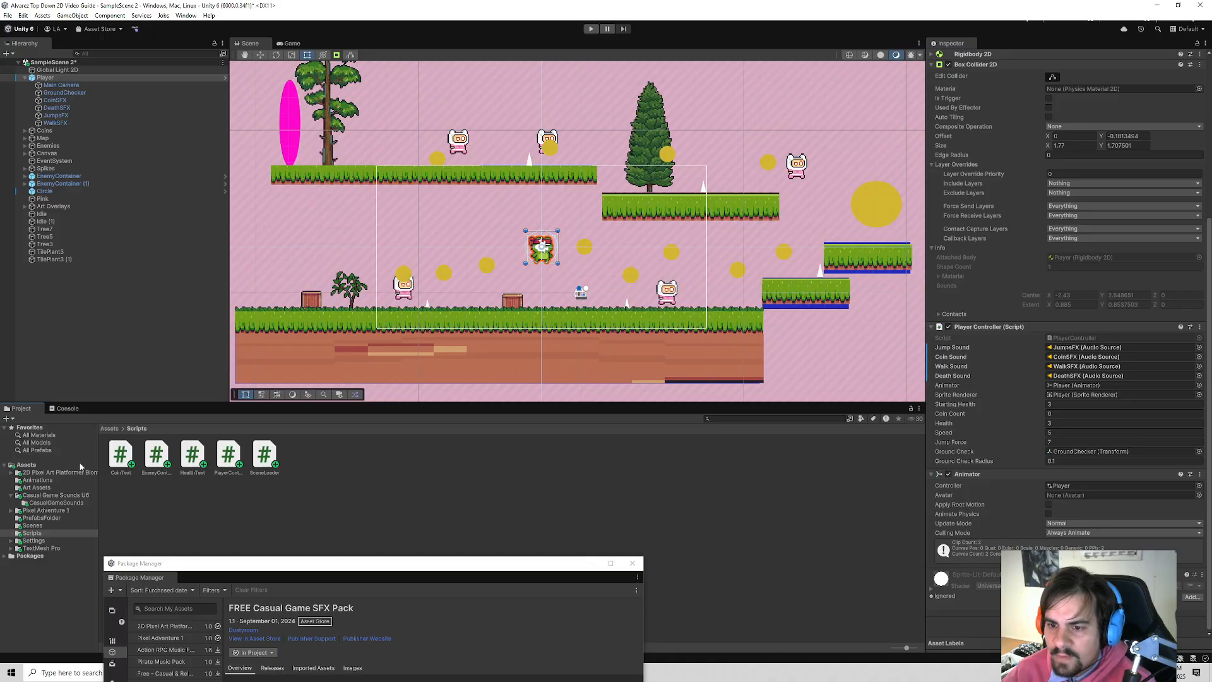
left_click(591, 29)
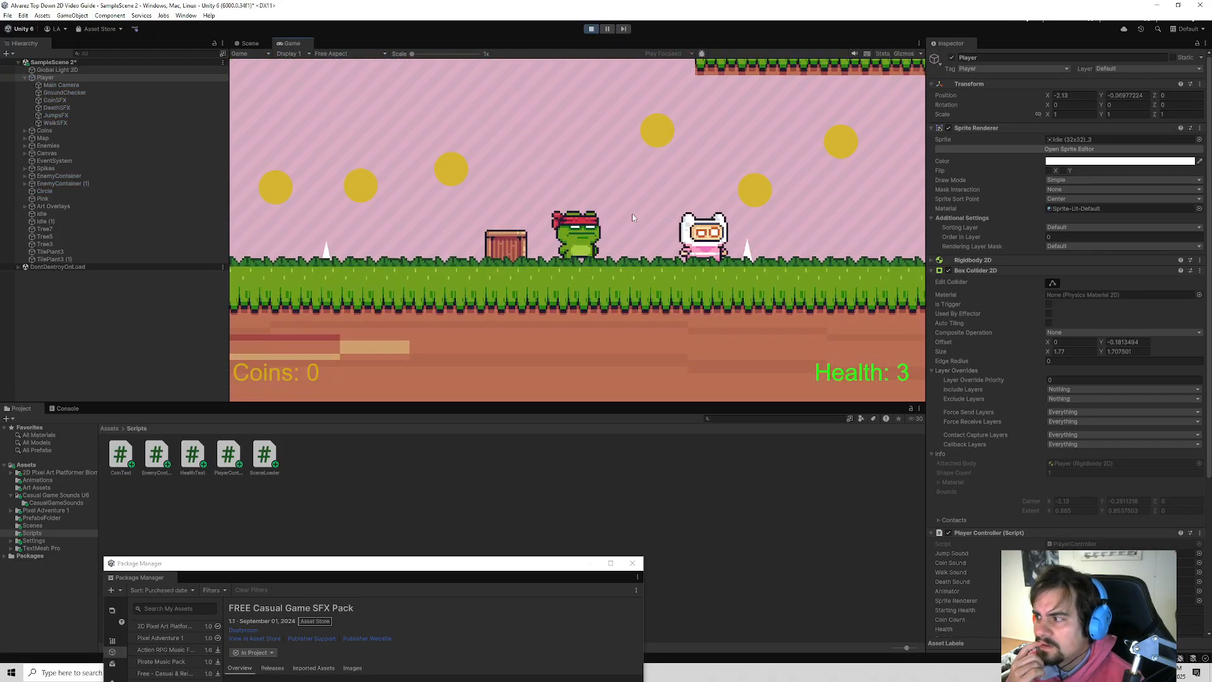
key("a")
key("d")
key("space")
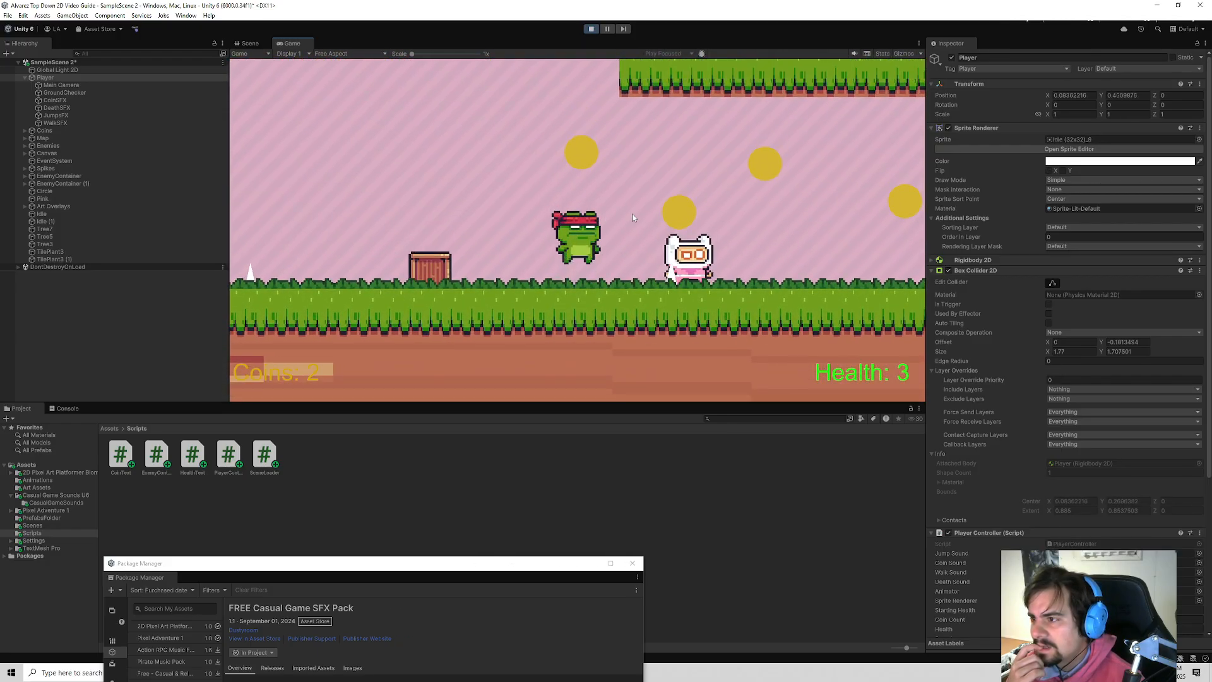
key("space")
key("space")
key("space")
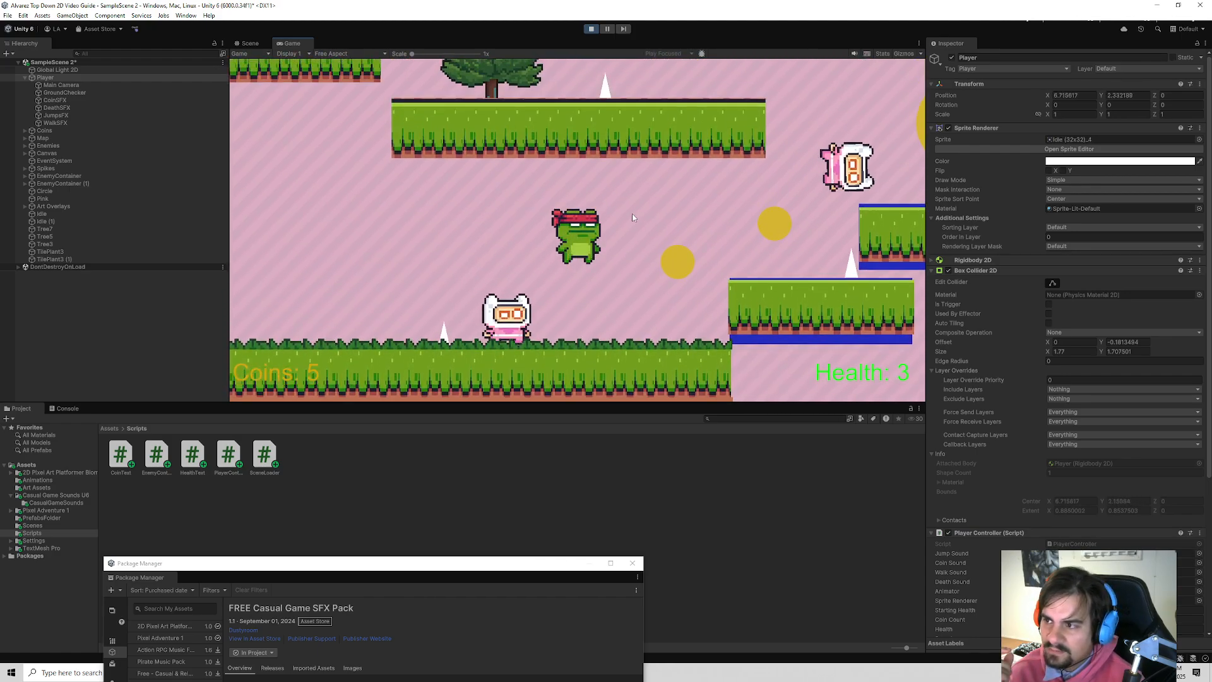
key("a")
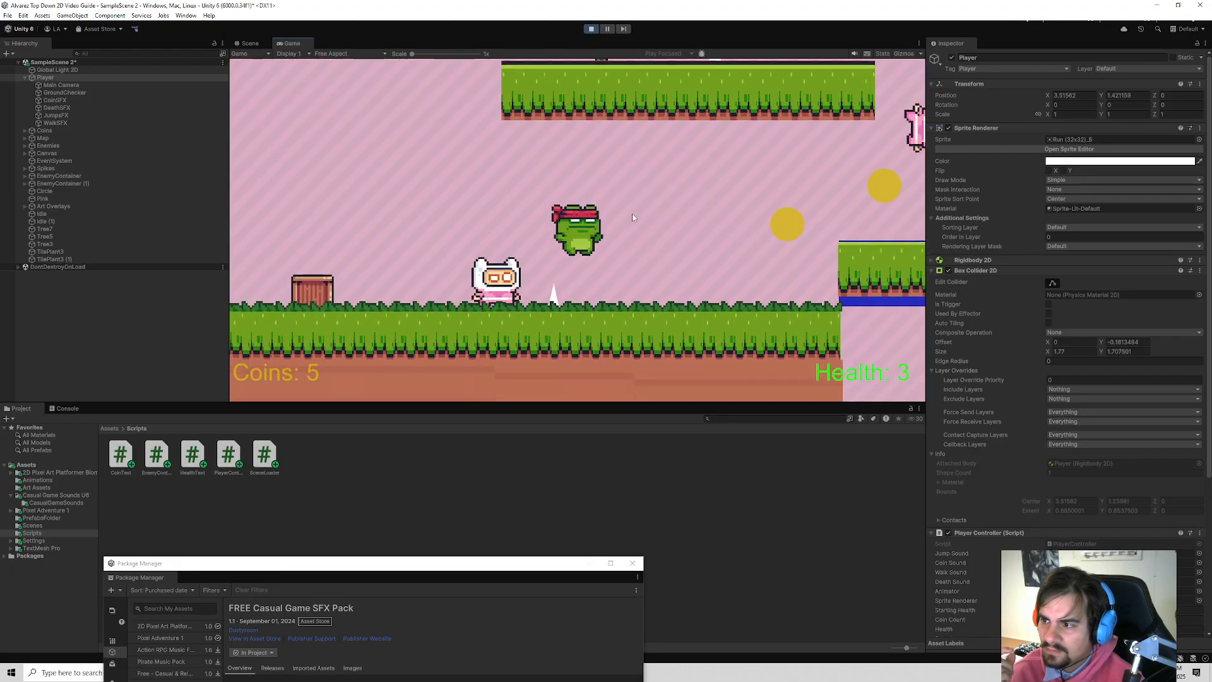
key("d")
key("a")
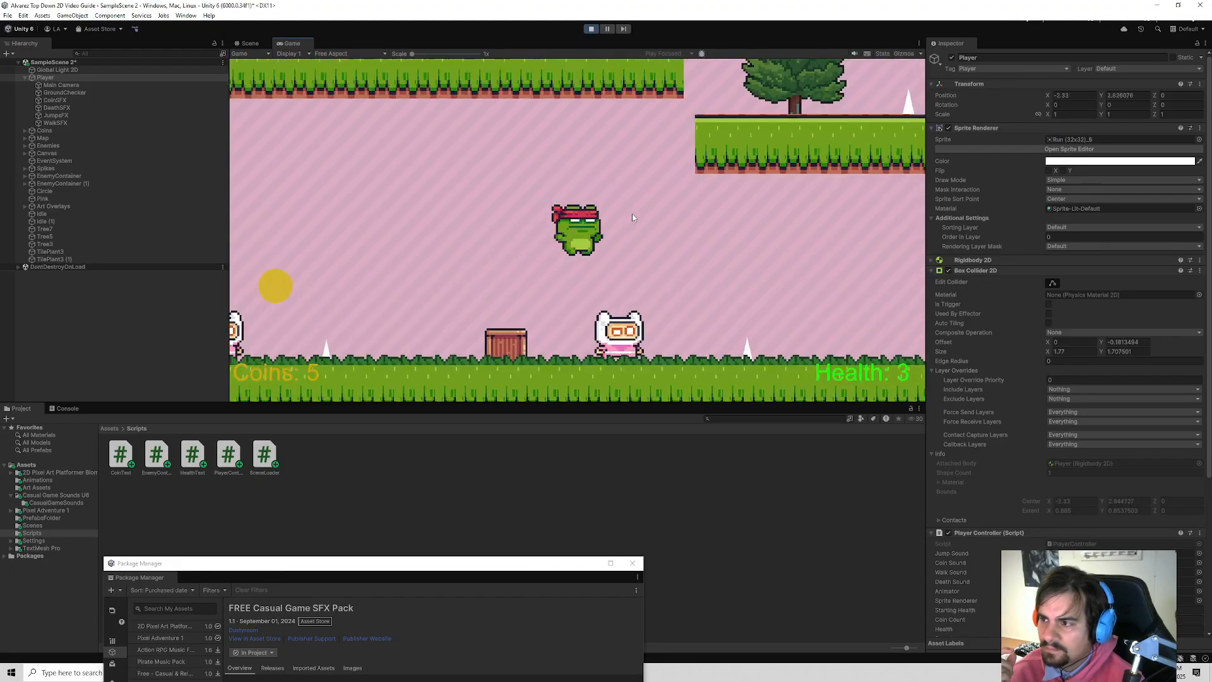
key("d")
key("a")
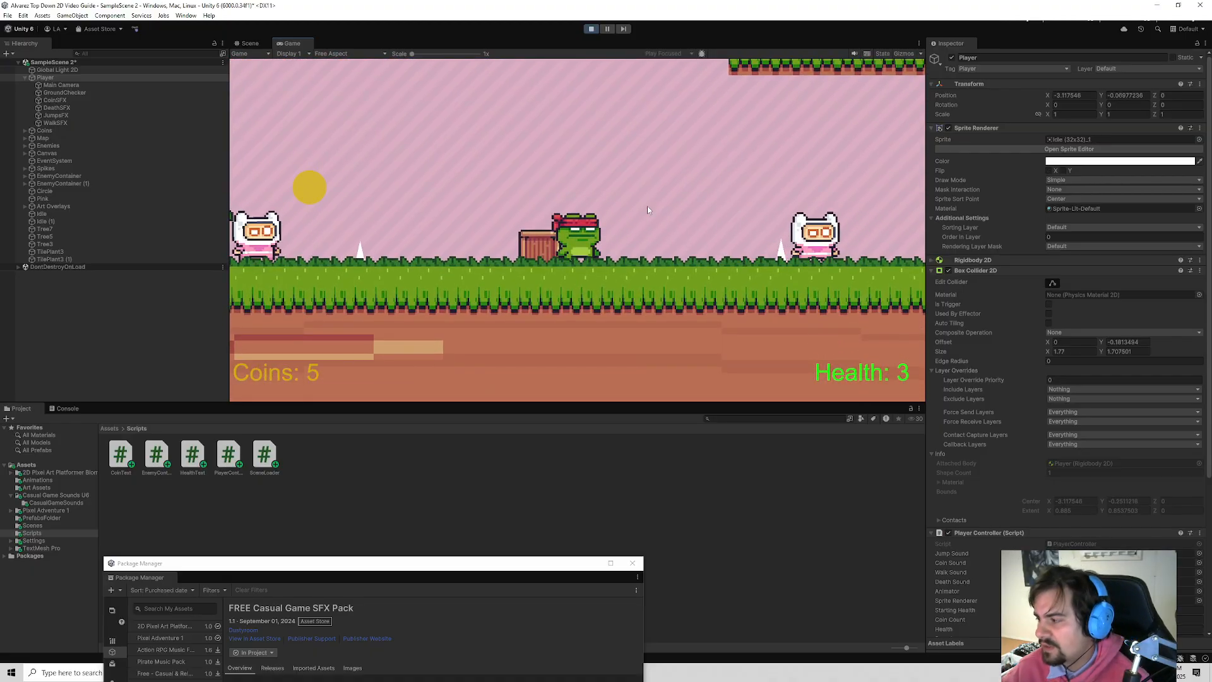
key("a")
key("a")
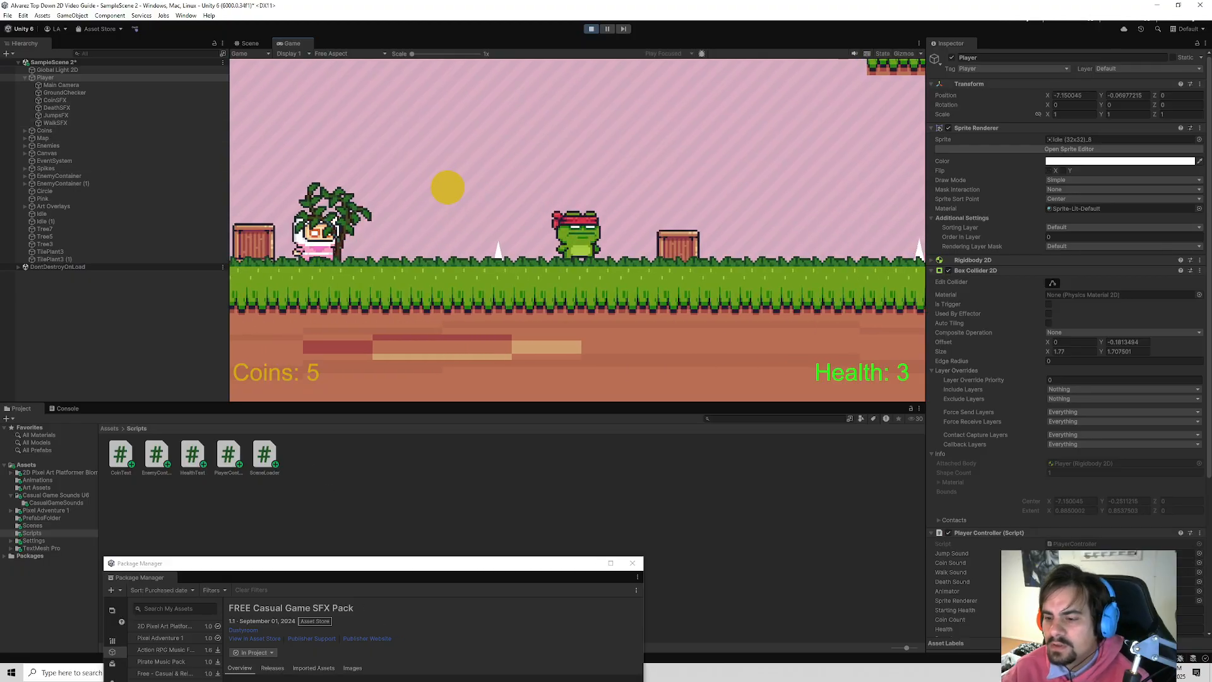
- Go through the Player's sound effect objects and turn off Play On Awake on the JumpsFX and WalkSFX audio sources
left_click_drag(351, 567, 832, 646)
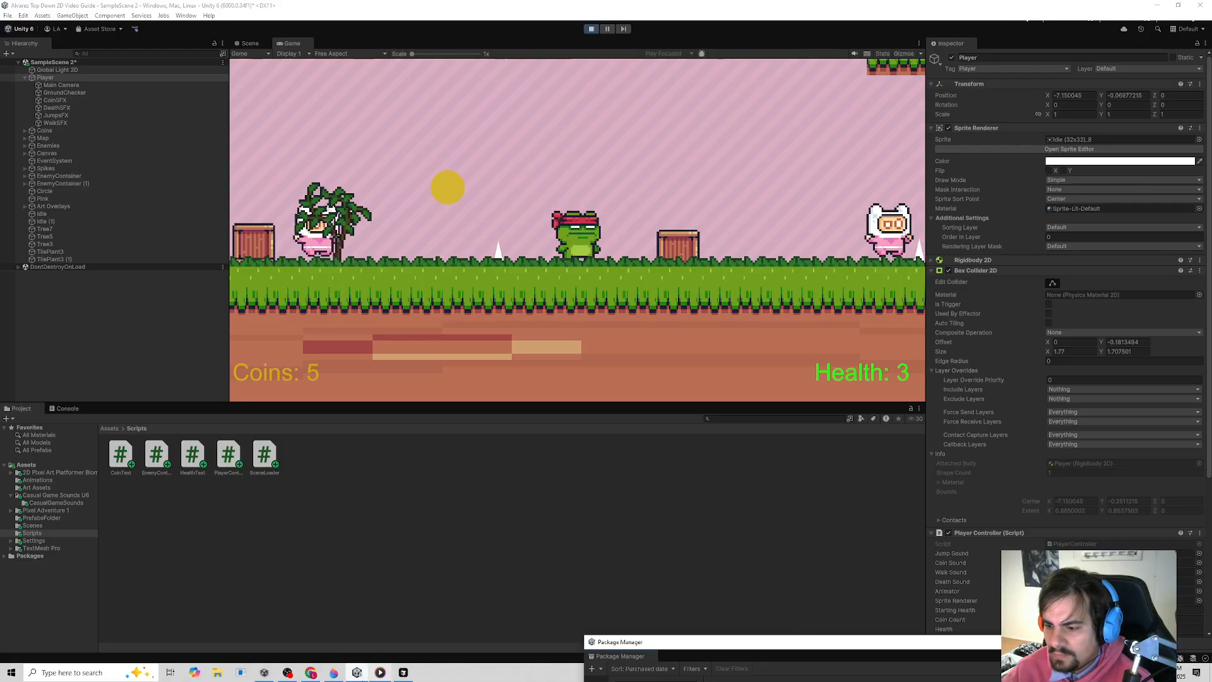
left_click(404, 672)
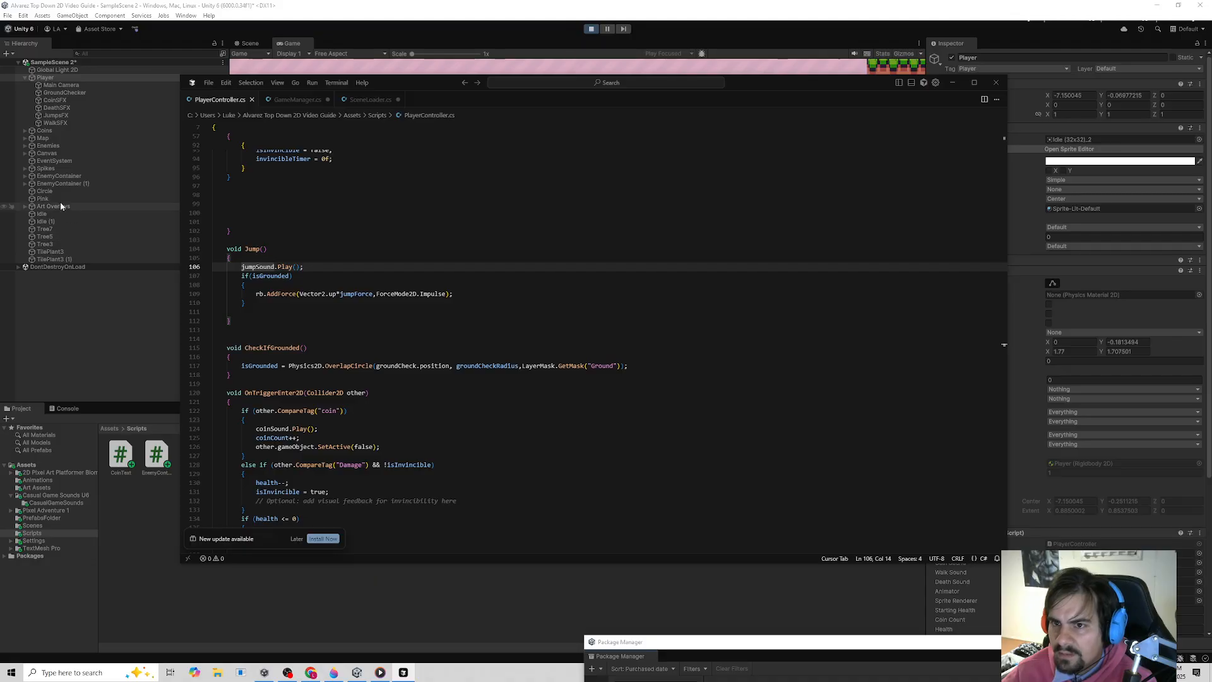
left_click(55, 100)
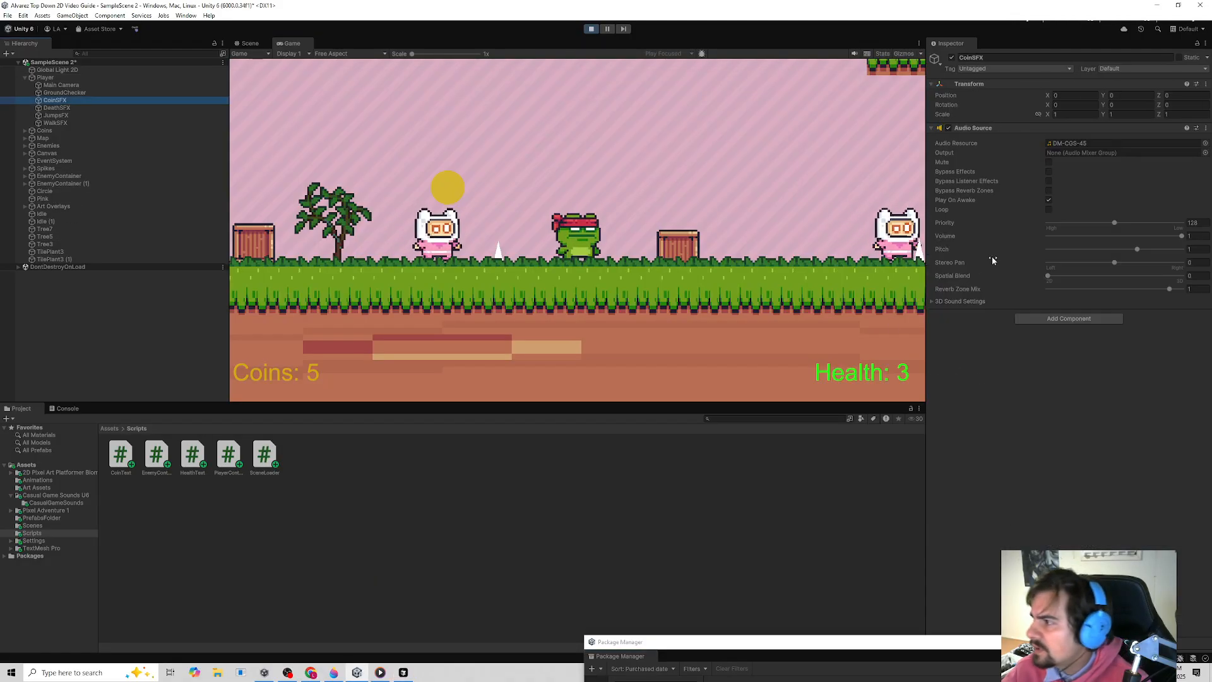
left_click(183, 107)
left_click(88, 116)
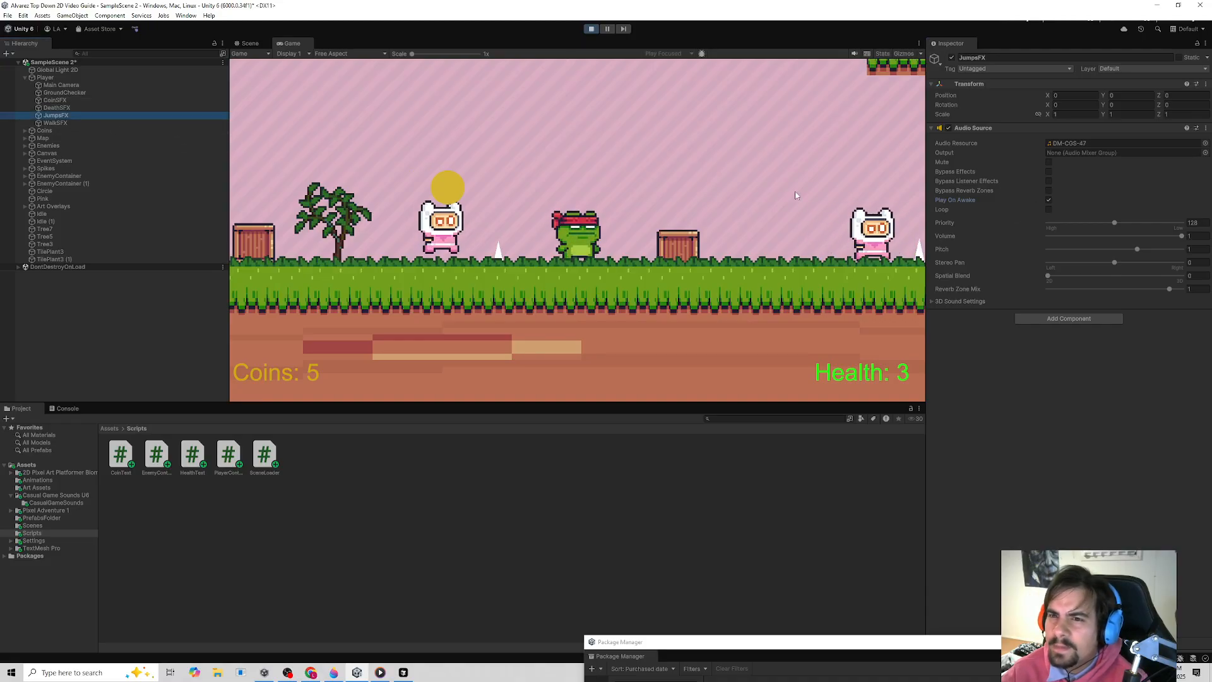
left_click(95, 123)
left_click(1048, 200)
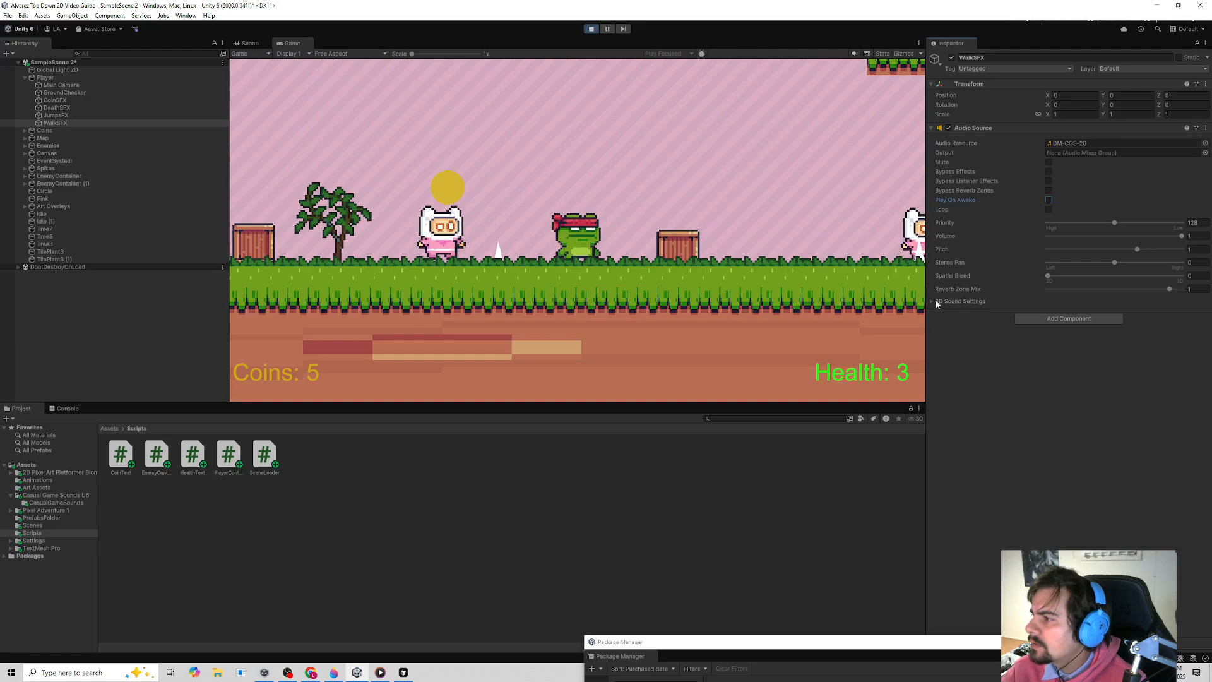
left_click(57, 116)
key("Up")
key("Up")
key("Up")
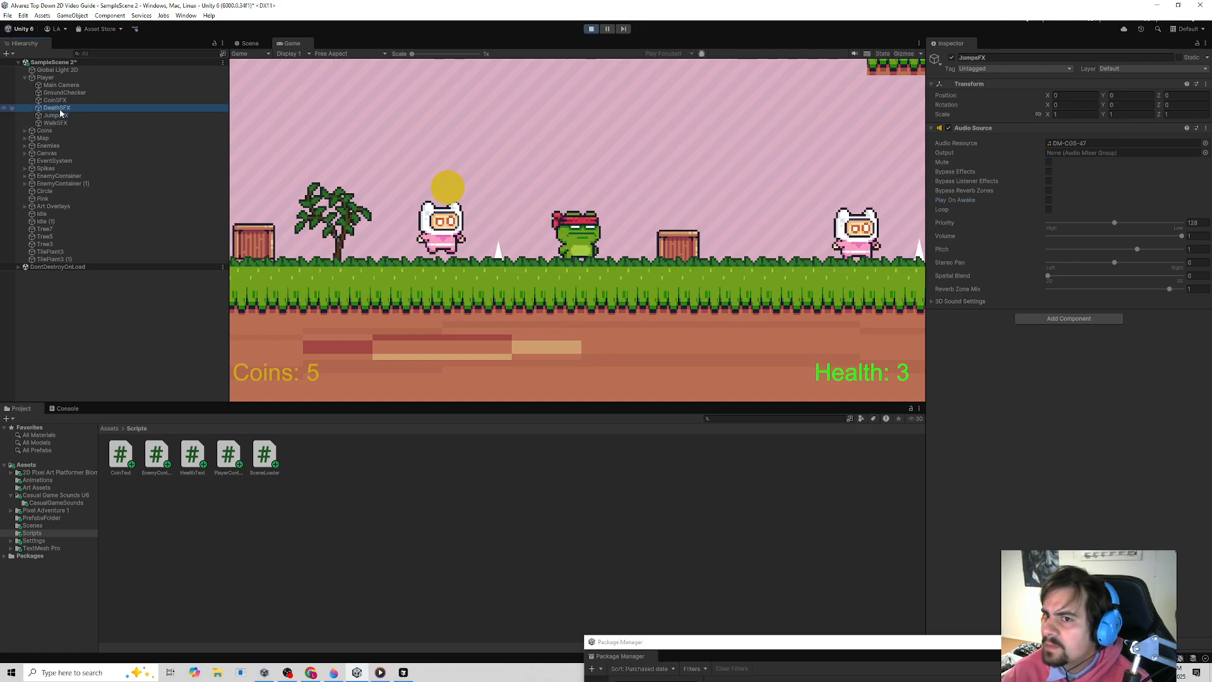
left_click(65, 115)
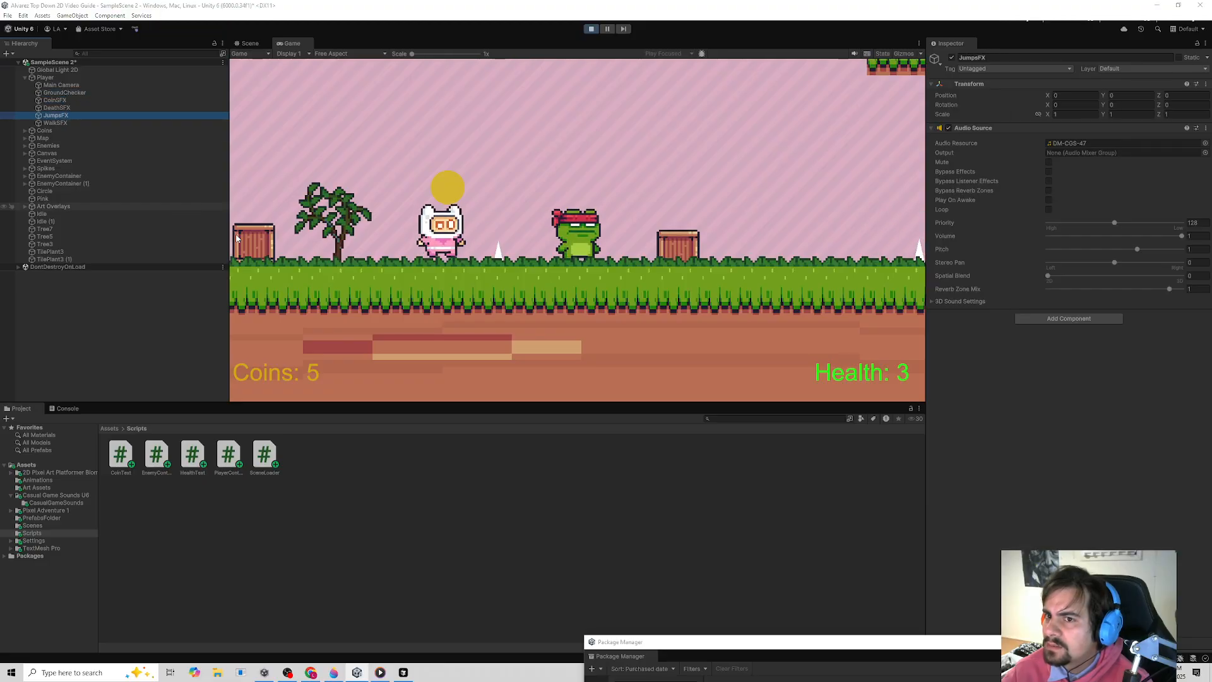
- Move jumpSound.Play(); from the start of the Jump method into the if(isGrounded) block before rb.AddForce, and save the script
key("alt+Tab")
scroll(315, 378, "down", 5)
scroll(250, 276, "up", 7)
left_click_drag(242, 289, 296, 291)
key("ctrl+x")
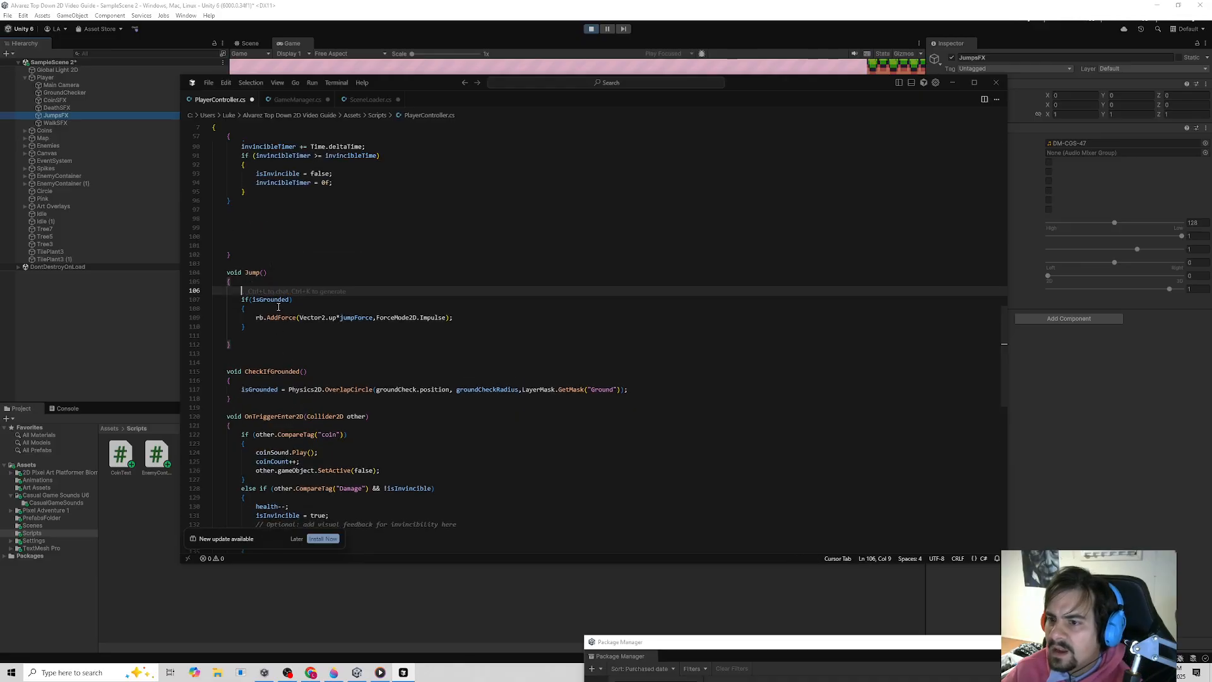
left_click(279, 307)
key("Return")
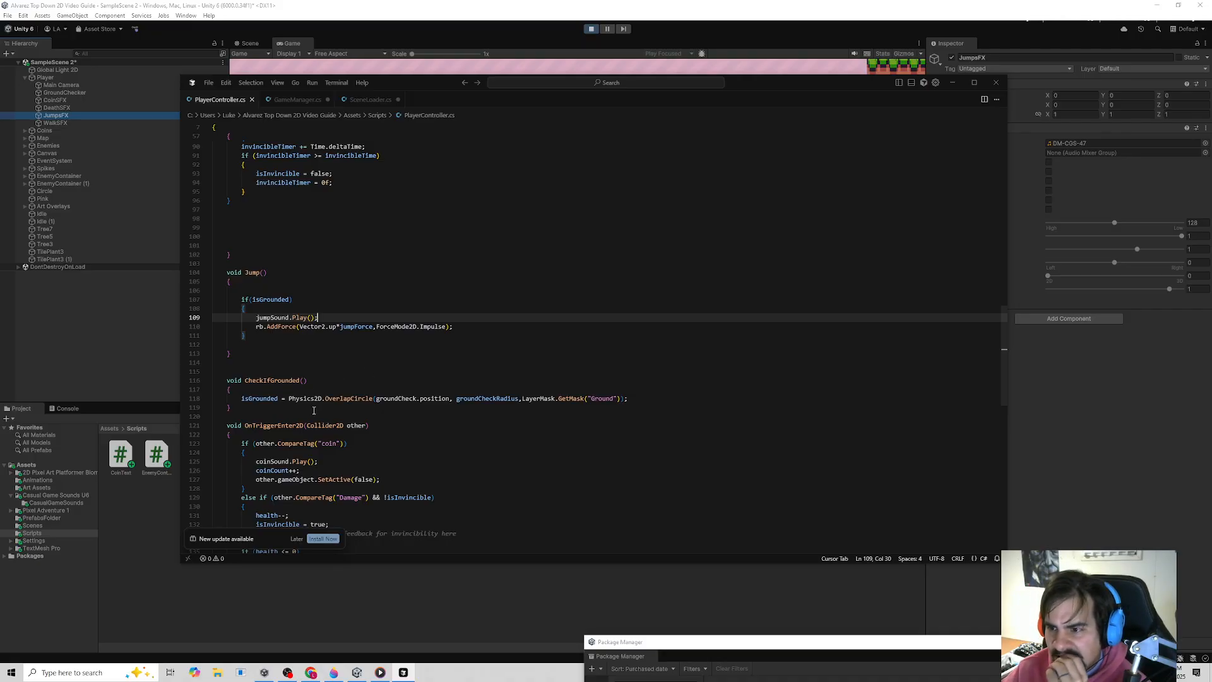
- In the KeyCode.A branch of Update, wrap walkSound.Play(); in an if(walkSound.isPlaying == false) block and remove the unconditional call
scroll(281, 397, "down", 7)
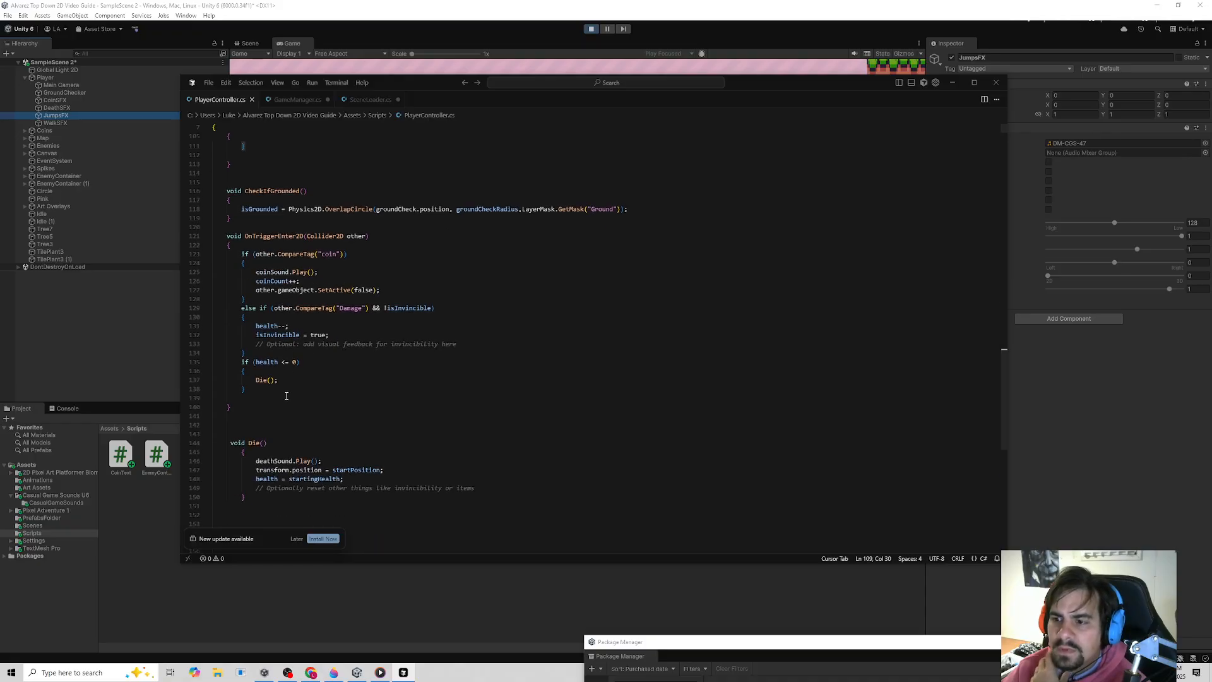
scroll(281, 425, "up", 20)
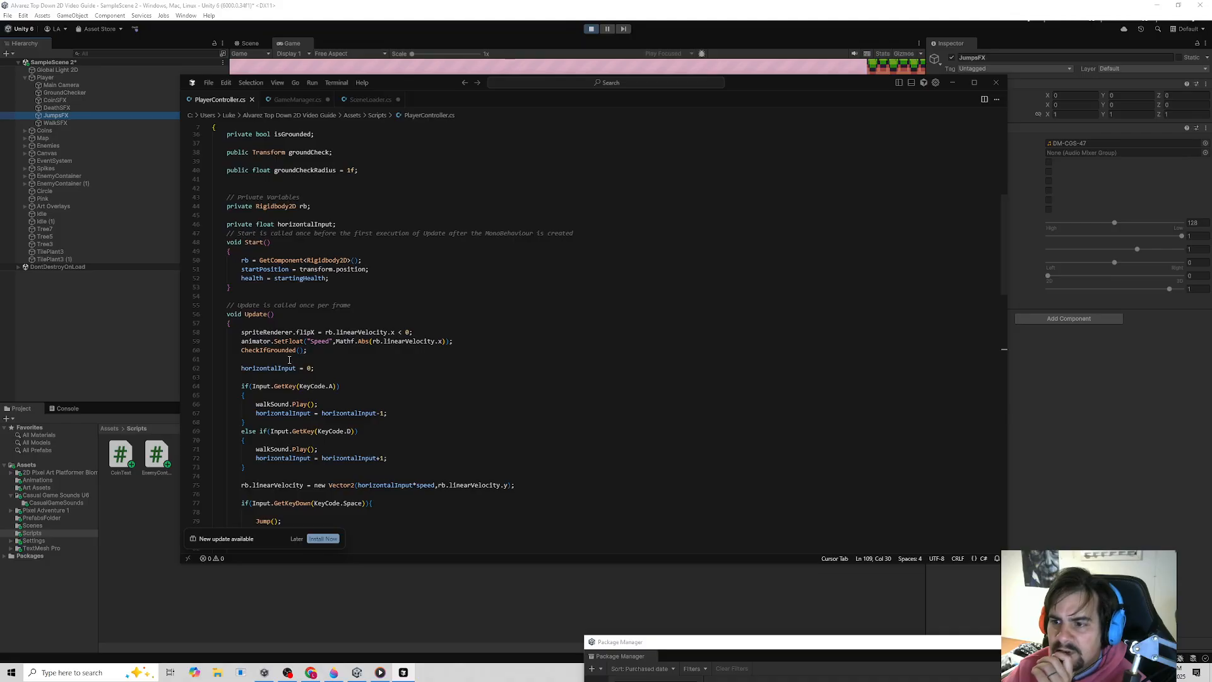
left_click(262, 395)
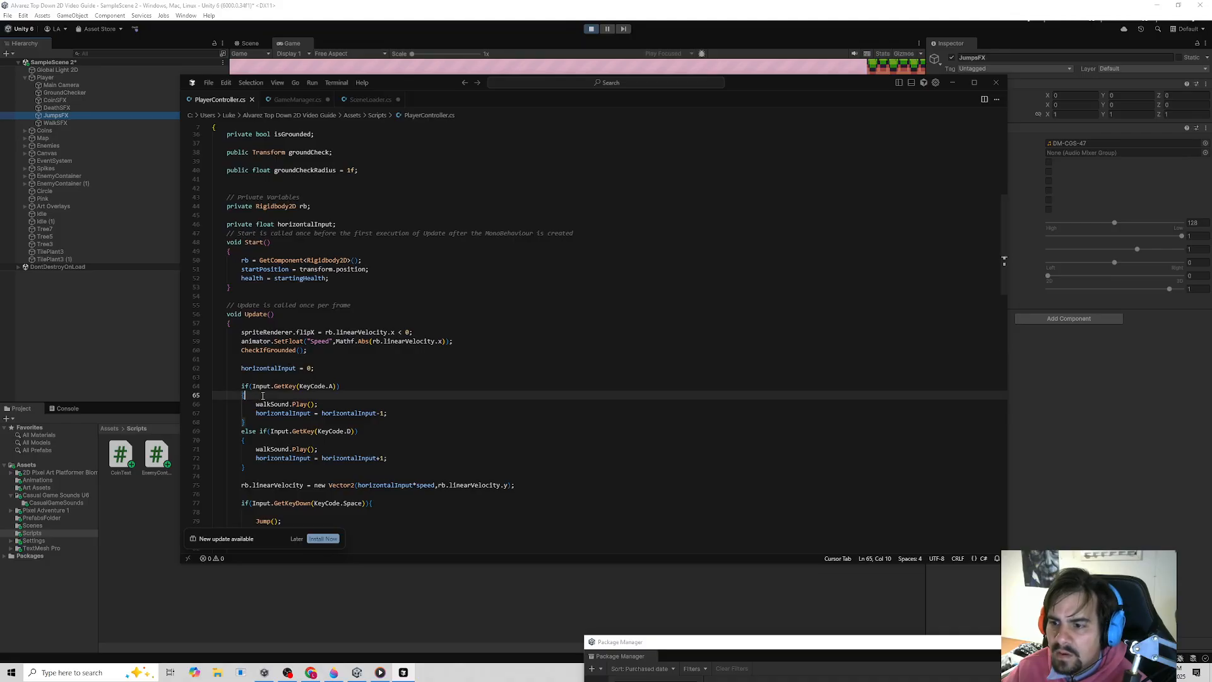
key("Return")
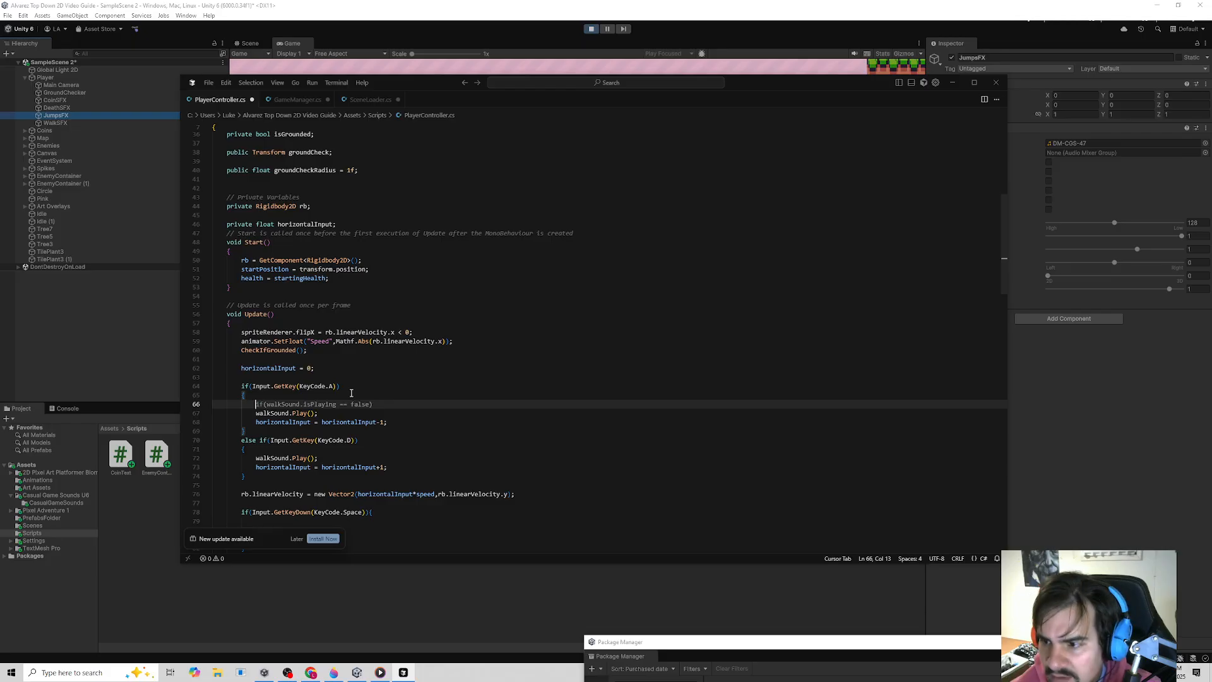
key("Tab")
key("Tab")
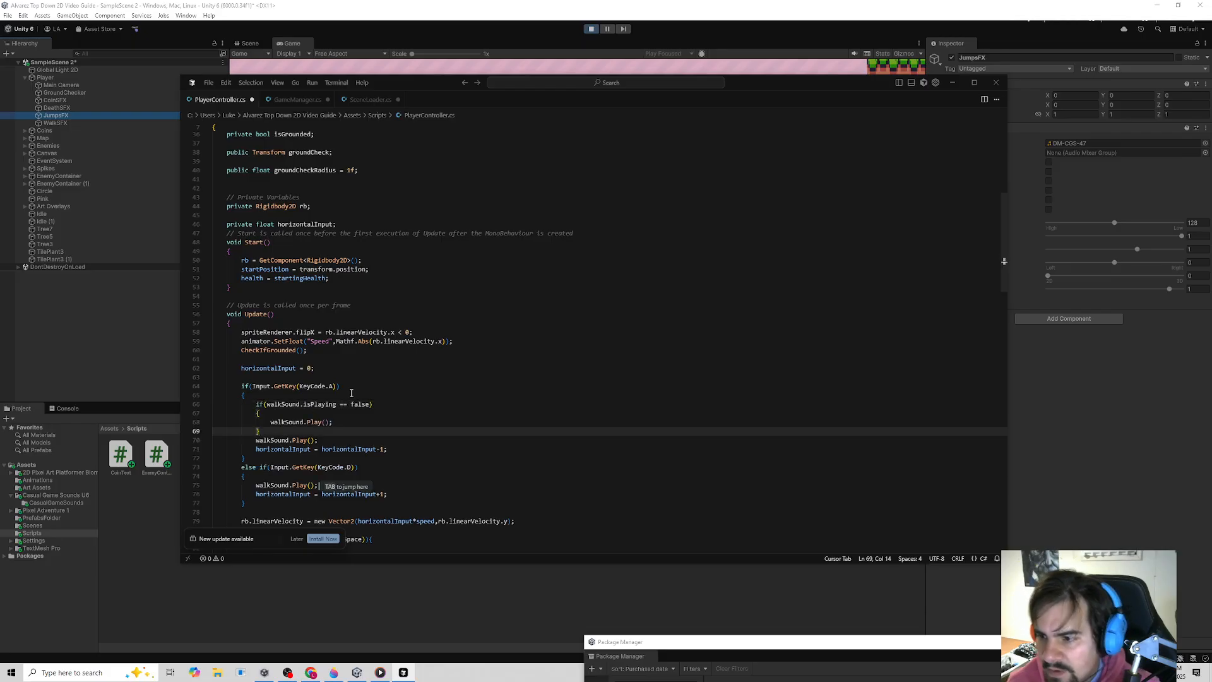
left_click_drag(256, 441, 254, 406)
key("BackSpace")
- Apply the same if(walkSound.isPlaying == false) check around walkSound.Play(); in the KeyCode.D branch and save the script
left_click(271, 484)
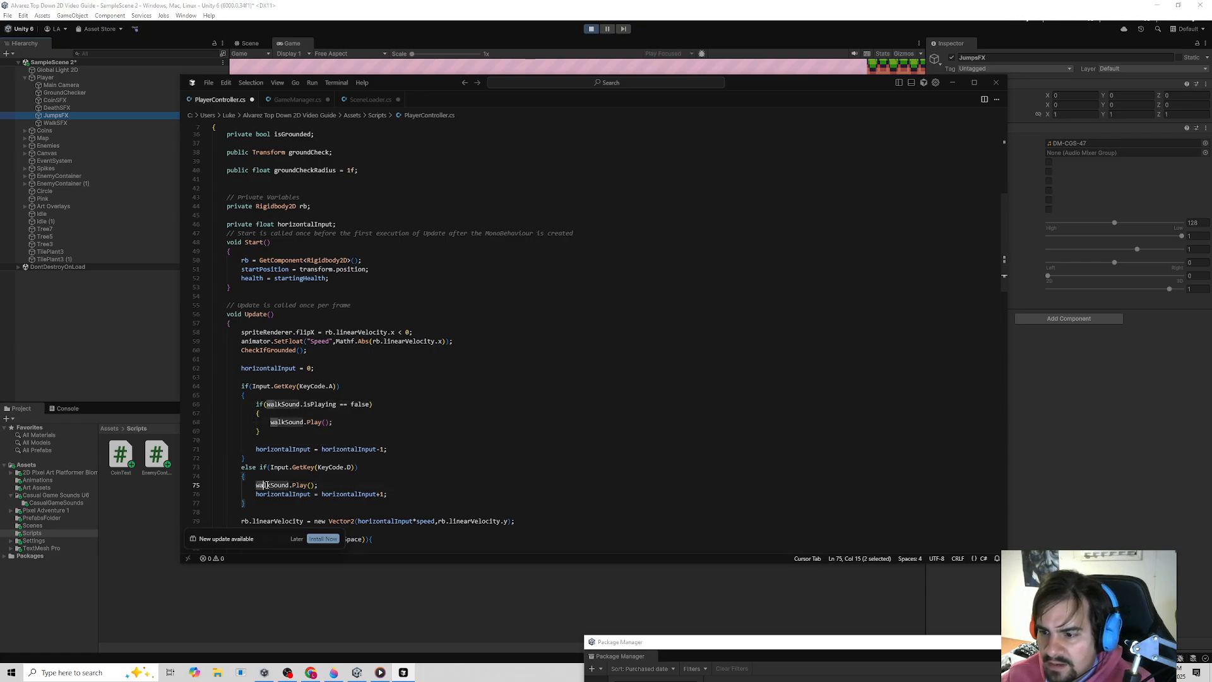
key("Tab")
key("ctrl+a")
left_click(344, 486)
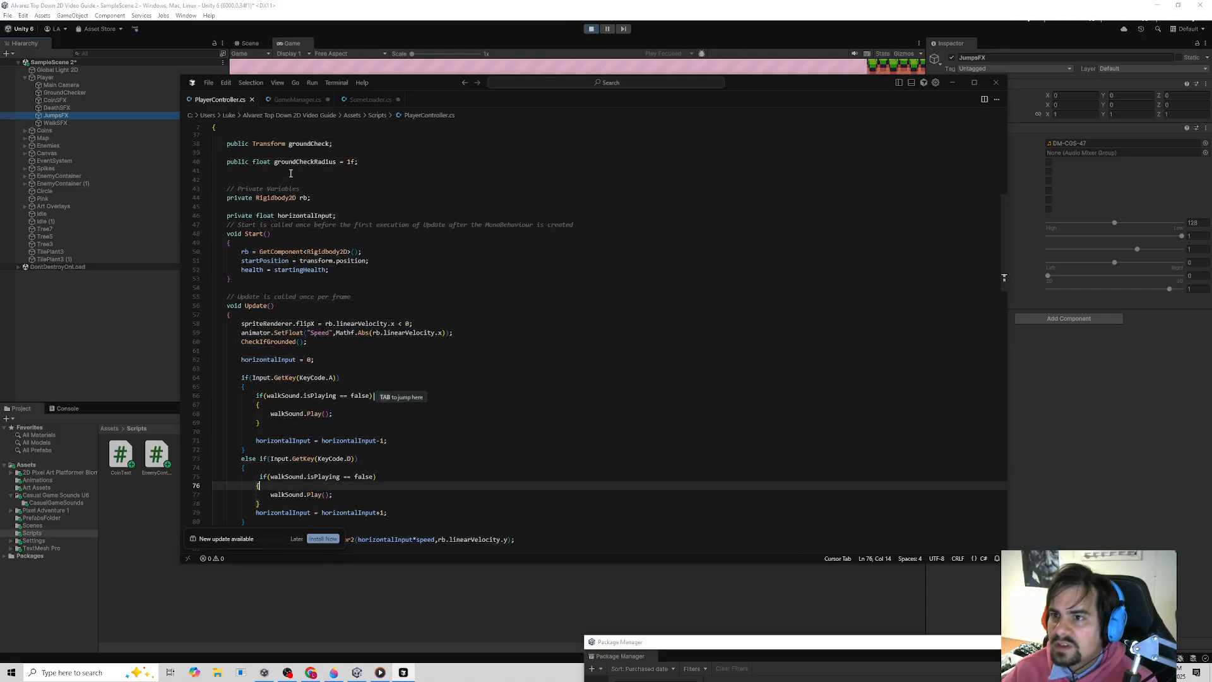
- Restart the game in Unity to test the walk sound, inspect the WalkSFX audio source, and stop playing
left_click(151, 341)
left_click(65, 408)
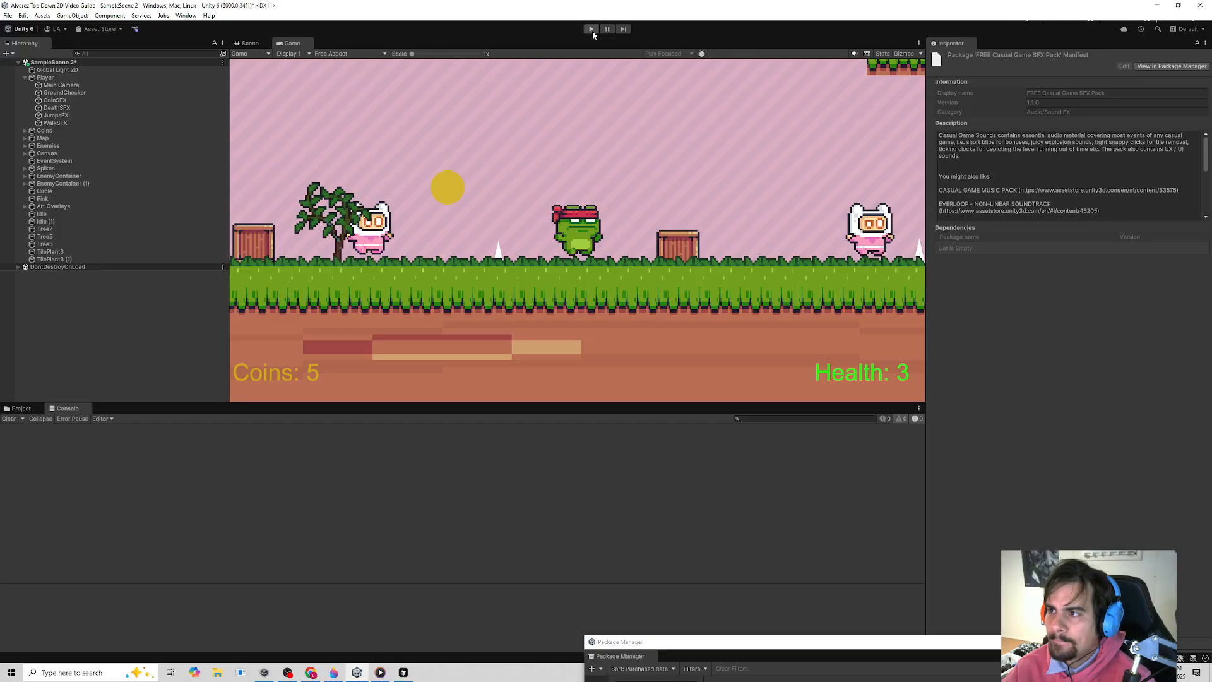
left_click(591, 29)
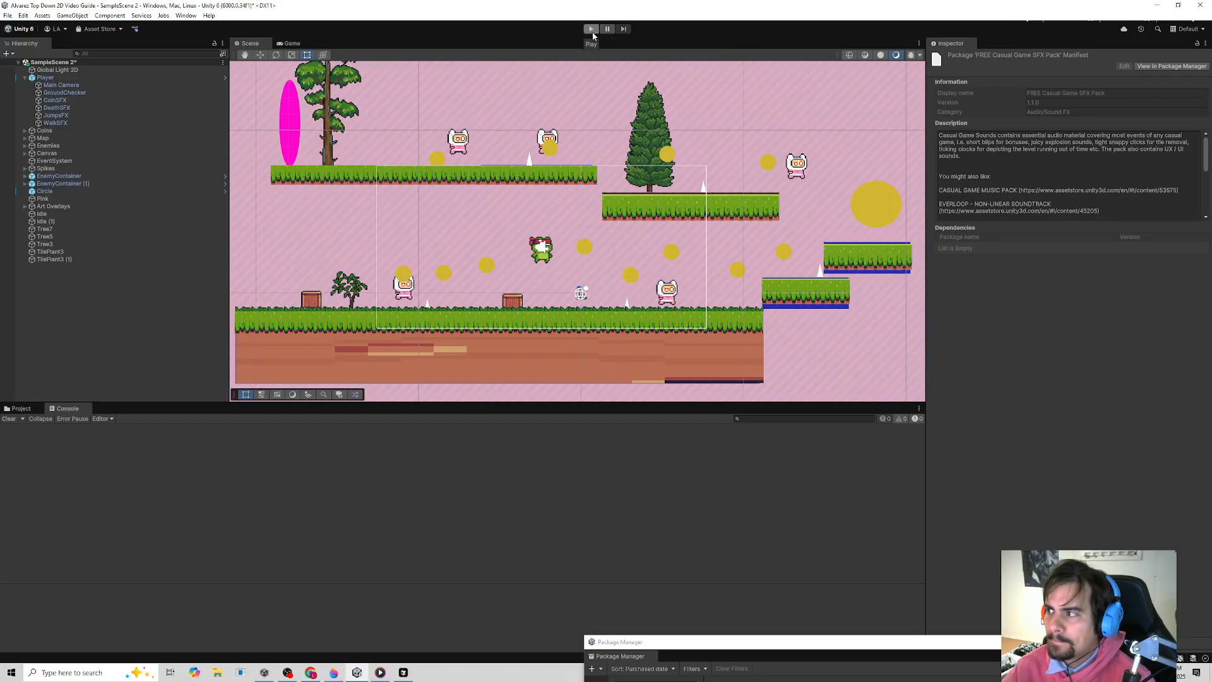
left_click(15, 408)
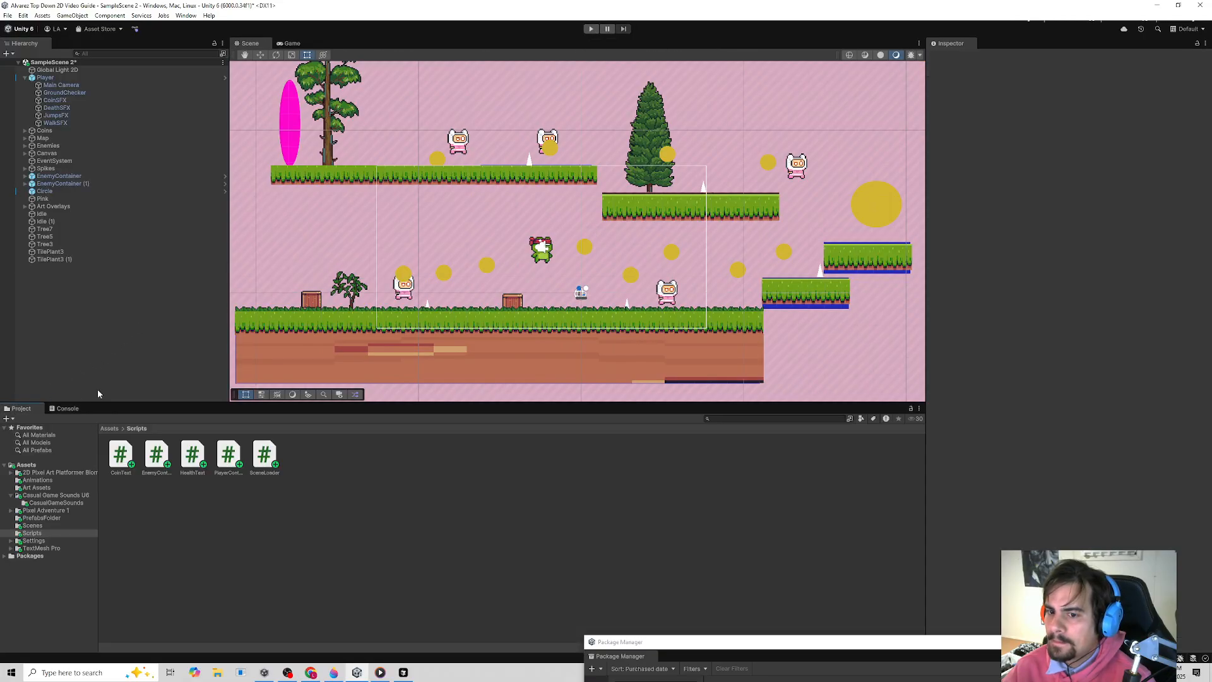
left_click(593, 29)
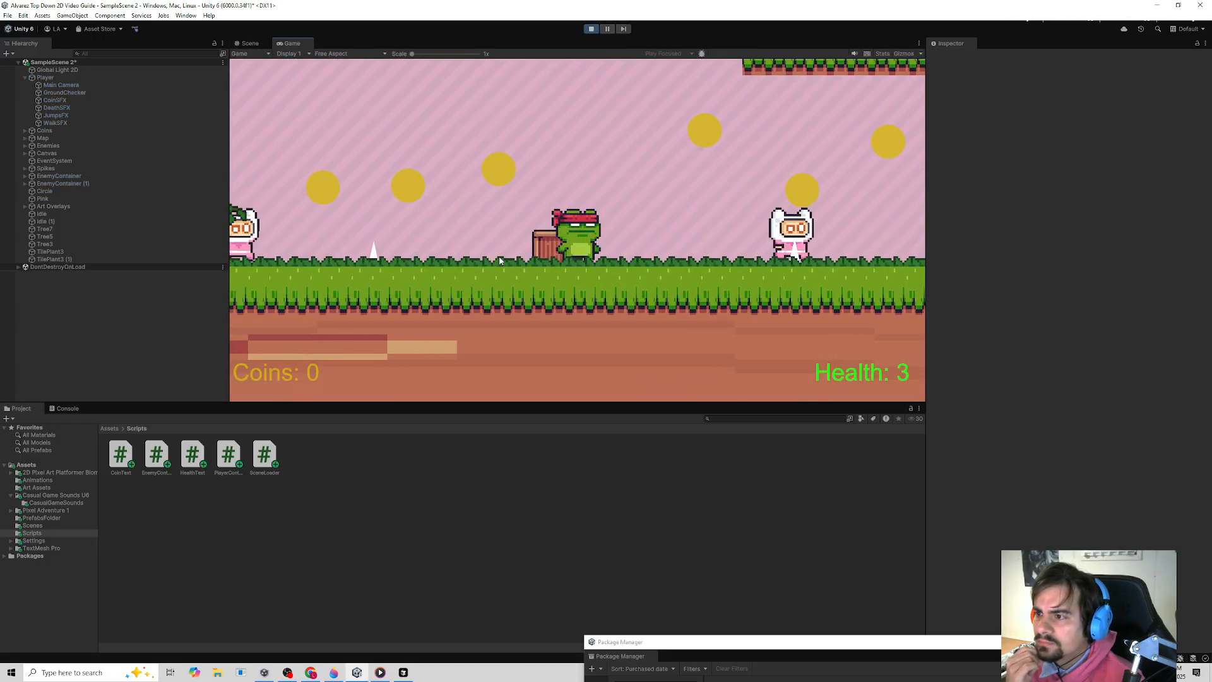
left_click(64, 122)
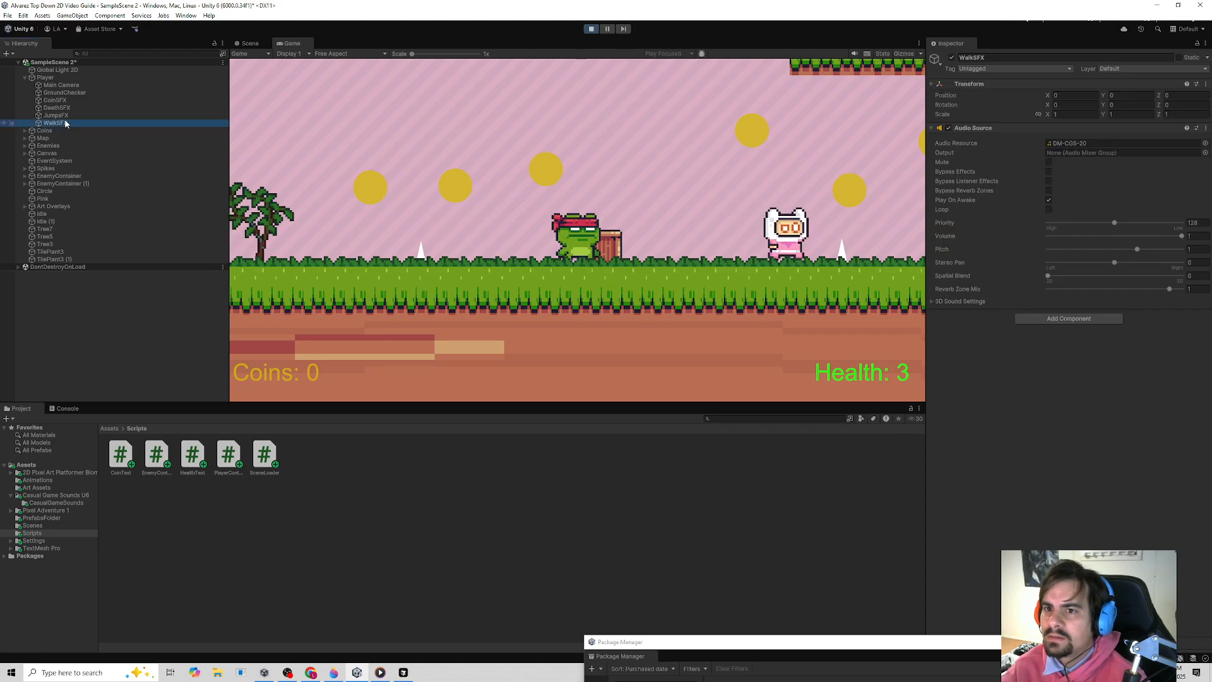
left_click(591, 28)
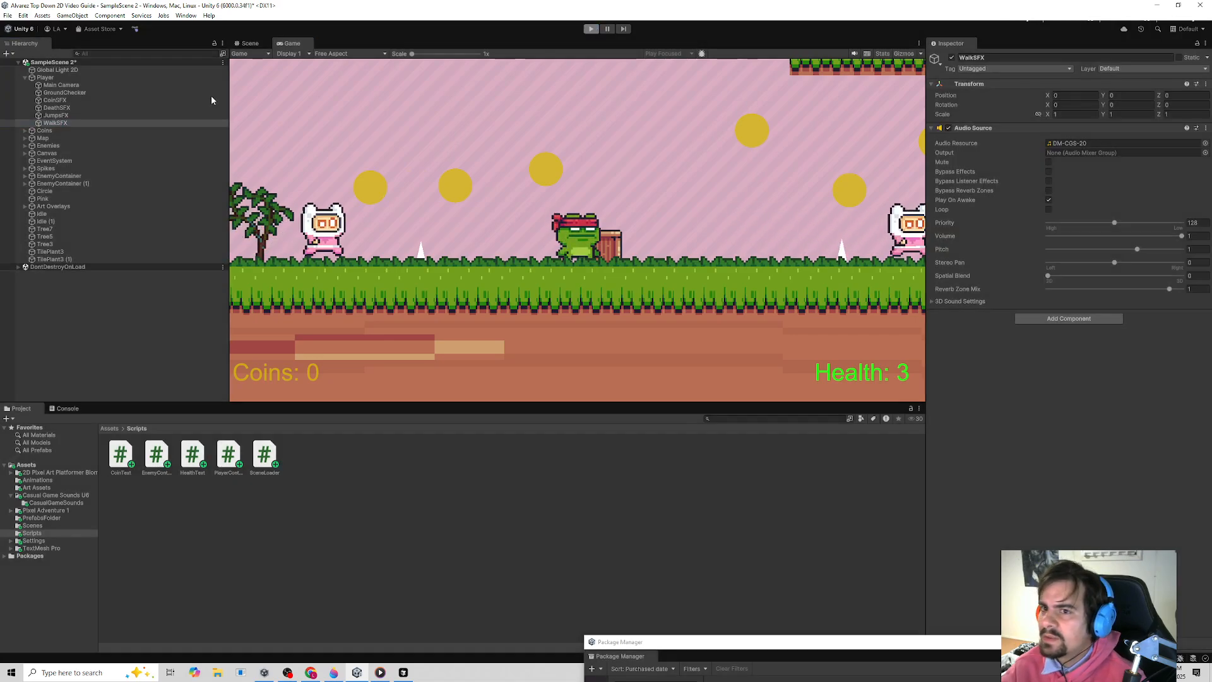
- Turn off Play On Awake on the Player's remaining sound effect audio sources, including WalkSFX, DeathSFX and CoinSFX
left_click(63, 116)
key("Up")
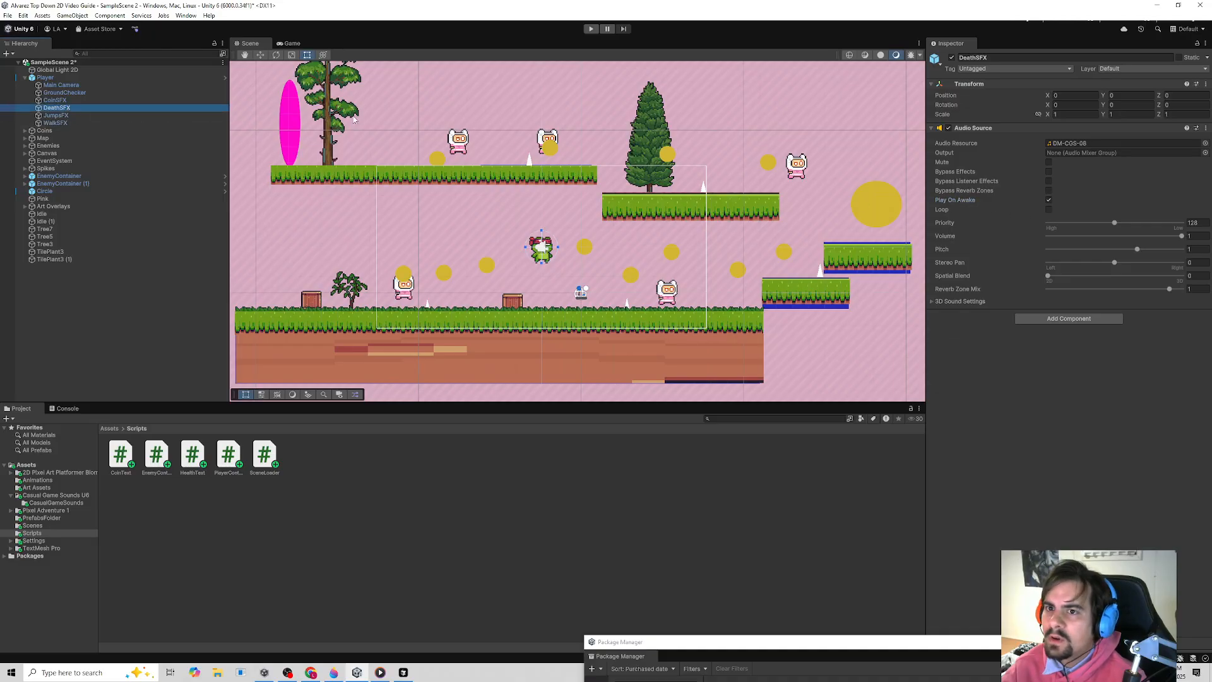
key("Up")
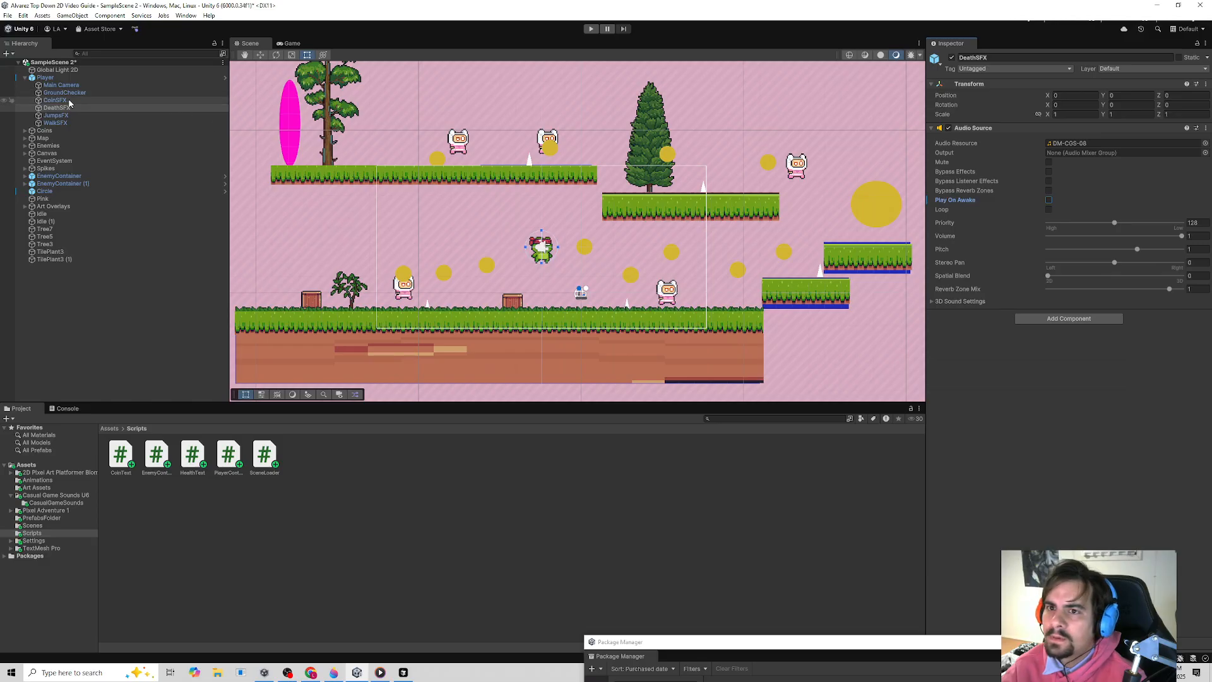
left_click(1048, 199)
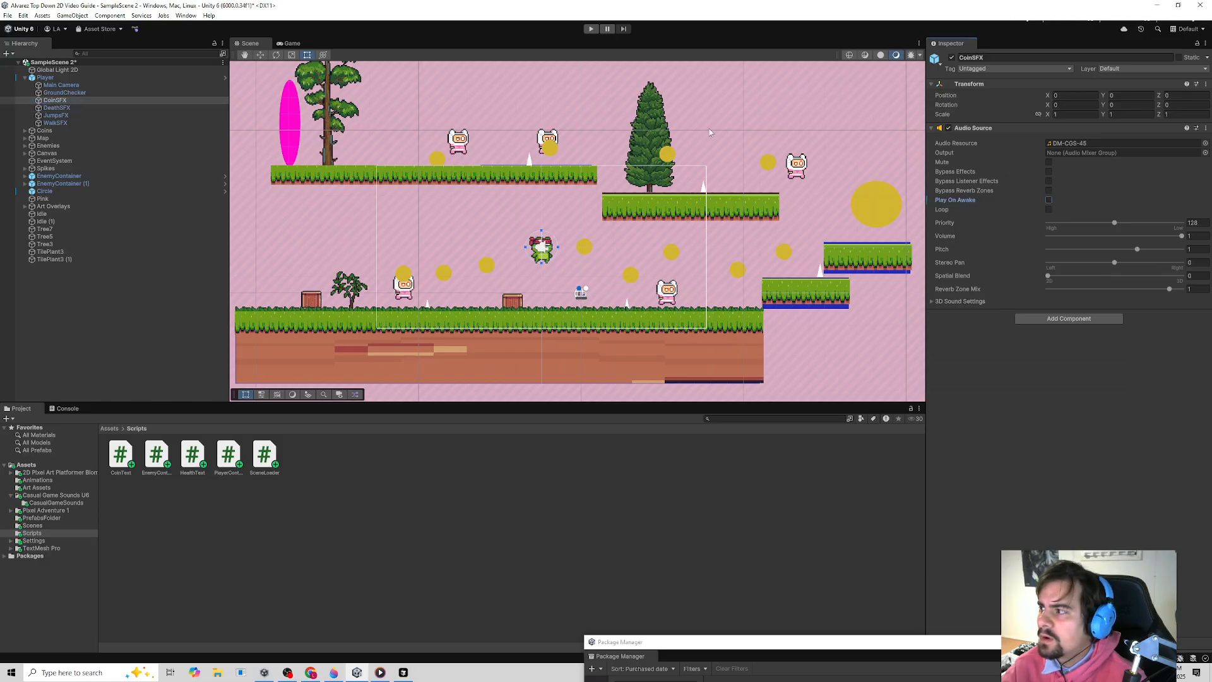
- Enter Play mode and test the walk sound by moving the player back and forth
left_click(590, 29)
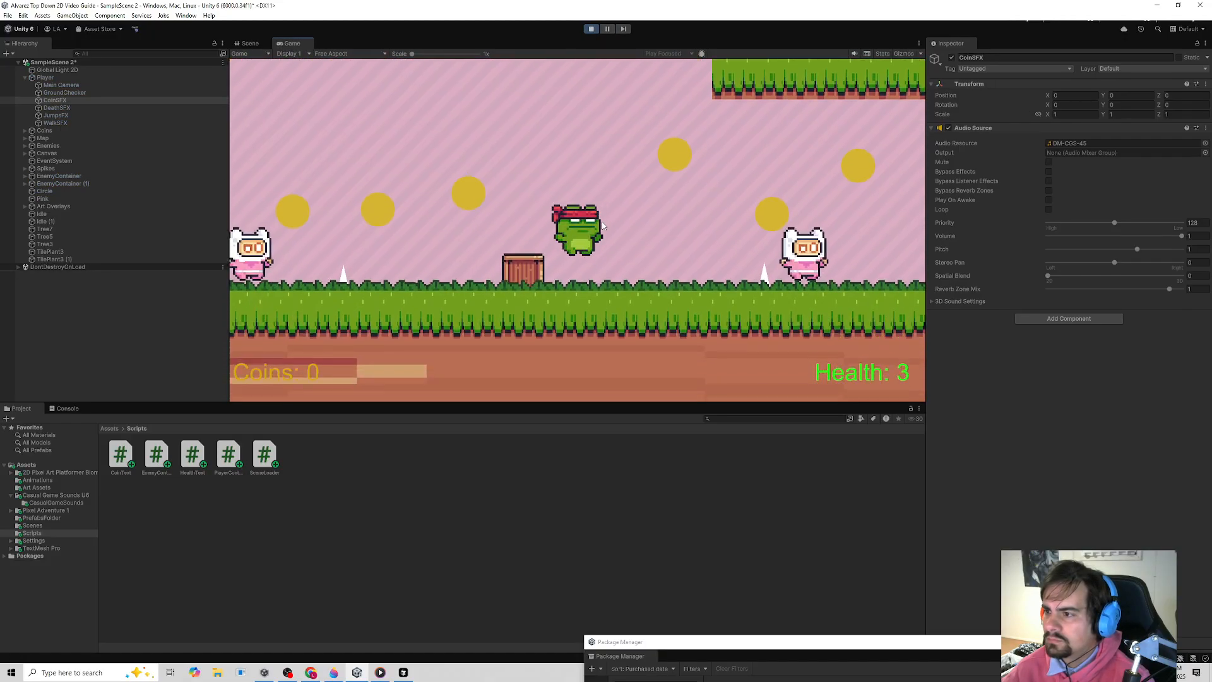
key("d")
key("a")
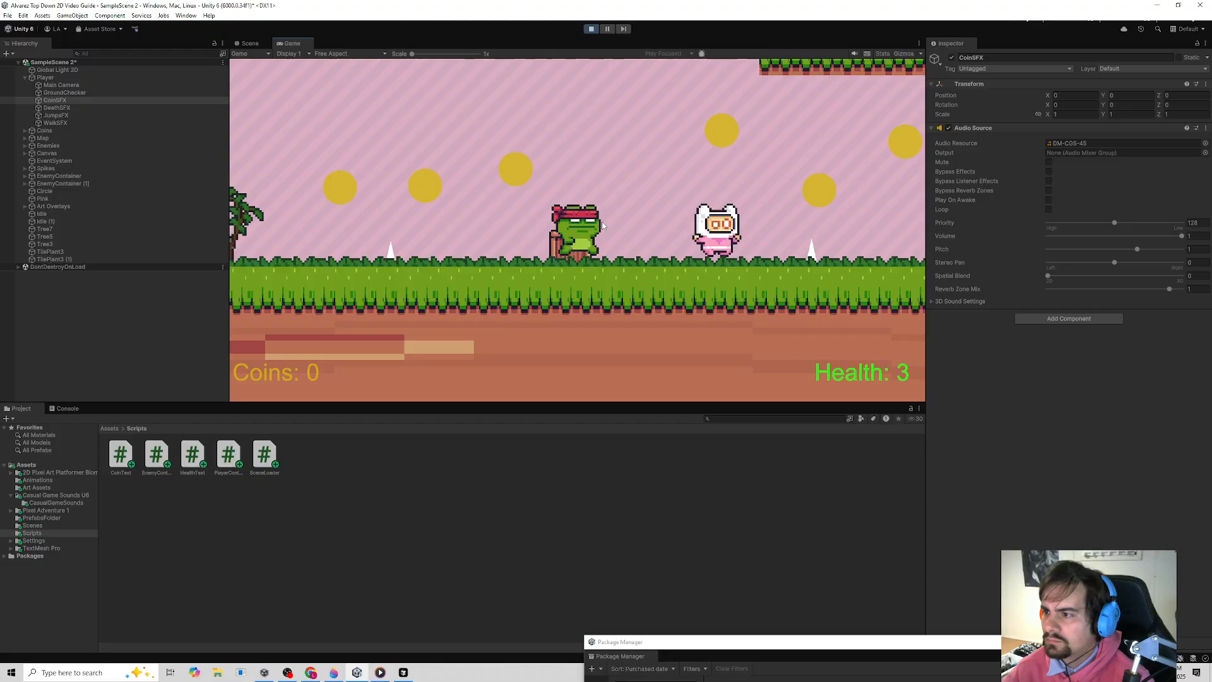
key("a")
key("d")
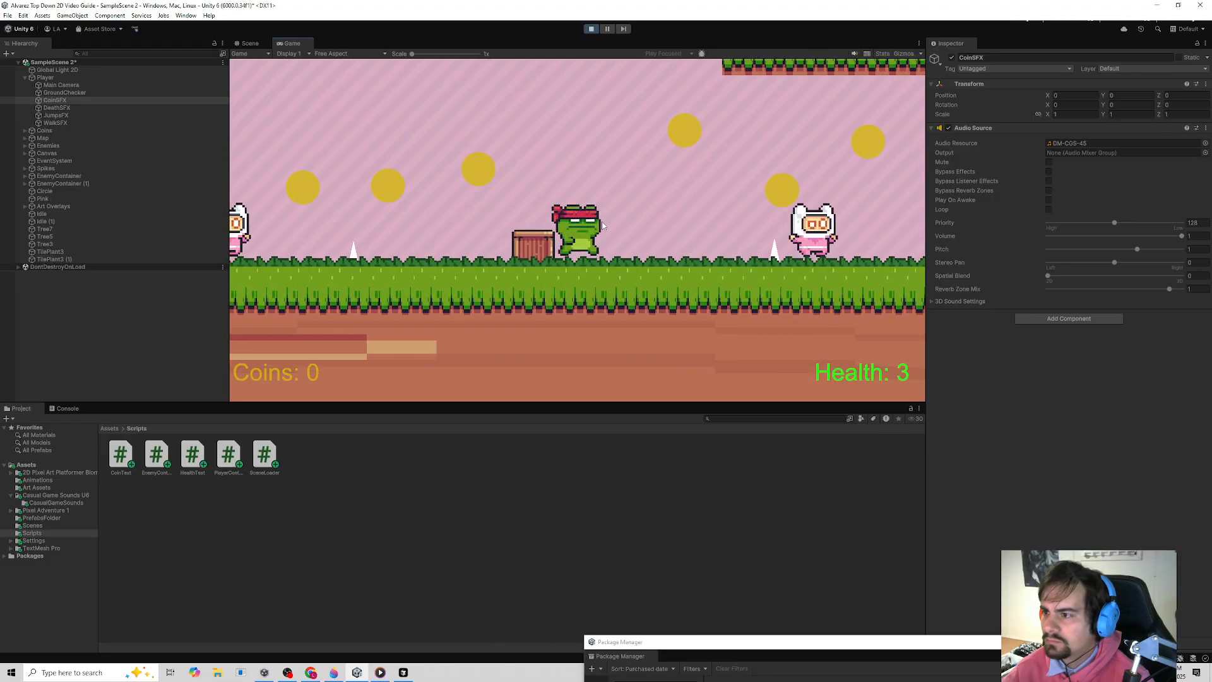
key("d")
key("a")
key("d")
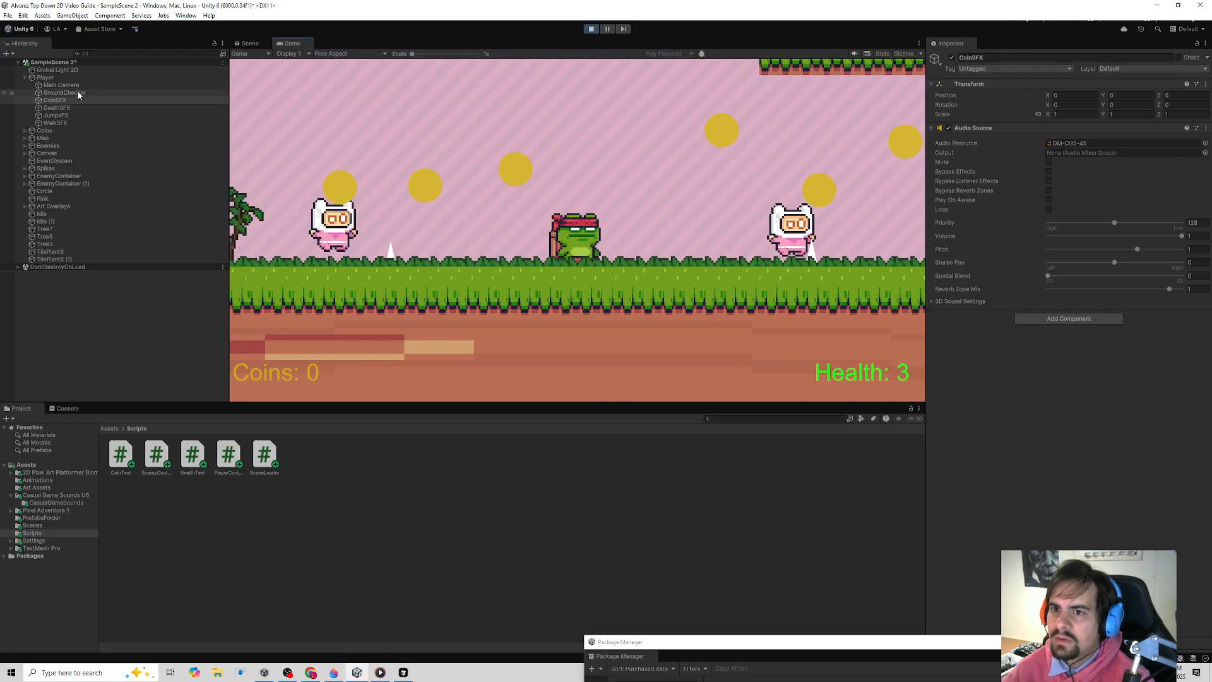
- While playing, lower the WalkSFX volume to about 0.127 and test it by walking and jumping
left_click(63, 123)
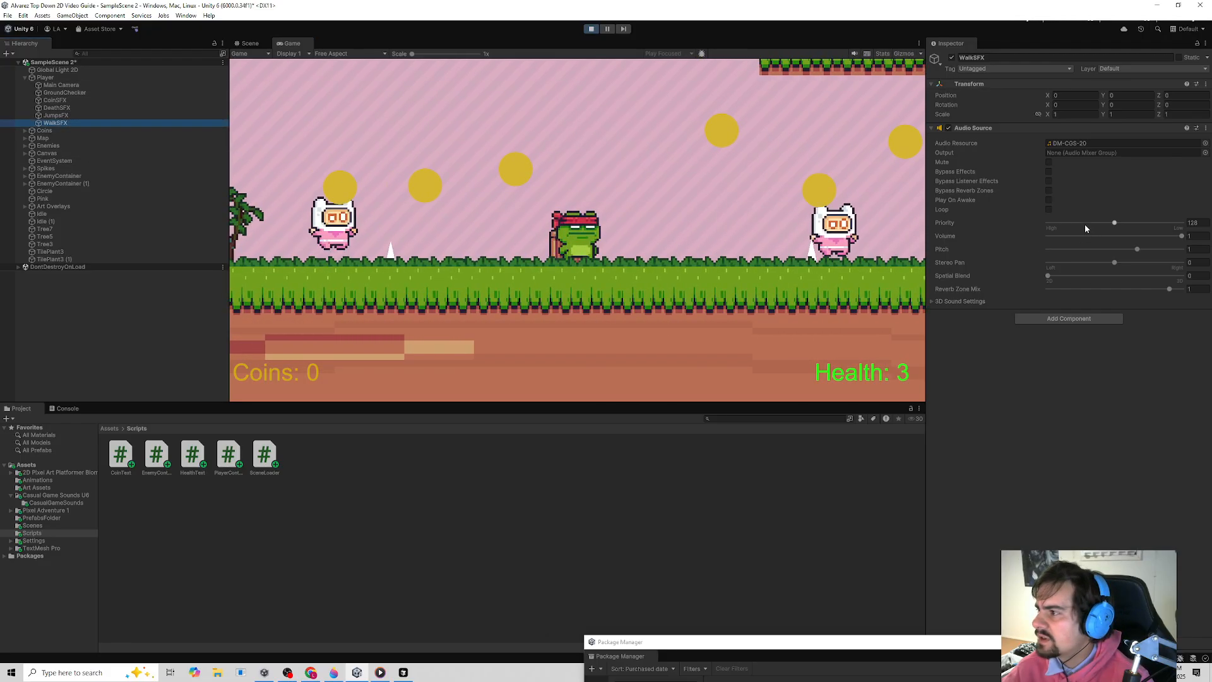
left_click_drag(1181, 237, 1064, 236)
left_click(742, 184)
key("a")
key("d")
key("d")
key("space")
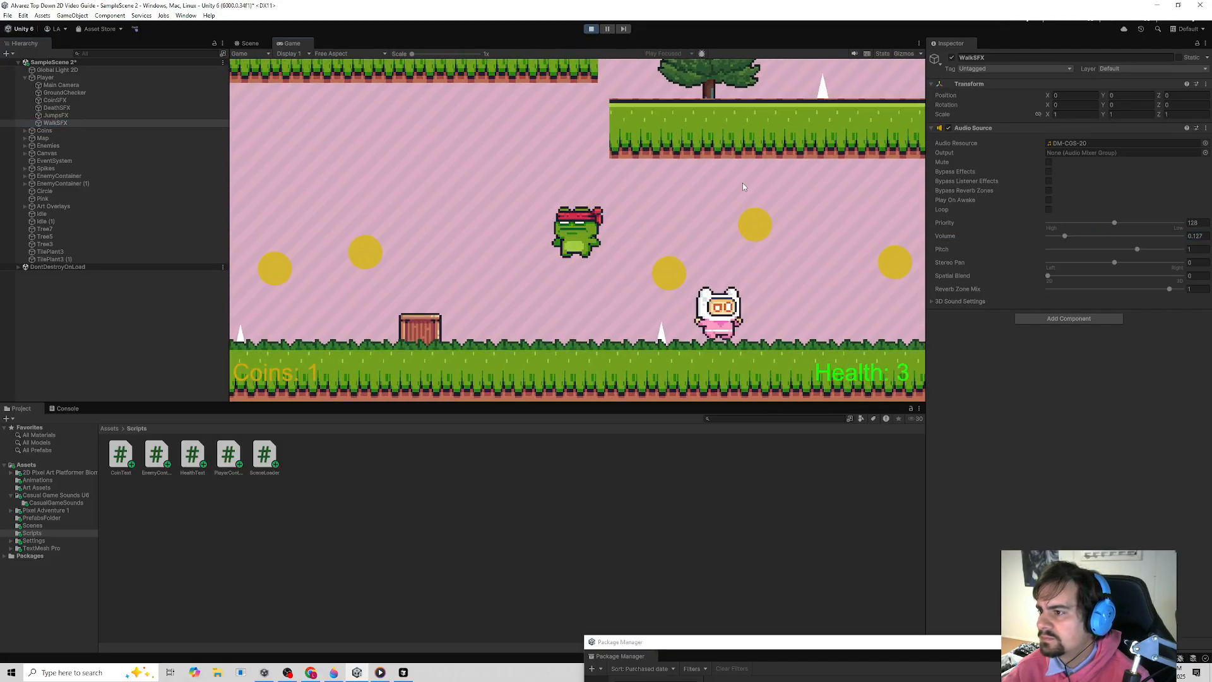
- Lower the CoinSFX volume to about 0.41 during play and test it by jumping and collecting coins
left_click(56, 100)
left_click(1106, 237)
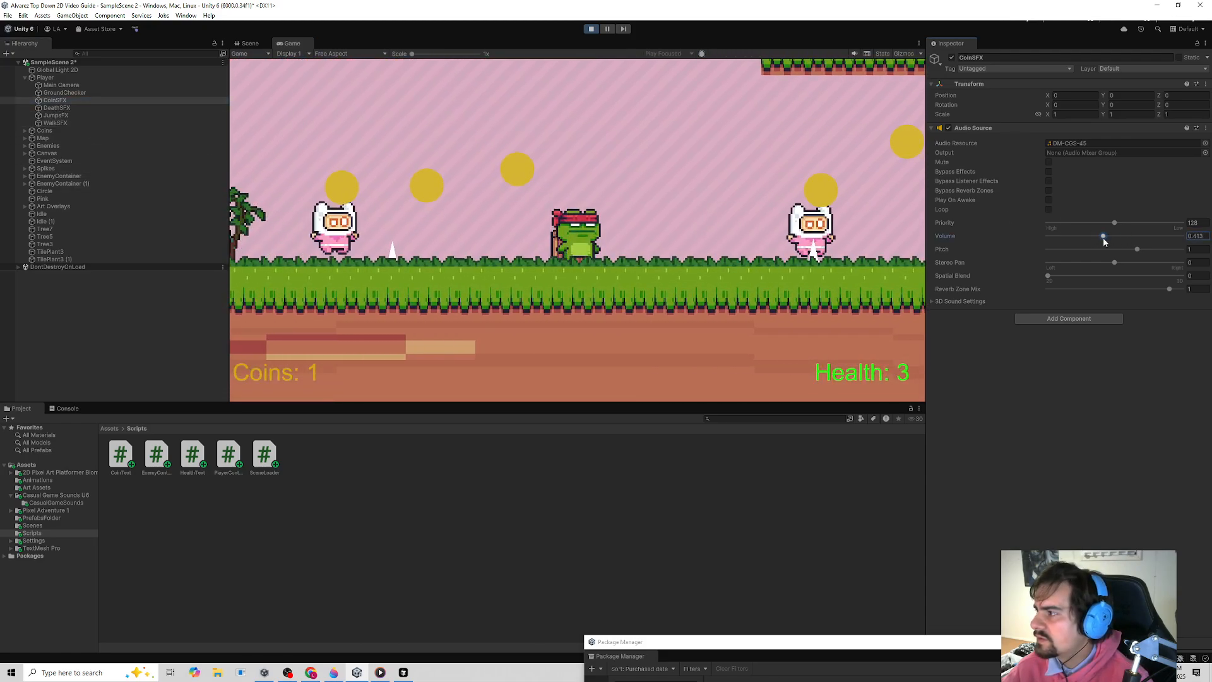
key("a")
key("space")
key("d")
- Reduce the CoinSFX volume further to about 0.131, collect more coins to check it, and exit Play mode
left_click_drag(1104, 236, 1063, 239)
left_click(735, 244)
key("a")
key("space")
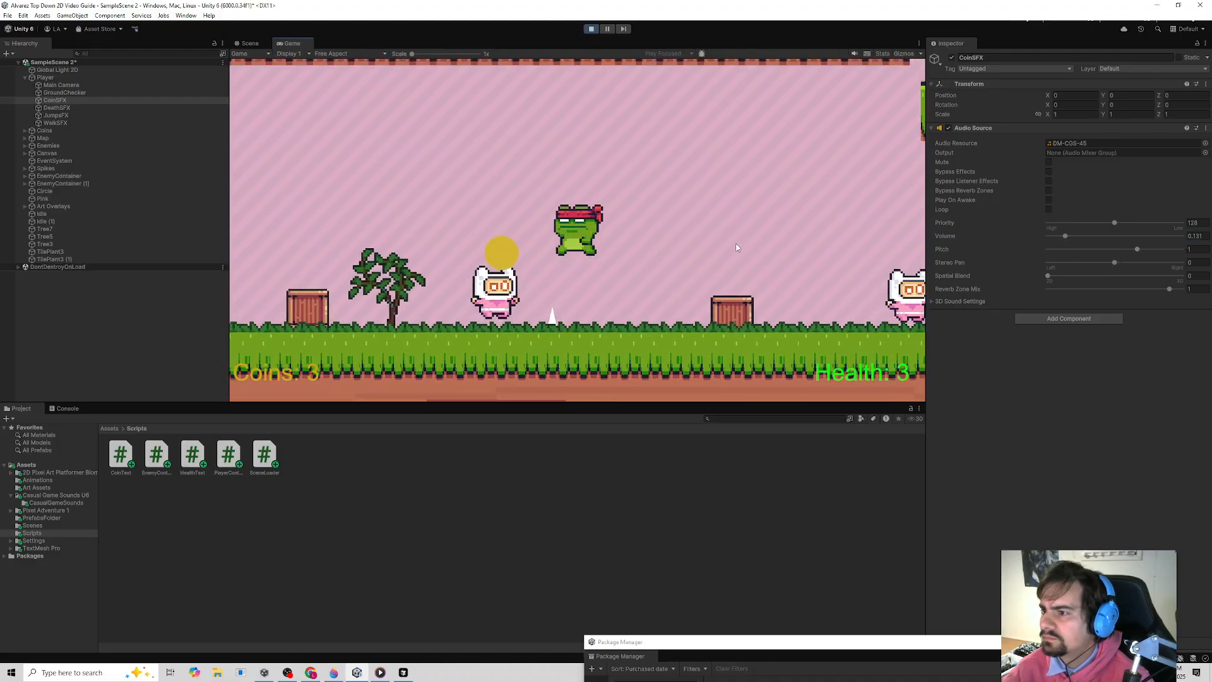
key("d")
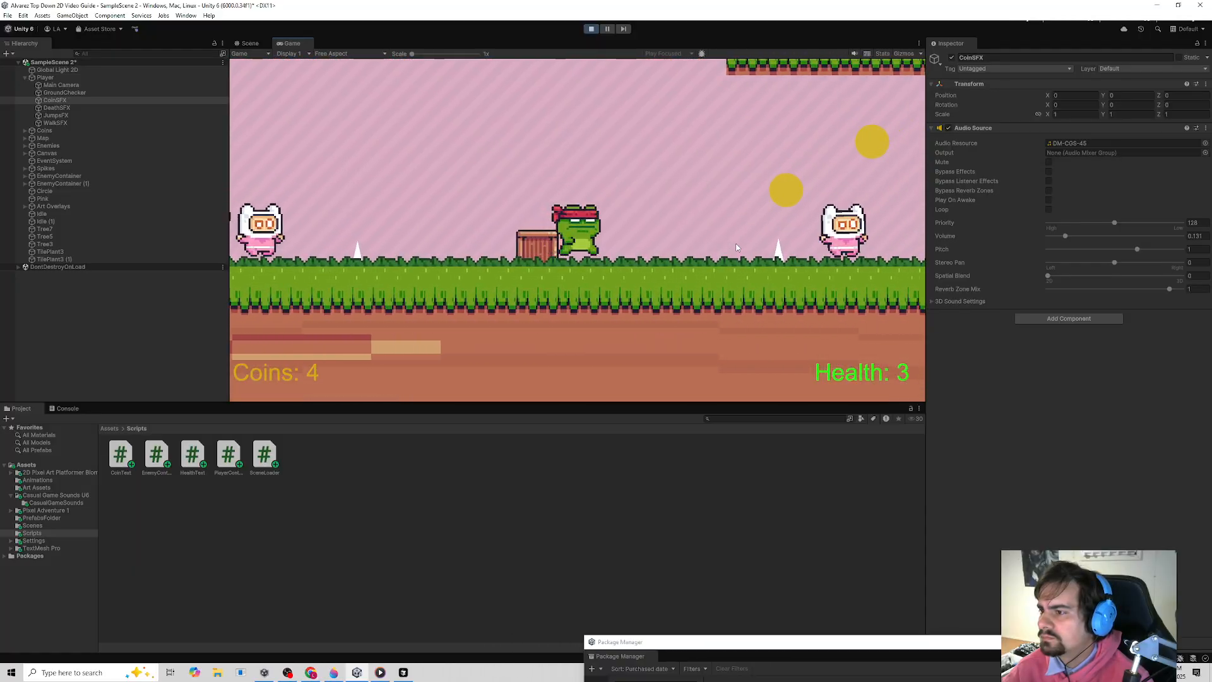
key("space")
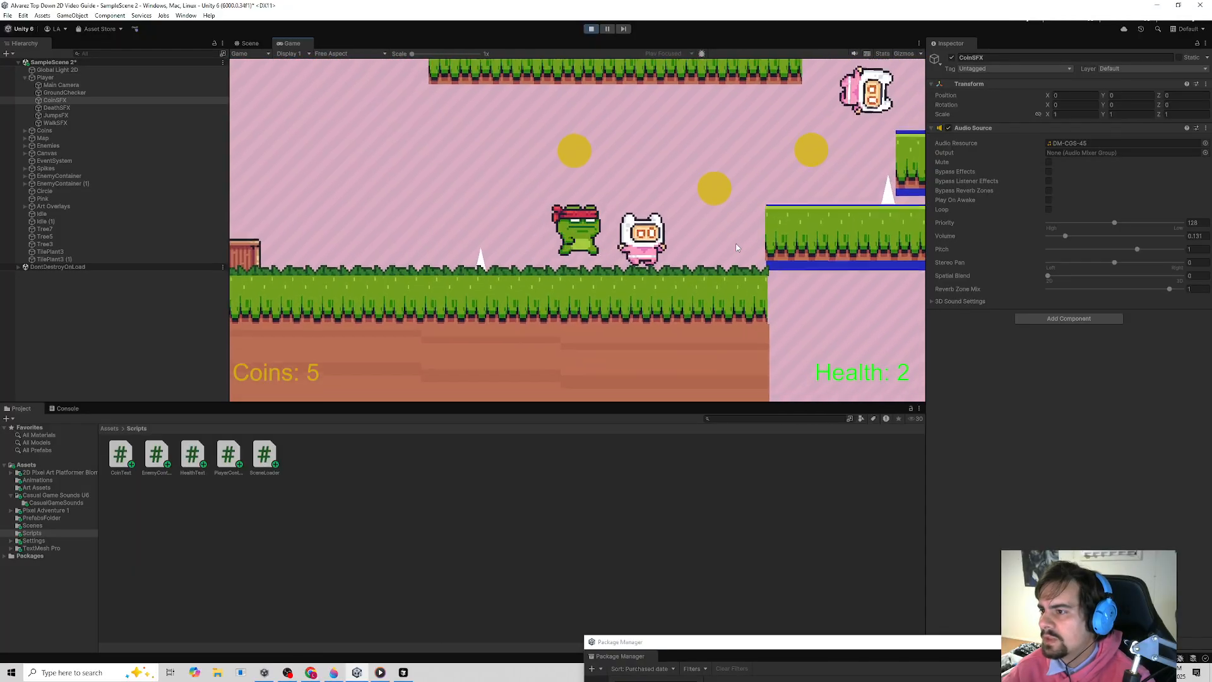
key("space")
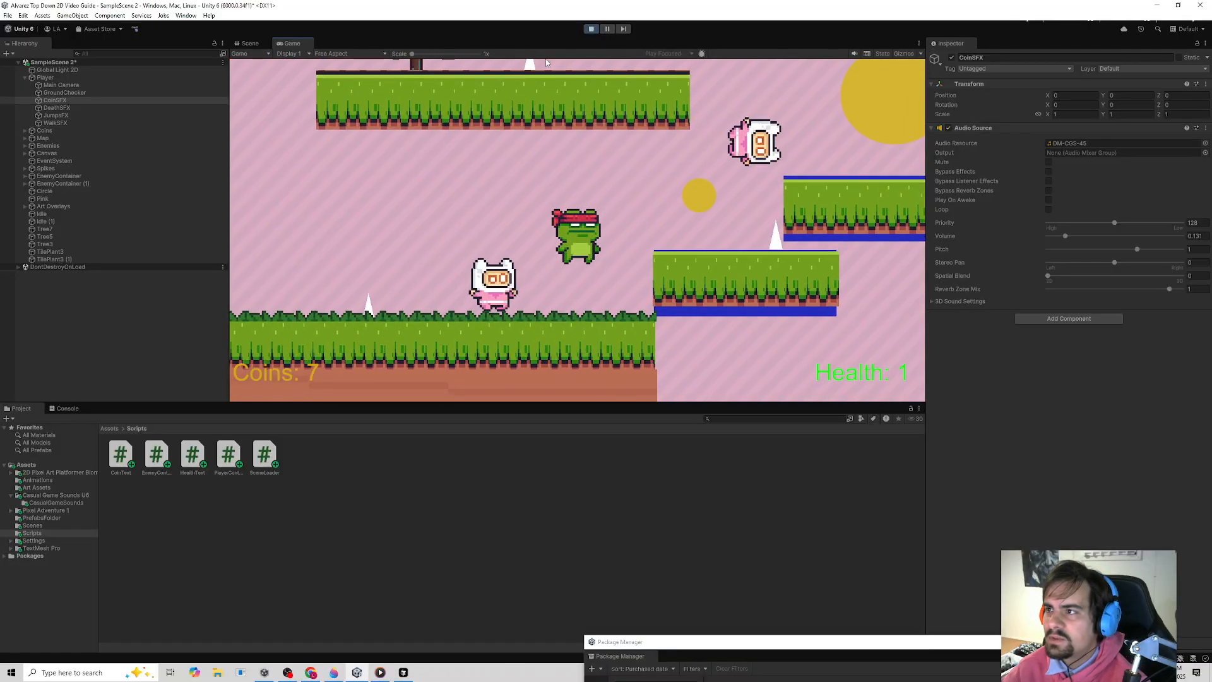
left_click(591, 29)
- Remove the walkSound playback code from both the KeyCode.A and KeyCode.D branches of Update in PlayerController.cs
key("alt+Tab")
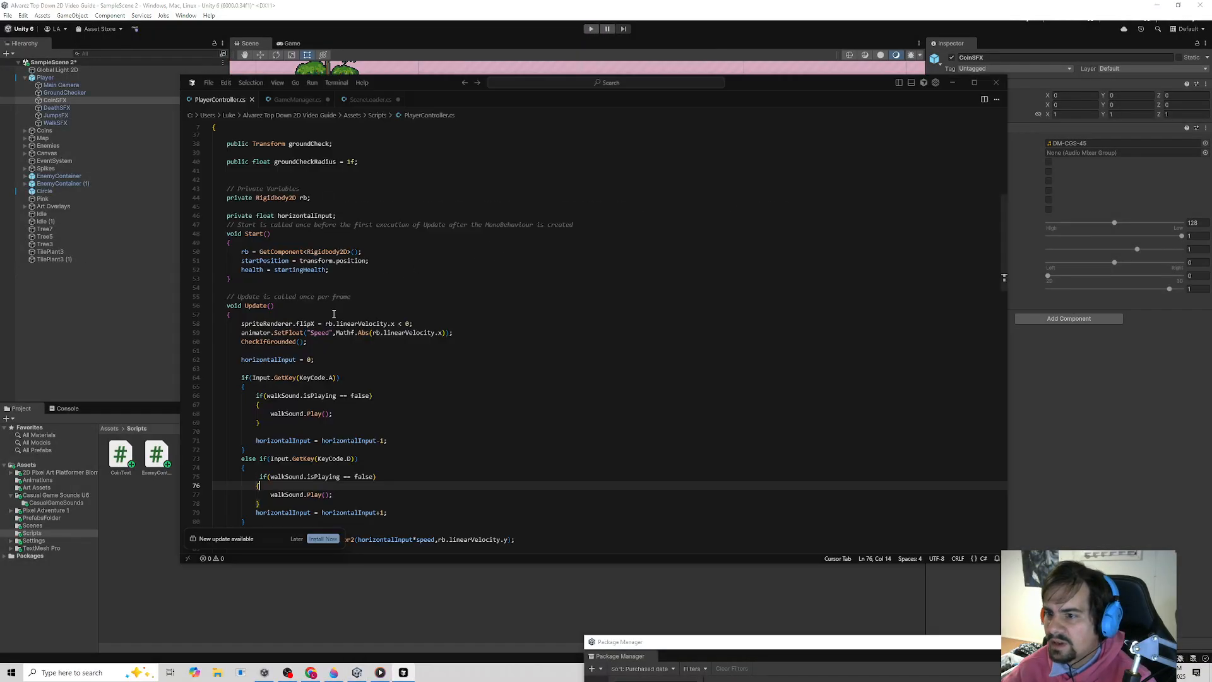
scroll(284, 461, "down", 2)
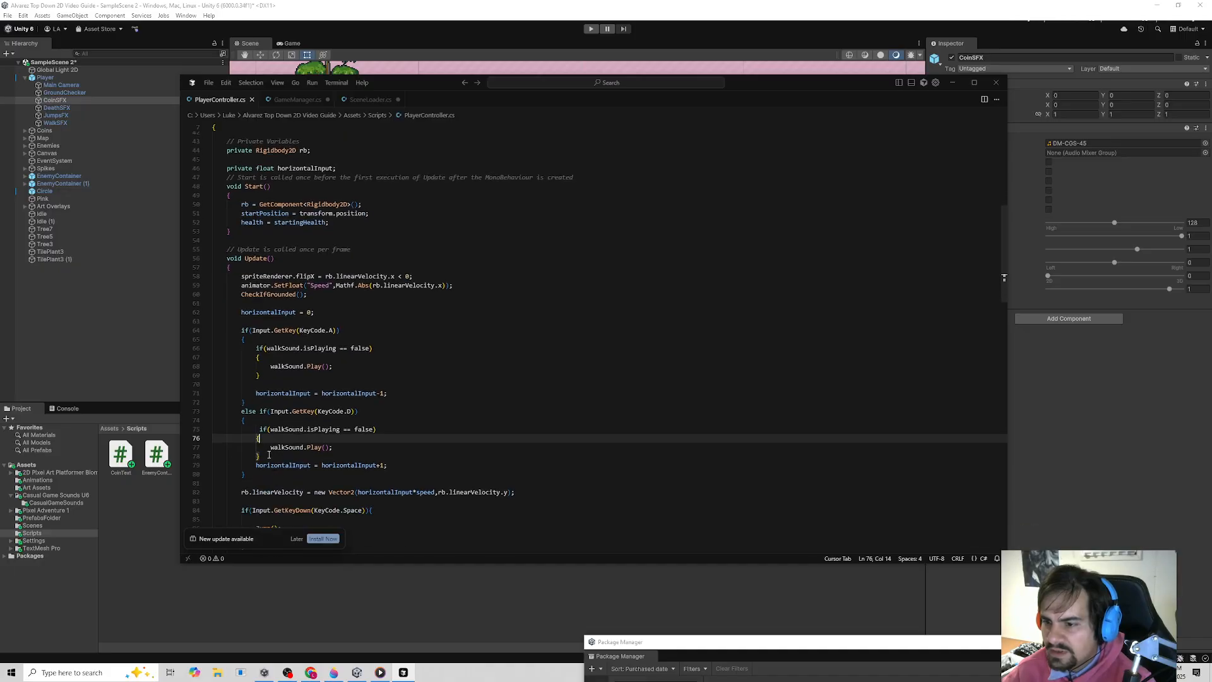
key("ctrl+z")
key("ctrl+z")
key("ctrl+z")
key("ctrl+z")
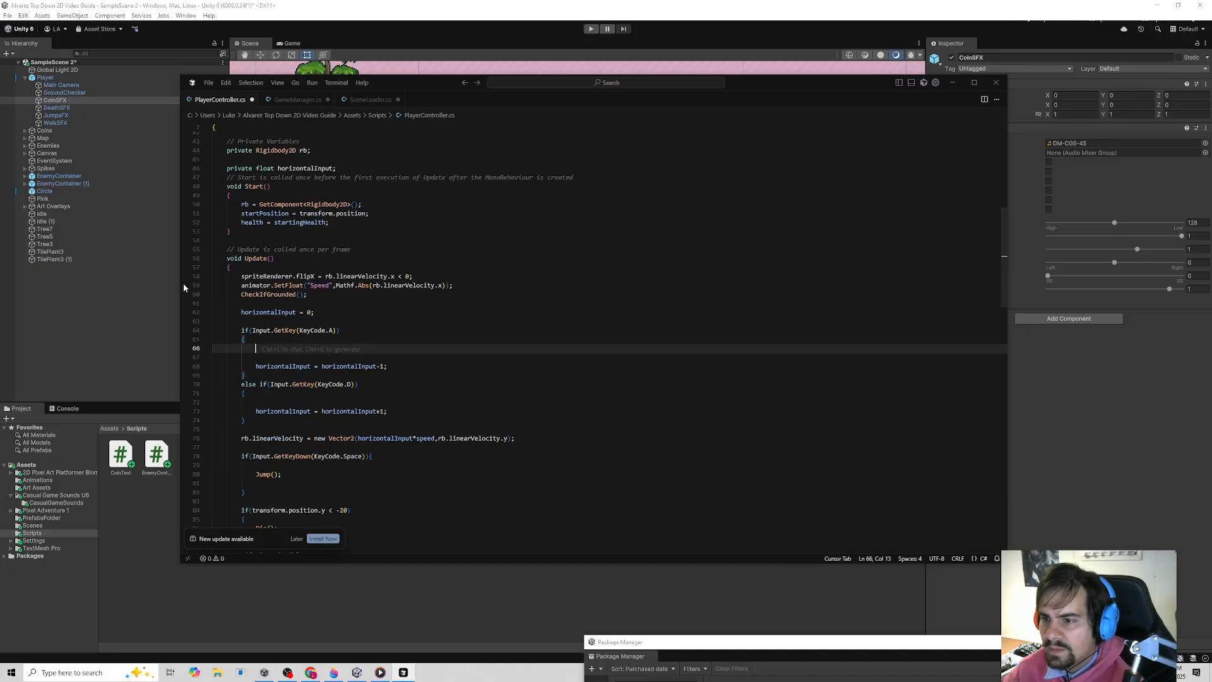
left_click(103, 101)
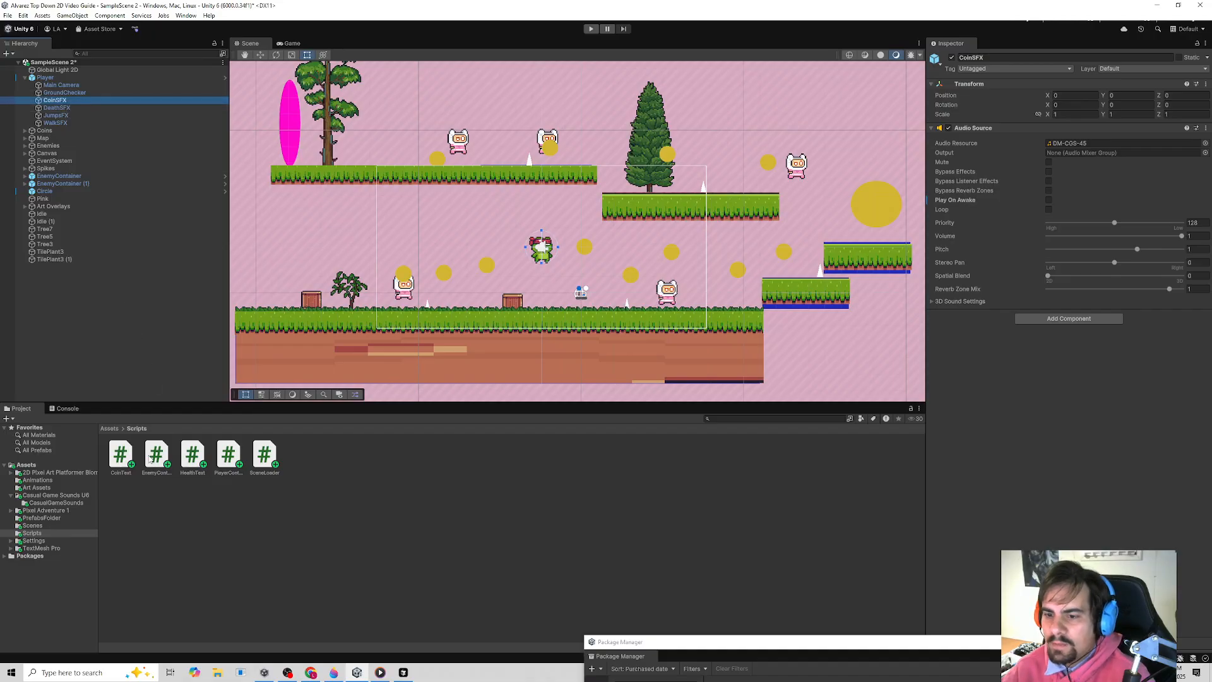
left_click(483, 234)
scroll(395, 391, "down", 5)
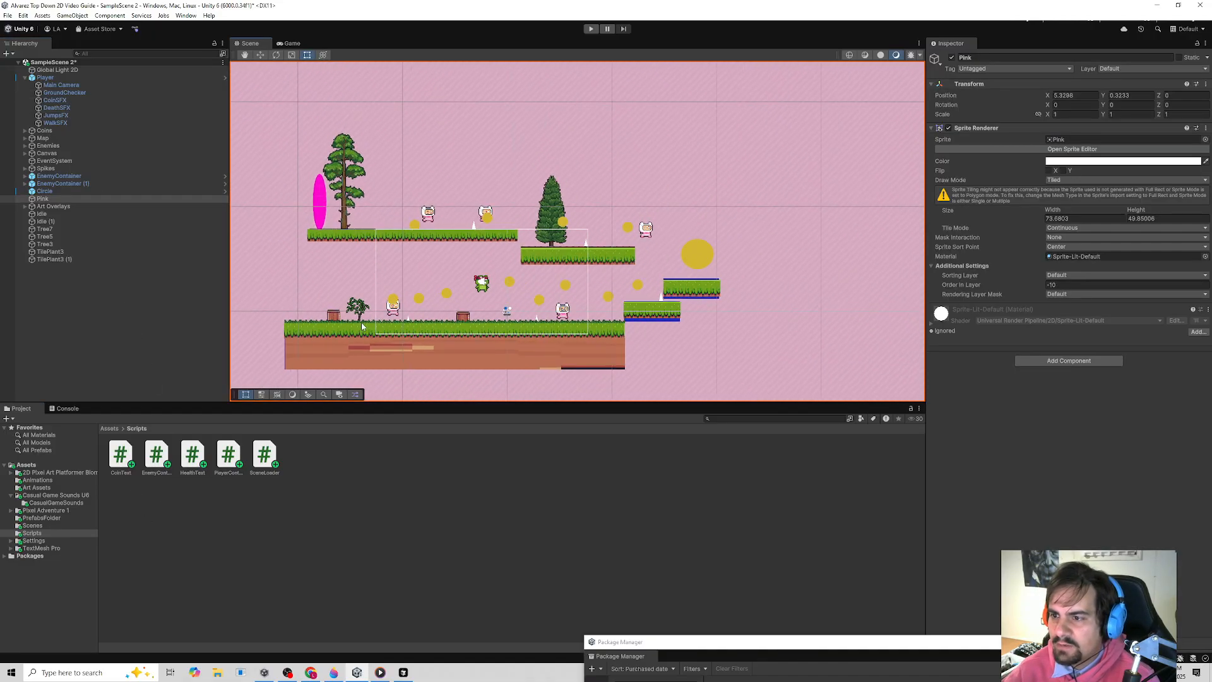
left_click(372, 278)
left_click(379, 265)
middle_click_drag(379, 265, 286, 291)
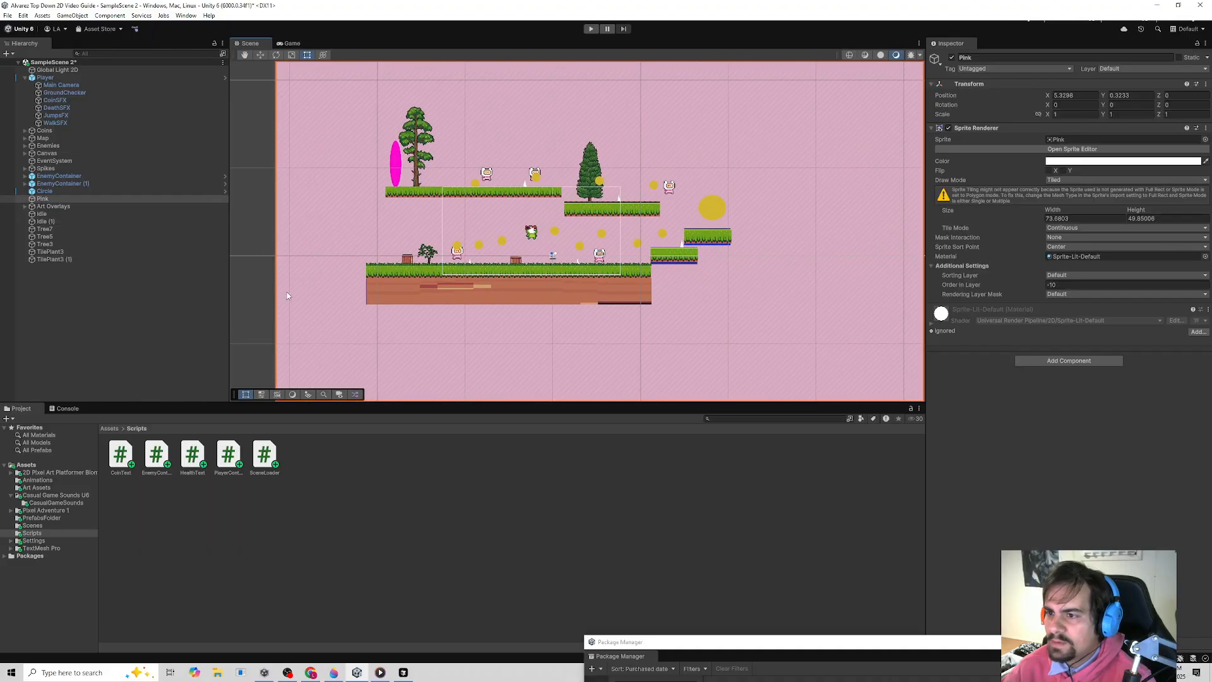
- Replace the Pink background object's sprite with Background5 from the 2D Pixel Art Platformer Biome assets
left_click(39, 495)
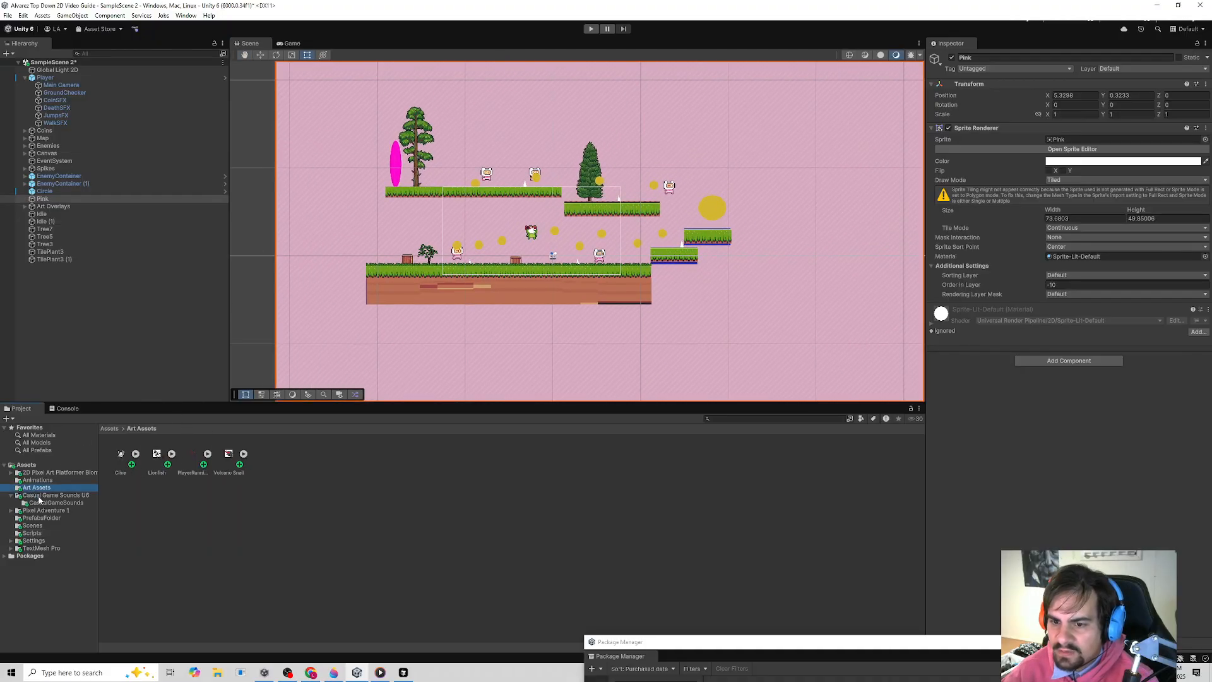
left_click(47, 504)
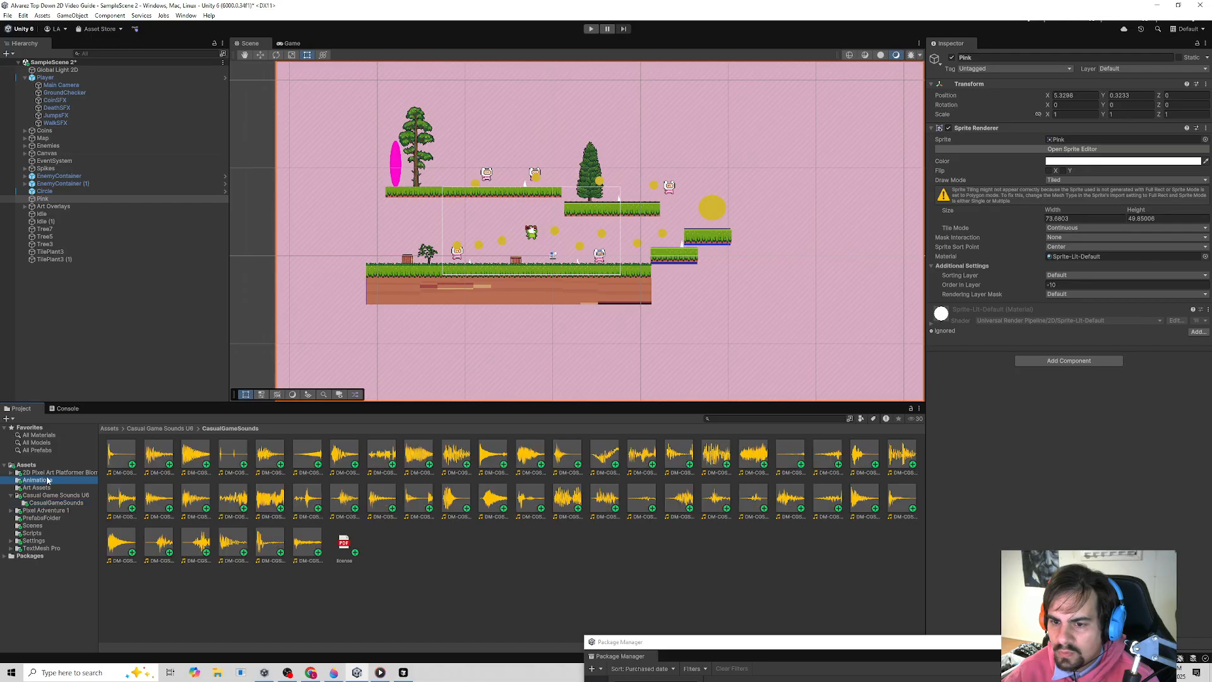
left_click(46, 474)
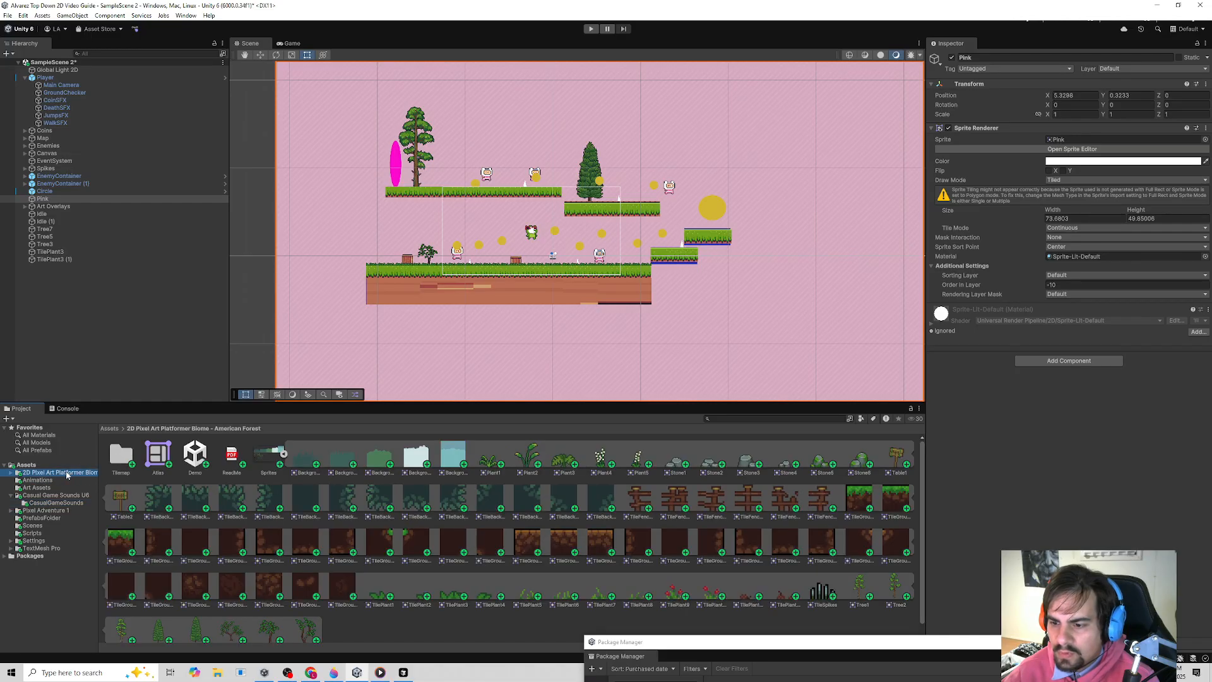
left_click_drag(449, 456, 1111, 141)
scroll(641, 339, "down", 2)
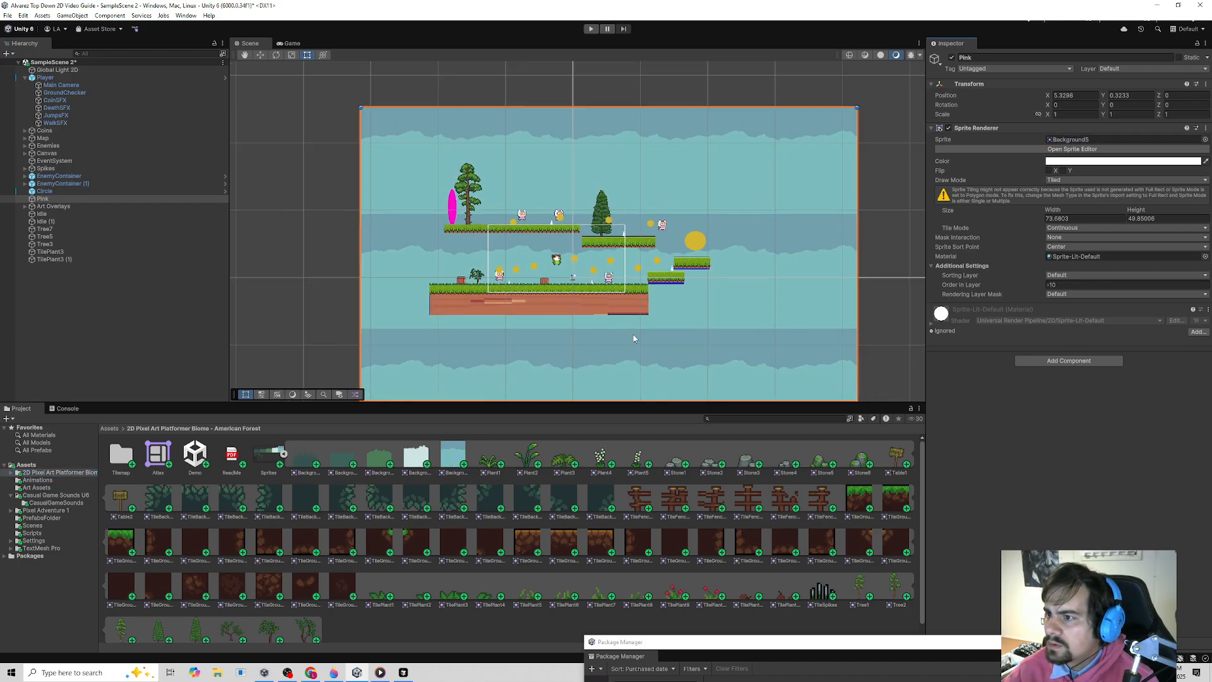
scroll(510, 319, "down", 1)
scroll(299, 274, "up", 1)
left_click(280, 272)
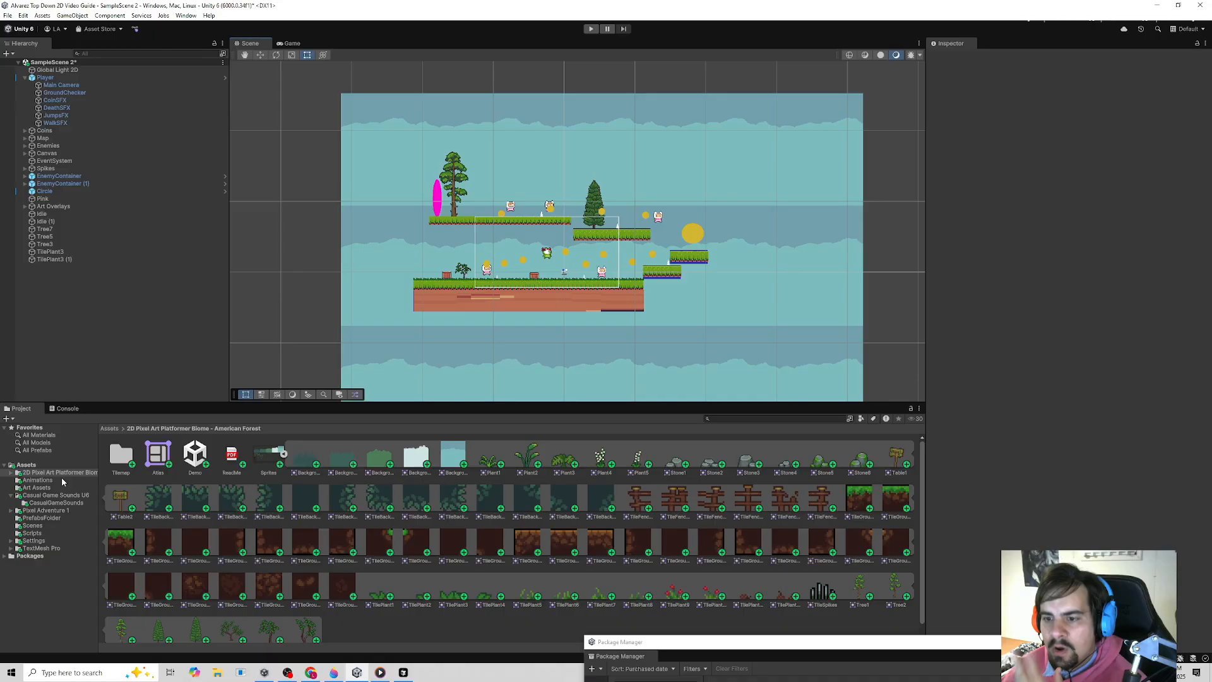
- Open the Player prefab, assign its SFX children to the matching sound fields of Player Controller, and return to the scene
left_click(14, 496)
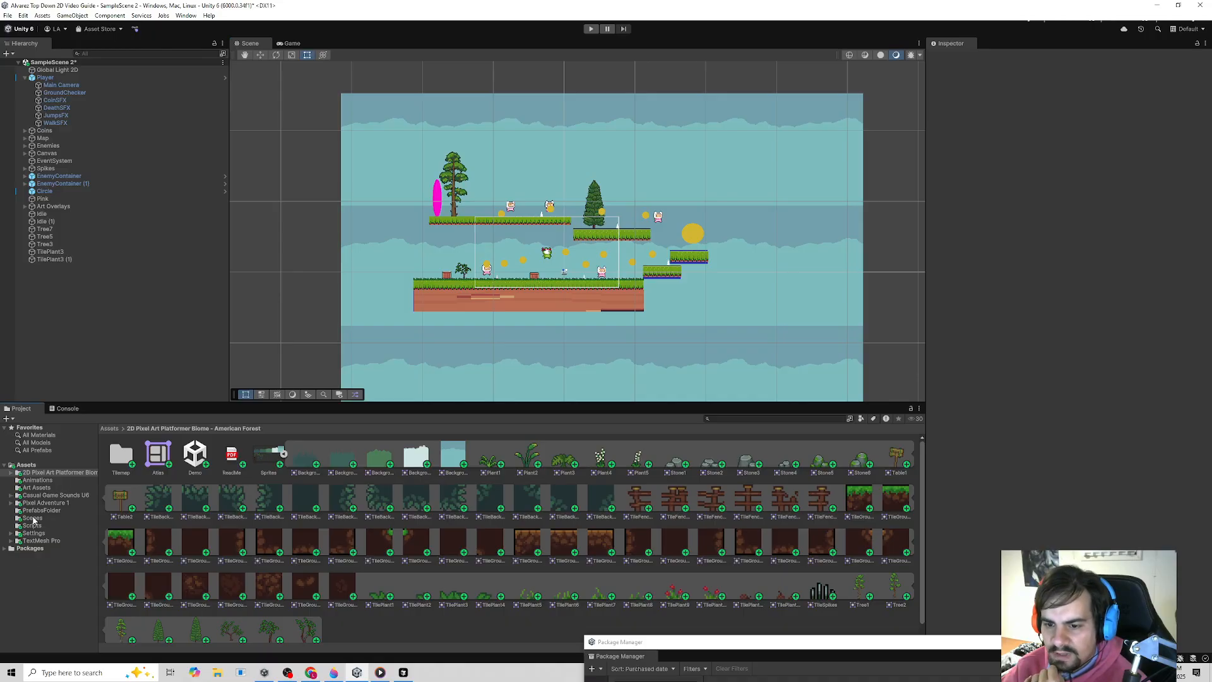
left_click(40, 510)
double_click(300, 455)
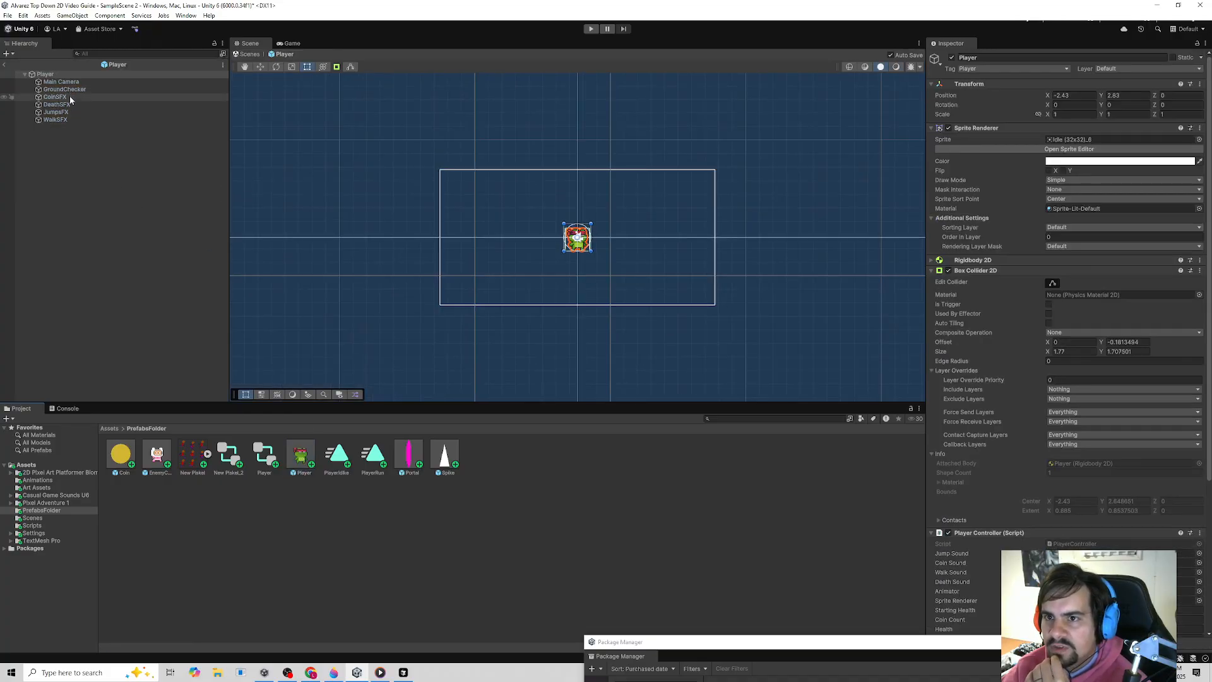
left_click(60, 75)
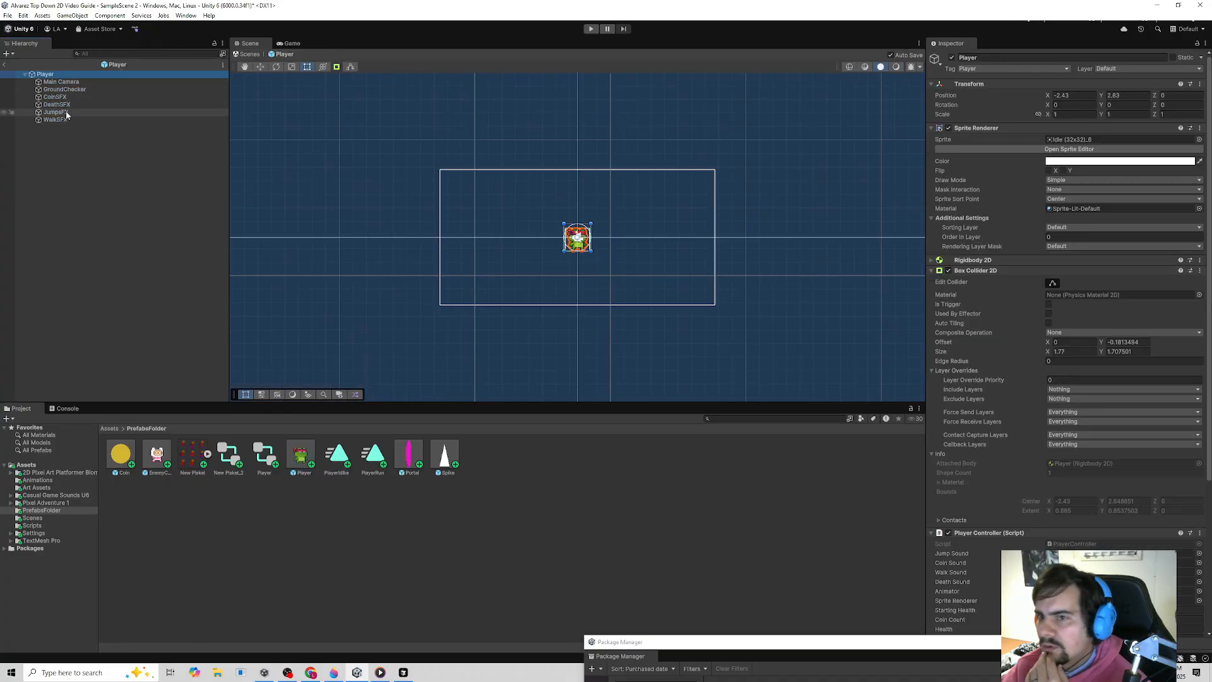
left_click_drag(63, 112, 999, 542)
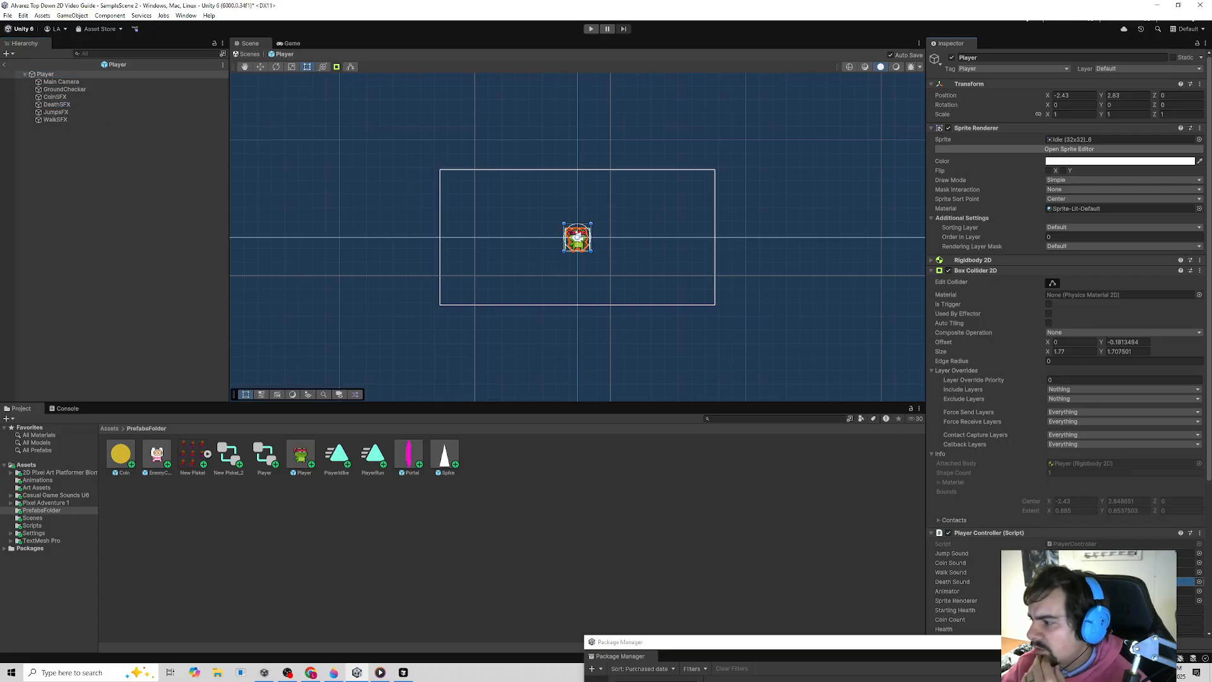
left_click_drag(68, 114, 1037, 536)
mouse_move(1074, 572)
left_mouse_down()
mouse_move(1073, 553)
mouse_move(1073, 572)
mouse_move(63, 104)
mouse_move(1054, 532)
mouse_move(1075, 563)
left_mouse_up()
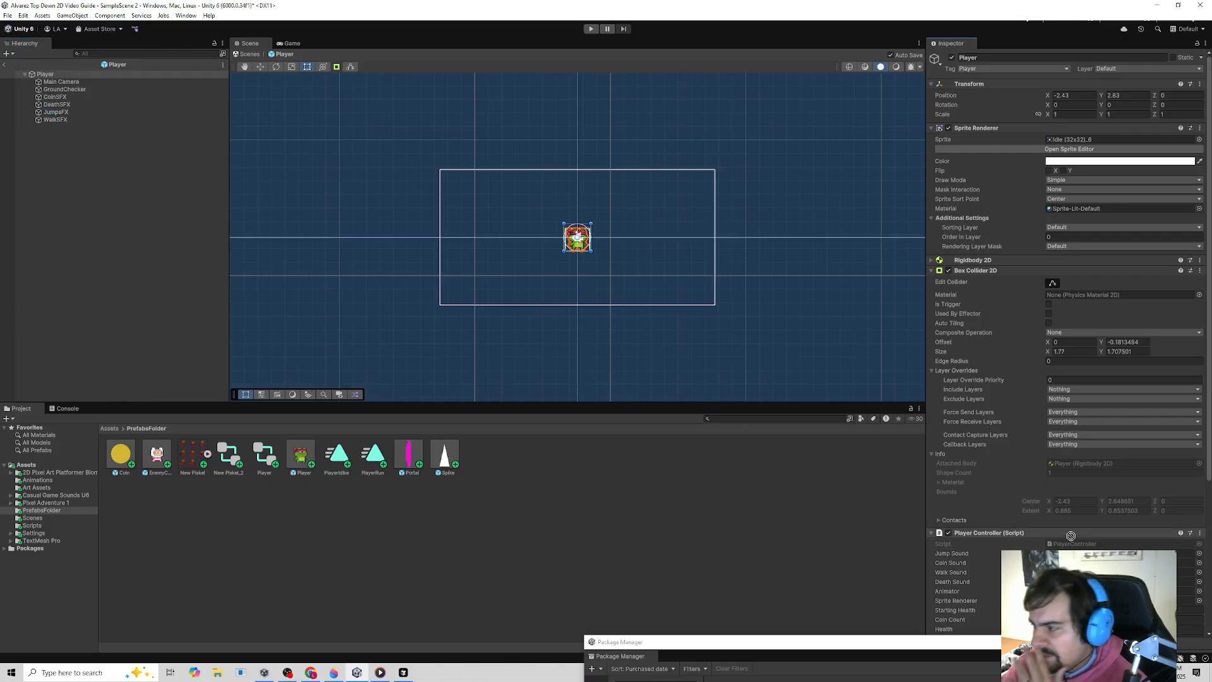
left_click(5, 64)
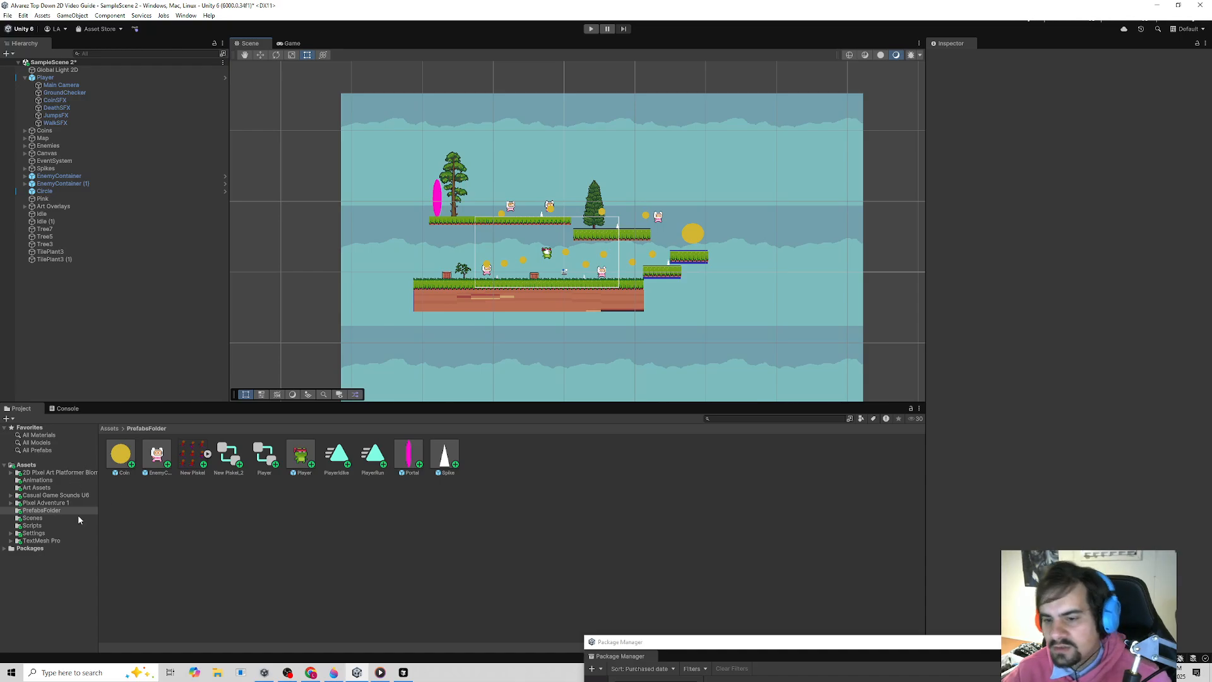
- Open SampleScene 3 from the project's Scenes folder
left_click(33, 519)
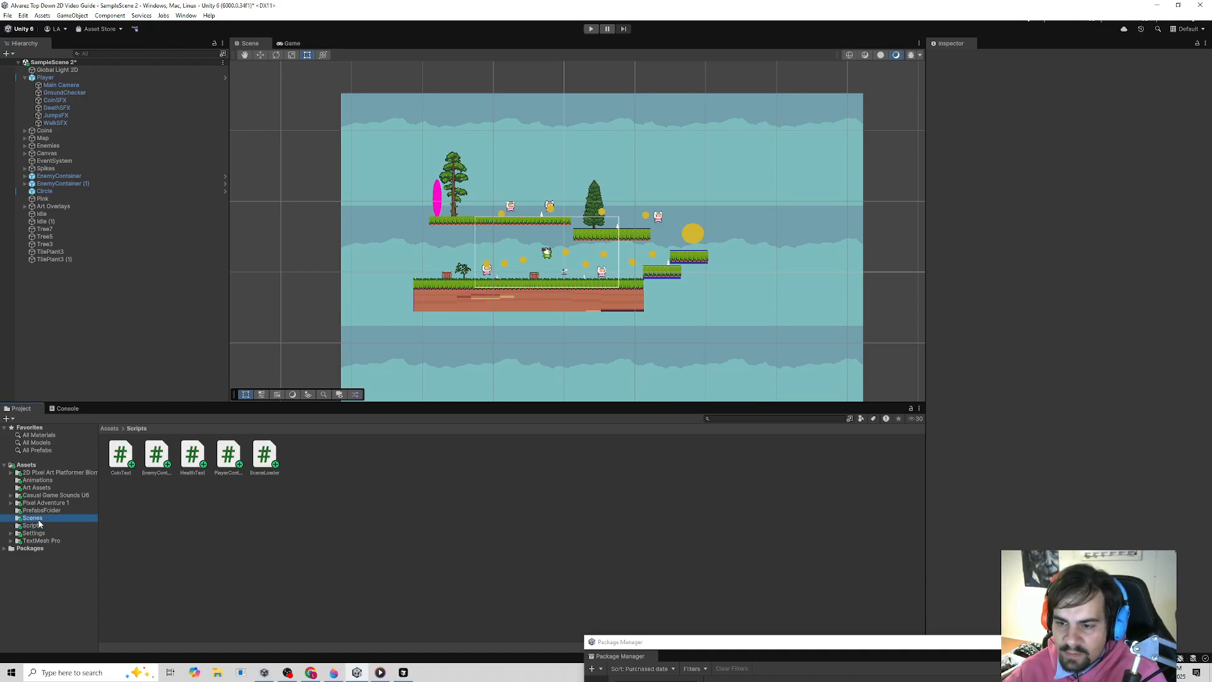
double_click(192, 454)
left_click(594, 358)
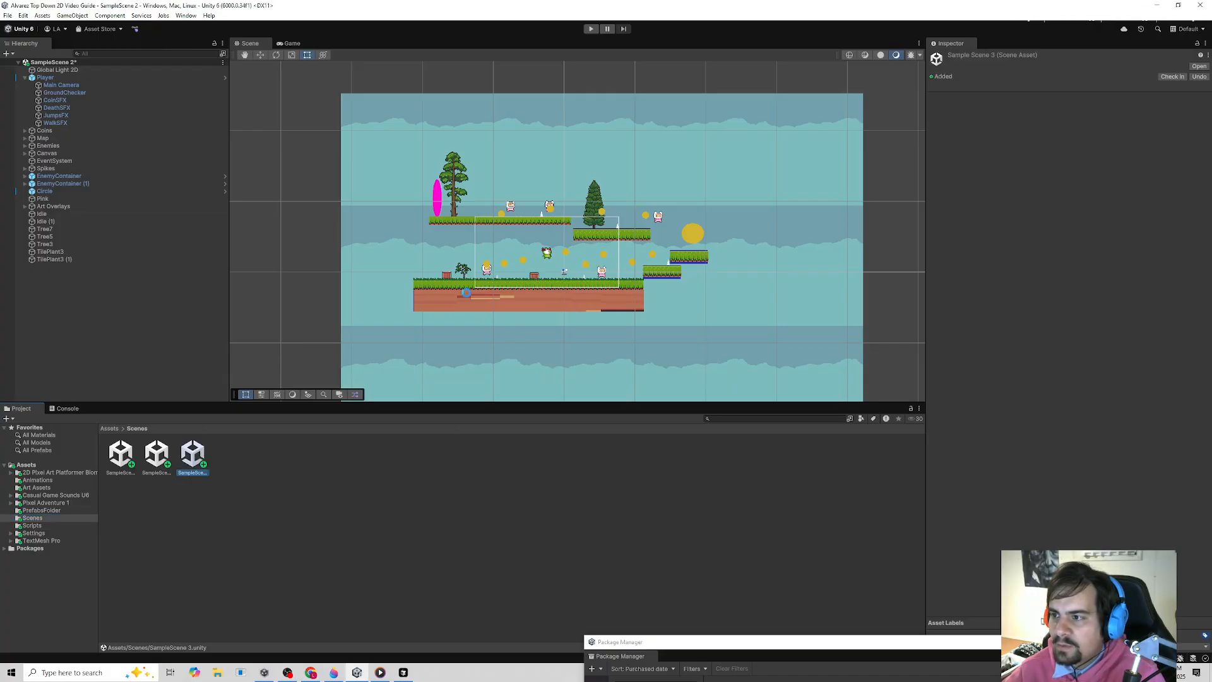
- Delete the old player in SampleScene 3 and place the Player prefab above the lower platform
scroll(556, 237, "up", 5)
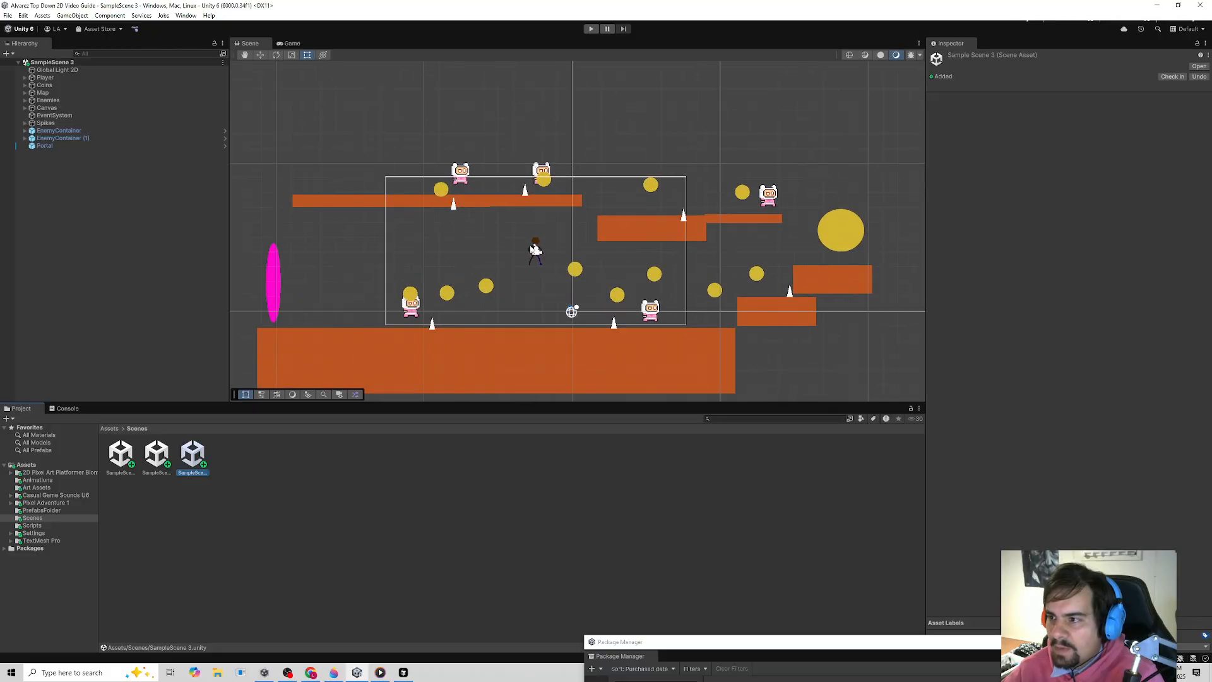
left_click(538, 241)
key("Delete")
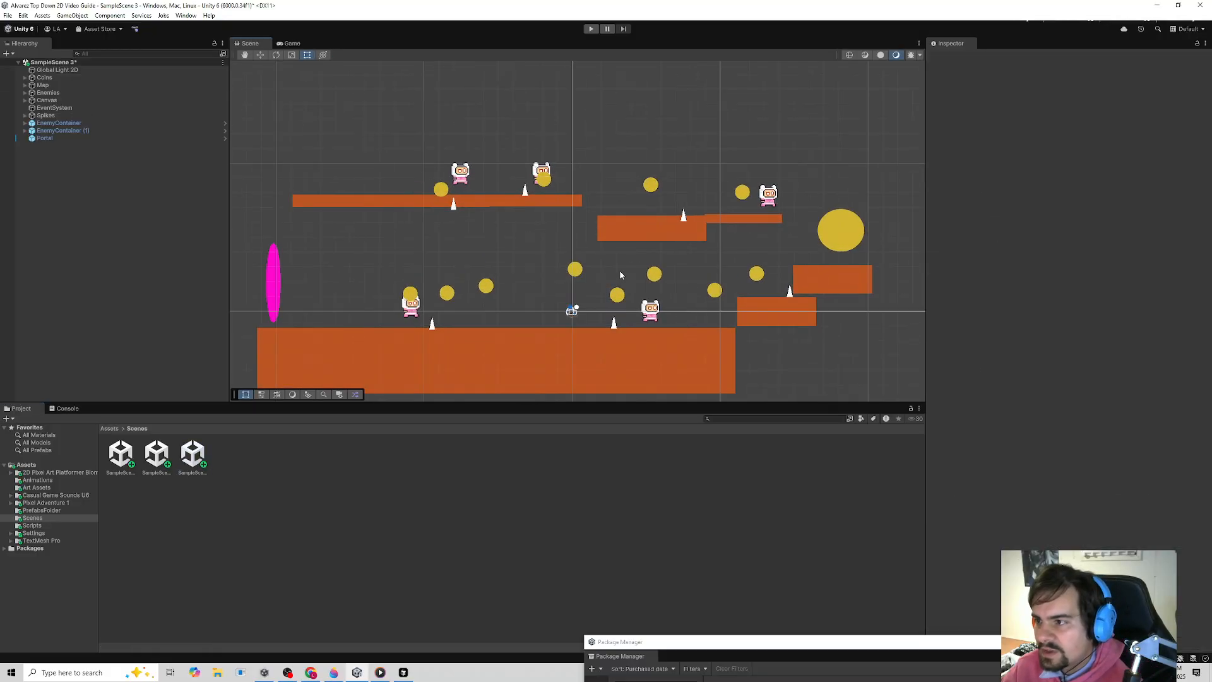
left_click(35, 513)
left_click_drag(297, 470, 532, 297)
- Check the new Player's sound assignments in Player Controller and test the scene in Play mode by walking left
left_click(25, 146)
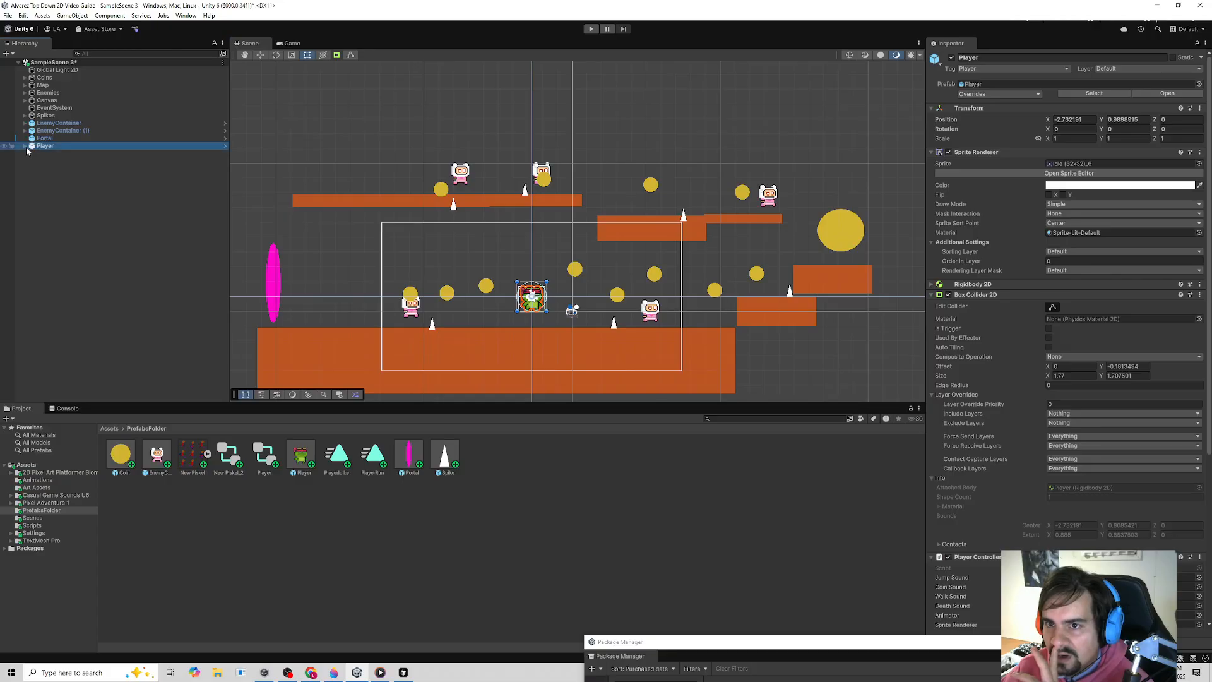
scroll(1086, 461, "down", 5)
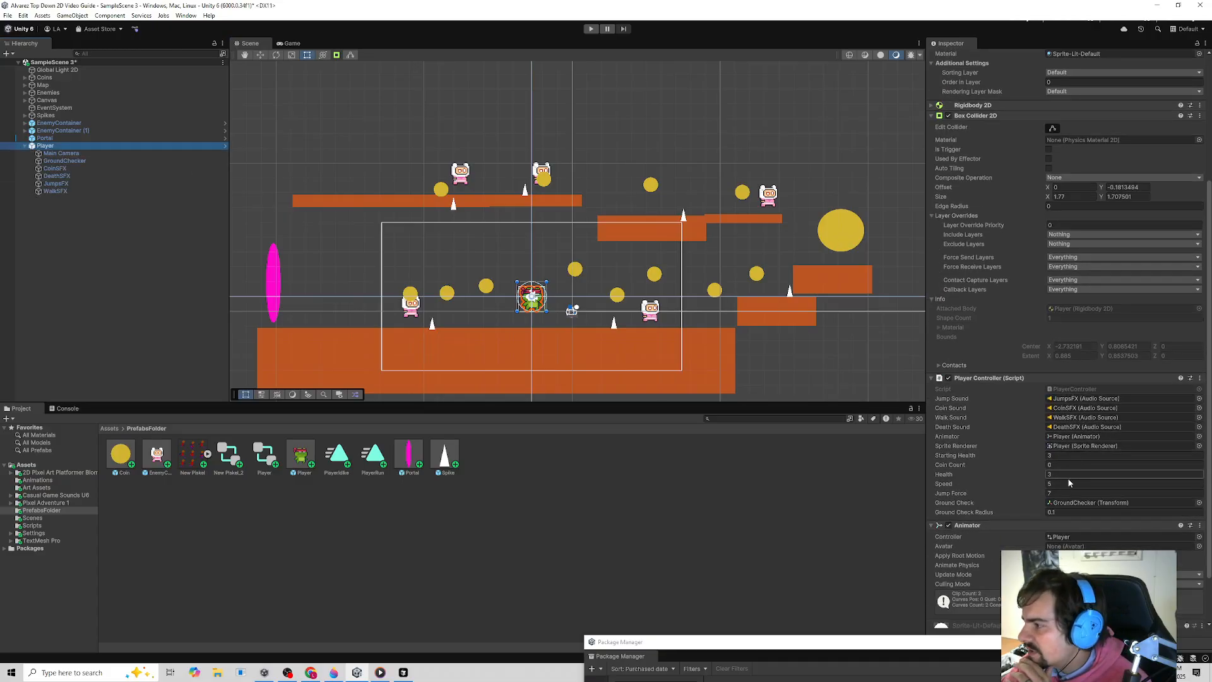
left_click(590, 30)
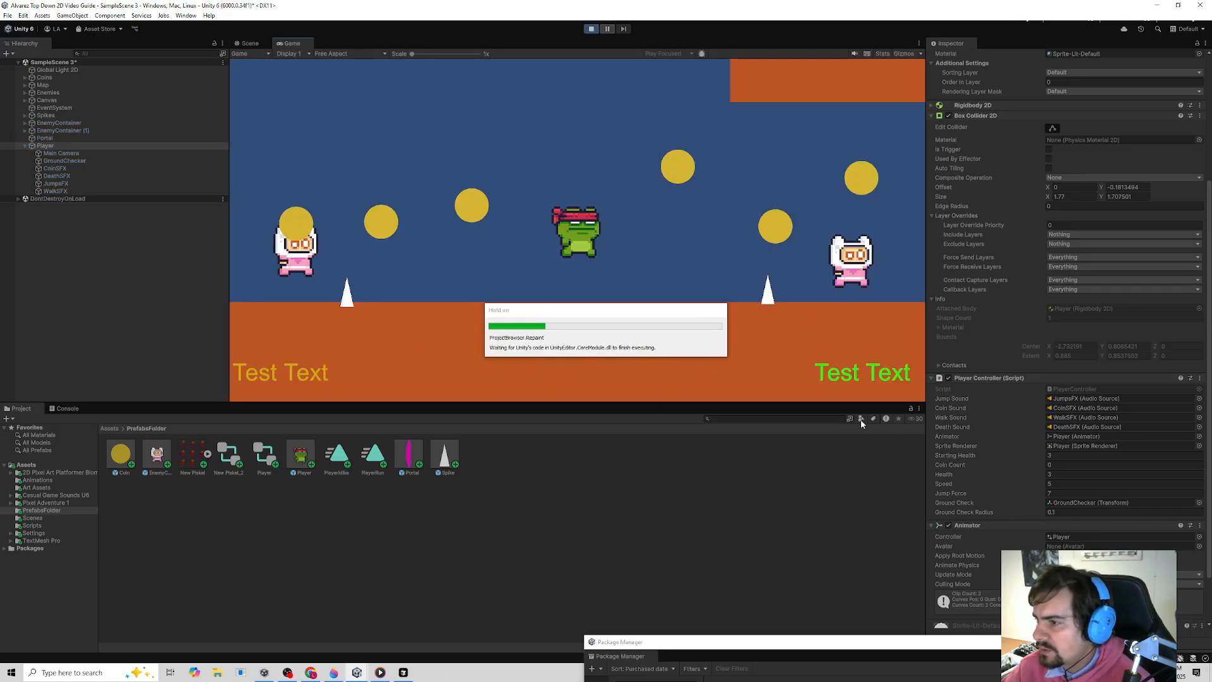
key("a")
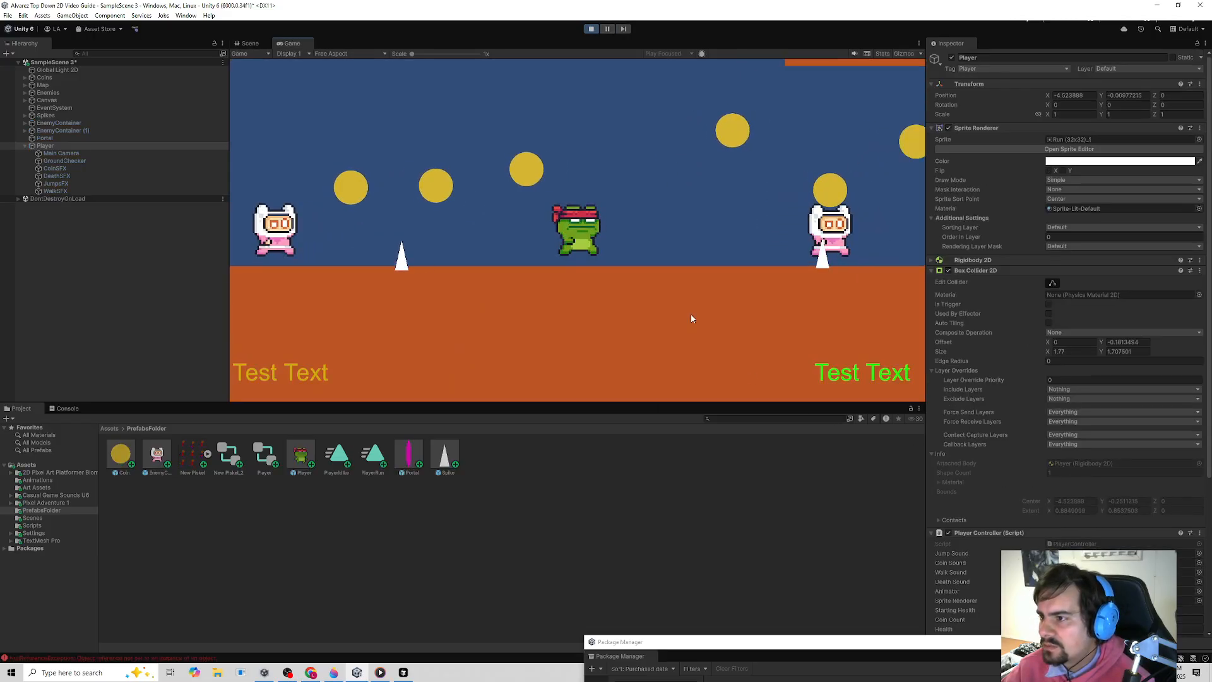
left_click(591, 29)
- Turn off Play On Awake for the scene Player's CoinSFX, DeathSFX, JumpsFX and WalkSFX and test it in Play mode
left_click(56, 168)
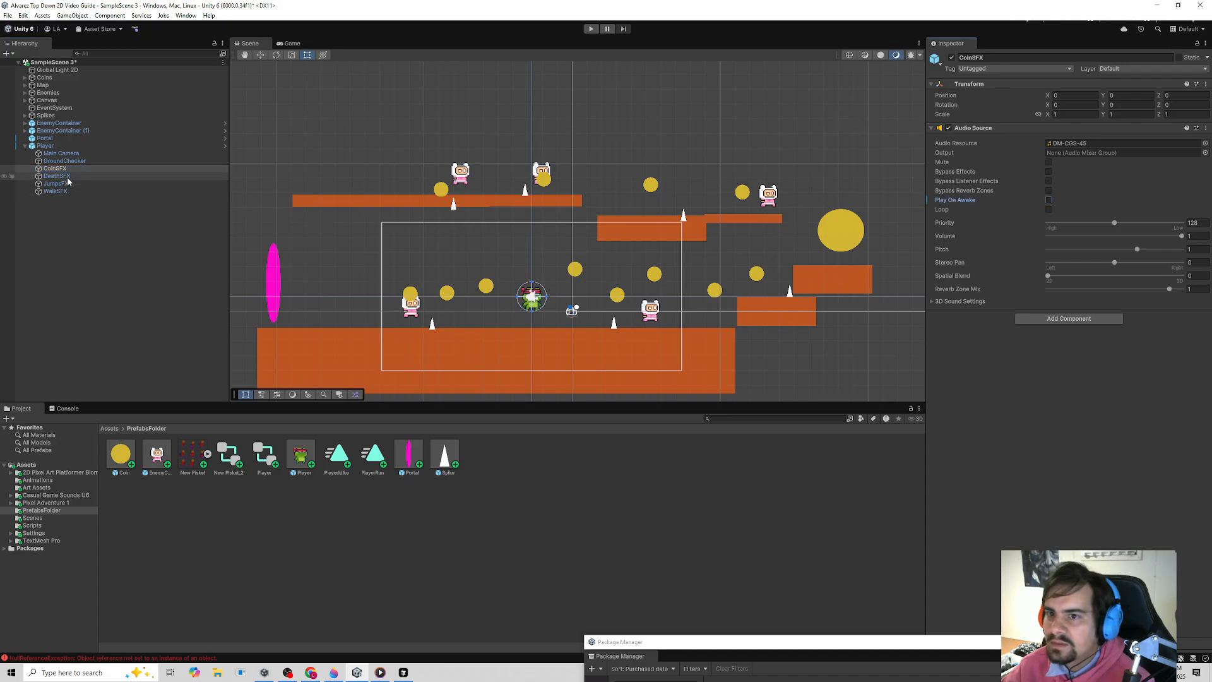
left_click(187, 192, "shift")
left_click(1049, 200)
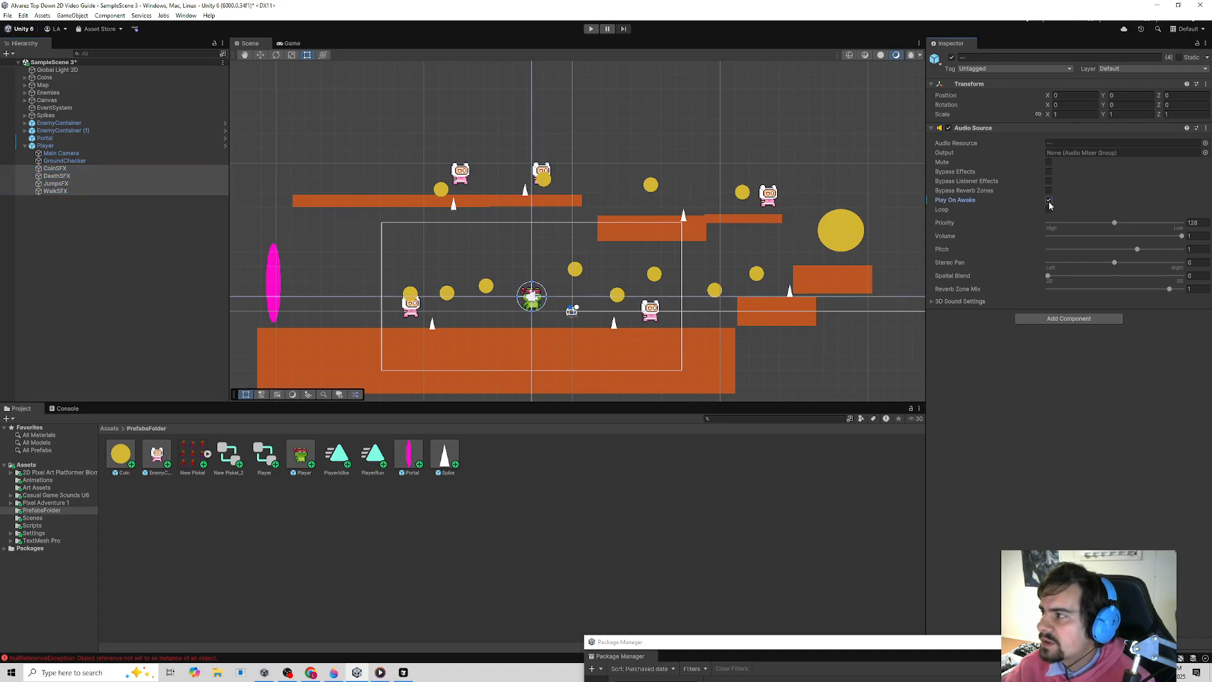
left_click(591, 29)
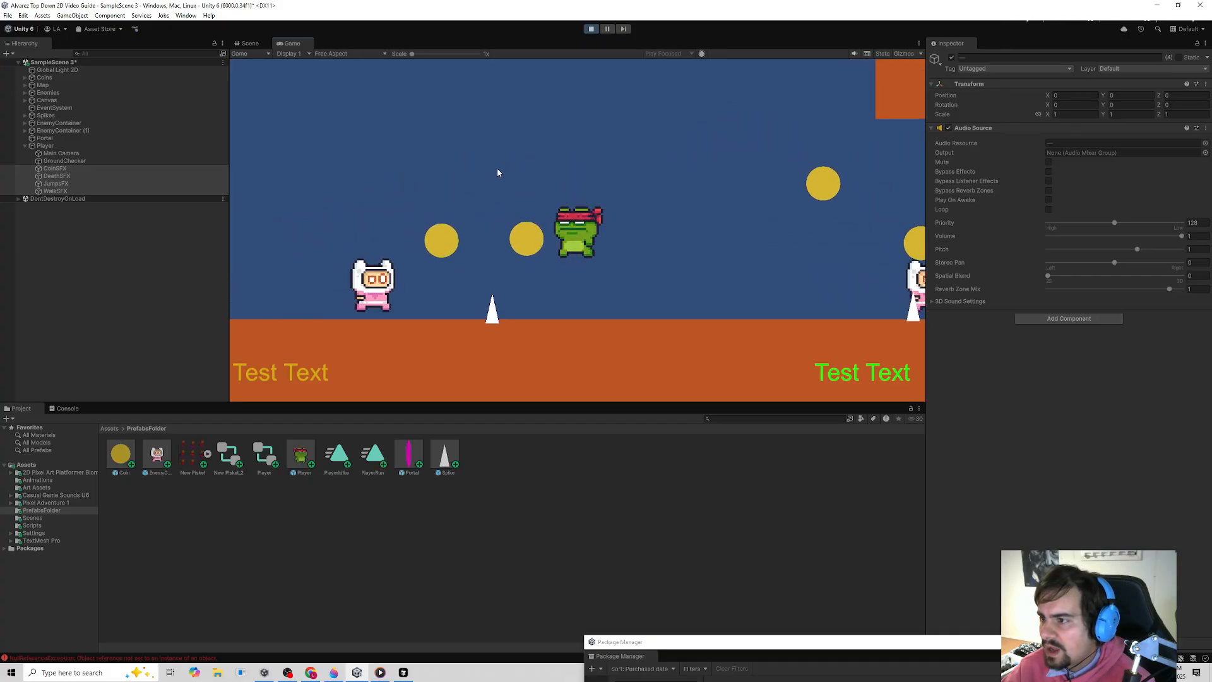
left_click(591, 28)
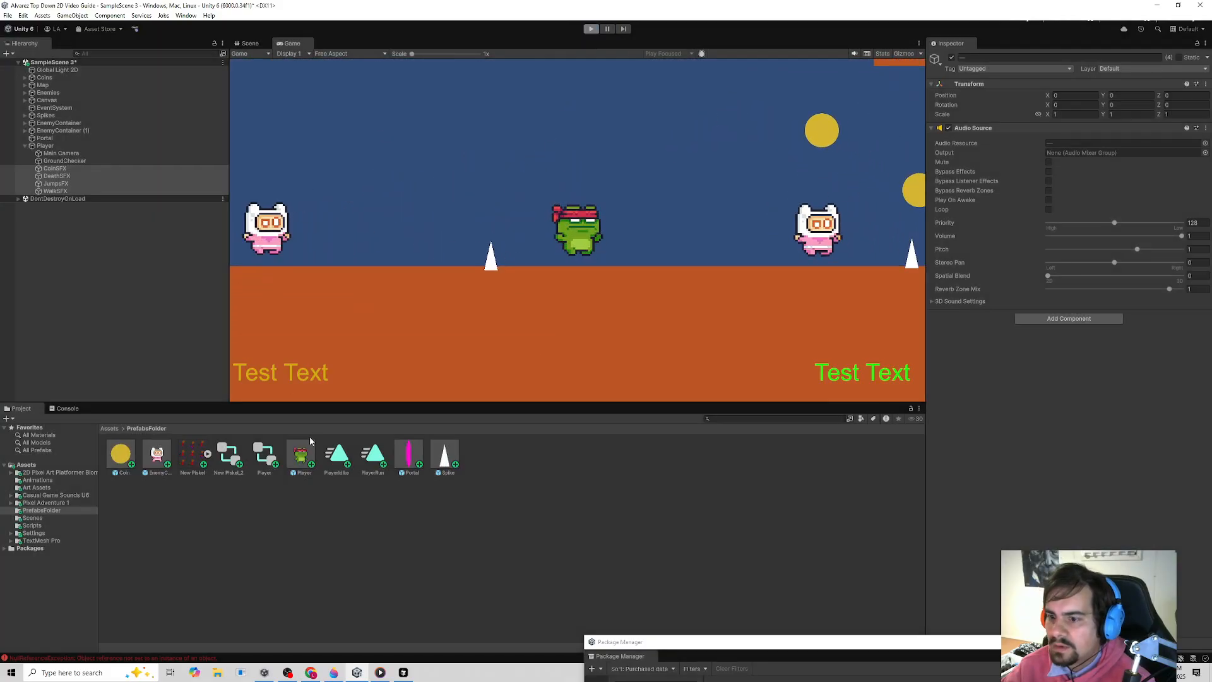
- Open the Player prefab and lower the WalkSFX volume to about 0.057
double_click(300, 453)
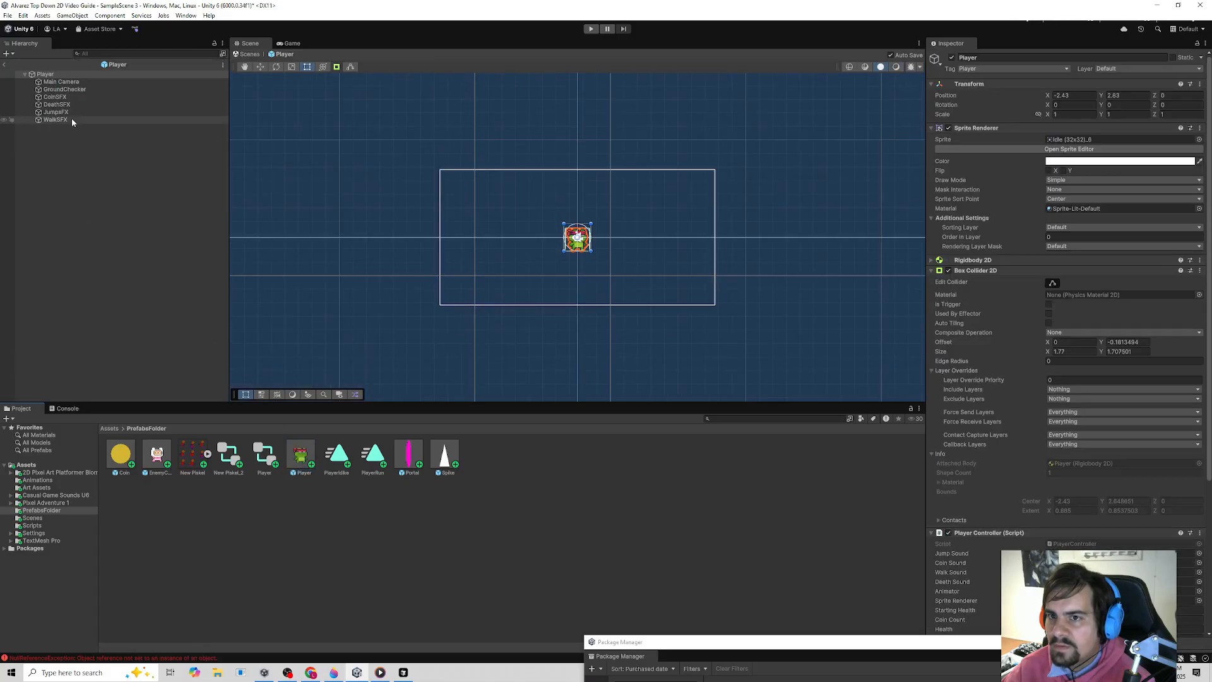
left_click(70, 118)
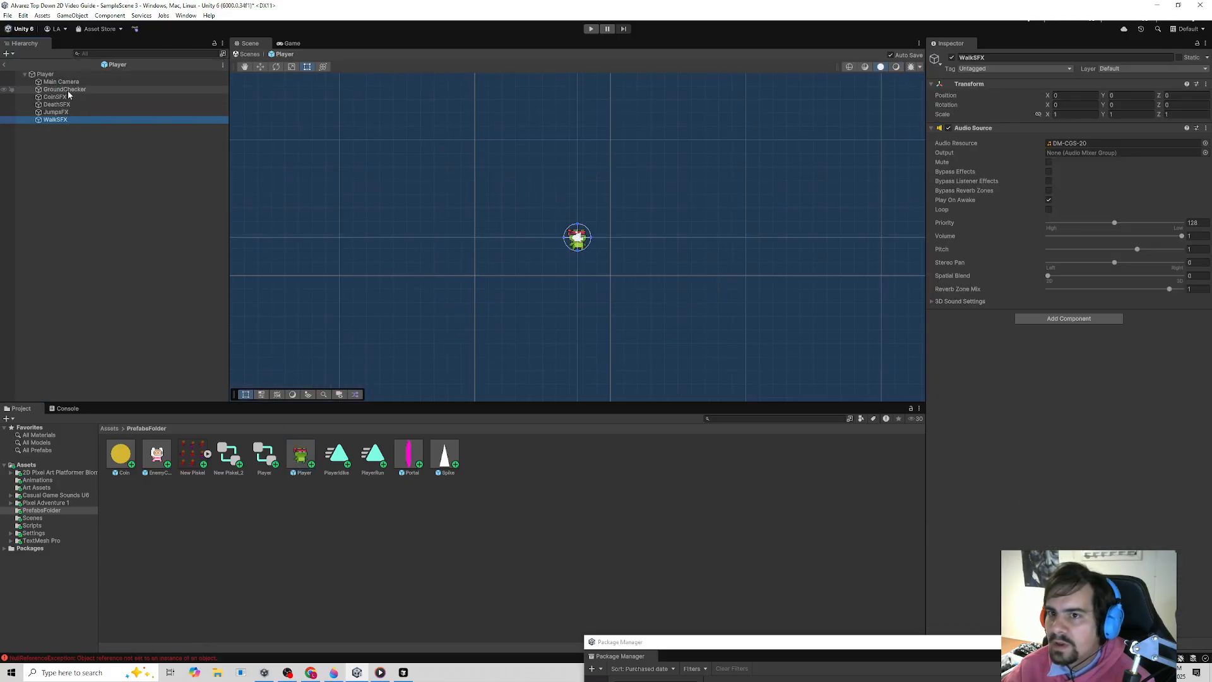
left_click(57, 97, "shift")
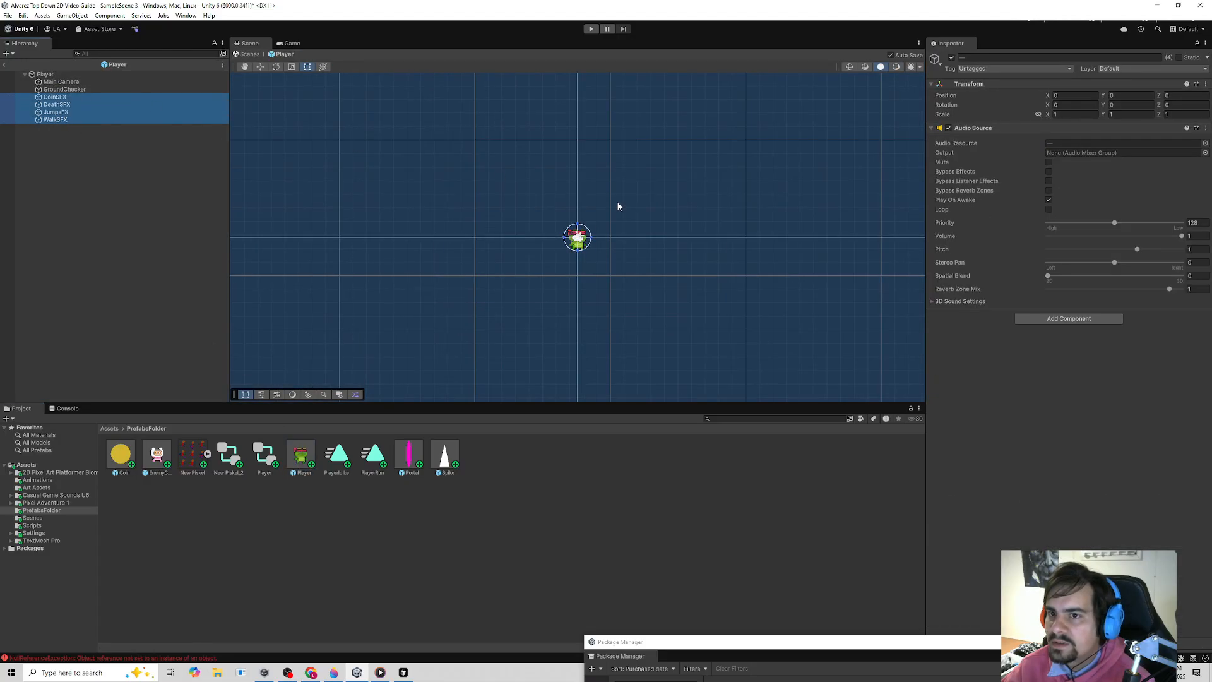
left_click(66, 121)
left_click_drag(1115, 238, 1055, 236)
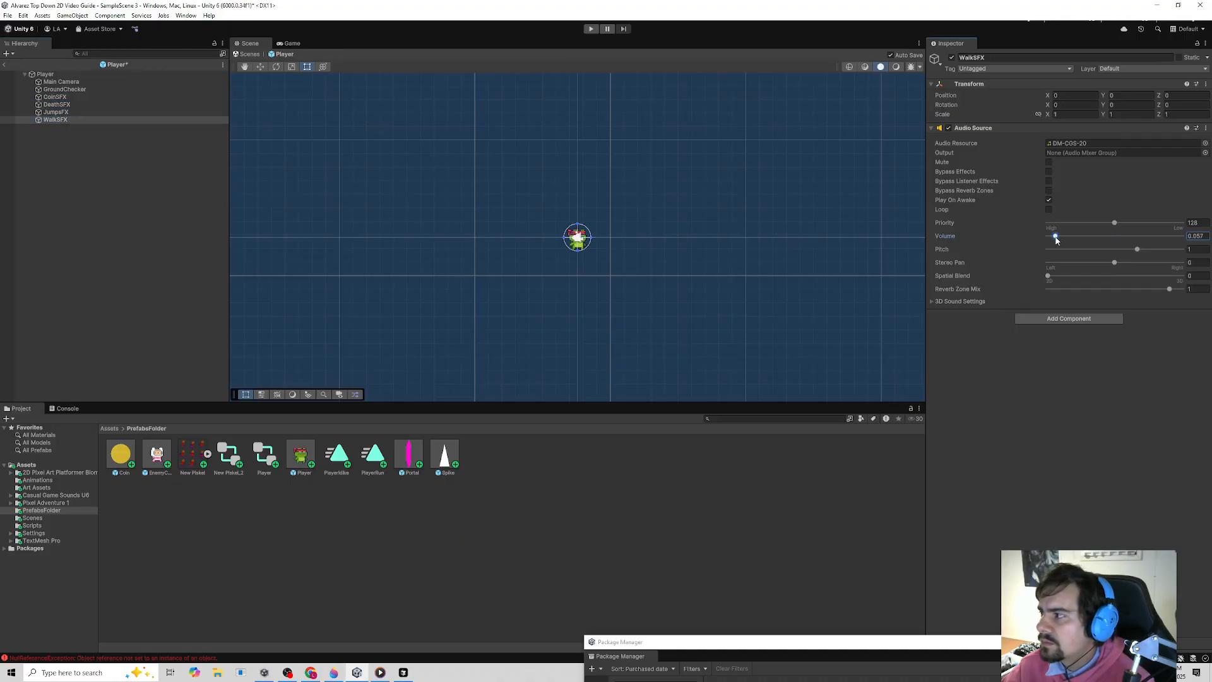
- Lower the volume of the prefab's CoinSFX, DeathSFX and JumpsFX together to about 0.219
left_click(56, 96)
left_click(55, 111, "shift")
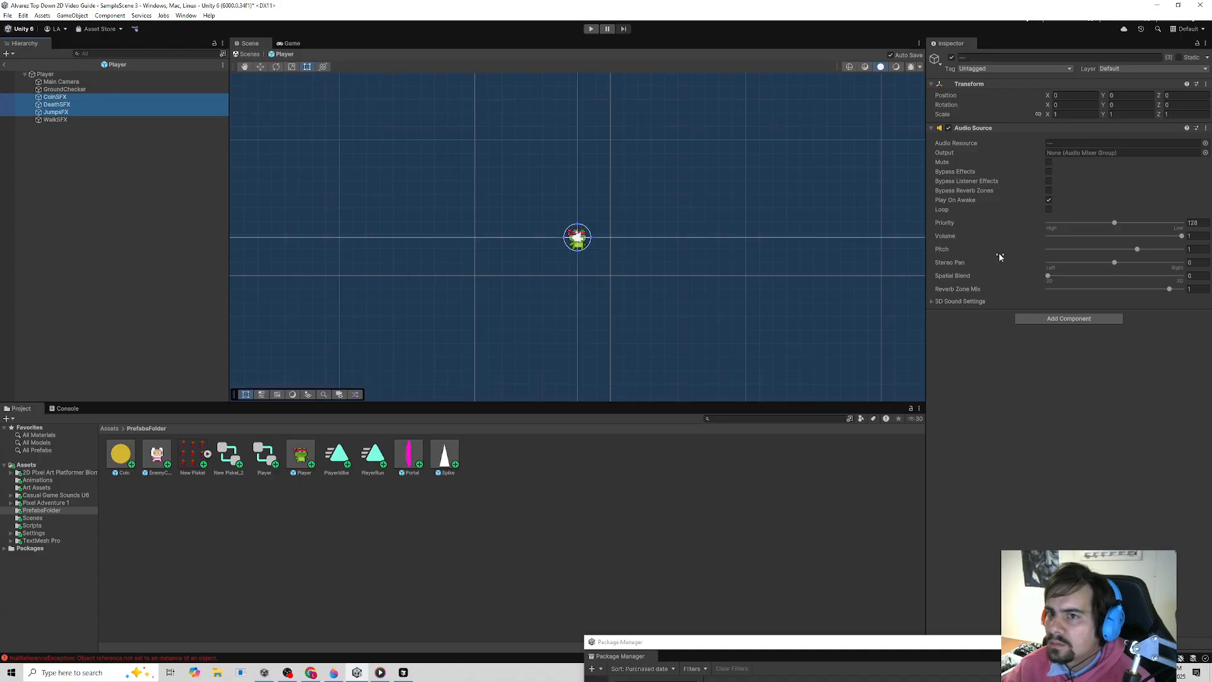
left_click_drag(1133, 236, 1124, 237)
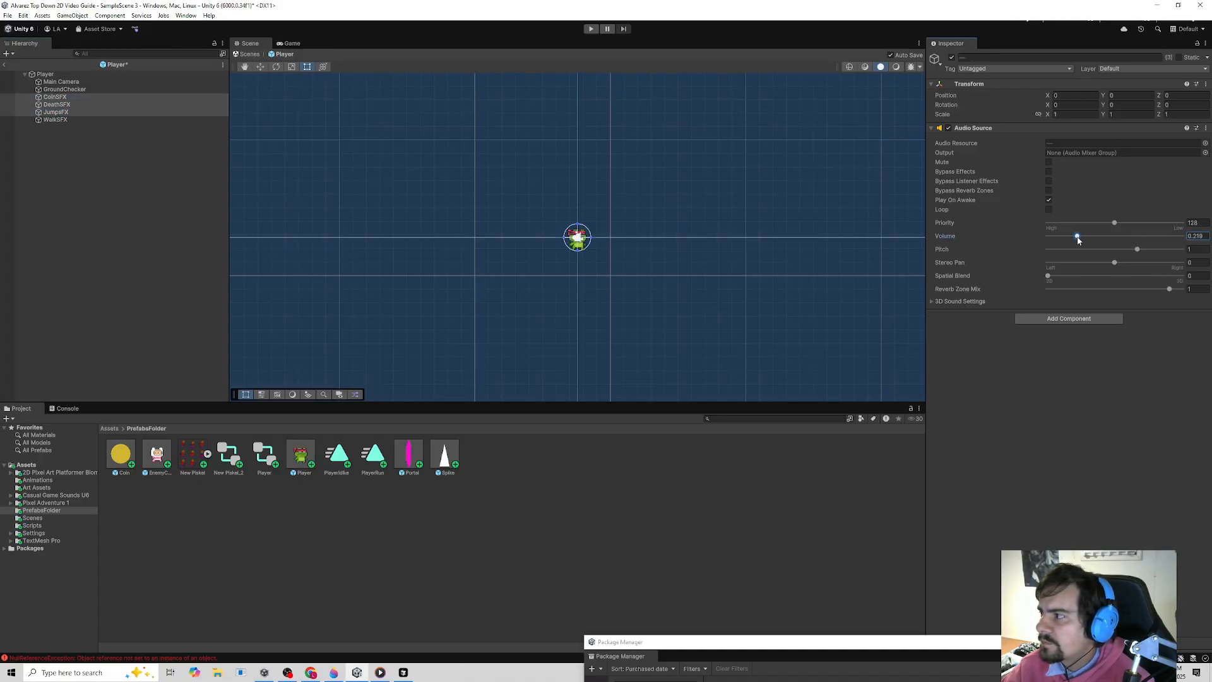
- Test the new volumes in Play mode by moving and collecting coins, then exit play and leave prefab editing
left_click(591, 29)
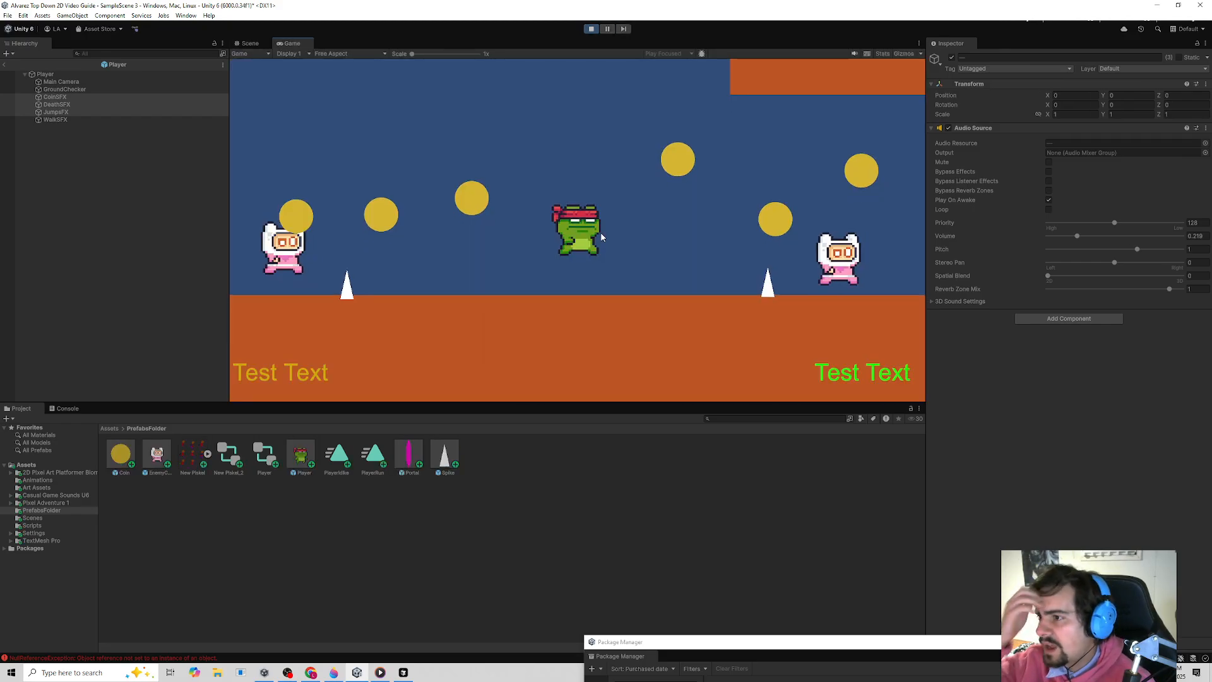
key("d")
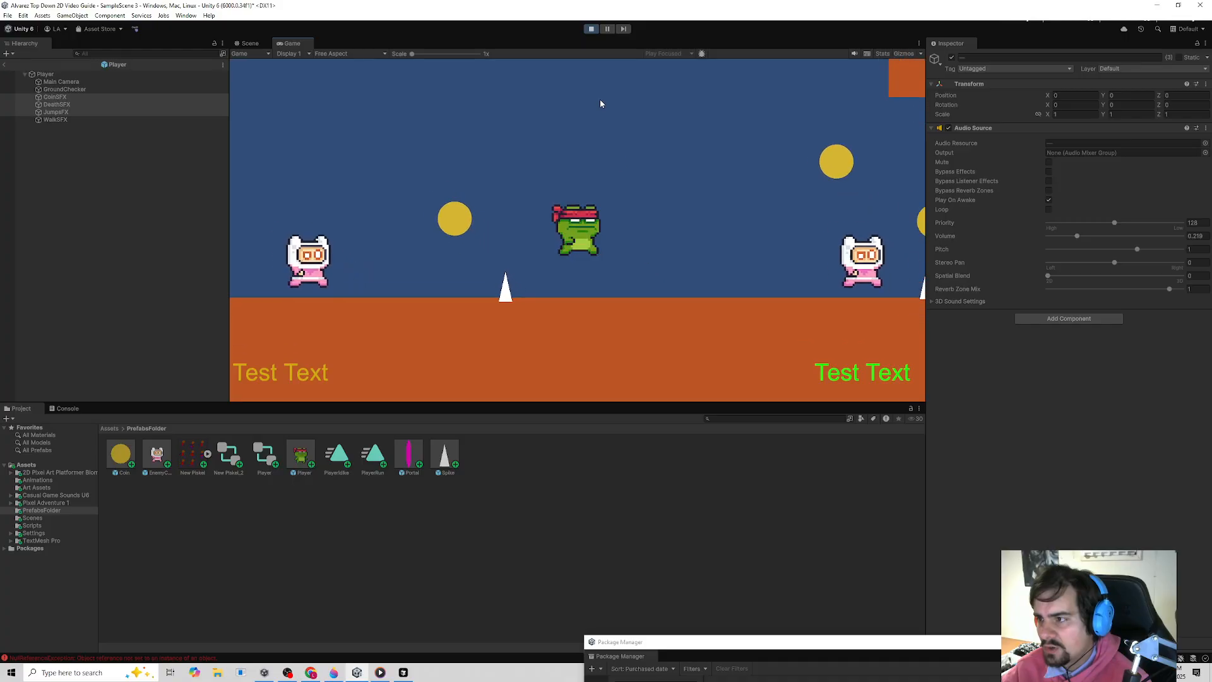
left_click(593, 31)
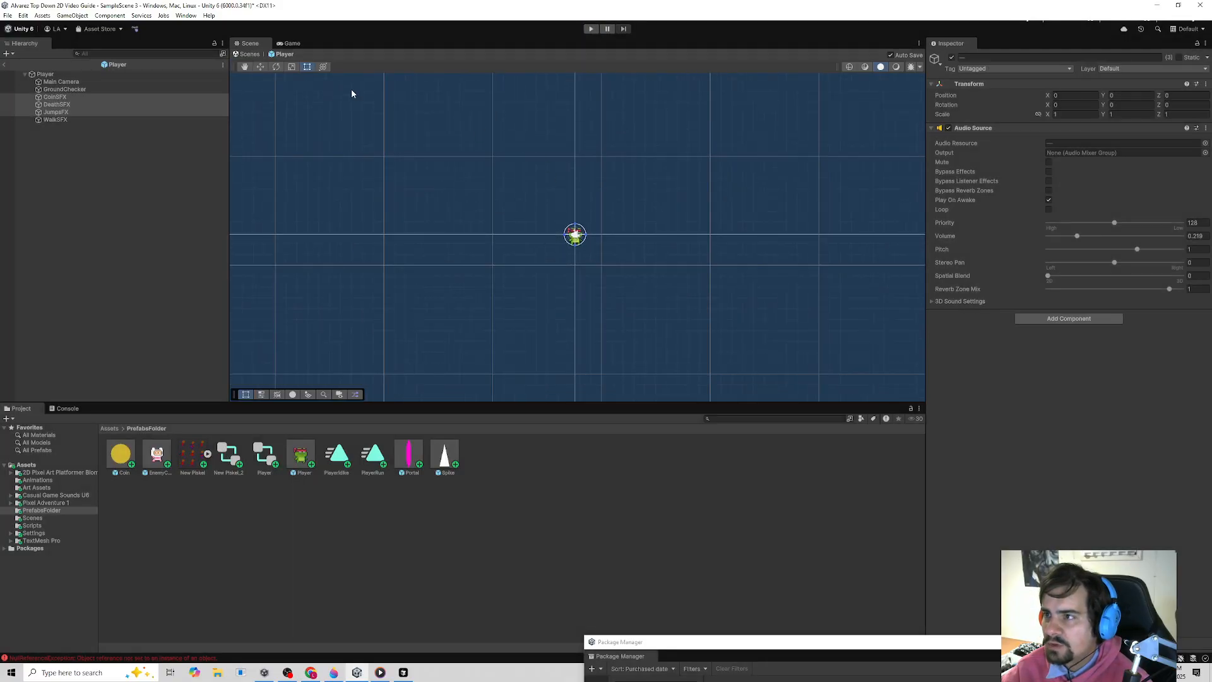
left_click(5, 65)
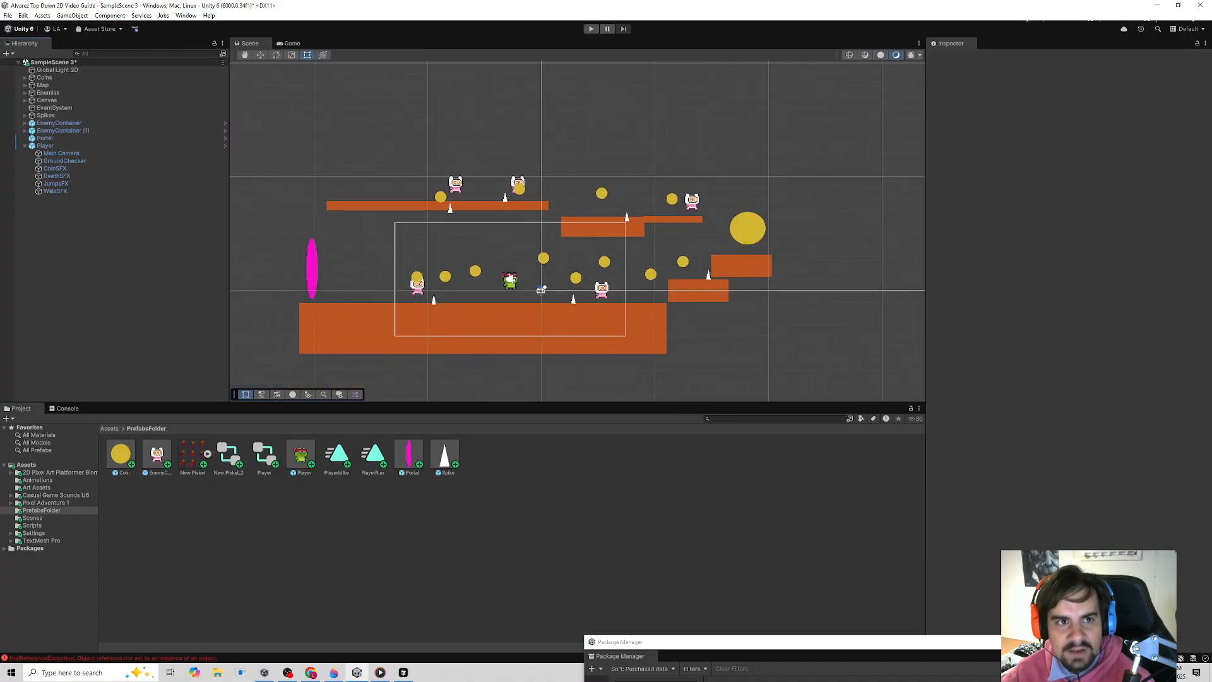